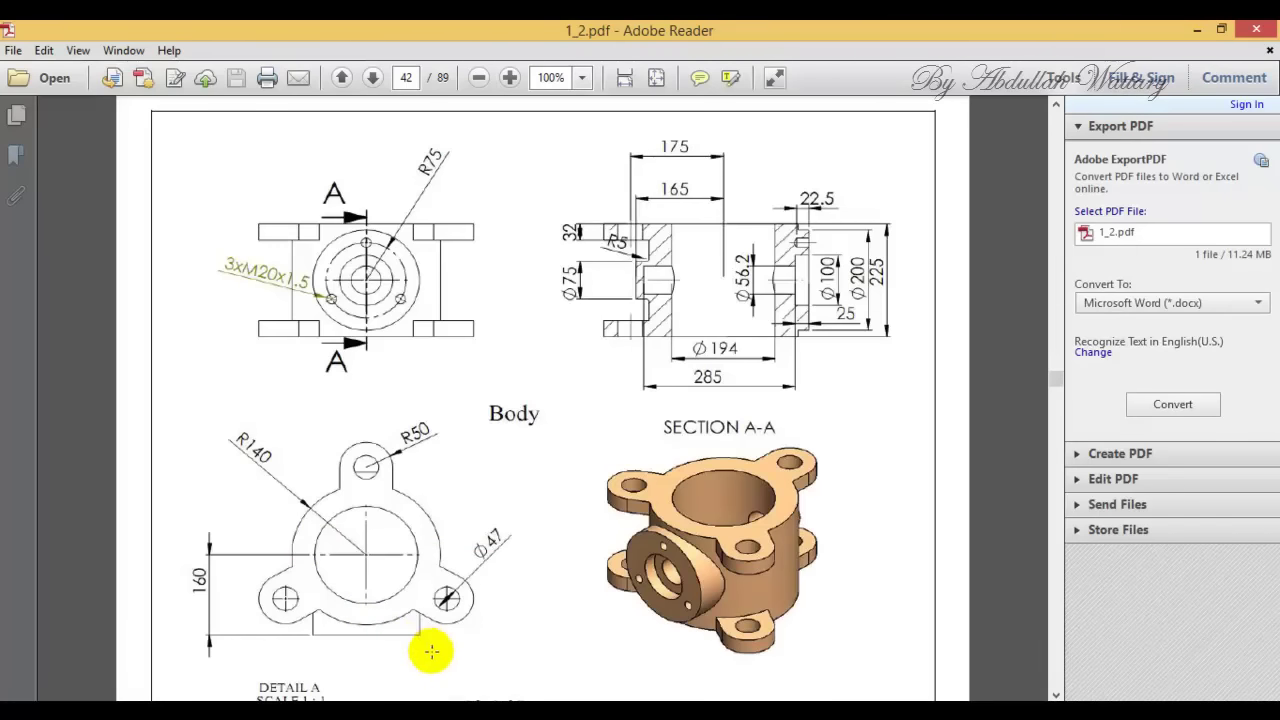
Step: Leave the reference drawing, return to the SolidWorks part and select Top Plane
{"action": "left_click", "coordinate": [43, 686]}
{"action": "left_click", "coordinate": [63, 261]}
{"action": "left_click", "coordinate": [78, 277]}
Step: Start a sketch on Top Plane and draw a circle centred on the origin
{"action": "left_click", "coordinate": [88, 247]}
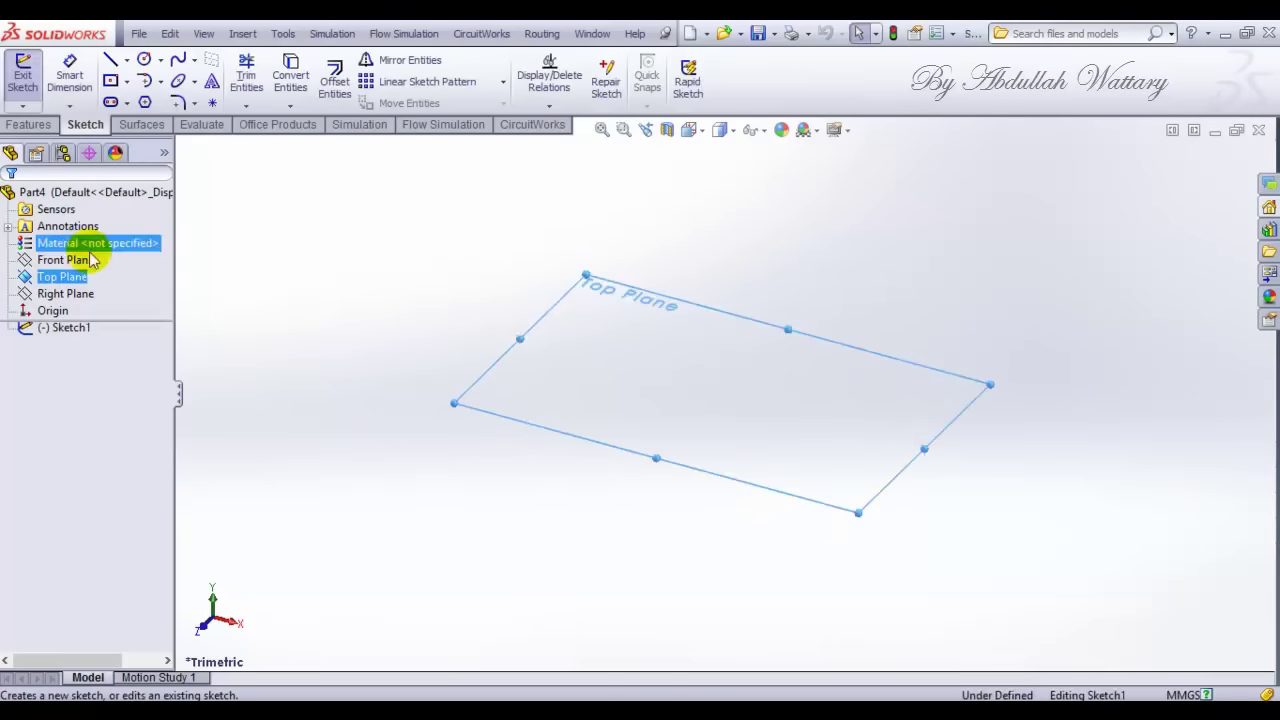
{"action": "left_click", "coordinate": [145, 62]}
{"action": "left_click", "coordinate": [722, 393]}
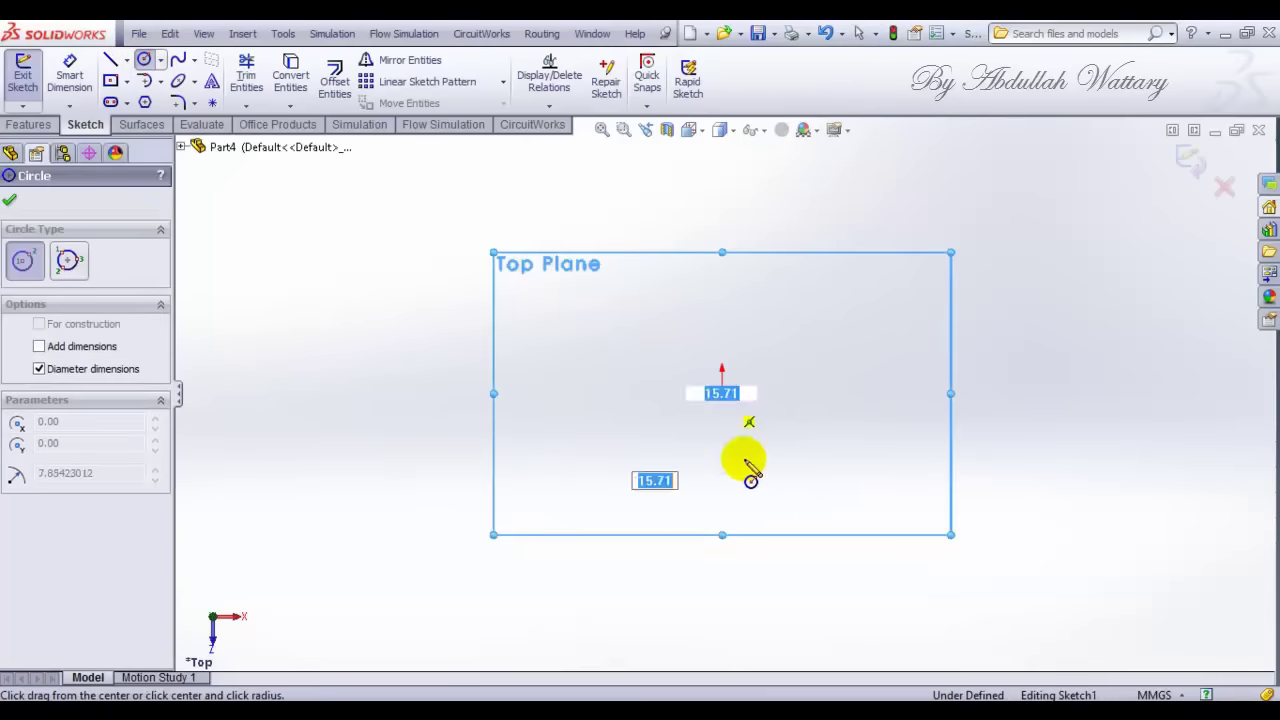
{"action": "left_click", "coordinate": [805, 540]}
Step: Dimension the circle to a 194 mm diameter
{"action": "left_click", "coordinate": [69, 75]}
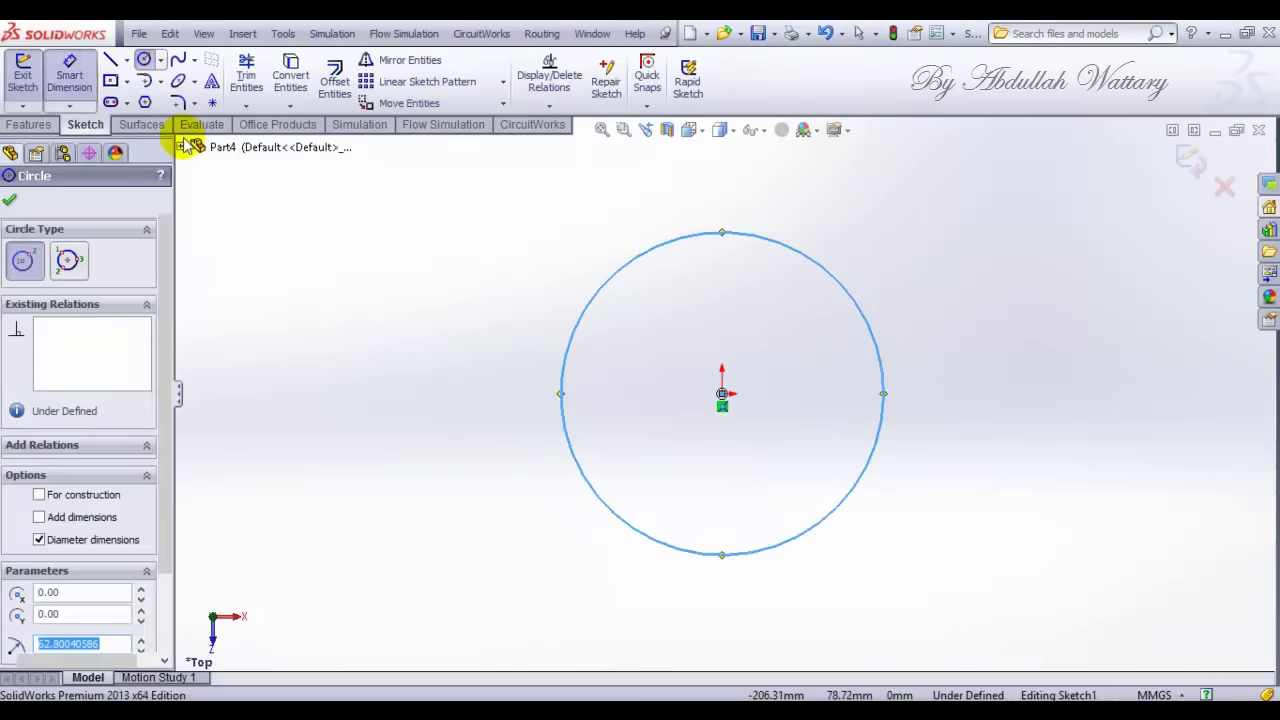
{"action": "left_click", "coordinate": [595, 300]}
{"action": "left_click", "coordinate": [645, 352]}
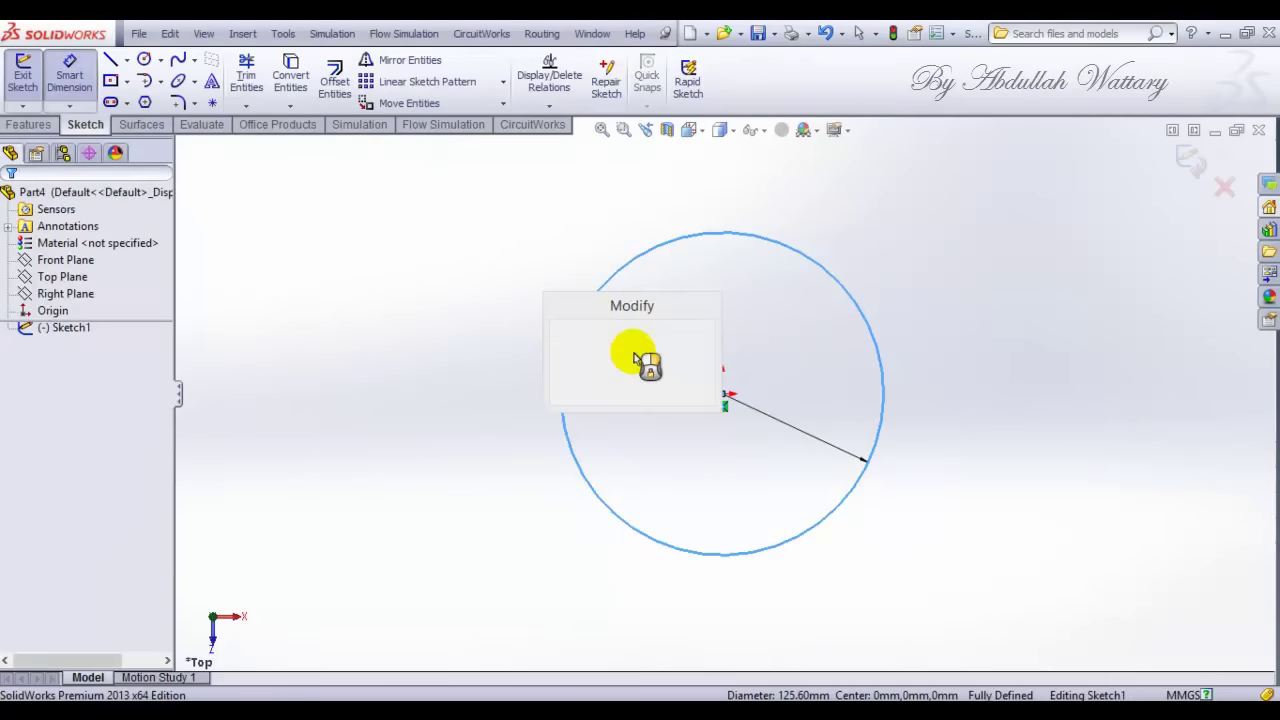
{"action": "type", "text": "120"}
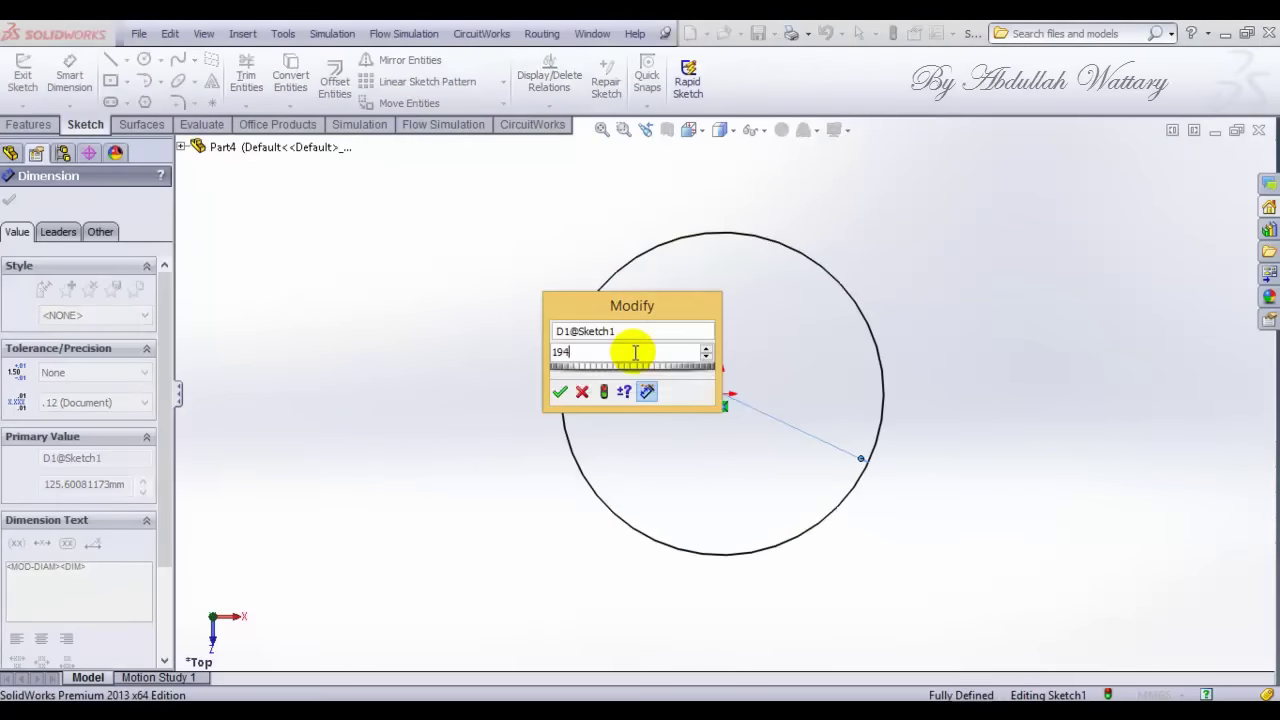
{"action": "key", "text": "Return"}
{"action": "key", "text": "alt+Tab"}
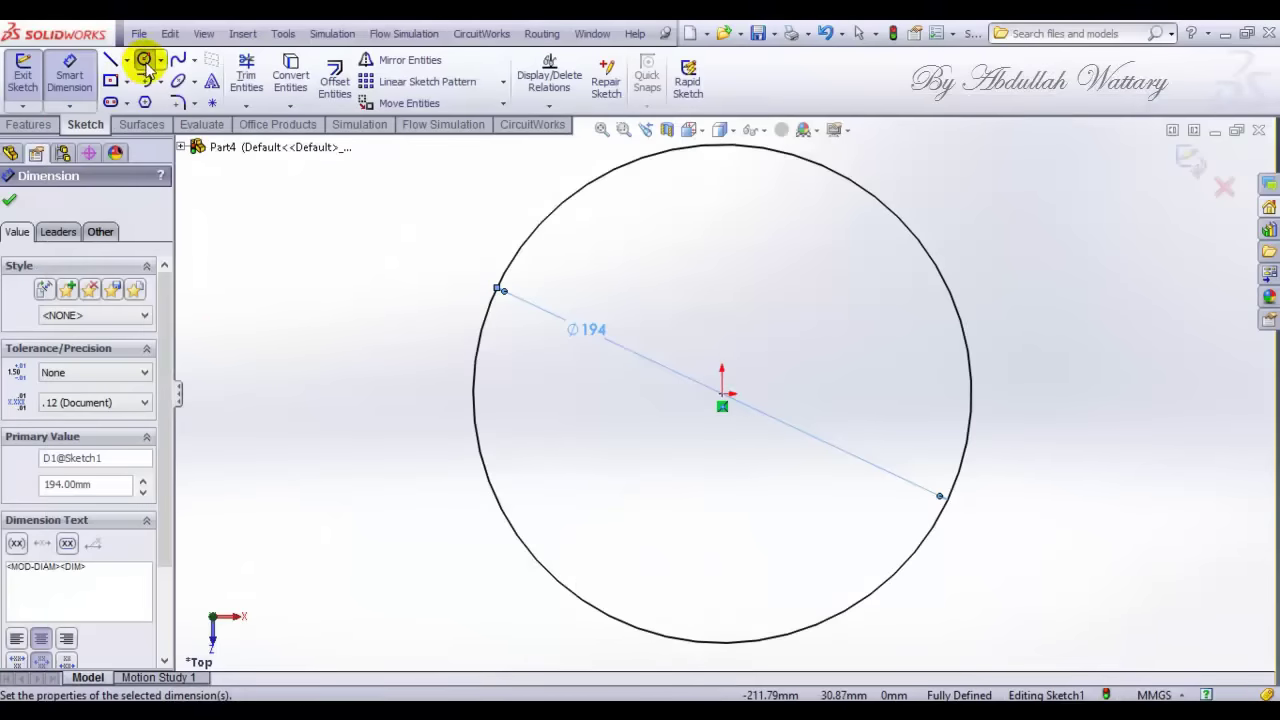
Step: Draw a second circle at the origin and dimension it Ø140
{"action": "left_click", "coordinate": [145, 62]}
{"action": "left_click", "coordinate": [722, 393]}
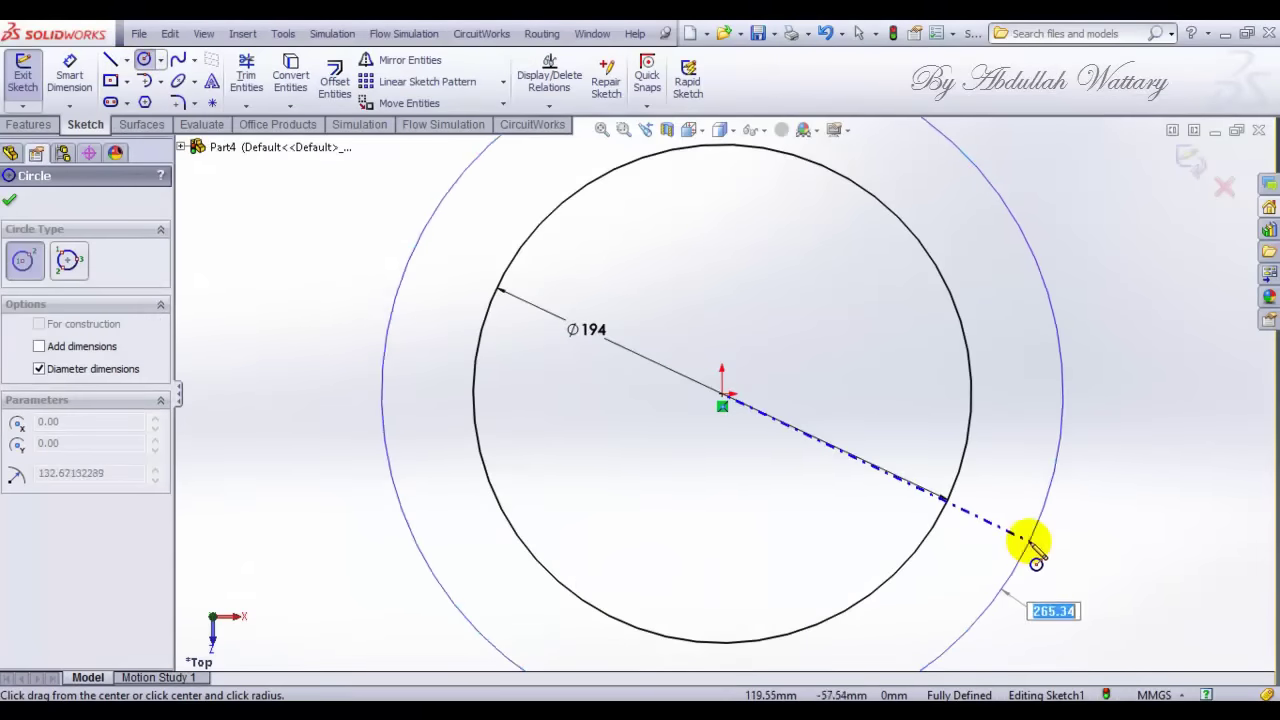
{"action": "left_click", "coordinate": [1029, 537]}
{"action": "left_click", "coordinate": [90, 85]}
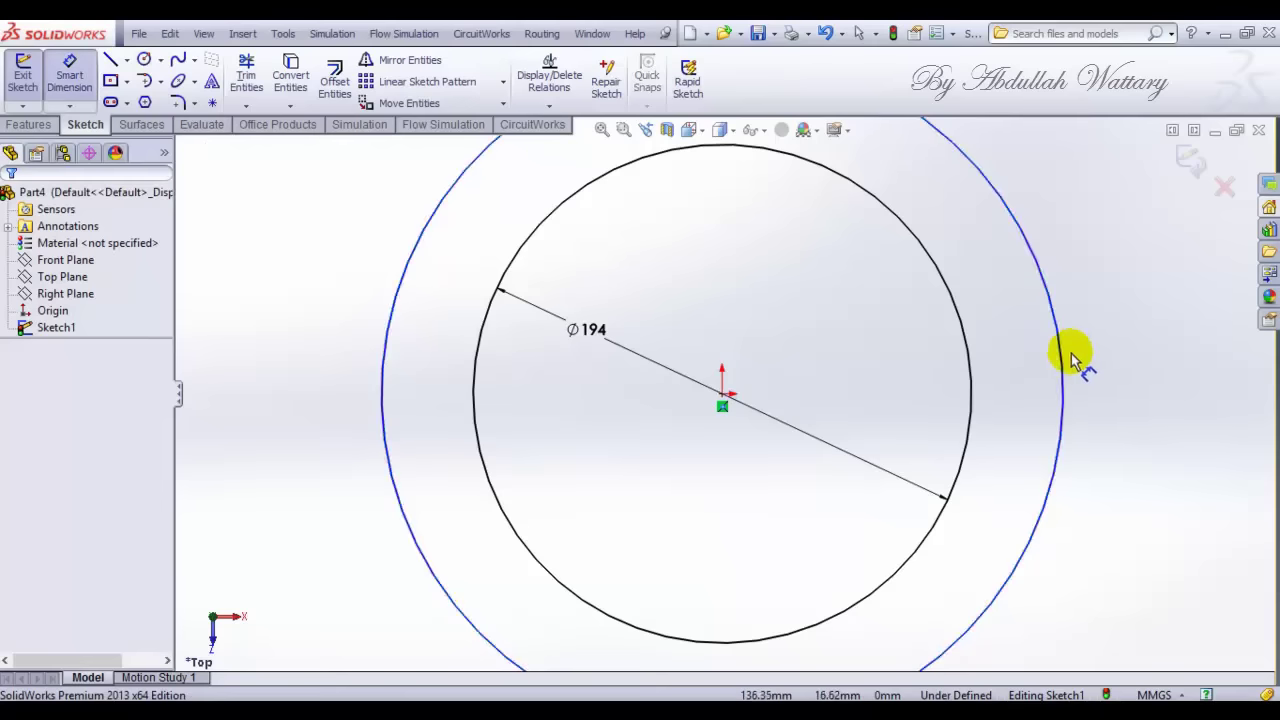
{"action": "left_click", "coordinate": [1045, 403]}
{"action": "left_click", "coordinate": [1040, 431]}
{"action": "type", "text": "140"}
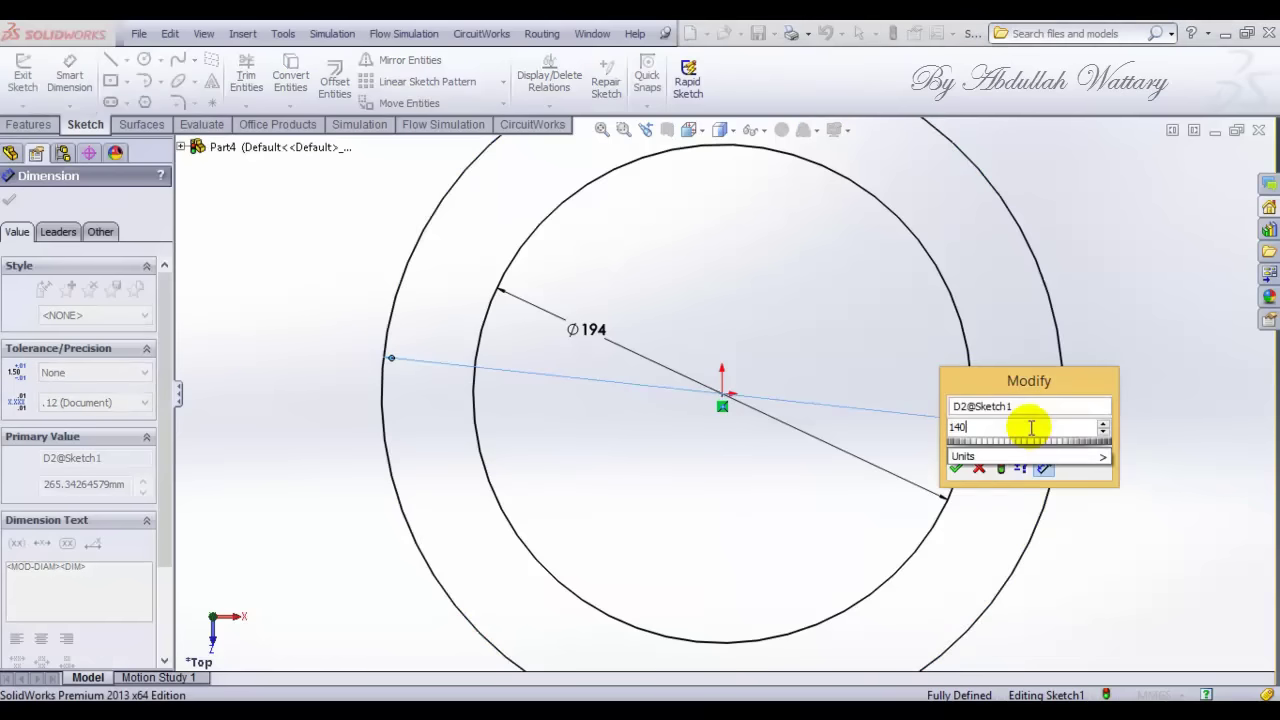
{"action": "key", "text": "Return"}
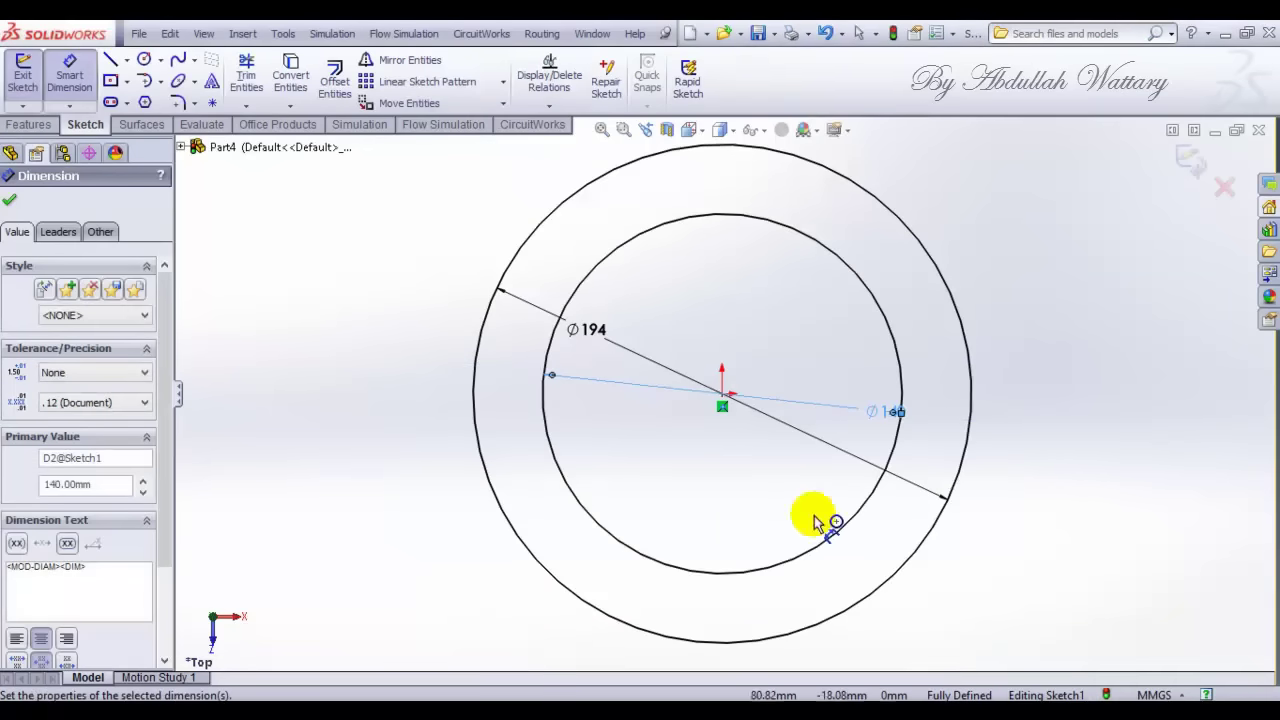
Step: Check the reference drawing, change the second circle's diameter to 280, and zoom to fit
{"action": "key", "text": "alt+Tab"}
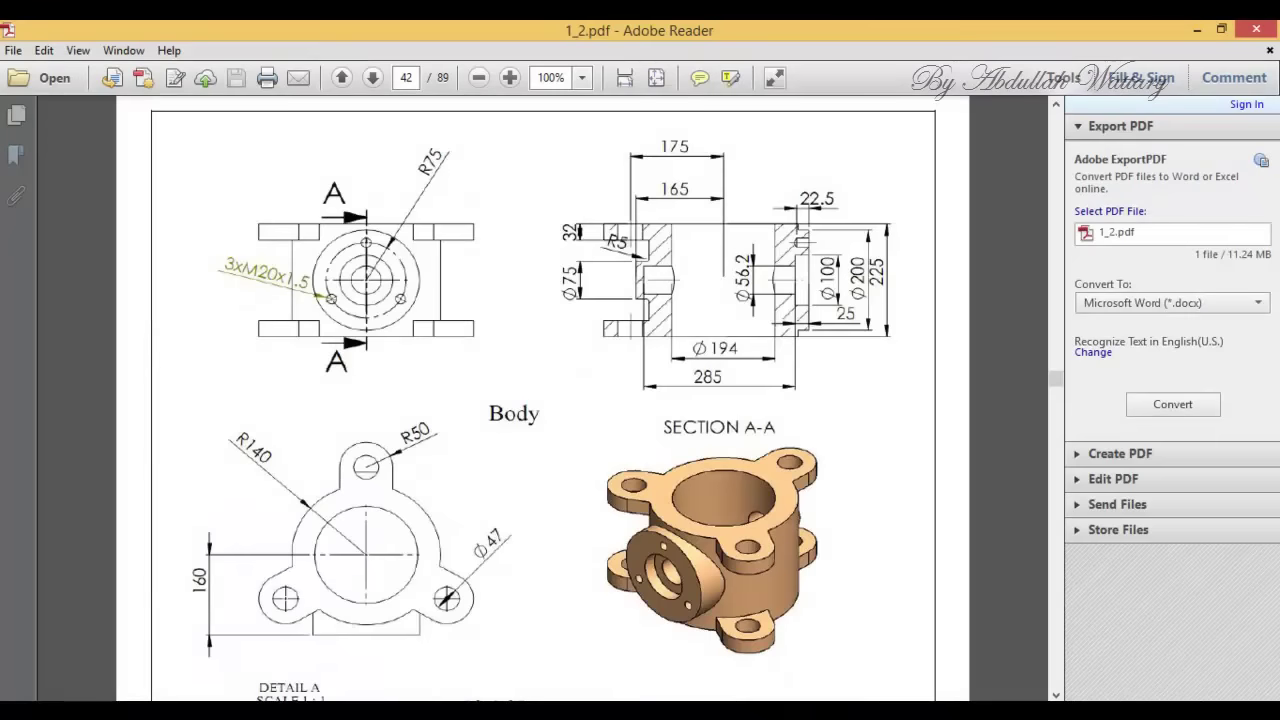
{"action": "key", "text": "alt+Tab"}
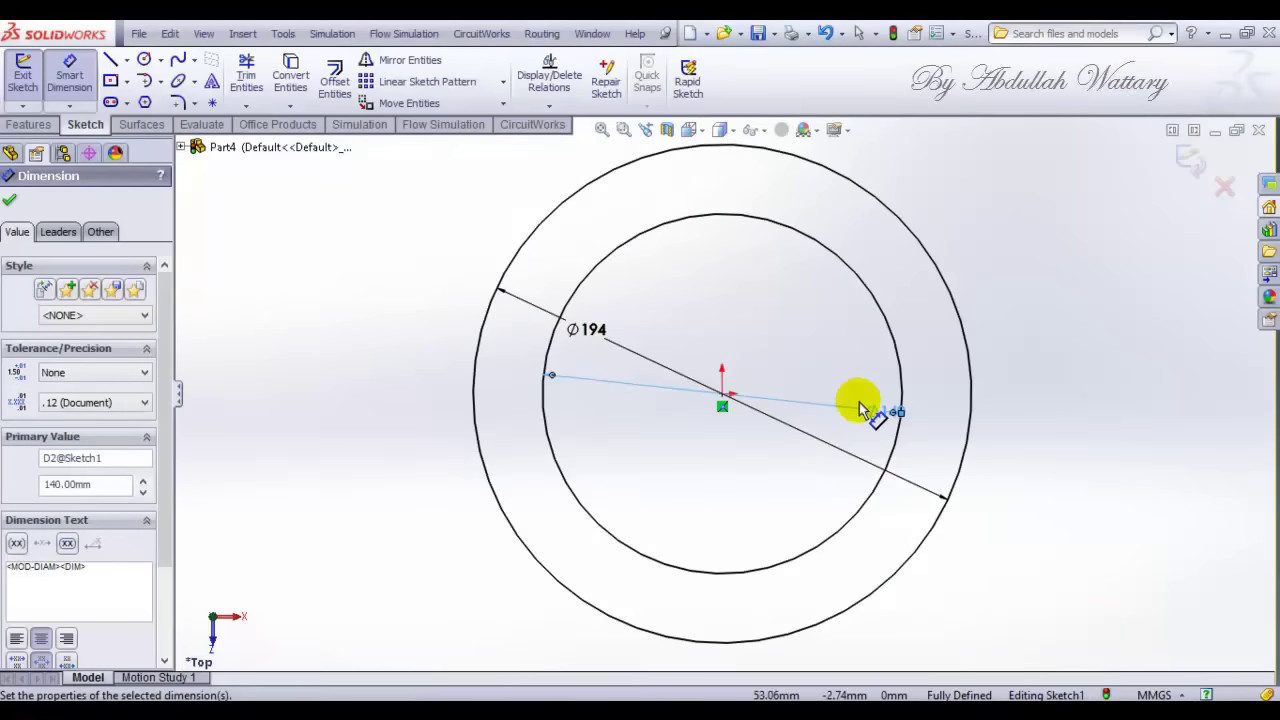
{"action": "double_click", "coordinate": [857, 410]}
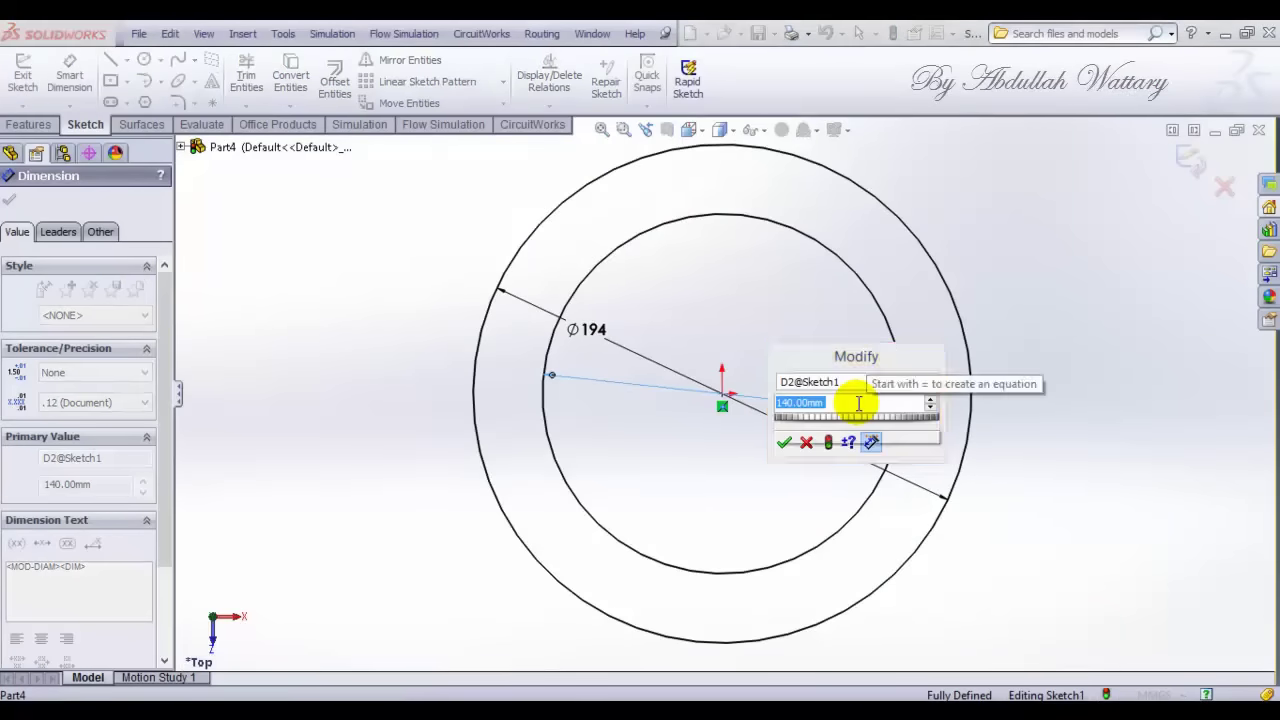
{"action": "type", "text": "280"}
{"action": "key", "text": "Return"}
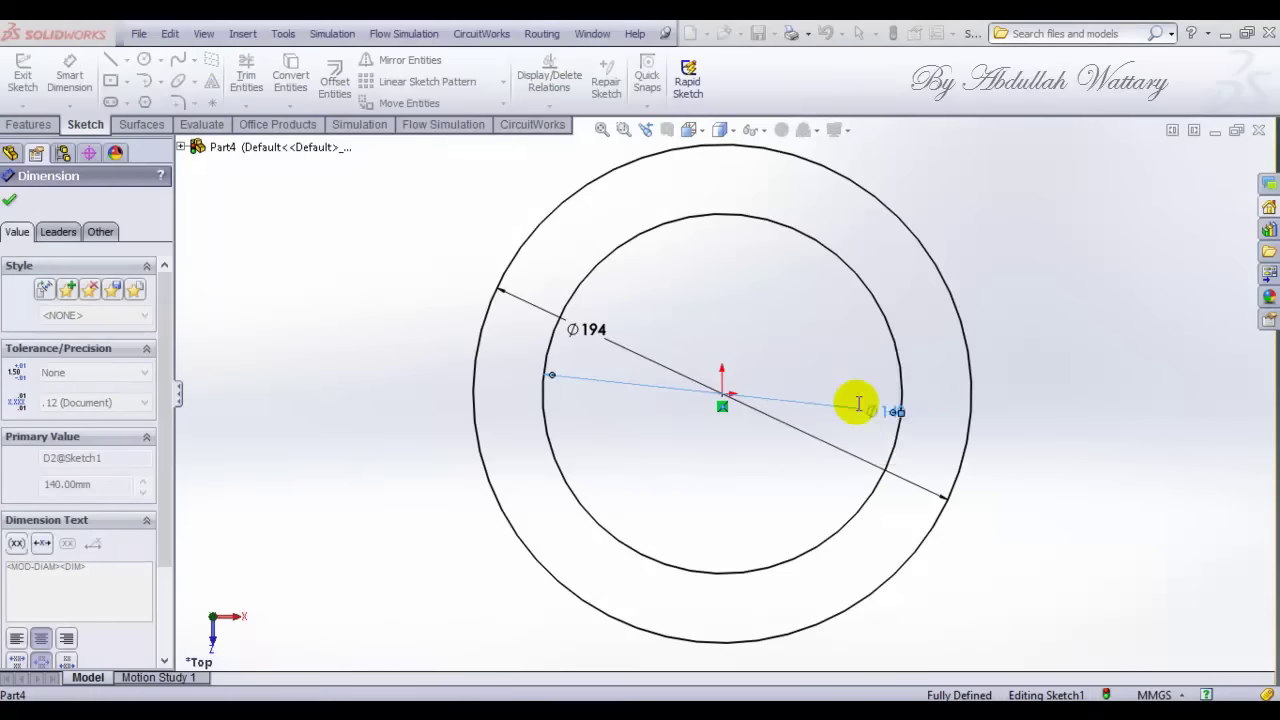
{"action": "key", "text": "f"}
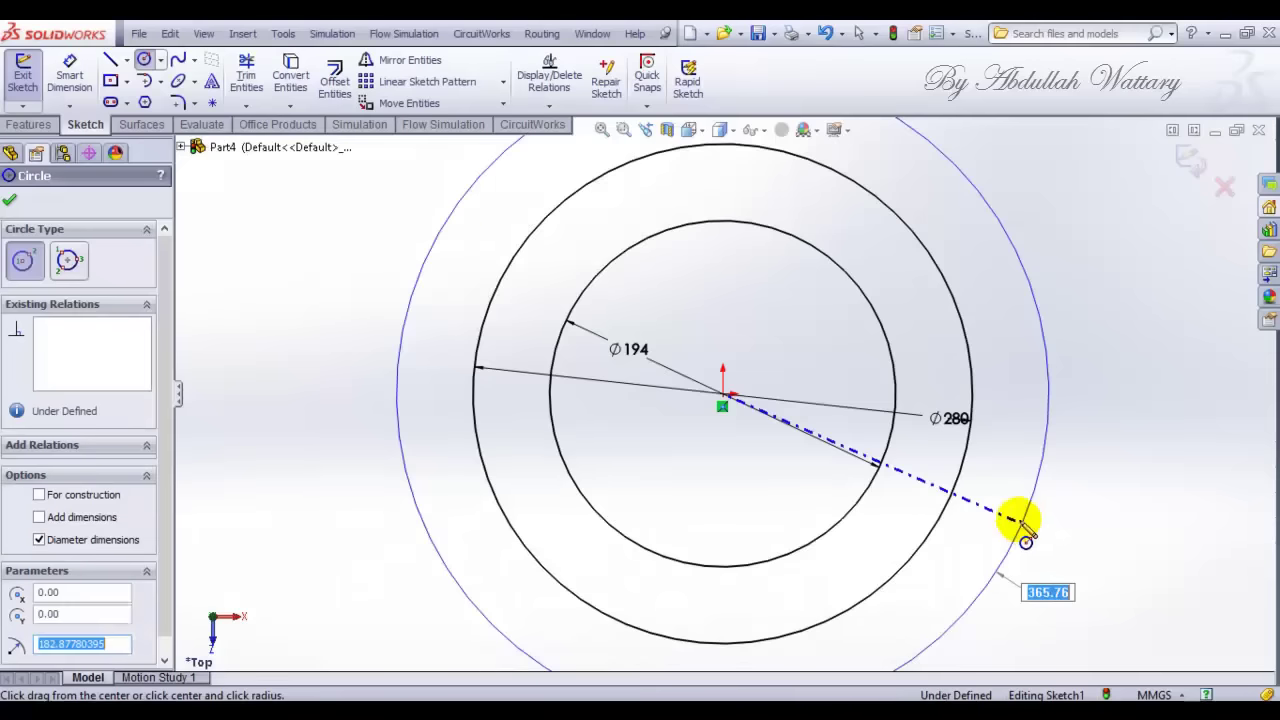
Step: Add a third concentric circle dimensioned Ø350 and fit the view
{"action": "left_click", "coordinate": [1023, 520]}
{"action": "left_click", "coordinate": [69, 75]}
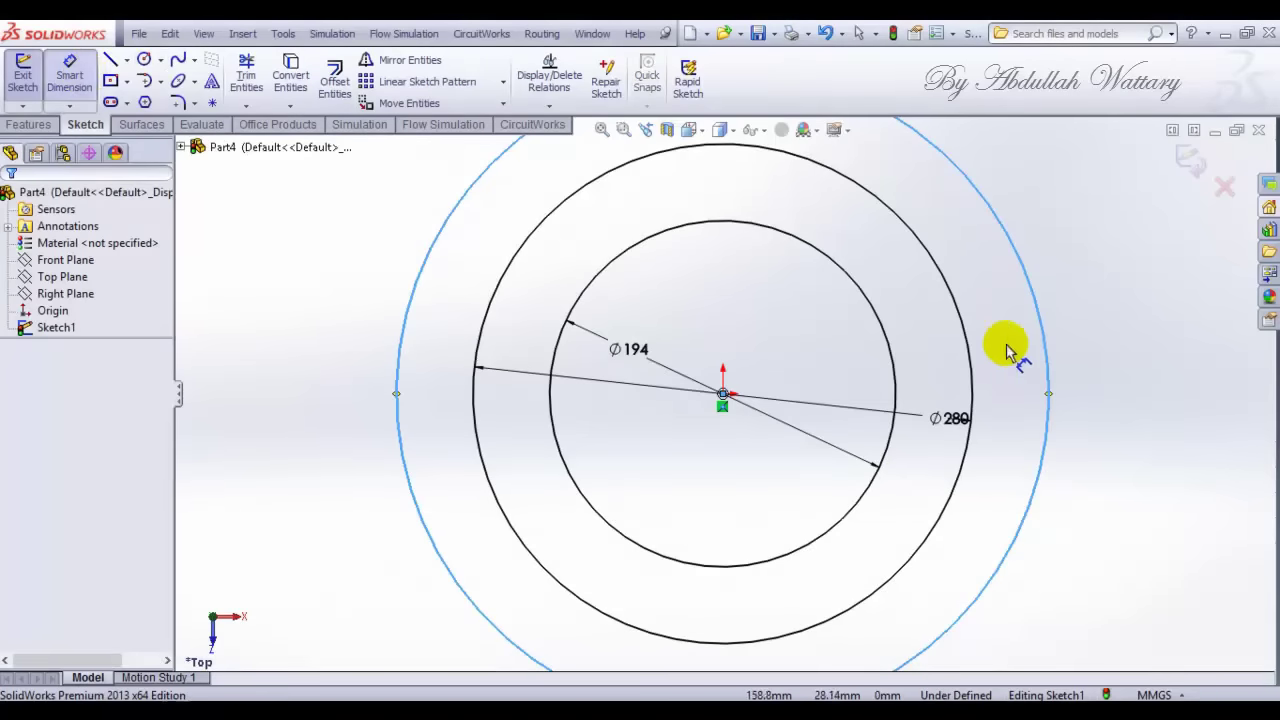
{"action": "left_click", "coordinate": [1047, 369]}
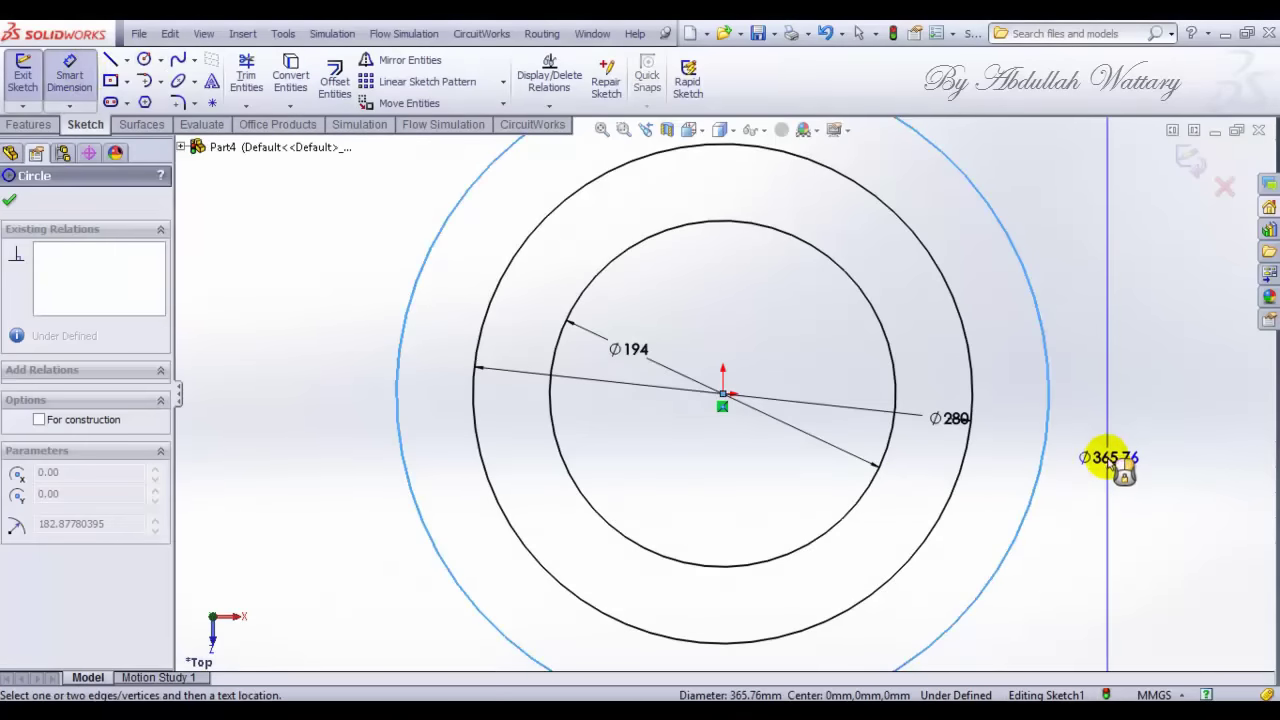
{"action": "left_click", "coordinate": [1110, 462]}
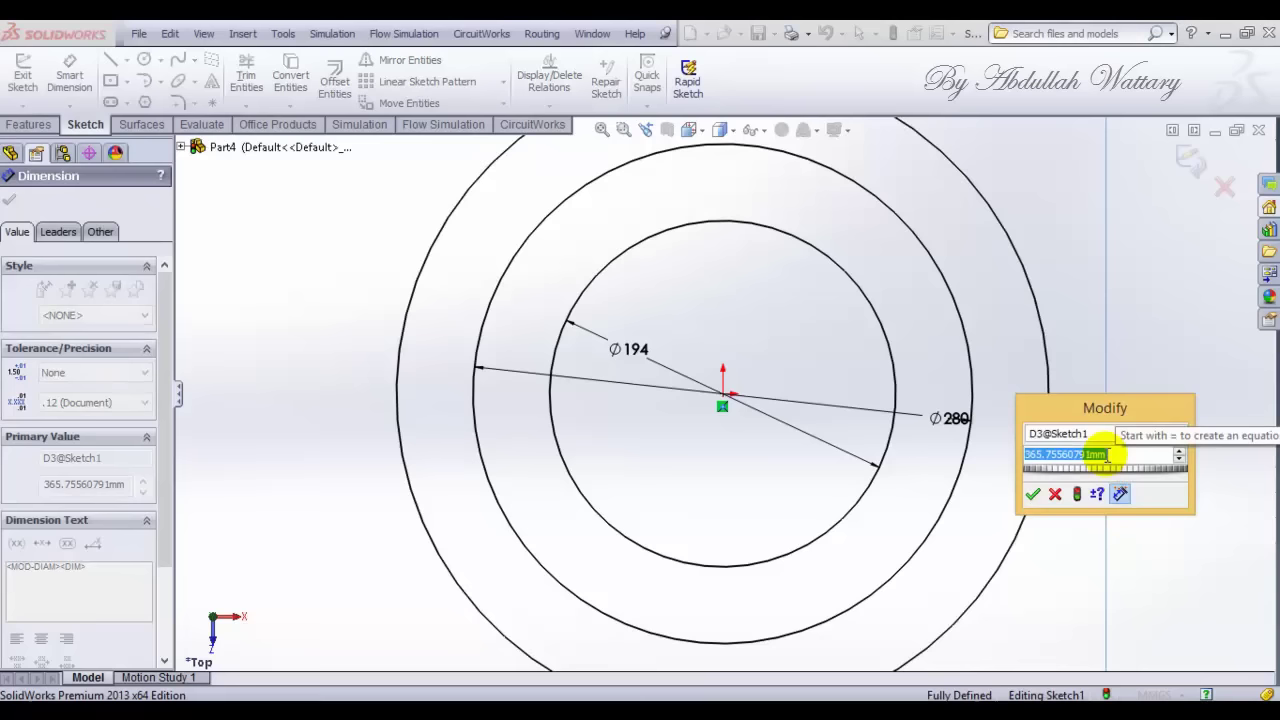
{"action": "type", "text": "350"}
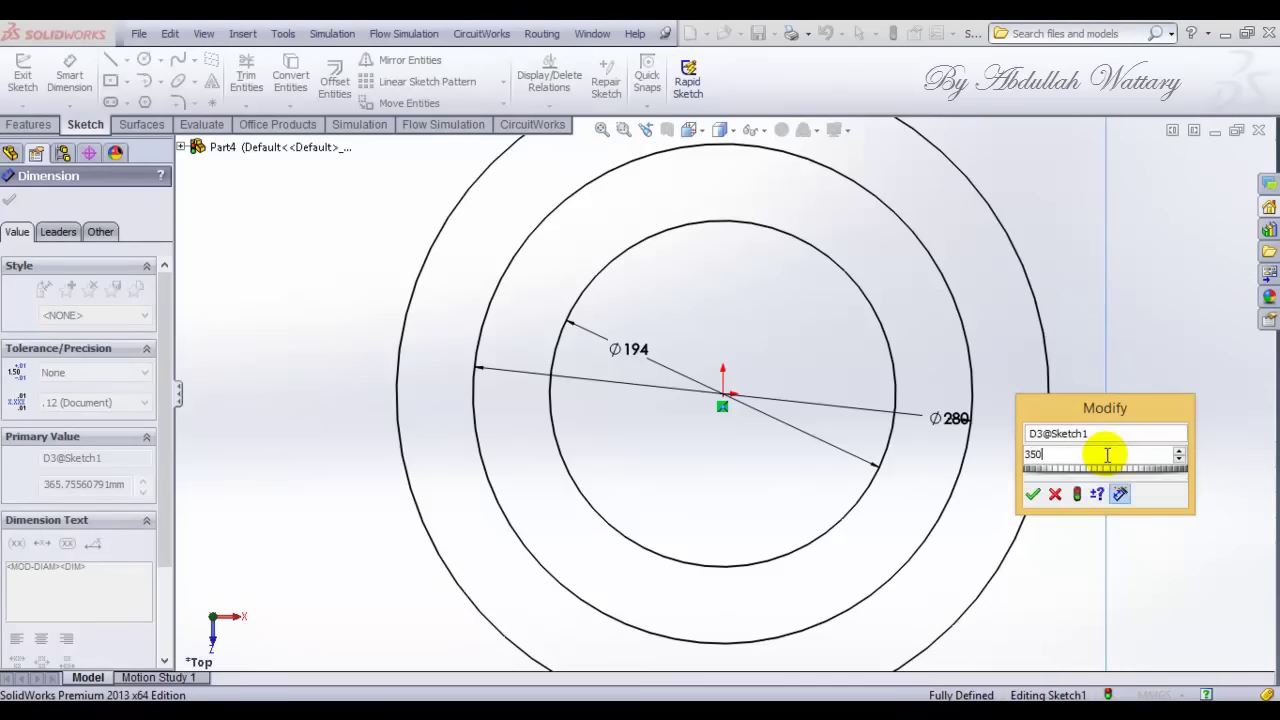
{"action": "key", "text": "Return"}
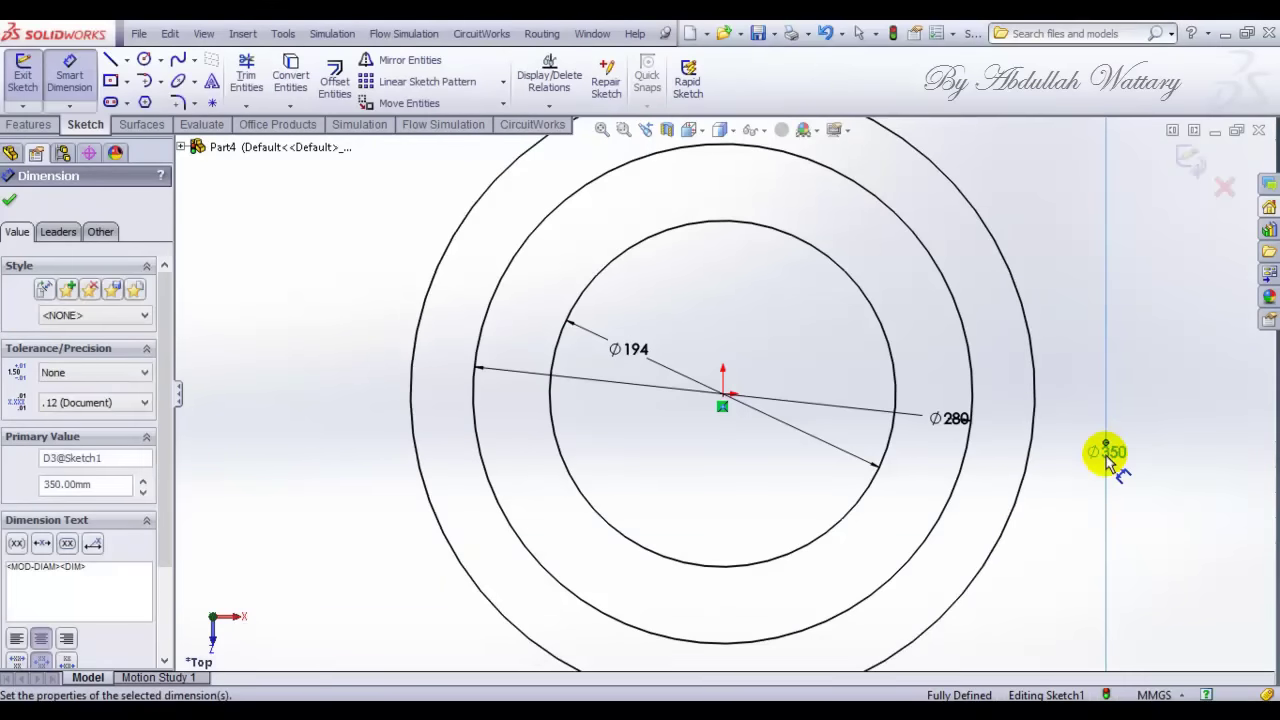
{"action": "key", "text": "f"}
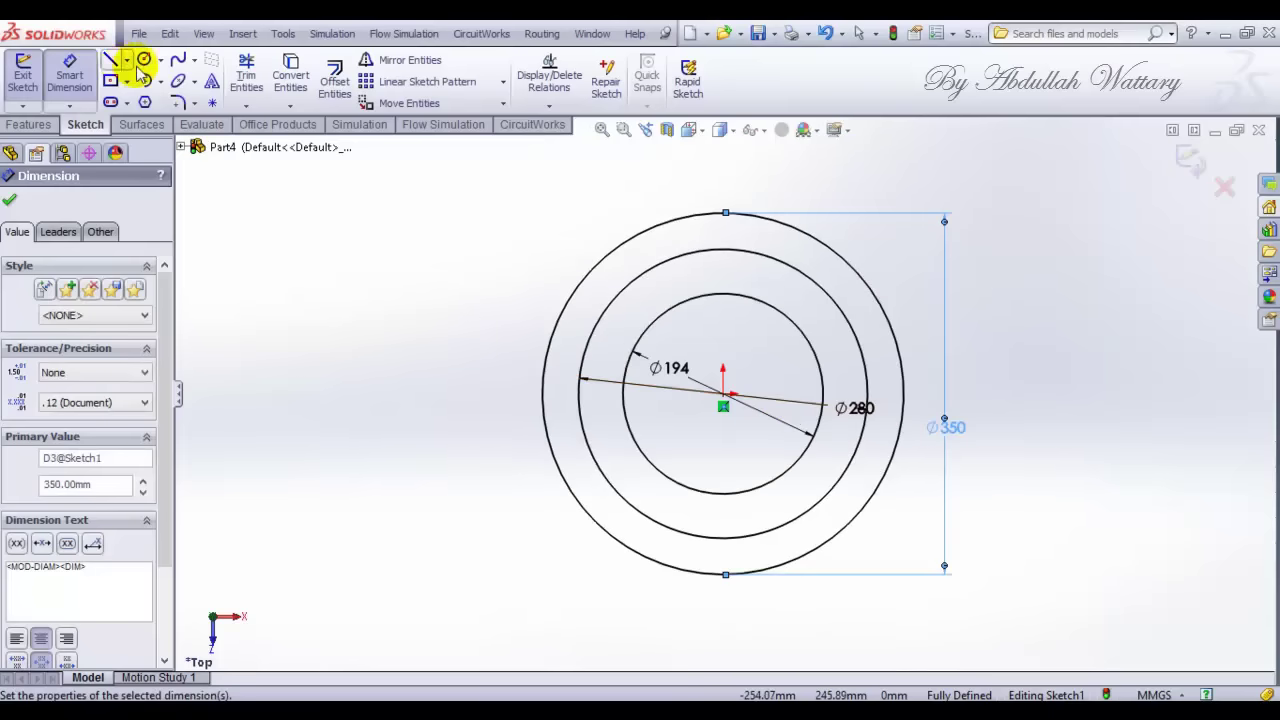
Step: Draw a small circle centred on the Ø350 circle's top point
{"action": "left_click", "coordinate": [143, 60]}
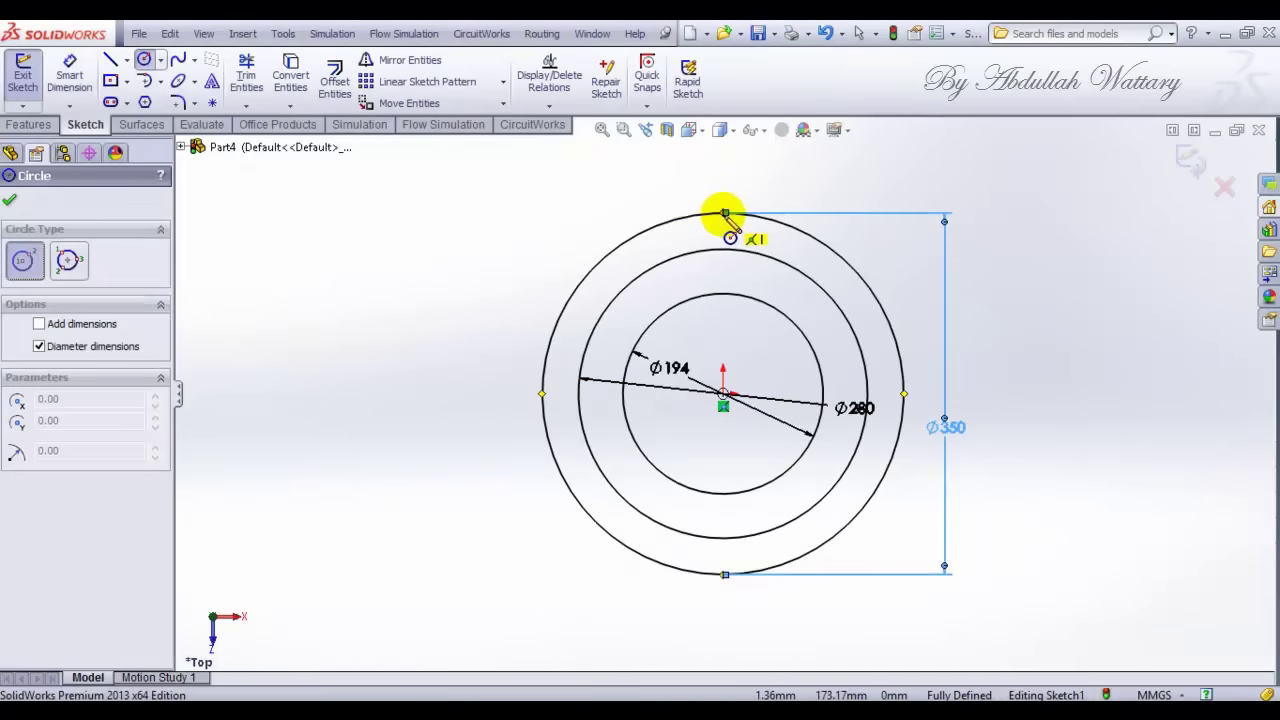
{"action": "left_click", "coordinate": [724, 213]}
{"action": "left_click", "coordinate": [736, 229]}
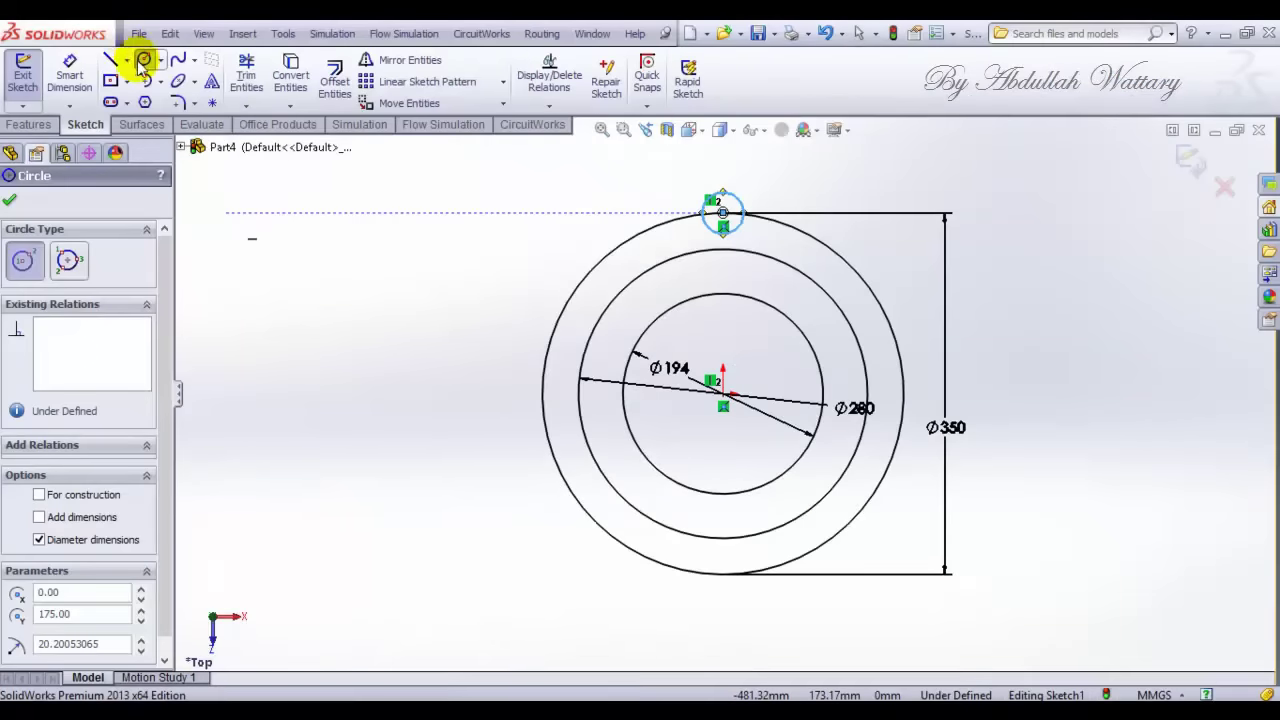
Step: Dimension the small top circle to Ø47
{"action": "left_click", "coordinate": [69, 70]}
{"action": "left_click", "coordinate": [742, 205]}
{"action": "left_click", "coordinate": [760, 172]}
{"action": "type", "text": "47"}
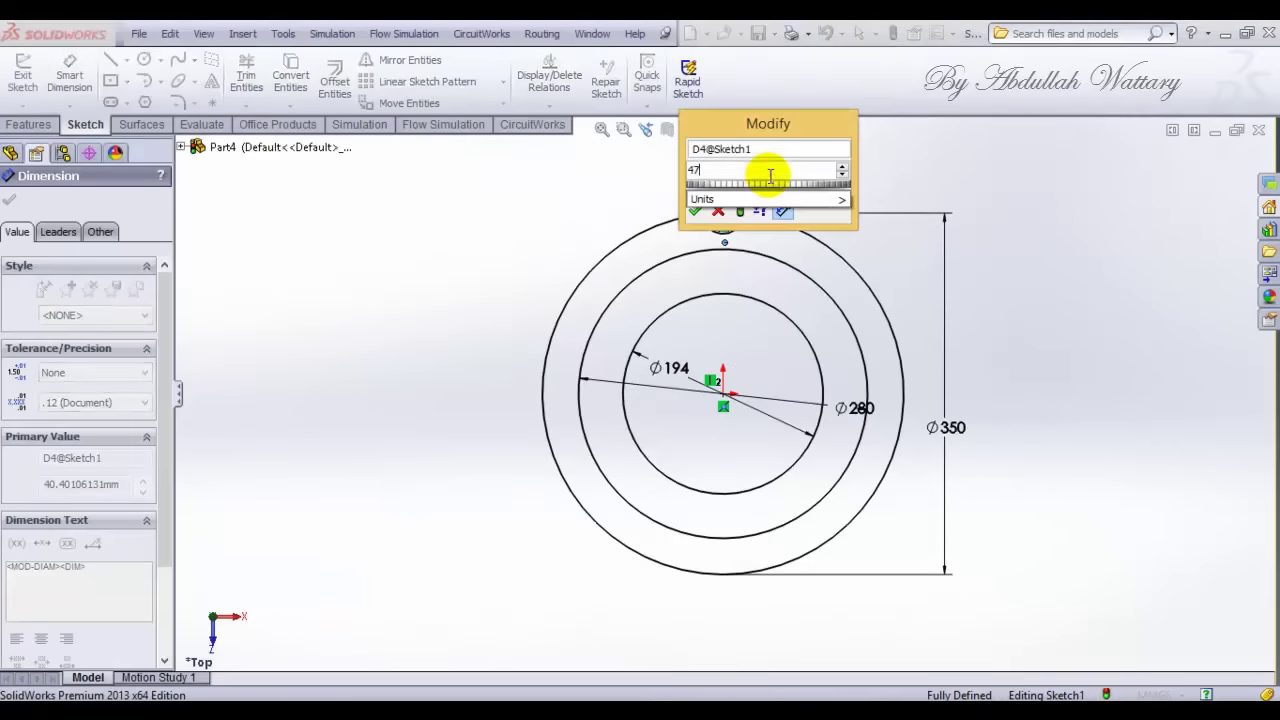
{"action": "key", "text": "Return"}
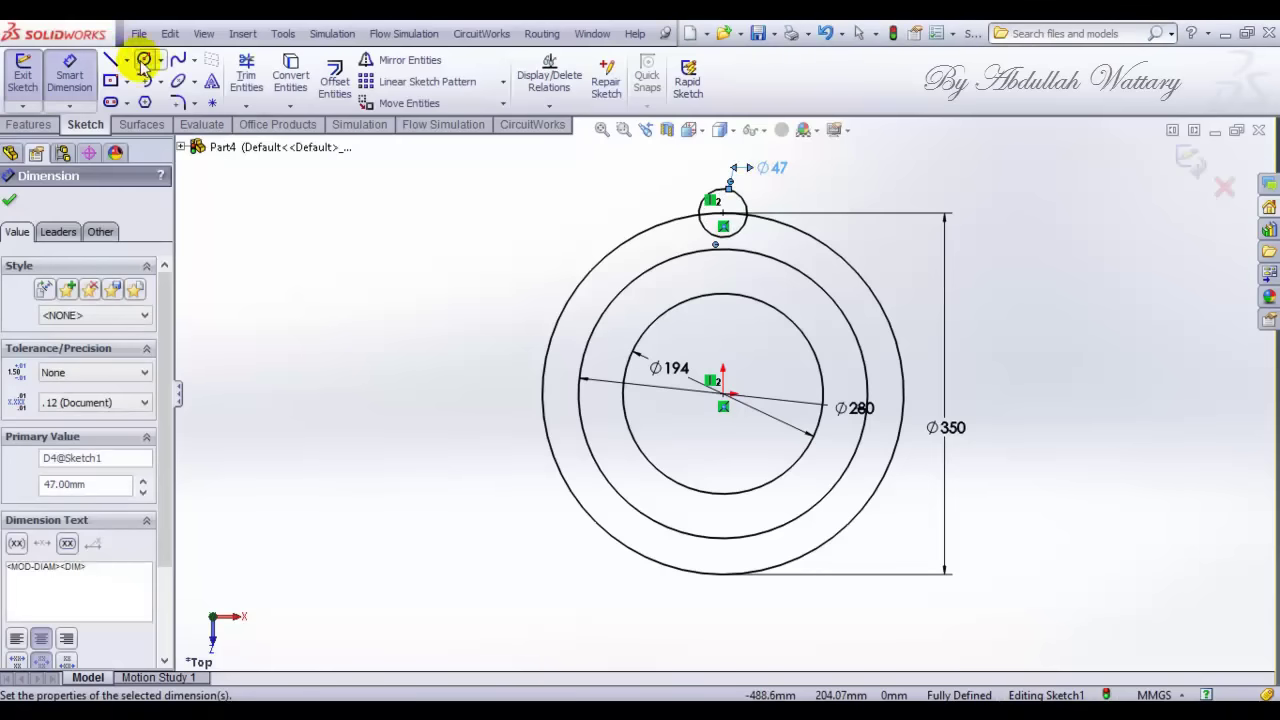
Step: Draw a concentric circle around the Ø47 circle and dimension it Ø100
{"action": "left_click", "coordinate": [143, 61]}
{"action": "left_click", "coordinate": [723, 213]}
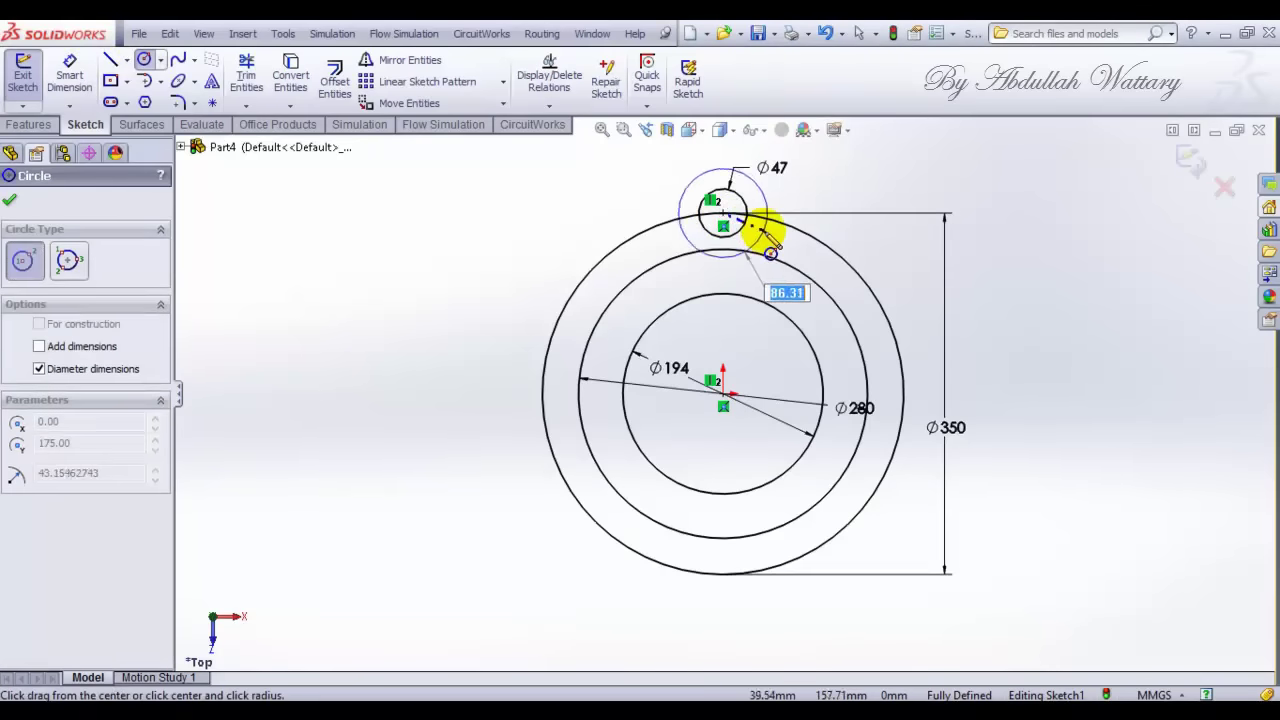
{"action": "left_click", "coordinate": [766, 234]}
{"action": "left_click", "coordinate": [69, 72]}
{"action": "left_click", "coordinate": [680, 184]}
{"action": "left_click", "coordinate": [642, 181]}
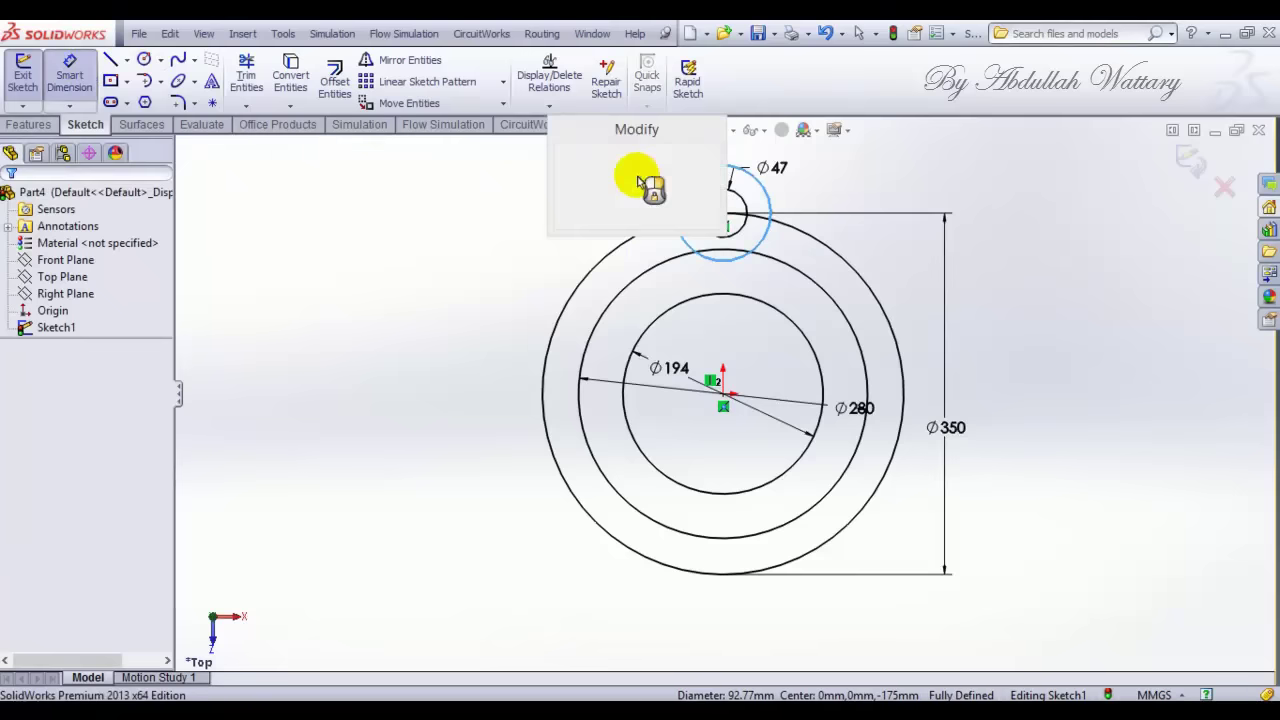
{"action": "type", "text": "100"}
{"action": "key", "text": "Return"}
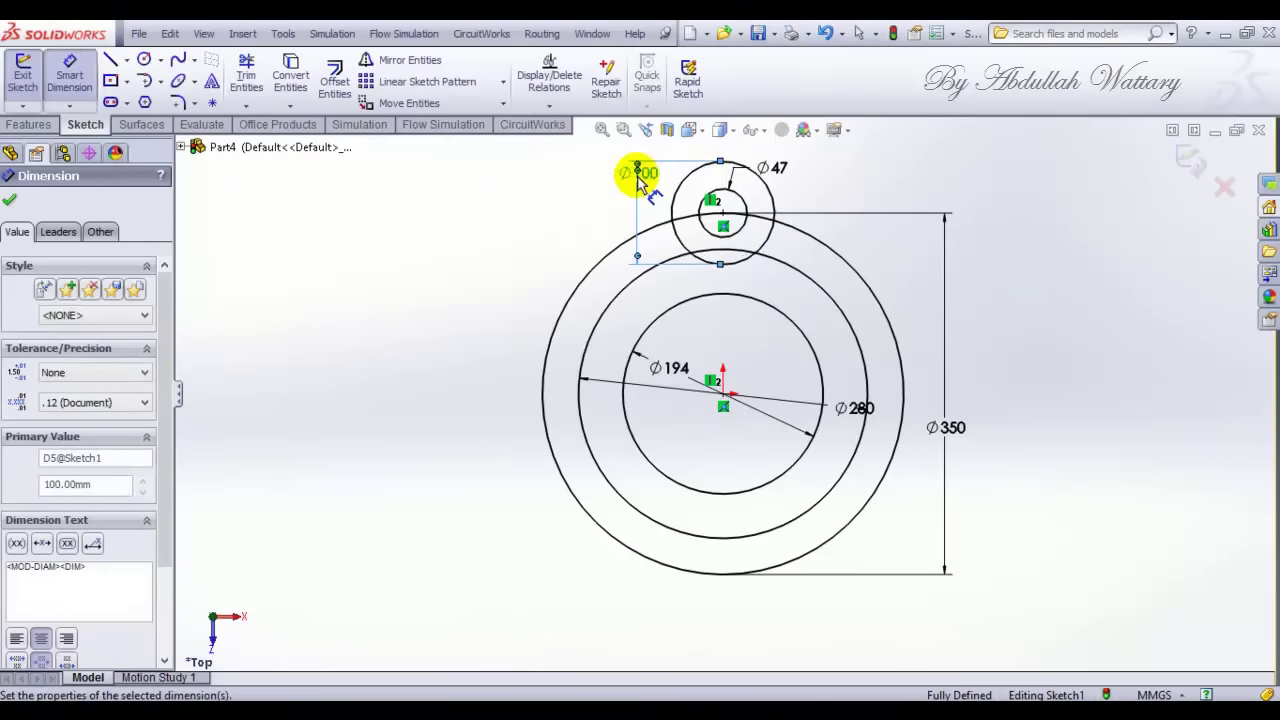
{"action": "left_click", "coordinate": [113, 62]}
Step: Draw a vertical line down from the Ø100 circle's right side
{"action": "scroll", "coordinate": [760, 210], "scroll_direction": "up", "scroll_amount": 2}
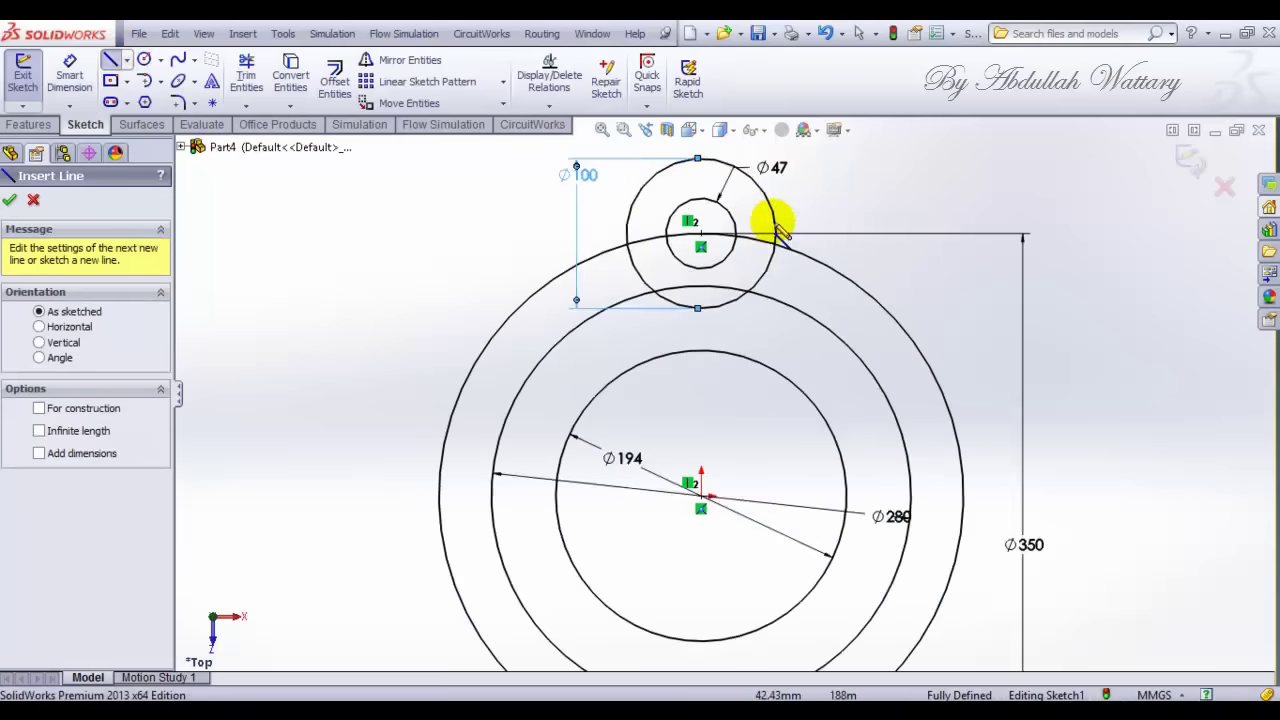
{"action": "left_click", "coordinate": [776, 234]}
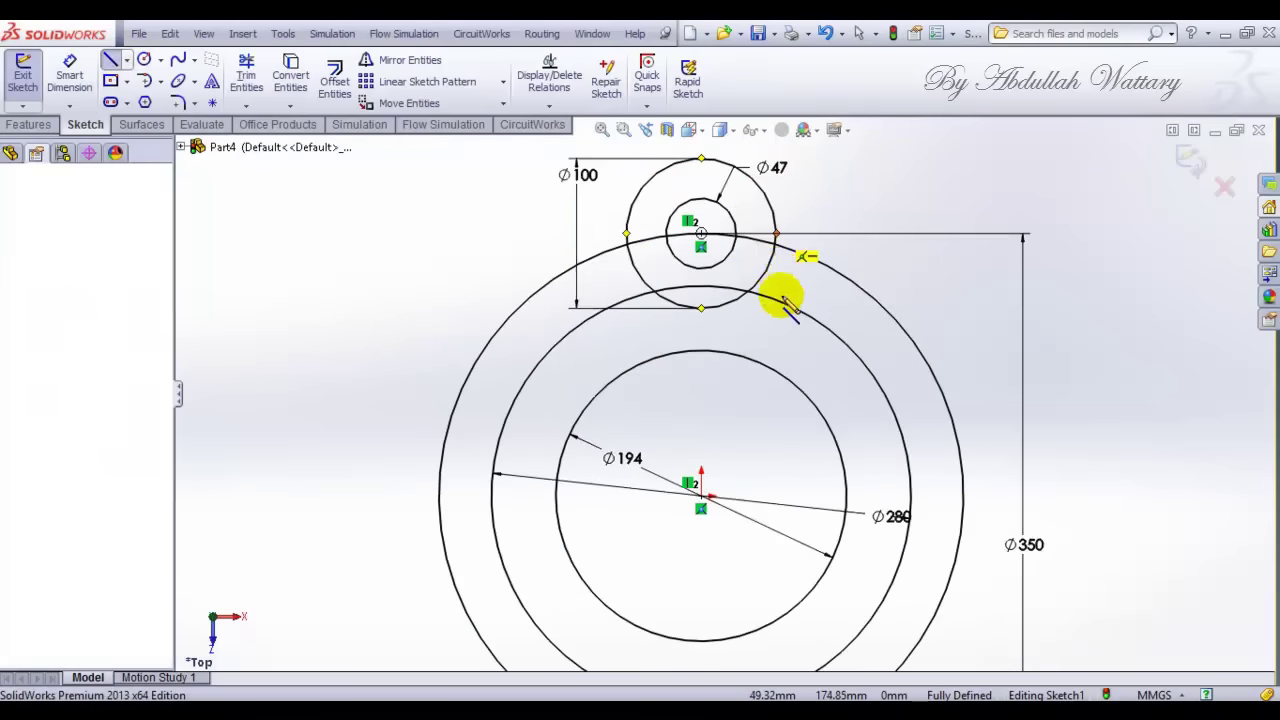
{"action": "left_click", "coordinate": [777, 343]}
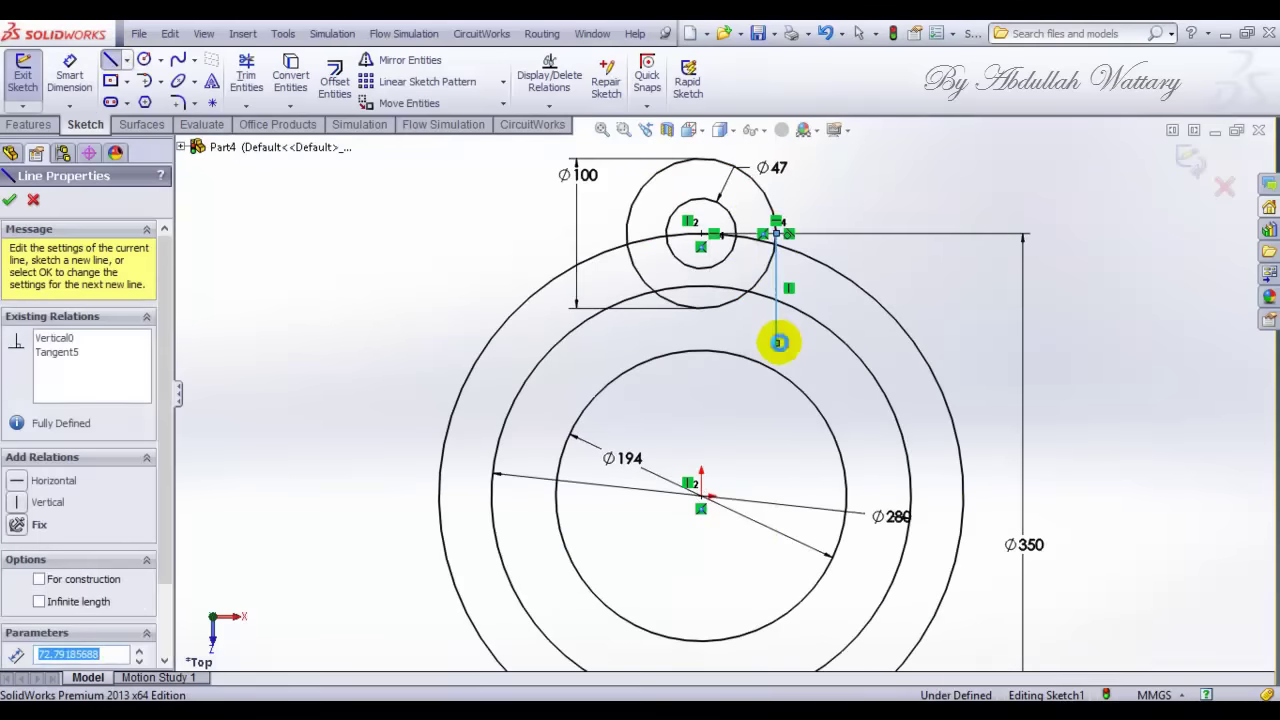
{"action": "left_click", "coordinate": [778, 343]}
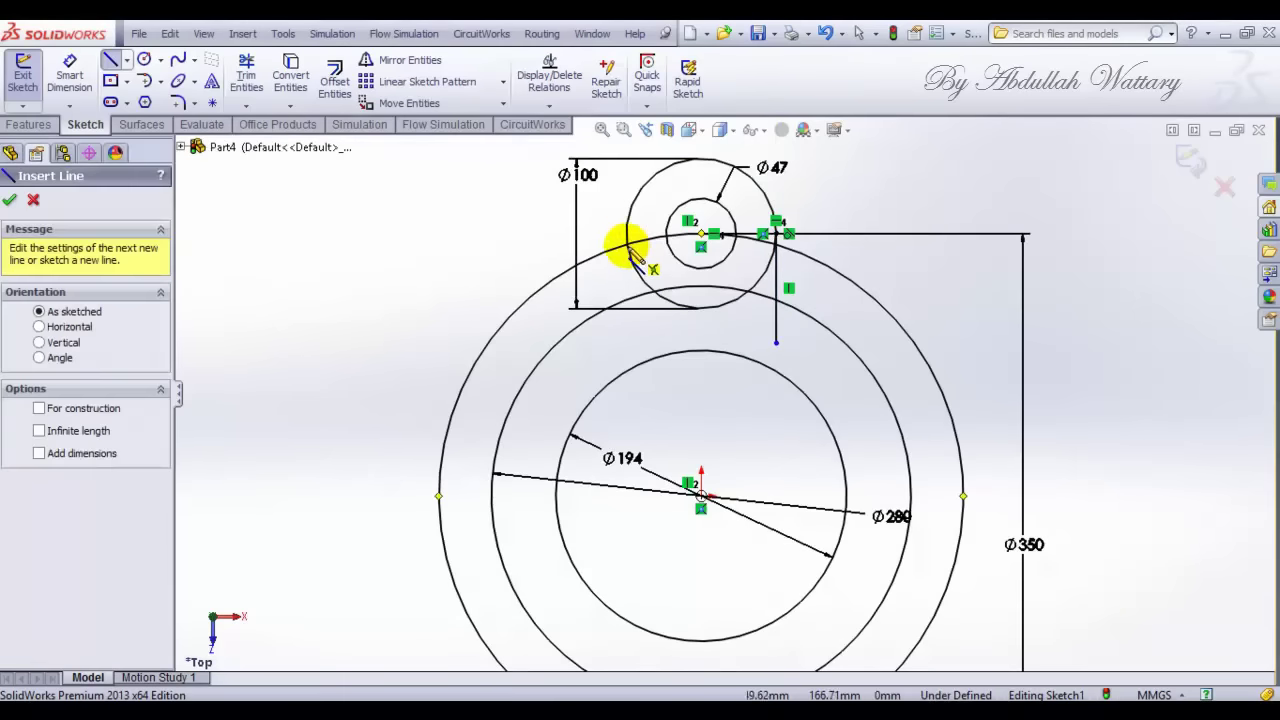
{"action": "left_click", "coordinate": [110, 60]}
Step: Draw the matching left vertical line and delete the Ø350 outer circle
{"action": "left_click", "coordinate": [110, 60]}
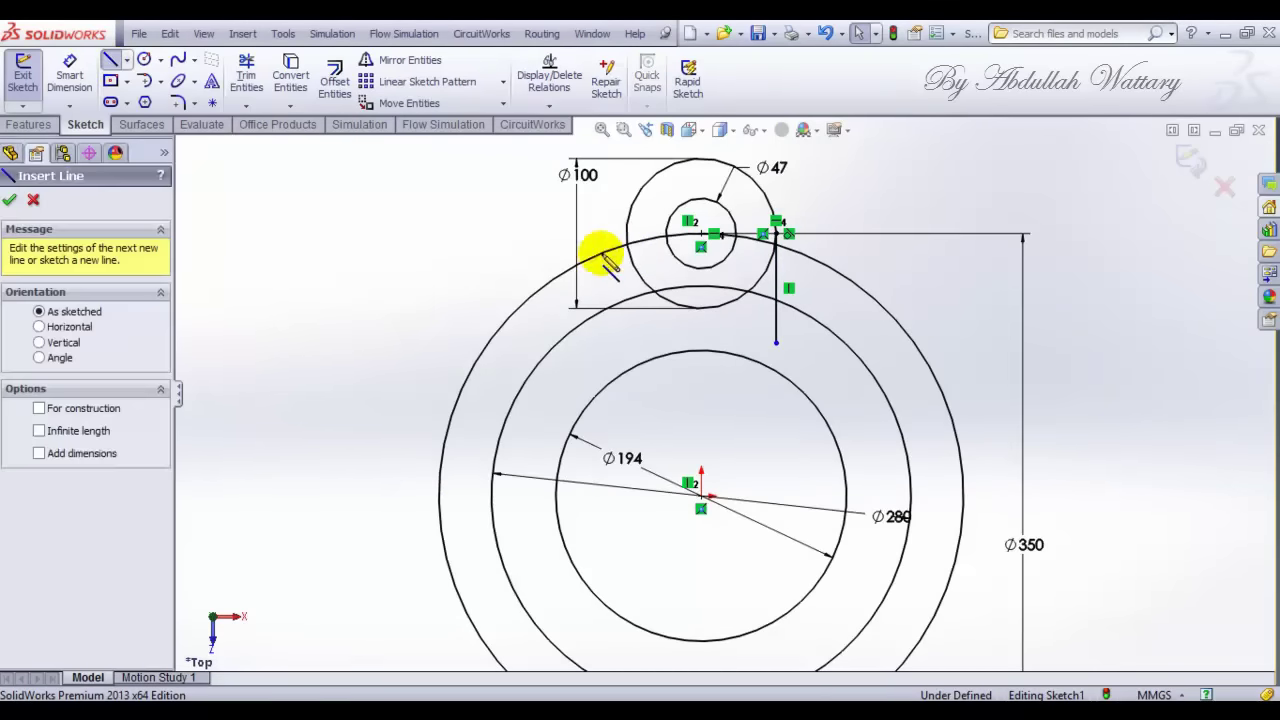
{"action": "left_click", "coordinate": [627, 244]}
{"action": "left_click", "coordinate": [627, 342]}
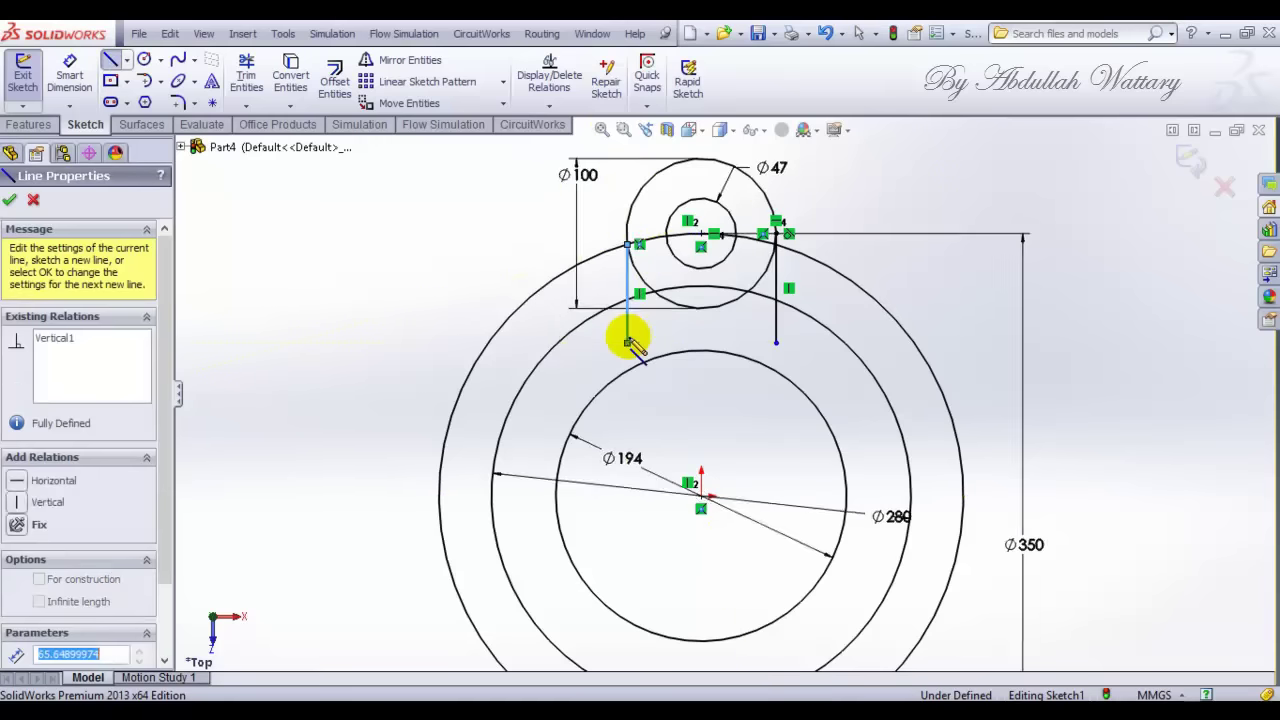
{"action": "key", "text": "Escape"}
{"action": "left_click", "coordinate": [608, 257]}
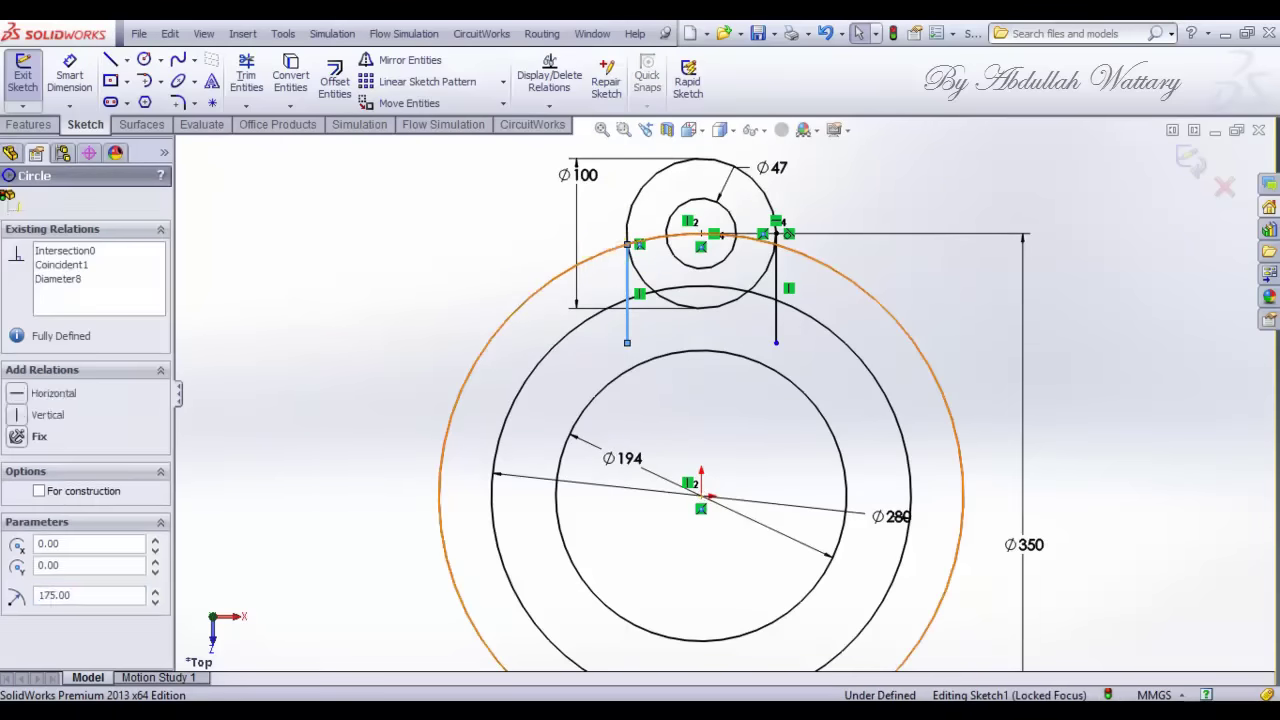
{"action": "key", "text": "Delete"}
Step: Confirm the deletion and power-trim the Ø100 and Ø280 arcs between the vertical lines
{"action": "left_click", "coordinate": [536, 380]}
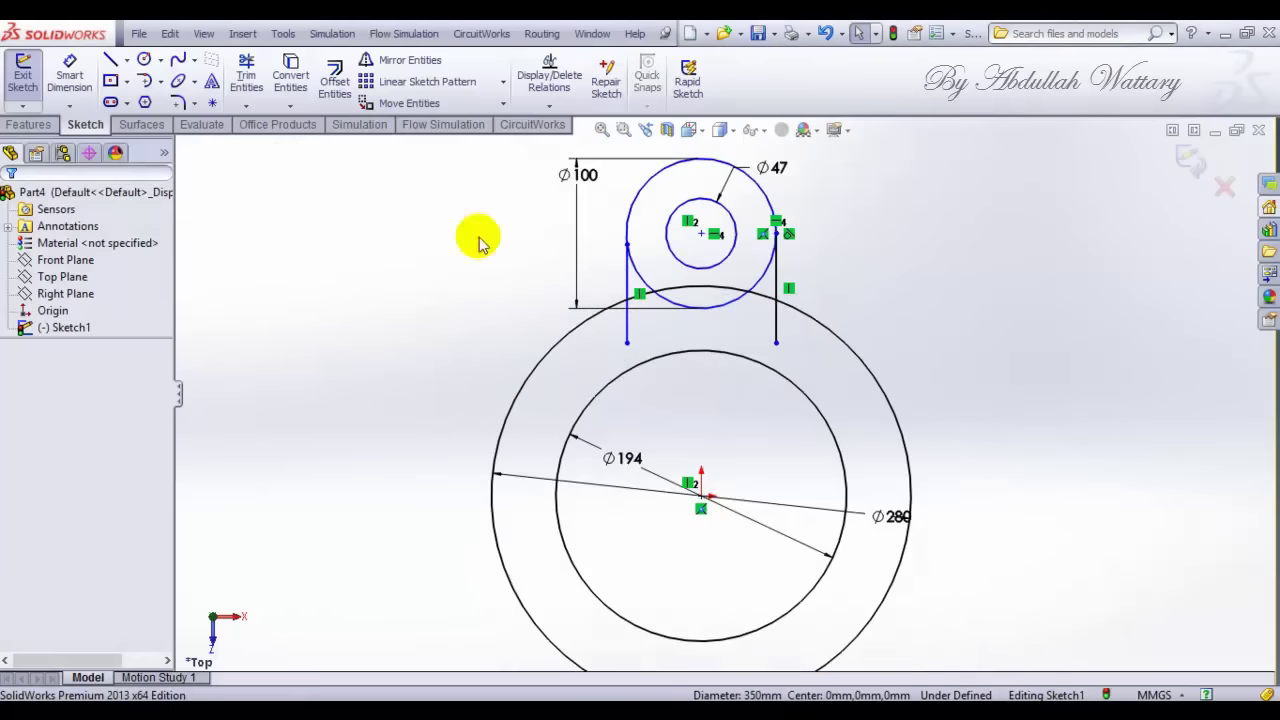
{"action": "left_click", "coordinate": [246, 80]}
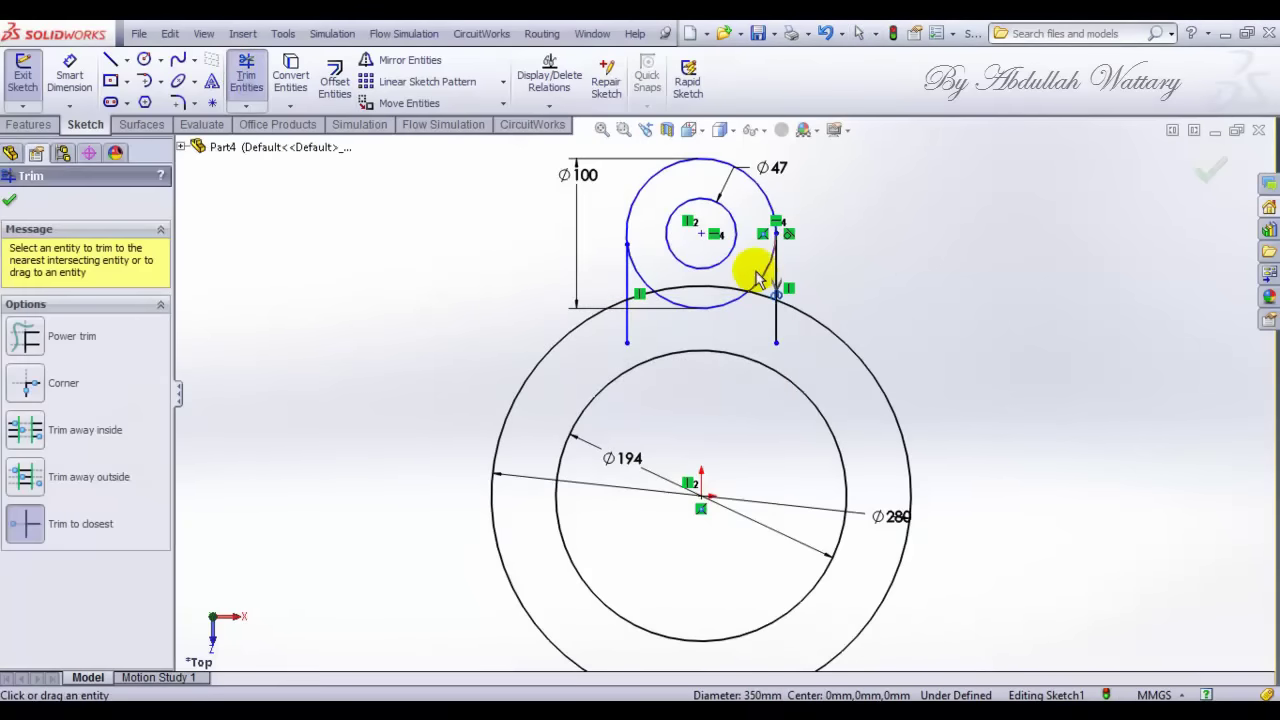
{"action": "mouse_move", "coordinate": [765, 285]}
{"action": "left_mouse_down"}
{"action": "mouse_move", "coordinate": [755, 300]}
{"action": "mouse_move", "coordinate": [773, 320]}
{"action": "mouse_move", "coordinate": [640, 285]}
{"action": "mouse_move", "coordinate": [636, 305]}
{"action": "left_mouse_up"}
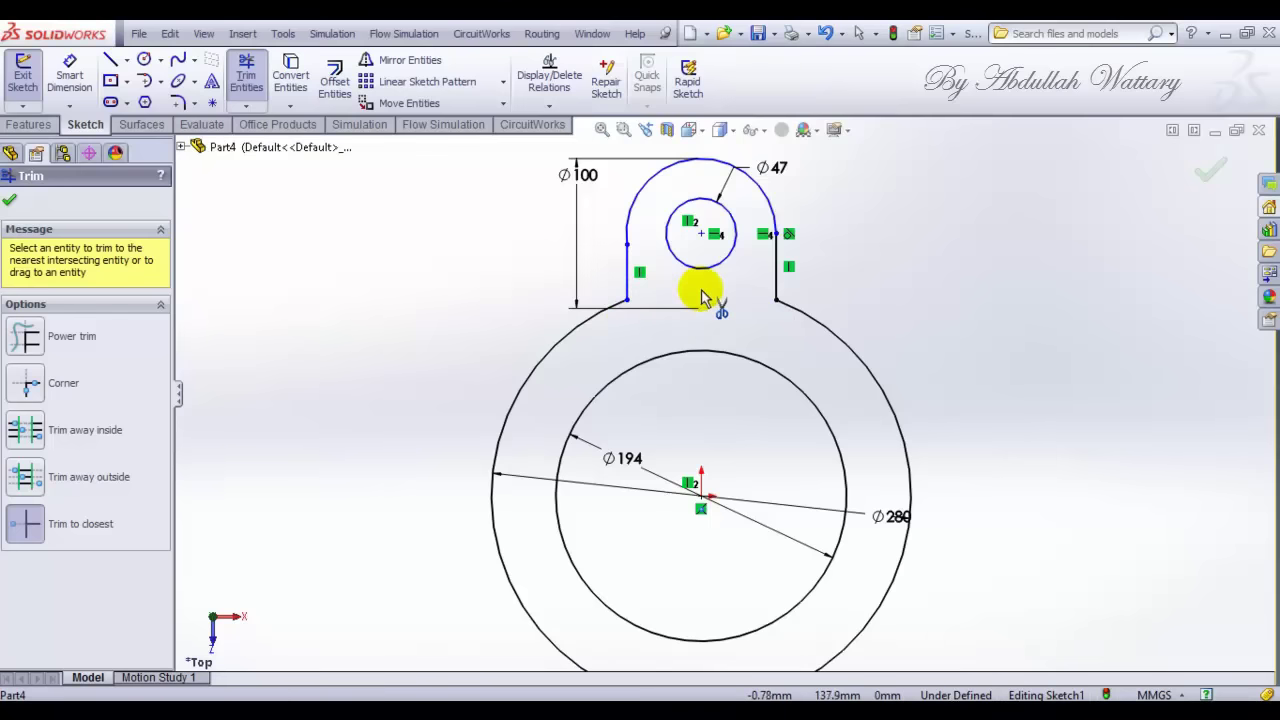
{"action": "scroll", "coordinate": [703, 297], "scroll_direction": "up", "scroll_amount": 2}
{"action": "scroll", "coordinate": [766, 314], "scroll_direction": "down", "scroll_amount": 2}
{"action": "key", "text": "Escape"}
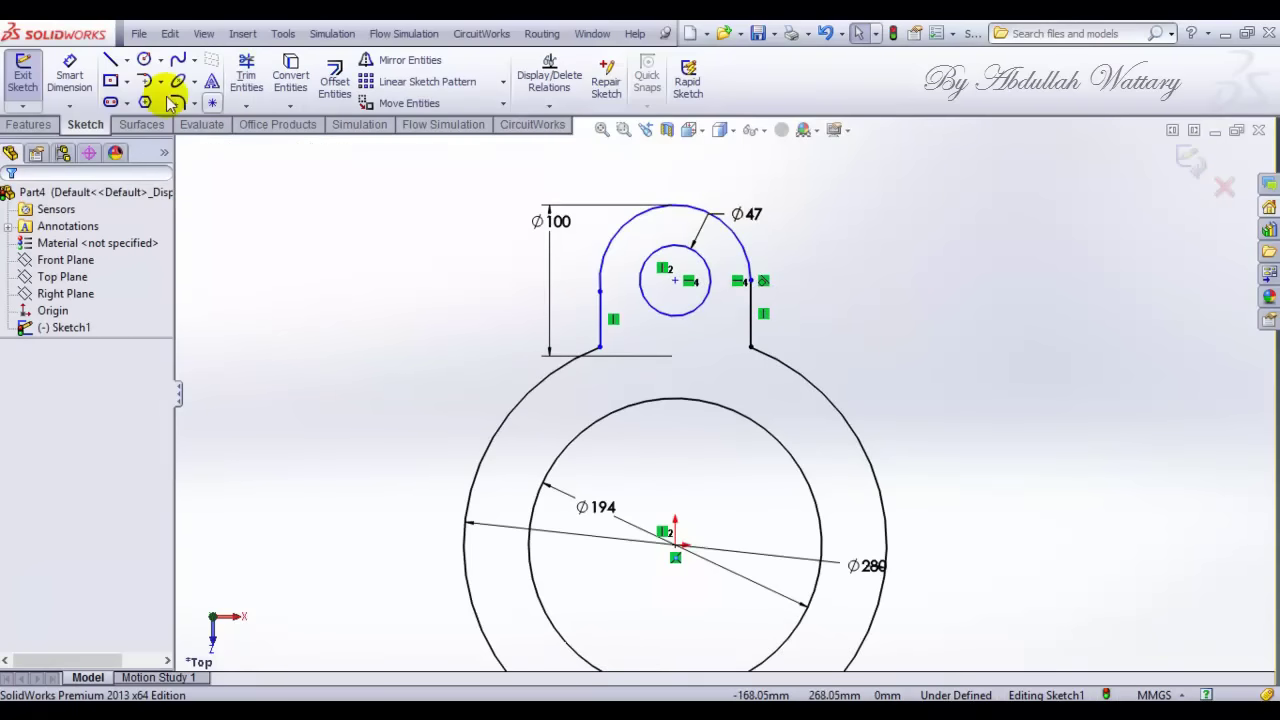
Step: Start a circular sketch pattern of the lug's side line, rounded end and hole circle
{"action": "left_click", "coordinate": [505, 83]}
{"action": "left_click", "coordinate": [433, 130]}
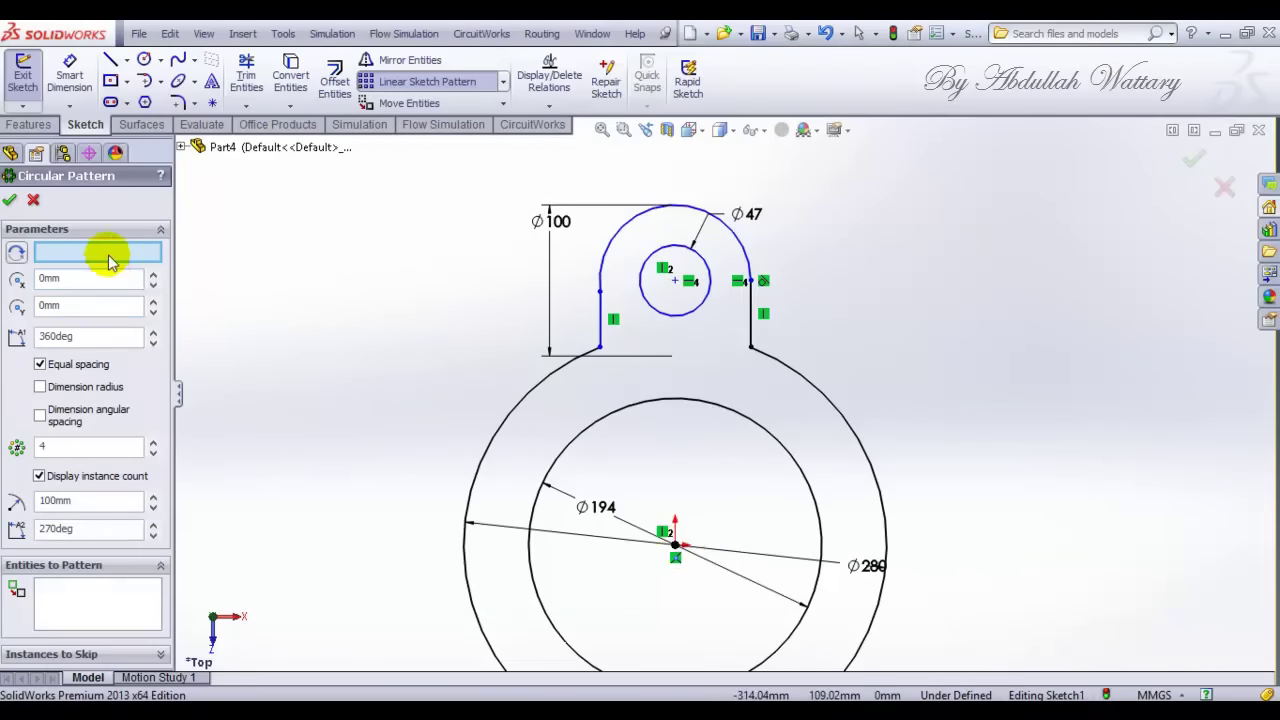
{"action": "left_click", "coordinate": [119, 588]}
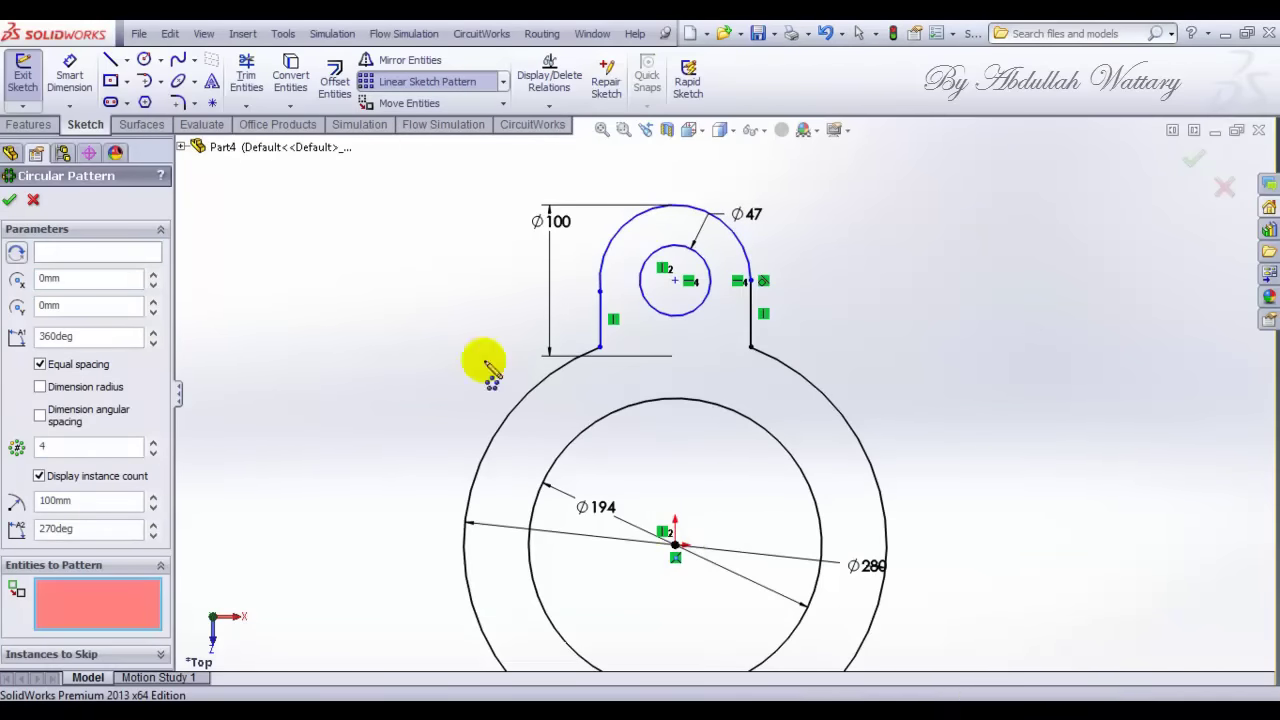
{"action": "left_click", "coordinate": [600, 314]}
{"action": "left_click", "coordinate": [613, 243]}
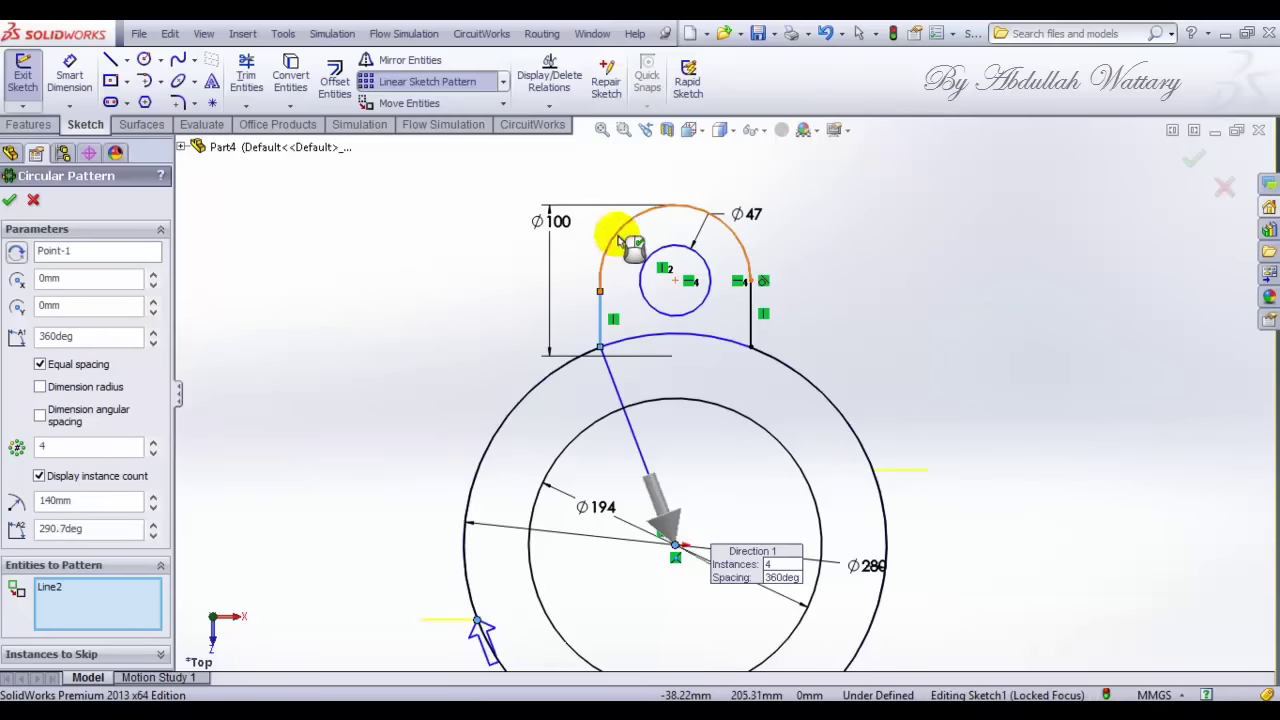
{"action": "left_click", "coordinate": [708, 289]}
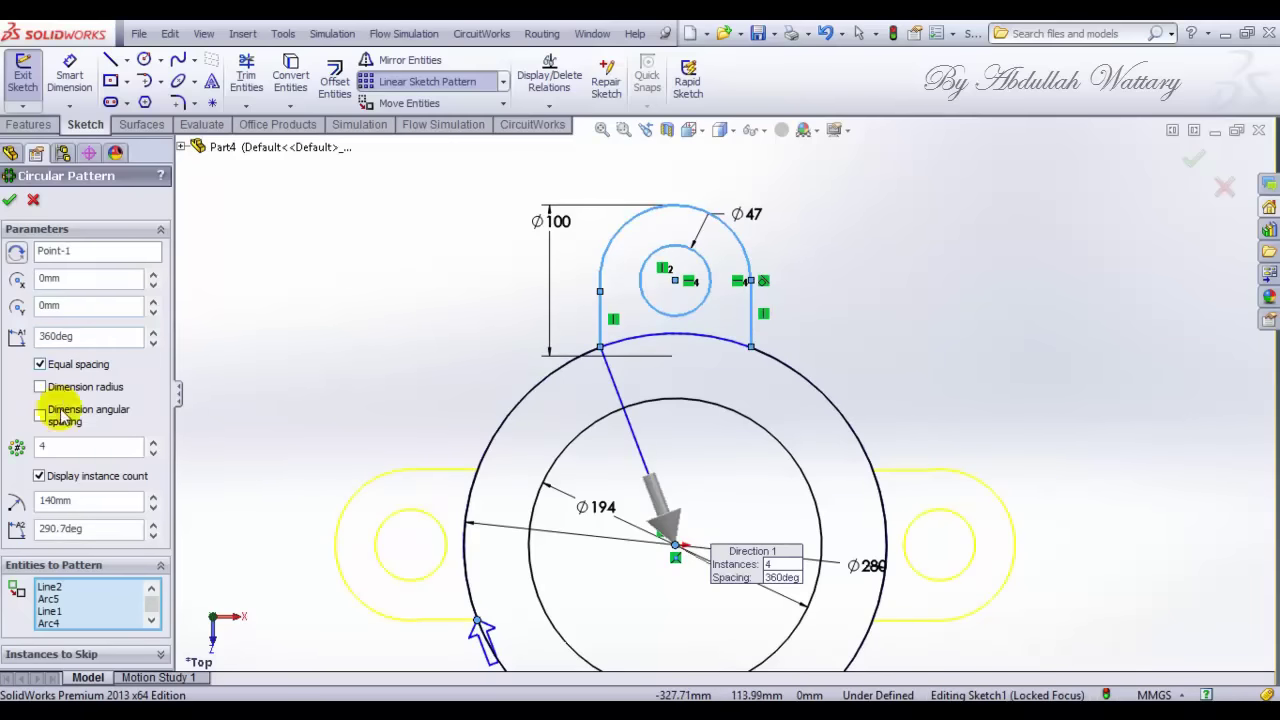
Step: Set the pattern to 3 instances, accept it, and trim the lower-left lug's ring arc
{"action": "type", "text": "3"}
{"action": "left_click", "coordinate": [9, 203]}
{"action": "key", "text": "f"}
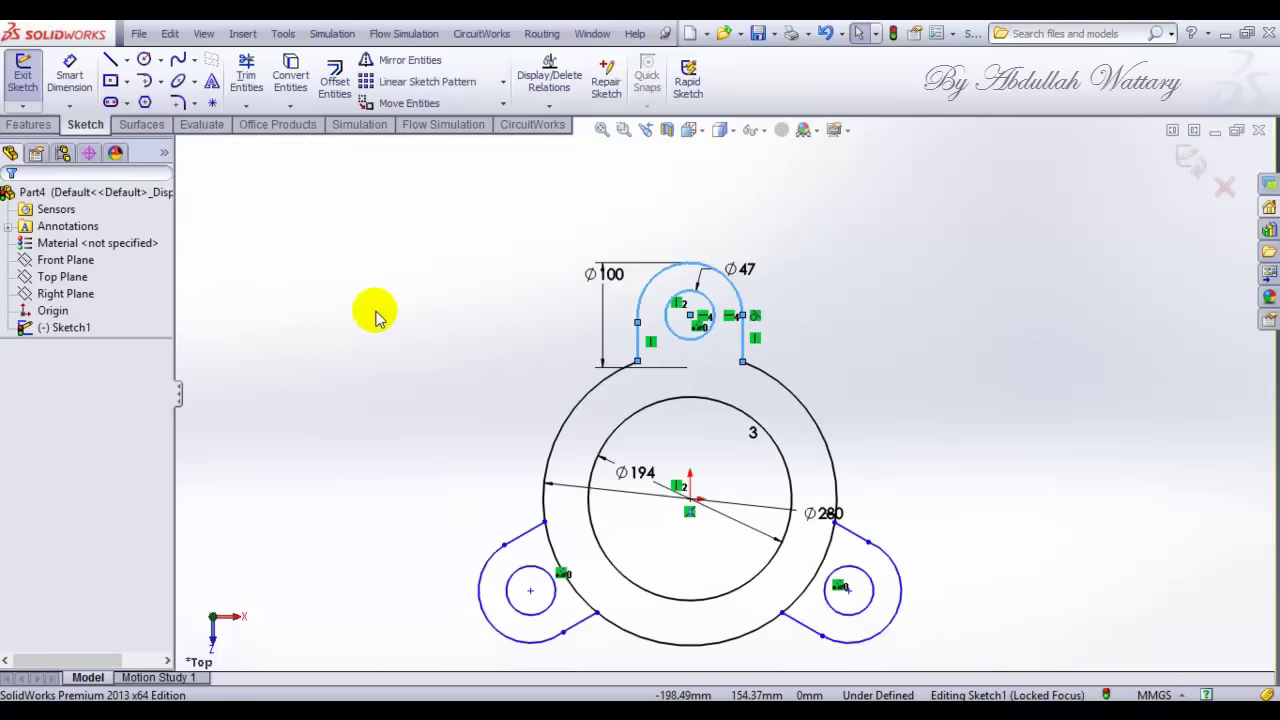
{"action": "left_click", "coordinate": [246, 78]}
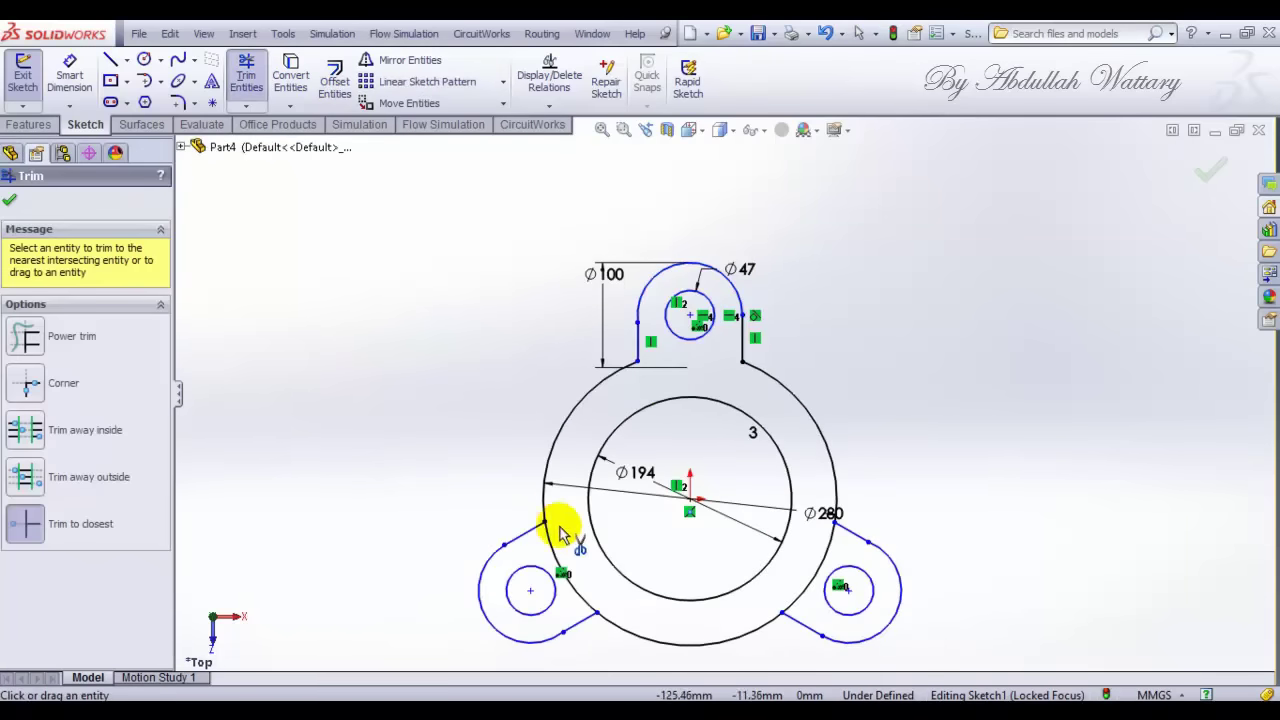
{"action": "left_click", "coordinate": [808, 572]}
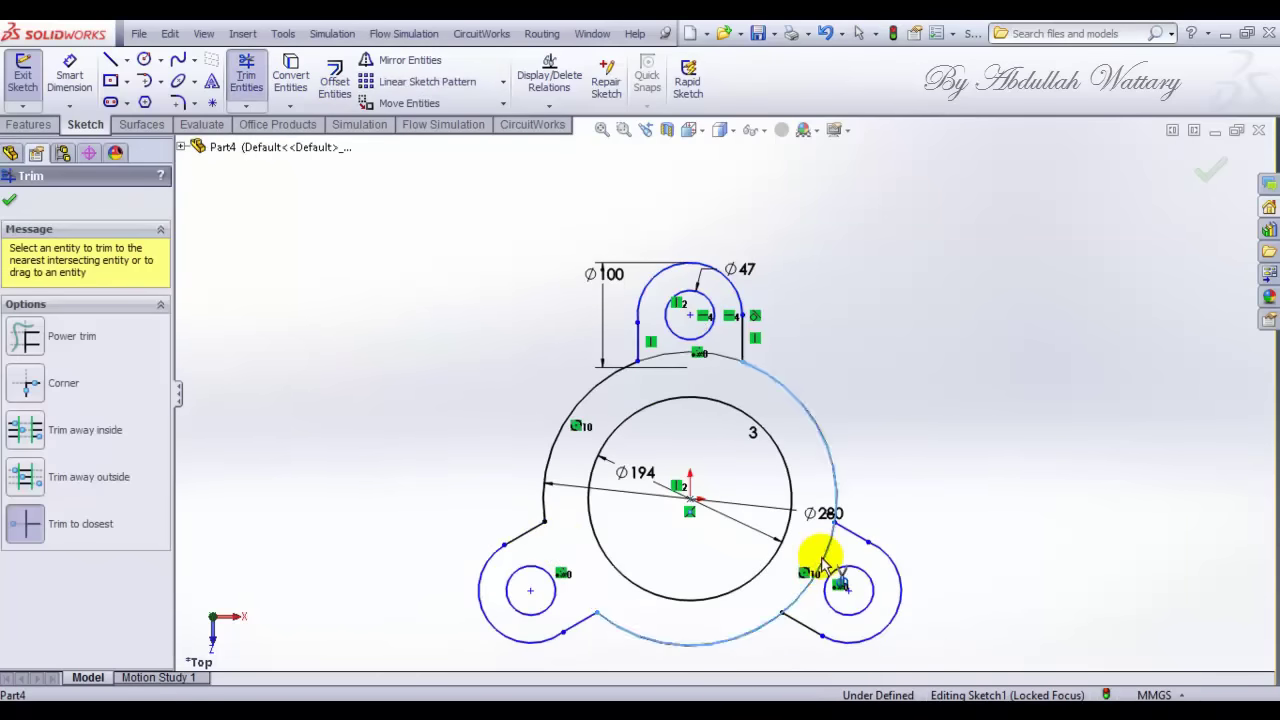
Step: Trim the lower-right lug's ring arc, close Trim, and switch to isometric view
{"action": "left_click", "coordinate": [822, 565]}
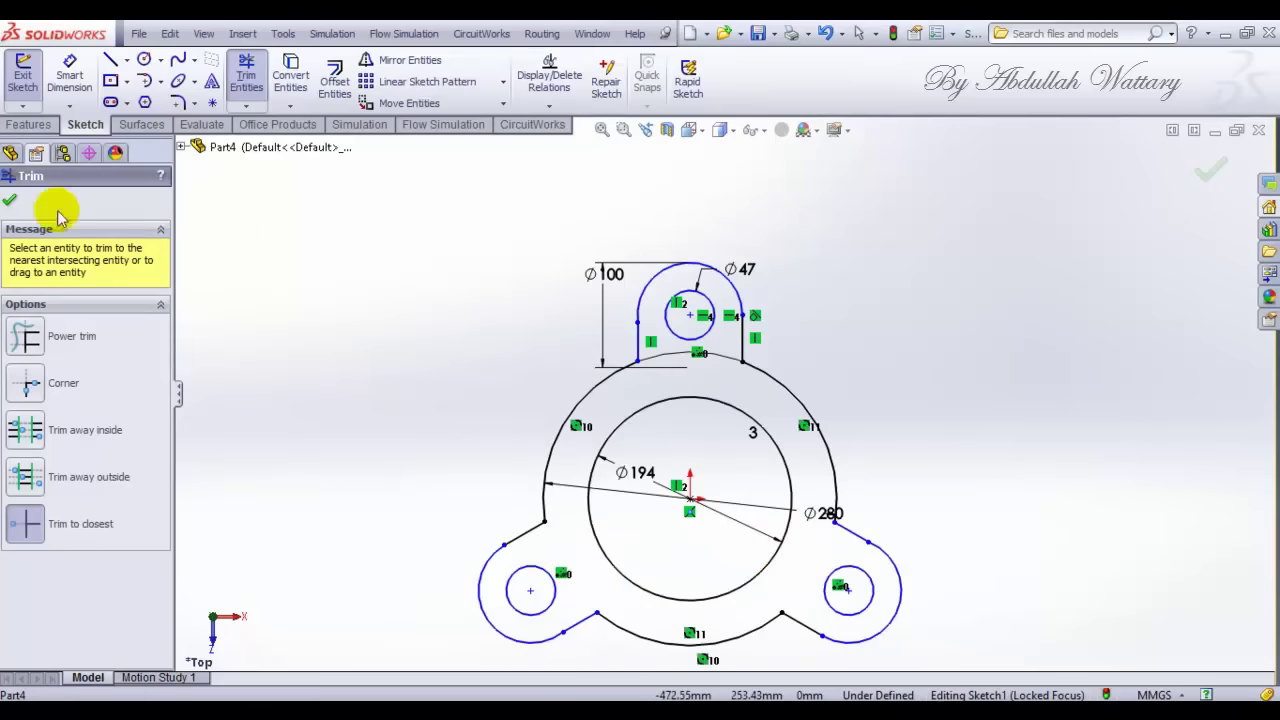
{"action": "left_click", "coordinate": [10, 201]}
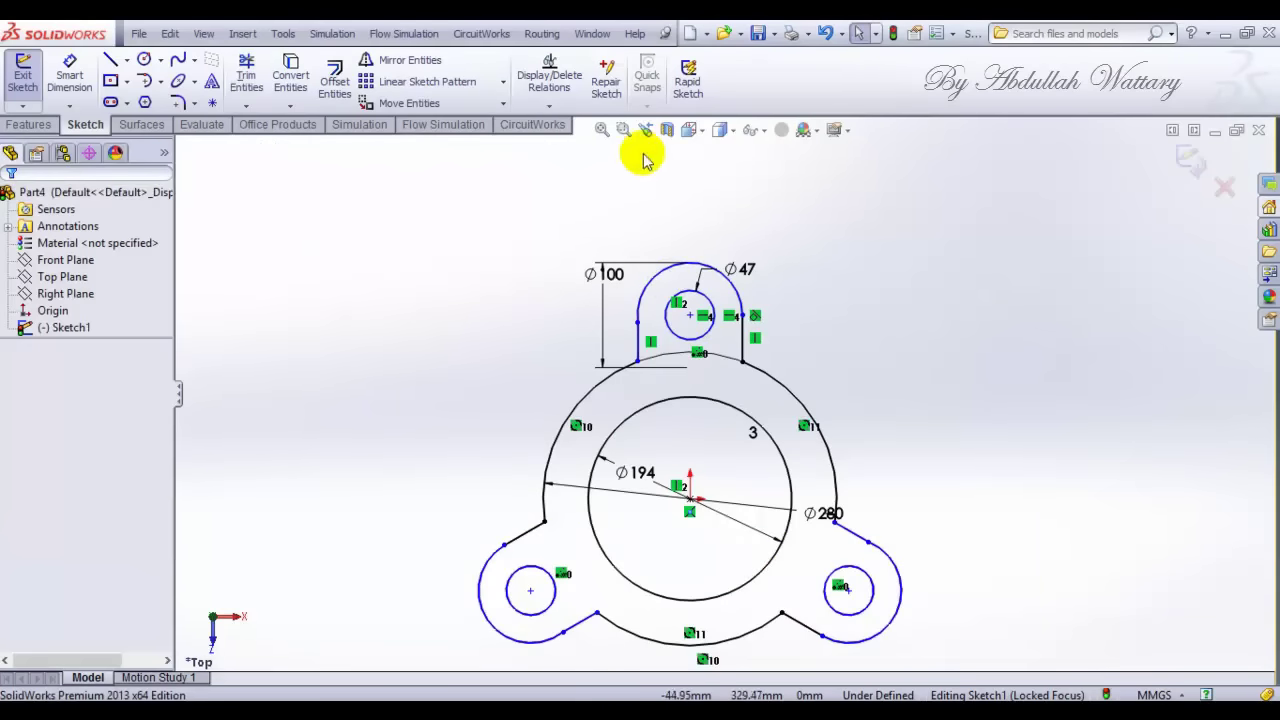
{"action": "left_click", "coordinate": [701, 133]}
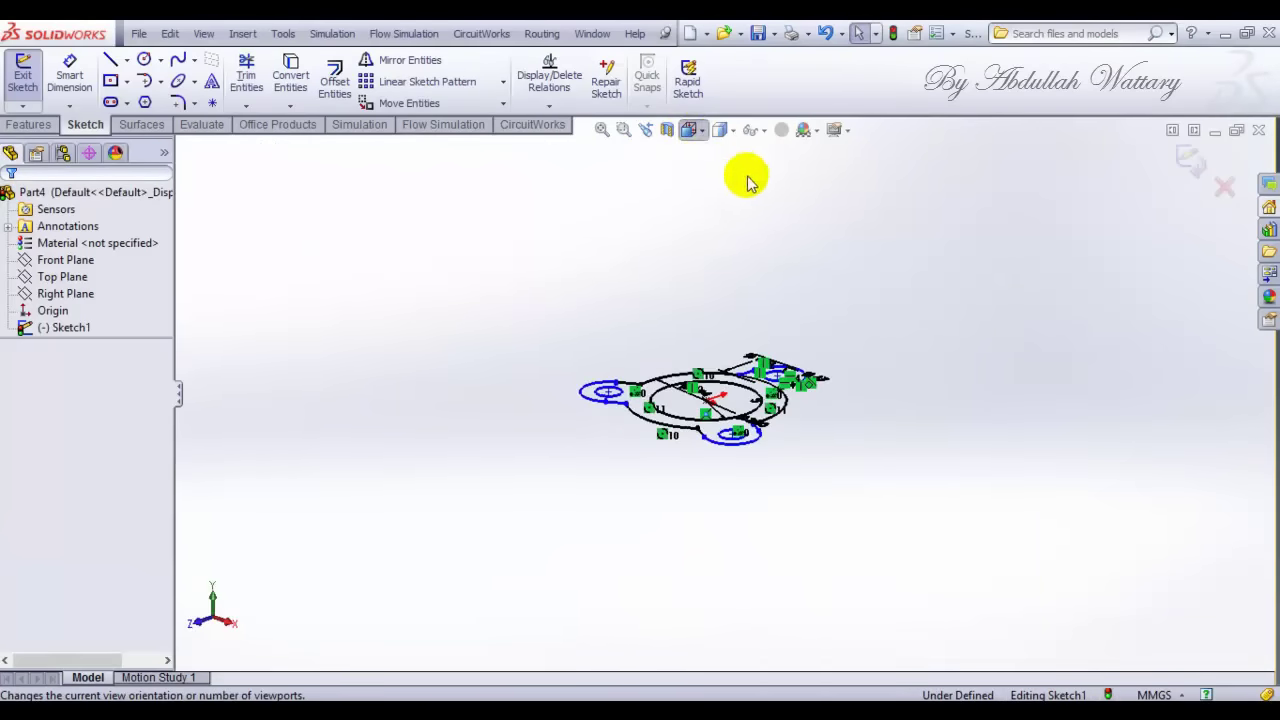
{"action": "left_click", "coordinate": [724, 318]}
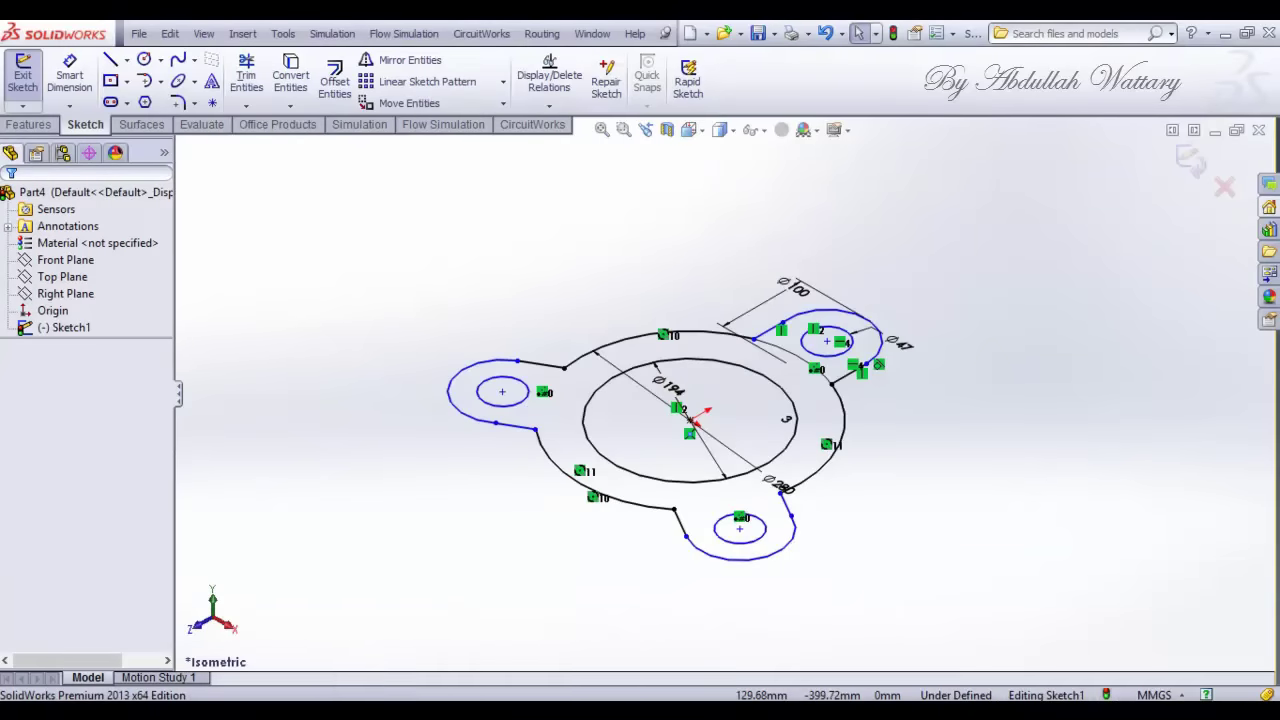
{"action": "key", "text": "alt+Tab"}
{"action": "key", "text": "alt+Tab"}
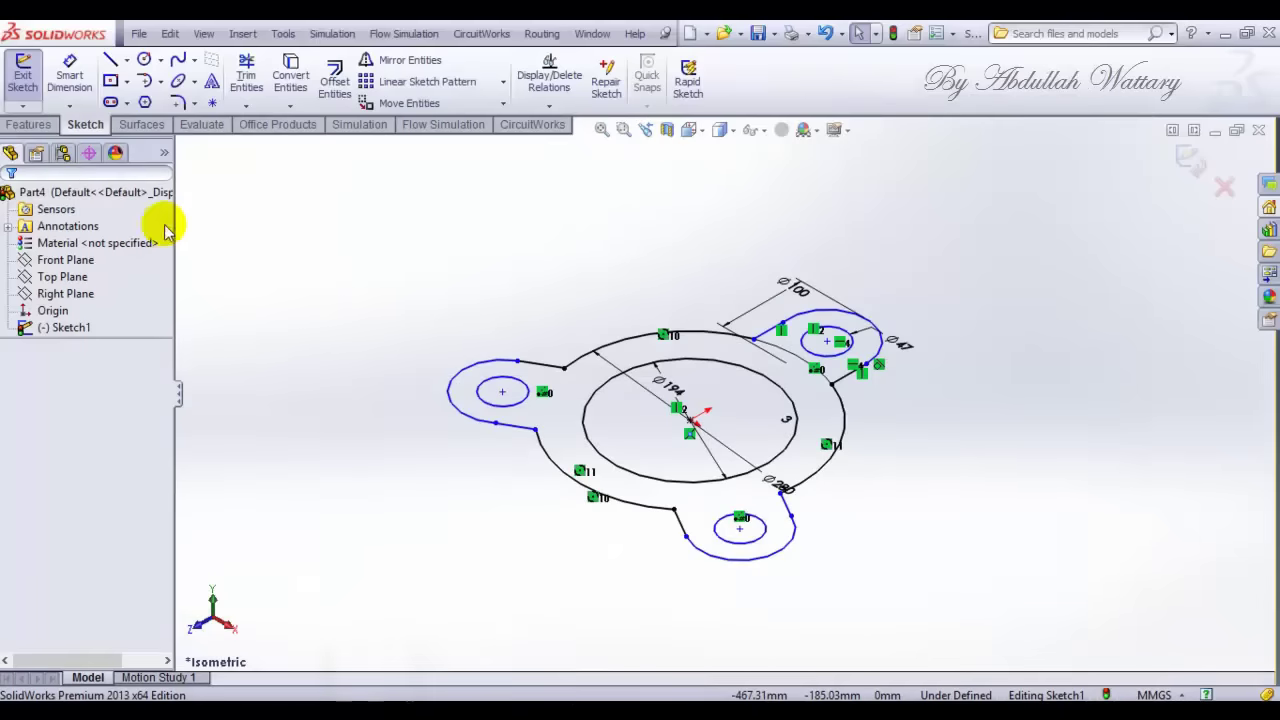
Step: Extrude the three-lug sketch 32 mm as a boss
{"action": "left_click", "coordinate": [14, 133]}
{"action": "left_click", "coordinate": [30, 80]}
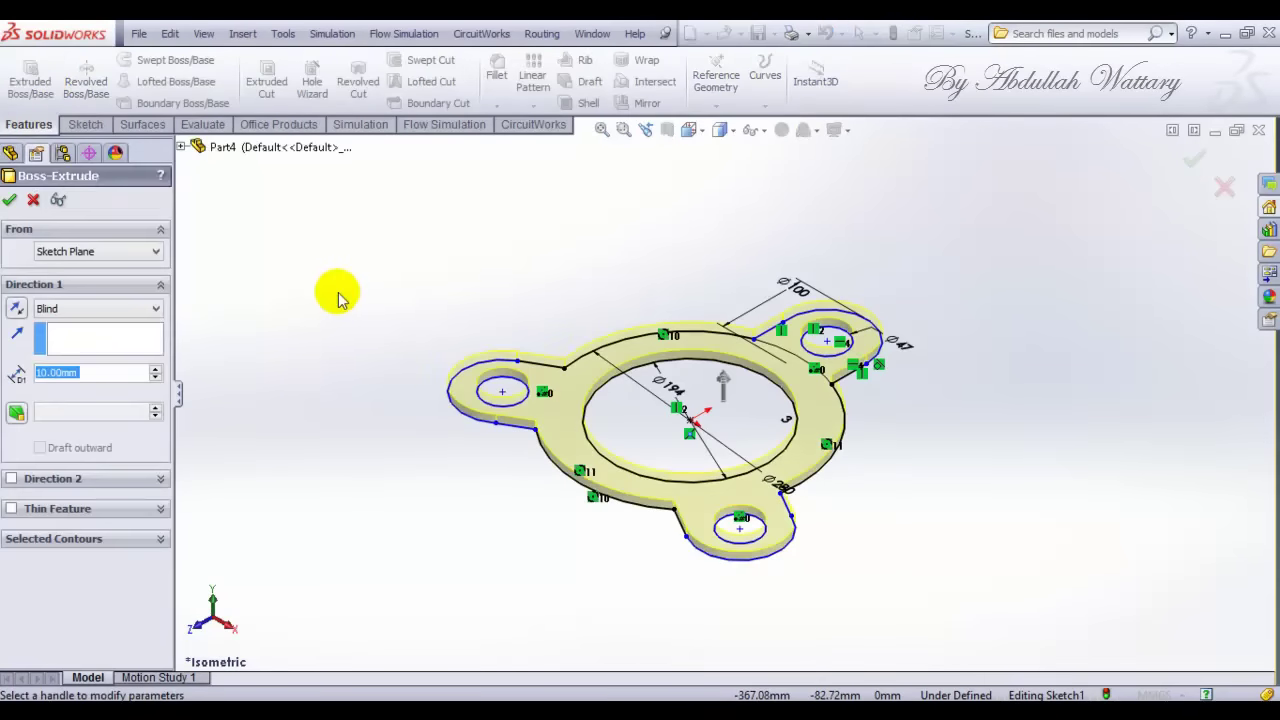
{"action": "type", "text": "32"}
{"action": "key", "text": "Return"}
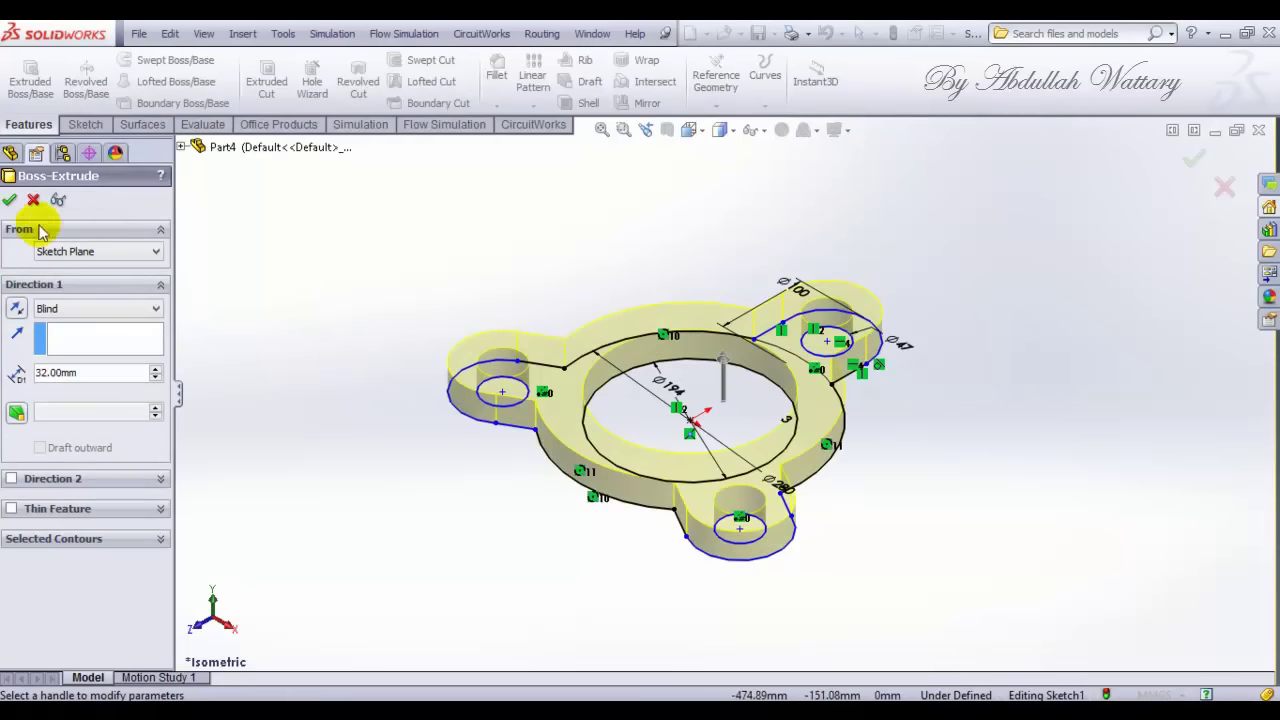
{"action": "left_click", "coordinate": [9, 204]}
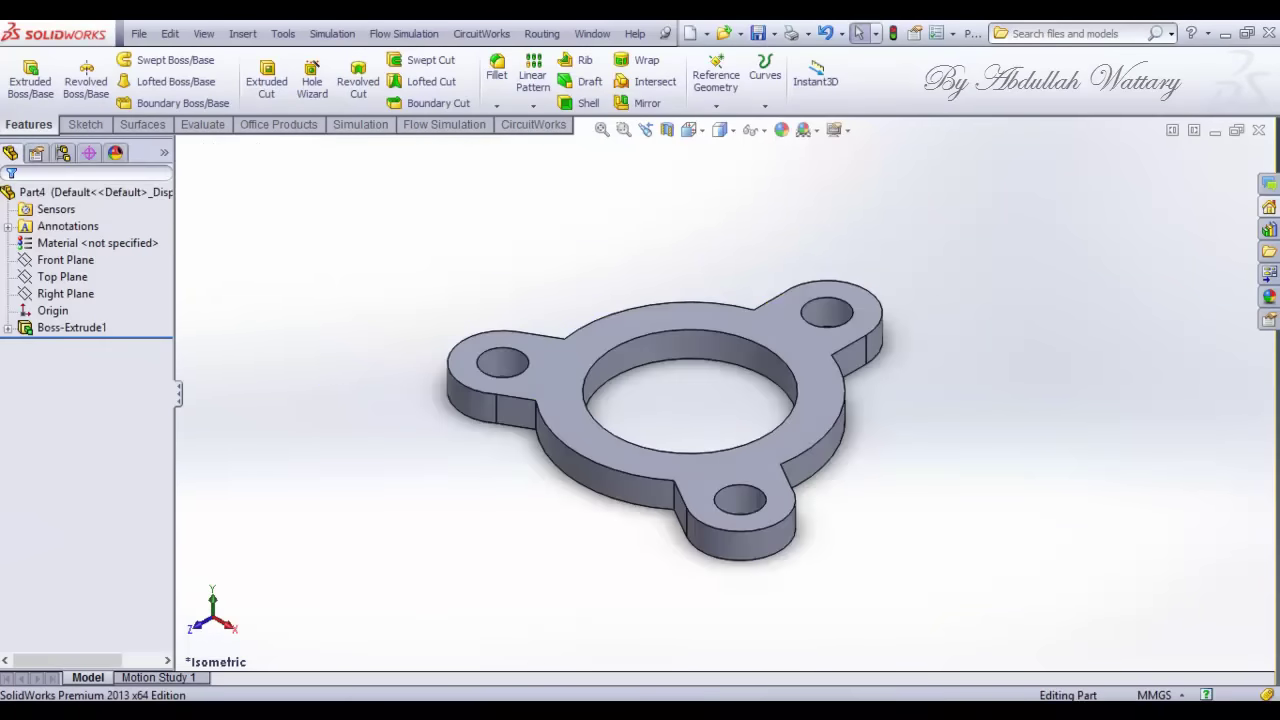
Step: Check the reference PDF, then select the flange's top face
{"action": "key", "text": "alt+Tab"}
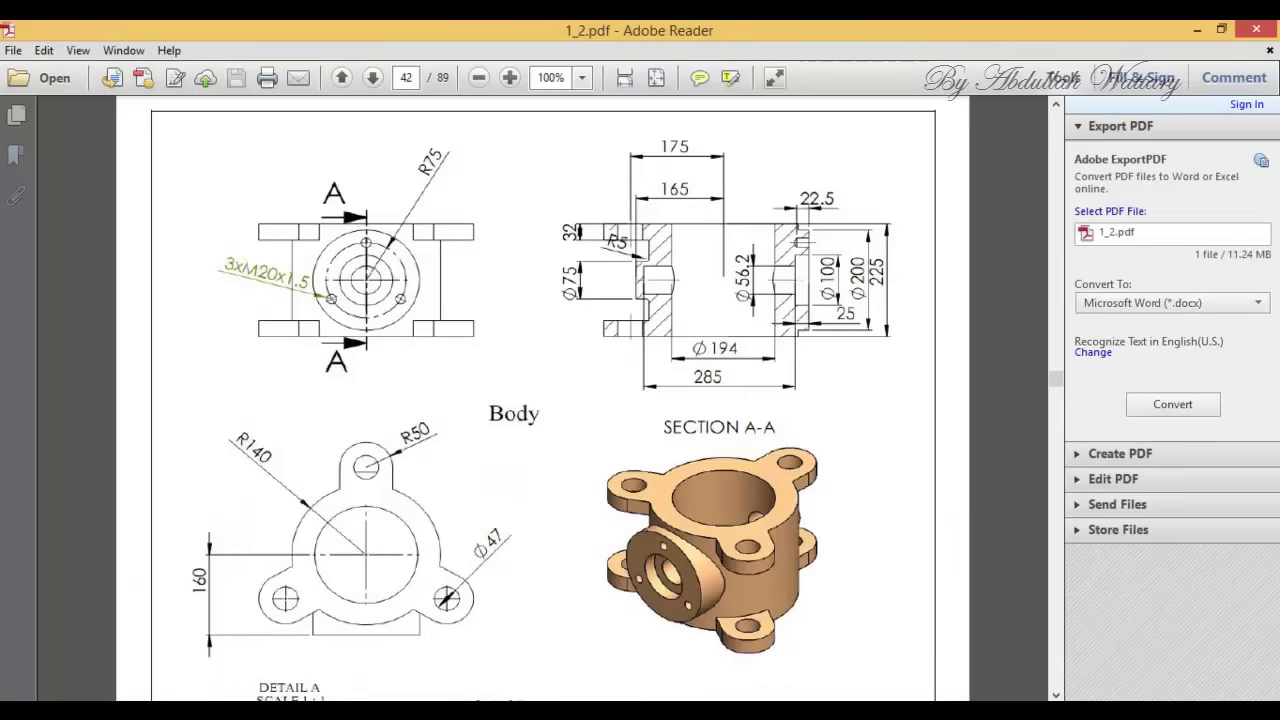
{"action": "key", "text": "alt+Tab"}
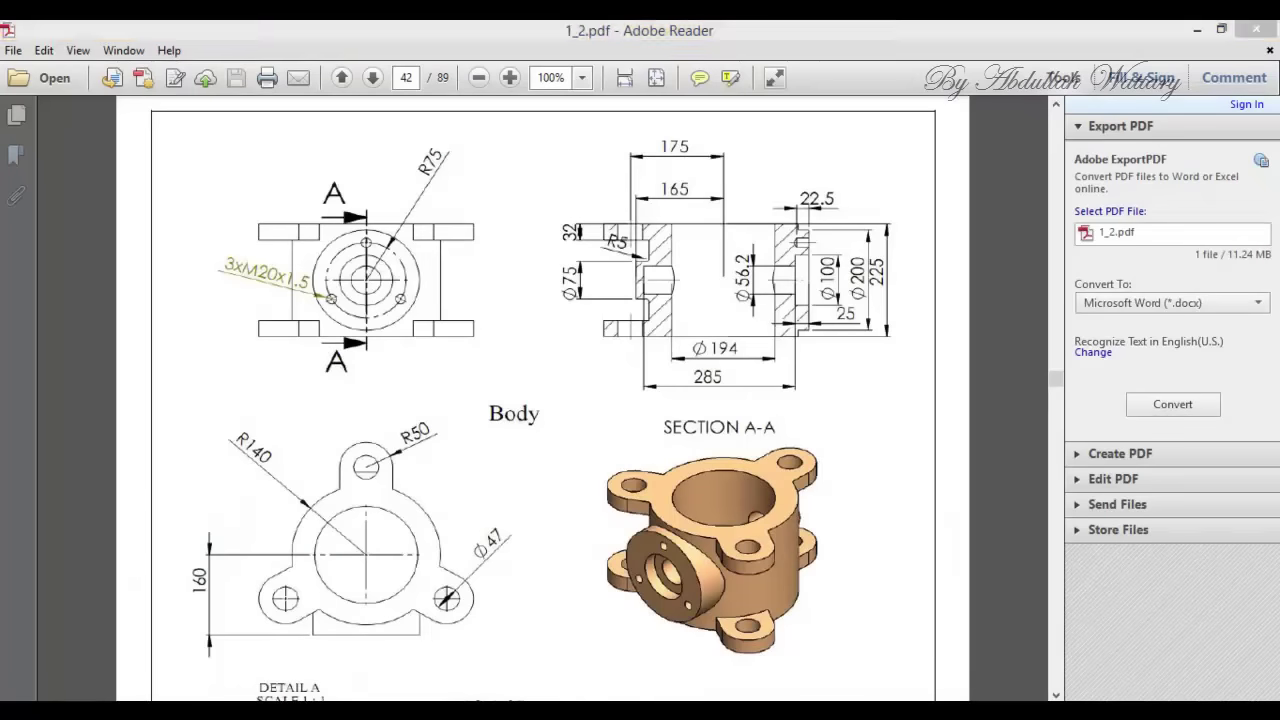
{"action": "left_click", "coordinate": [805, 360]}
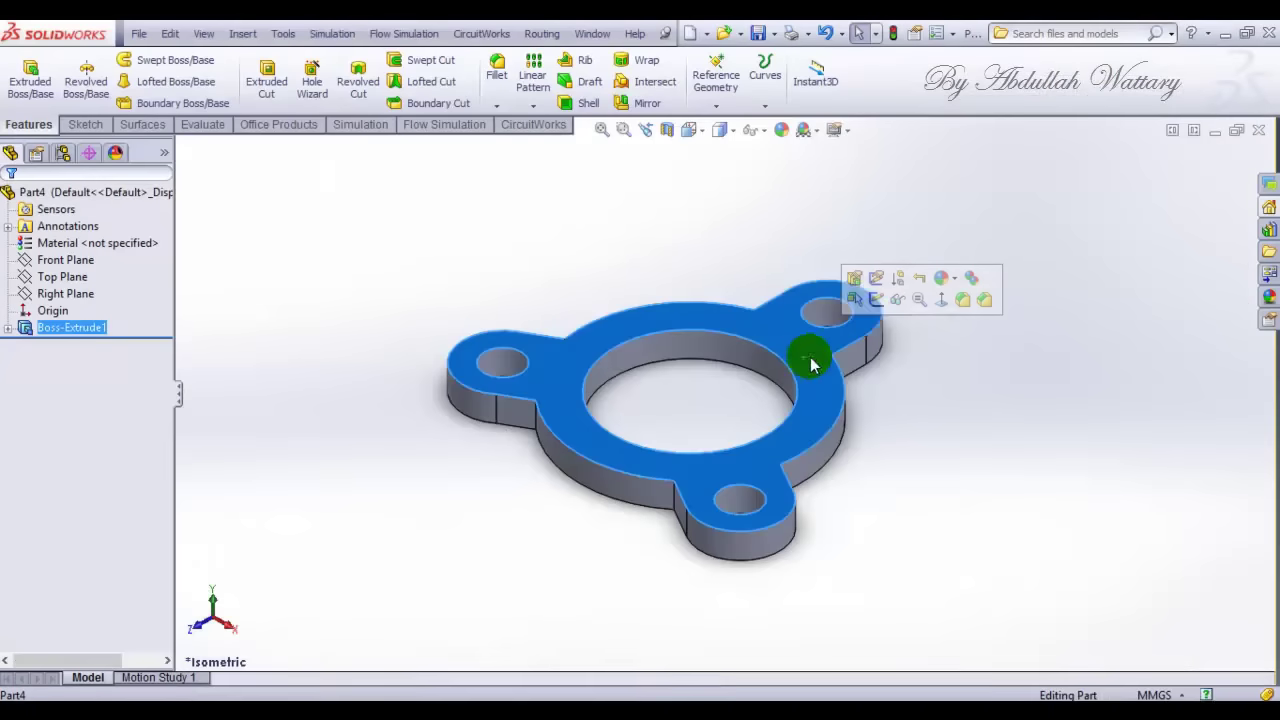
Step: On the top face, sketch two concentric circles at the origin, the inner one matching the hole edge
{"action": "left_click", "coordinate": [870, 300]}
{"action": "right_click", "coordinate": [90, 344]}
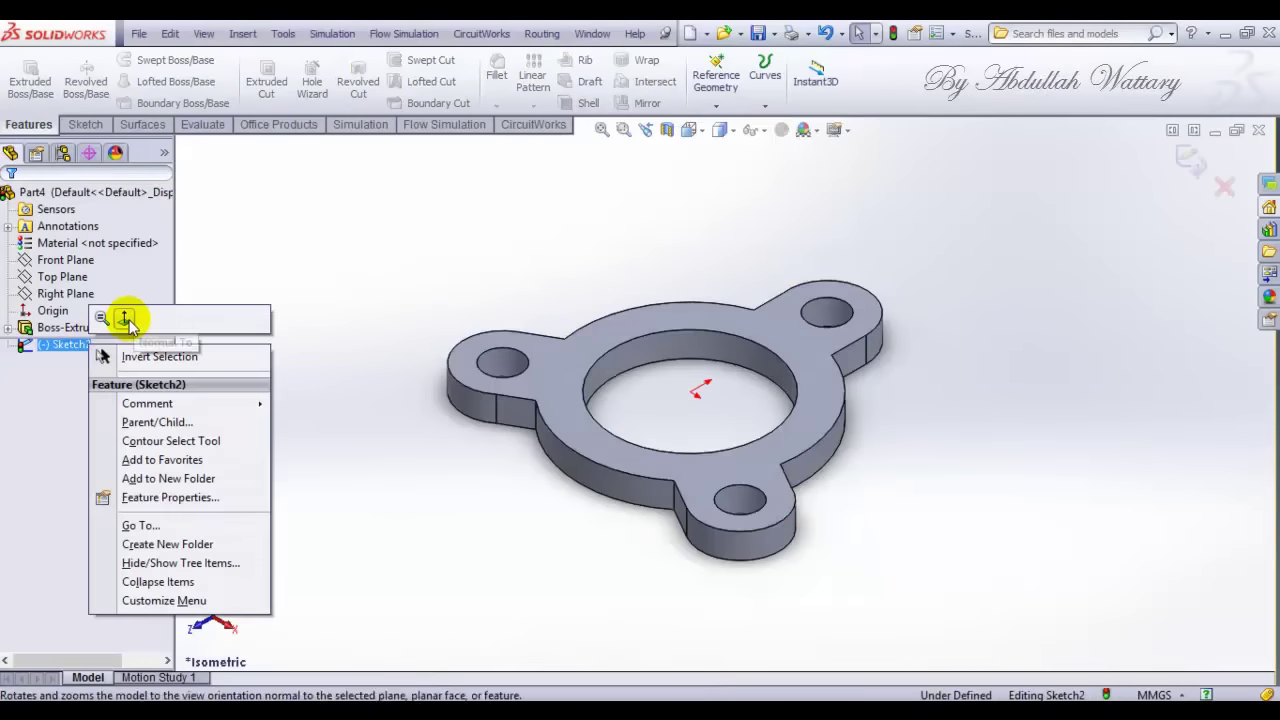
{"action": "left_click", "coordinate": [126, 320]}
{"action": "left_click", "coordinate": [100, 123]}
{"action": "left_click", "coordinate": [150, 62]}
{"action": "left_click", "coordinate": [726, 449]}
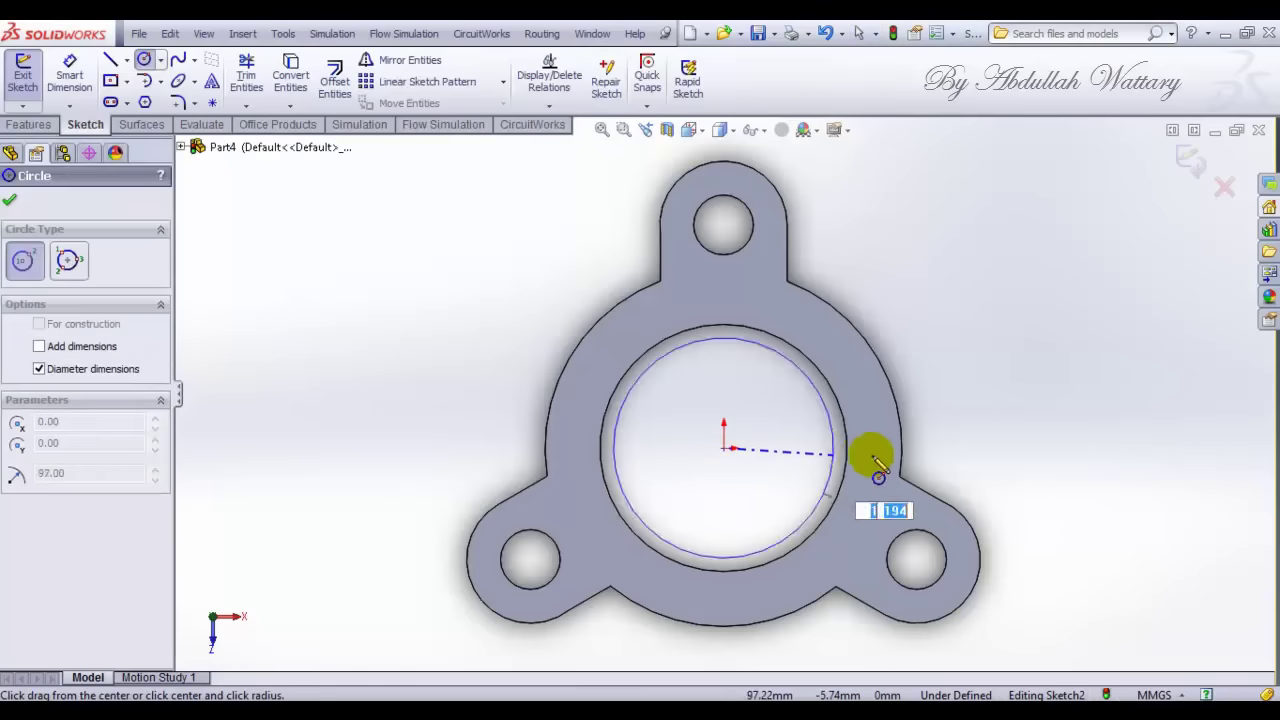
{"action": "left_click", "coordinate": [900, 467]}
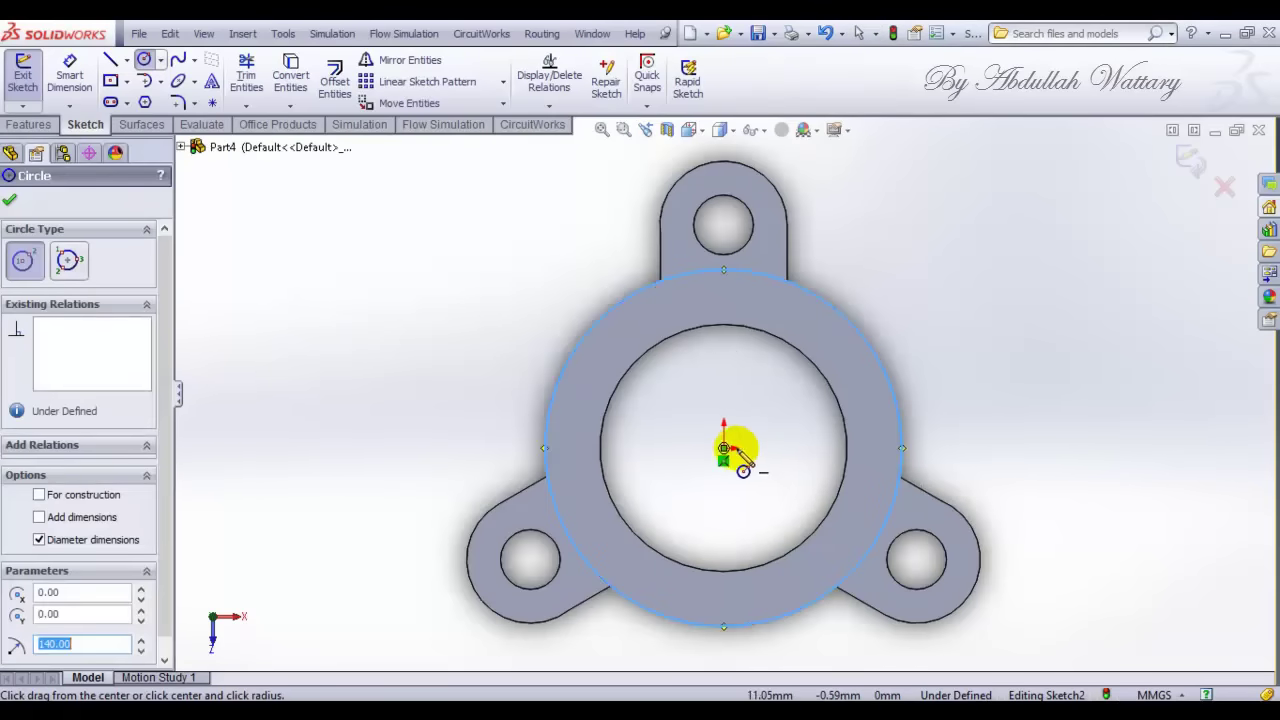
{"action": "left_click", "coordinate": [724, 448]}
{"action": "left_click", "coordinate": [832, 500]}
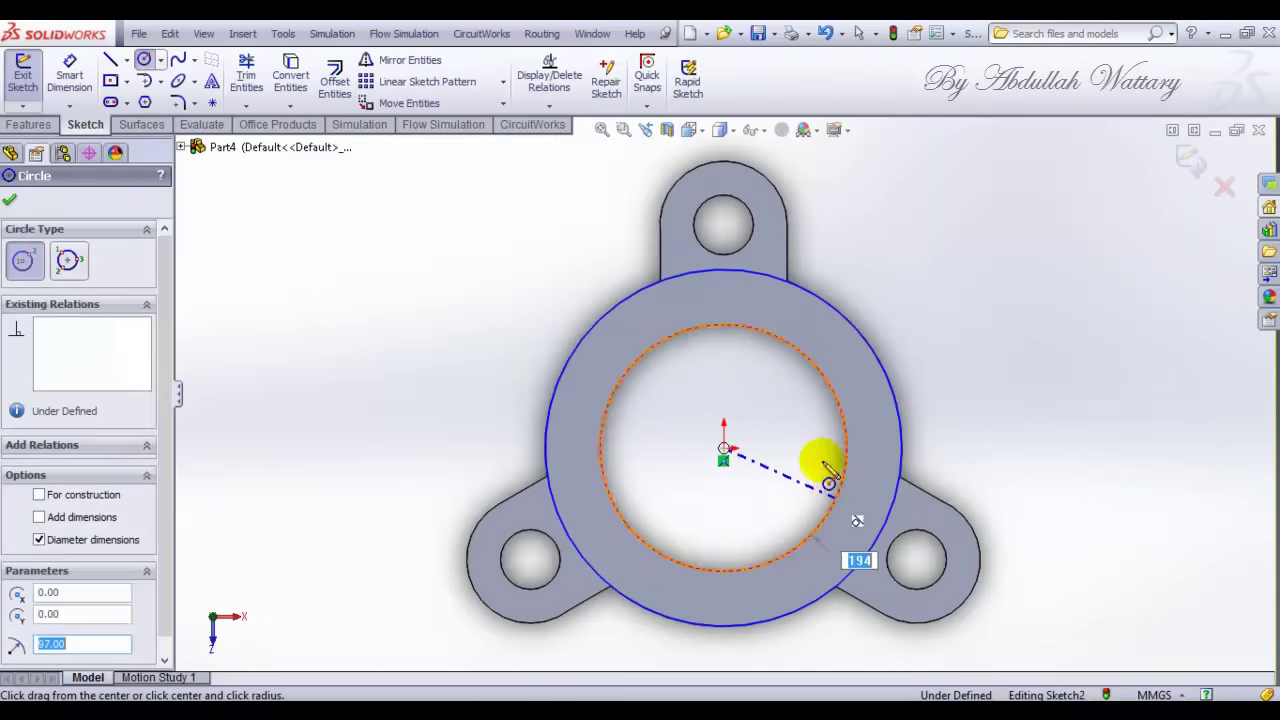
Step: Extrude the ring sketch 80.5 mm into a hollow cylinder, viewed in isometric
{"action": "left_click", "coordinate": [692, 132]}
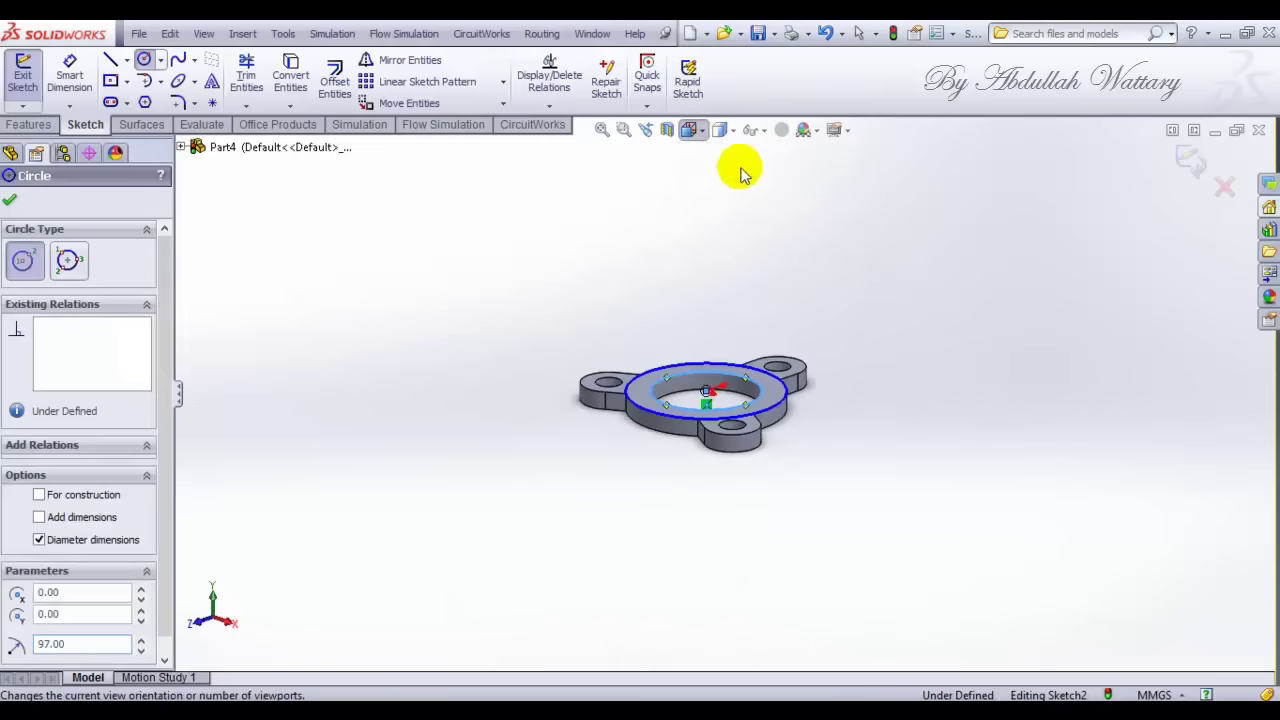
{"action": "left_click", "coordinate": [778, 178]}
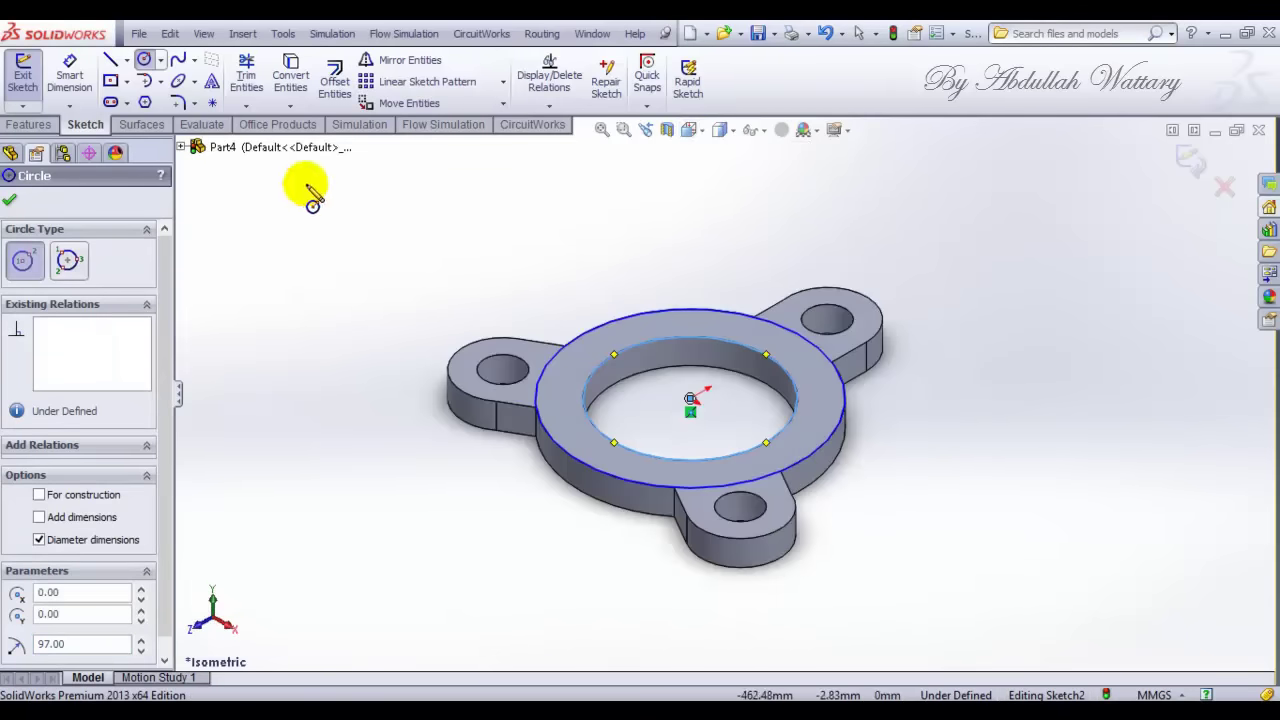
{"action": "left_click", "coordinate": [27, 128]}
{"action": "left_click", "coordinate": [30, 80]}
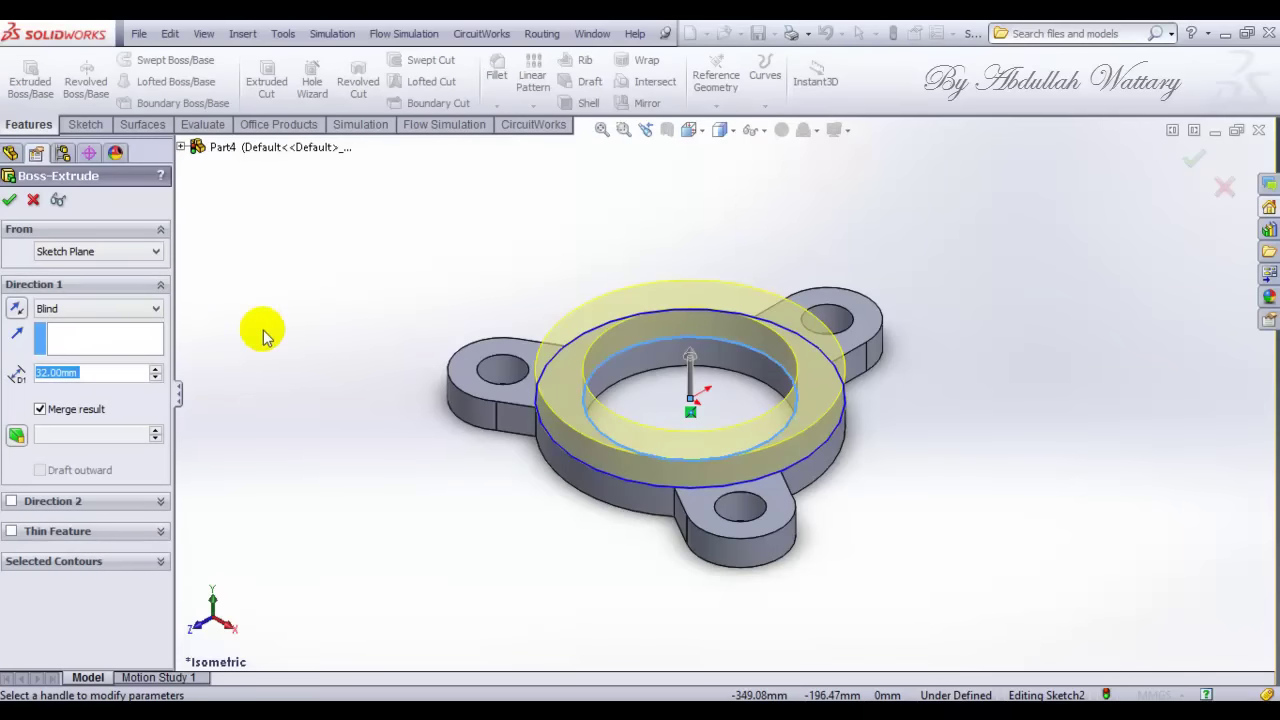
{"action": "type", "text": "80.5"}
{"action": "key", "text": "Return"}
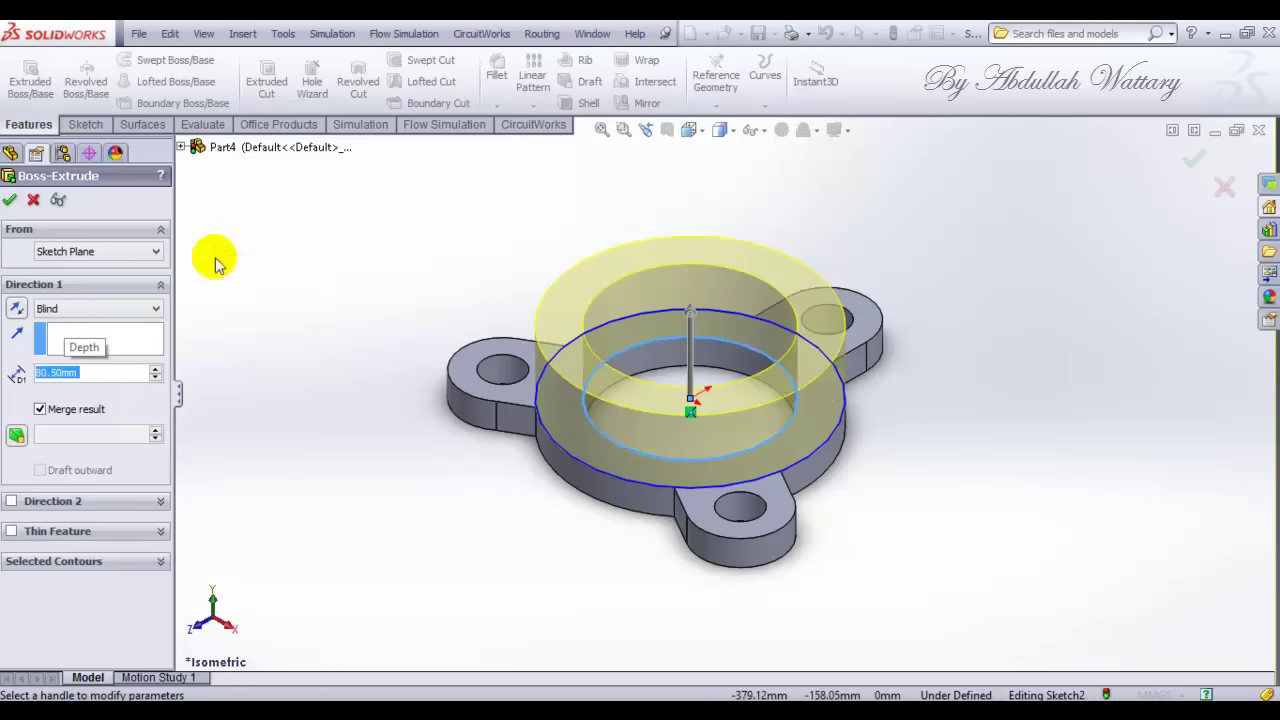
{"action": "left_click", "coordinate": [11, 201]}
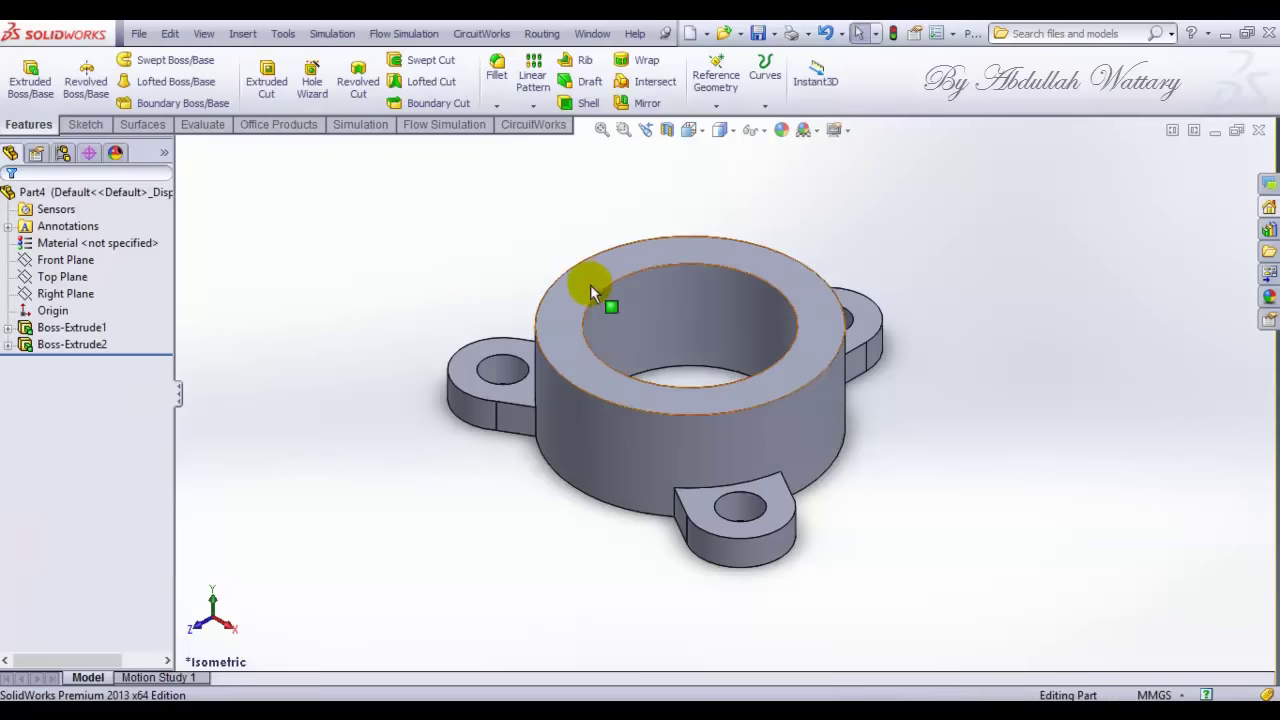
Step: Mirror the whole body across its top ring face to add a matching upper flange
{"action": "left_click", "coordinate": [645, 262]}
{"action": "left_click", "coordinate": [640, 103]}
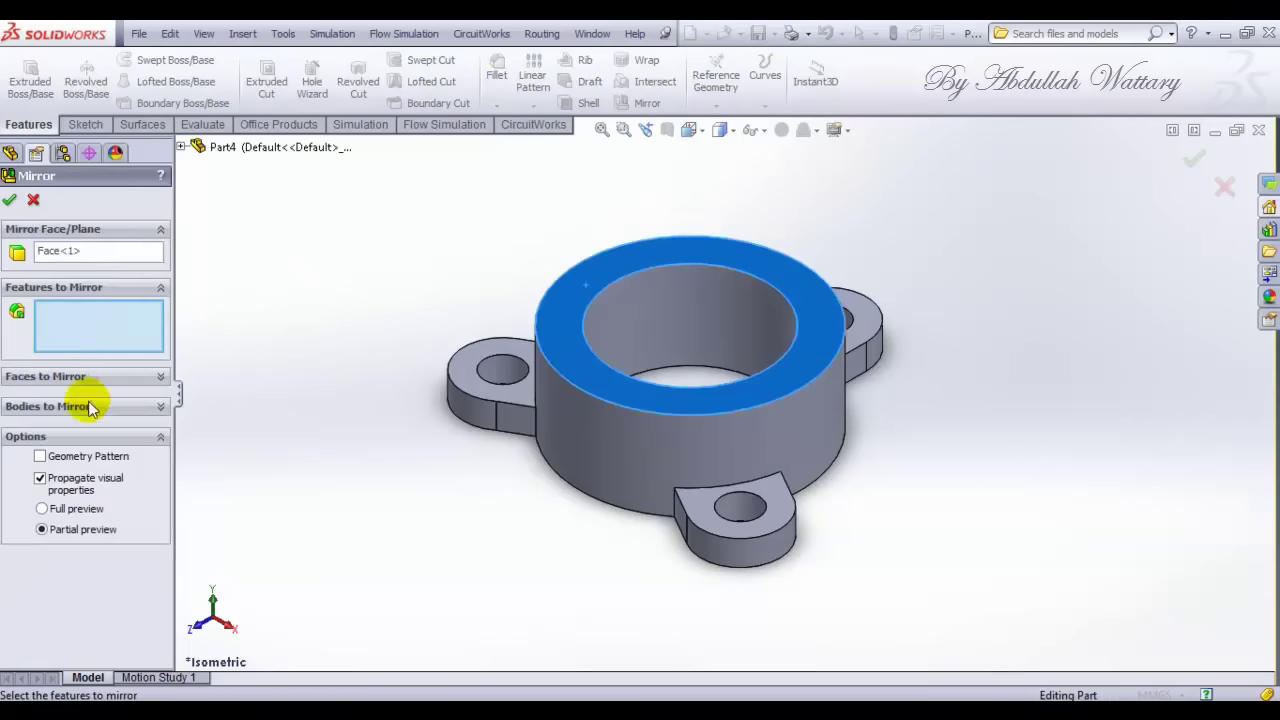
{"action": "left_click", "coordinate": [88, 405]}
{"action": "left_click", "coordinate": [549, 429]}
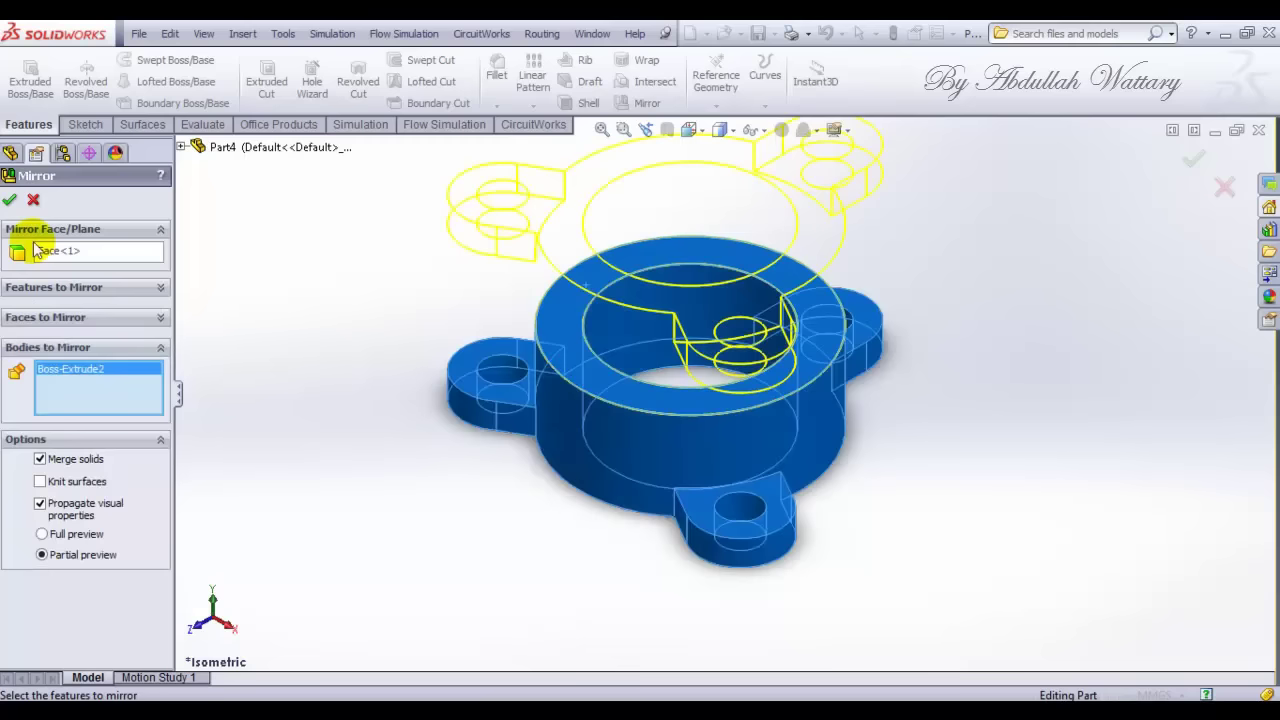
{"action": "left_click", "coordinate": [11, 204]}
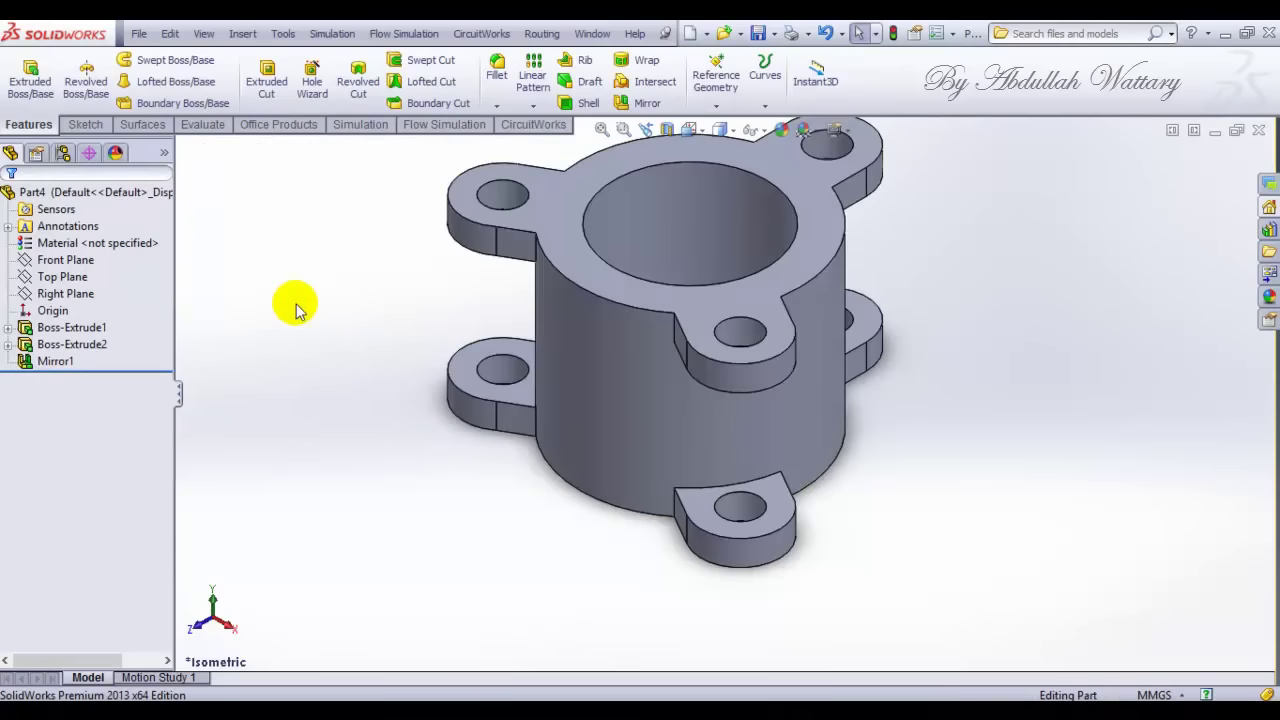
{"action": "scroll", "coordinate": [411, 374], "scroll_direction": "down", "scroll_amount": 2}
{"action": "scroll", "coordinate": [857, 314], "scroll_direction": "up", "scroll_amount": 1}
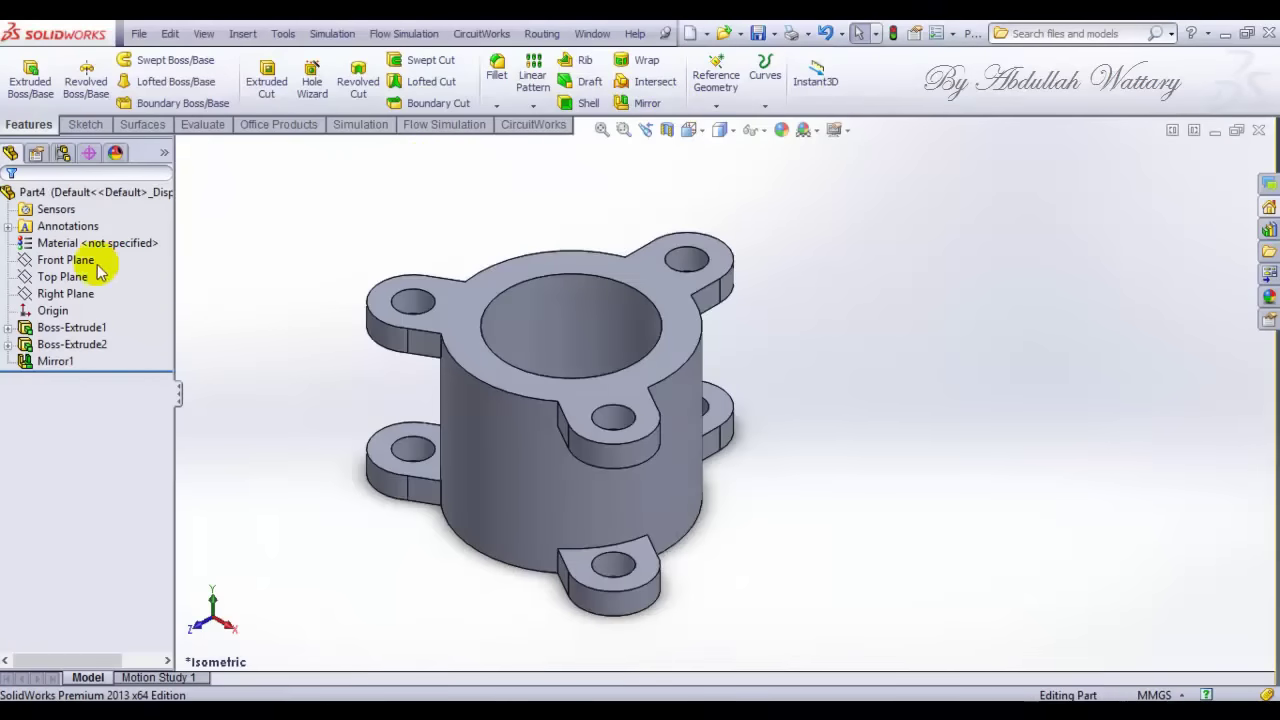
Step: Create reference plane Plane1 offset 160 mm from the Front Plane
{"action": "left_click", "coordinate": [66, 260]}
{"action": "left_click", "coordinate": [716, 106]}
{"action": "left_click", "coordinate": [716, 108]}
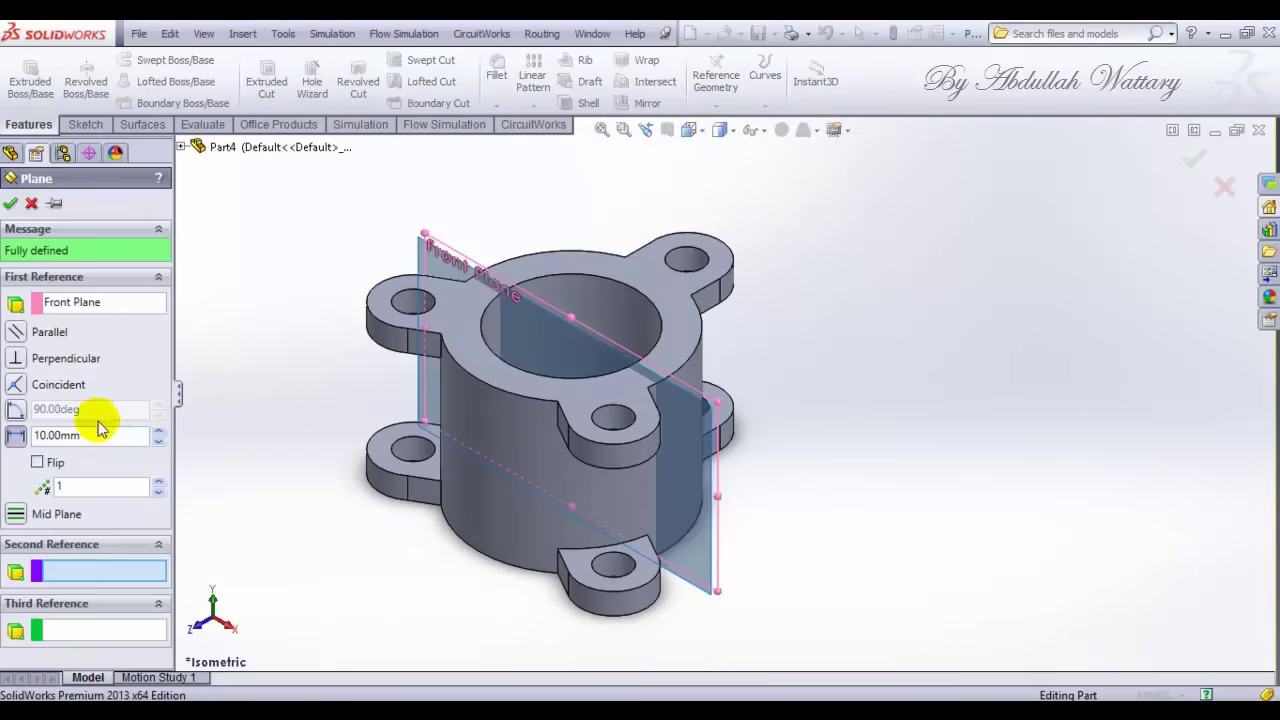
{"action": "type", "text": "16"}
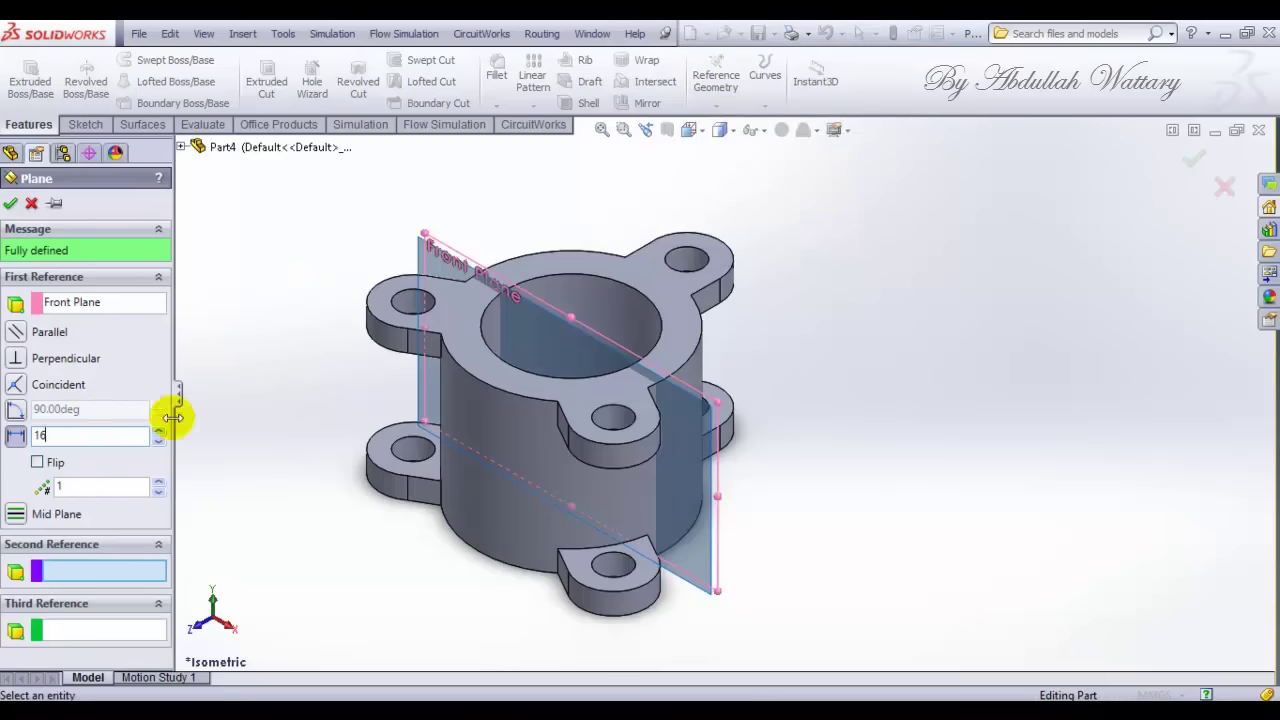
{"action": "type", "text": "0"}
{"action": "key", "text": "Return"}
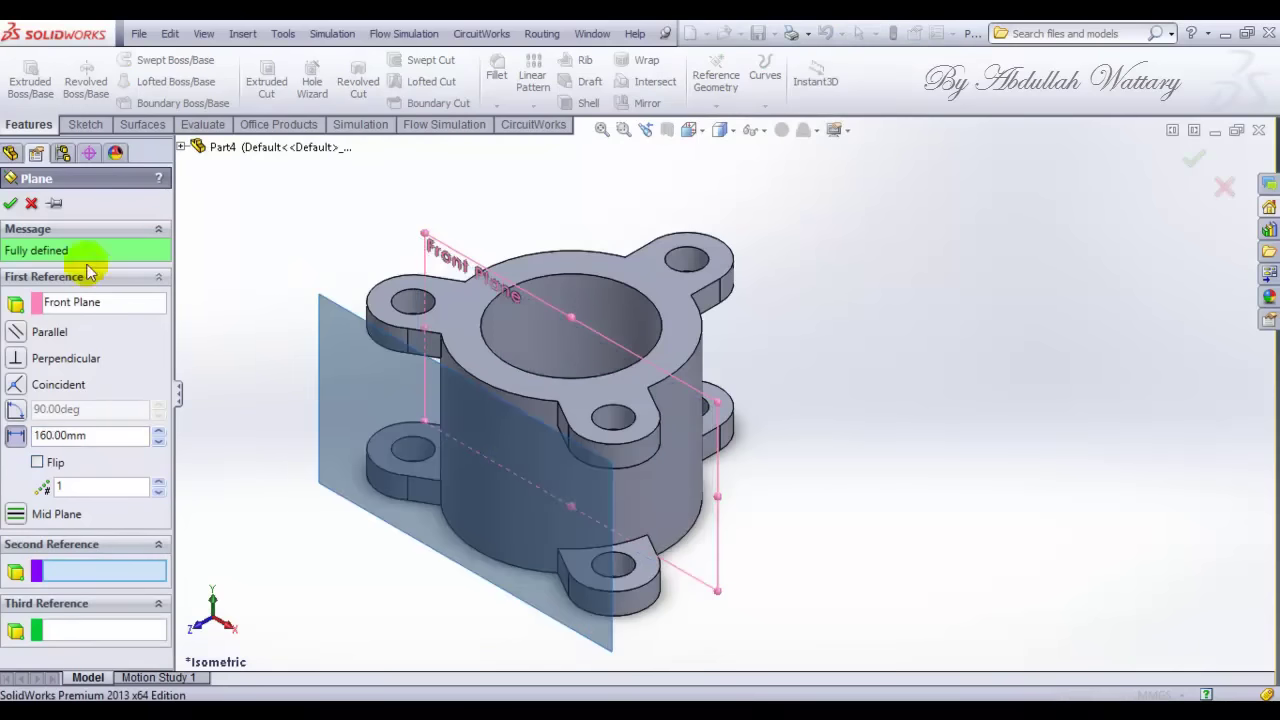
{"action": "left_click", "coordinate": [10, 204]}
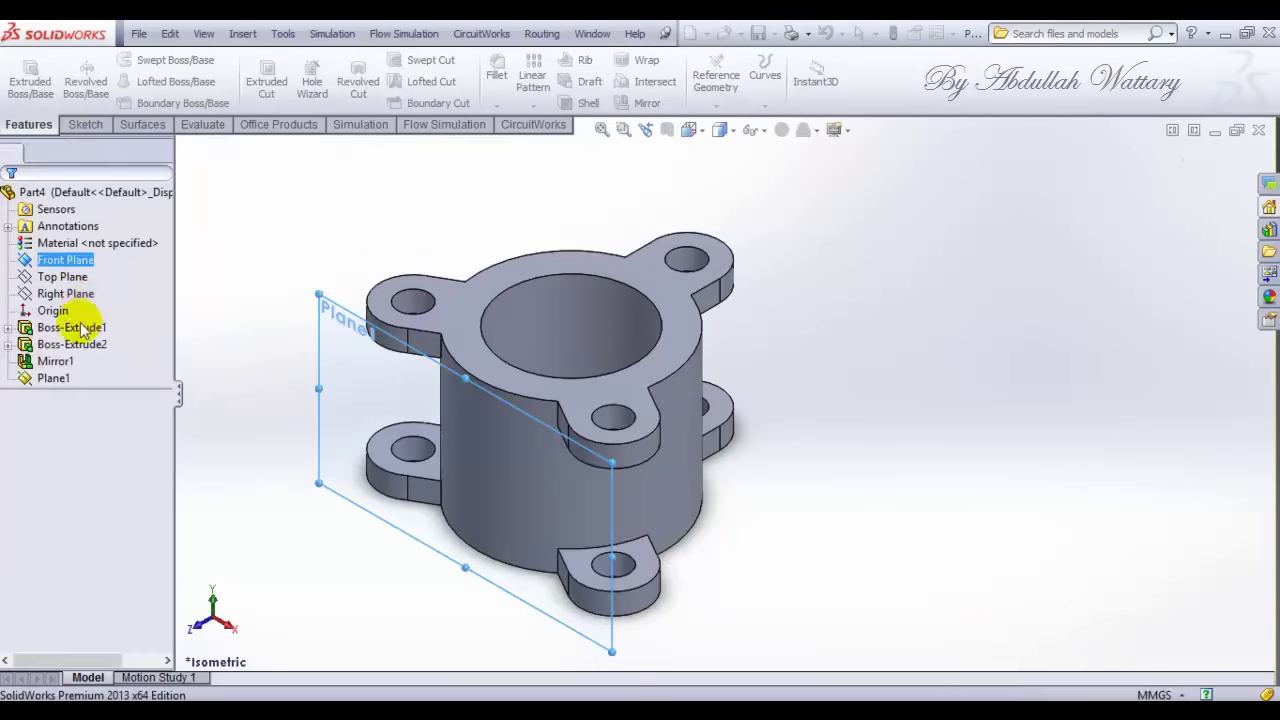
Step: Start a new sketch on Plane1 and view it face-on
{"action": "right_click", "coordinate": [62, 388]}
{"action": "left_click", "coordinate": [76, 366]}
{"action": "right_click", "coordinate": [55, 395]}
{"action": "left_click", "coordinate": [95, 370]}
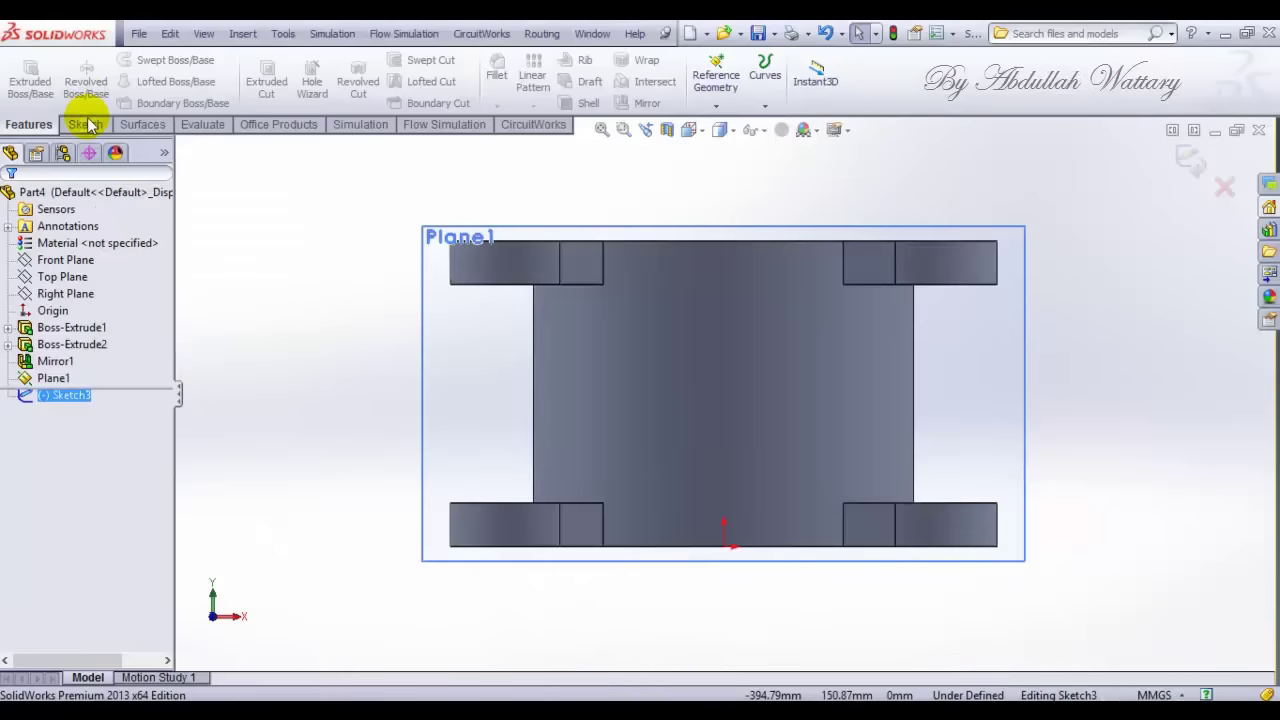
{"action": "left_click", "coordinate": [88, 124]}
{"action": "left_click", "coordinate": [143, 59]}
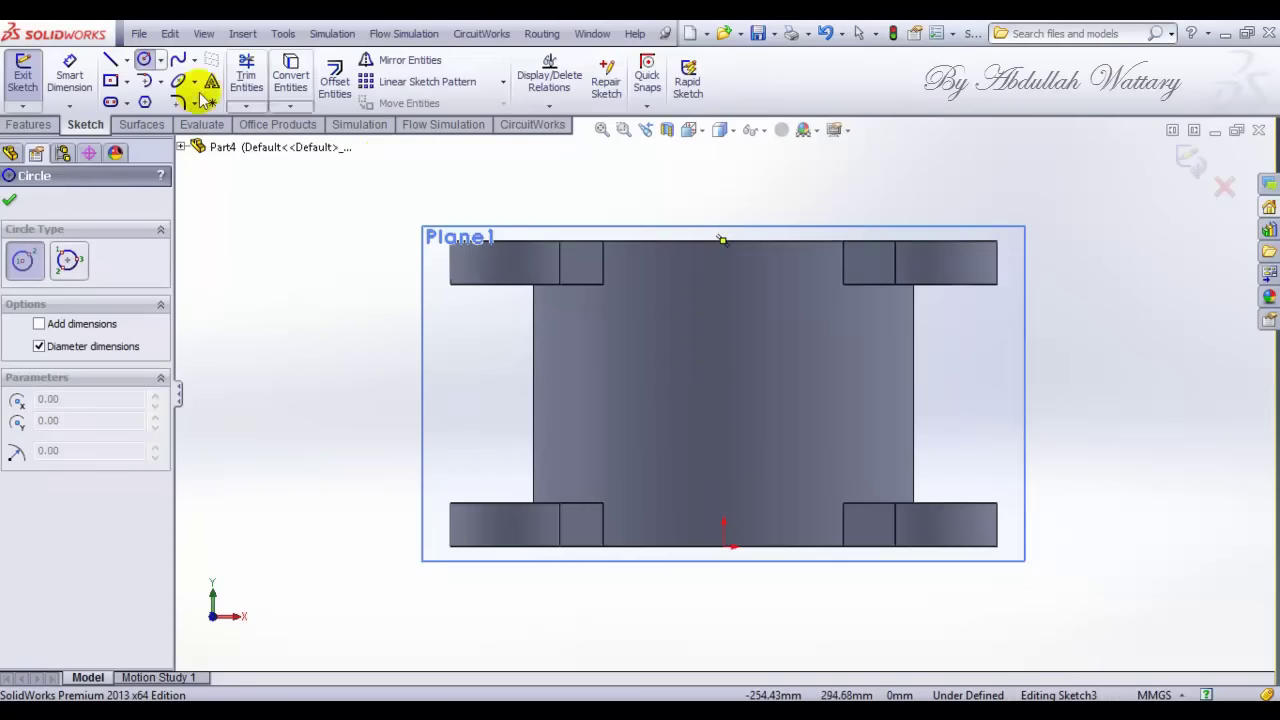
Step: Draw a vertical helper line and a circle centred on it, dimensioned Ø200
{"action": "left_click", "coordinate": [110, 60]}
{"action": "left_click_drag", "start_coordinate": [724, 242], "coordinate": [724, 549]}
{"action": "key", "text": "Escape"}
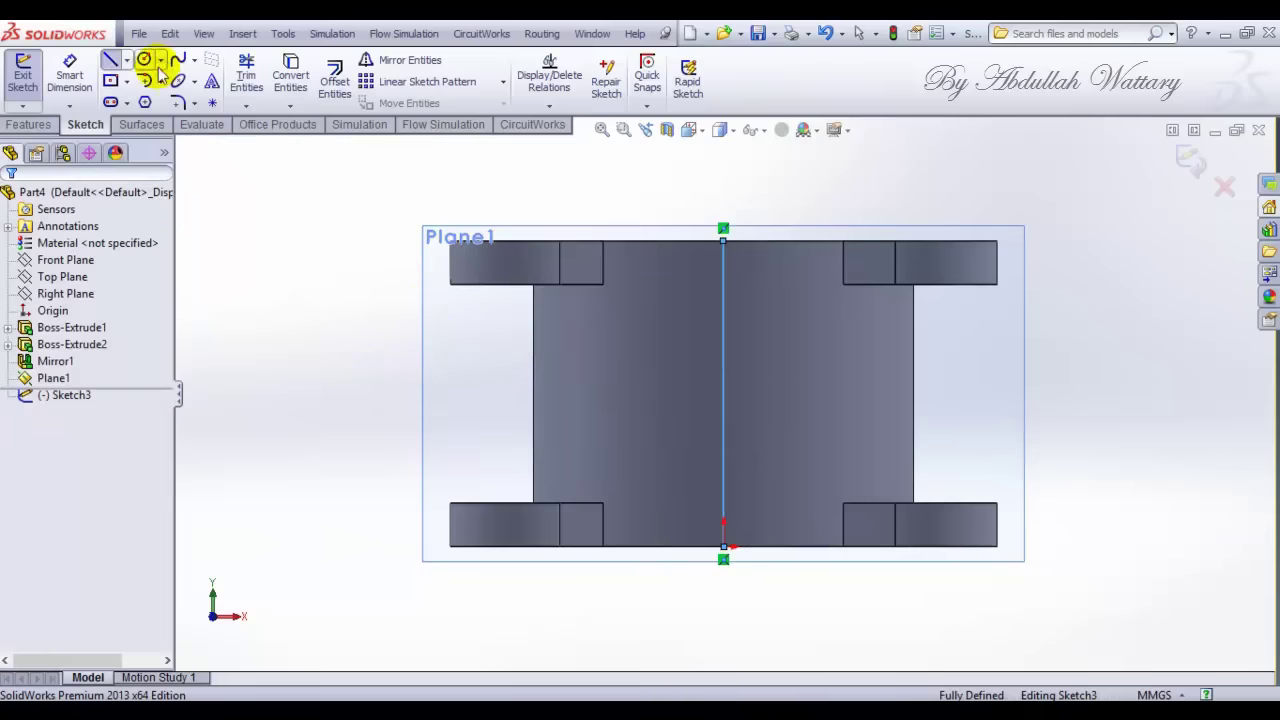
{"action": "left_click", "coordinate": [144, 60]}
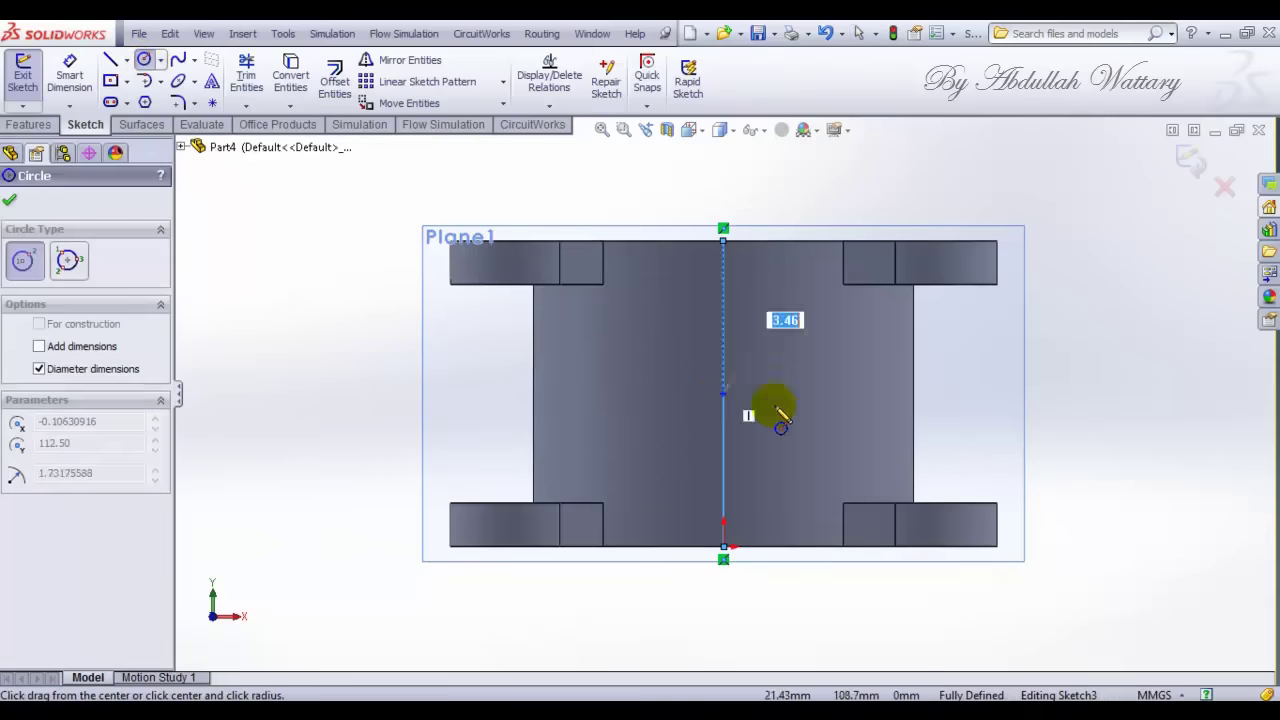
{"action": "left_click_drag", "start_coordinate": [723, 393], "coordinate": [826, 420]}
{"action": "left_click", "coordinate": [62, 72]}
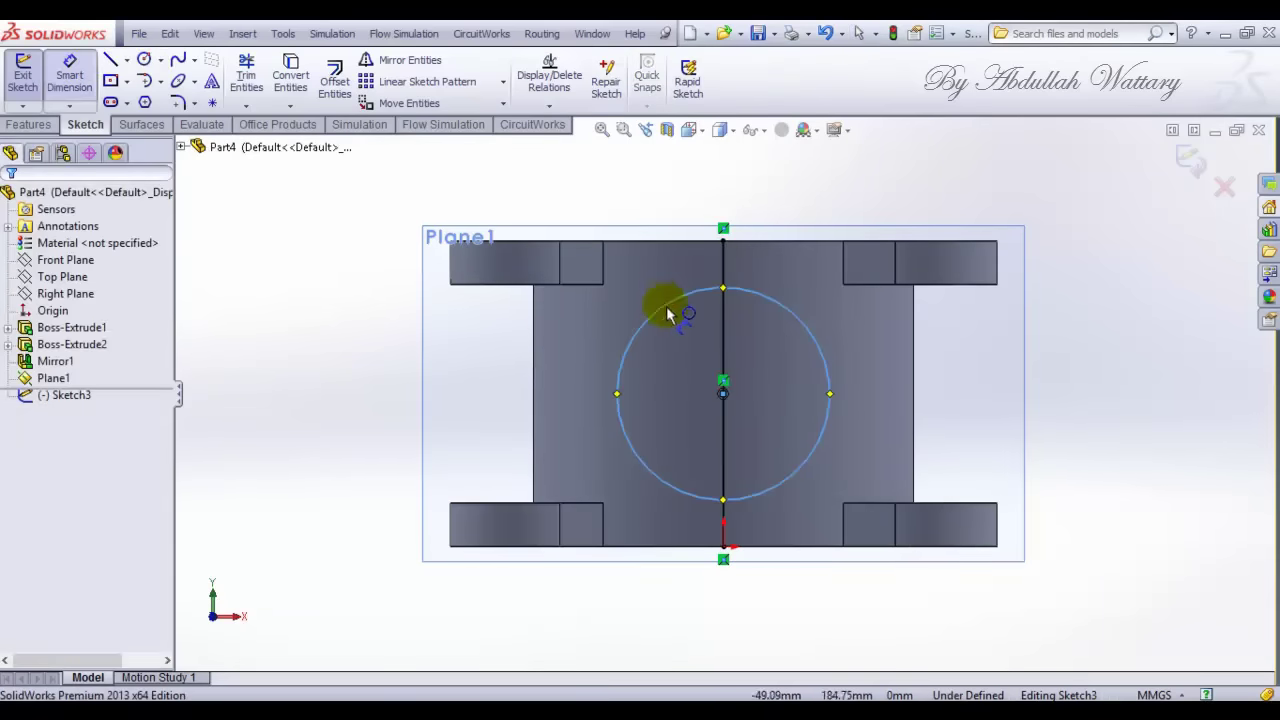
{"action": "left_click", "coordinate": [658, 308]}
{"action": "left_click", "coordinate": [480, 335]}
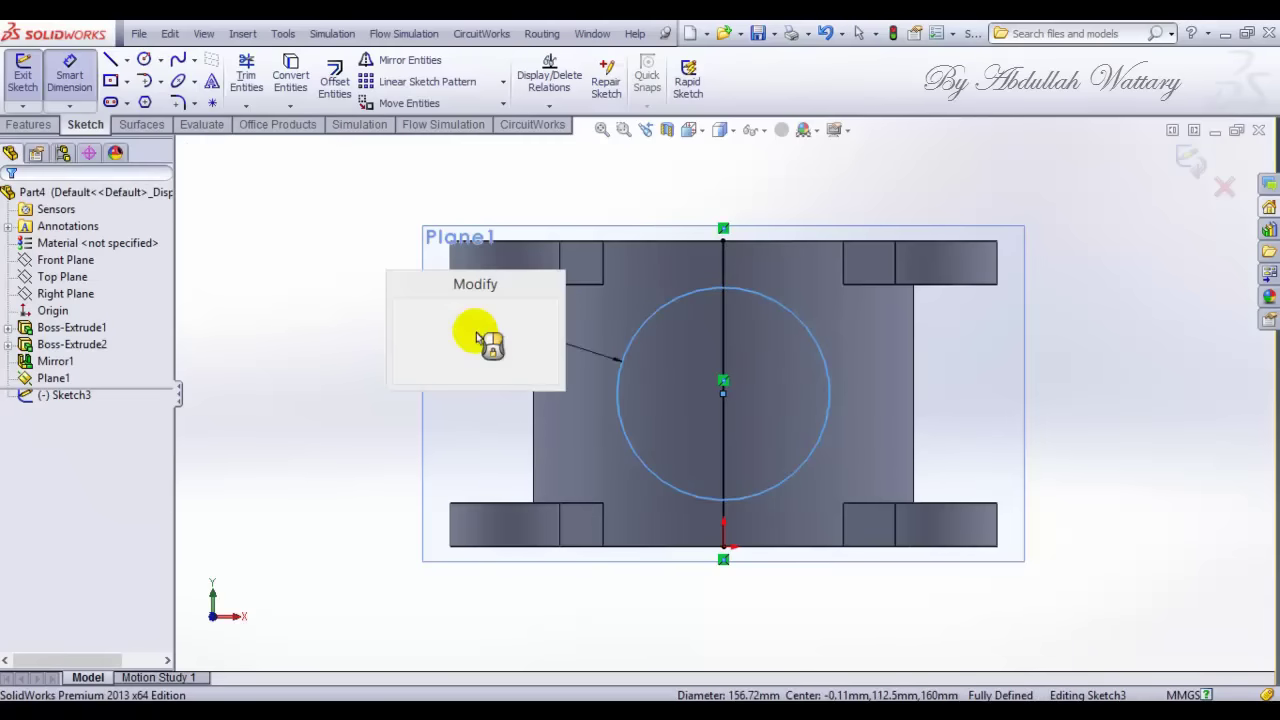
{"action": "type", "text": "200"}
{"action": "key", "text": "Return"}
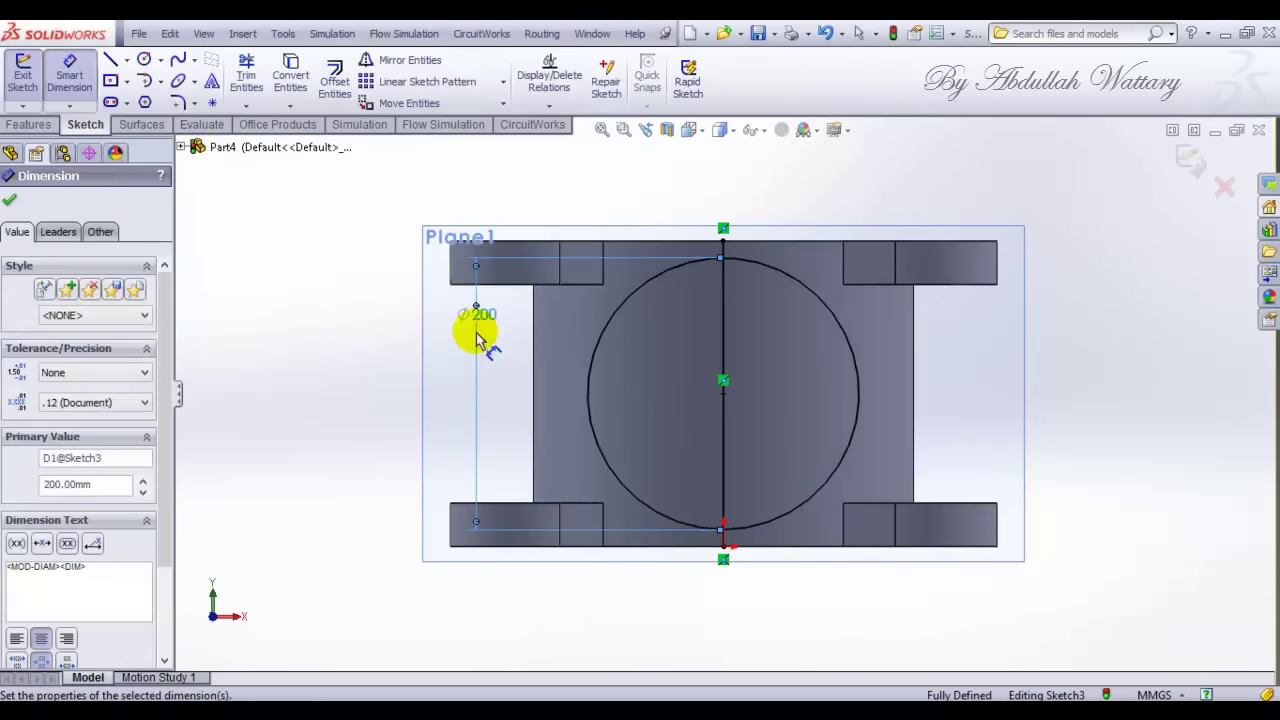
{"action": "left_click", "coordinate": [689, 131]}
Step: Delete the helper line and begin a boss extrusion of the circle in isometric view
{"action": "left_click", "coordinate": [697, 143]}
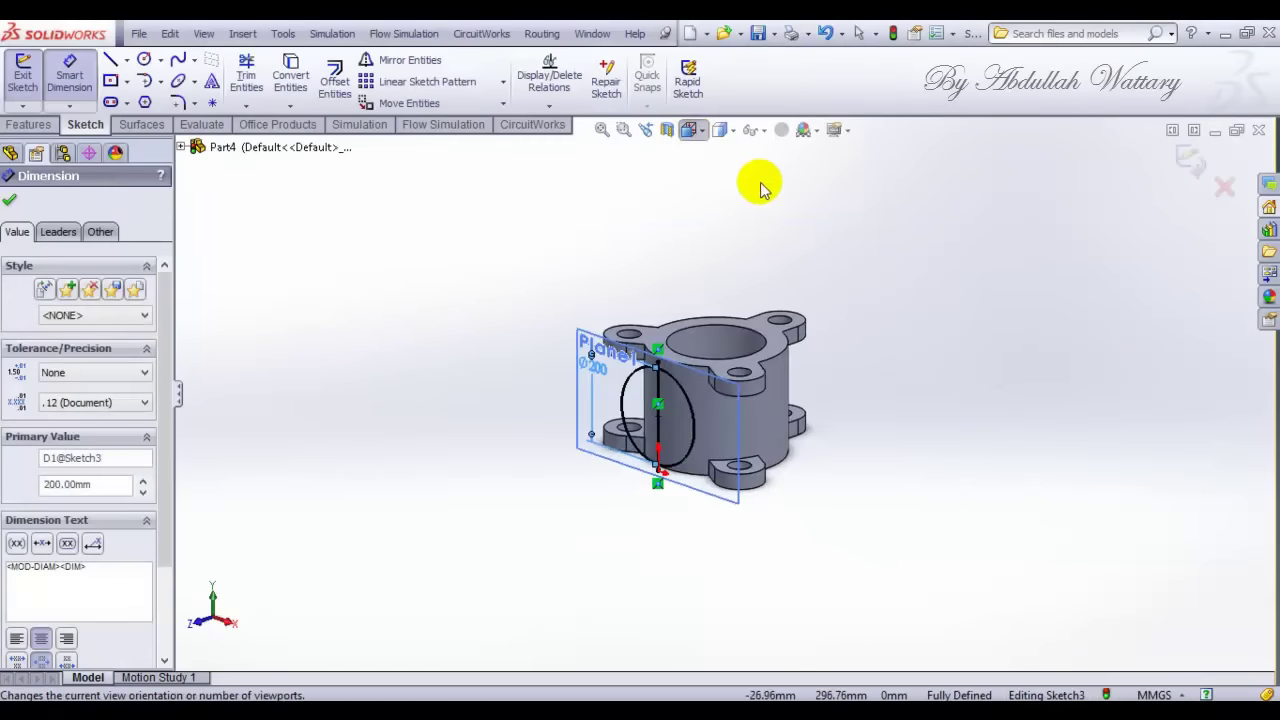
{"action": "left_click", "coordinate": [784, 175]}
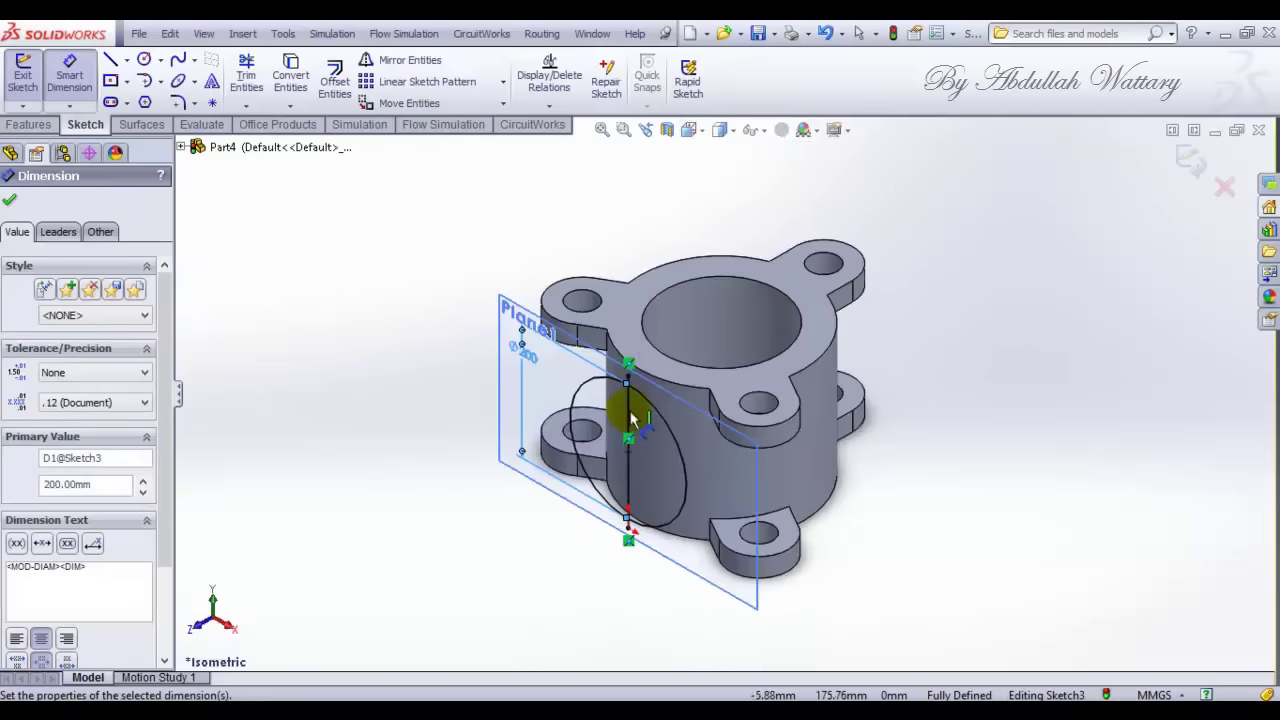
{"action": "key", "text": "Escape"}
{"action": "key", "text": "Delete"}
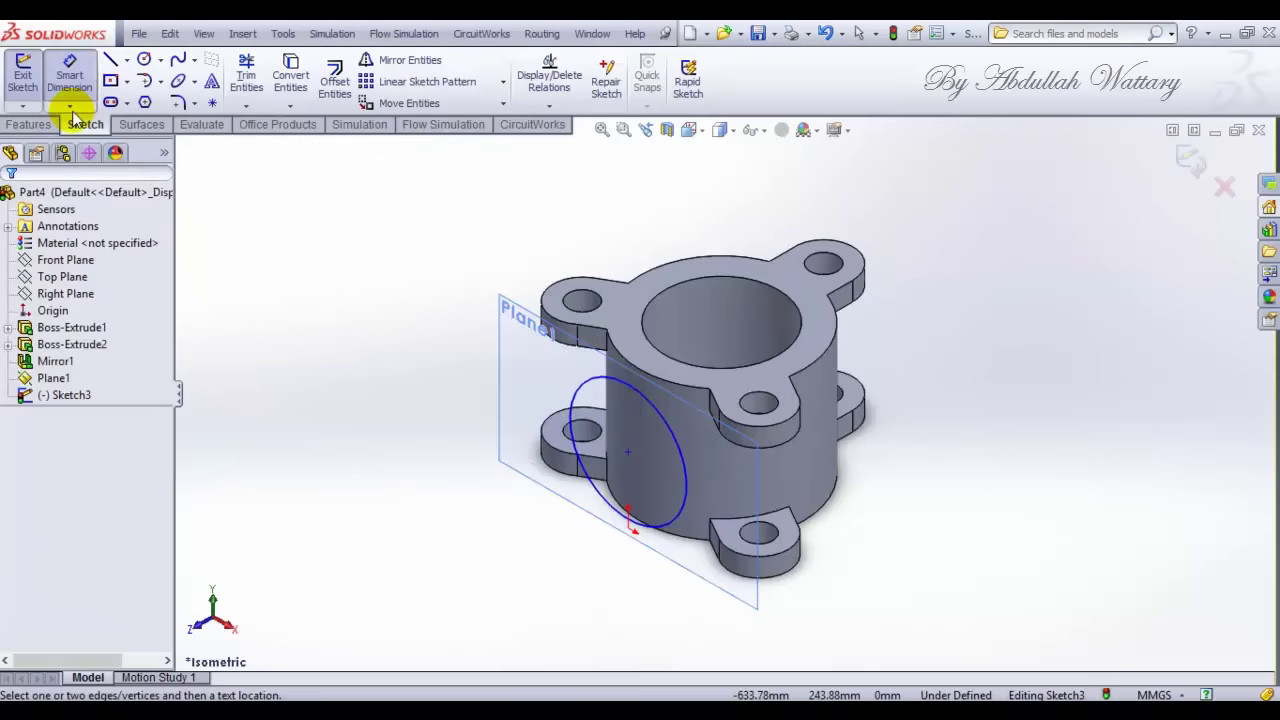
{"action": "left_click", "coordinate": [30, 124]}
{"action": "left_click", "coordinate": [30, 78]}
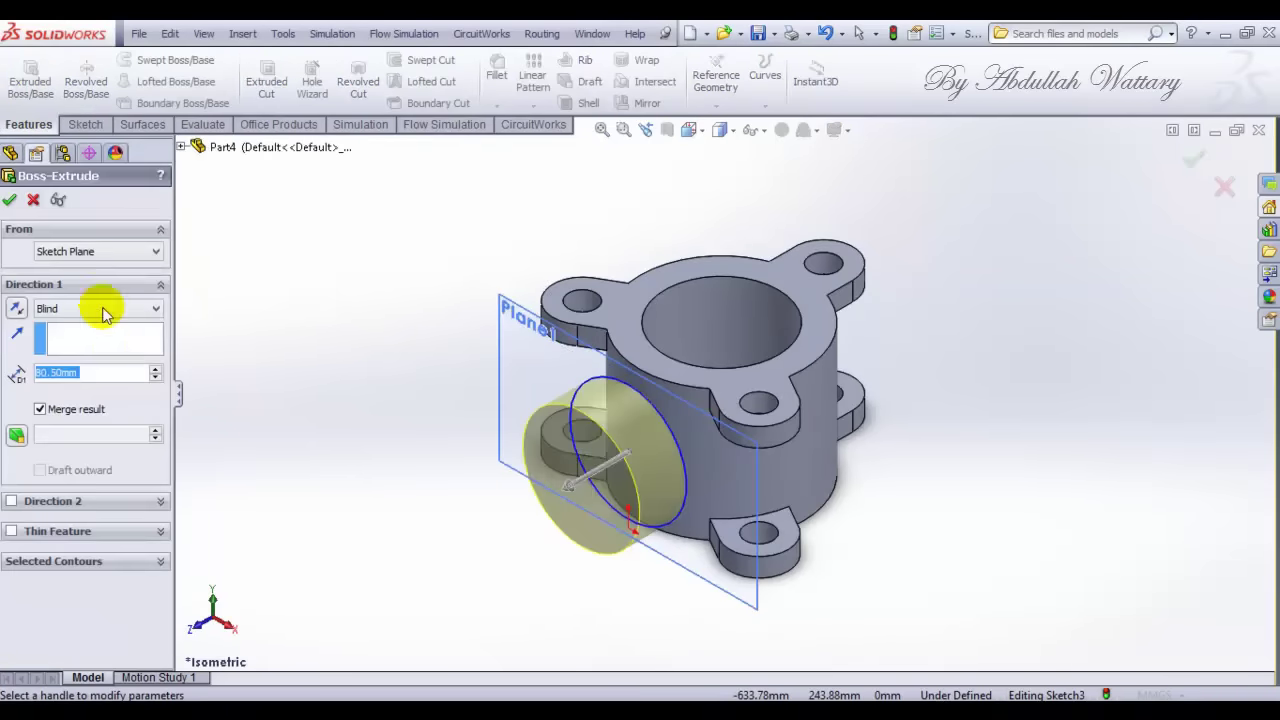
Step: Set the Ø200 boss extrusion to Up To Surface, ending on the cylinder's outer face
{"action": "left_click", "coordinate": [122, 308]}
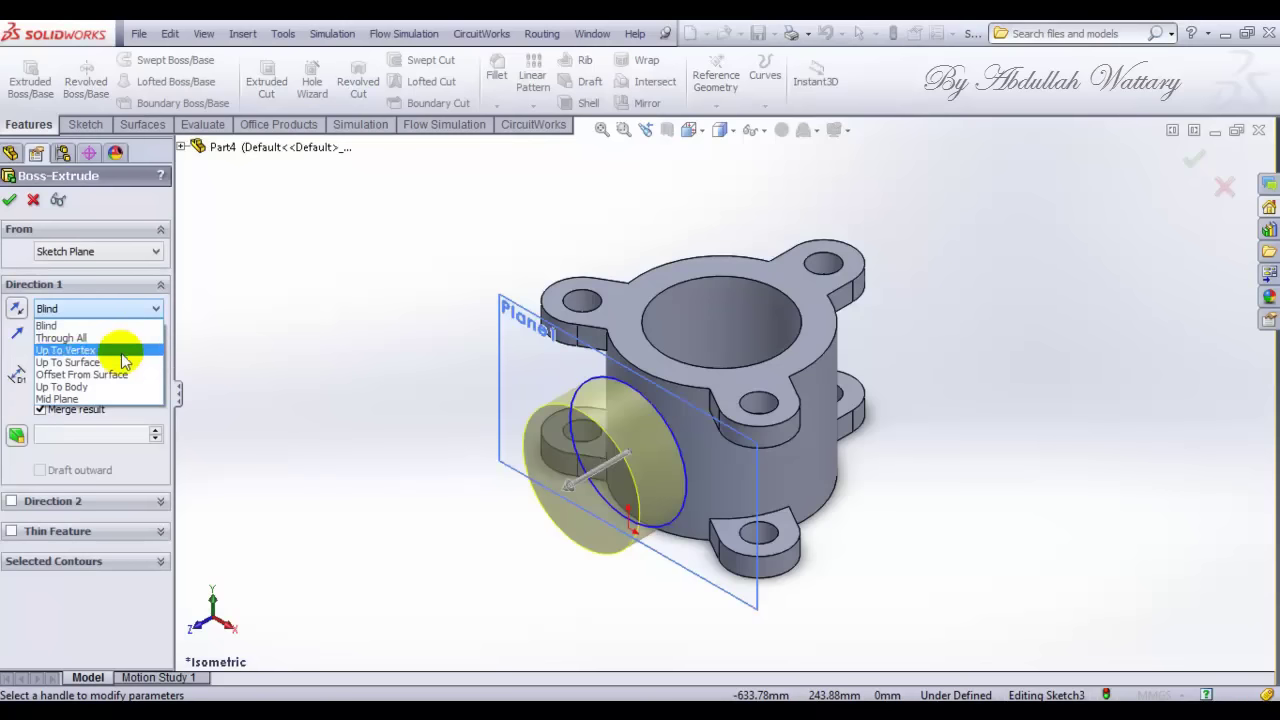
{"action": "left_click", "coordinate": [121, 361]}
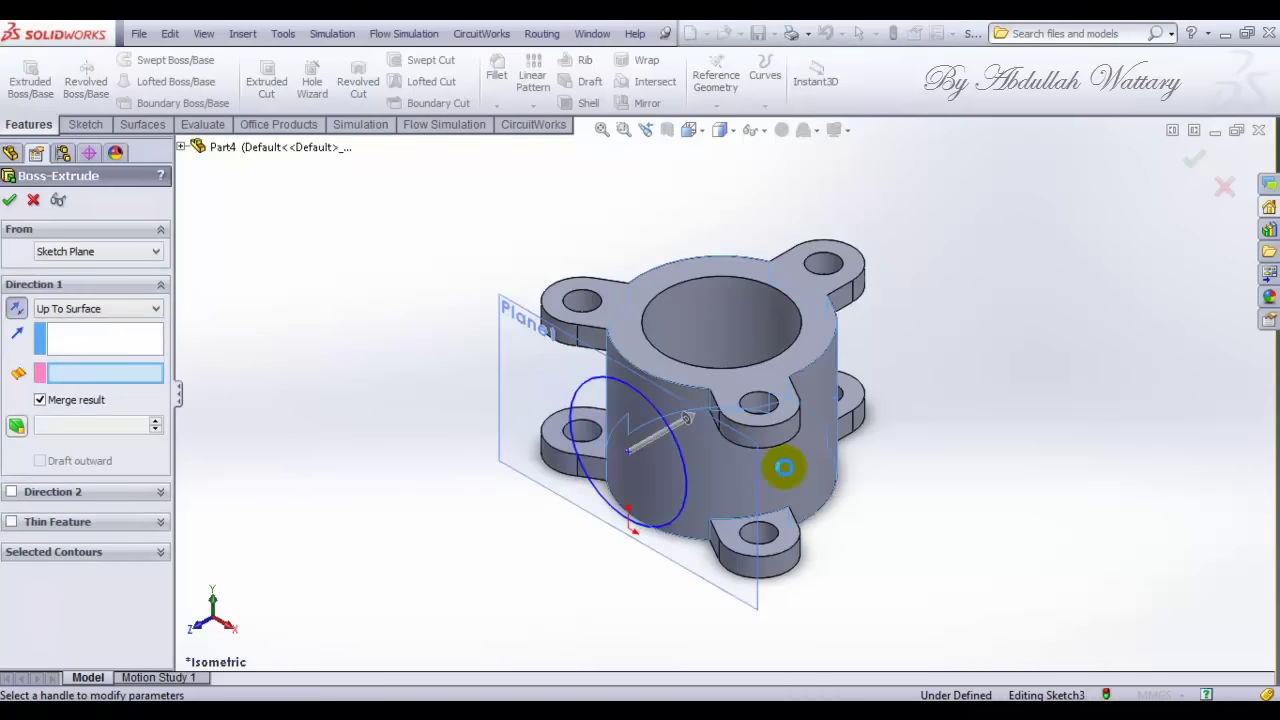
{"action": "left_click", "coordinate": [784, 467]}
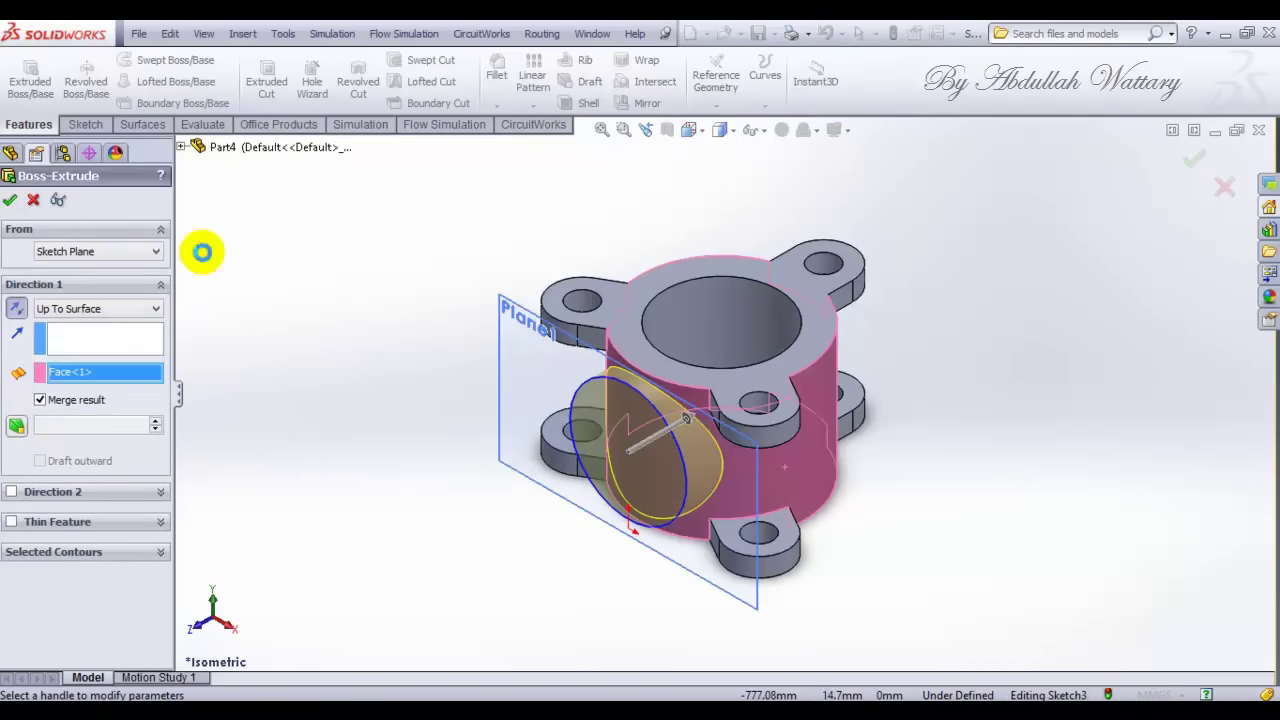
{"action": "key", "text": "Return"}
{"action": "scroll", "coordinate": [656, 436], "scroll_direction": "down", "scroll_amount": 3}
Step: Open Sketch4 on the side boss's flat end face, viewed face-on
{"action": "left_click", "coordinate": [660, 430]}
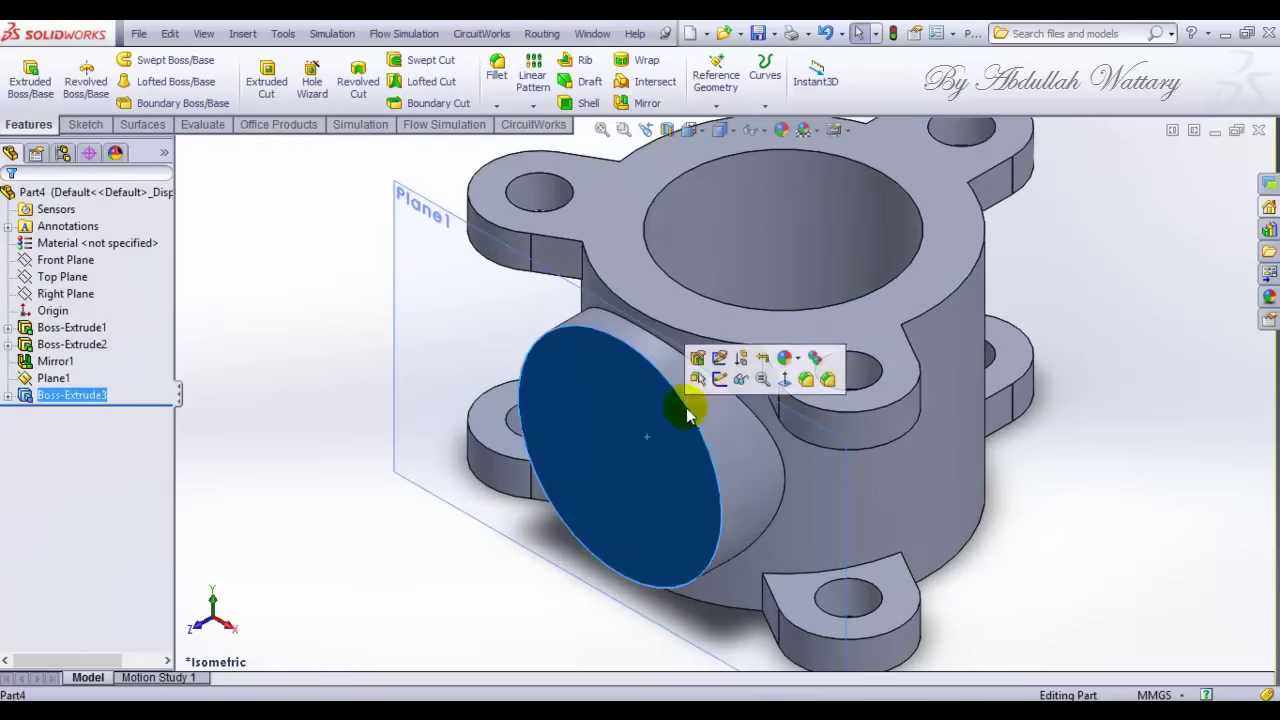
{"action": "left_click", "coordinate": [719, 378]}
{"action": "right_click", "coordinate": [84, 424]}
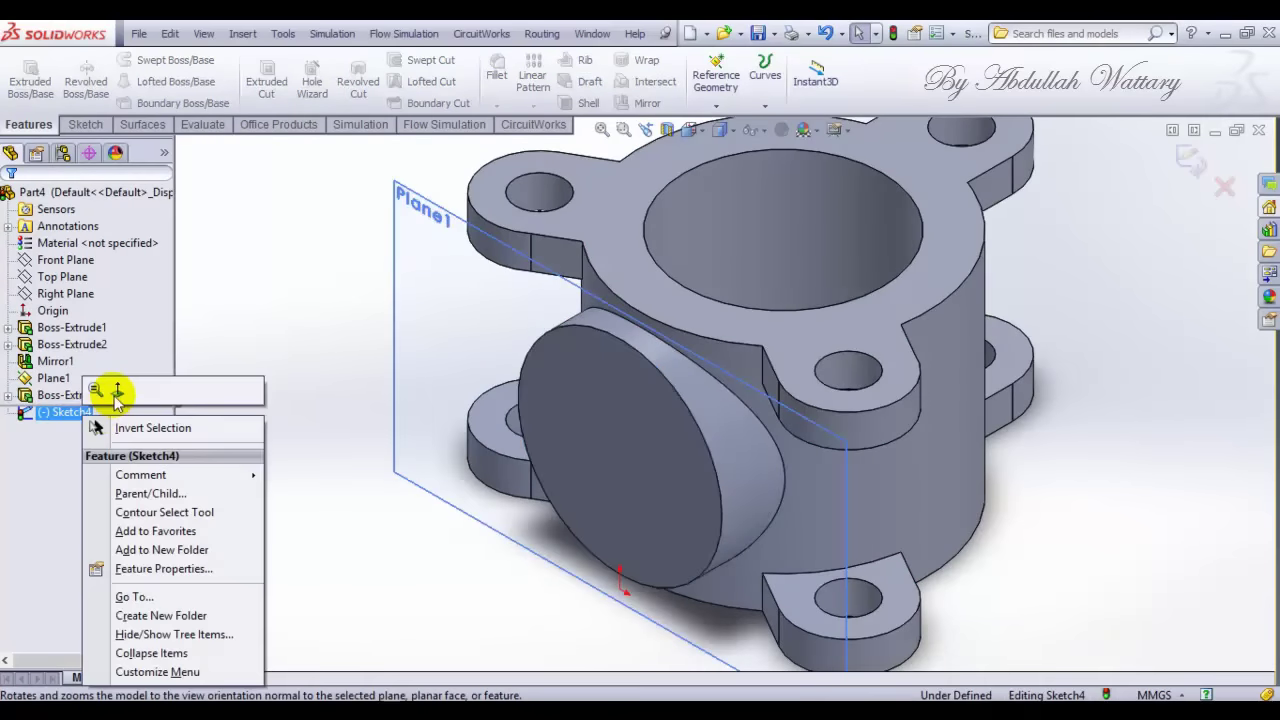
{"action": "left_click", "coordinate": [120, 392]}
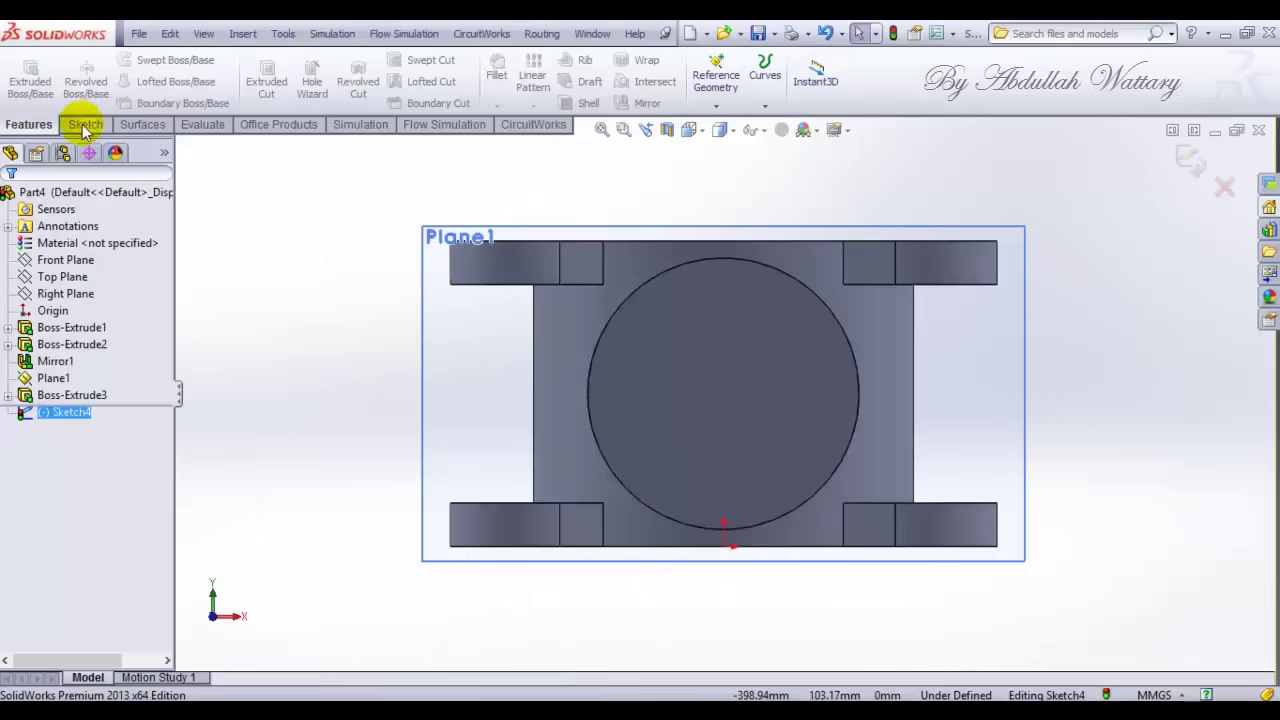
{"action": "left_click", "coordinate": [84, 125]}
Step: Draw a circle concentric with the side boss and dimension it Ø100 mm
{"action": "left_click", "coordinate": [144, 60]}
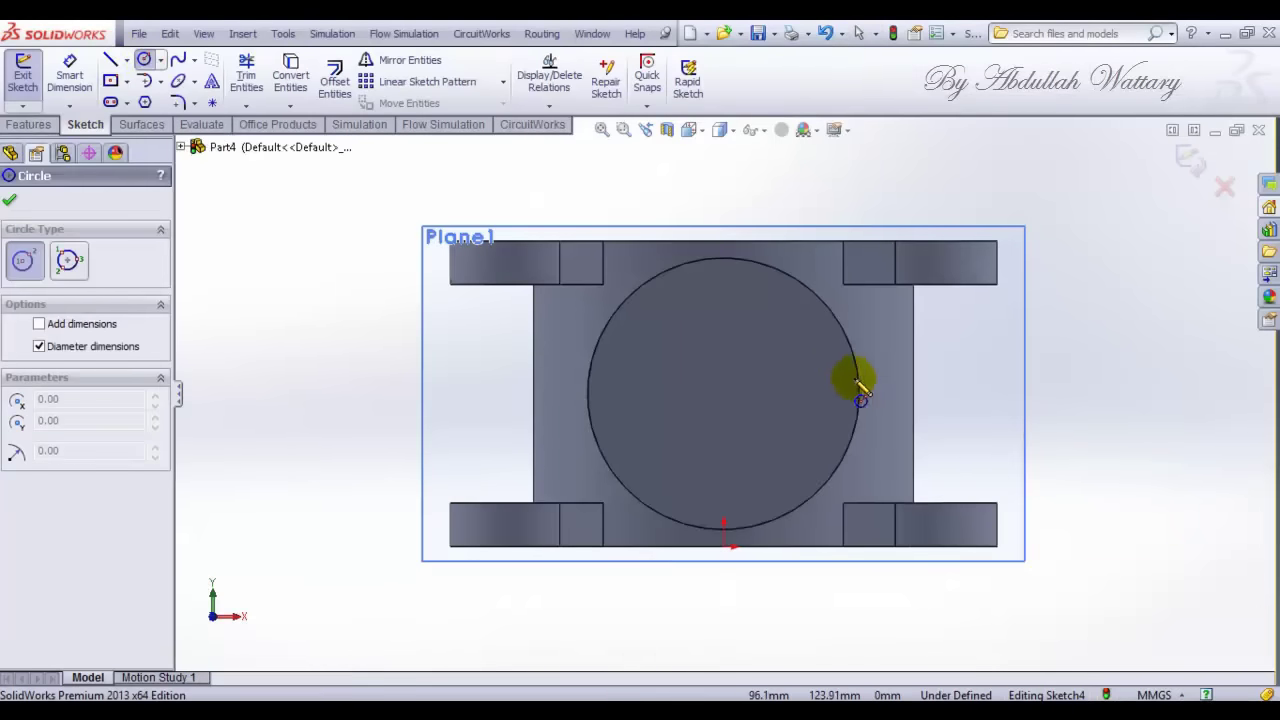
{"action": "left_click", "coordinate": [722, 393]}
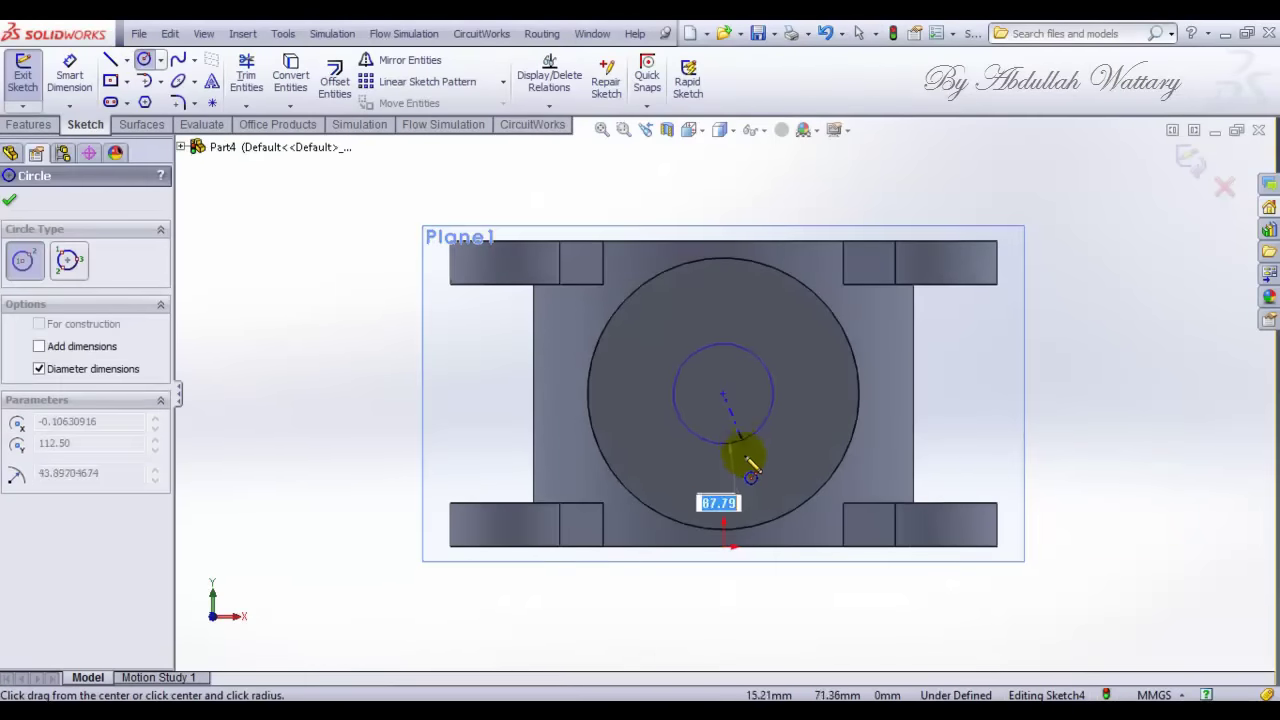
{"action": "left_click", "coordinate": [750, 462]}
{"action": "left_click", "coordinate": [69, 75]}
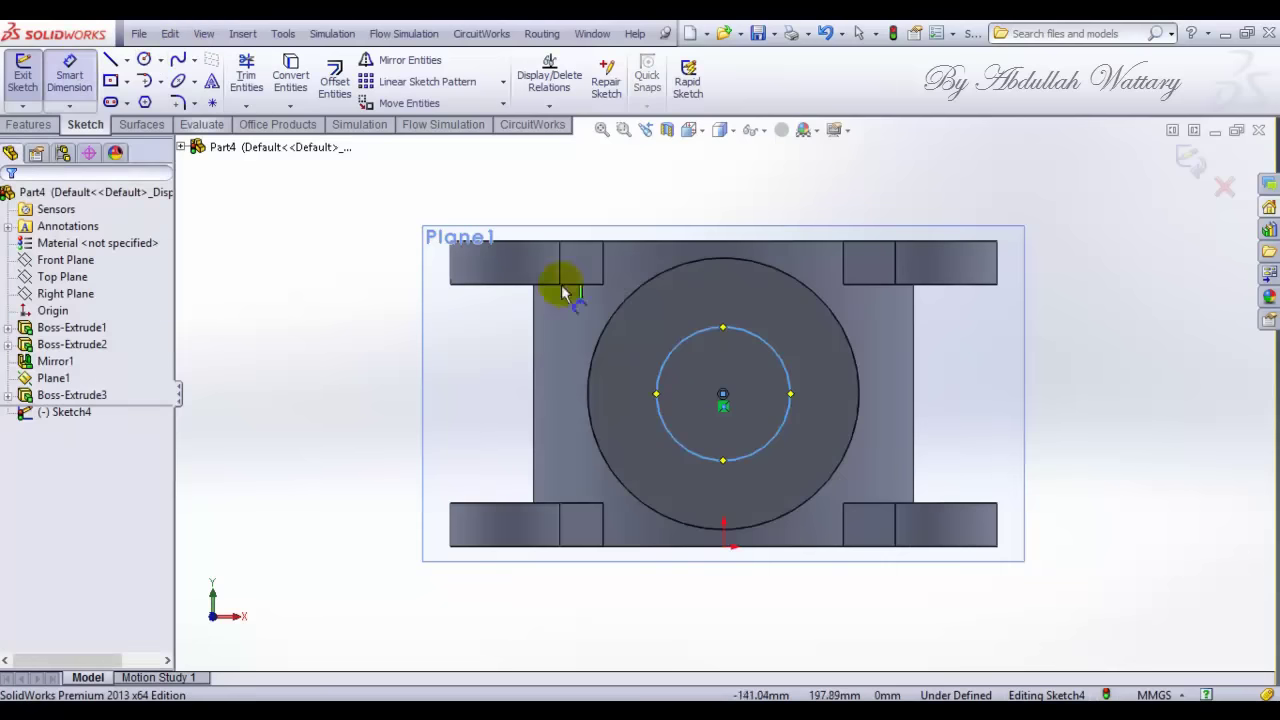
{"action": "left_click", "coordinate": [655, 350]}
{"action": "left_click", "coordinate": [519, 368]}
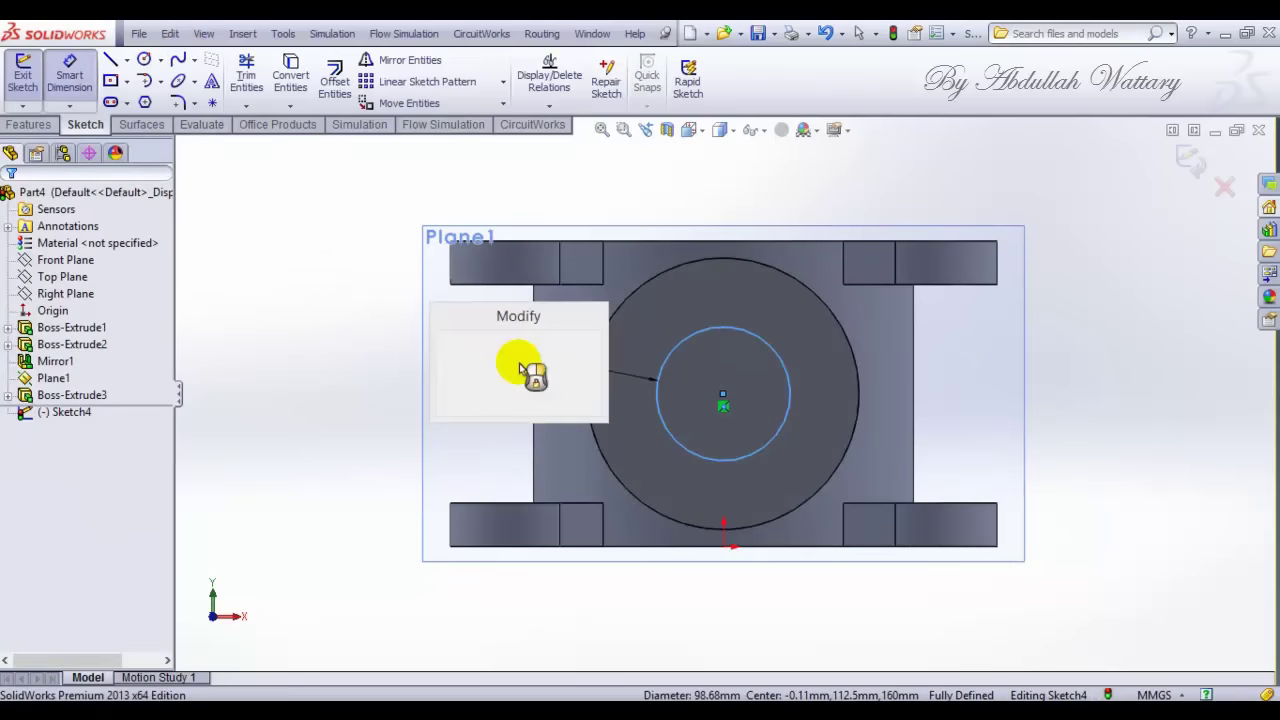
{"action": "type", "text": "100"}
{"action": "key", "text": "Return"}
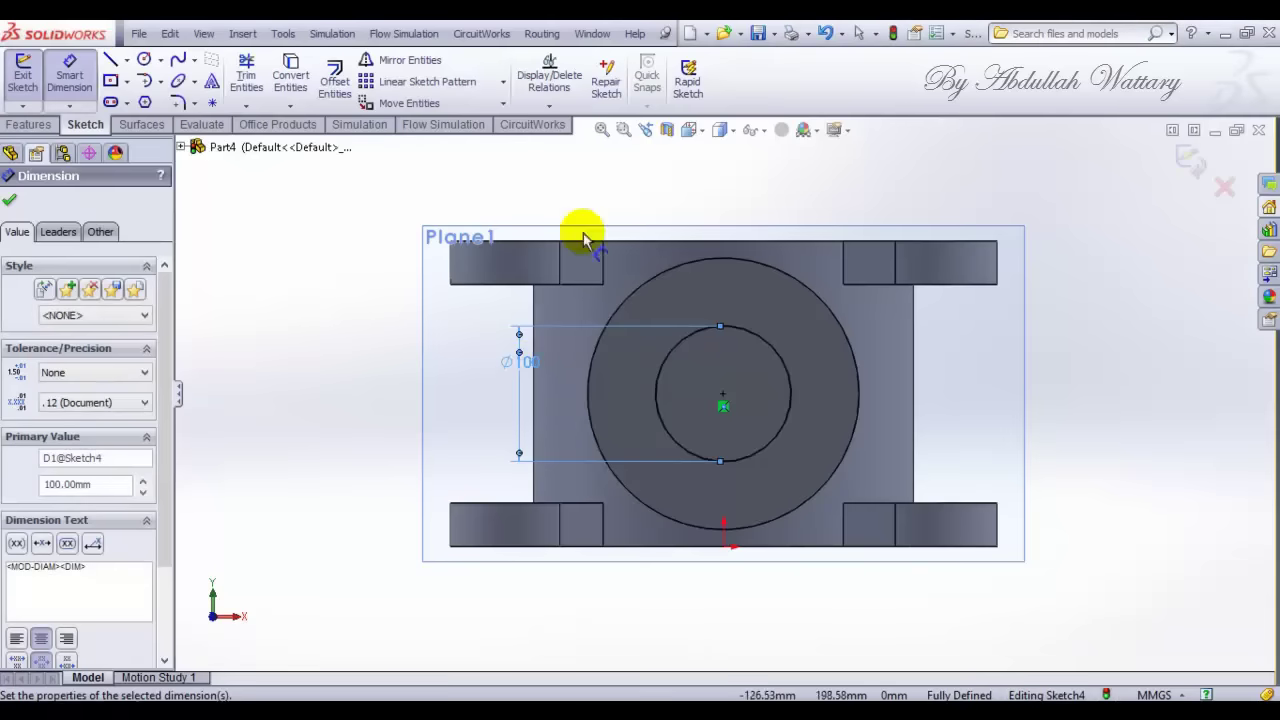
{"action": "left_click", "coordinate": [690, 131]}
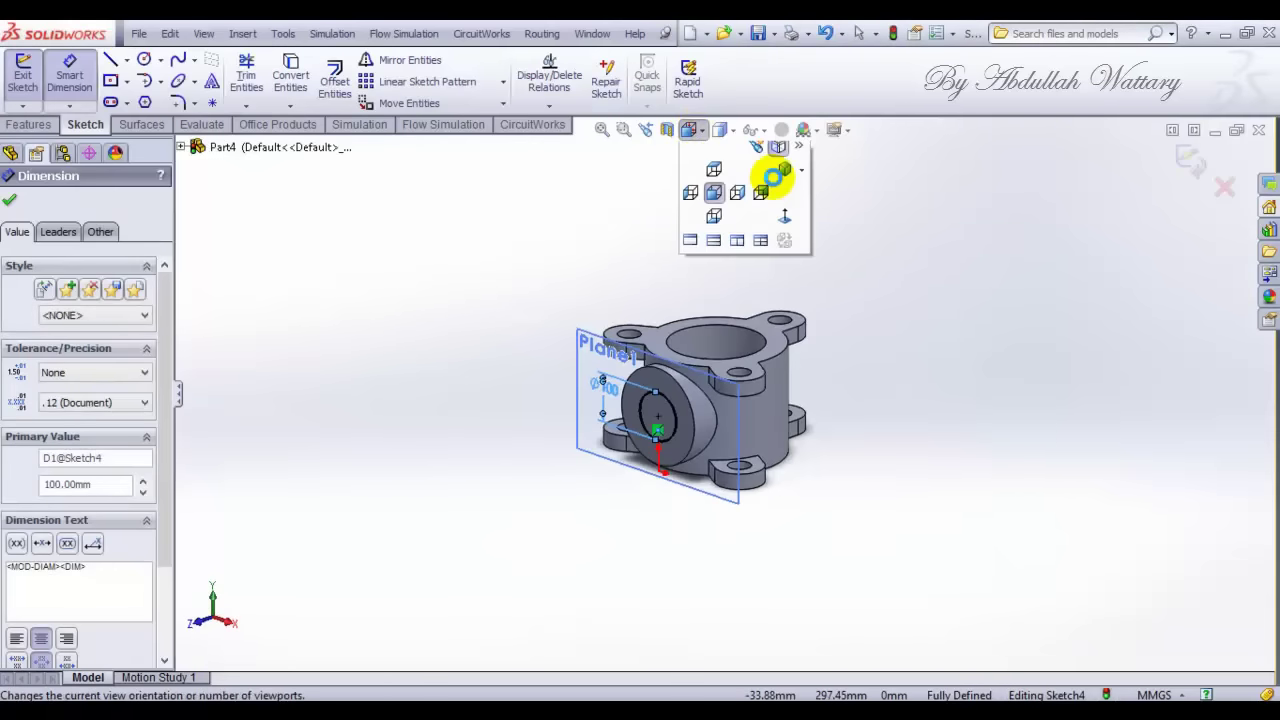
Step: Cut the Ø100 circle 22.5 mm deep into the side boss
{"action": "left_click", "coordinate": [784, 175]}
{"action": "left_click", "coordinate": [30, 124]}
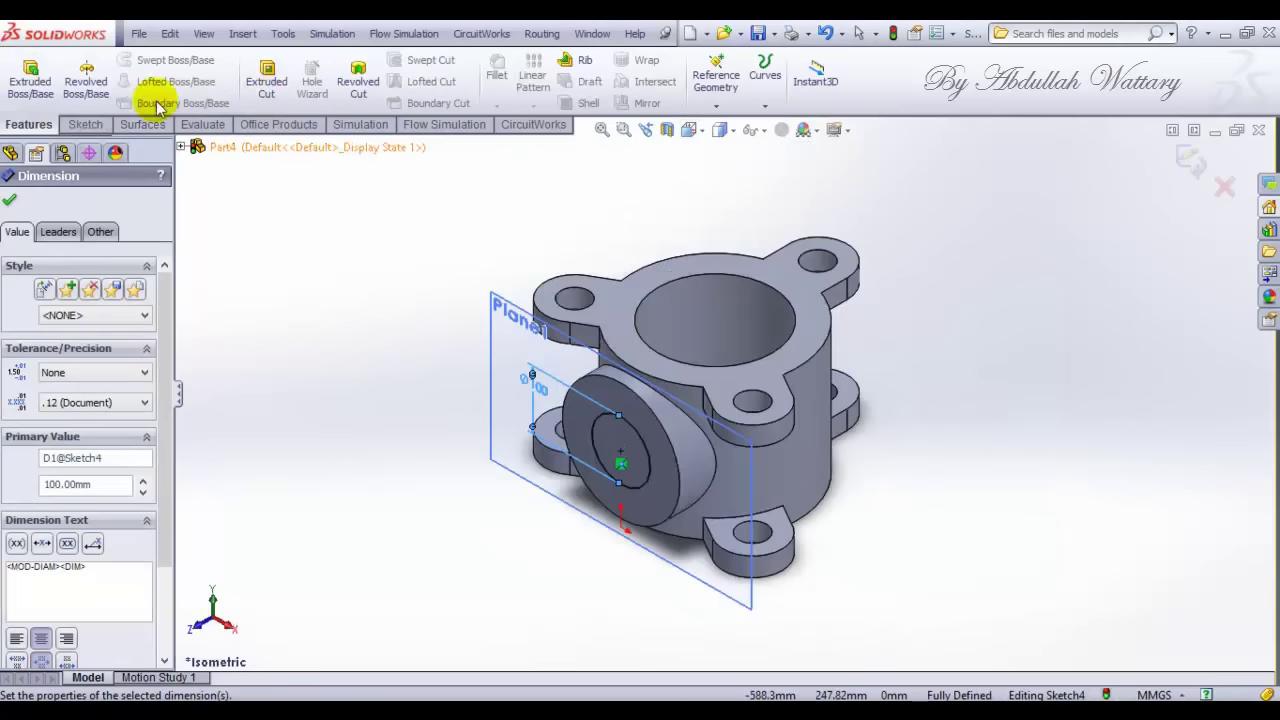
{"action": "left_click", "coordinate": [266, 80]}
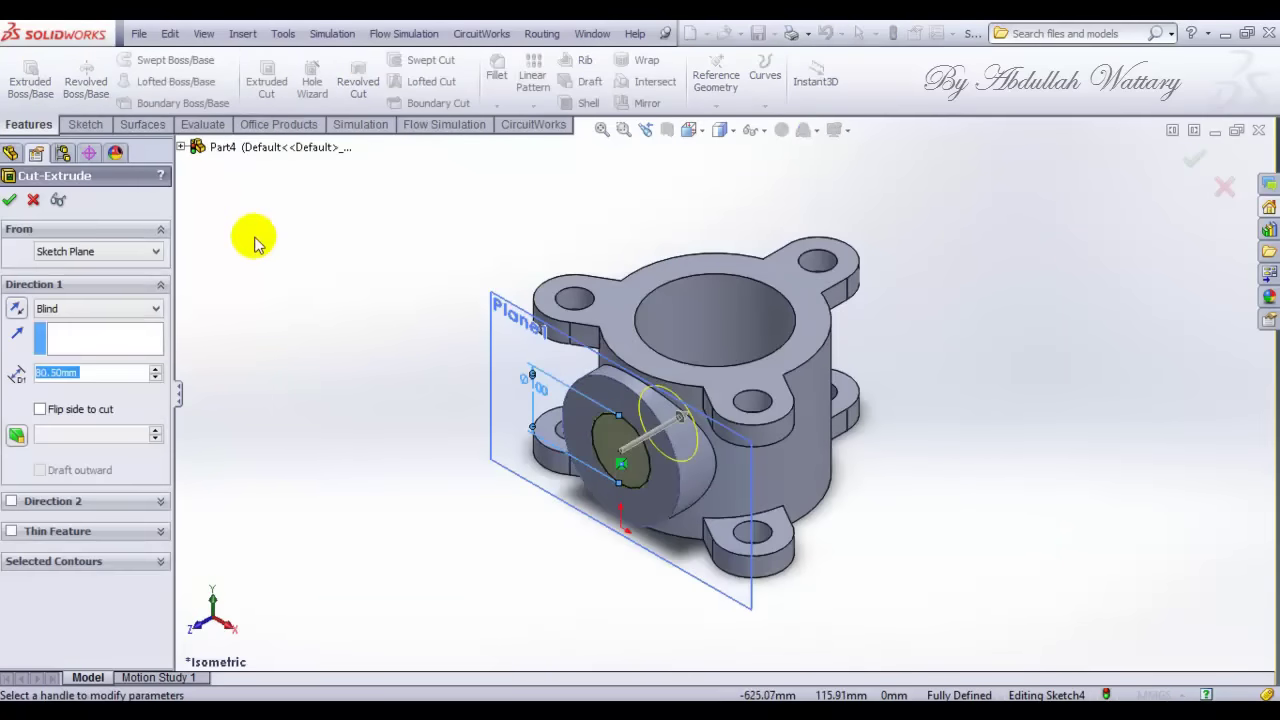
{"action": "type", "text": "22.5"}
{"action": "key", "text": "Return"}
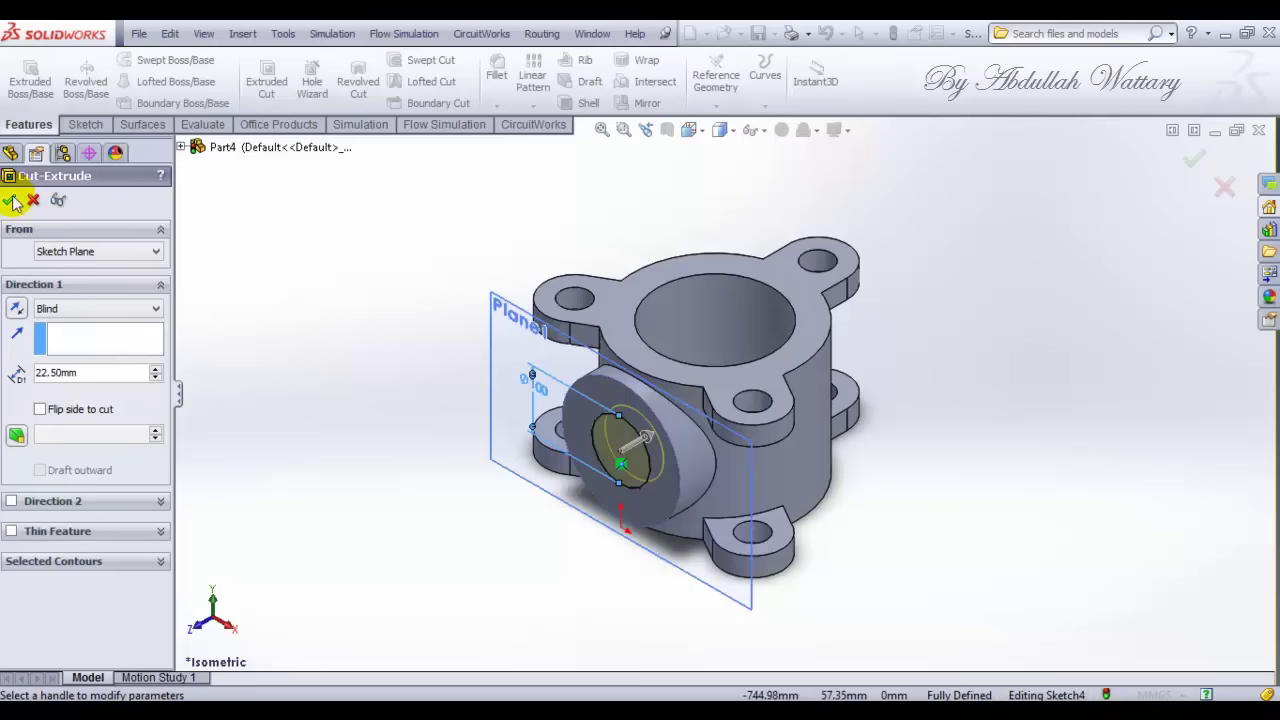
{"action": "left_click", "coordinate": [11, 201]}
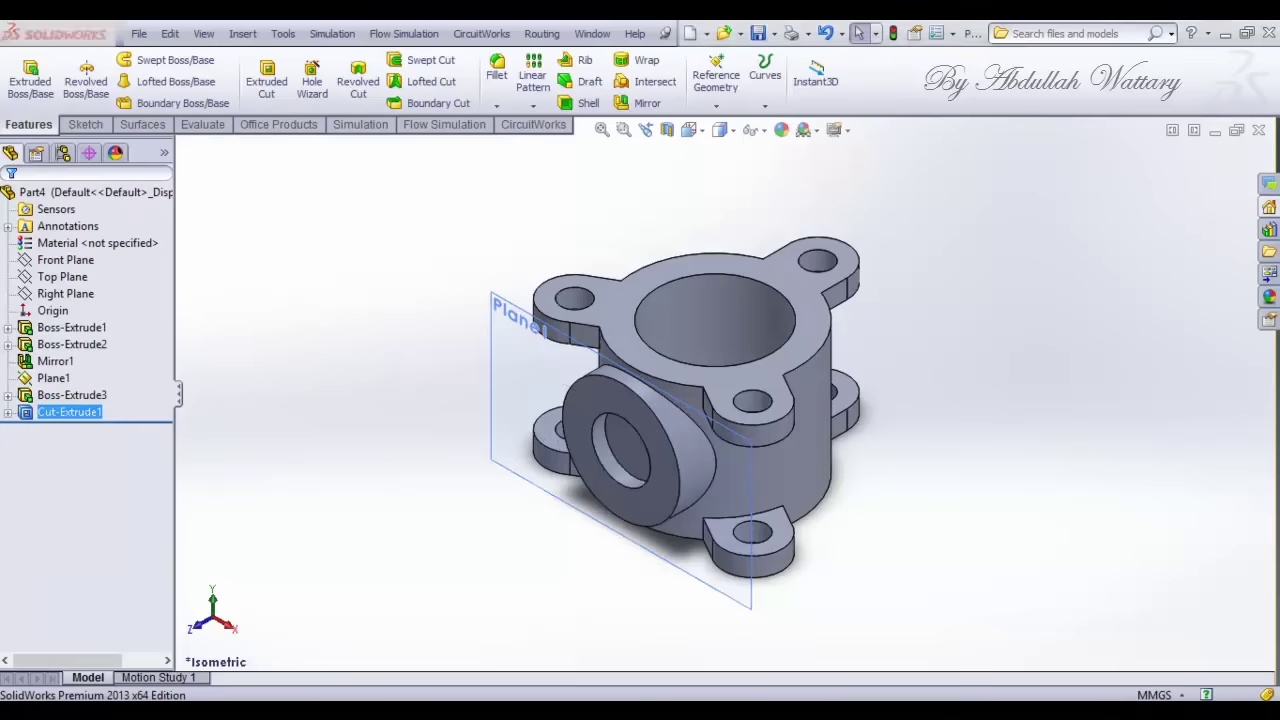
{"action": "key", "text": "alt+Tab"}
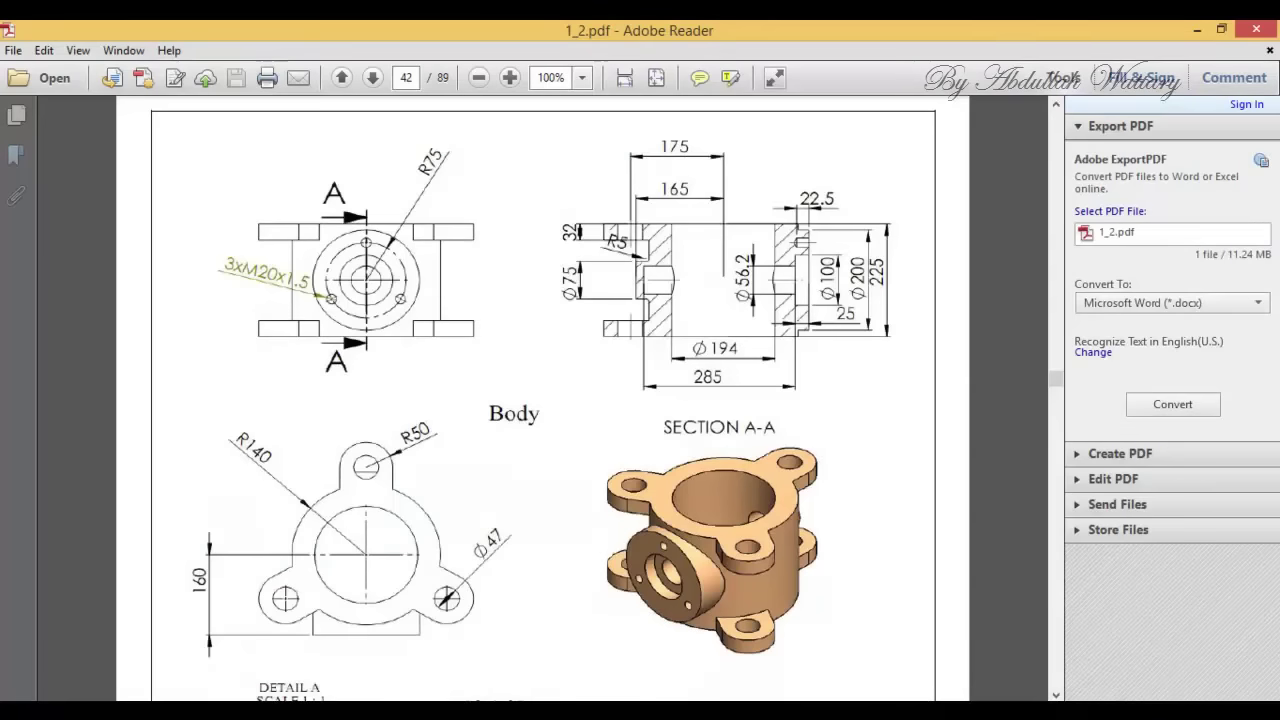
Step: Start Sketch5 on the hole's bottom face and view it face-on
{"action": "key", "text": "alt+Tab"}
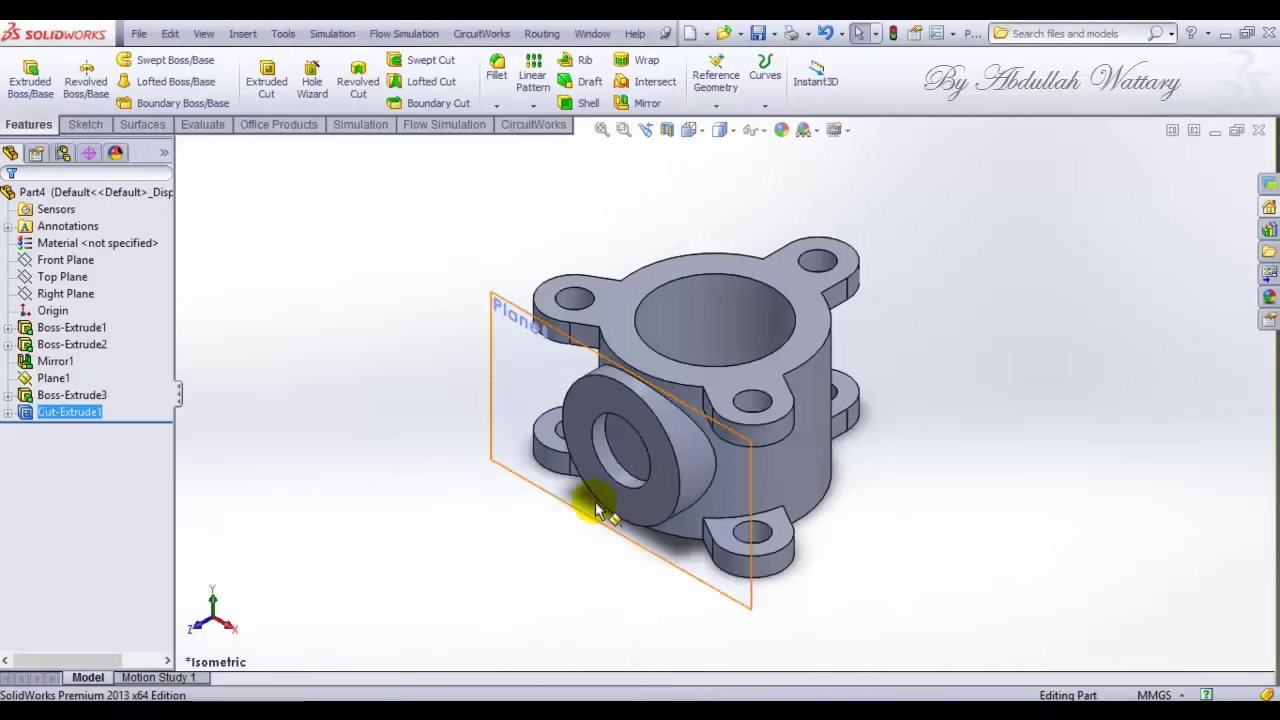
{"action": "scroll", "coordinate": [653, 356], "scroll_direction": "down", "scroll_amount": 5}
{"action": "left_click", "coordinate": [653, 356]}
{"action": "left_click", "coordinate": [724, 298]}
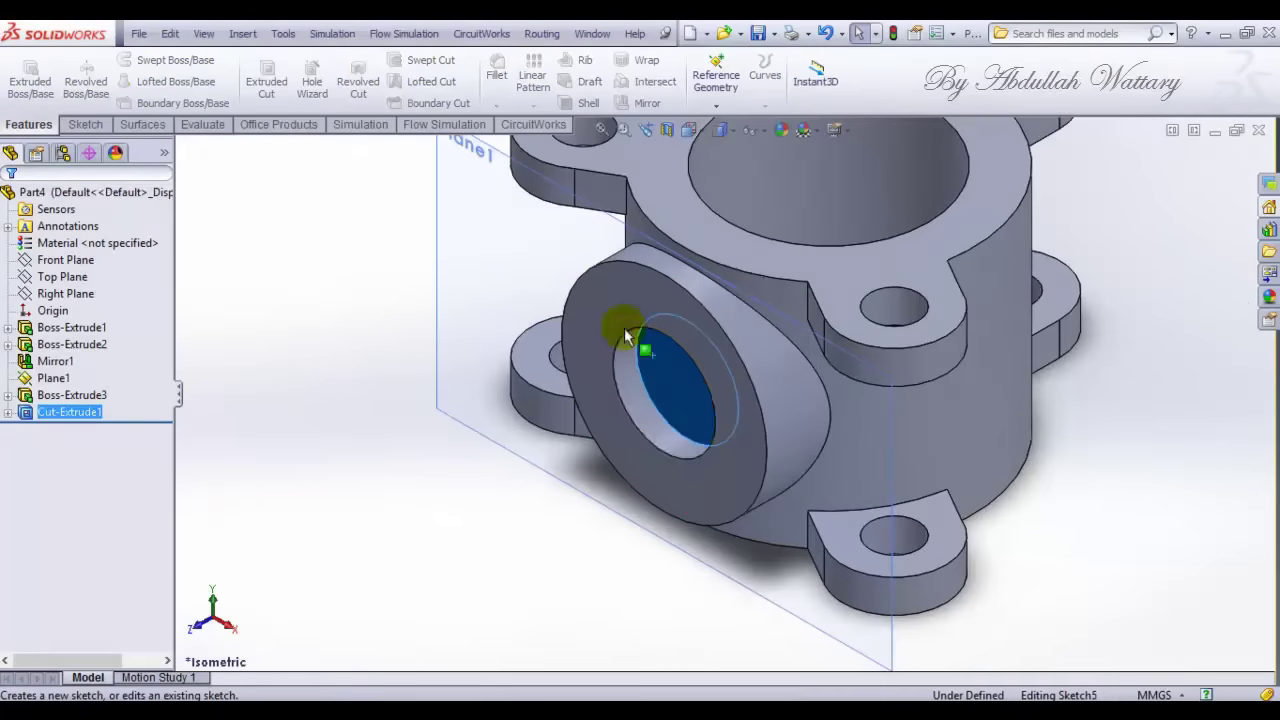
{"action": "right_click", "coordinate": [55, 429]}
{"action": "left_click", "coordinate": [85, 410]}
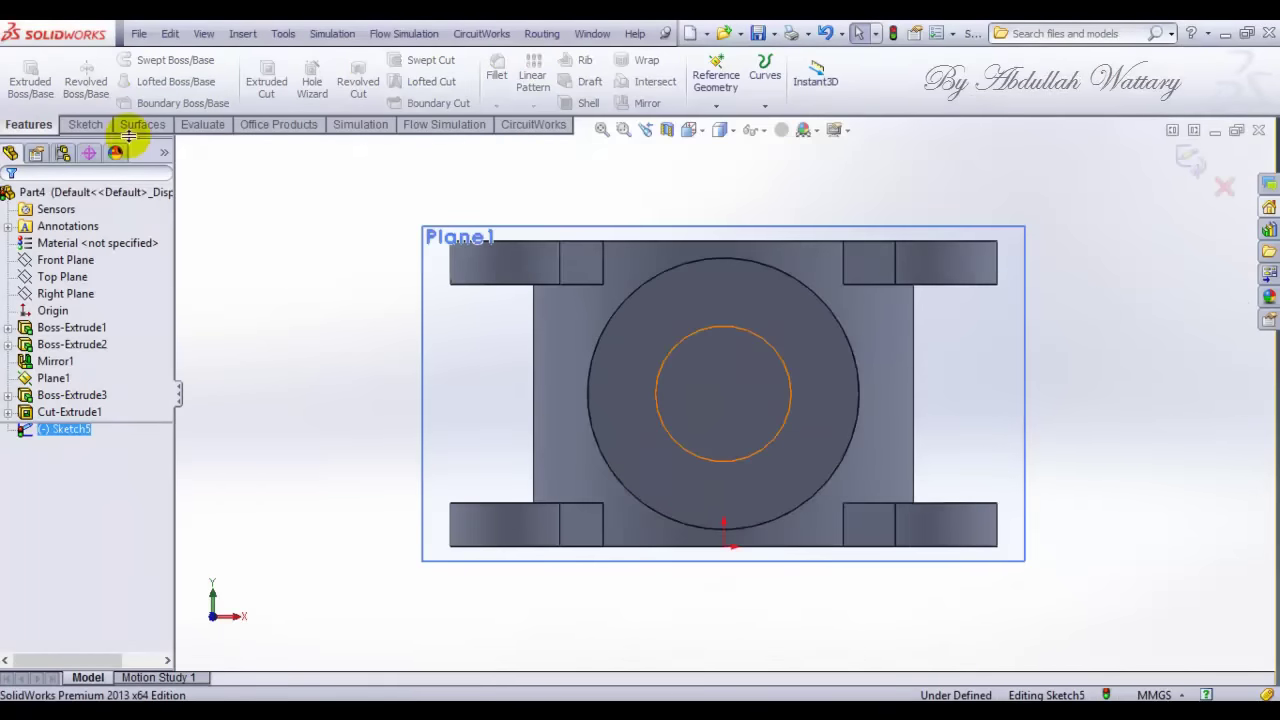
{"action": "left_click", "coordinate": [88, 124]}
Step: Draw a circle at the hole centre and dimension it Ø56.2 mm
{"action": "left_click", "coordinate": [145, 61]}
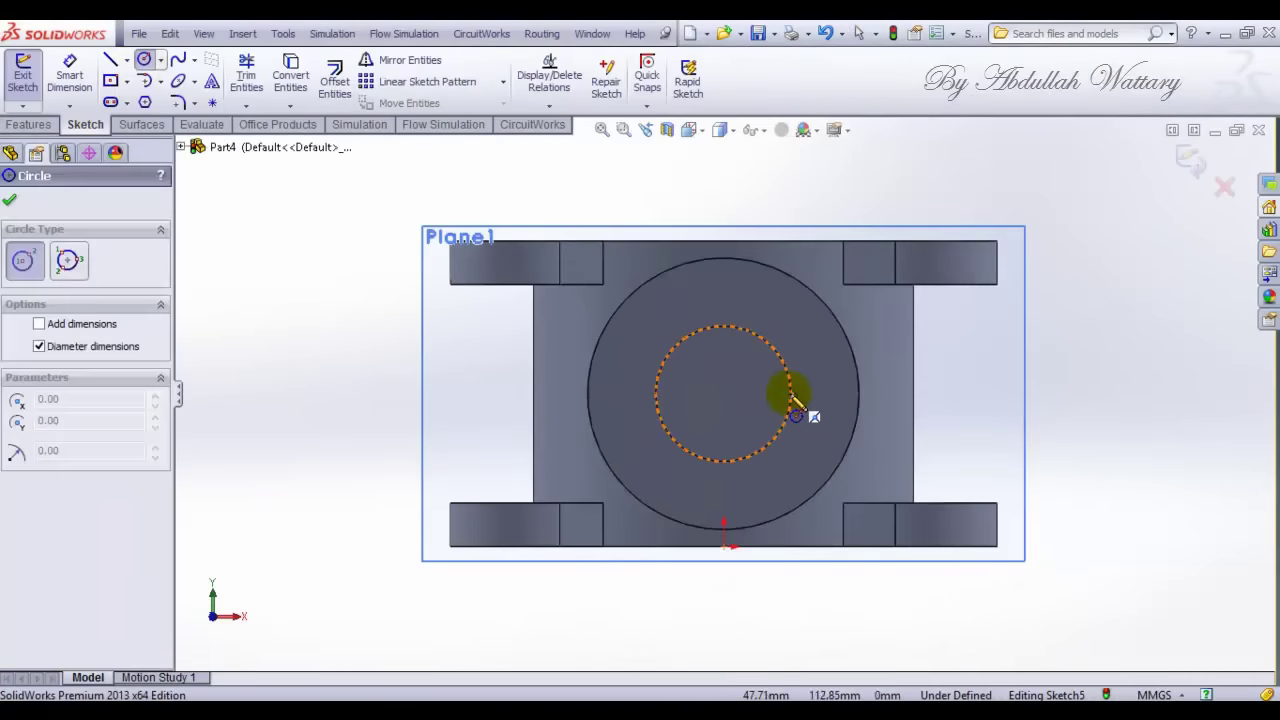
{"action": "left_click", "coordinate": [723, 394]}
{"action": "left_click", "coordinate": [725, 428]}
{"action": "left_click", "coordinate": [69, 75]}
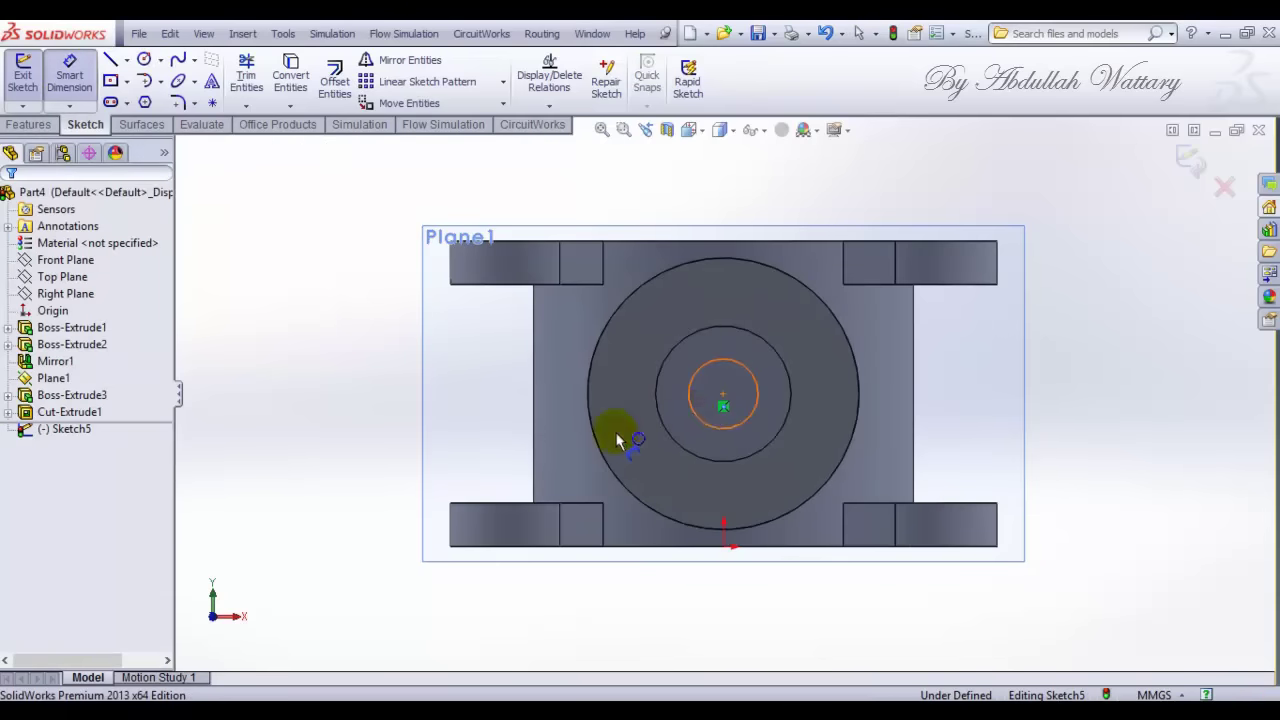
{"action": "left_click", "coordinate": [688, 402]}
{"action": "left_click", "coordinate": [463, 420]}
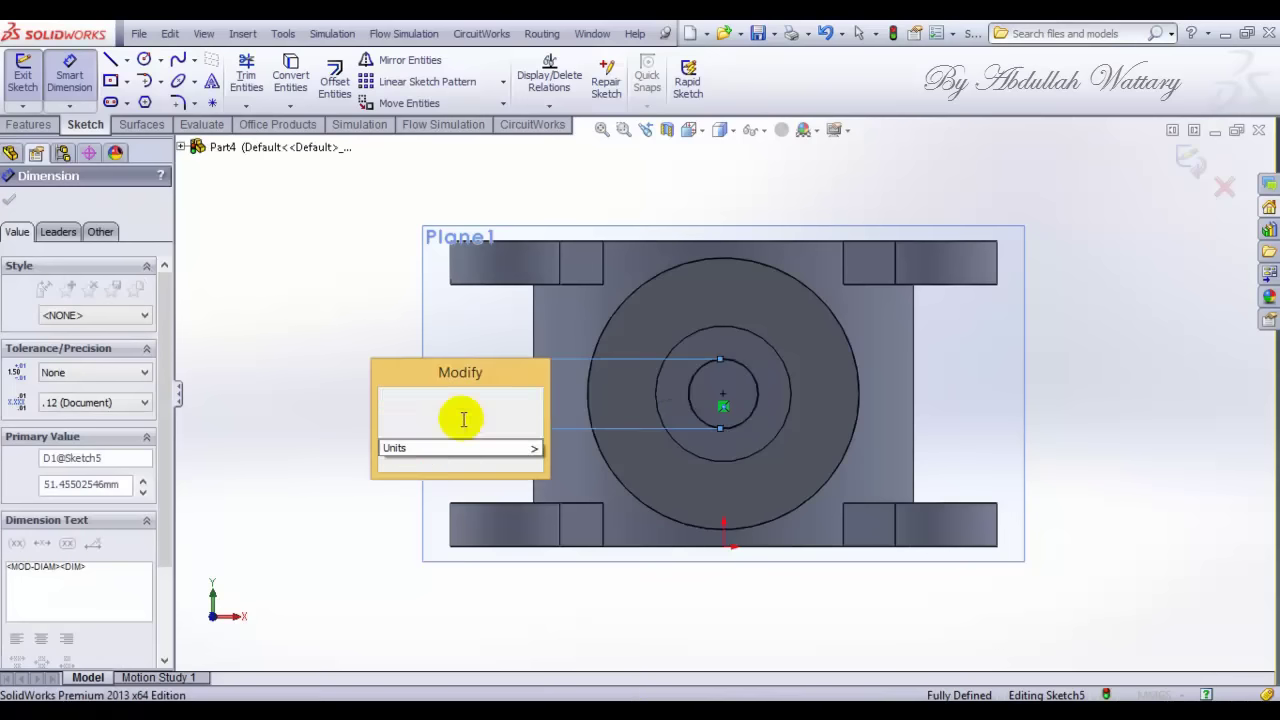
{"action": "type", "text": "56.2"}
{"action": "key", "text": "Return"}
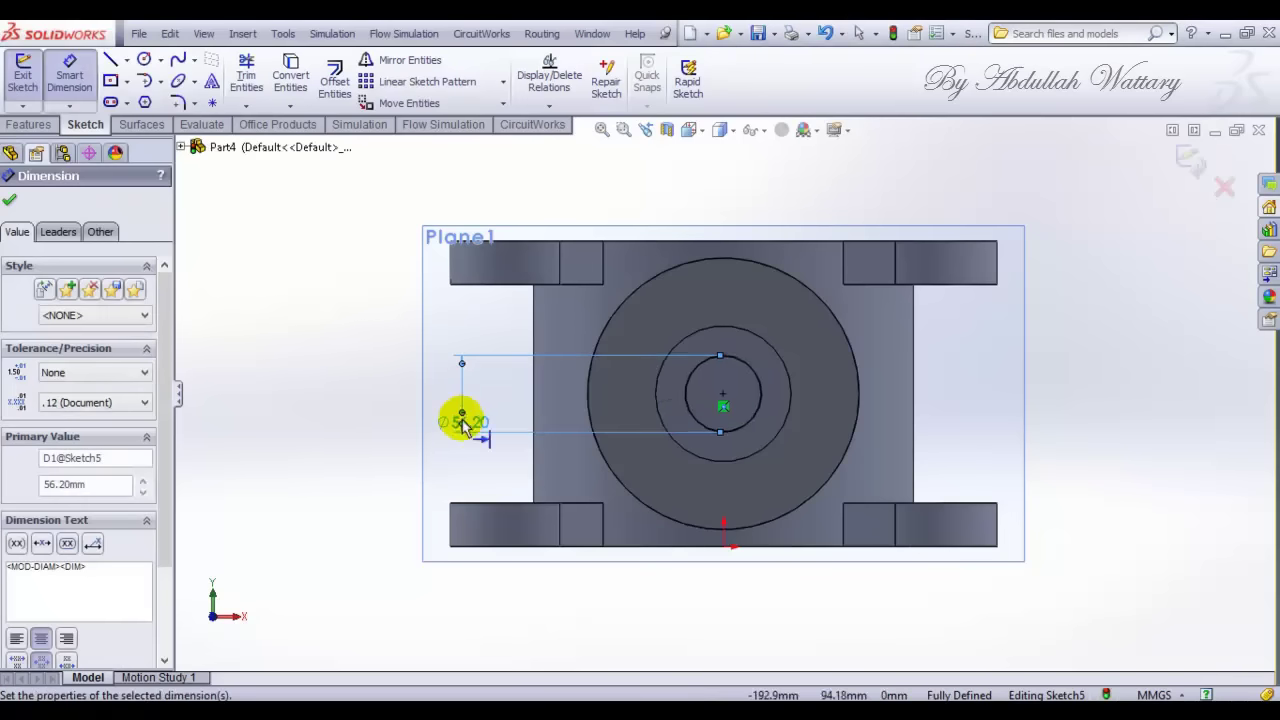
{"action": "key", "text": "ctrl+7"}
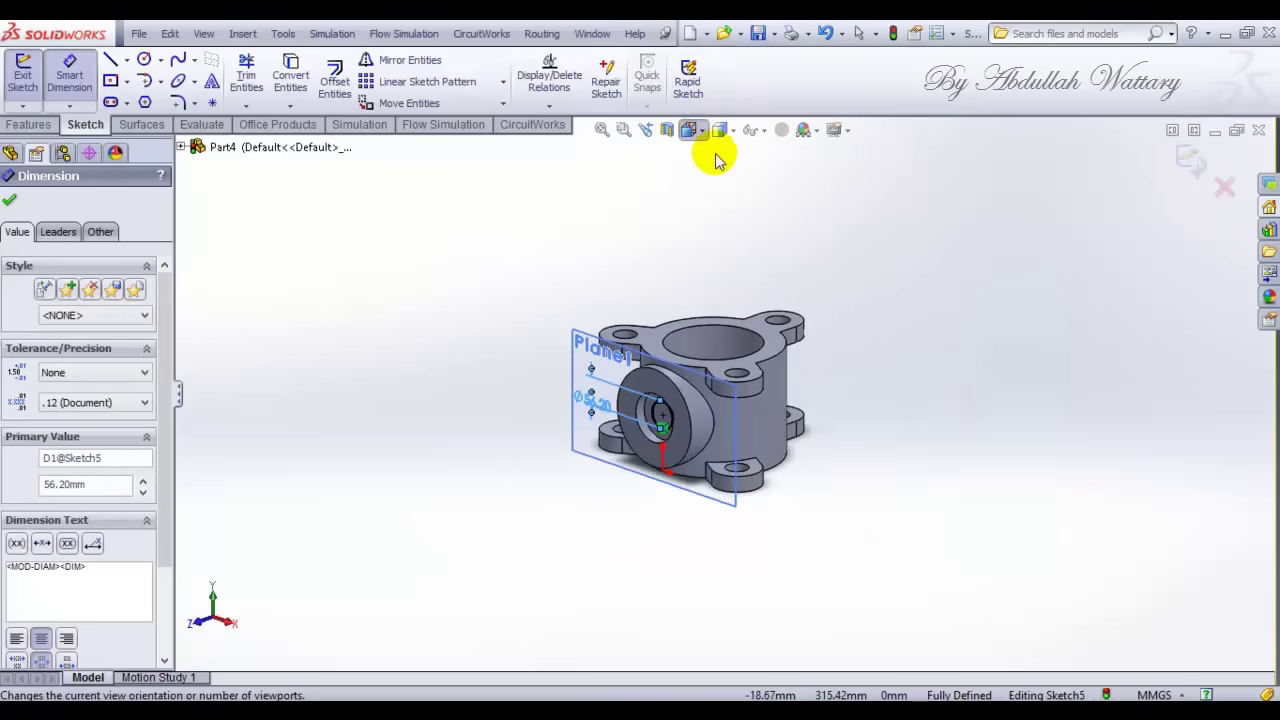
Step: Cut the Ø56.2 circle 73.5 mm deep through the boss
{"action": "left_click", "coordinate": [703, 131]}
{"action": "left_click", "coordinate": [783, 180]}
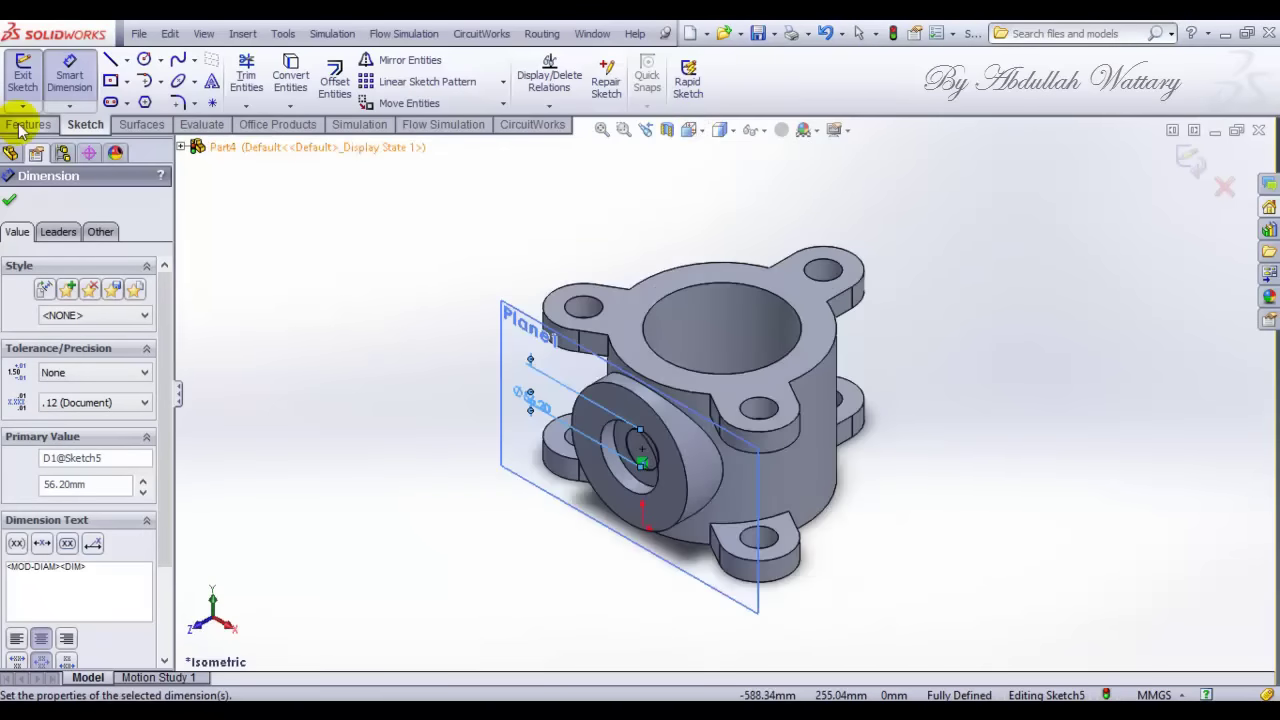
{"action": "left_click", "coordinate": [22, 126]}
{"action": "left_click", "coordinate": [266, 80]}
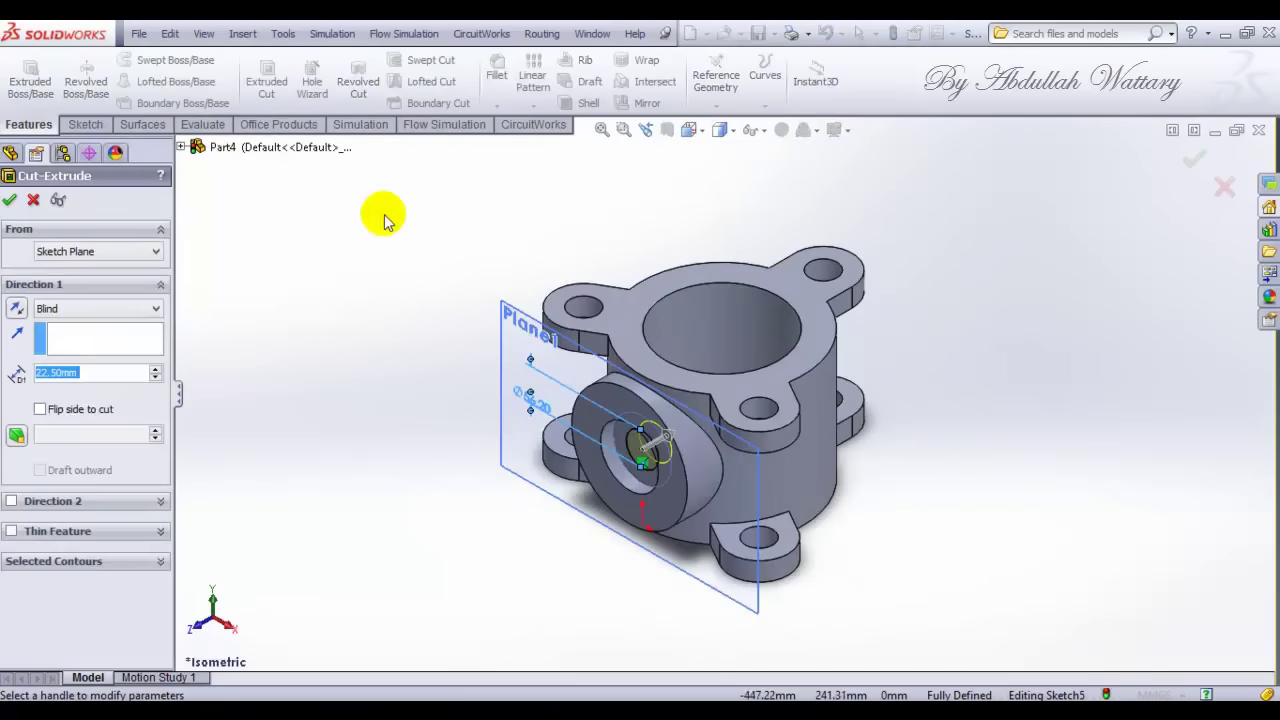
{"action": "left_click", "coordinate": [678, 422]}
{"action": "left_click", "coordinate": [684, 426]}
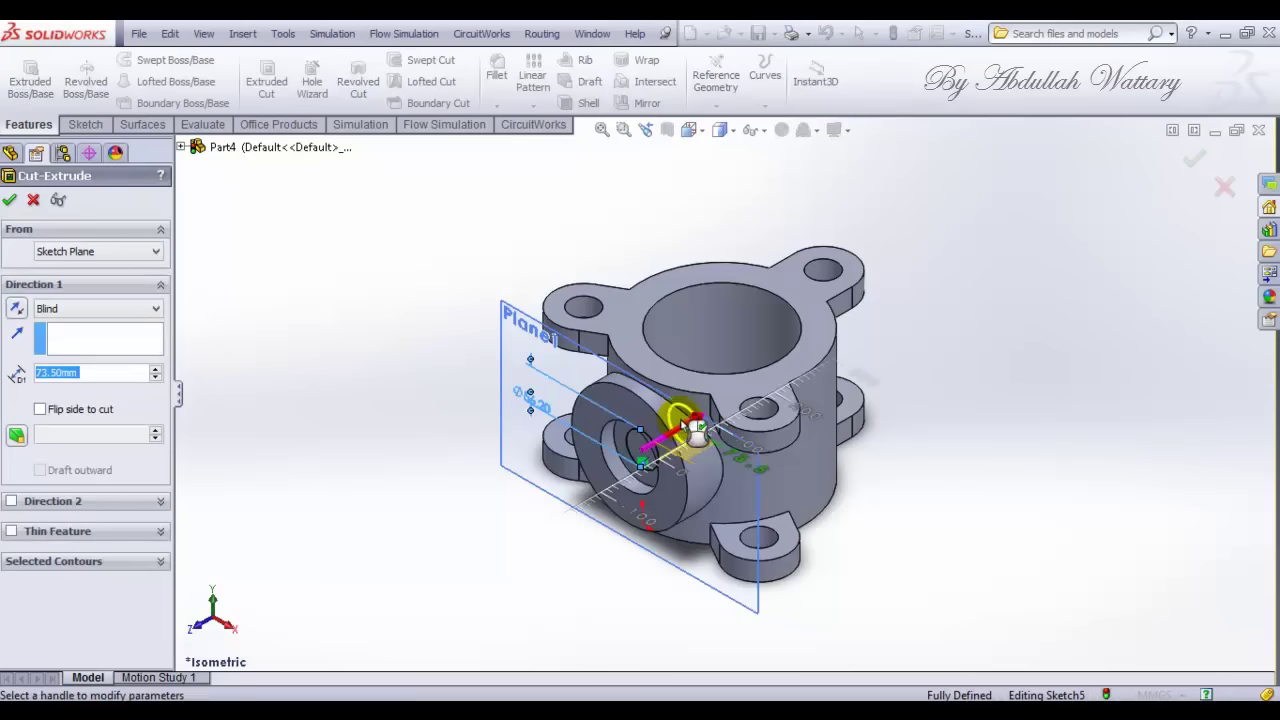
{"action": "left_click", "coordinate": [11, 203]}
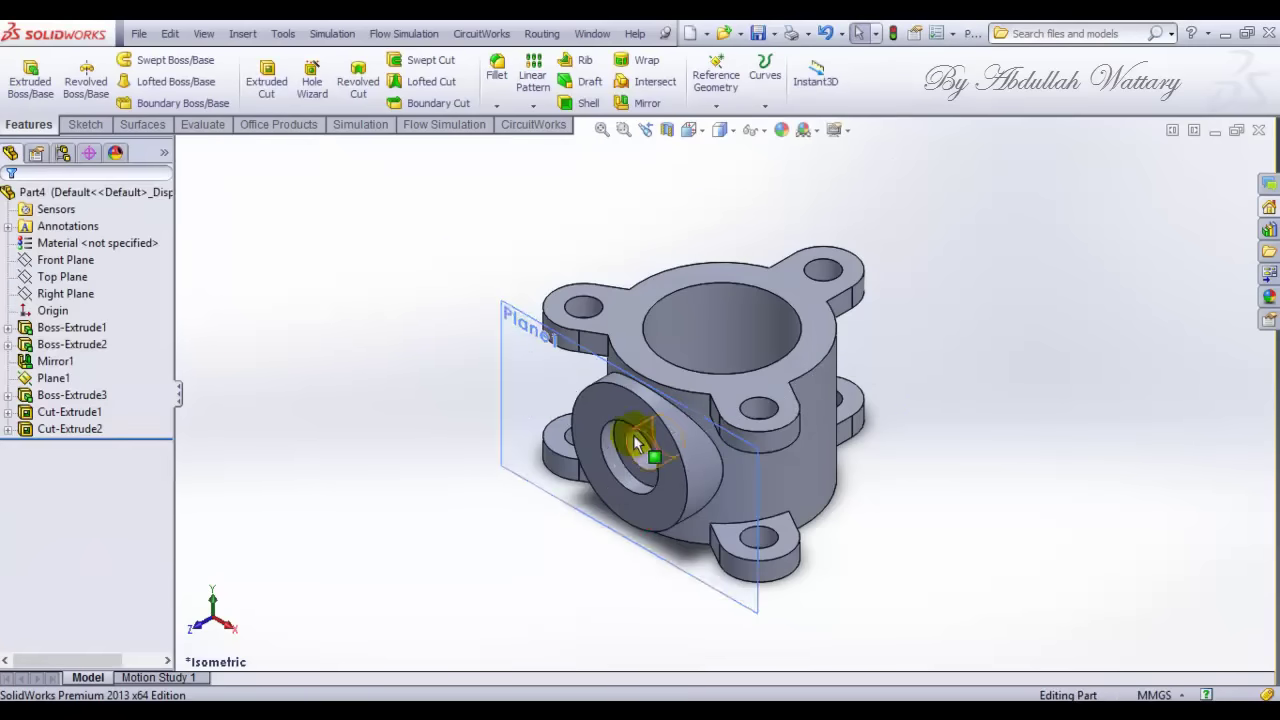
{"action": "scroll", "coordinate": [636, 444], "scroll_direction": "down", "scroll_amount": 3}
Step: Open Sketch6 on the boss's front face, viewed face-on, after checking the PDF drawing
{"action": "left_click", "coordinate": [651, 395]}
{"action": "left_click", "coordinate": [720, 323]}
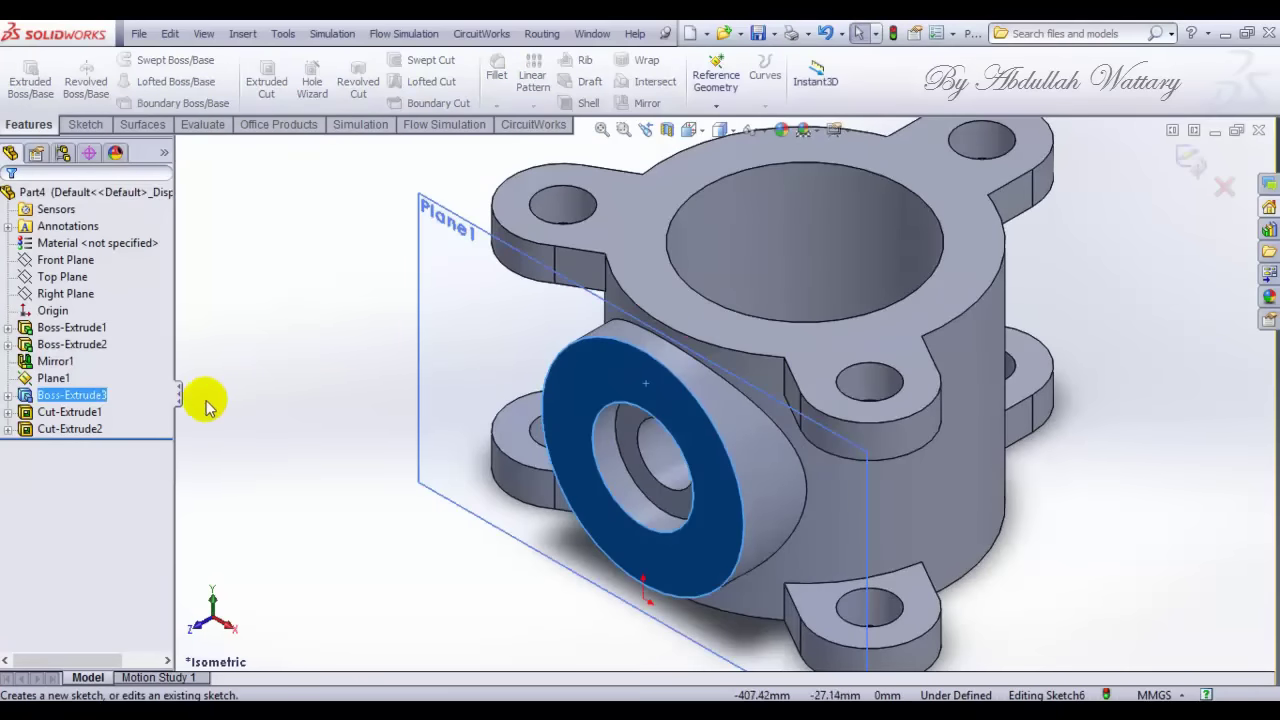
{"action": "right_click", "coordinate": [70, 446]}
{"action": "left_click", "coordinate": [96, 427]}
{"action": "key", "text": "alt+Tab"}
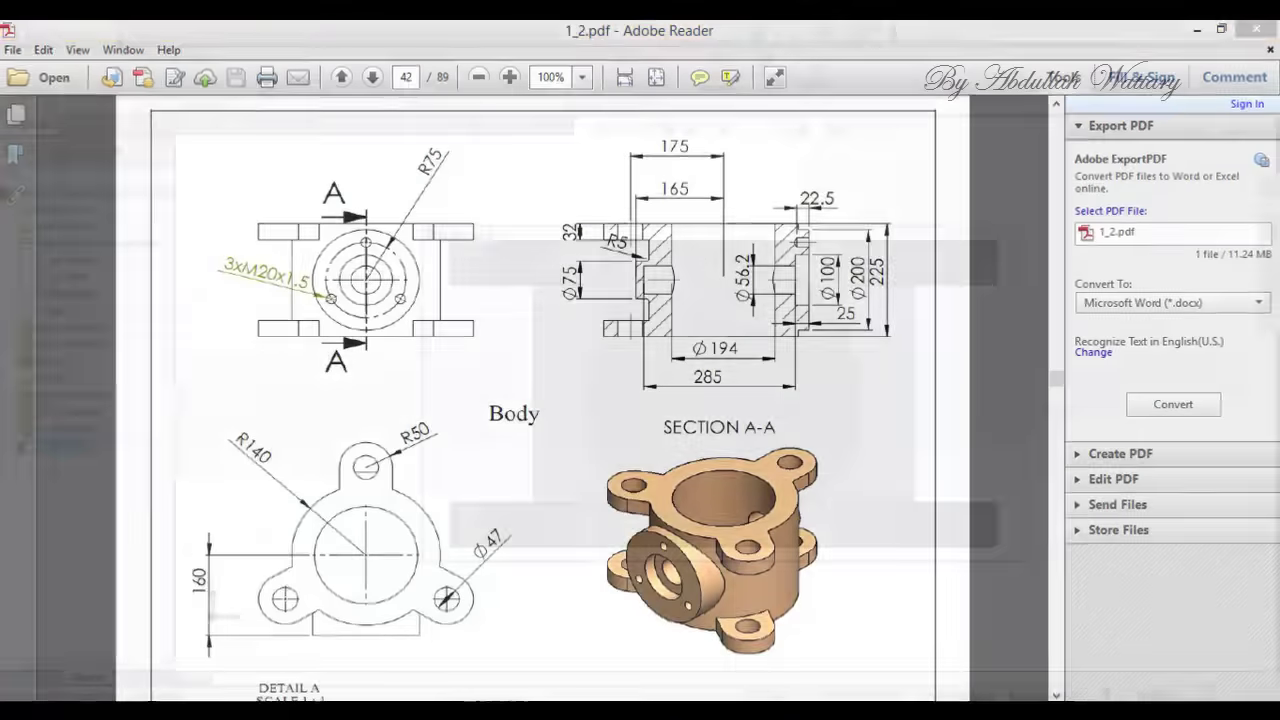
{"action": "key", "text": "alt+Tab"}
{"action": "left_click", "coordinate": [90, 126]}
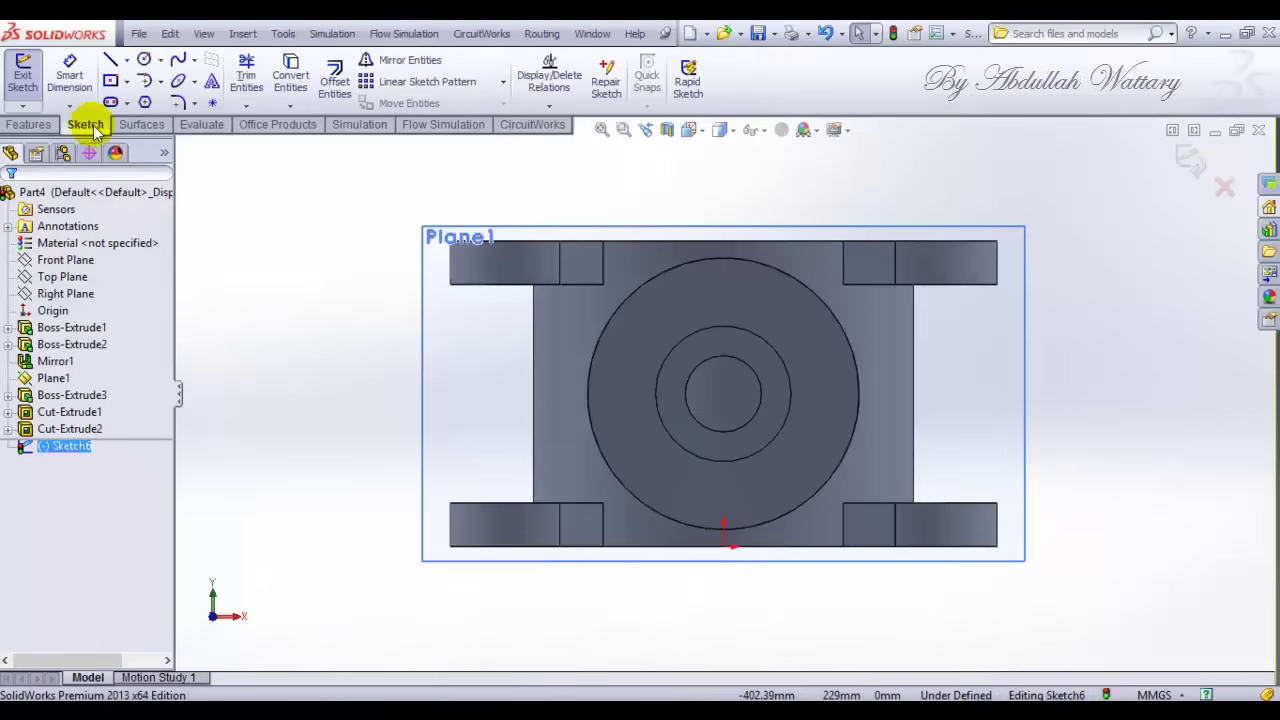
Step: Draw a circle concentric with the front boss centre
{"action": "left_click", "coordinate": [145, 62]}
{"action": "left_click", "coordinate": [723, 394]}
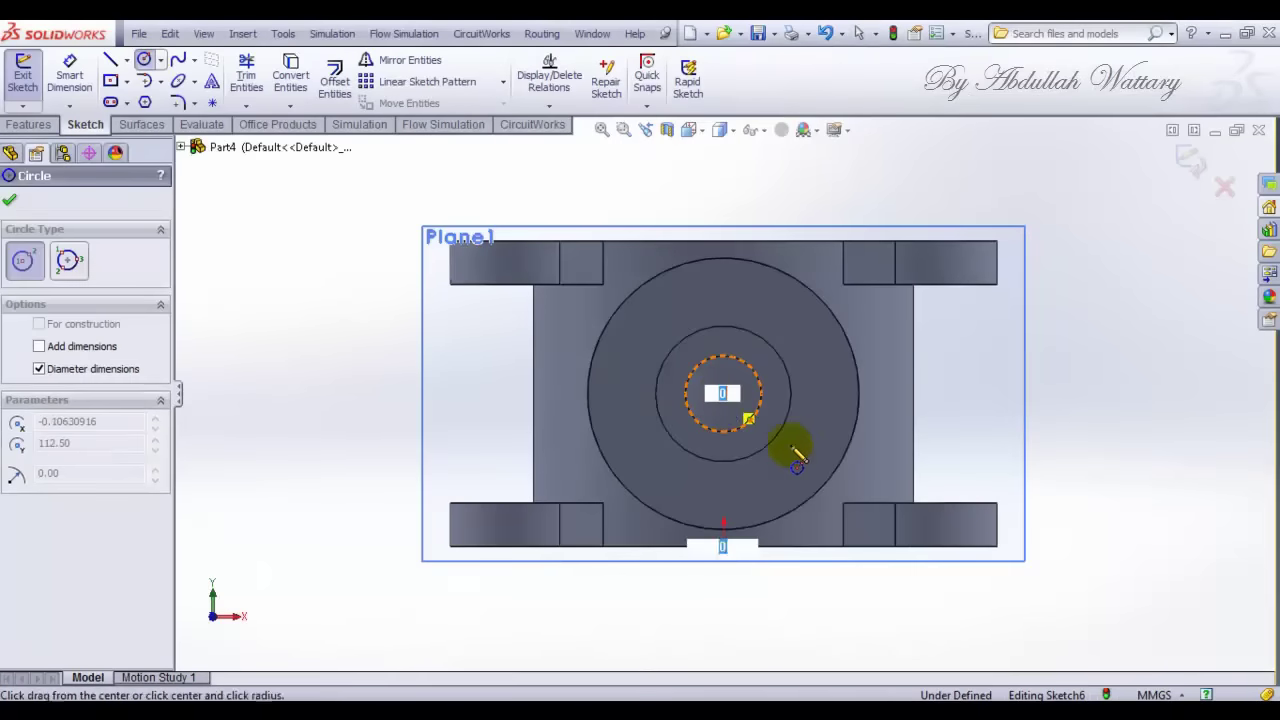
{"action": "key", "text": "Escape"}
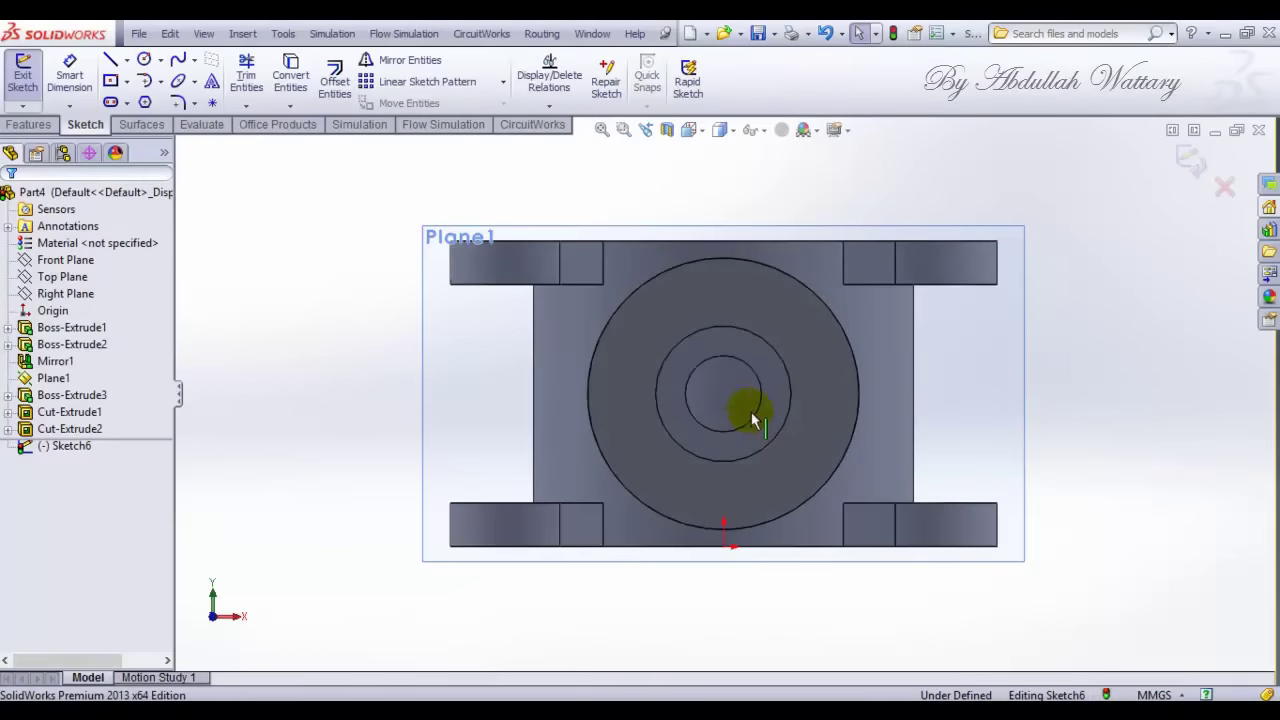
{"action": "key", "text": "Return"}
{"action": "left_click", "coordinate": [723, 394]}
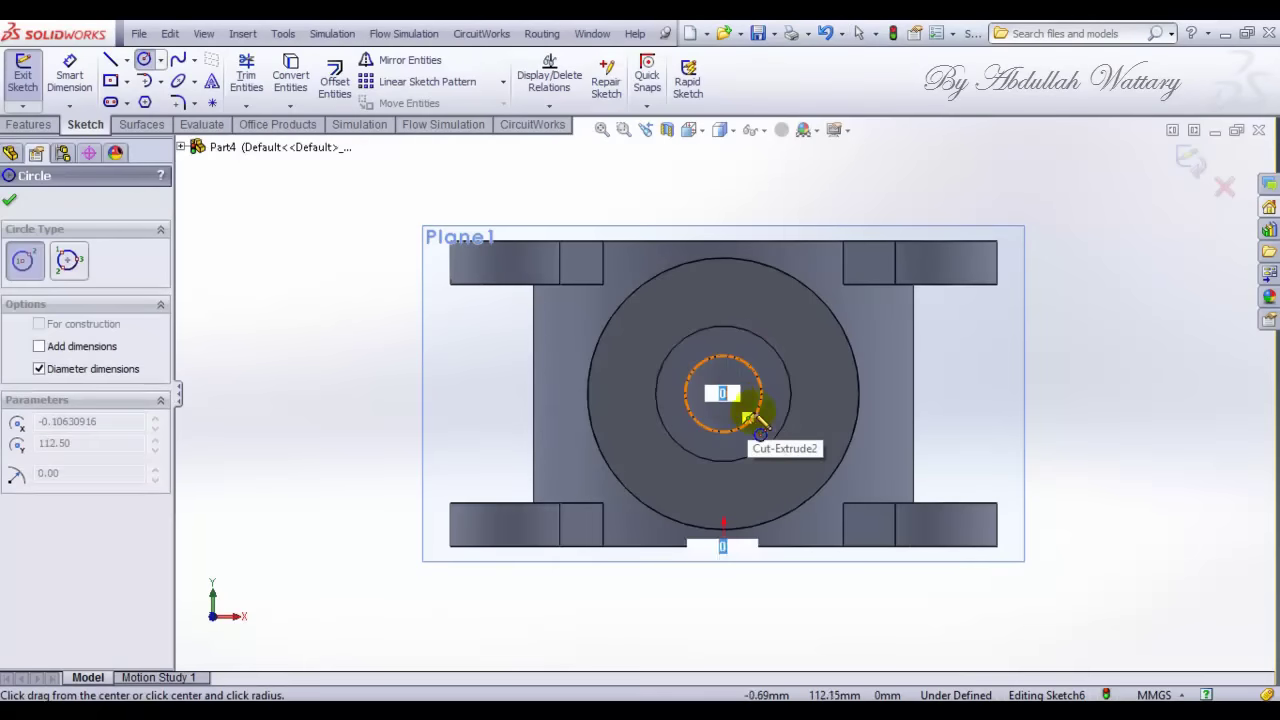
{"action": "left_click", "coordinate": [813, 481]}
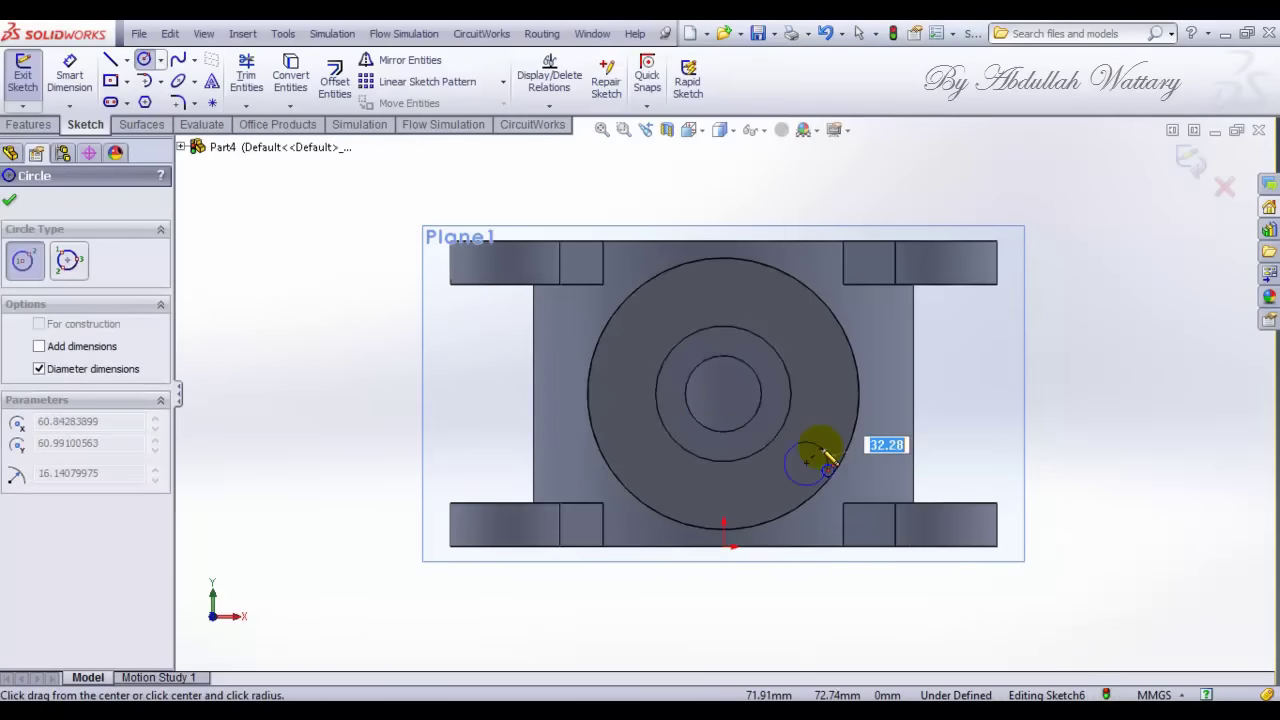
{"action": "key", "text": "Escape"}
{"action": "key", "text": "Return"}
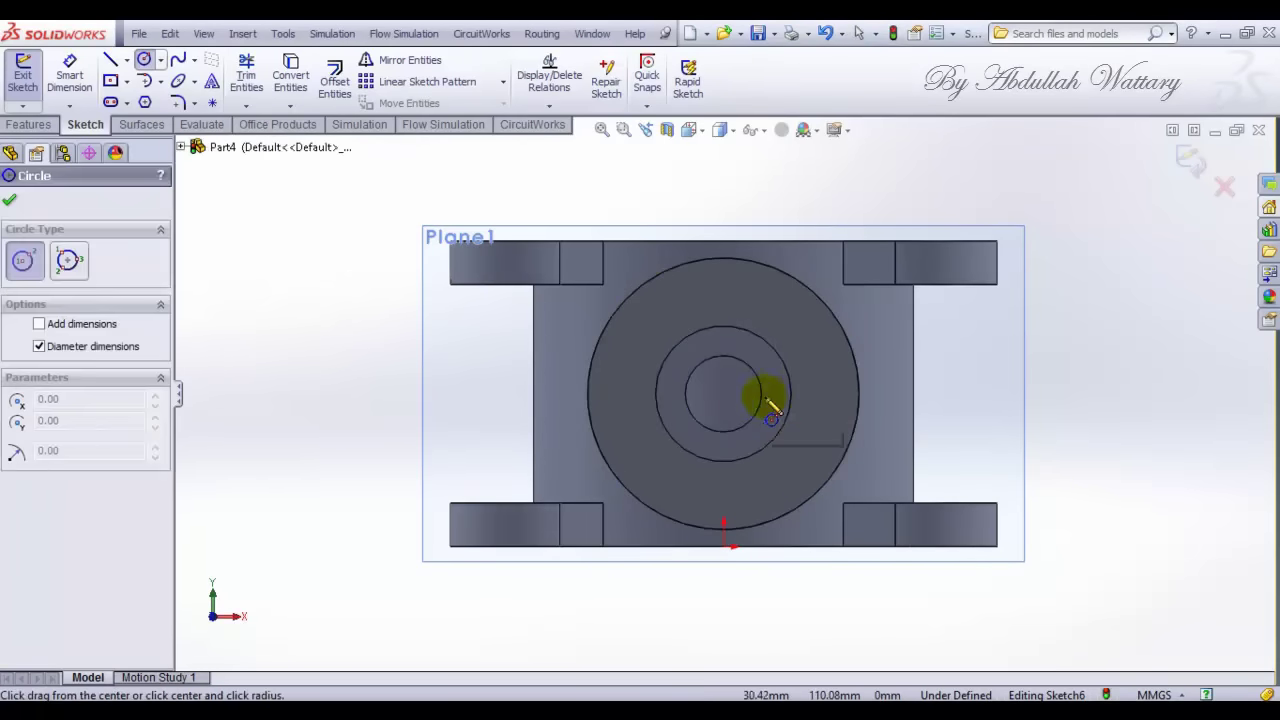
{"action": "left_click", "coordinate": [723, 394]}
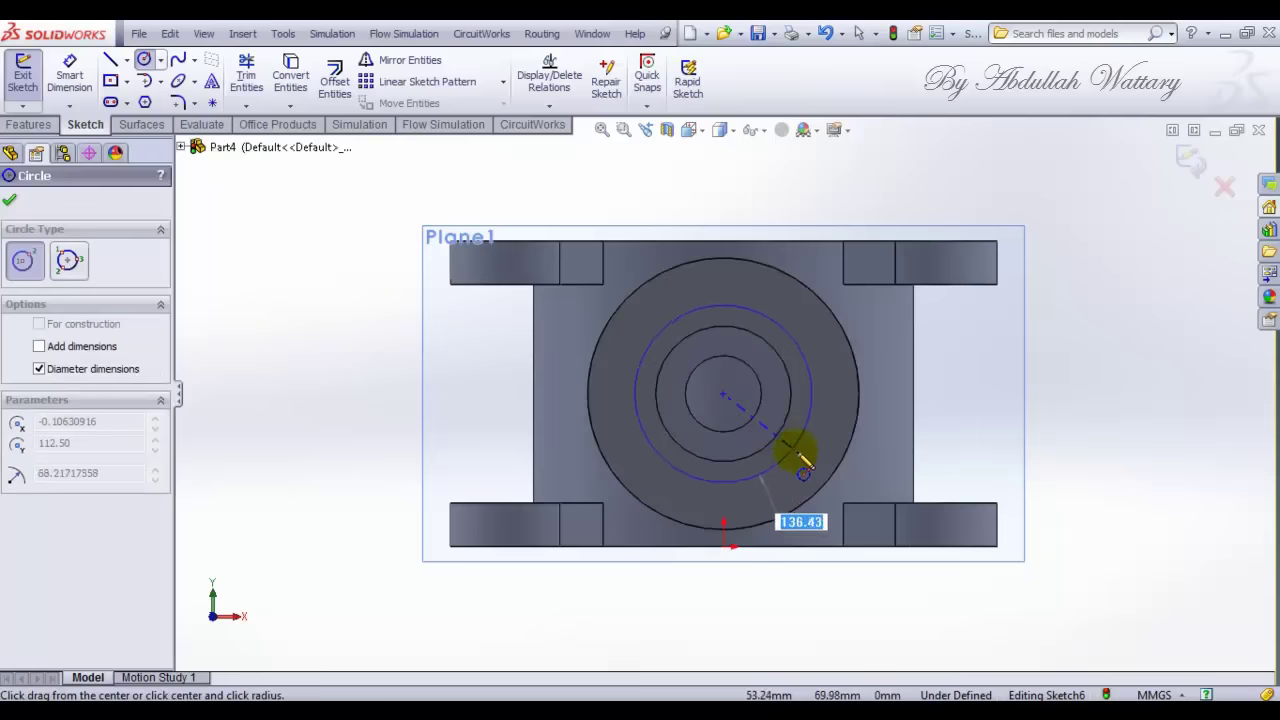
{"action": "left_click", "coordinate": [803, 462]}
Step: Dimension the concentric circle to Ø150
{"action": "left_click", "coordinate": [69, 75]}
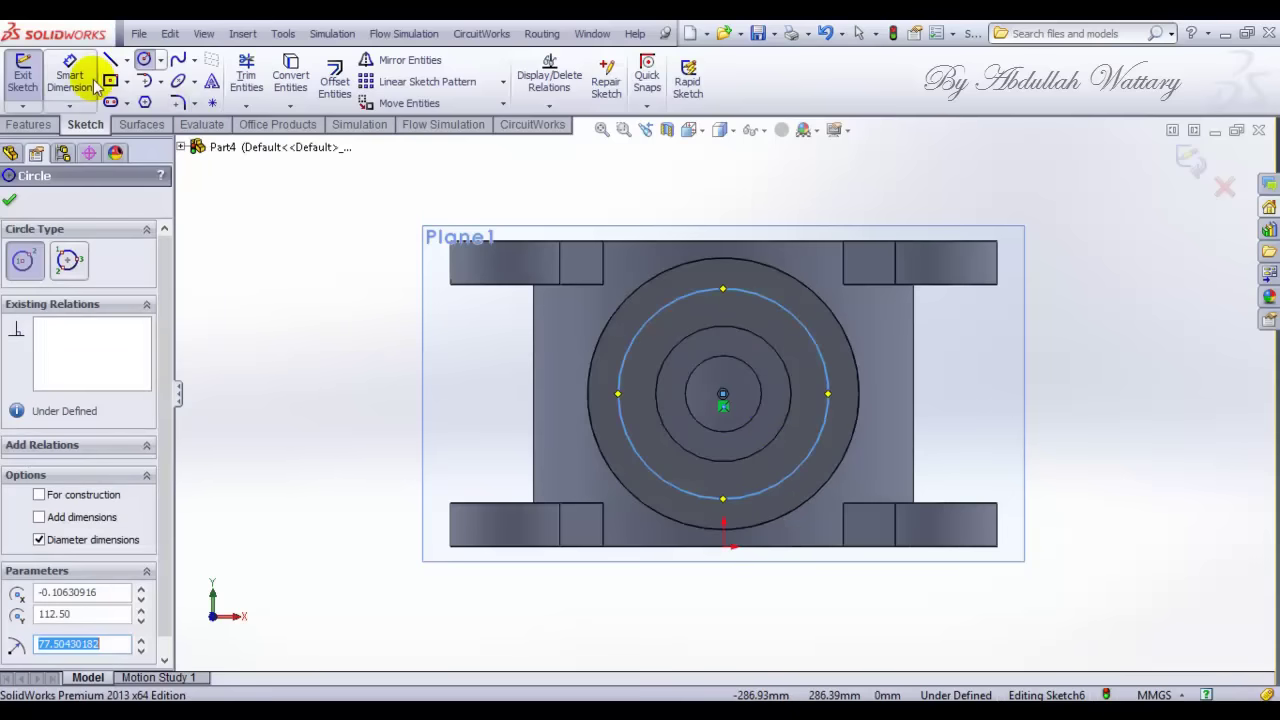
{"action": "left_click", "coordinate": [638, 345]}
{"action": "left_click", "coordinate": [466, 414]}
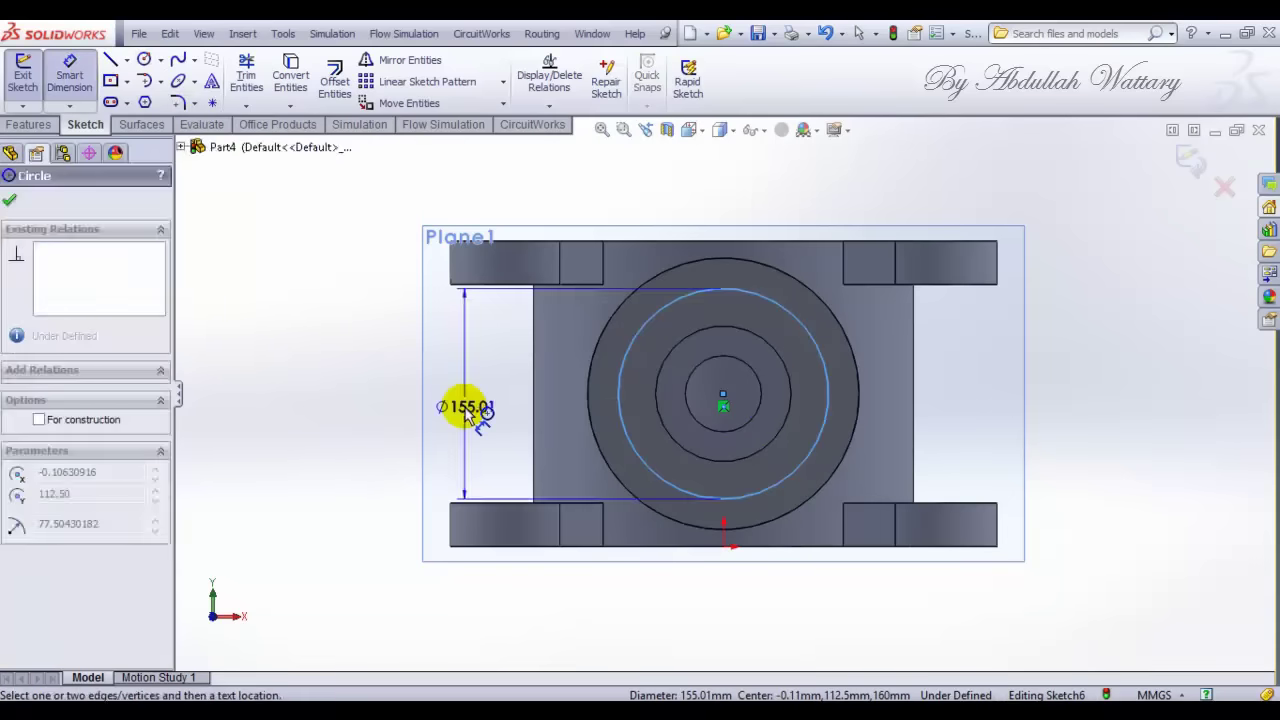
{"action": "type", "text": "150"}
{"action": "key", "text": "Return"}
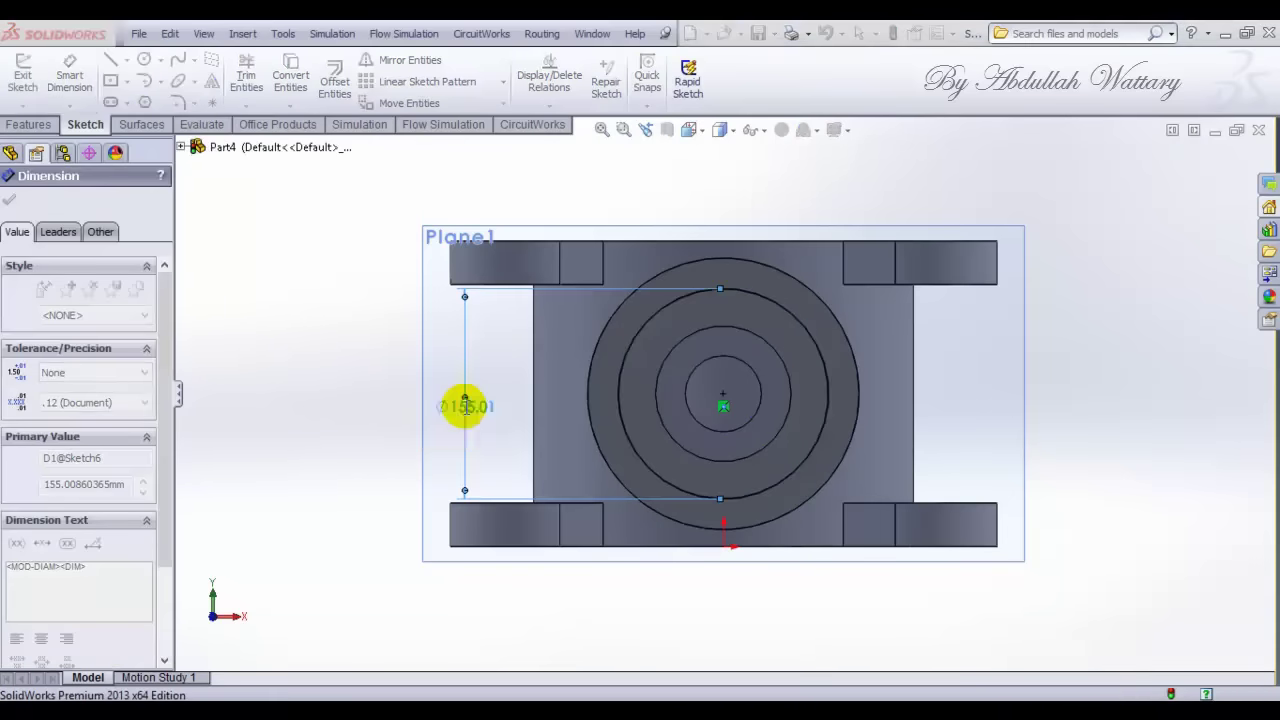
Step: Draw a small circle centred on the Ø150 circle's top point
{"action": "left_click", "coordinate": [145, 62]}
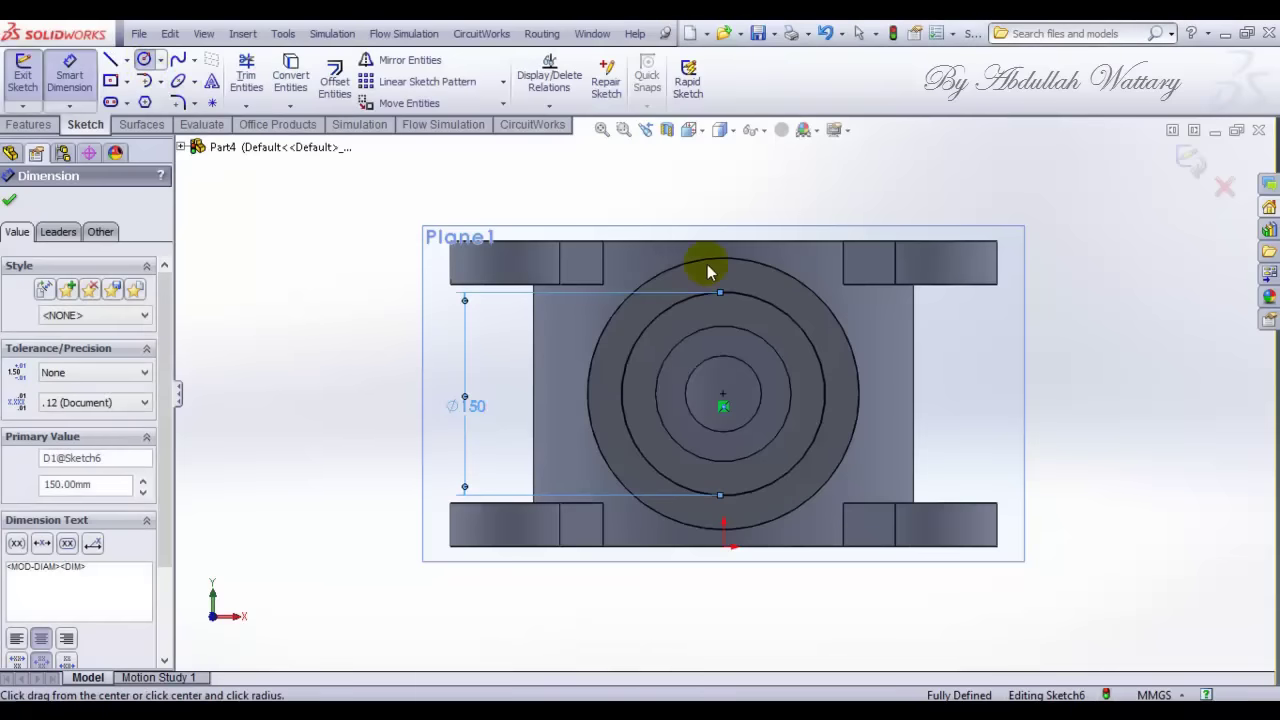
{"action": "left_click", "coordinate": [721, 293]}
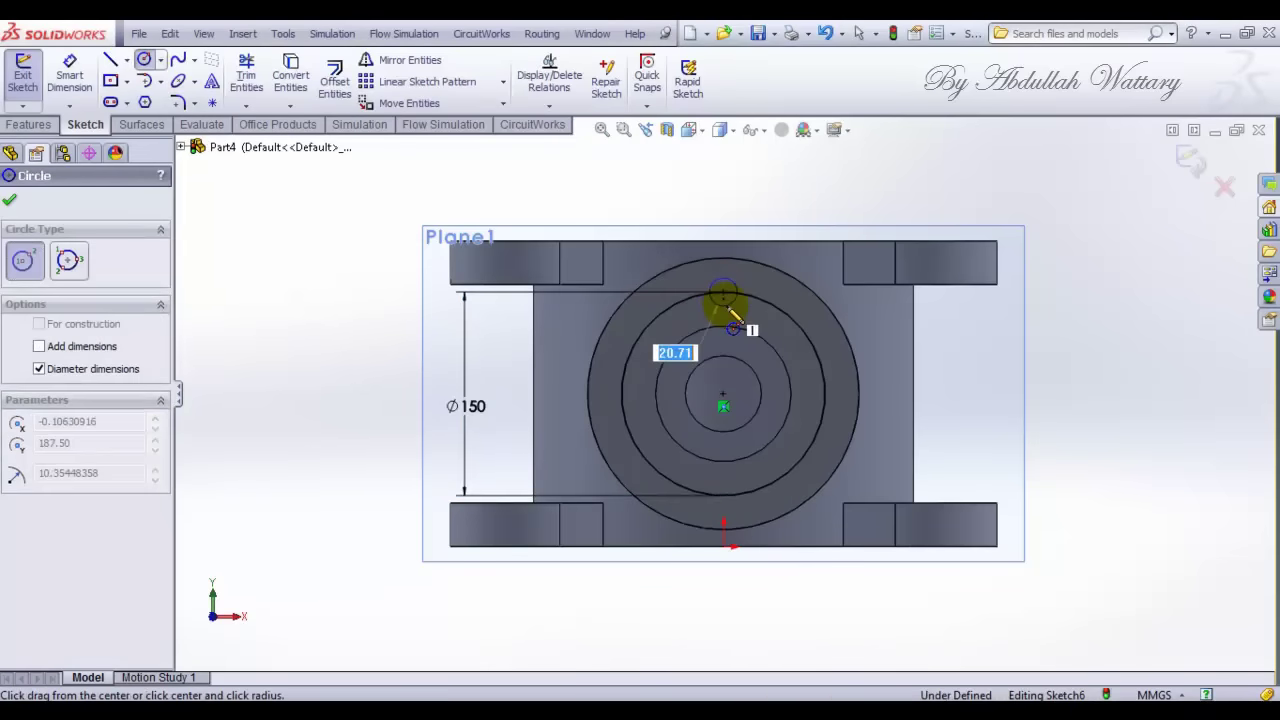
{"action": "left_click", "coordinate": [733, 320]}
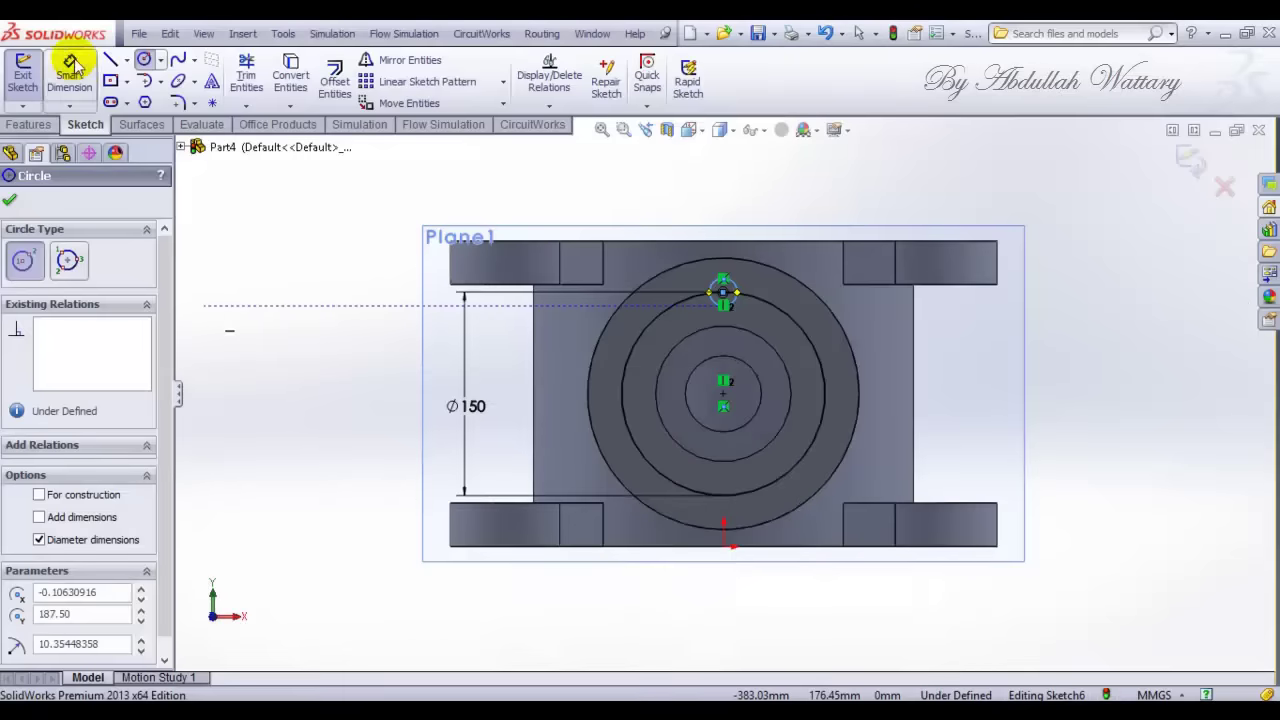
Step: Dimension the small top circle to Ø20 mm, fully defining Sketch6
{"action": "left_click", "coordinate": [69, 75]}
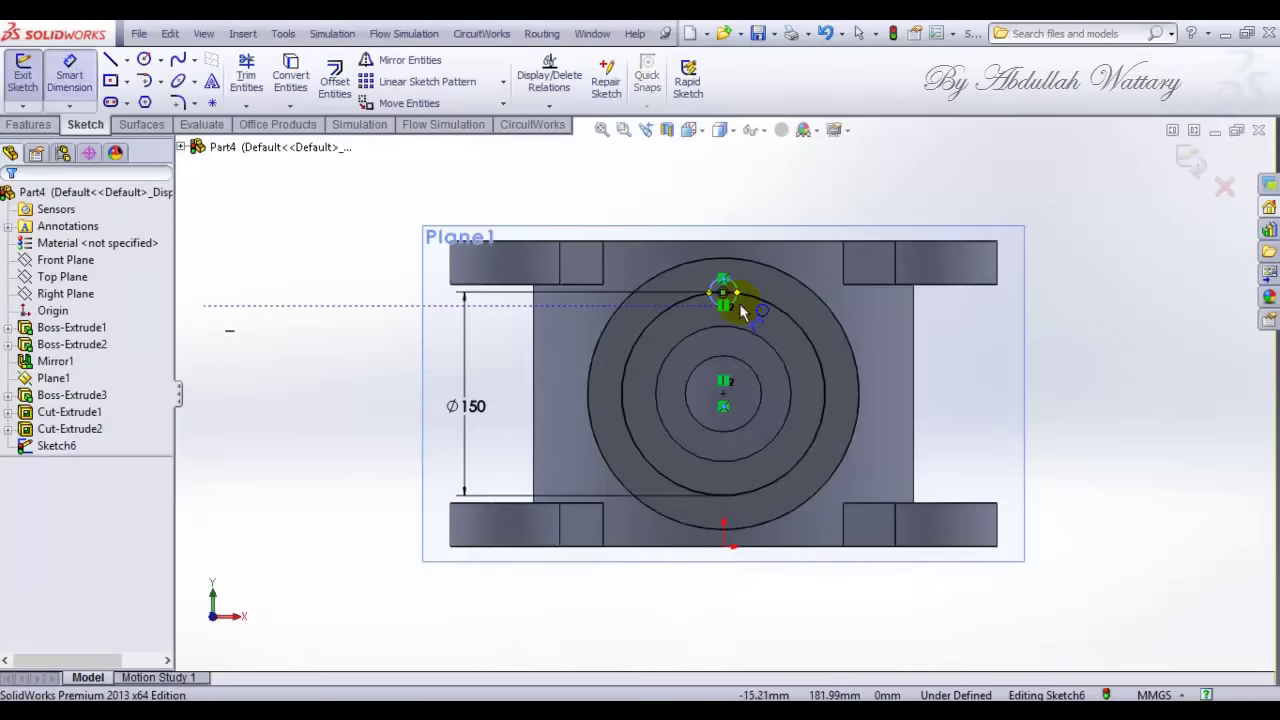
{"action": "left_click", "coordinate": [745, 190]}
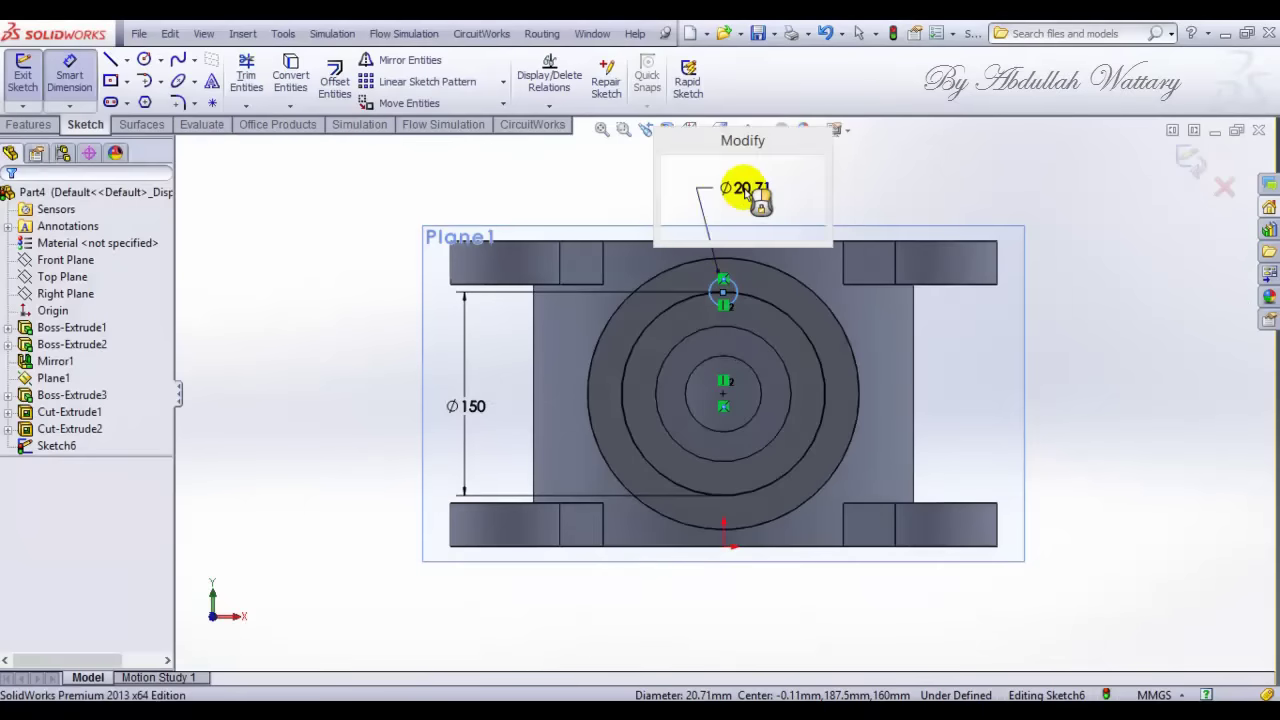
{"action": "type", "text": "2"}
{"action": "key", "text": "Return"}
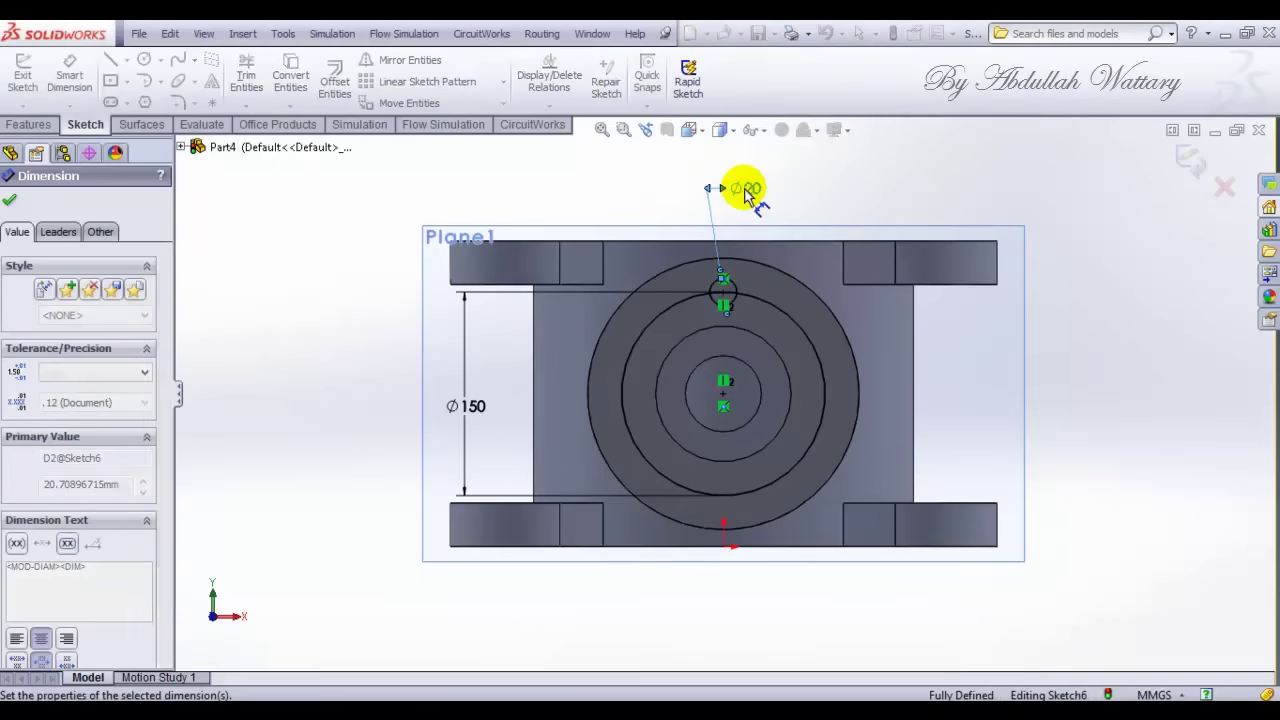
{"action": "scroll", "coordinate": [775, 337], "scroll_direction": "down", "scroll_amount": 3}
{"action": "key", "text": "Escape"}
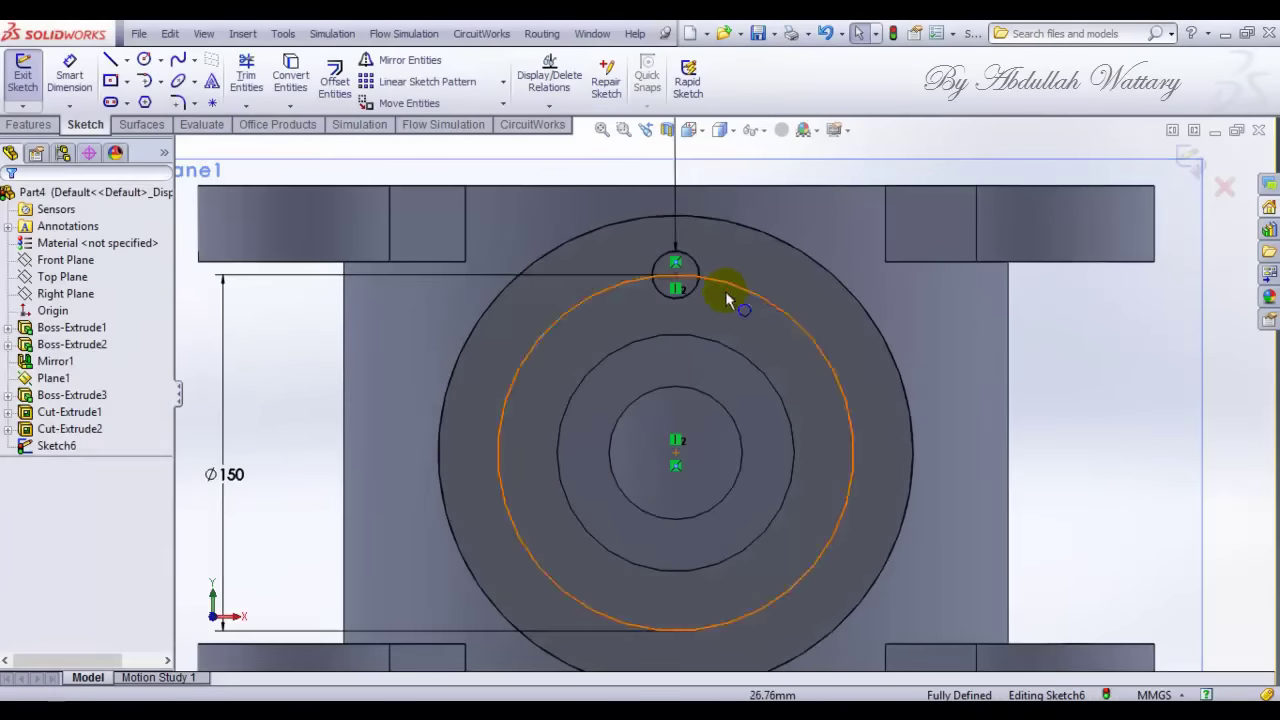
Step: Circular-pattern the small circle into 3 instances around the boss centre
{"action": "left_click", "coordinate": [503, 82]}
{"action": "left_click", "coordinate": [470, 121]}
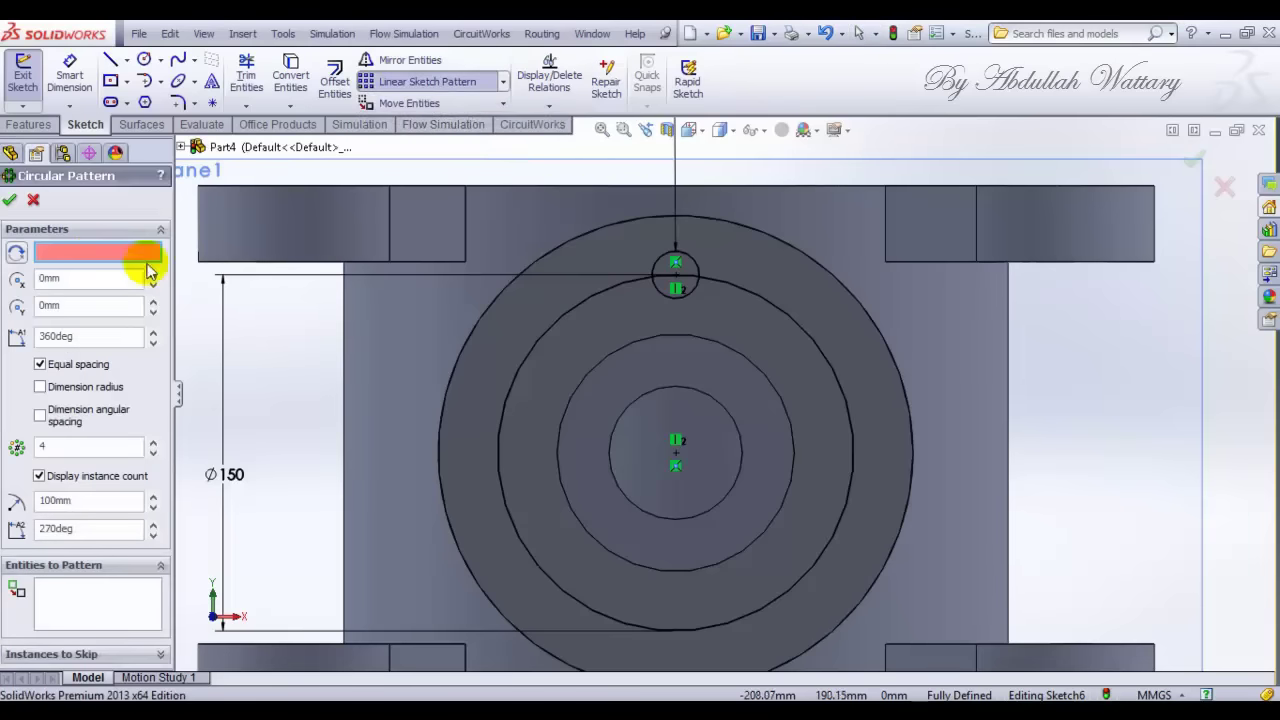
{"action": "left_click", "coordinate": [684, 264]}
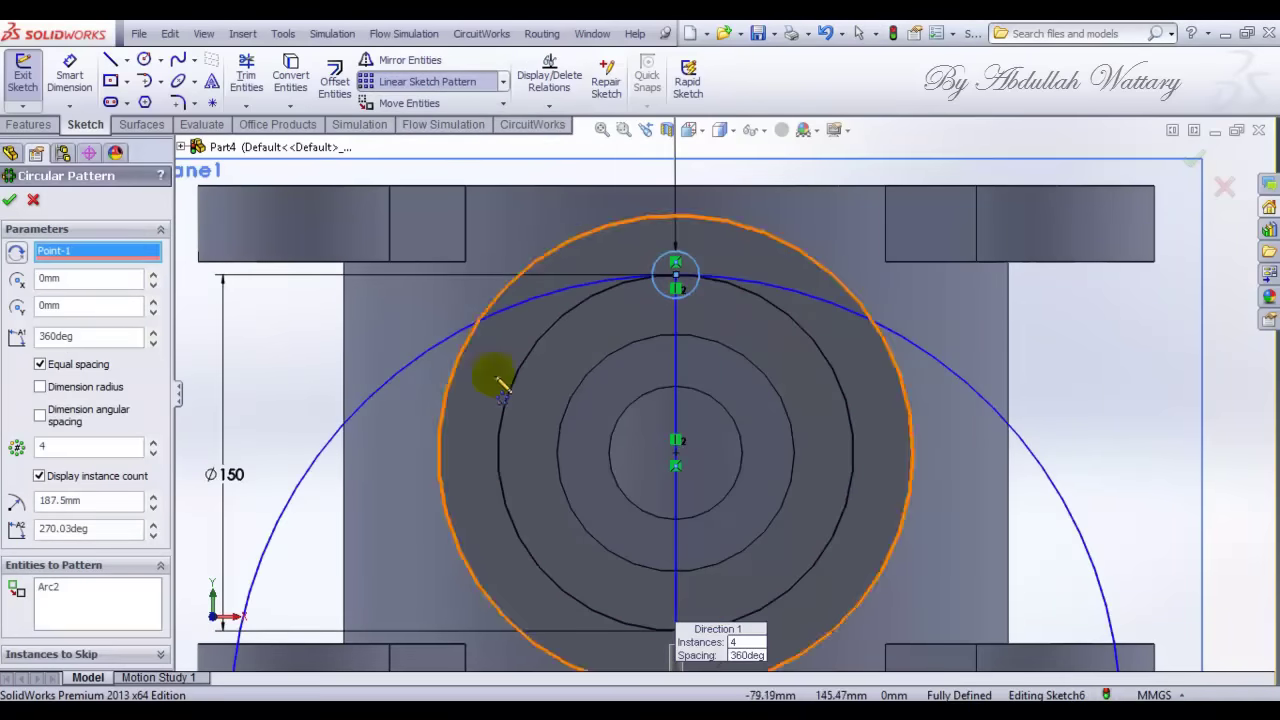
{"action": "left_click", "coordinate": [677, 452]}
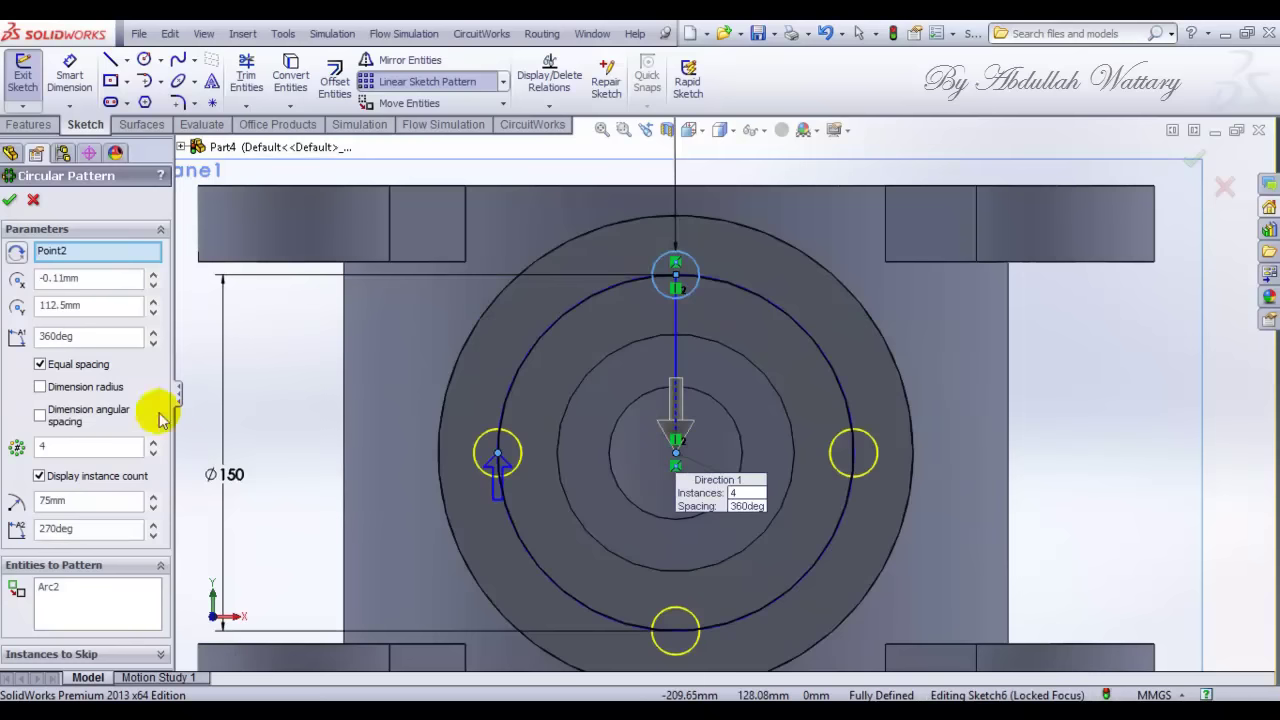
{"action": "double_click", "coordinate": [71, 446]}
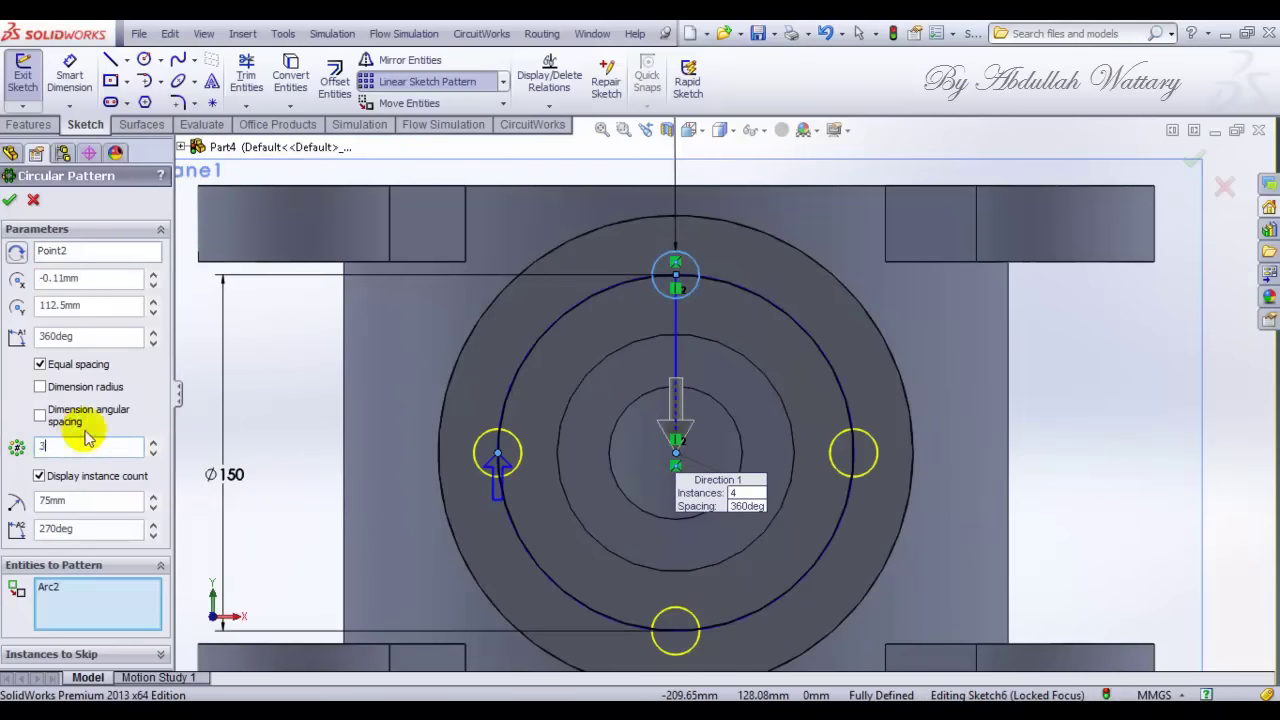
{"action": "type", "text": "3"}
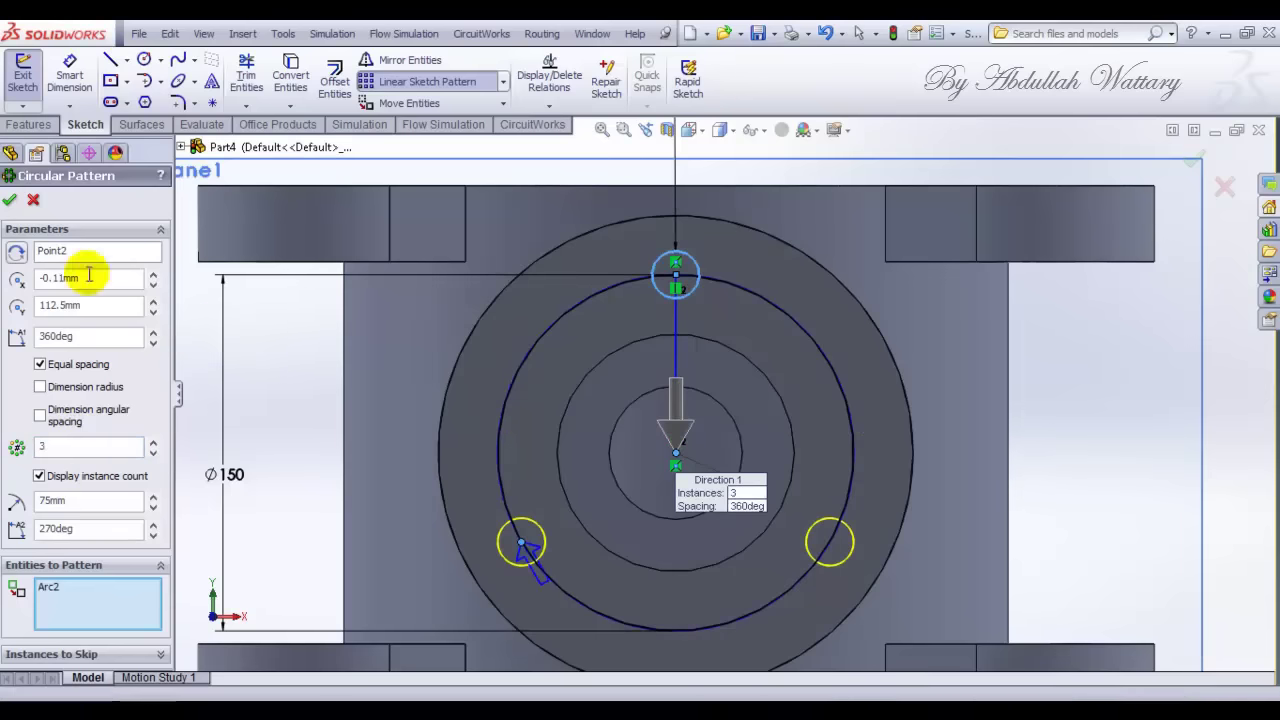
{"action": "left_click", "coordinate": [20, 201]}
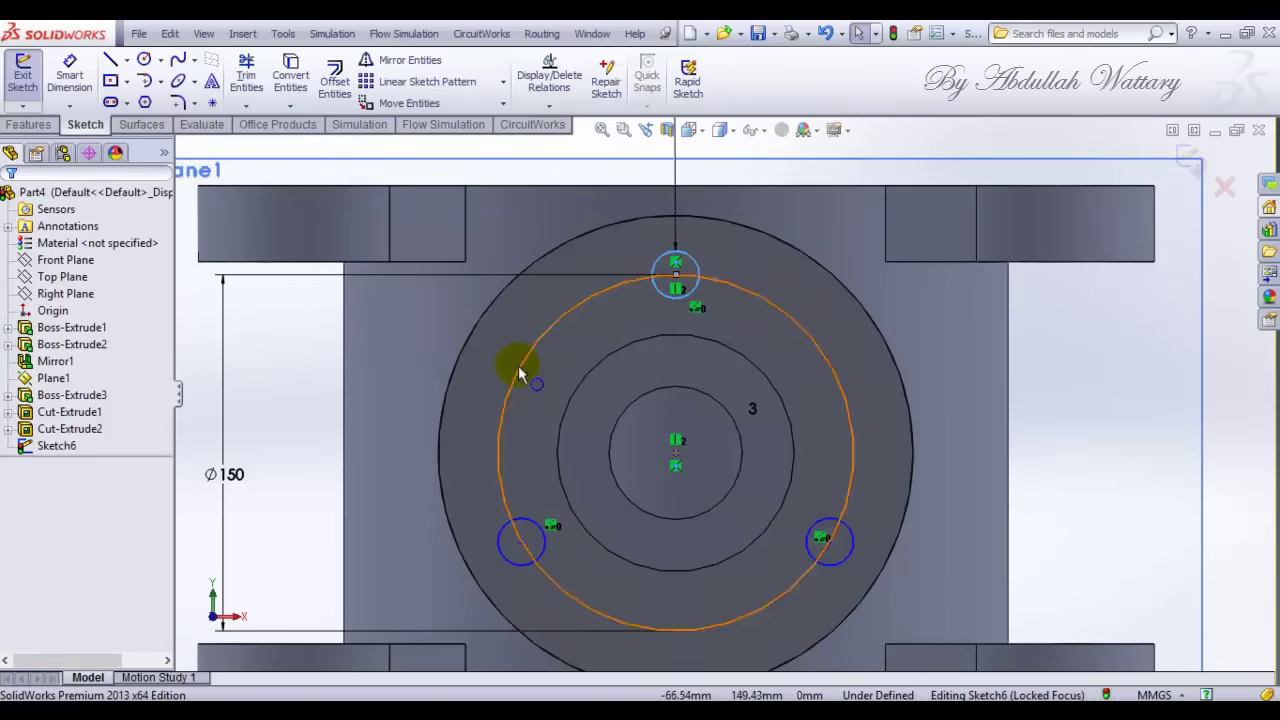
Step: Delete the Ø150 guide circle and switch to the isometric view
{"action": "left_click", "coordinate": [519, 374]}
{"action": "key", "text": "Delete"}
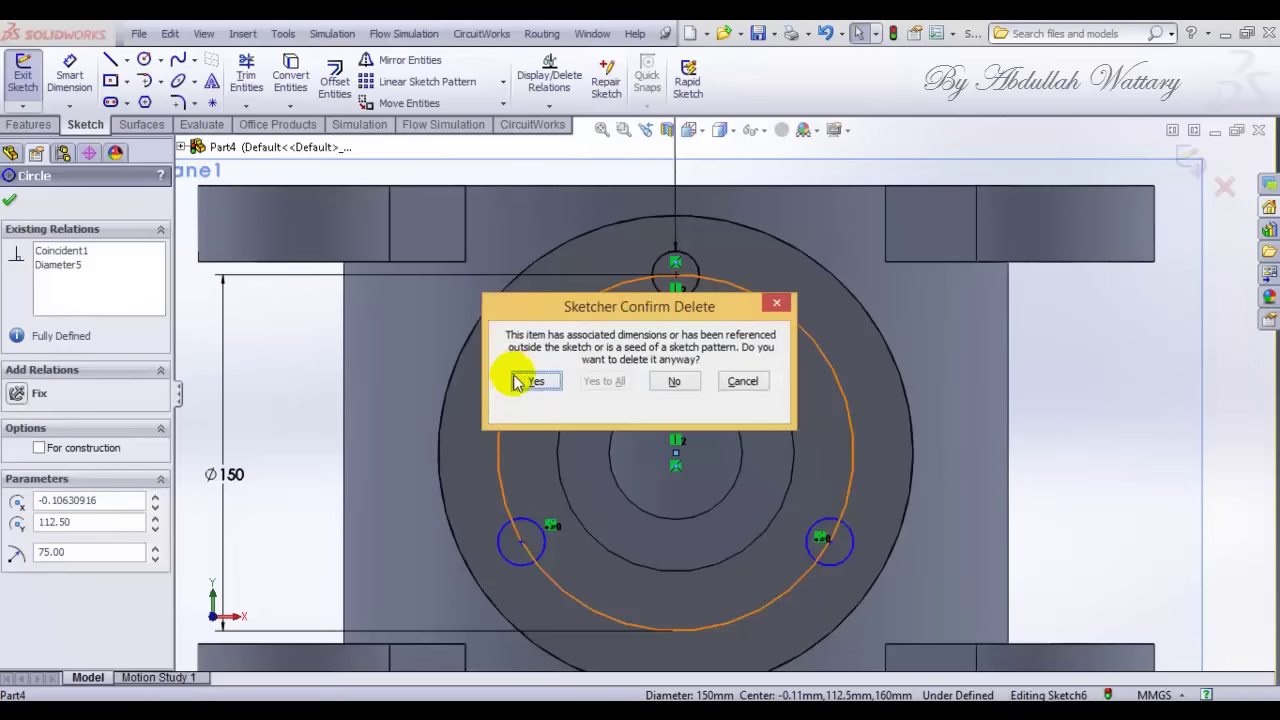
{"action": "left_click", "coordinate": [535, 381]}
{"action": "left_click", "coordinate": [689, 130]}
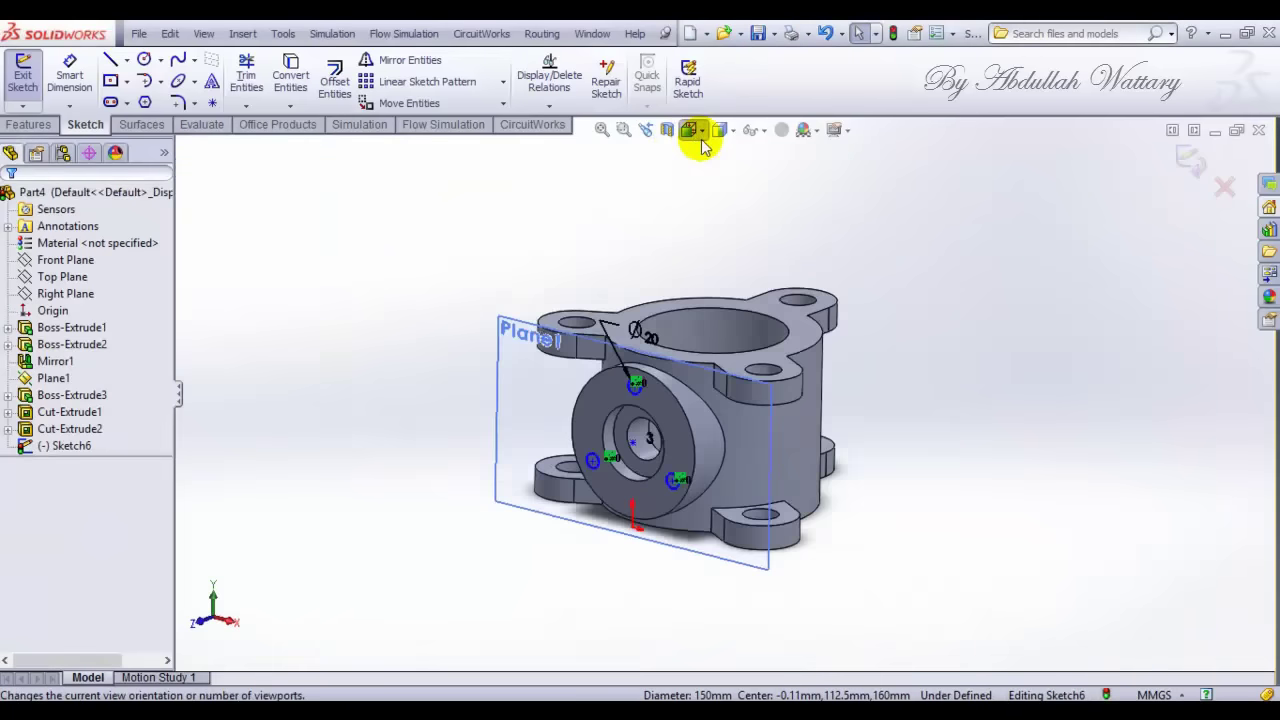
{"action": "left_click", "coordinate": [695, 132]}
{"action": "left_click", "coordinate": [766, 163]}
{"action": "left_click", "coordinate": [777, 180]}
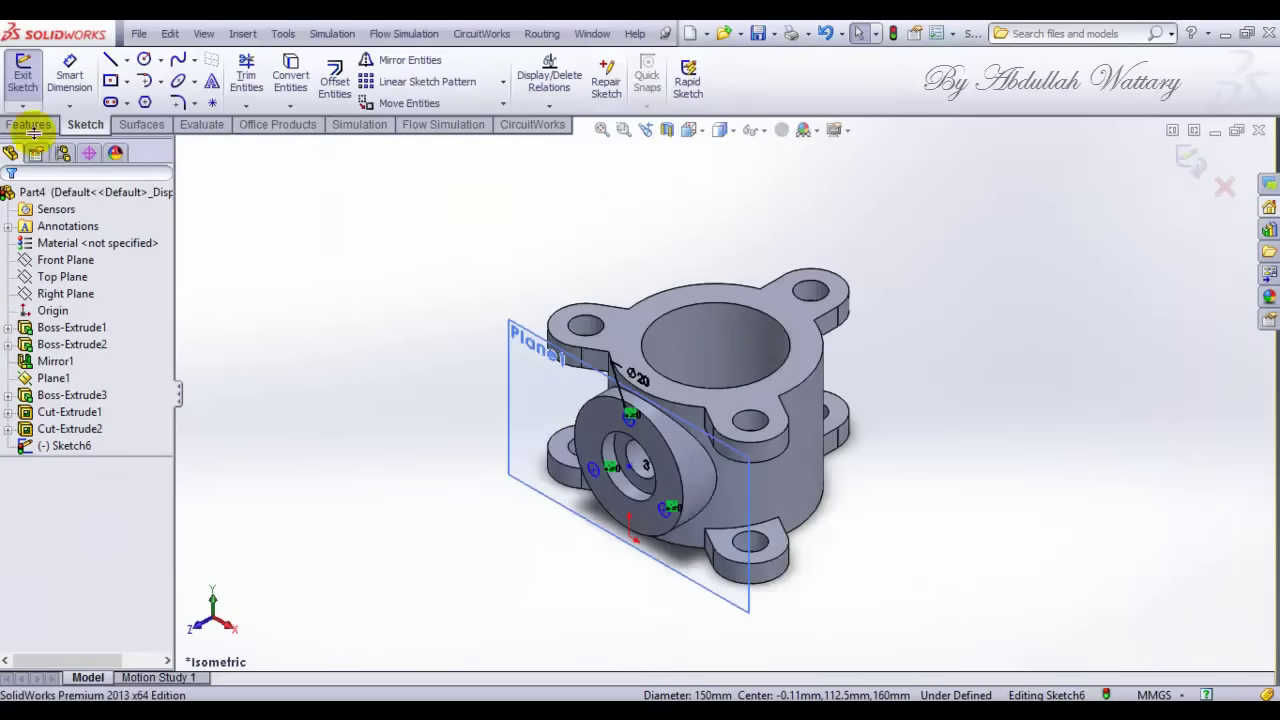
{"action": "left_click", "coordinate": [28, 124]}
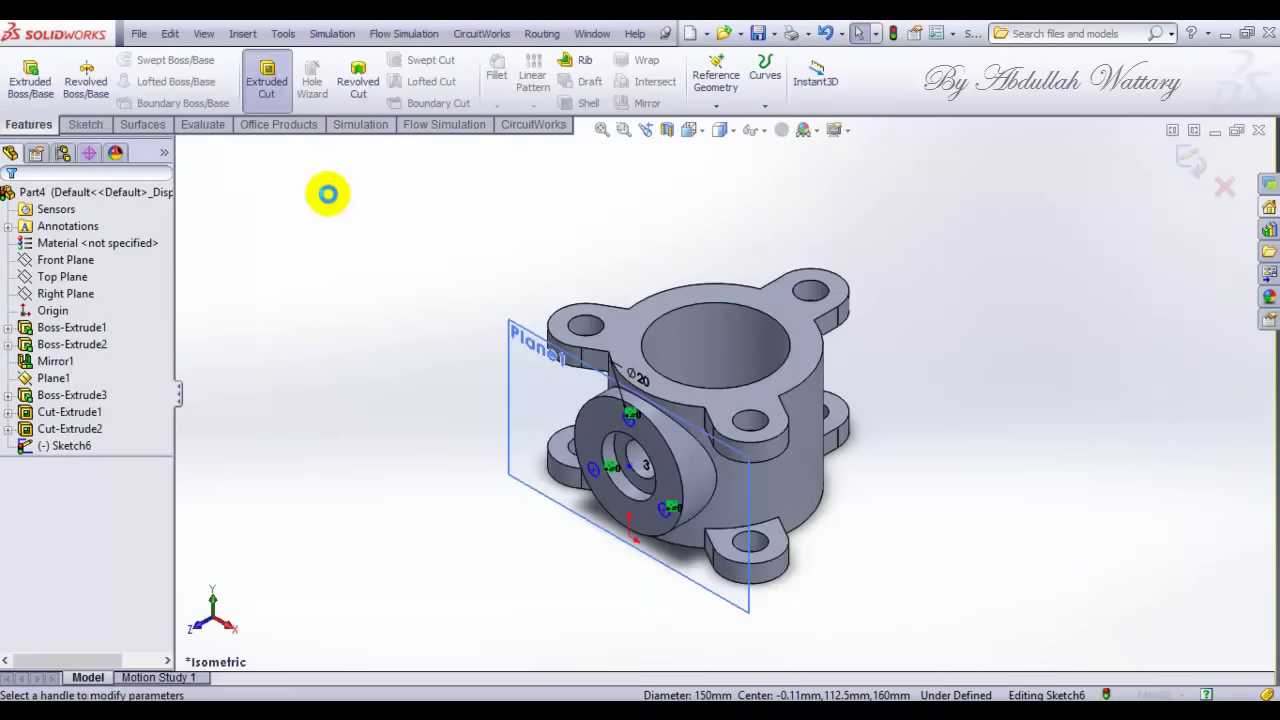
Step: Extrude-cut the three circles 1.5 mm deep into the boss face as Cut-Extrude3
{"action": "type", "text": "1.5"}
{"action": "key", "text": "Return"}
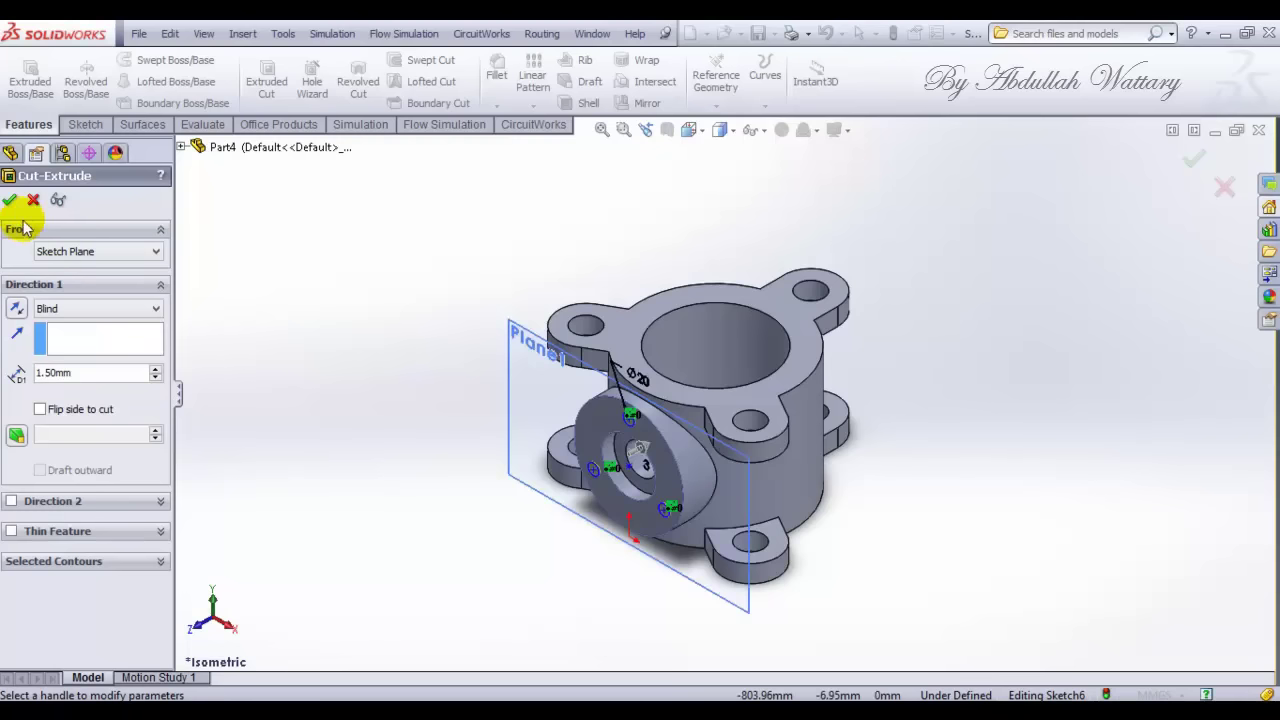
{"action": "left_click", "coordinate": [12, 204]}
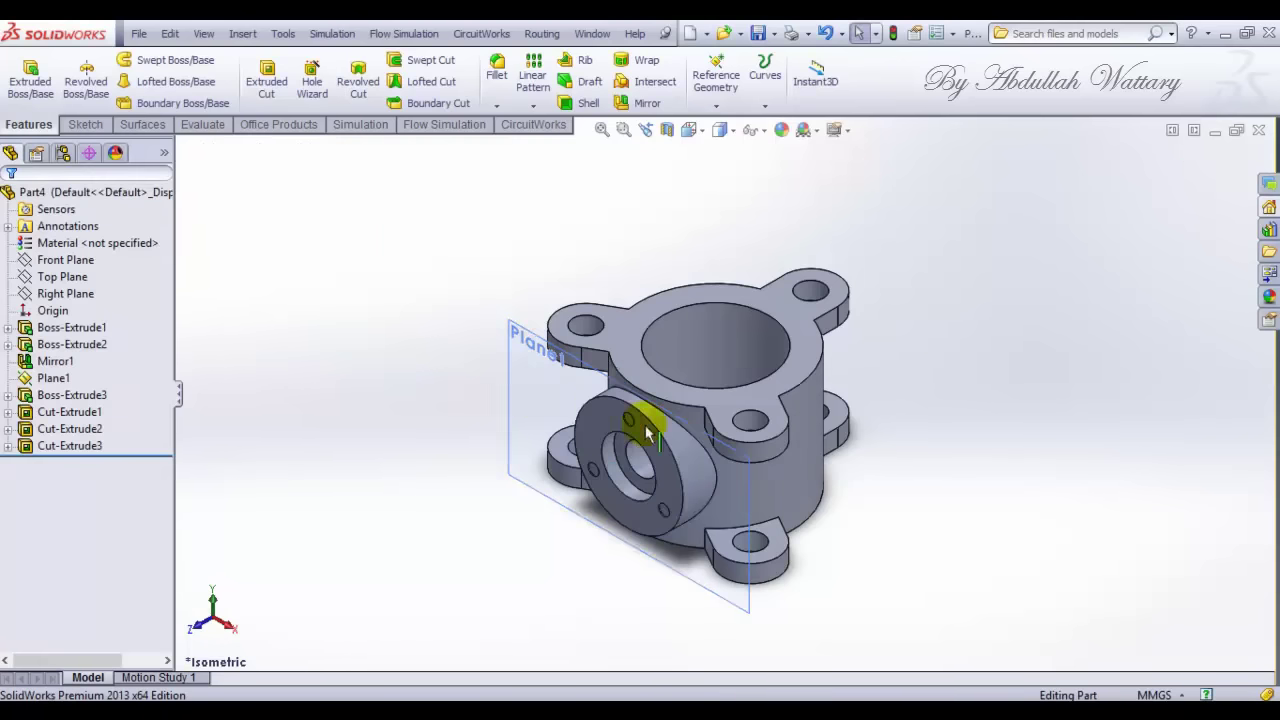
{"action": "scroll", "coordinate": [600, 430], "scroll_direction": "down", "scroll_amount": 4}
Step: Check the reference drawing, then fit the part and bring up Cut-Extrude3's options
{"action": "key", "text": "alt+Tab"}
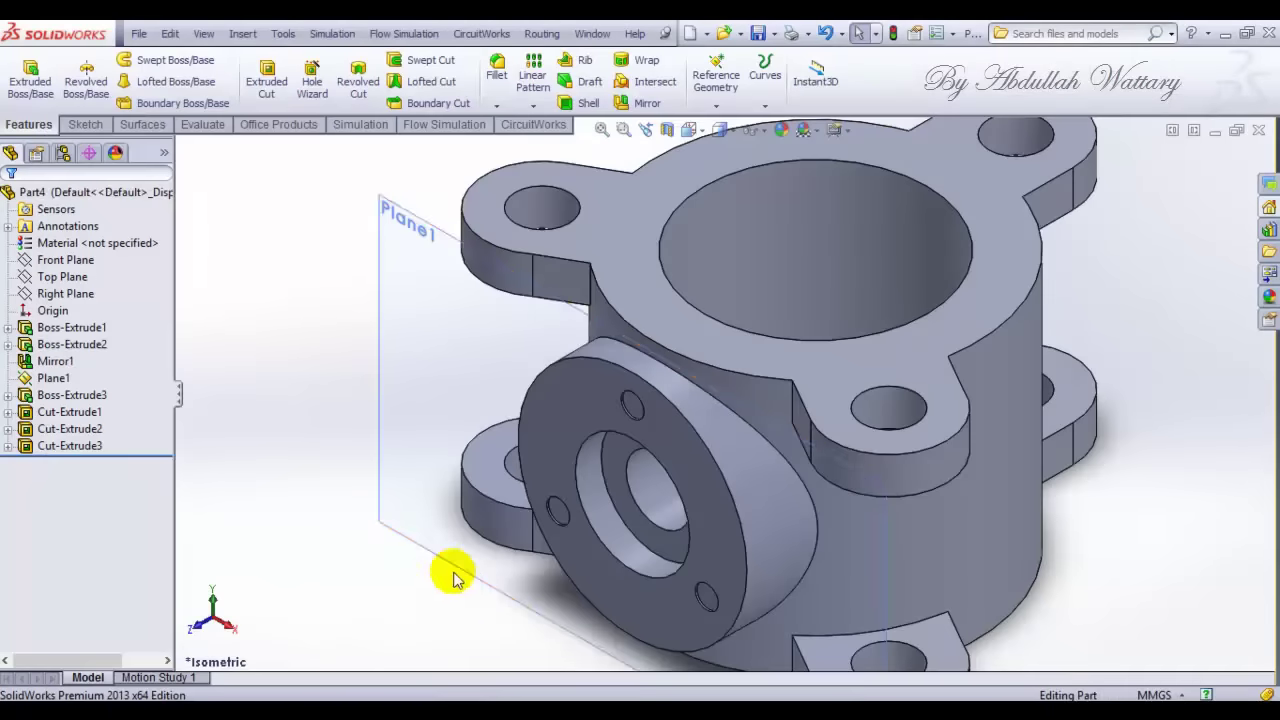
{"action": "key", "text": "f"}
{"action": "scroll", "coordinate": [676, 390], "scroll_direction": "down", "scroll_amount": 2}
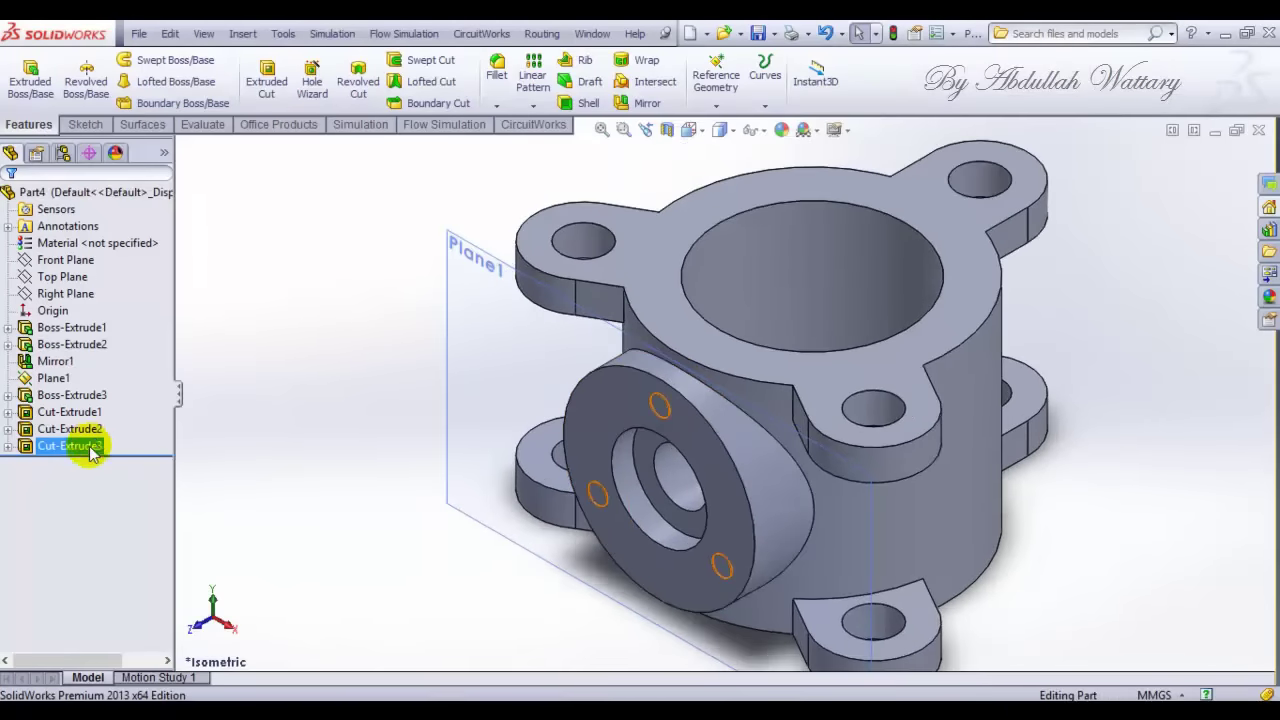
{"action": "right_click", "coordinate": [90, 450]}
Step: Open Cut-Extrude3's Sketch6 for editing from the feature tree
{"action": "left_click", "coordinate": [107, 325]}
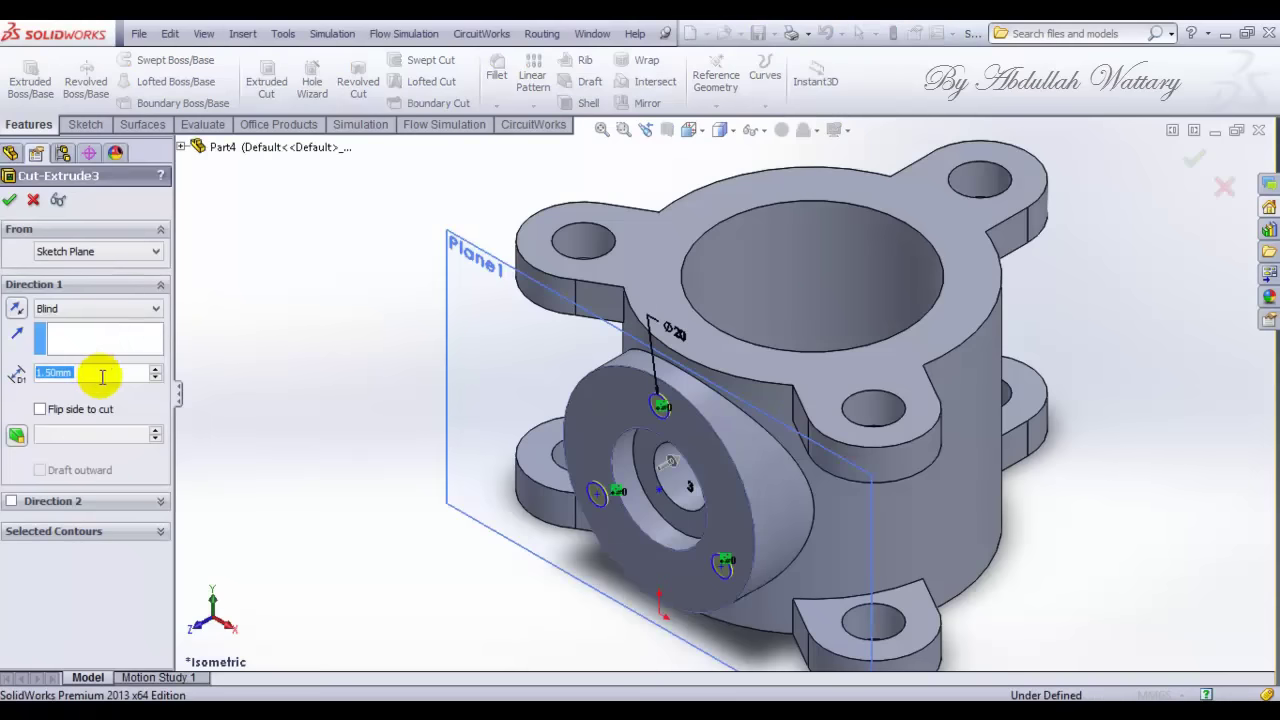
{"action": "left_click", "coordinate": [680, 340]}
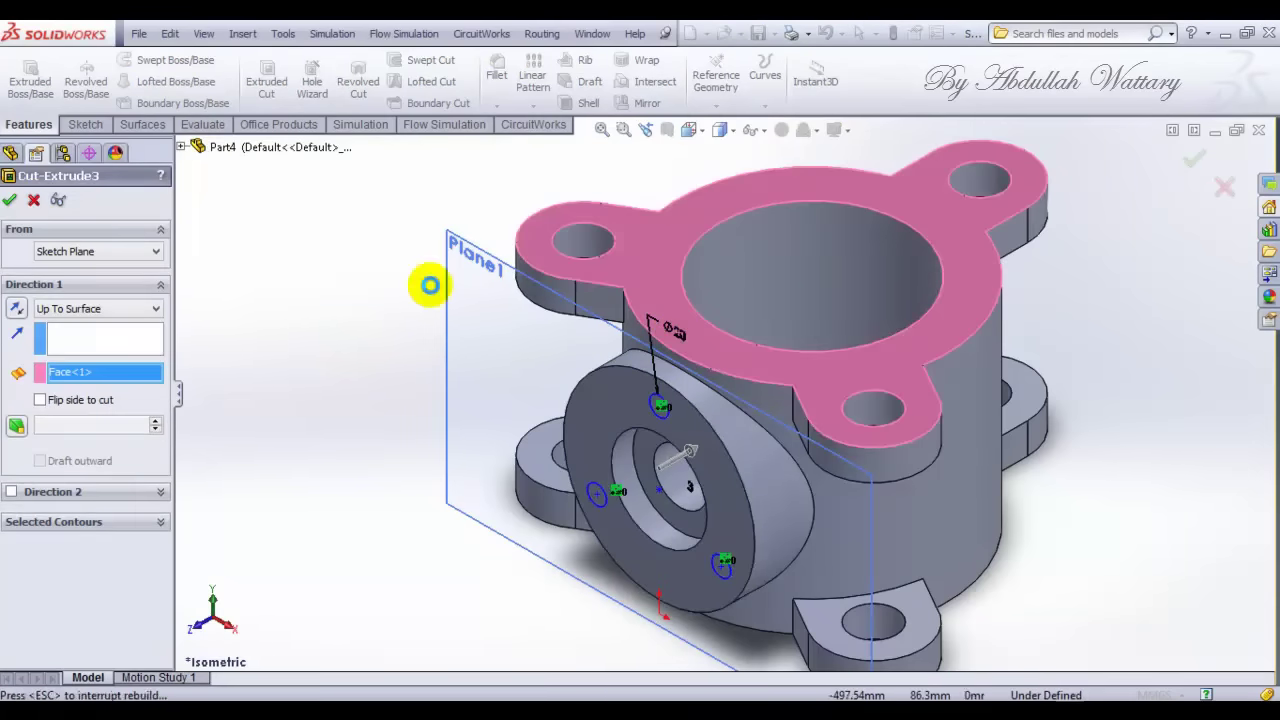
{"action": "scroll", "coordinate": [676, 337], "scroll_direction": "down", "scroll_amount": 5}
{"action": "left_click", "coordinate": [50, 446]}
{"action": "left_click", "coordinate": [8, 447]}
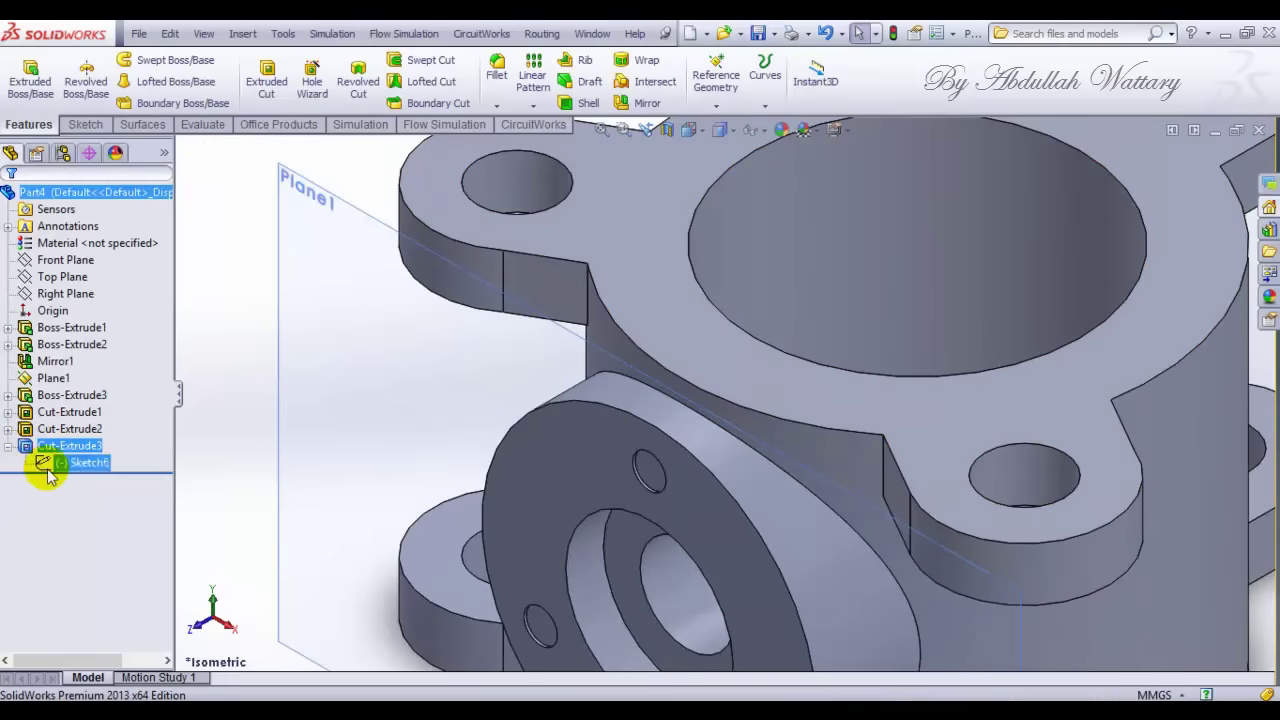
{"action": "right_click", "coordinate": [60, 464]}
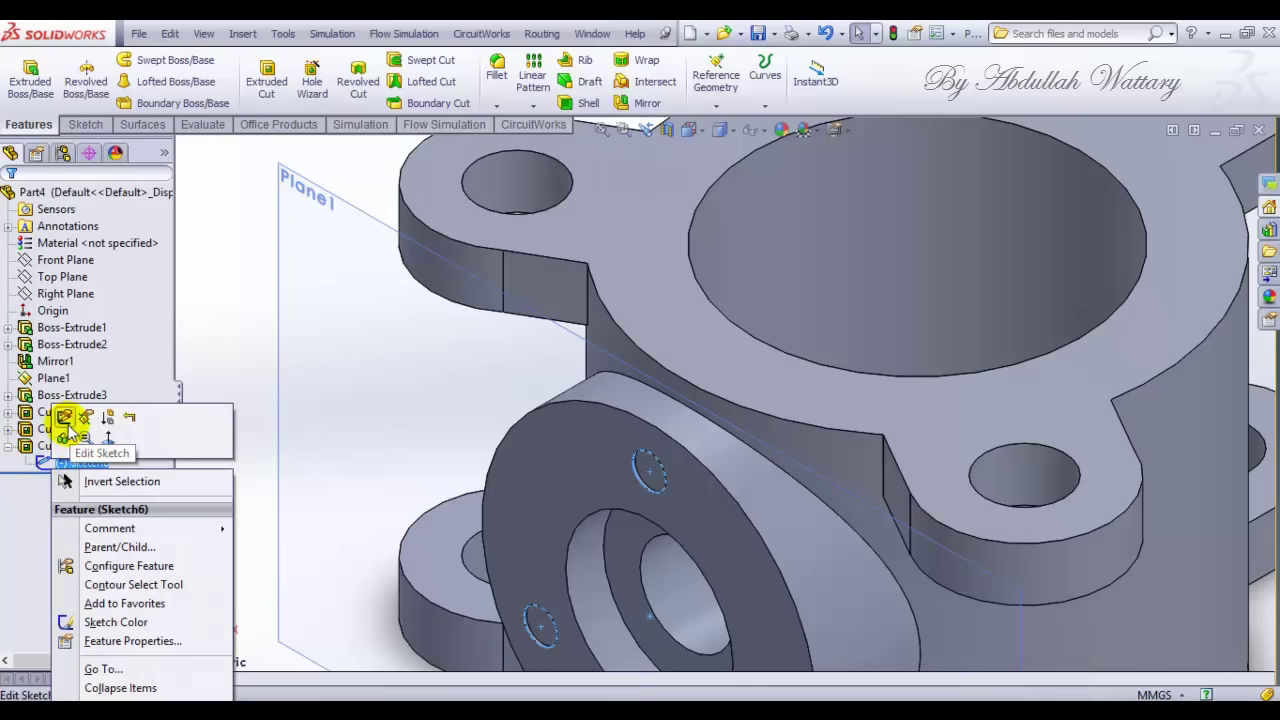
{"action": "left_click", "coordinate": [64, 418]}
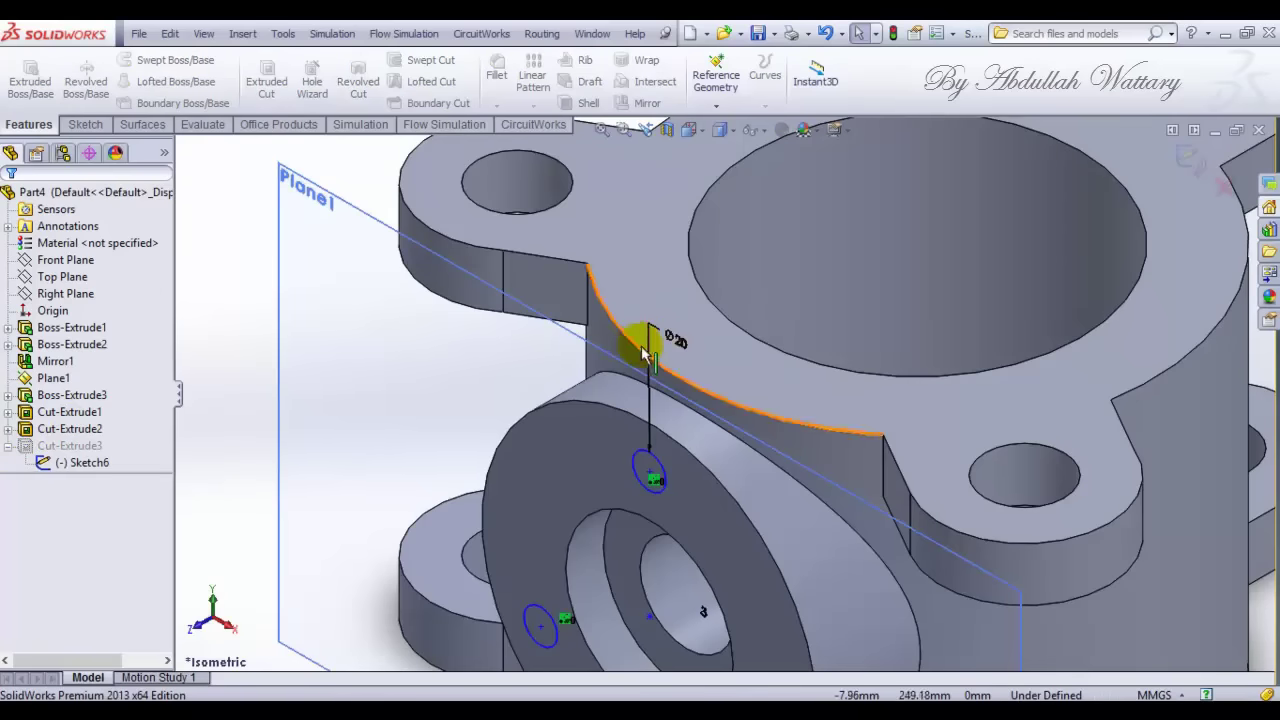
Step: Set the hole circle's diameter dimension to Ø20 mm
{"action": "double_click", "coordinate": [676, 340]}
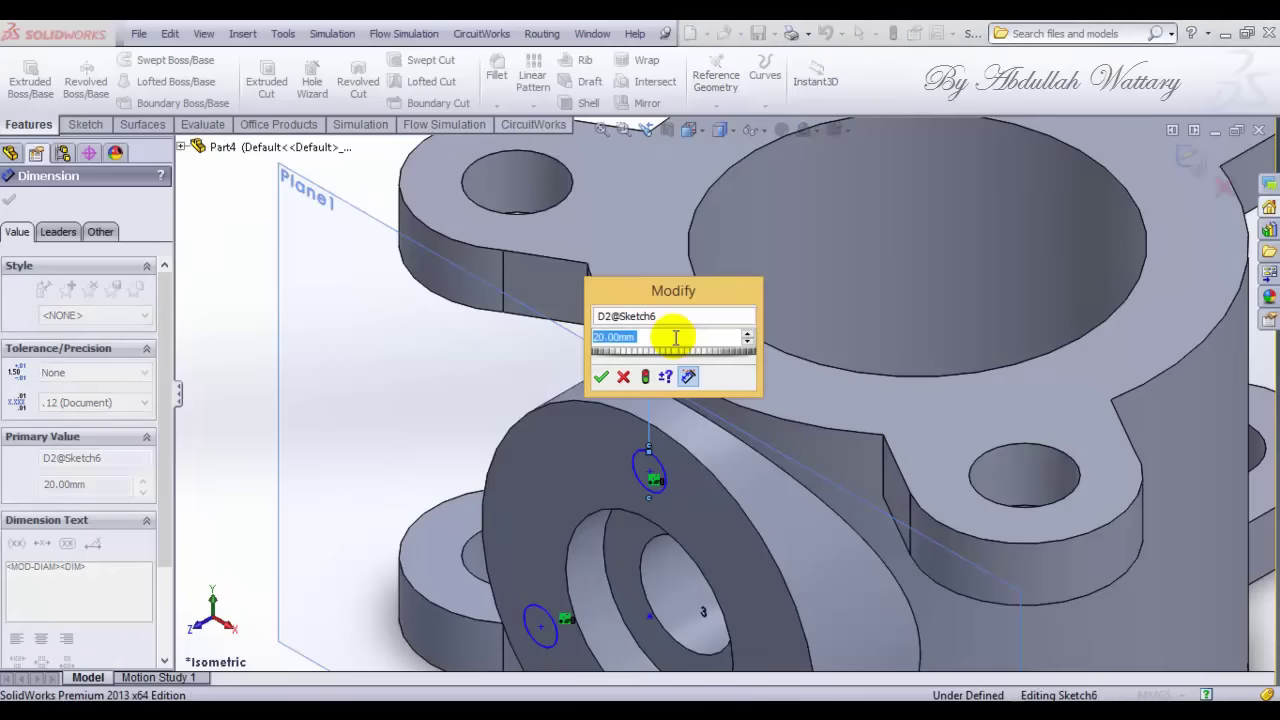
{"action": "type", "text": "1.5"}
{"action": "key", "text": "Return"}
{"action": "scroll", "coordinate": [670, 455], "scroll_direction": "down", "scroll_amount": 2}
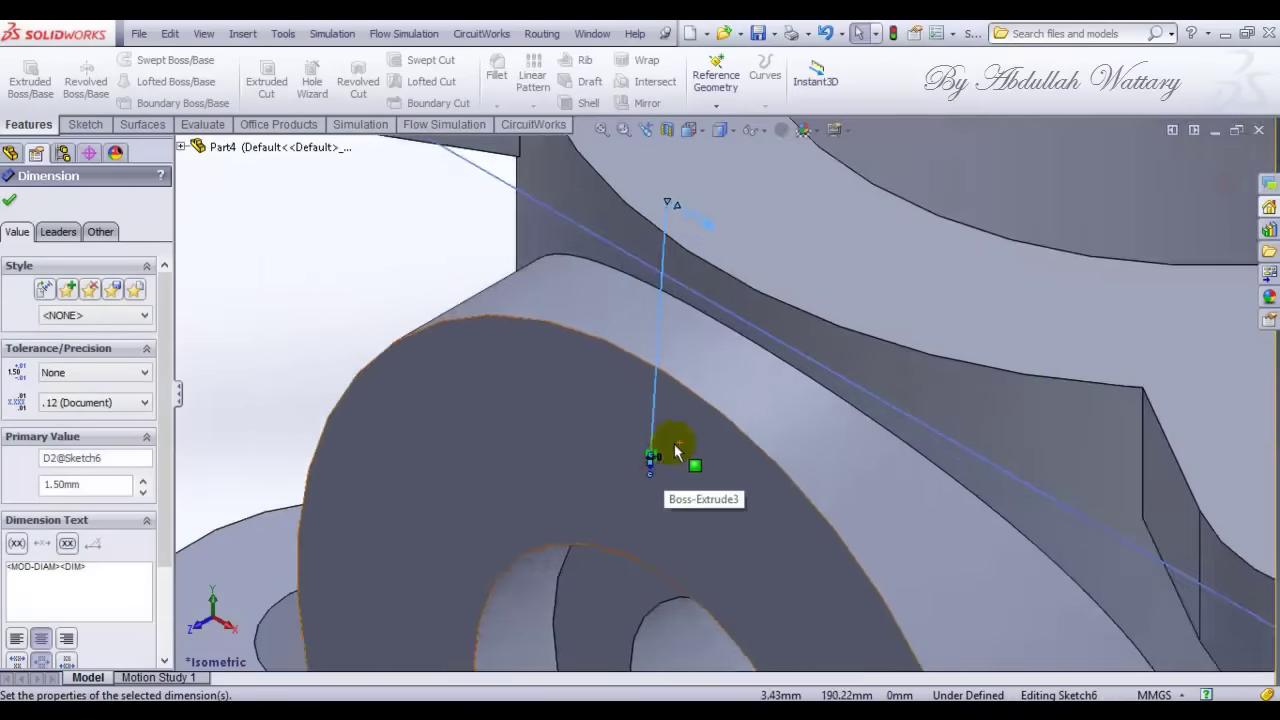
{"action": "scroll", "coordinate": [680, 457], "scroll_direction": "down", "scroll_amount": 2}
{"action": "scroll", "coordinate": [663, 474], "scroll_direction": "up", "scroll_amount": 2}
{"action": "scroll", "coordinate": [670, 480], "scroll_direction": "up", "scroll_amount": 2}
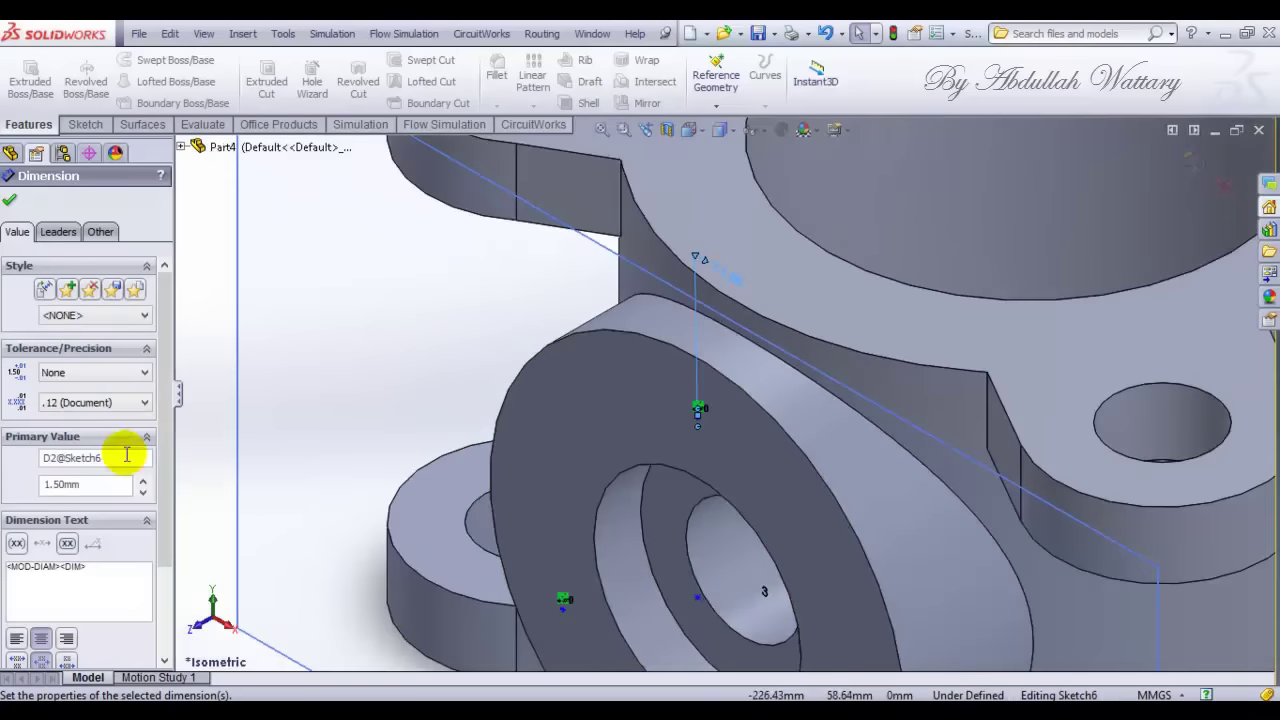
{"action": "left_click_drag", "start_coordinate": [94, 486], "coordinate": [42, 484]}
{"action": "type", "text": "20"}
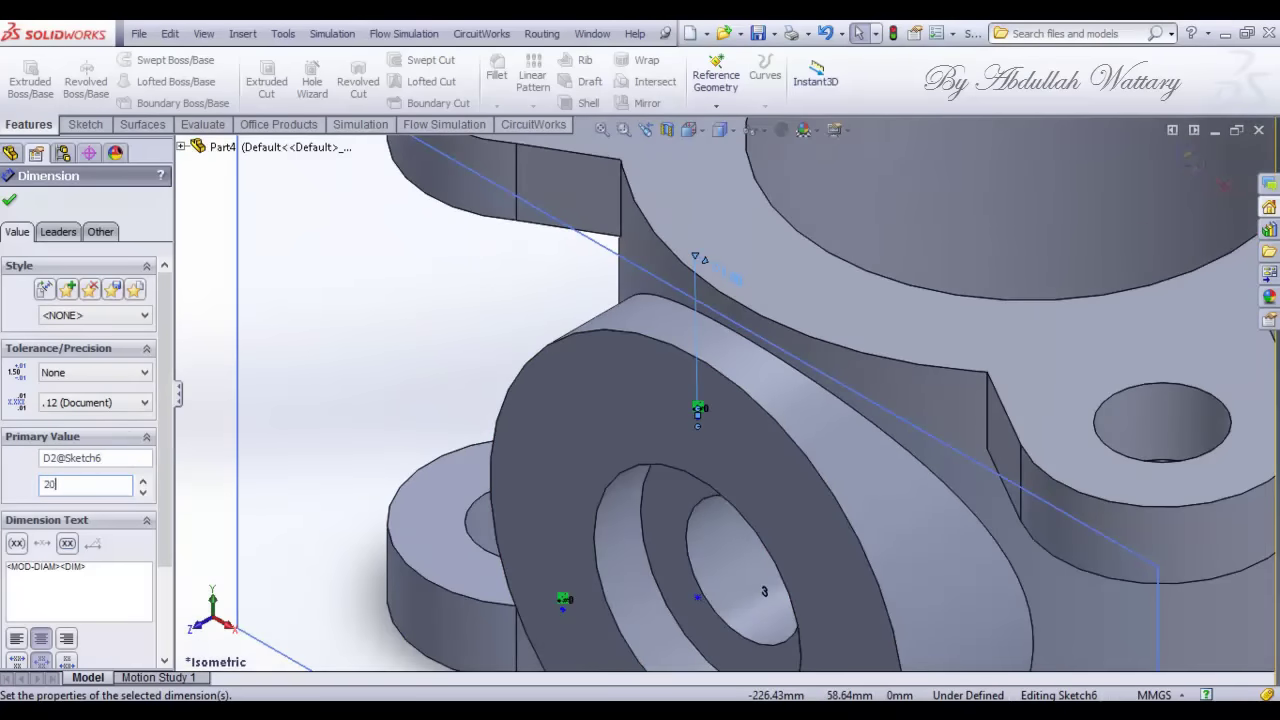
{"action": "key", "text": "Return"}
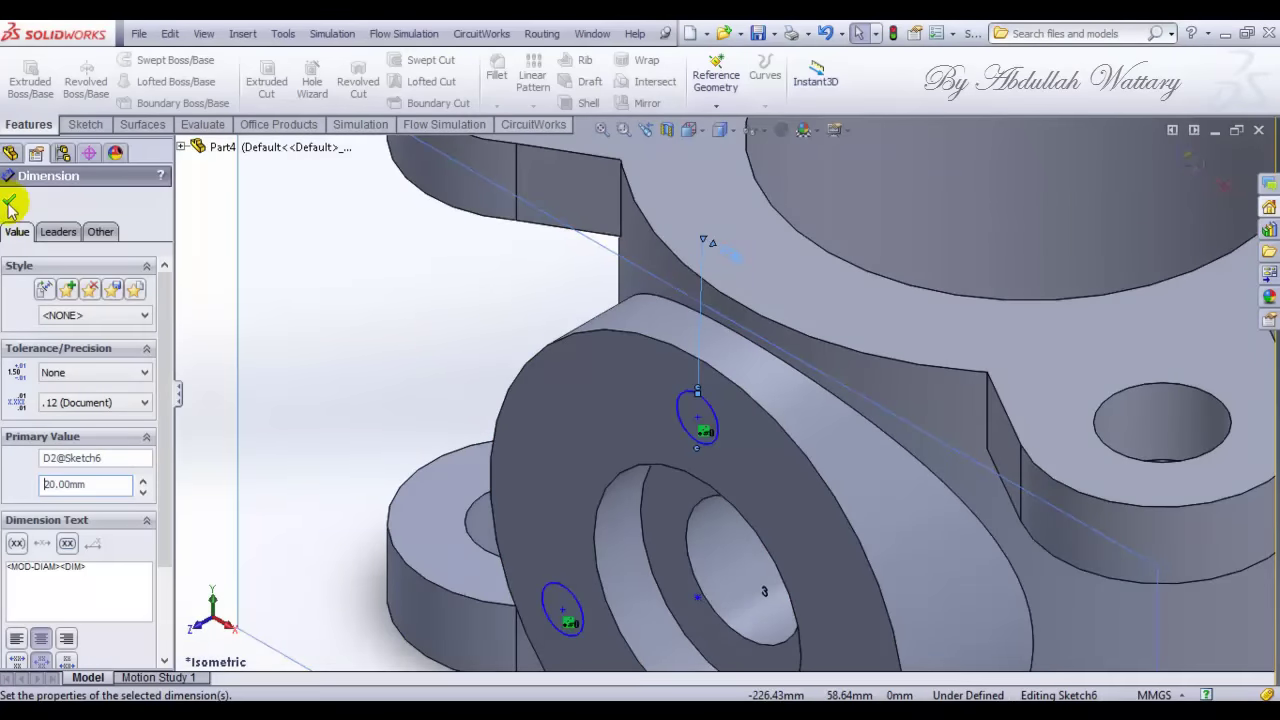
{"action": "left_click", "coordinate": [9, 201]}
{"action": "scroll", "coordinate": [491, 345], "scroll_direction": "up", "scroll_amount": 3}
{"action": "scroll", "coordinate": [513, 360], "scroll_direction": "up", "scroll_amount": 1}
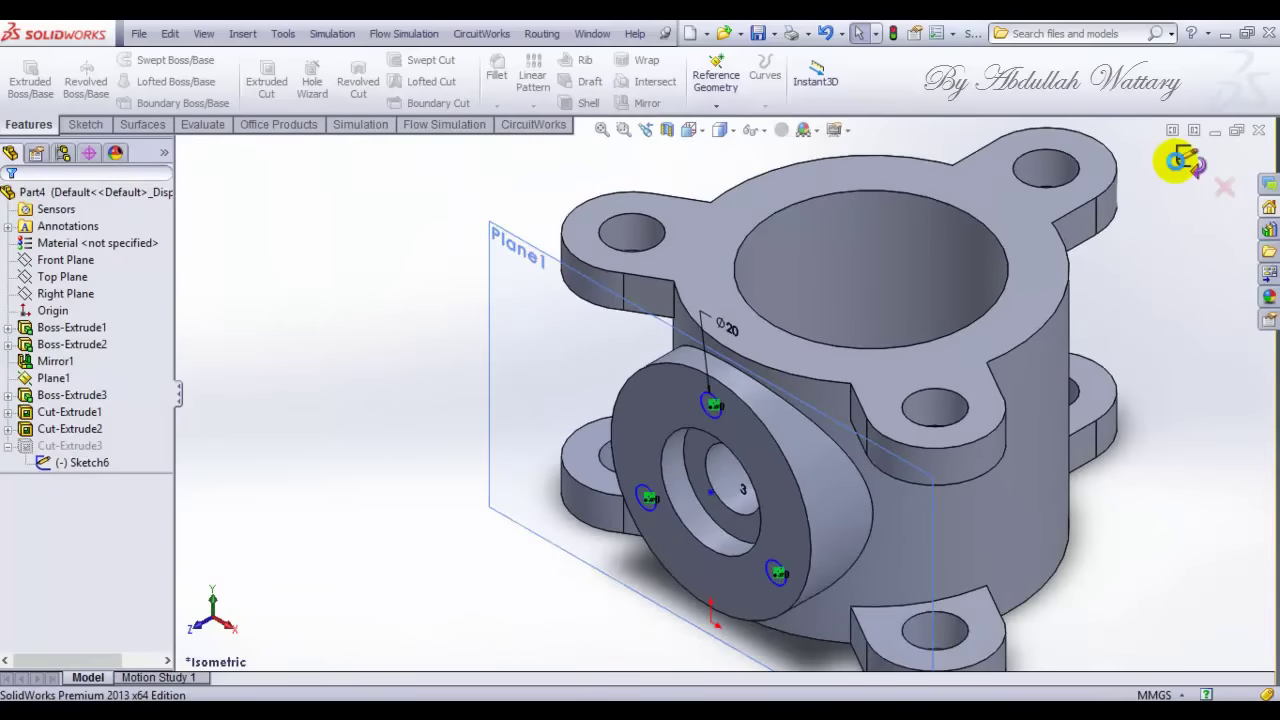
Step: Exit Sketch6 and hide Plane1
{"action": "left_click", "coordinate": [1180, 160]}
{"action": "right_click", "coordinate": [530, 308]}
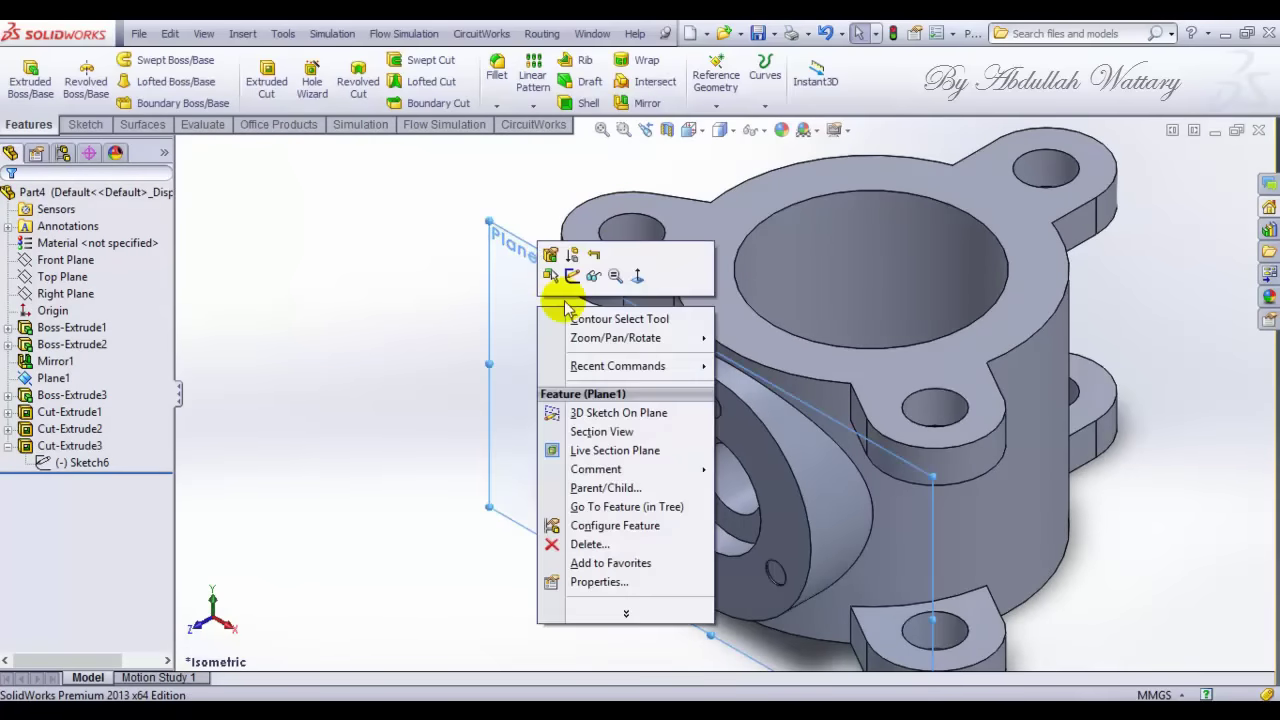
{"action": "left_click", "coordinate": [593, 278]}
{"action": "scroll", "coordinate": [615, 375], "scroll_direction": "up", "scroll_amount": 3}
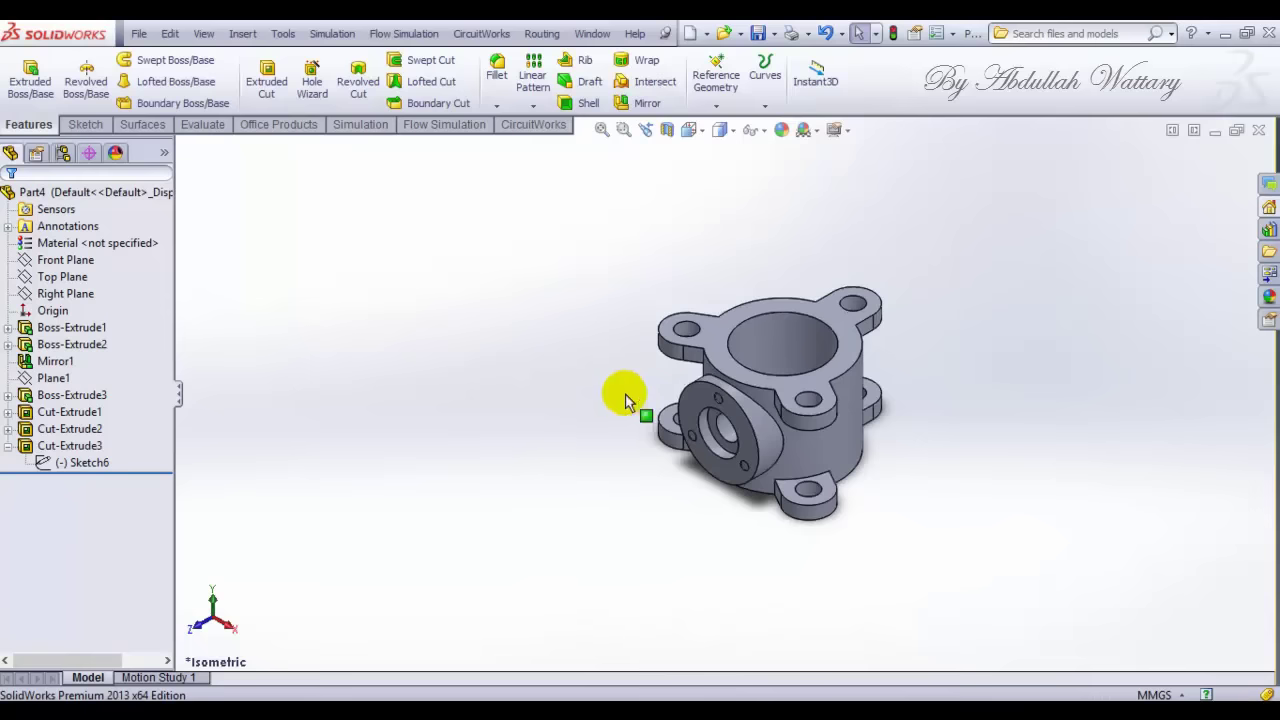
{"action": "scroll", "coordinate": [971, 363], "scroll_direction": "down", "scroll_amount": 2}
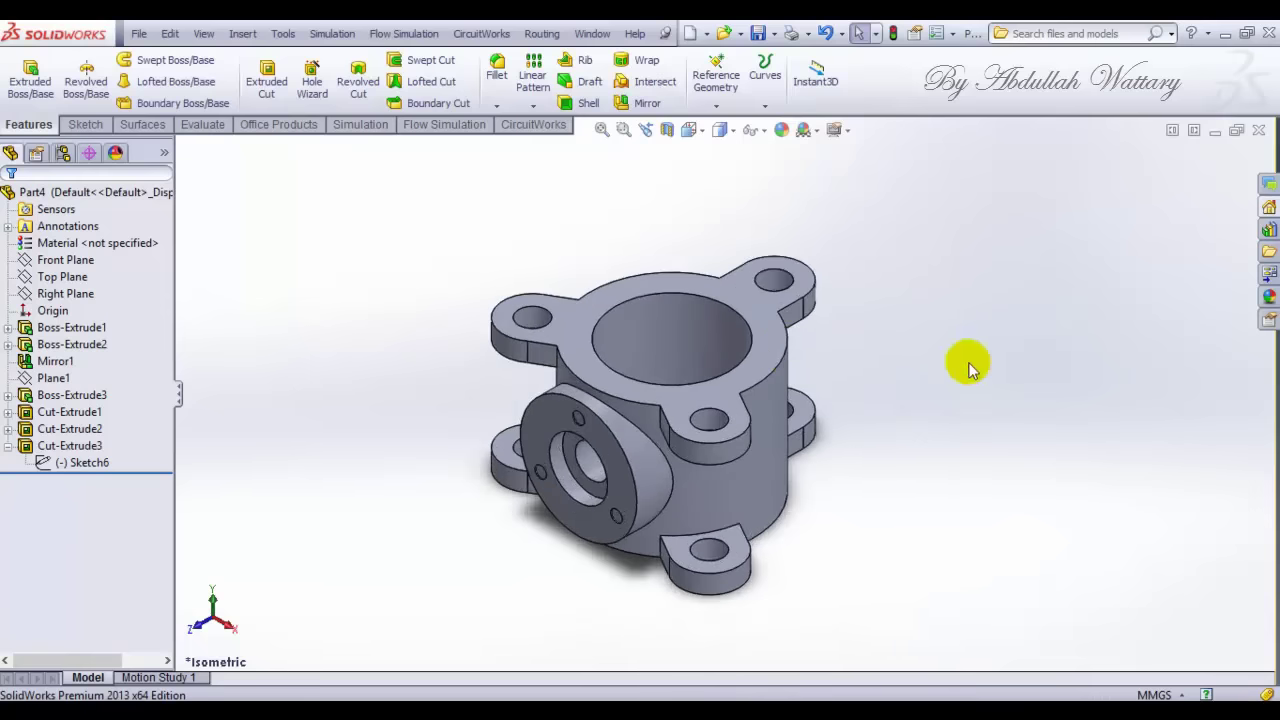
Step: Change the Cut-Extrude3 depth to 20 mm
{"action": "right_click", "coordinate": [60, 445]}
{"action": "left_click", "coordinate": [79, 325]}
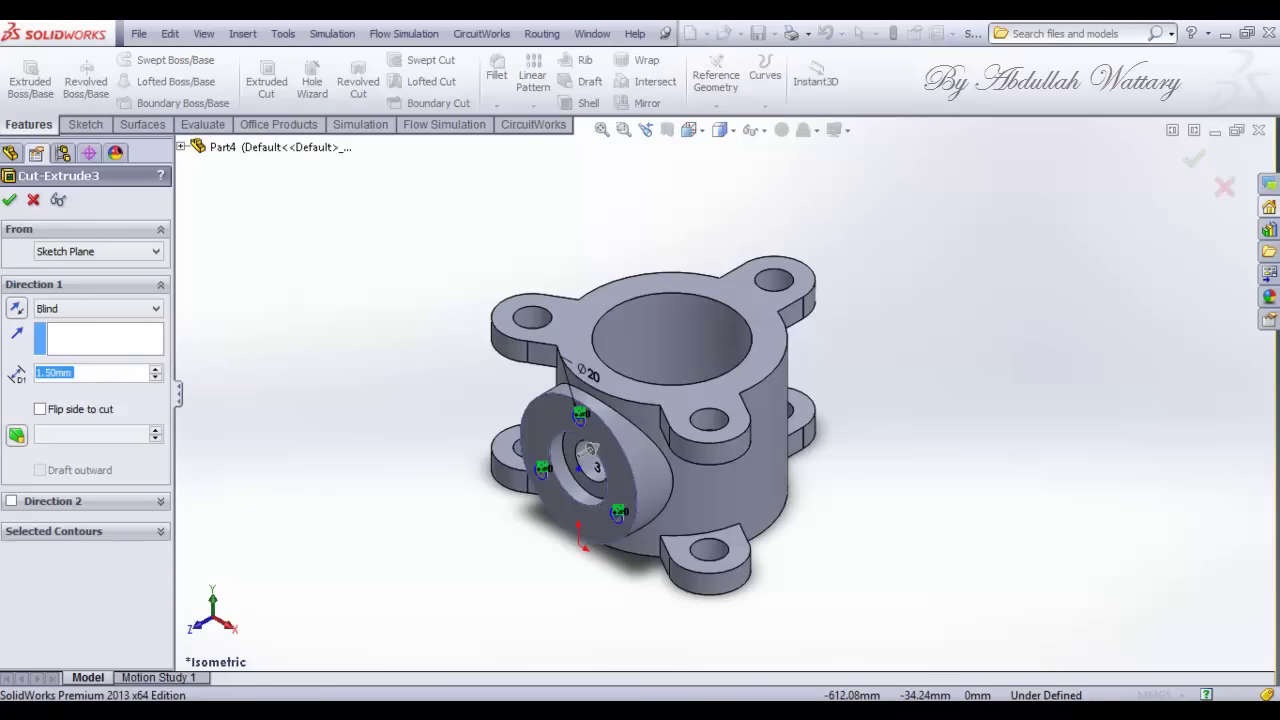
{"action": "type", "text": "20"}
{"action": "key", "text": "Return"}
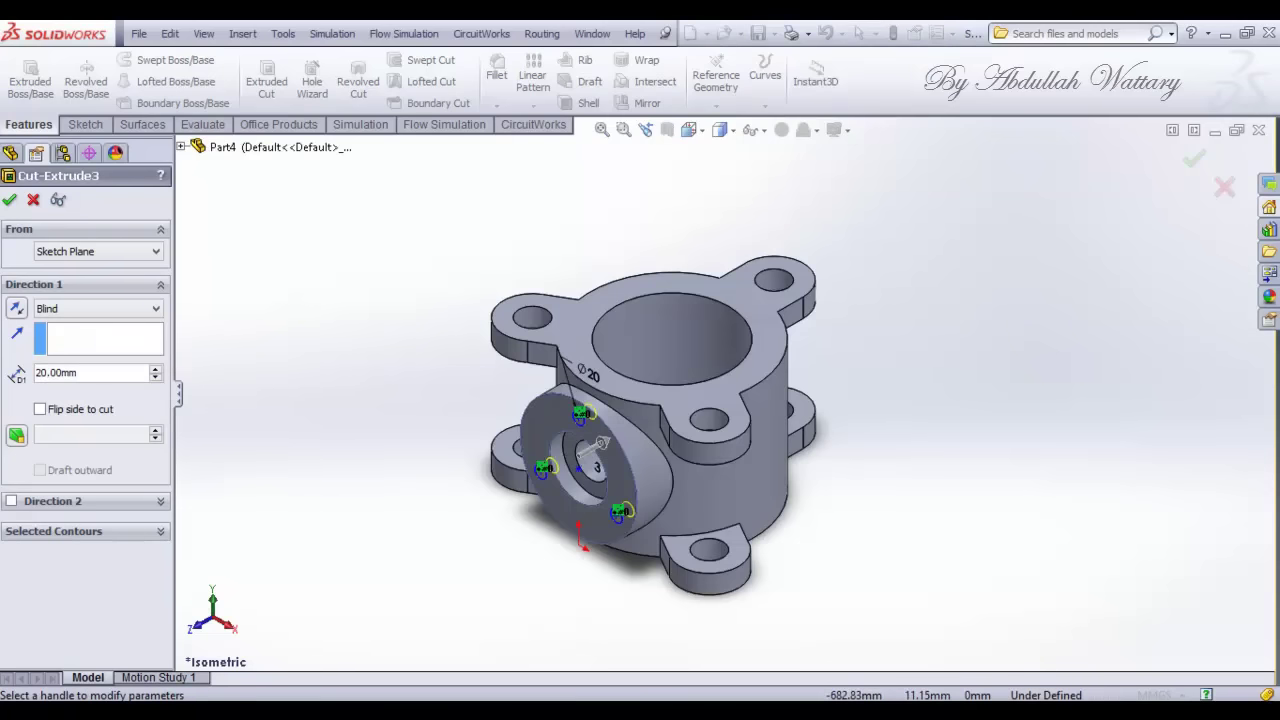
{"action": "left_click", "coordinate": [8, 199]}
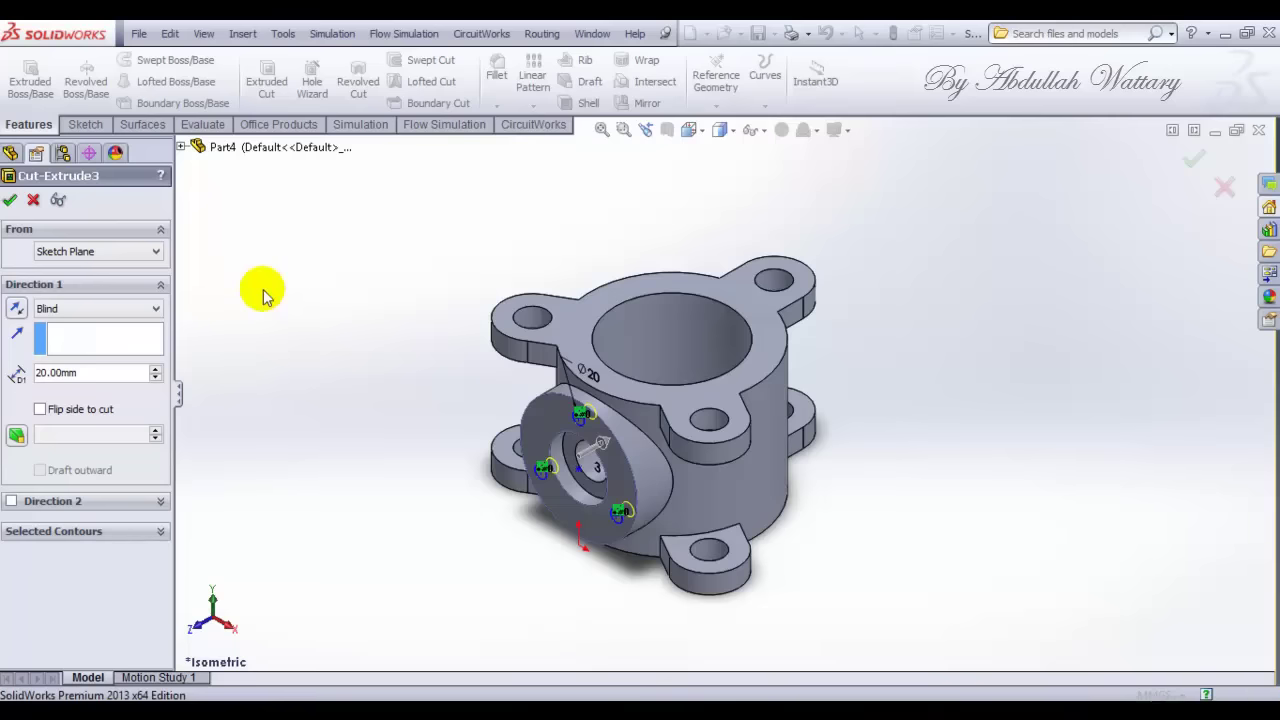
{"action": "scroll", "coordinate": [786, 332], "scroll_direction": "up", "scroll_amount": 2}
{"action": "scroll", "coordinate": [786, 332], "scroll_direction": "up", "scroll_amount": 2}
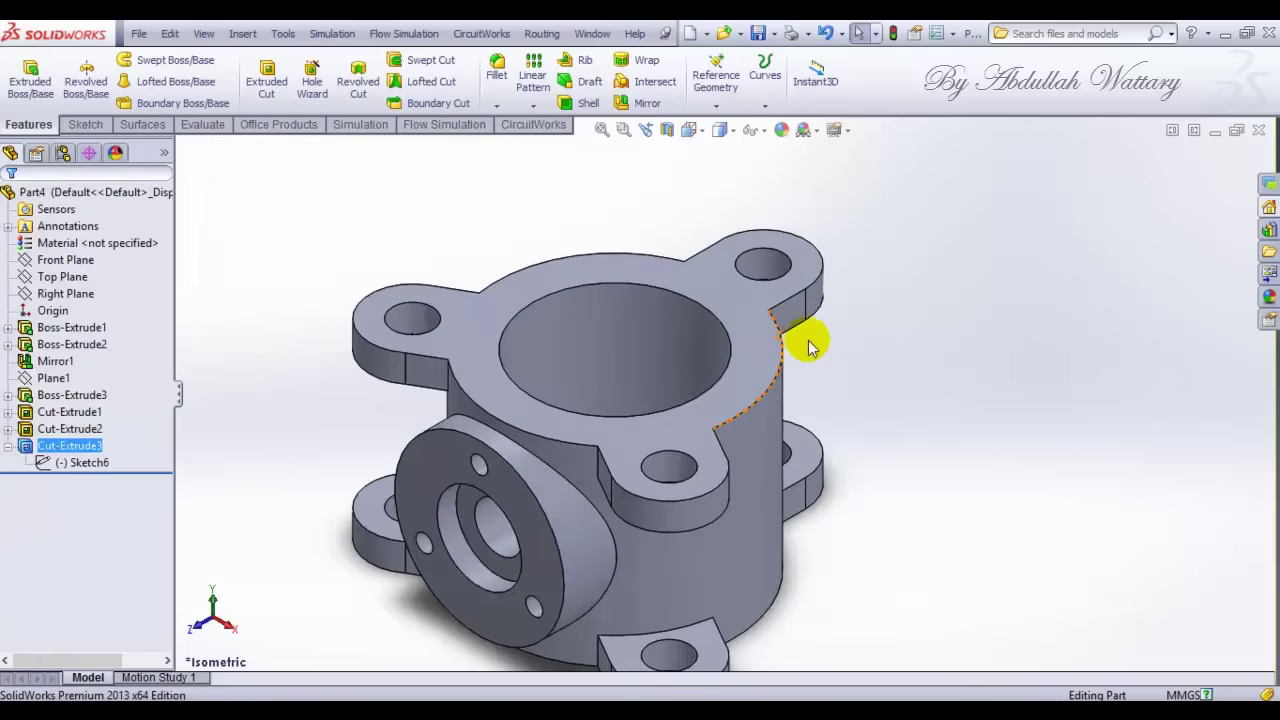
Step: Orbit the model, snap it to isometric, and glance at the reference drawing
{"action": "right_click", "coordinate": [811, 343]}
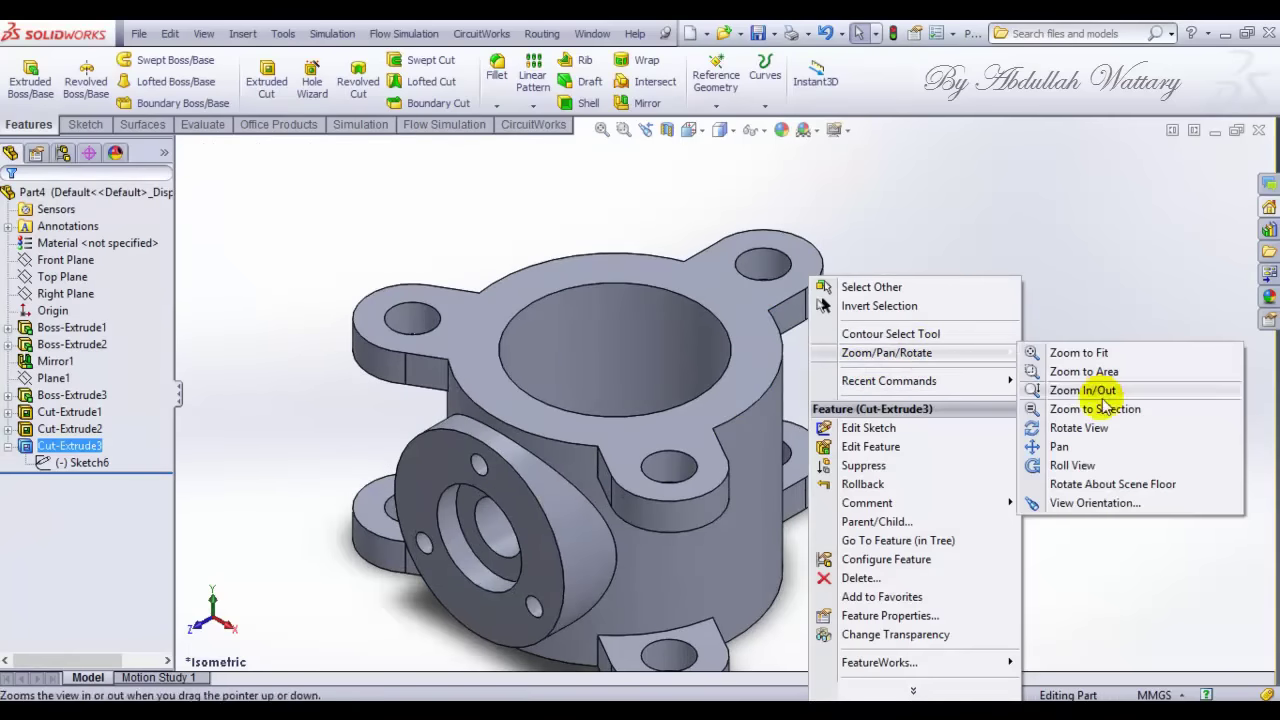
{"action": "left_click", "coordinate": [1080, 428]}
{"action": "mouse_move", "coordinate": [974, 494]}
{"action": "left_mouse_down"}
{"action": "mouse_move", "coordinate": [1119, 451]}
{"action": "mouse_move", "coordinate": [1077, 466]}
{"action": "left_mouse_up"}
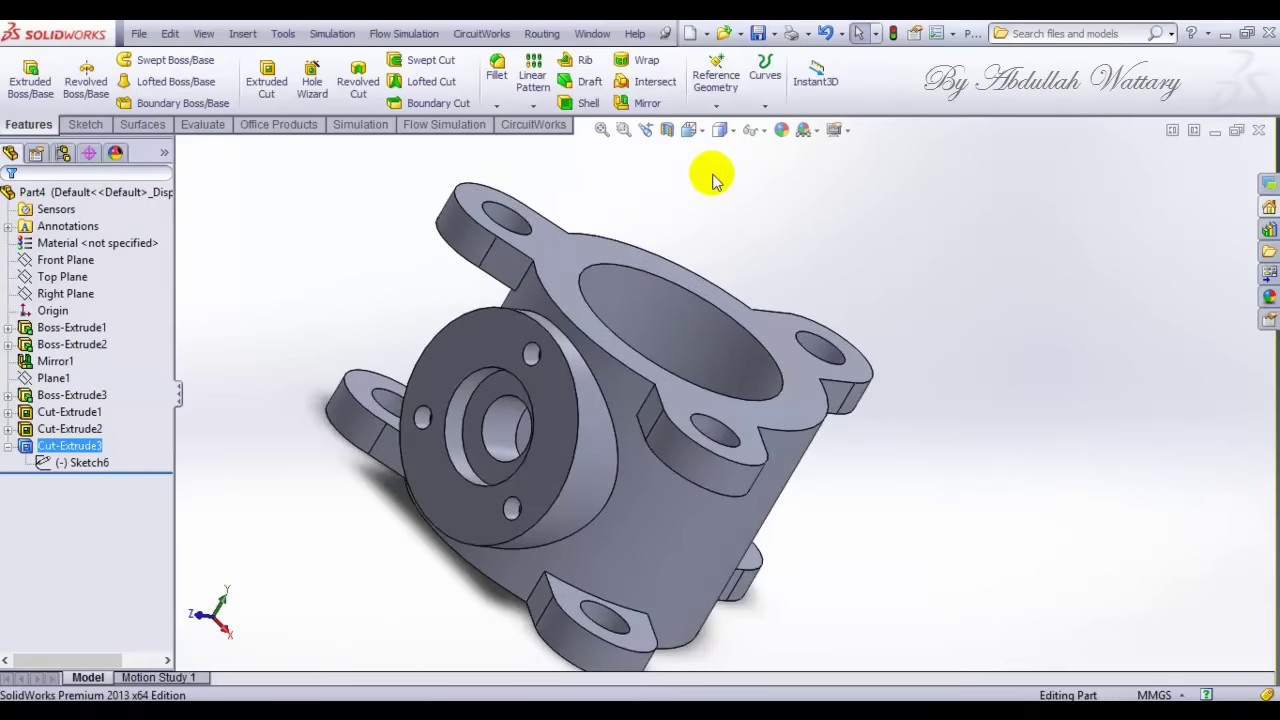
{"action": "left_click", "coordinate": [704, 134]}
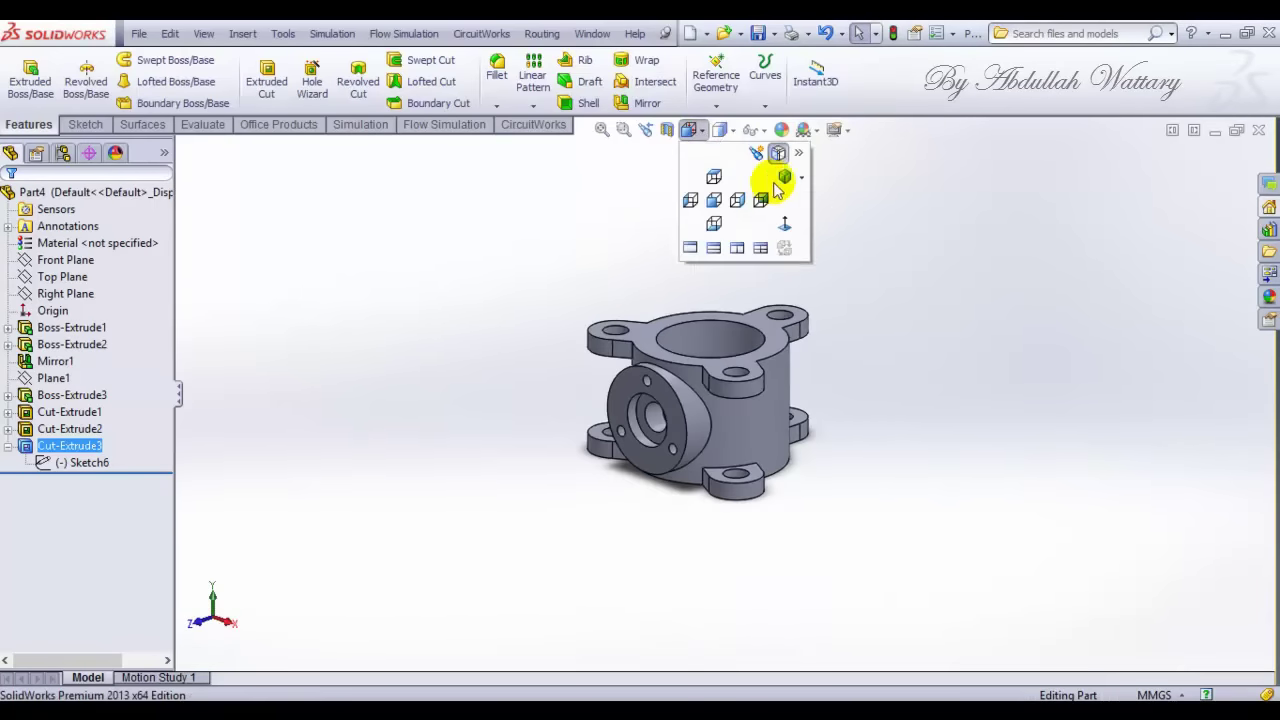
{"action": "left_click", "coordinate": [771, 182]}
{"action": "key", "text": "alt+Tab"}
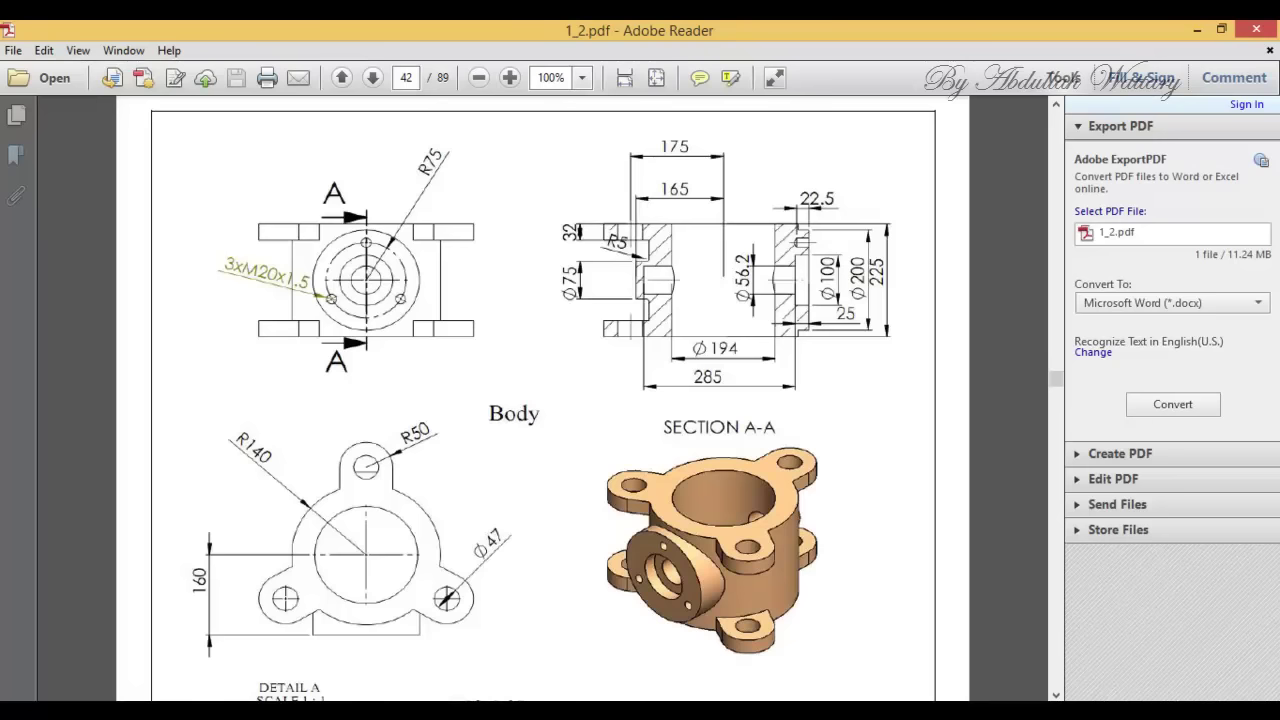
{"action": "key", "text": "alt+Tab"}
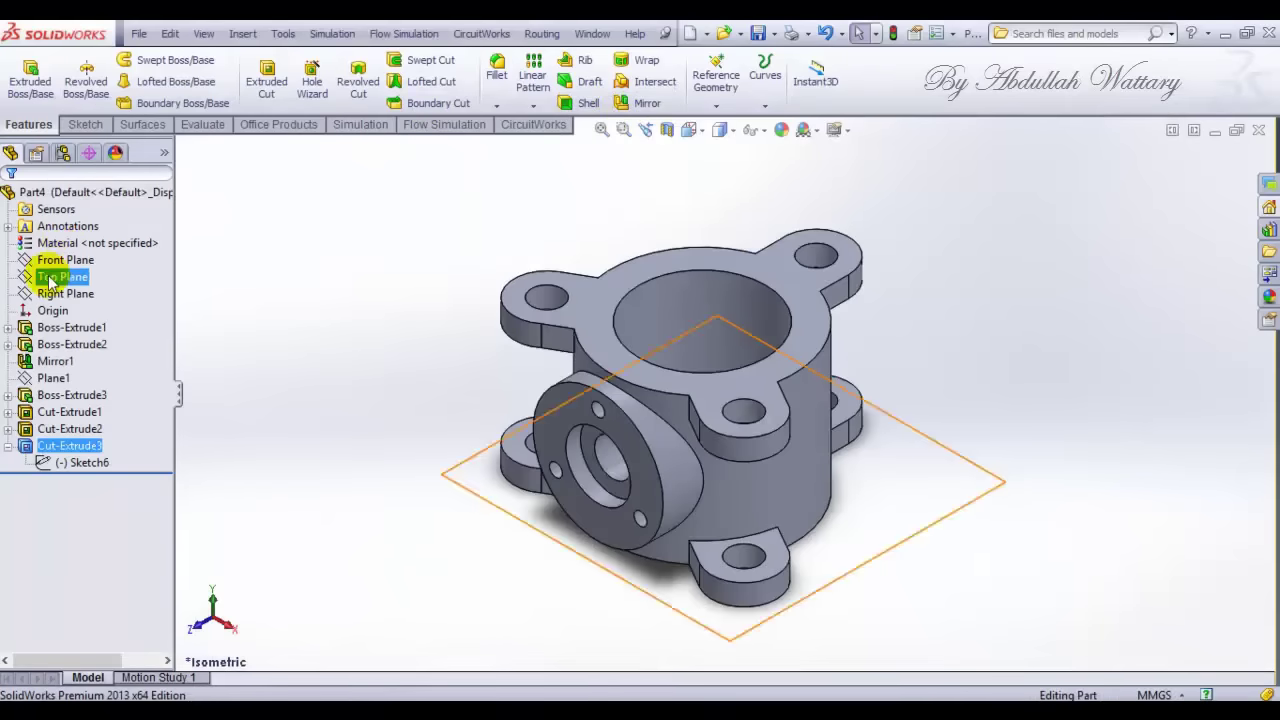
Step: Create flipped Plane2 offset 175 mm from the Front Plane and open Sketch7 on it
{"action": "left_click", "coordinate": [65, 260]}
{"action": "left_click", "coordinate": [715, 107]}
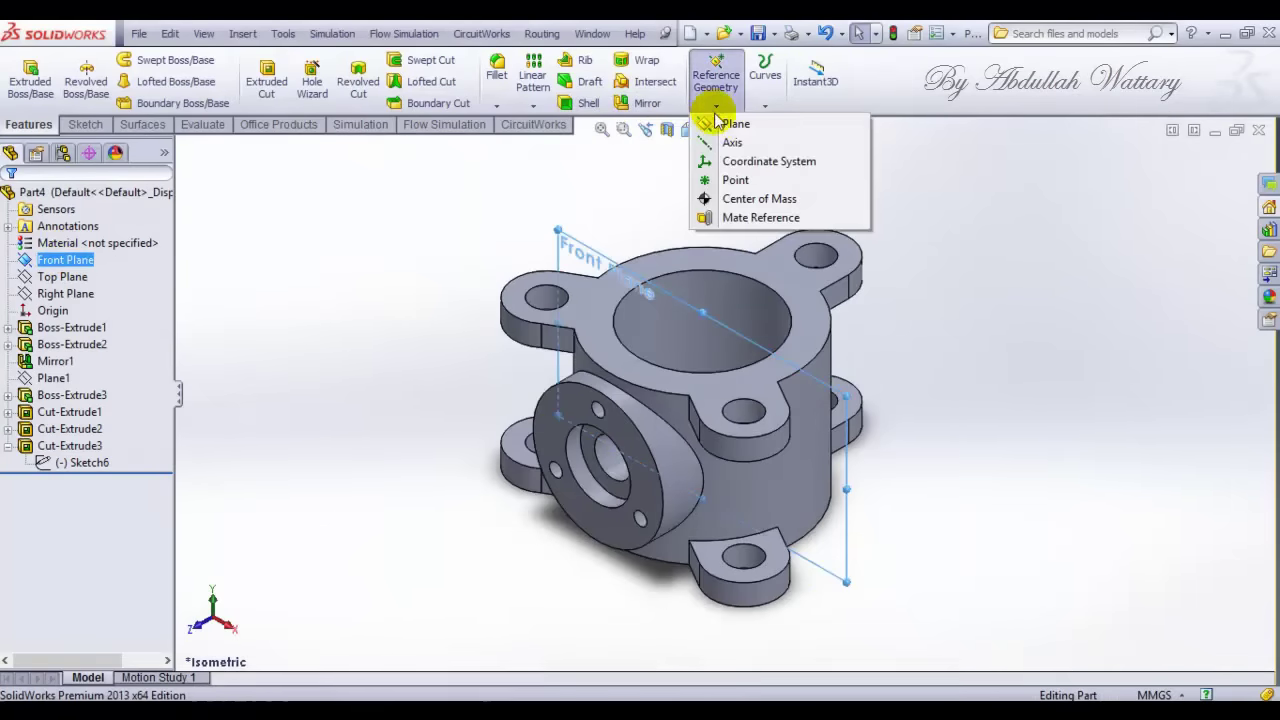
{"action": "left_click", "coordinate": [722, 123]}
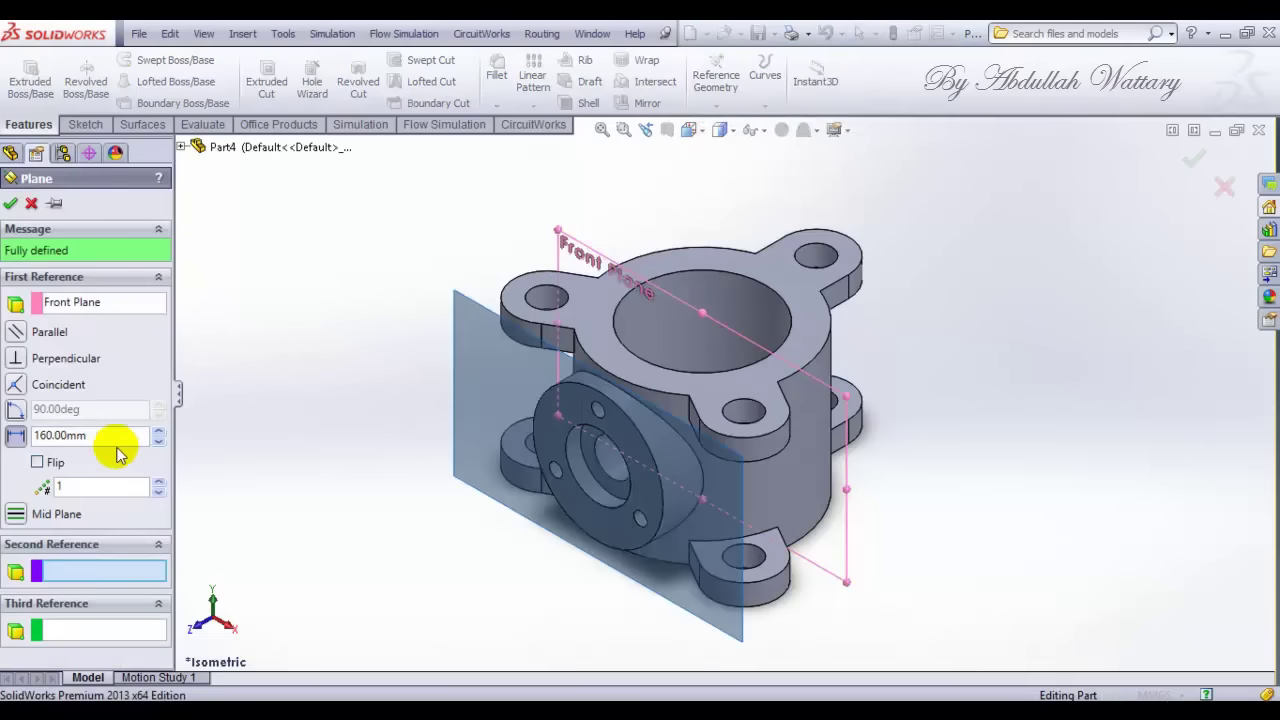
{"action": "double_click", "coordinate": [103, 440]}
{"action": "type", "text": "175"}
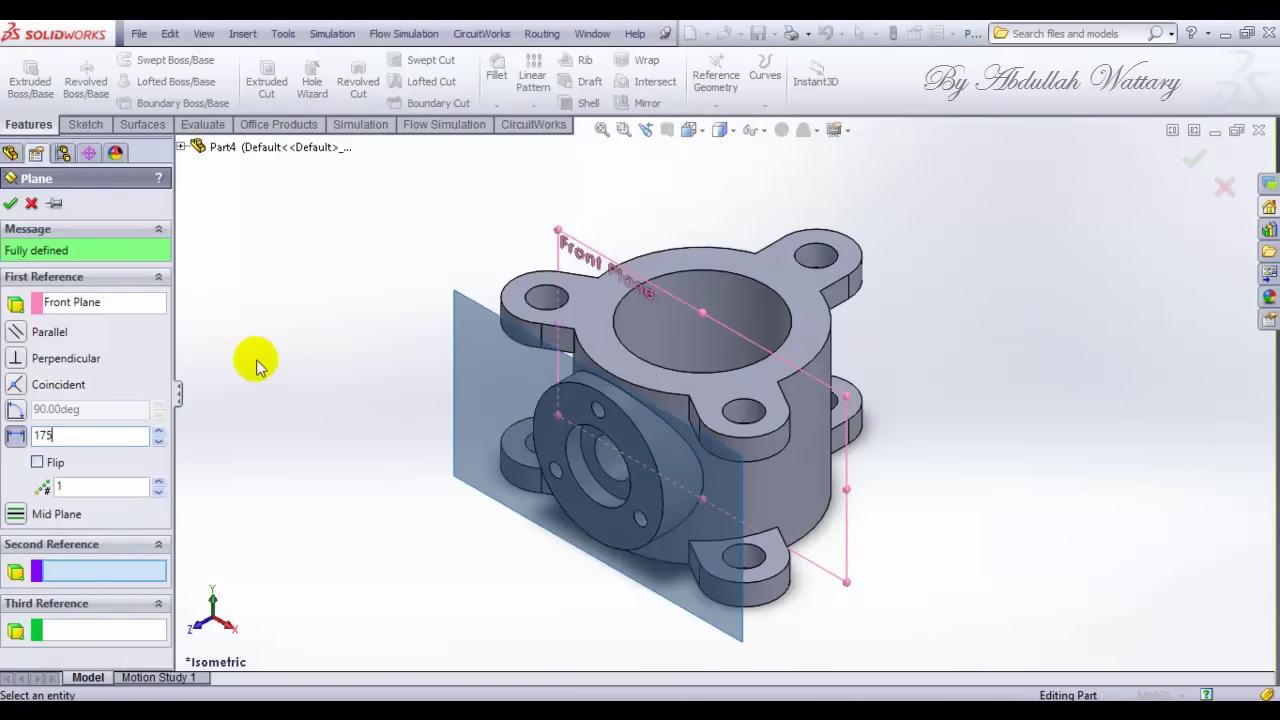
{"action": "key", "text": "Return"}
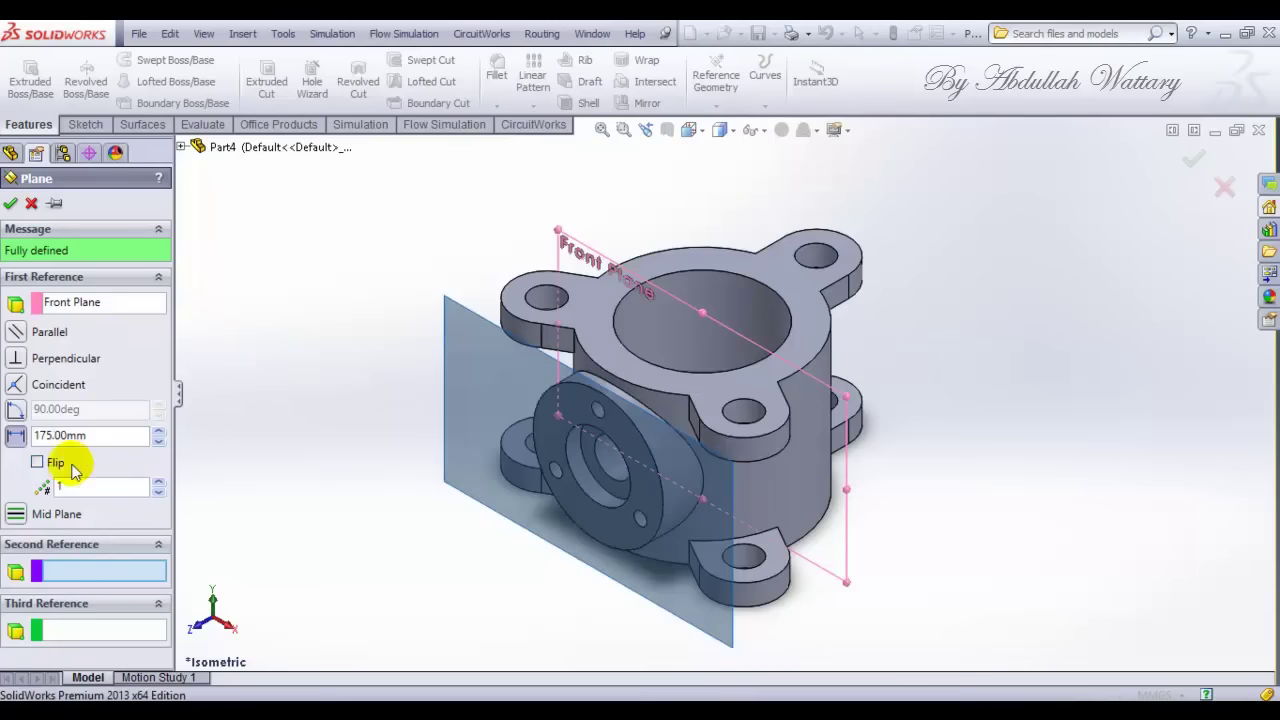
{"action": "left_click", "coordinate": [37, 462]}
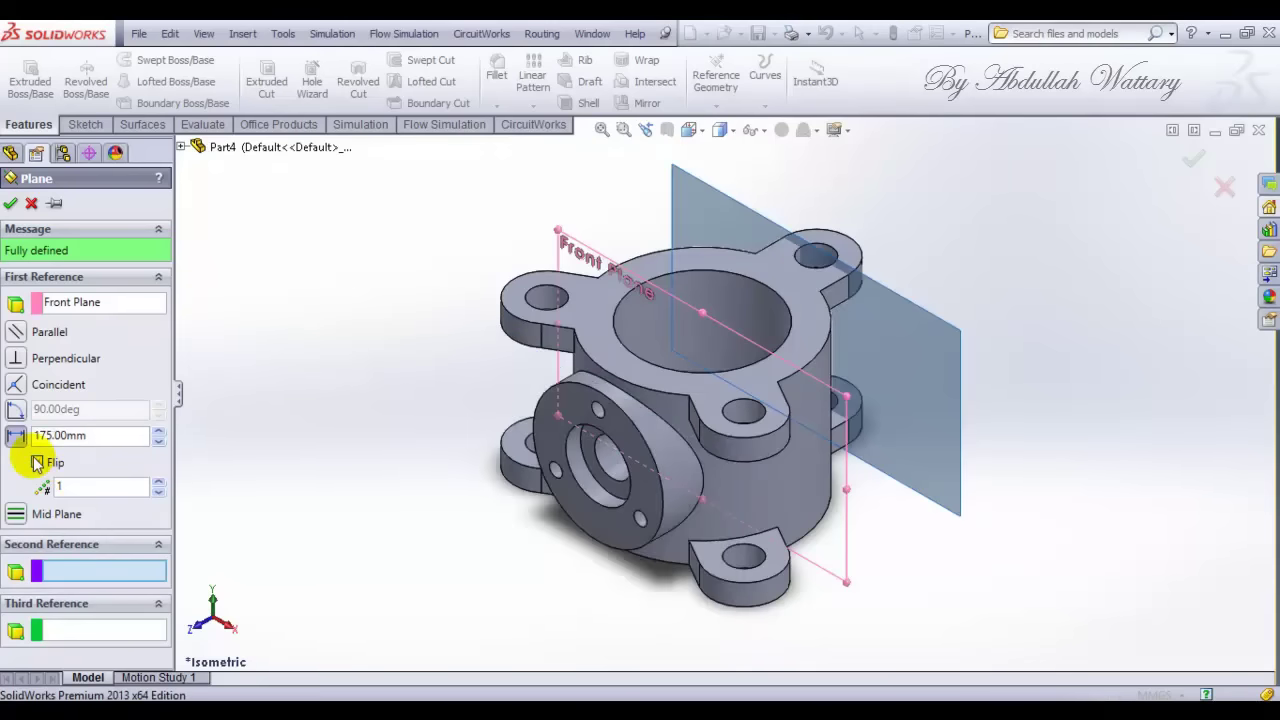
{"action": "left_click", "coordinate": [10, 203]}
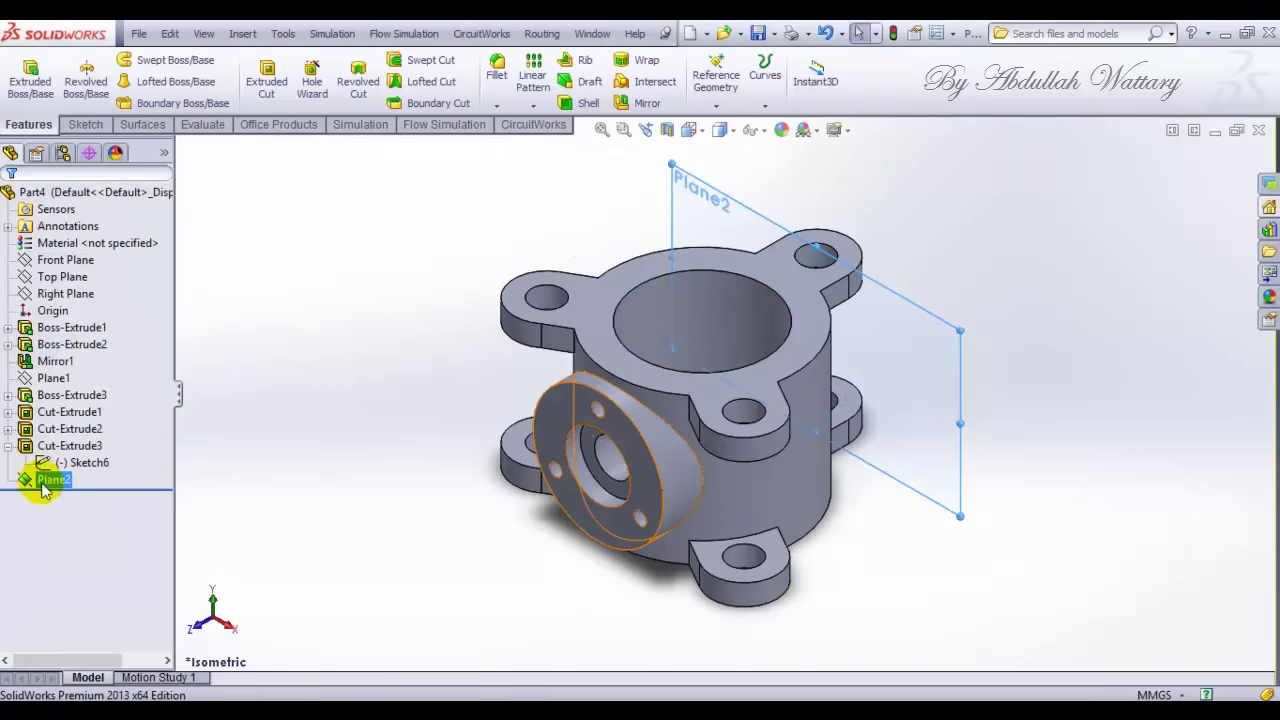
{"action": "right_click", "coordinate": [43, 489]}
{"action": "left_click", "coordinate": [60, 348]}
Step: Apply Normal To twice to view Sketch7 from Plane2's far side, then show the Body PDF
{"action": "right_click", "coordinate": [62, 497]}
{"action": "left_click", "coordinate": [91, 440]}
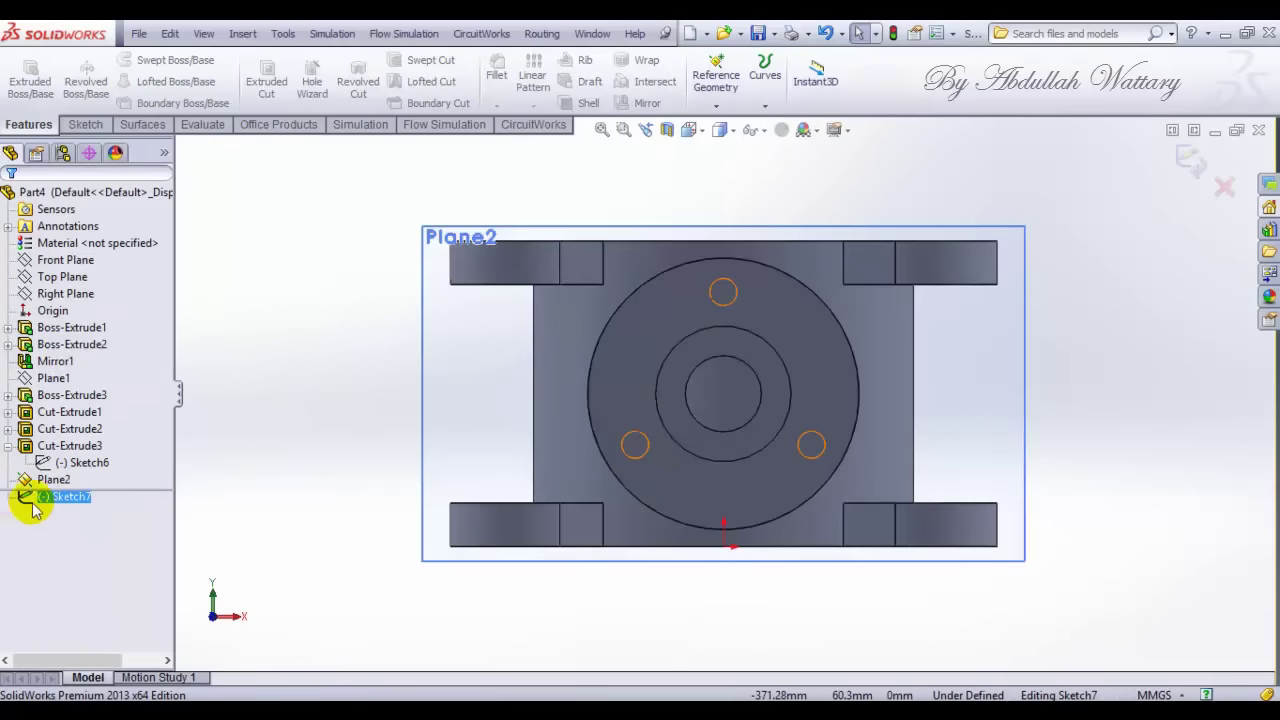
{"action": "right_click", "coordinate": [45, 503]}
{"action": "left_click", "coordinate": [86, 446]}
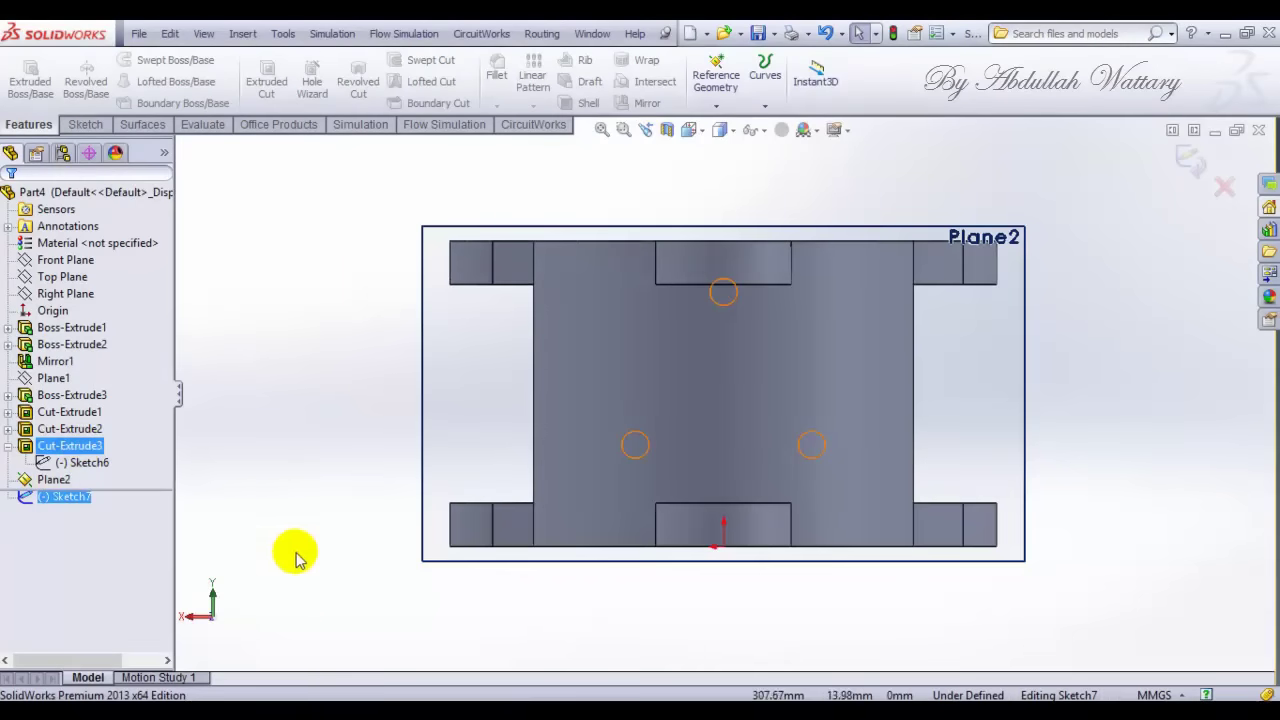
{"action": "key", "text": "alt+Tab"}
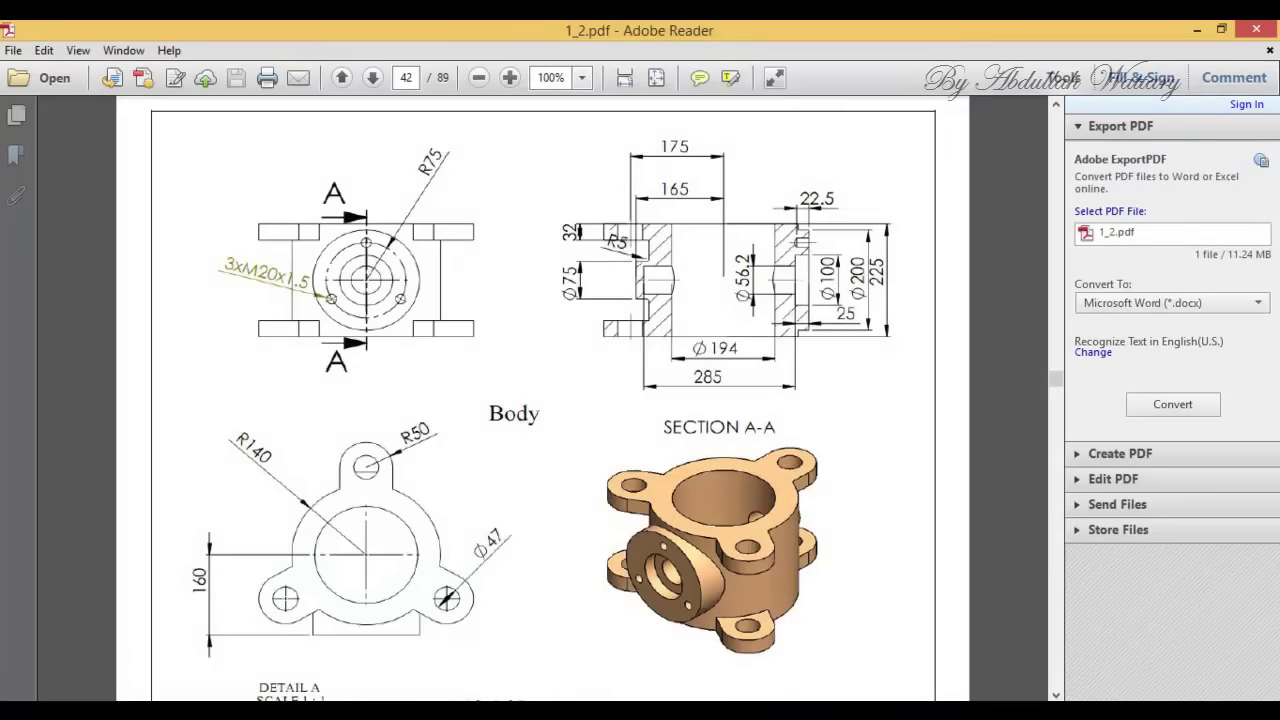
Step: Return to SolidWorks and start drawing circles in Sketch7
{"action": "key", "text": "alt+Tab"}
{"action": "left_click", "coordinate": [144, 64]}
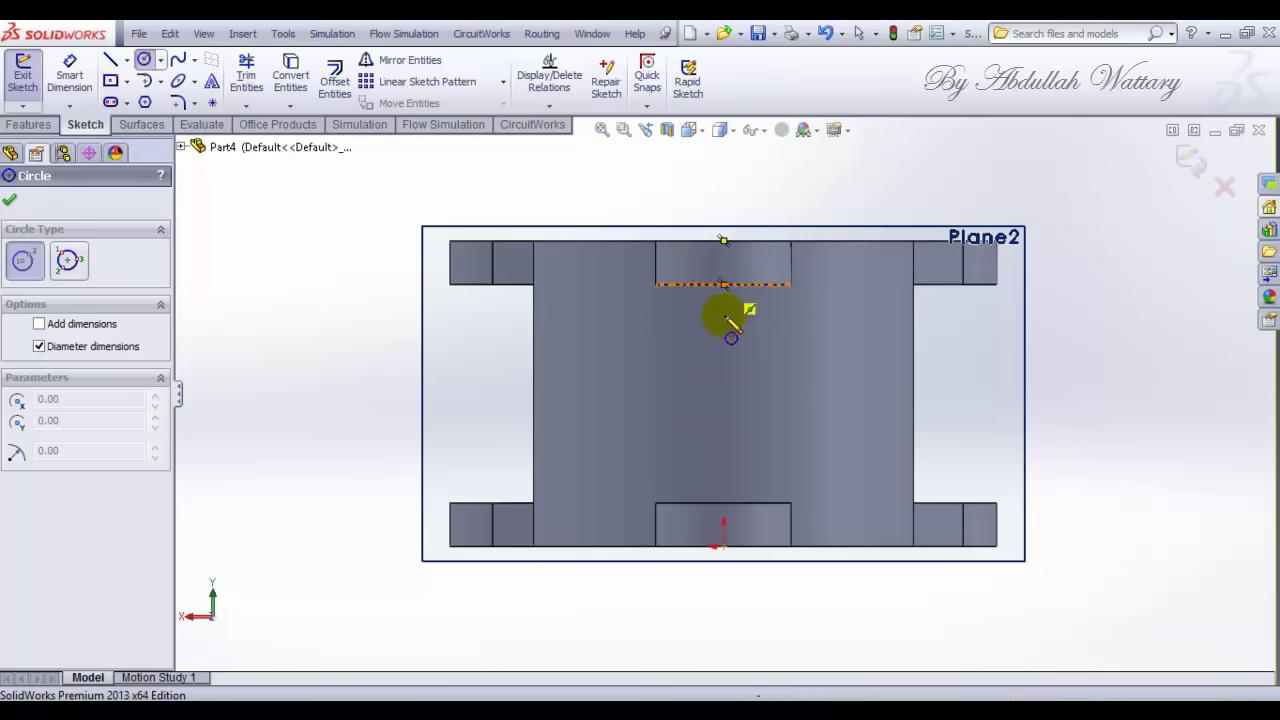
Step: Draw a vertical line down to the origin and a circle centred on it
{"action": "left_click", "coordinate": [110, 60]}
{"action": "left_click_drag", "start_coordinate": [723, 240], "coordinate": [723, 545]}
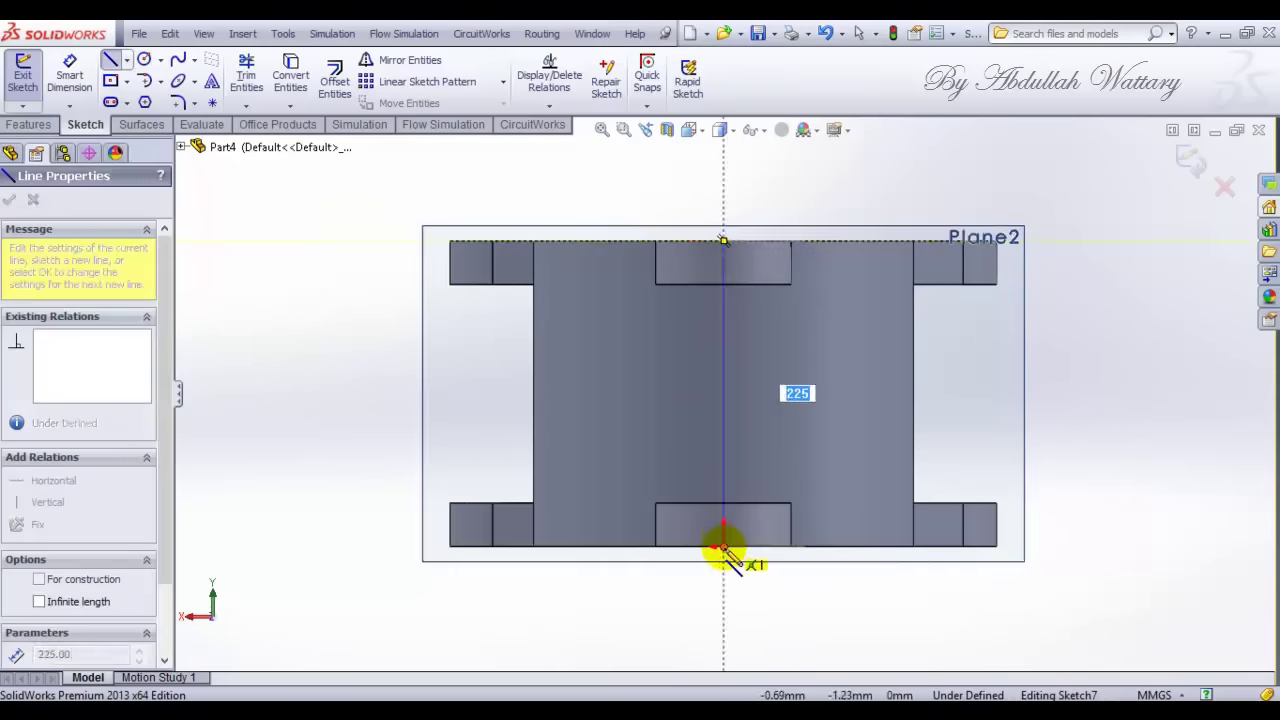
{"action": "key", "text": "Escape"}
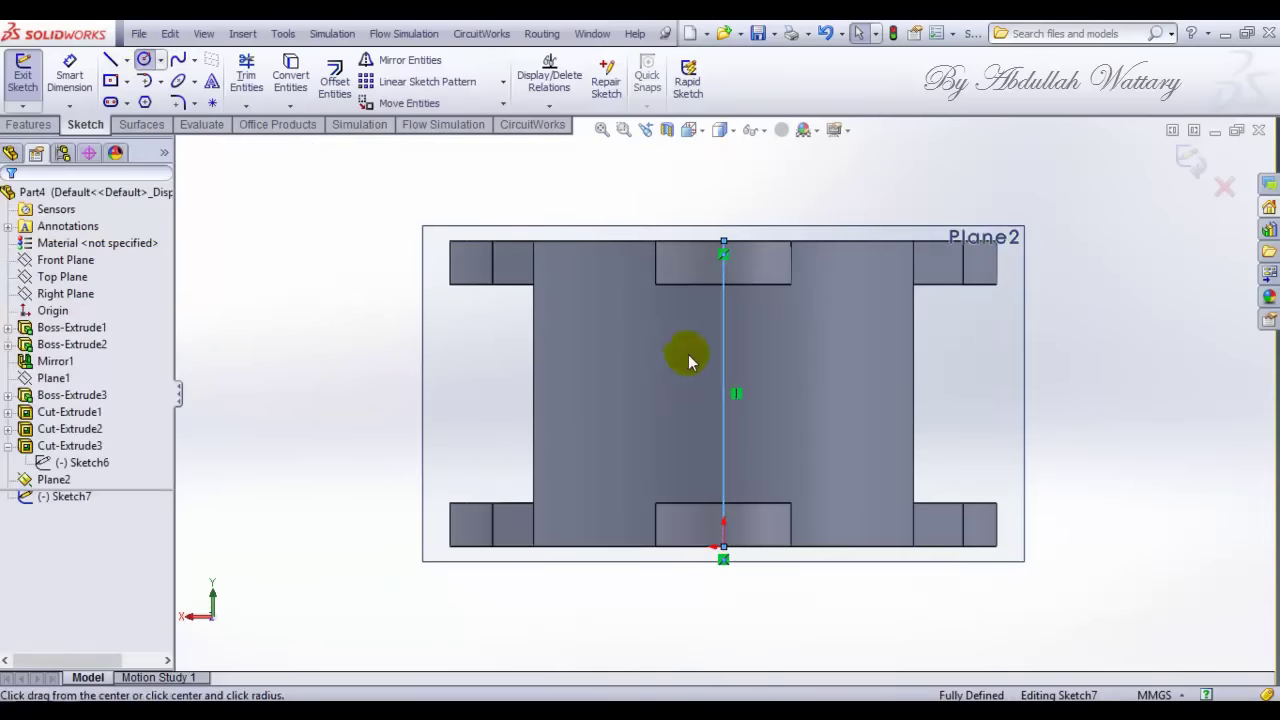
{"action": "left_click", "coordinate": [723, 393]}
{"action": "left_click", "coordinate": [772, 437]}
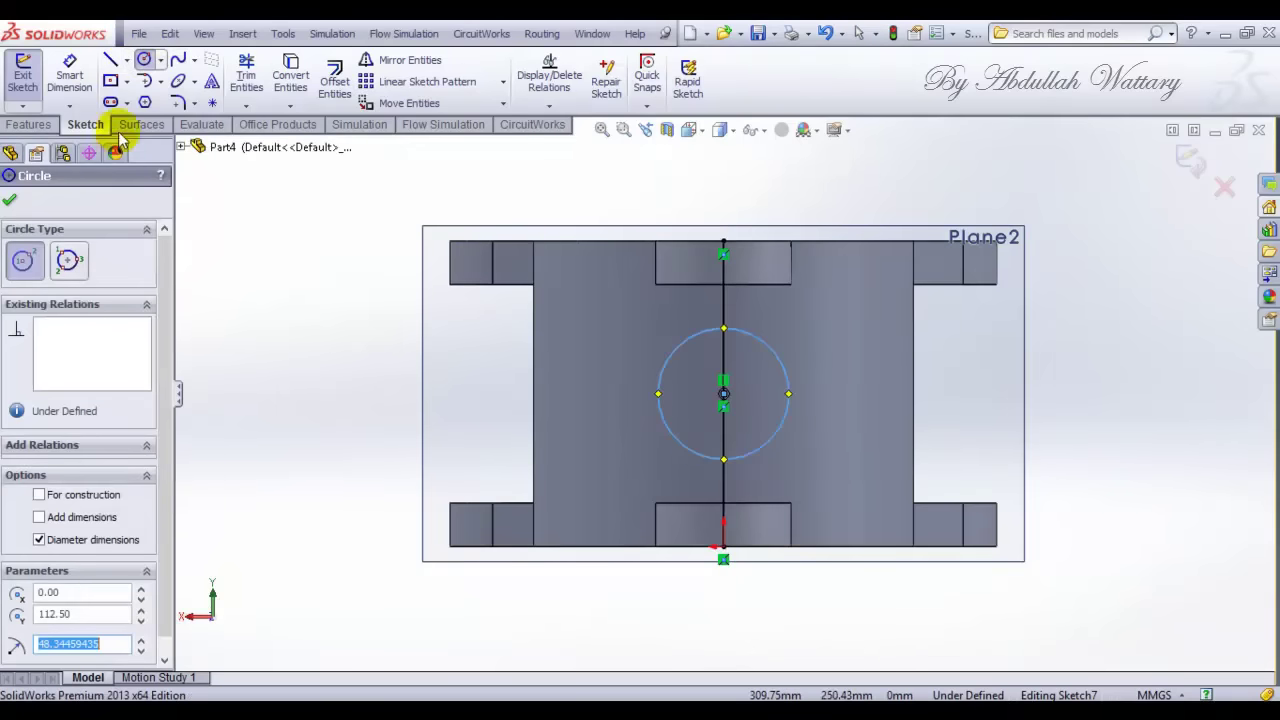
Step: Dimension the circle to Ø75
{"action": "left_click", "coordinate": [69, 72]}
{"action": "left_click", "coordinate": [601, 384]}
{"action": "left_click", "coordinate": [588, 385]}
{"action": "type", "text": "75"}
{"action": "key", "text": "Return"}
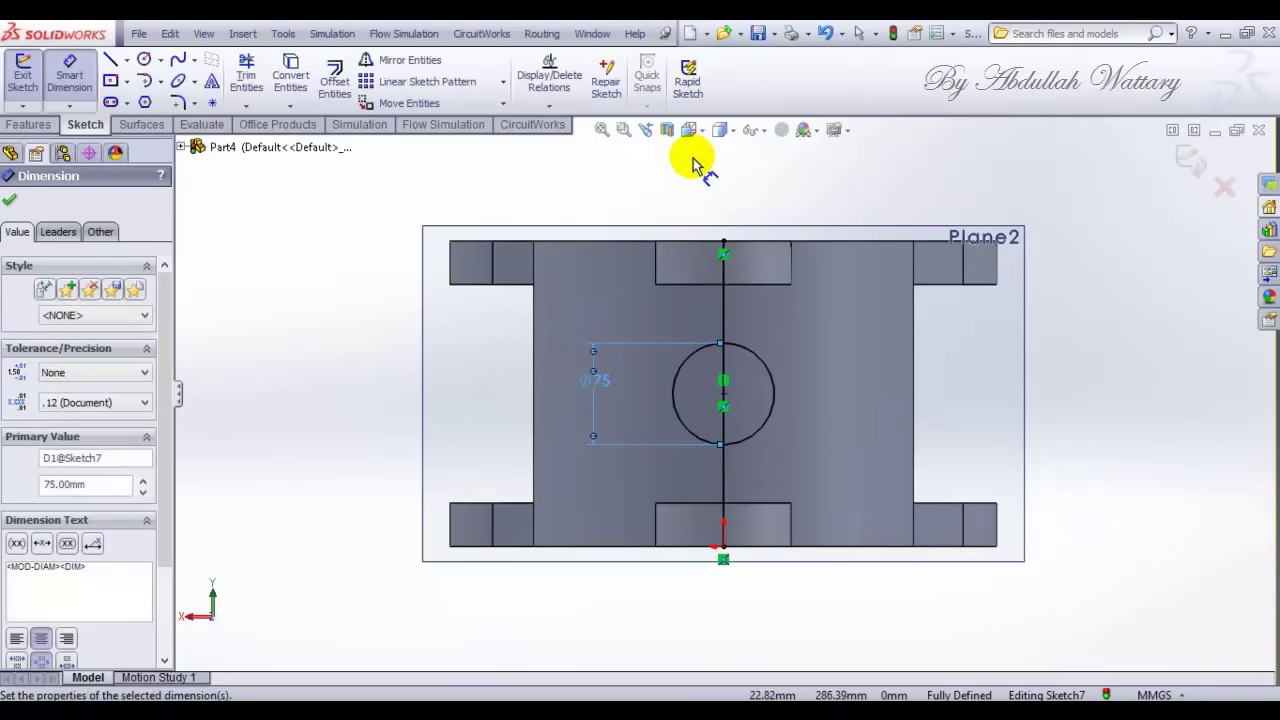
Step: Switch to isometric and delete the vertical centreline with its dimension
{"action": "left_click", "coordinate": [690, 130]}
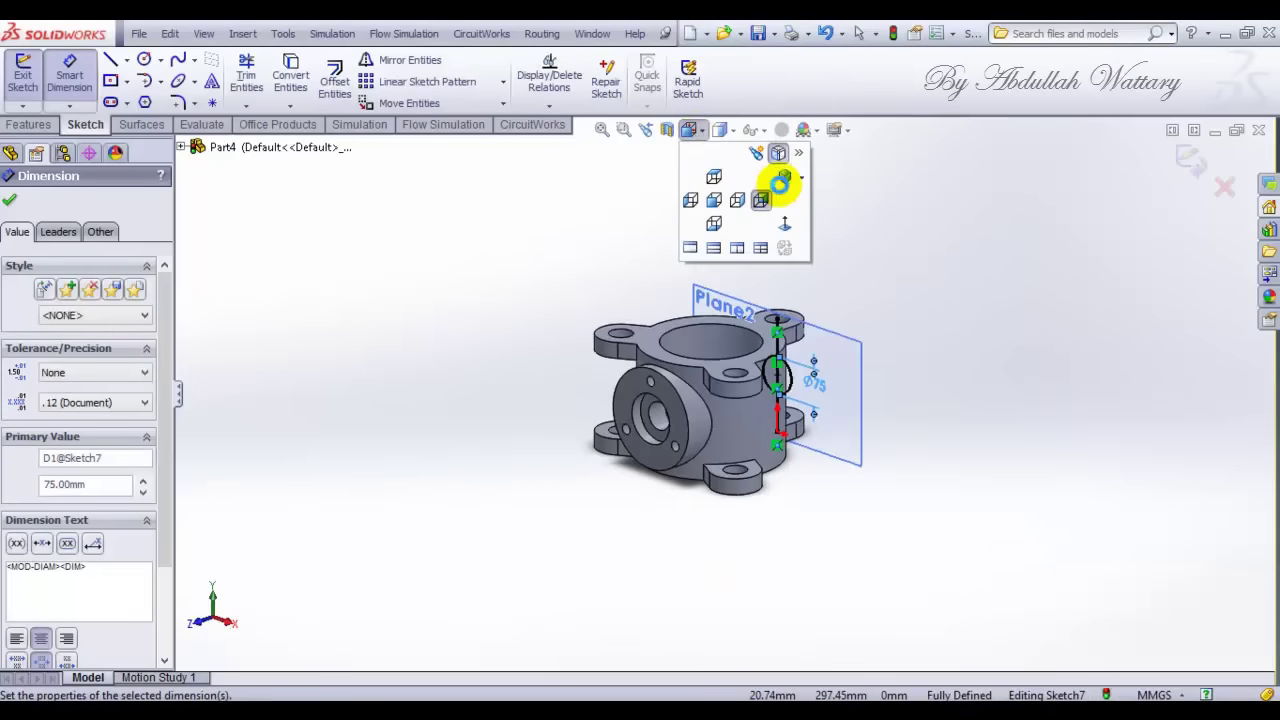
{"action": "left_click", "coordinate": [780, 183]}
{"action": "scroll", "coordinate": [840, 300], "scroll_direction": "down", "scroll_amount": 5}
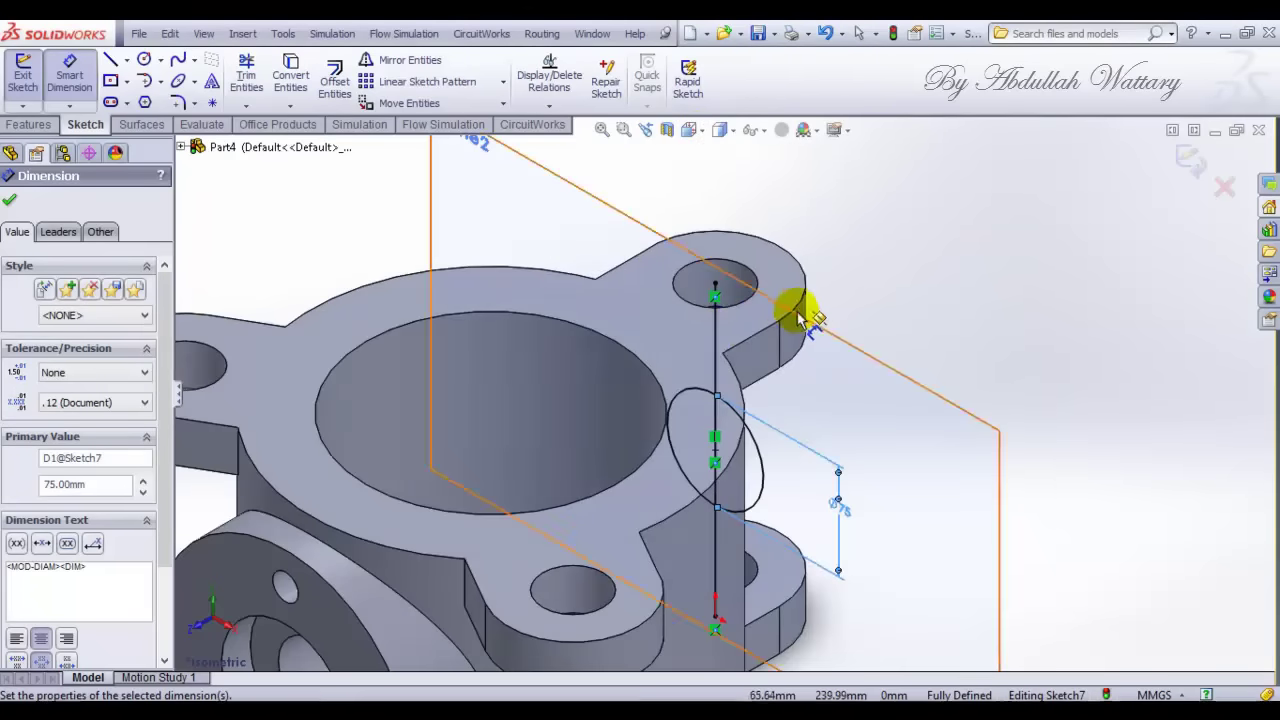
{"action": "left_click", "coordinate": [716, 338]}
{"action": "key", "text": "Delete"}
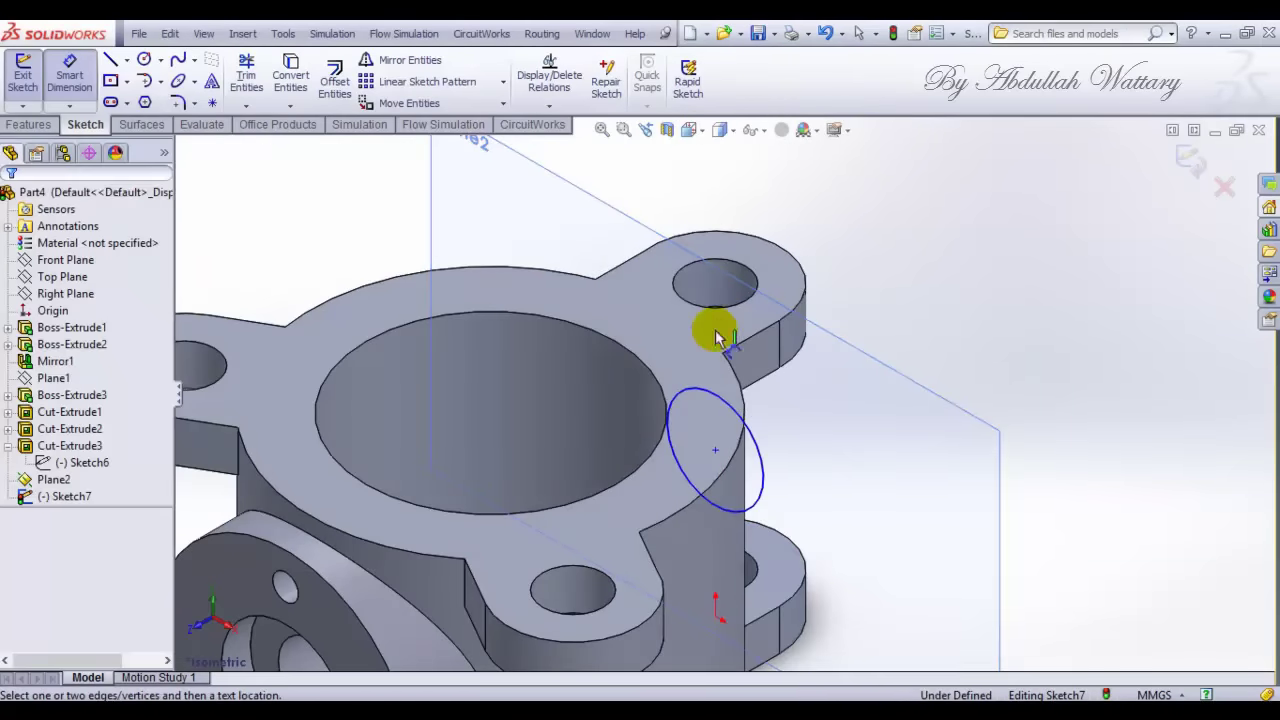
{"action": "left_click", "coordinate": [43, 128]}
{"action": "left_click", "coordinate": [30, 78]}
Step: Extrude the Ø75 circle Up To Surface on the body's outer face, creating Boss-Extrude4
{"action": "left_click", "coordinate": [100, 309]}
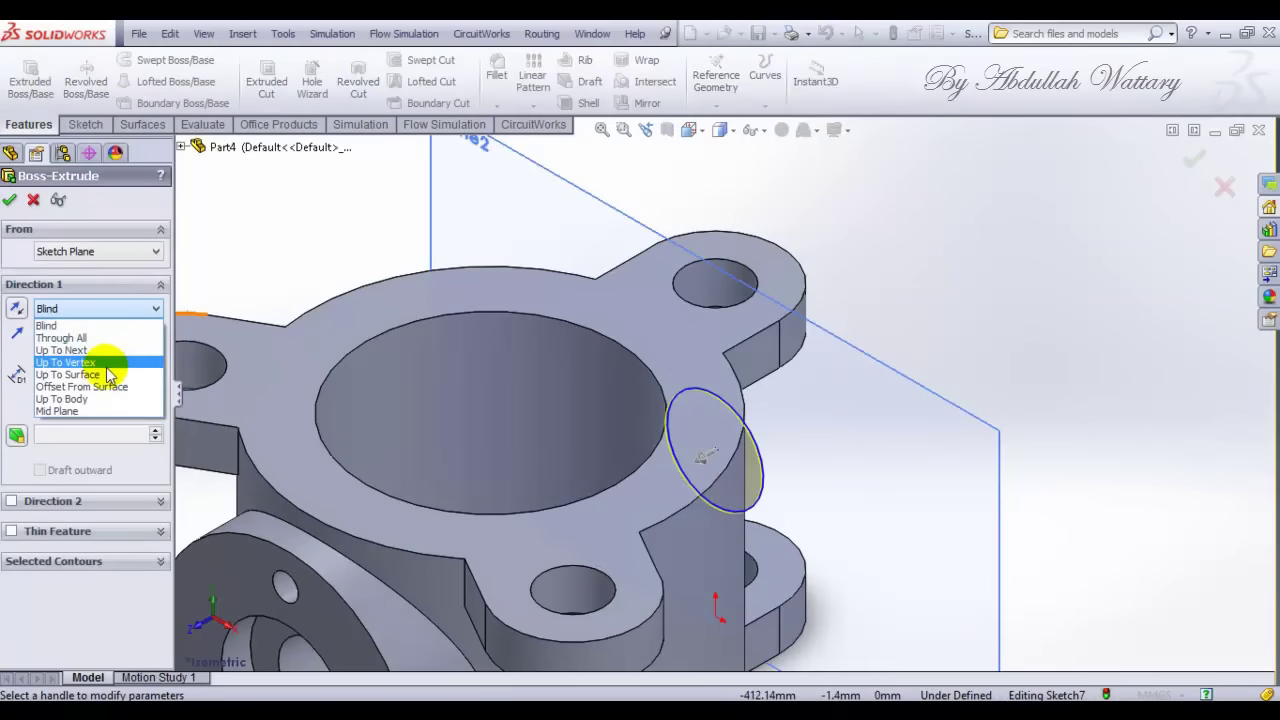
{"action": "left_click", "coordinate": [68, 374]}
{"action": "left_click", "coordinate": [740, 540]}
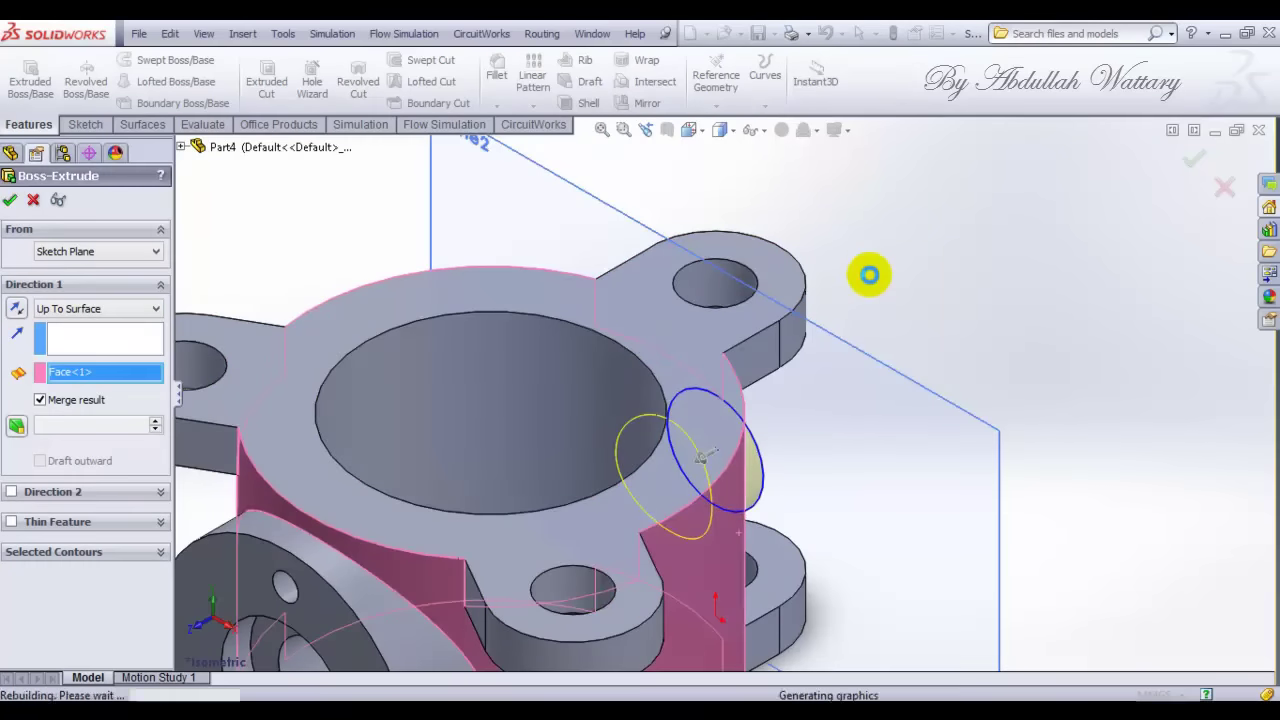
{"action": "key", "text": "Return"}
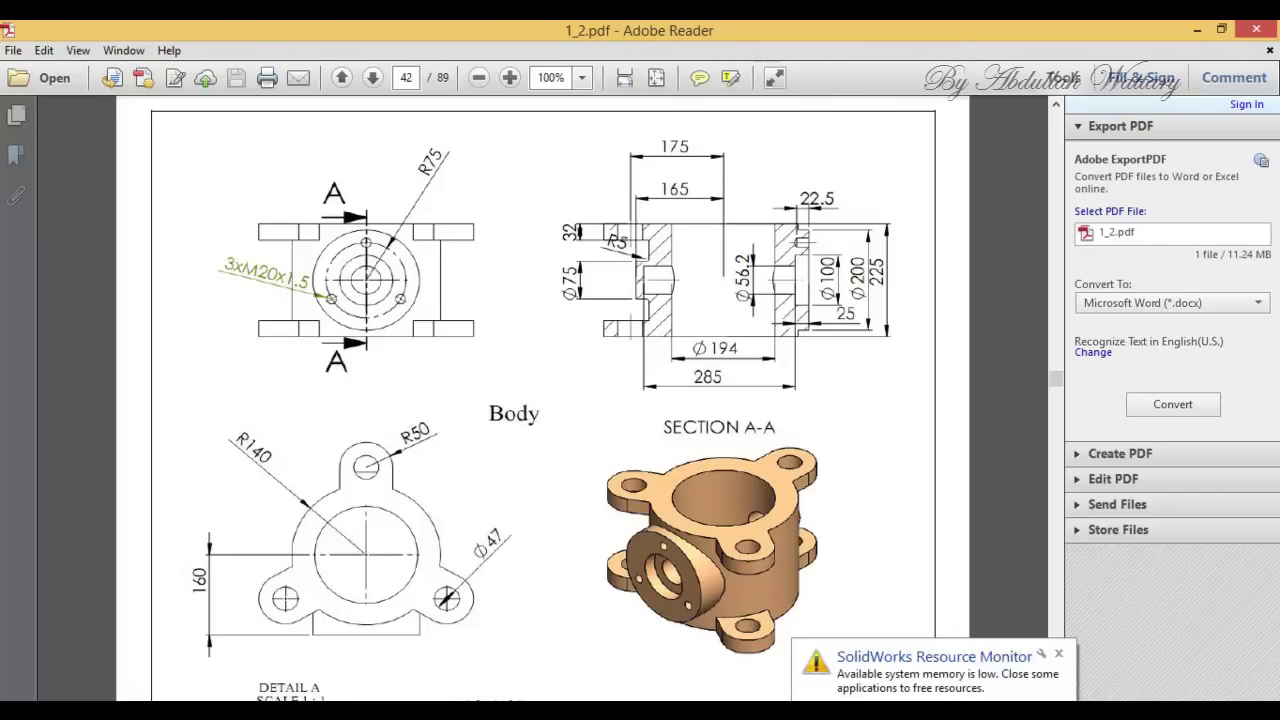
{"action": "key", "text": "alt+Tab"}
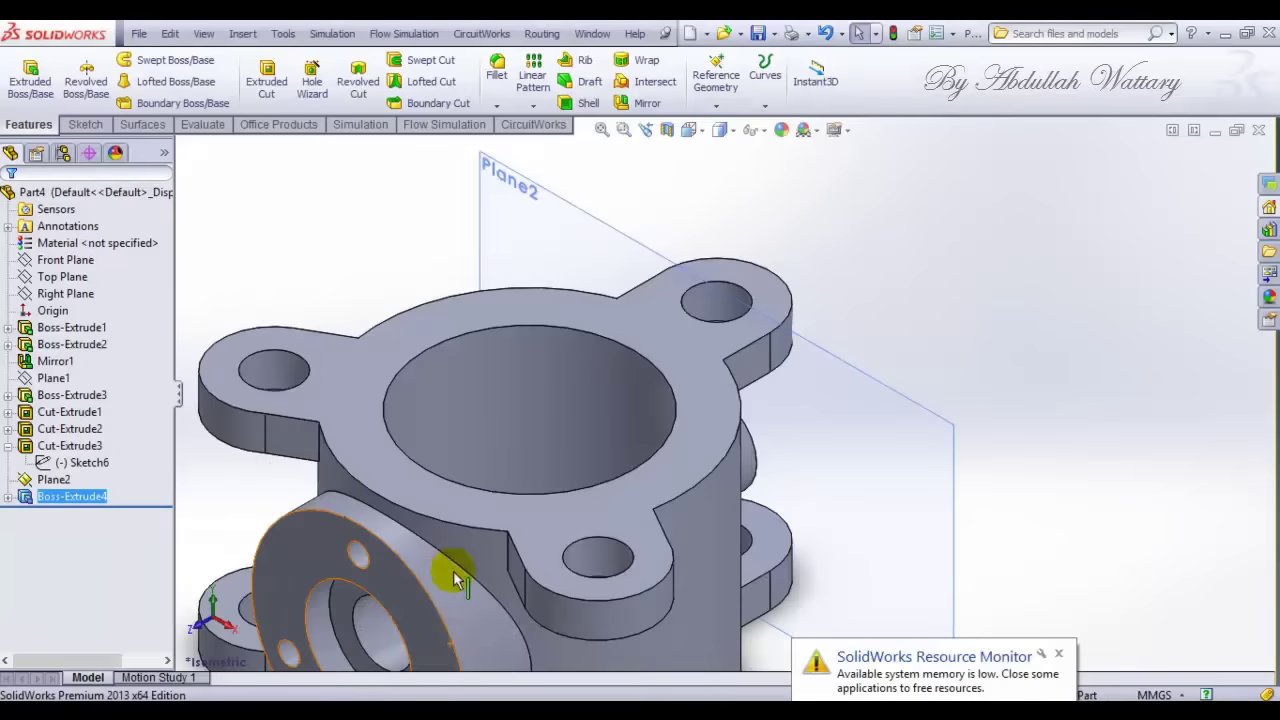
Step: Start a sketch on the new boss's face and view it Normal To
{"action": "scroll", "coordinate": [448, 625], "scroll_direction": "down", "scroll_amount": 2}
{"action": "scroll", "coordinate": [445, 550], "scroll_direction": "up", "scroll_amount": 2}
{"action": "scroll", "coordinate": [445, 550], "scroll_direction": "down", "scroll_amount": 2}
{"action": "scroll", "coordinate": [532, 575], "scroll_direction": "down", "scroll_amount": 2}
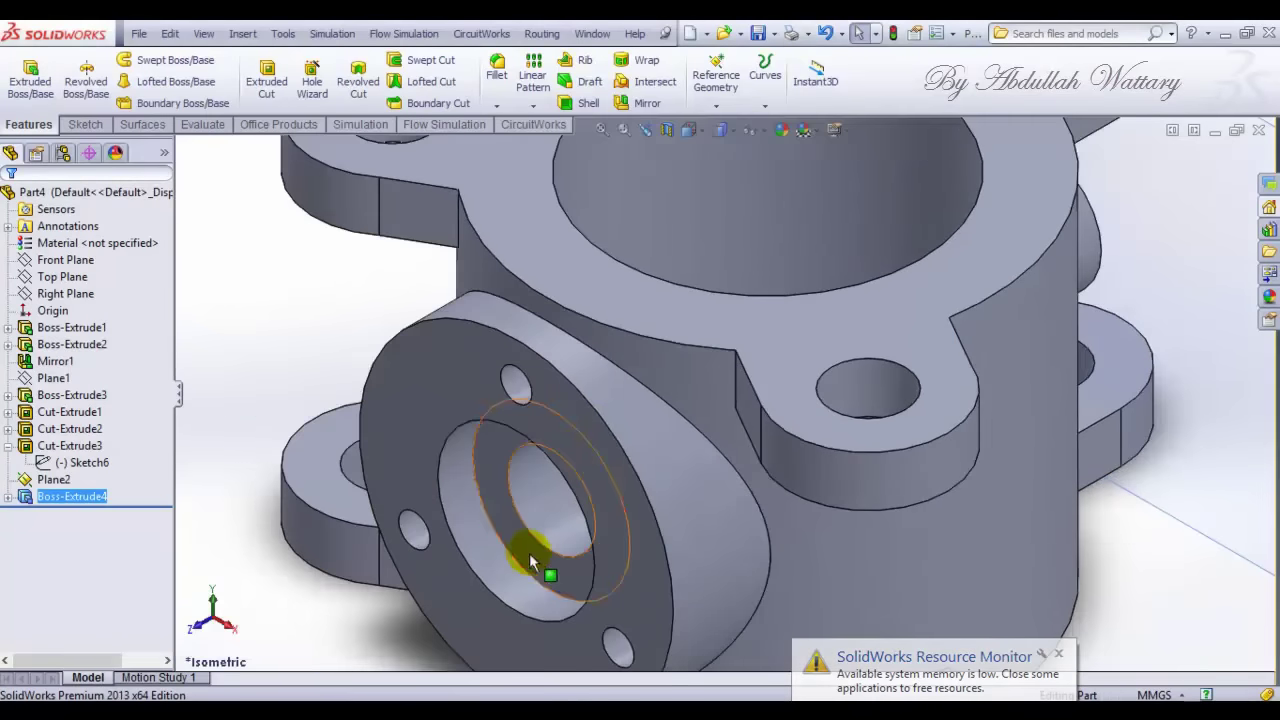
{"action": "left_click", "coordinate": [529, 553]}
{"action": "left_click", "coordinate": [590, 500]}
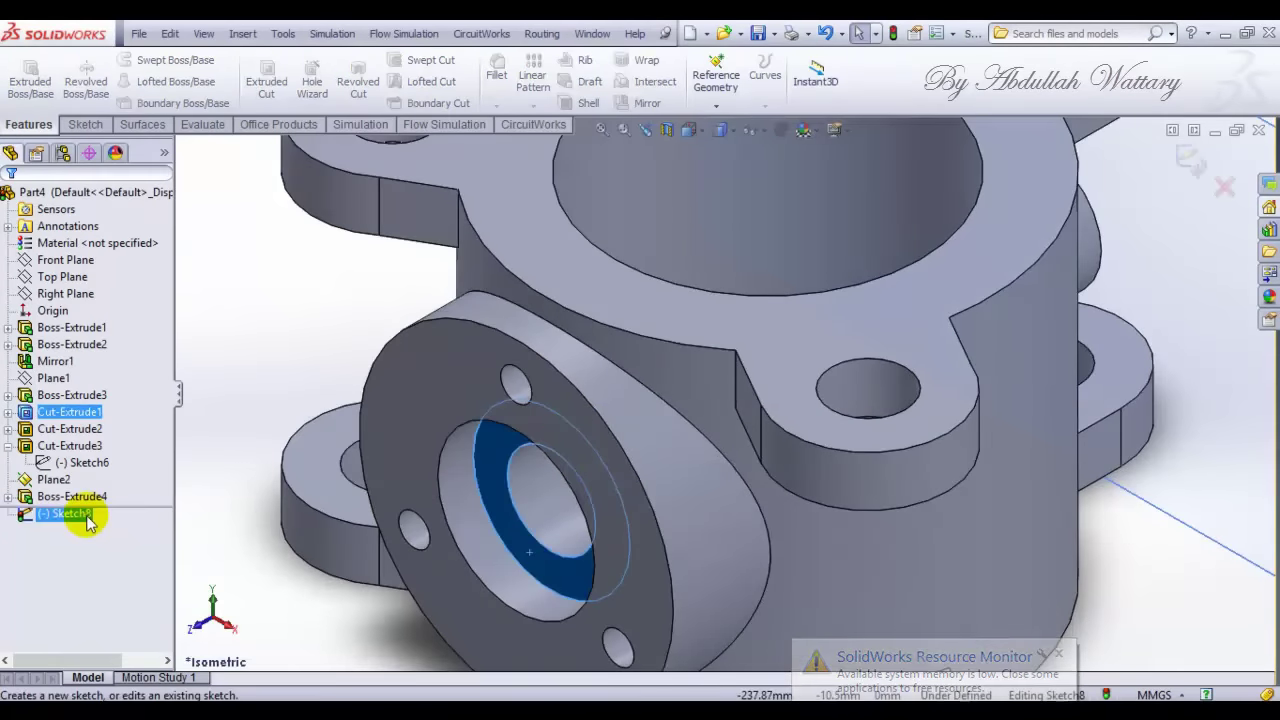
{"action": "right_click", "coordinate": [88, 518]}
{"action": "left_click", "coordinate": [124, 444]}
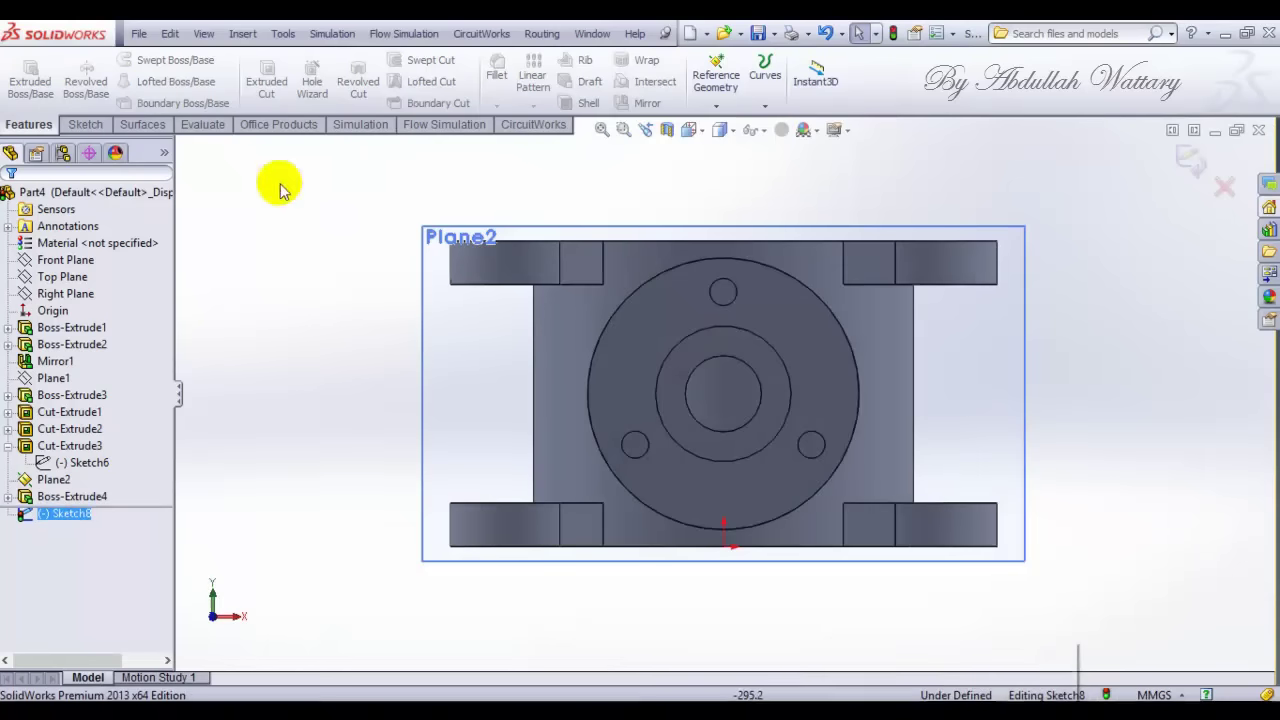
Step: Draw a Ø56.2 circle centred on the boss hole and begin an extruded cut from it
{"action": "left_click", "coordinate": [86, 125]}
{"action": "left_click", "coordinate": [145, 62]}
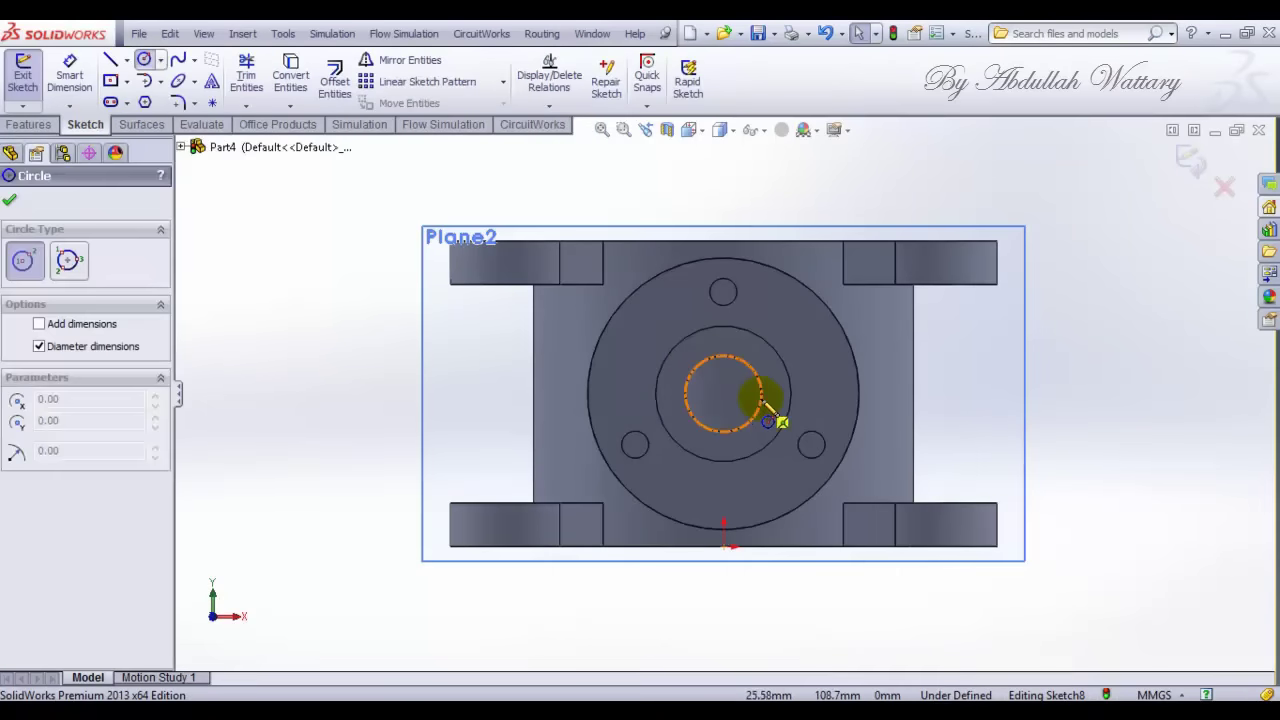
{"action": "left_click", "coordinate": [749, 400]}
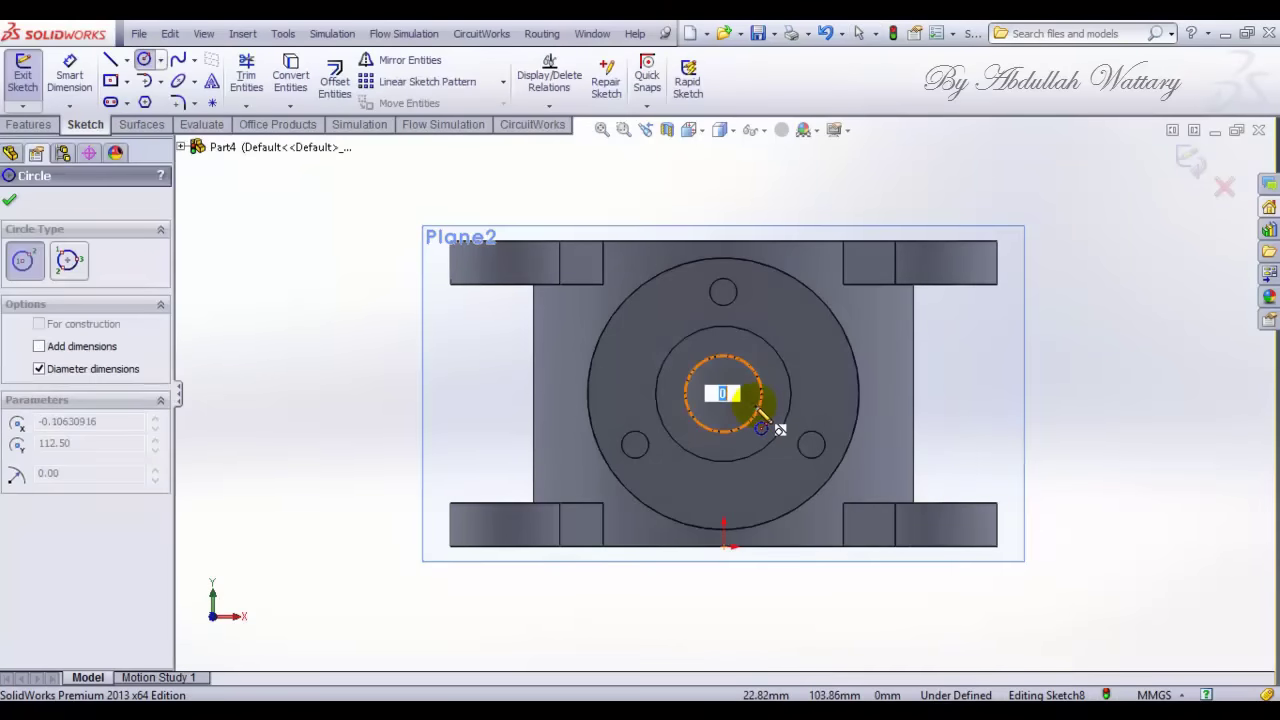
{"action": "key", "text": "Return"}
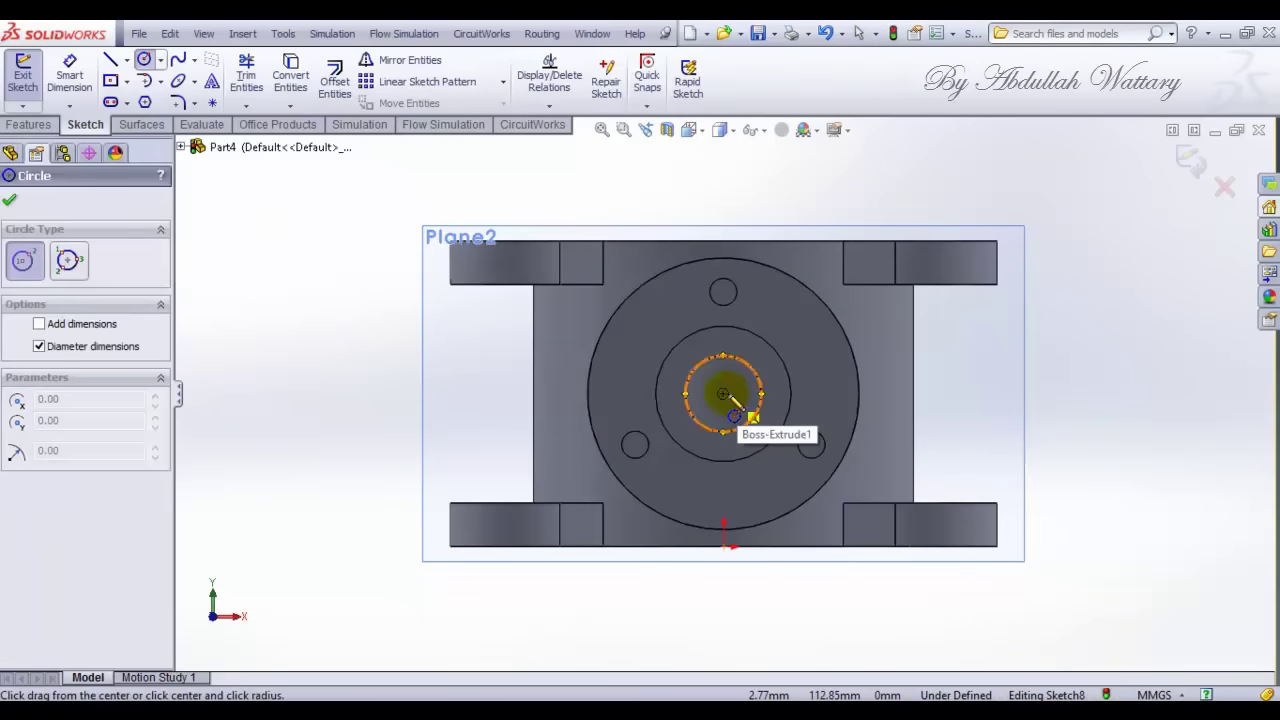
{"action": "left_click_drag", "start_coordinate": [723, 393], "coordinate": [757, 414]}
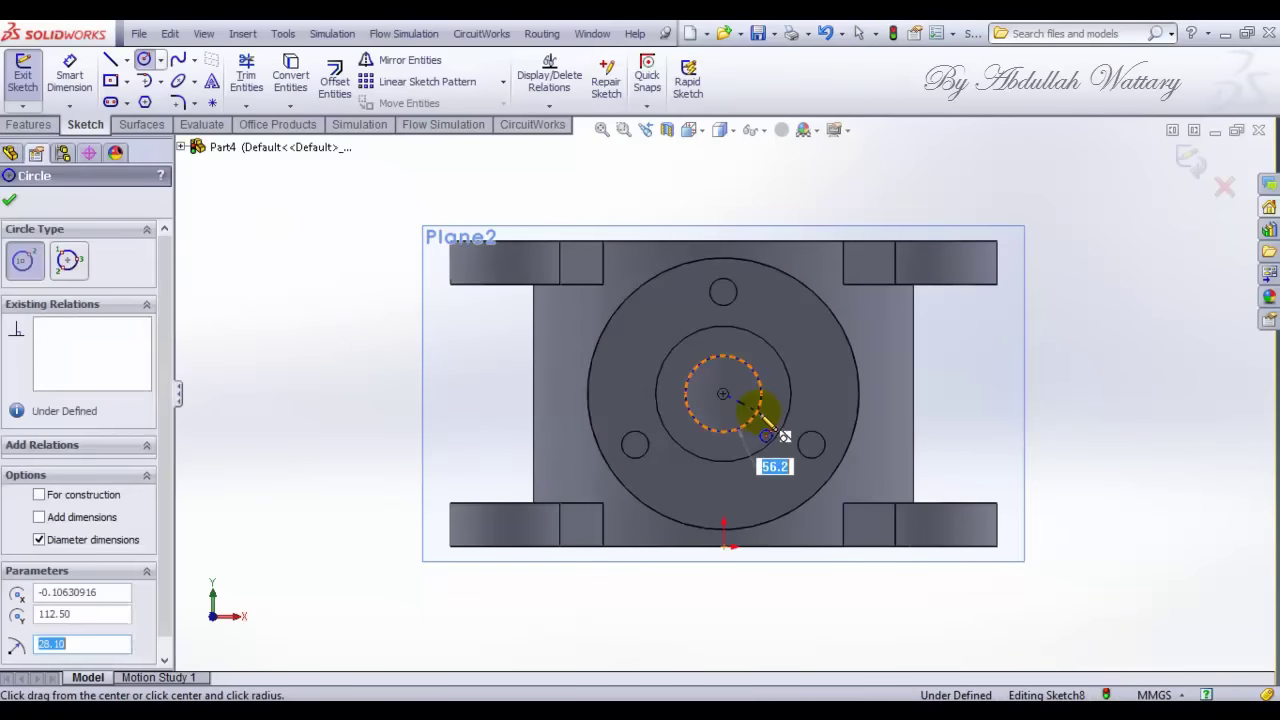
{"action": "left_click", "coordinate": [690, 130]}
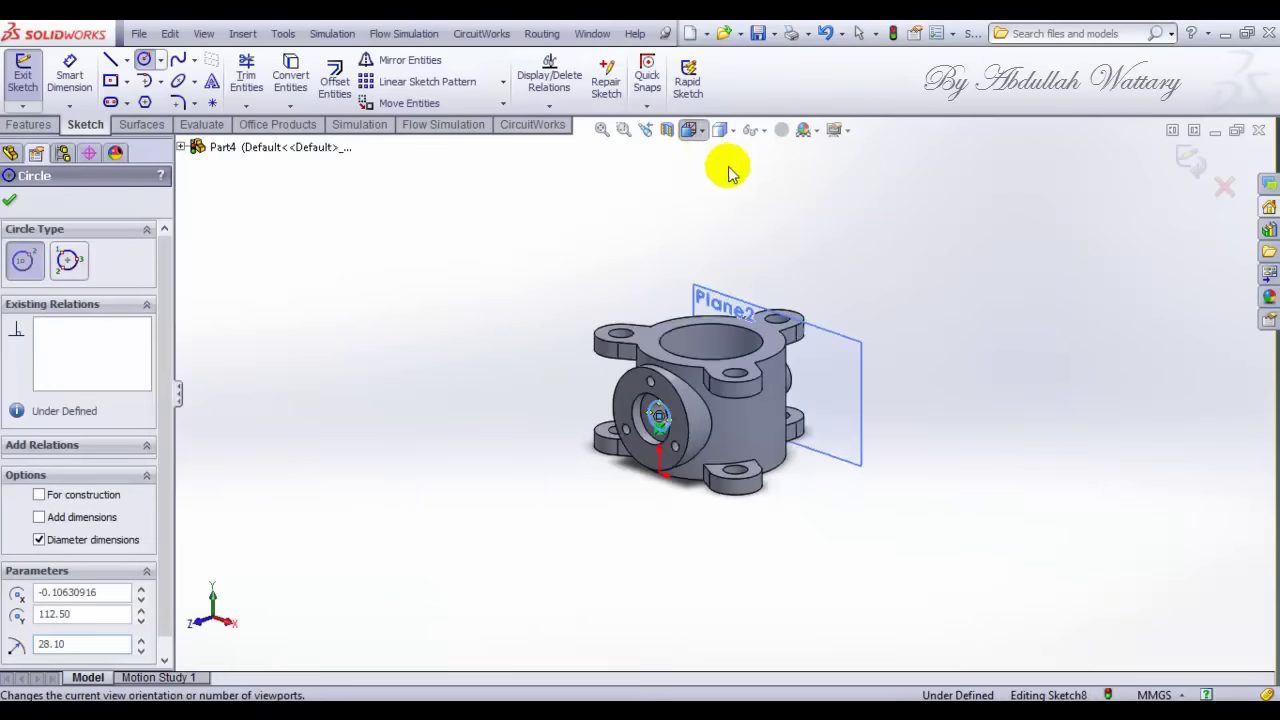
{"action": "left_click", "coordinate": [784, 183]}
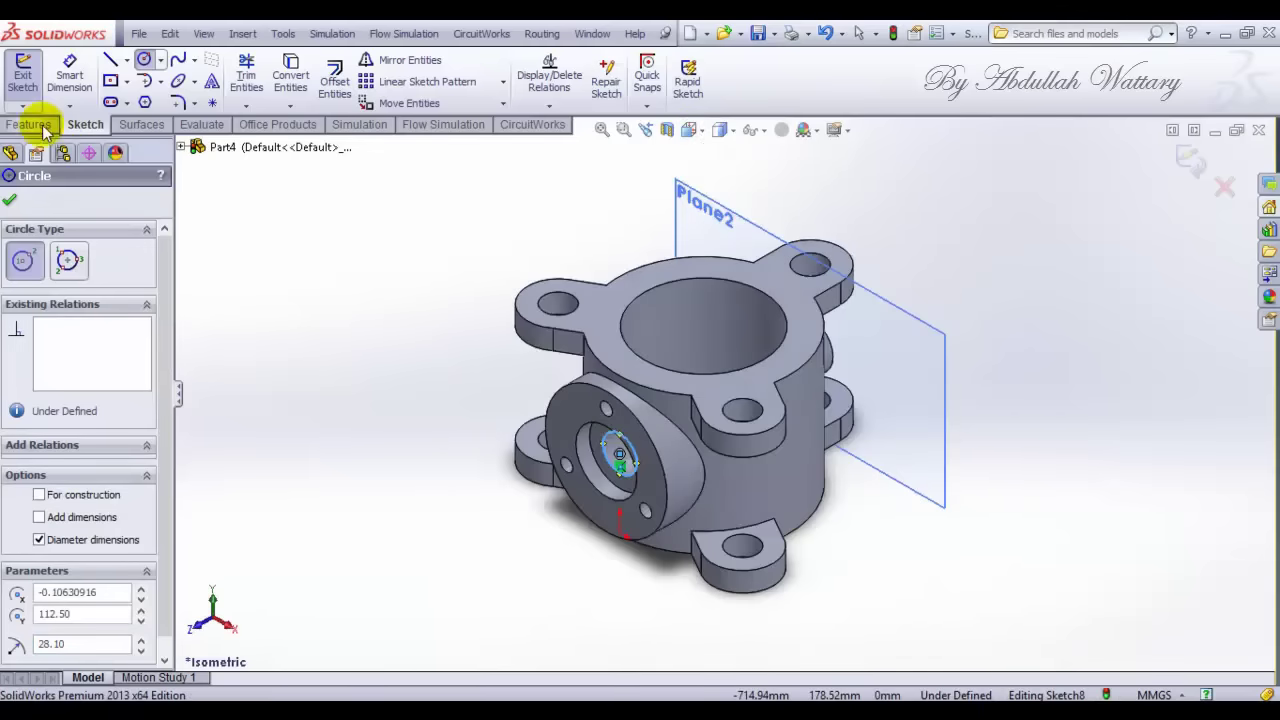
{"action": "left_click", "coordinate": [43, 126]}
{"action": "left_click", "coordinate": [266, 80]}
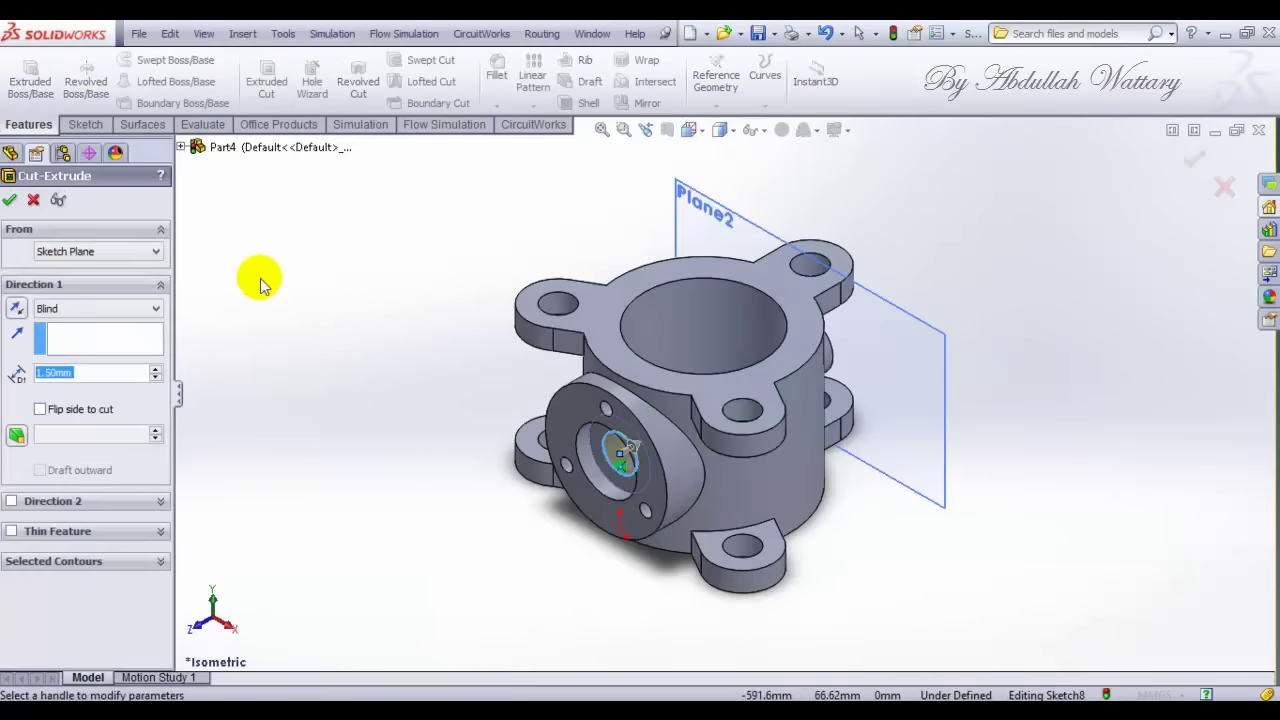
Step: Cut the Ø56.2 circle 285 mm deep as Cut-Extrude4, then hide Plane2
{"action": "type", "text": "285"}
{"action": "key", "text": "Return"}
{"action": "left_click", "coordinate": [32, 201]}
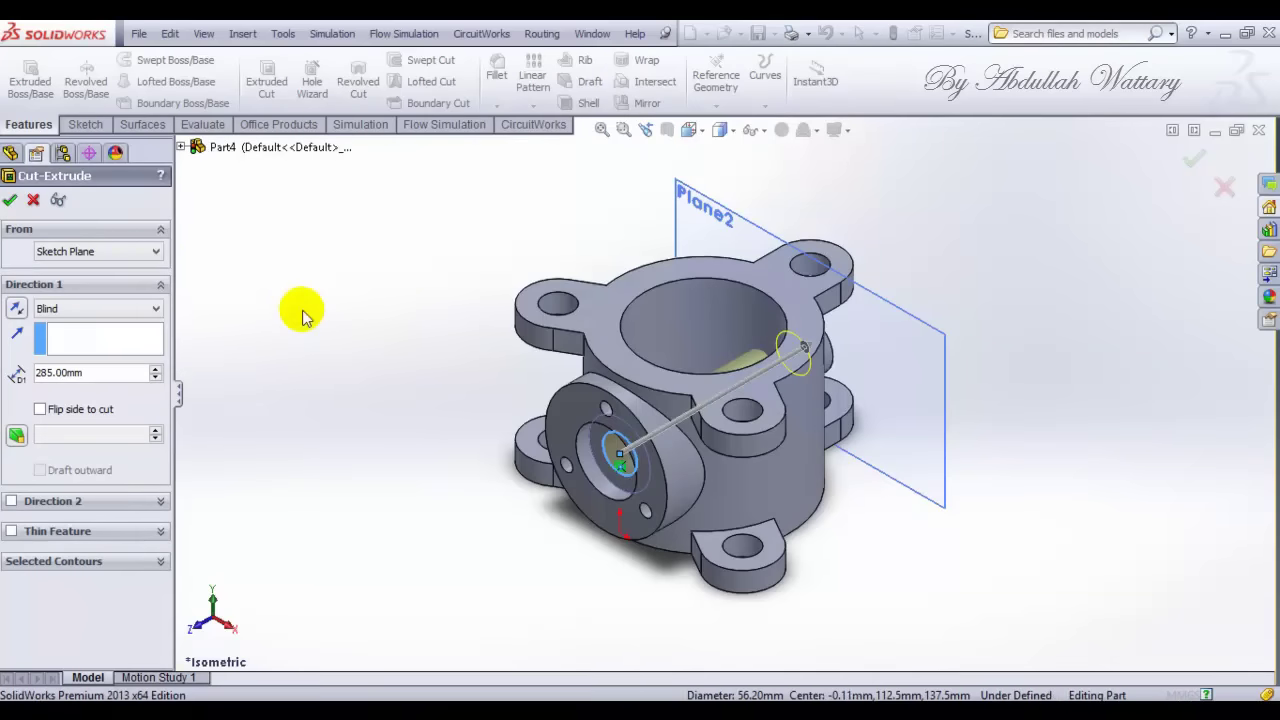
{"action": "right_click", "coordinate": [915, 368]}
{"action": "left_click", "coordinate": [875, 295]}
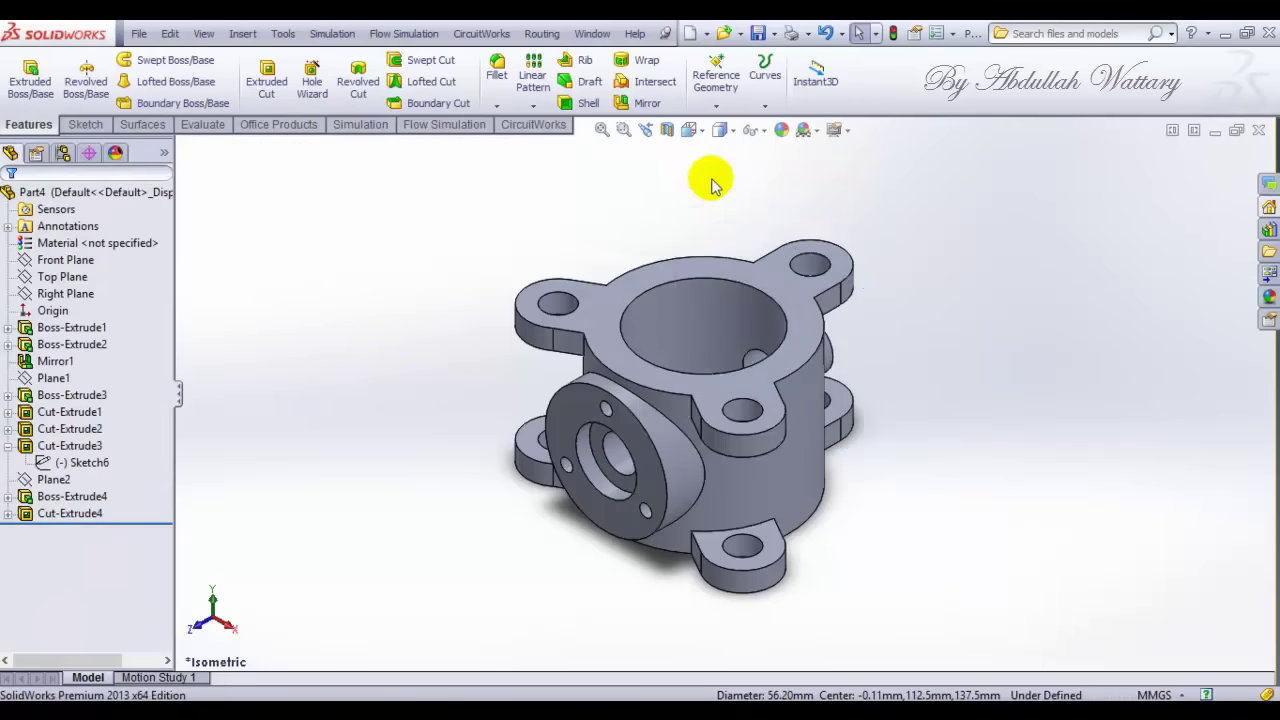
Step: Section the part along Front, Top and Right Planes, raising the Top section plane
{"action": "left_click", "coordinate": [667, 131]}
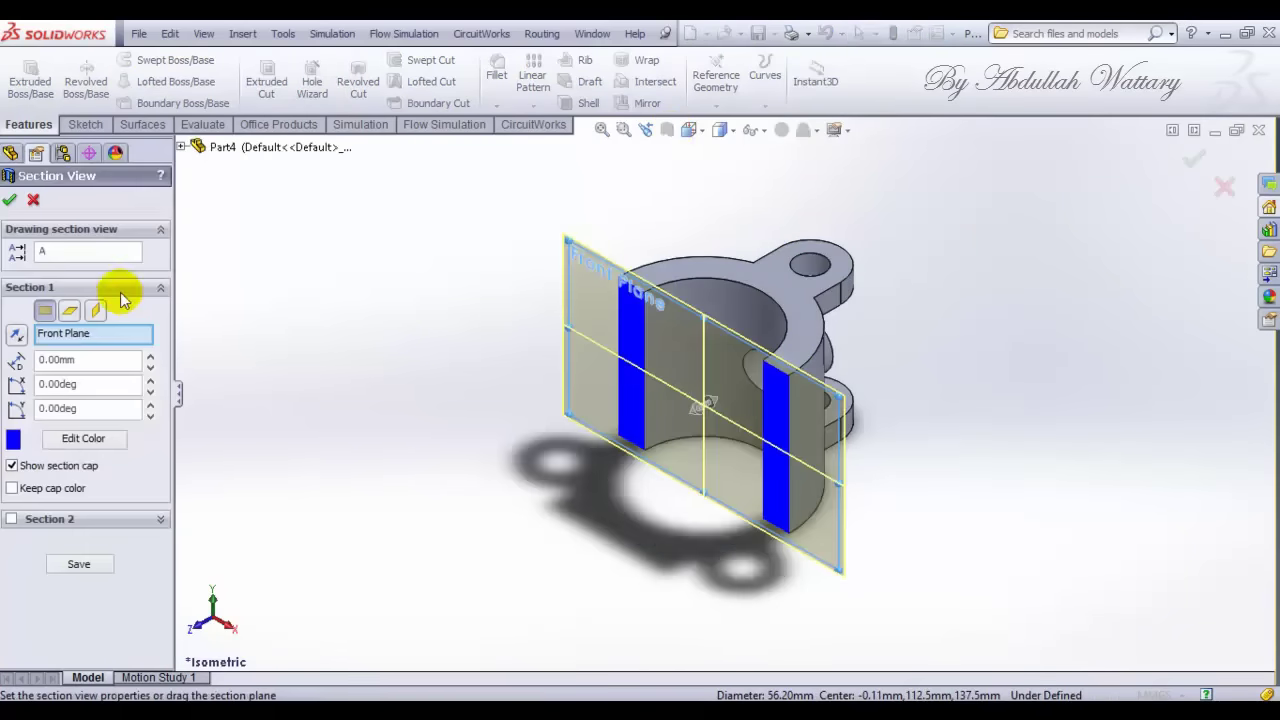
{"action": "left_click", "coordinate": [70, 312]}
{"action": "left_click_drag", "start_coordinate": [723, 466], "coordinate": [680, 260]}
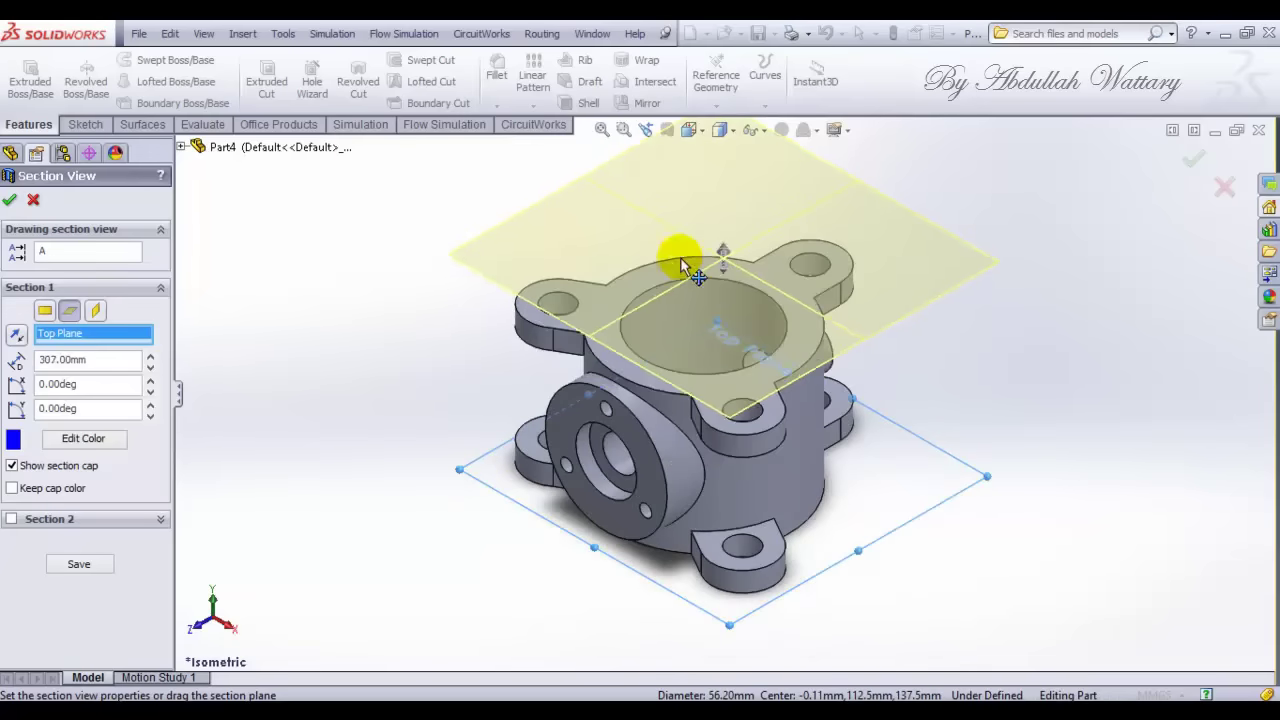
{"action": "left_click", "coordinate": [95, 310]}
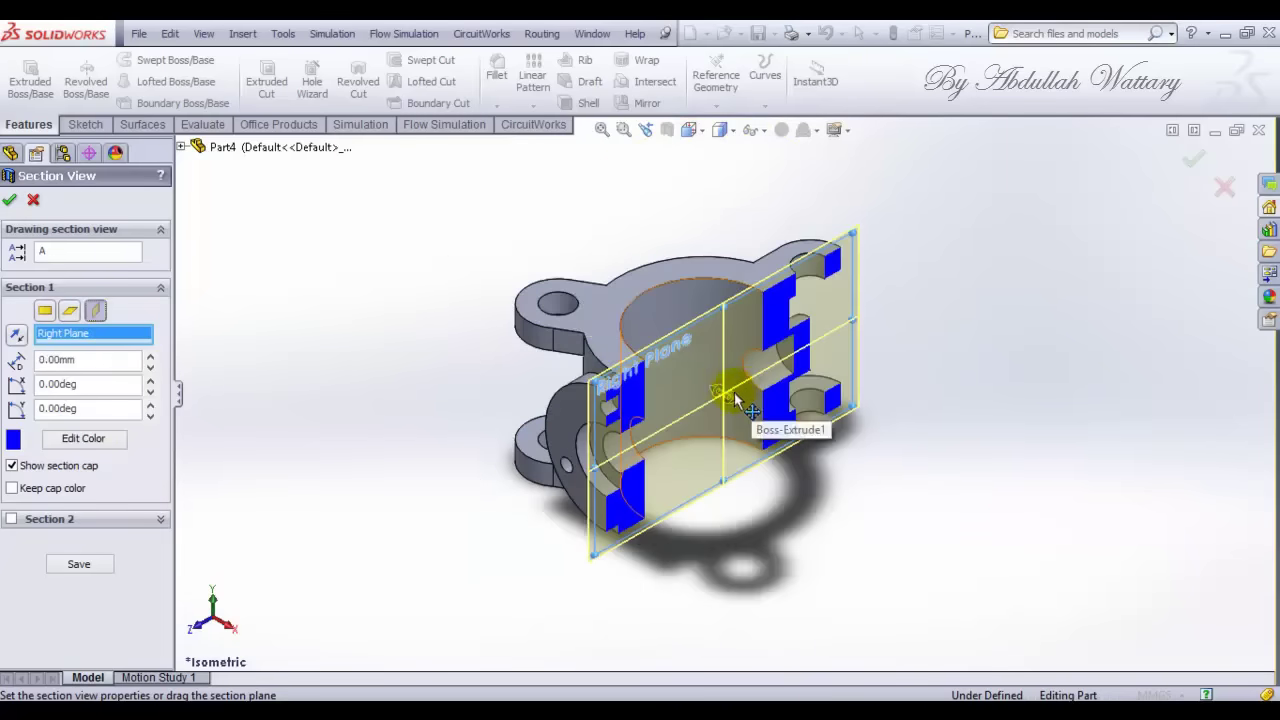
{"action": "key", "text": "alt+Tab"}
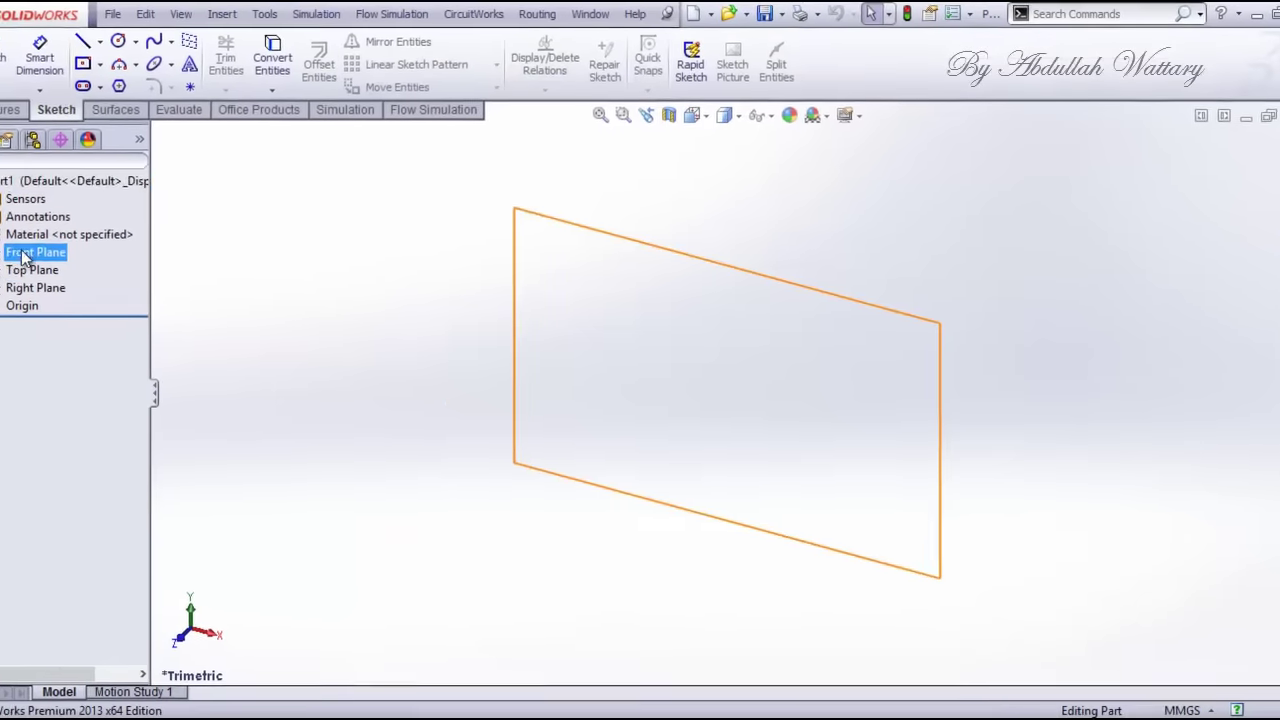
Step: Sketch two concentric circles at the origin on the Top Plane
{"action": "left_click", "coordinate": [28, 270]}
{"action": "left_click", "coordinate": [36, 234]}
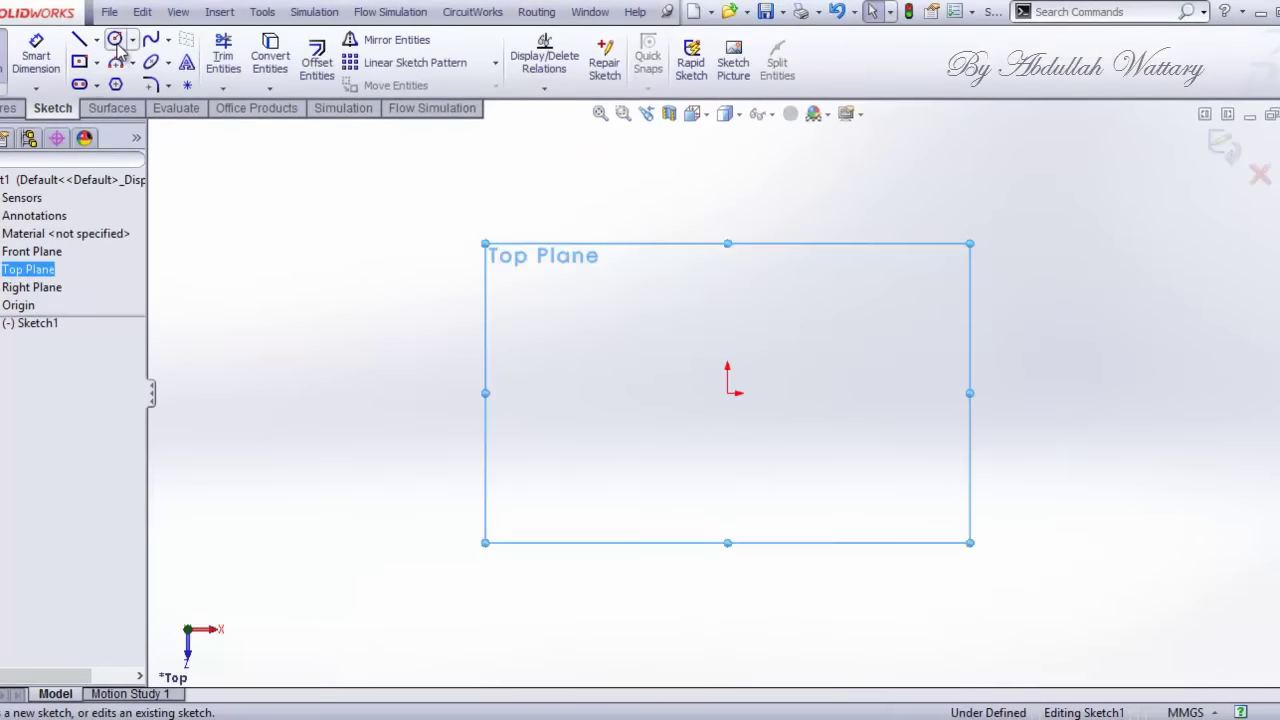
{"action": "left_click", "coordinate": [116, 42]}
{"action": "left_click", "coordinate": [727, 393]}
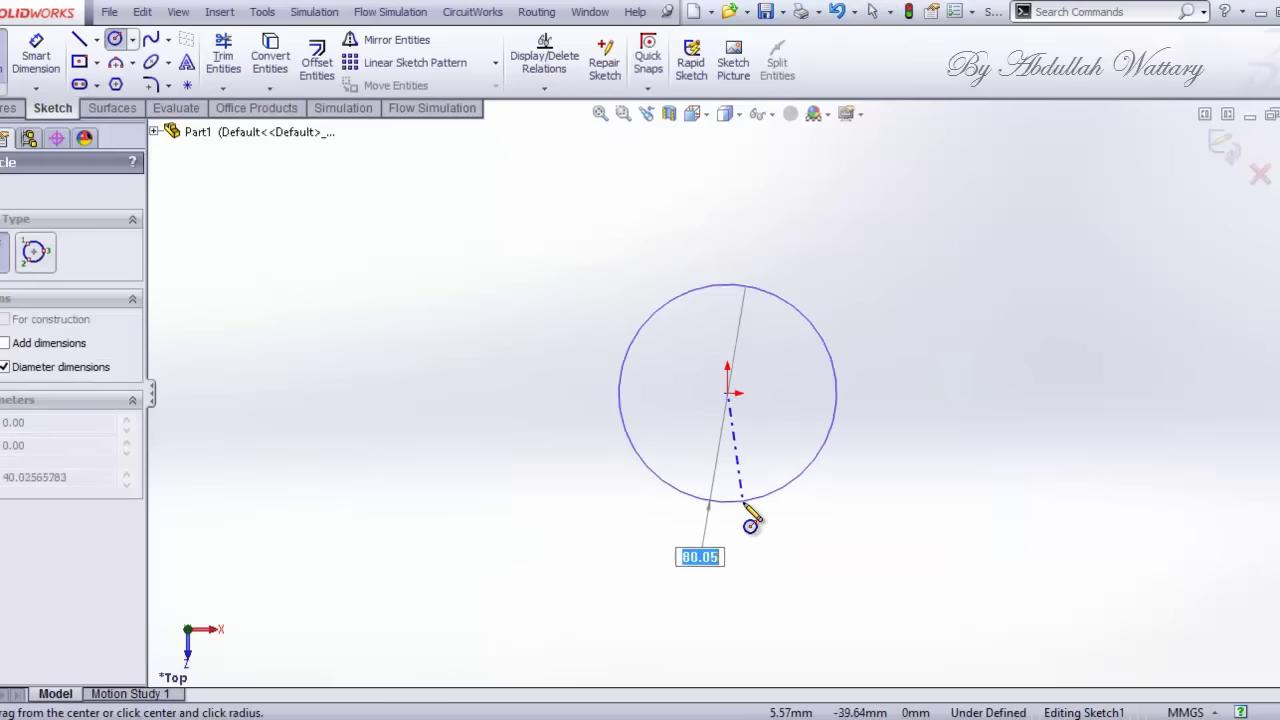
{"action": "left_click", "coordinate": [750, 520]}
{"action": "left_click", "coordinate": [727, 393]}
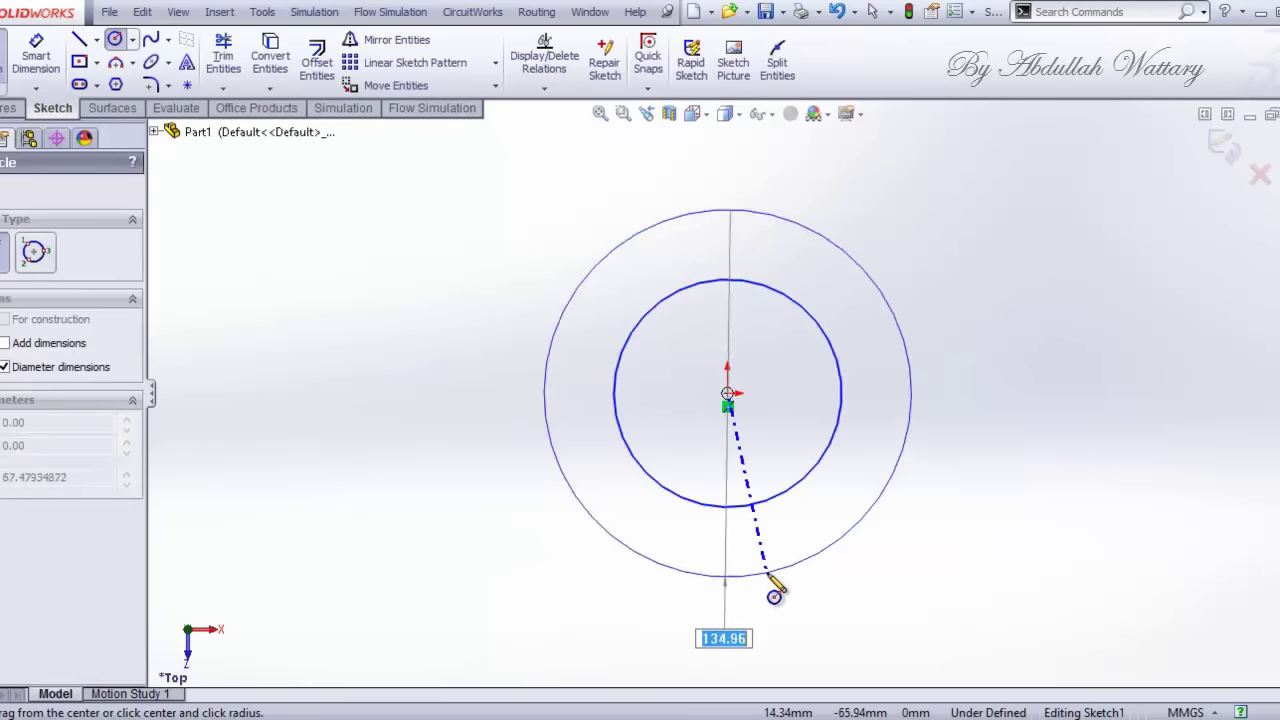
{"action": "left_click", "coordinate": [768, 575]}
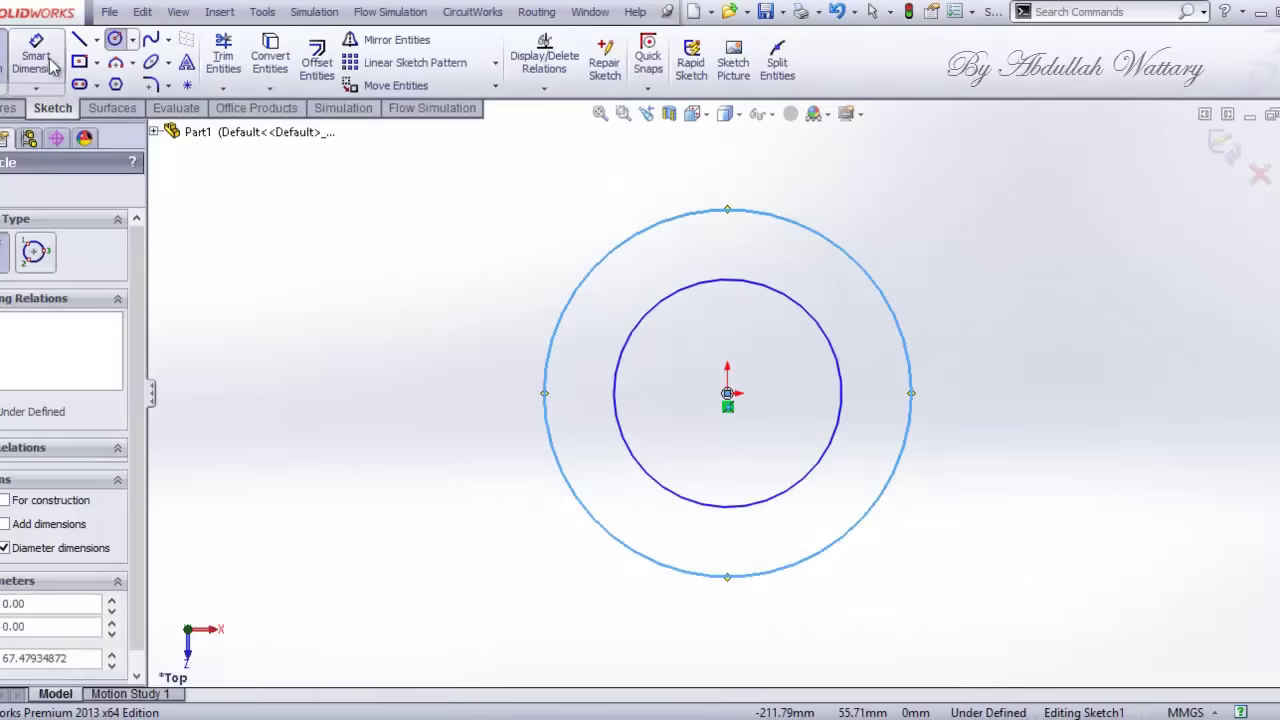
Step: Dimension the inner circle to Ø56.30 mm and the outer circle to Ø112.50 mm
{"action": "left_click", "coordinate": [40, 60]}
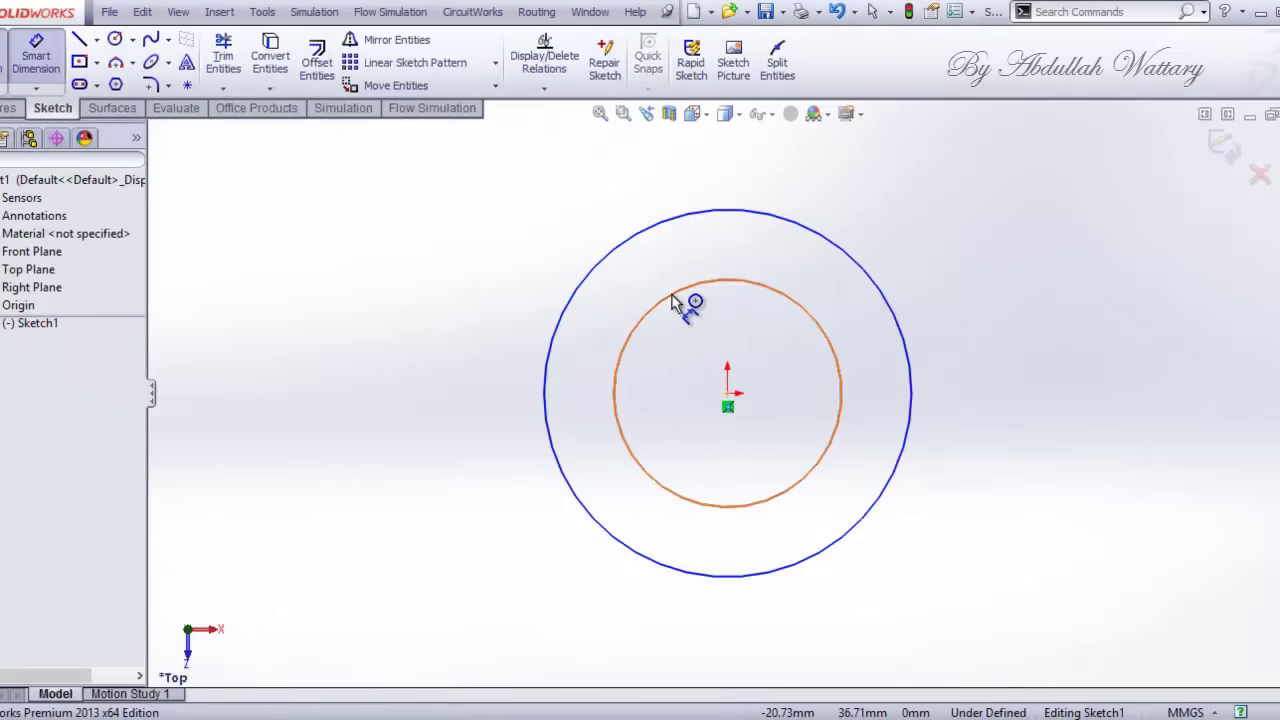
{"action": "left_click", "coordinate": [683, 292]}
{"action": "left_click", "coordinate": [689, 346]}
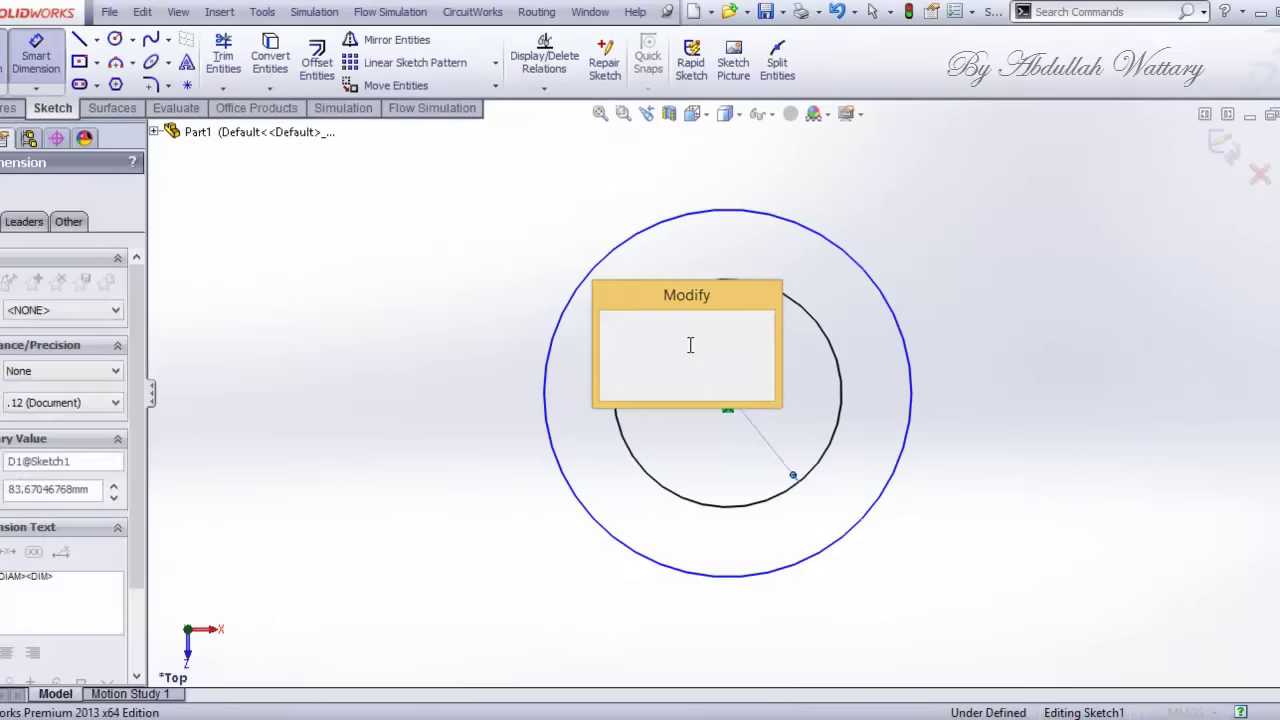
{"action": "type", "text": "56.3"}
{"action": "key", "text": "Return"}
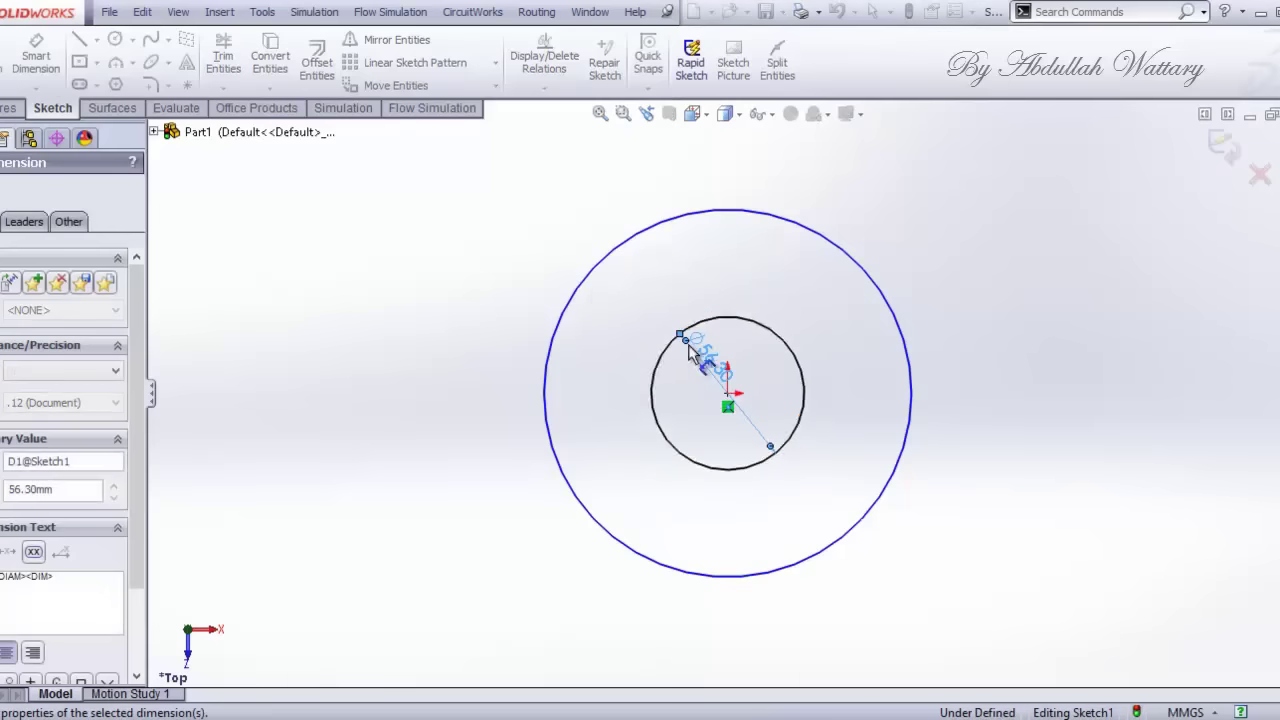
{"action": "key", "text": "alt+Tab"}
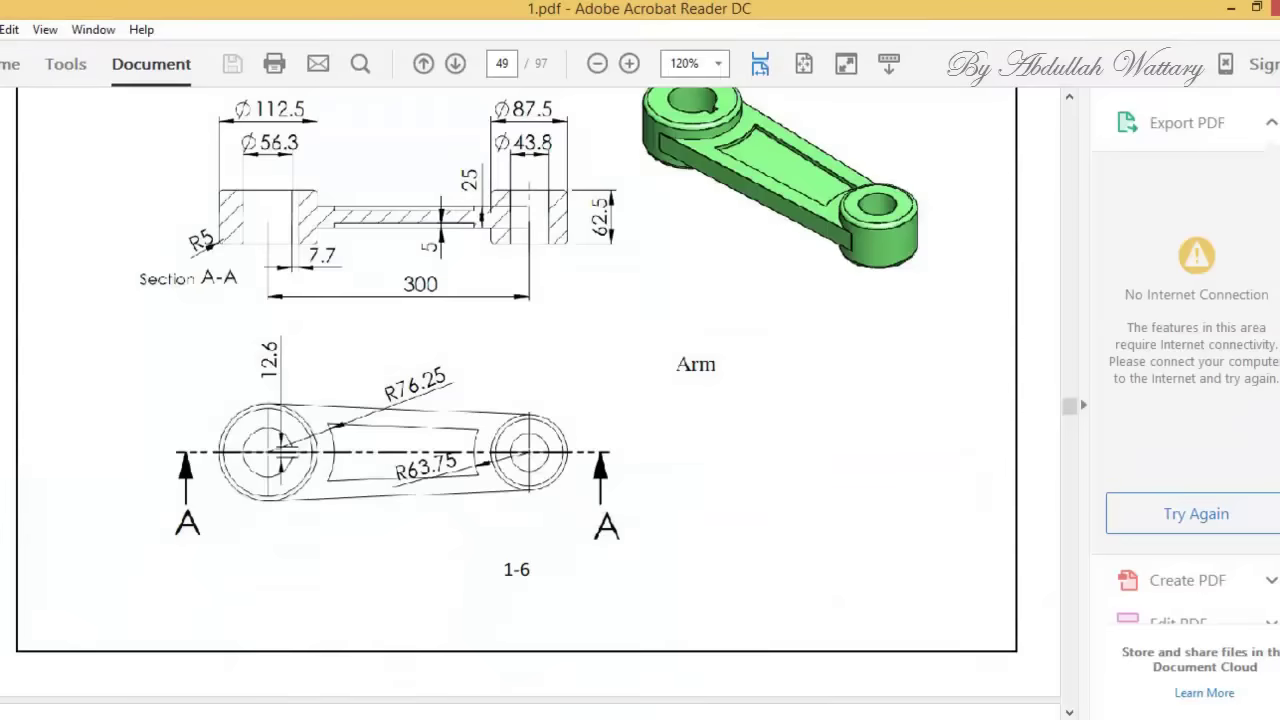
{"action": "key", "text": "alt+Tab"}
{"action": "left_click", "coordinate": [596, 300]}
{"action": "left_click", "coordinate": [592, 340]}
{"action": "type", "text": "112.5"}
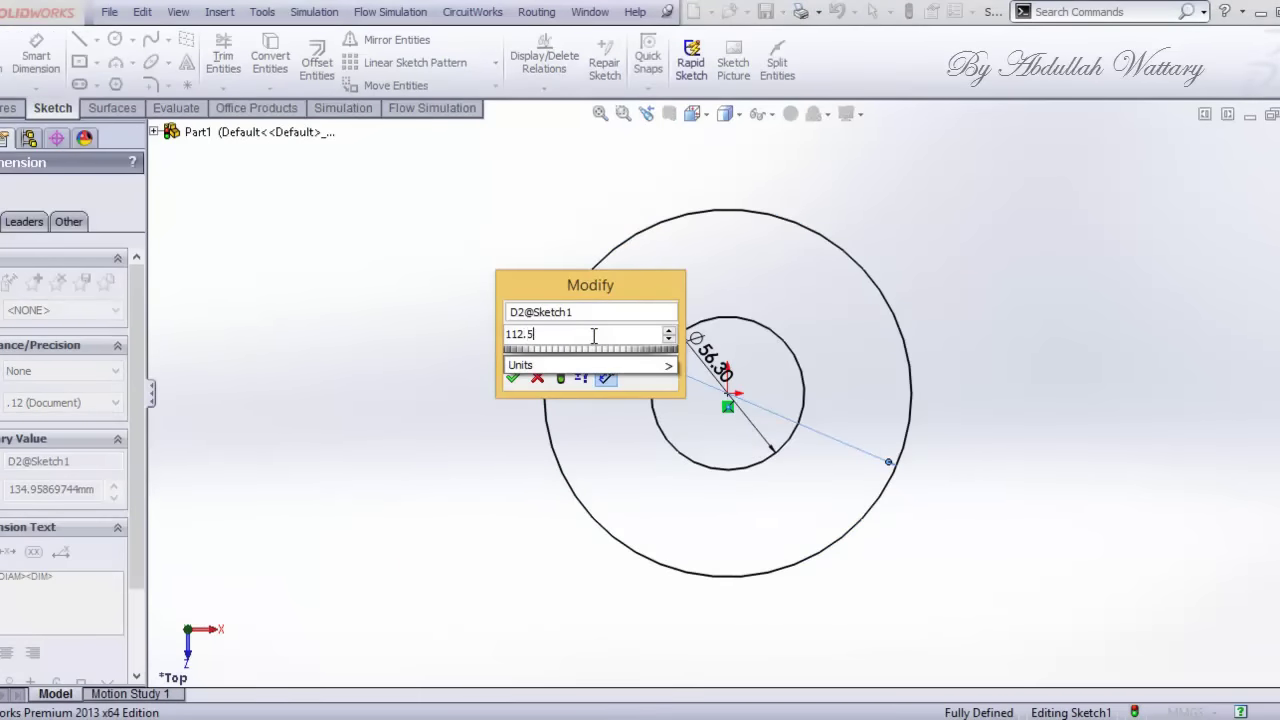
{"action": "key", "text": "Return"}
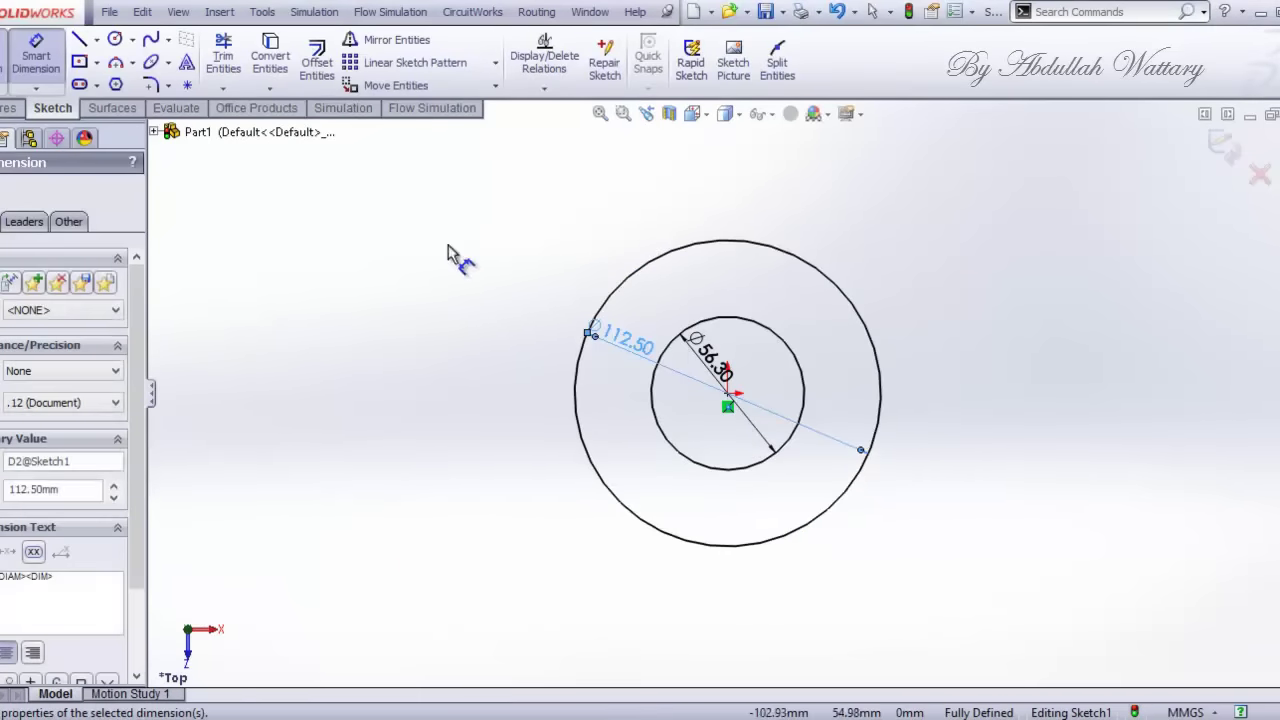
{"action": "left_click", "coordinate": [115, 39]}
Step: Draw a circle right of the origin ring and dimension the inner one to Ø43.8 mm
{"action": "scroll", "coordinate": [815, 425], "scroll_direction": "up", "scroll_amount": 5}
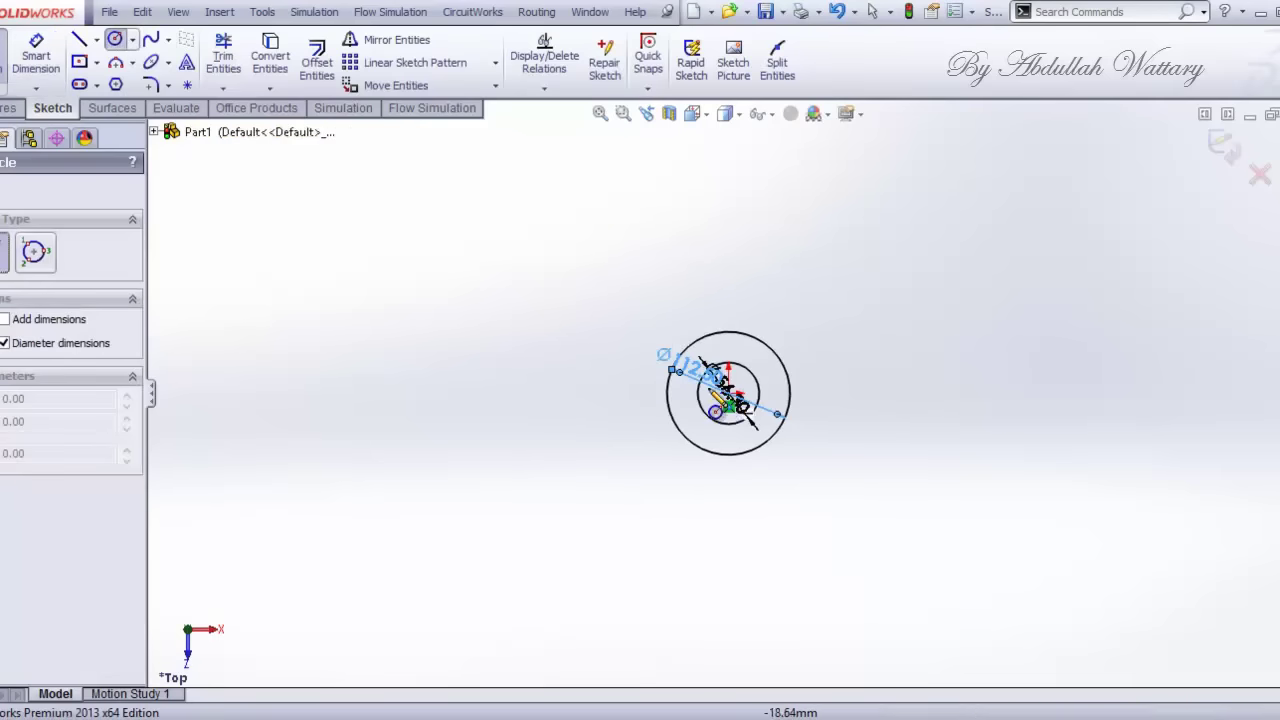
{"action": "mouse_move", "coordinate": [1073, 393]}
{"action": "left_mouse_down"}
{"action": "mouse_move", "coordinate": [1100, 424]}
{"action": "mouse_move", "coordinate": [1086, 463]}
{"action": "left_mouse_up"}
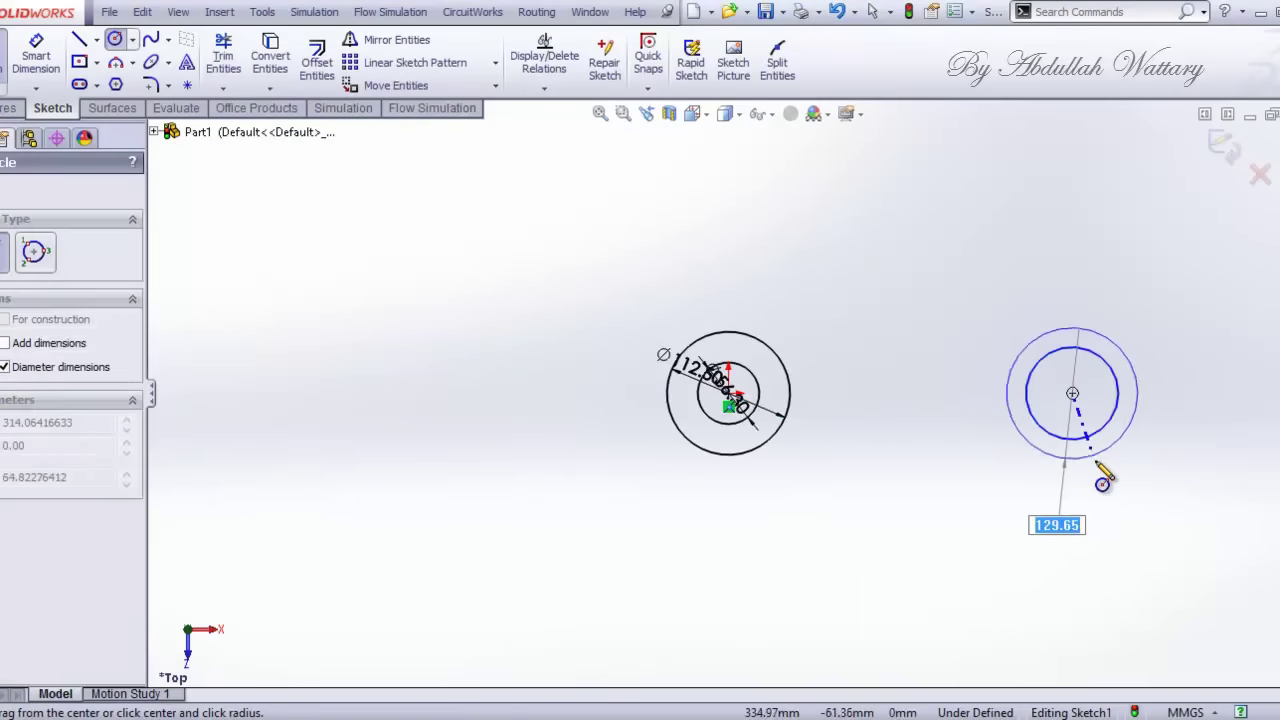
{"action": "key", "text": "alt+Tab"}
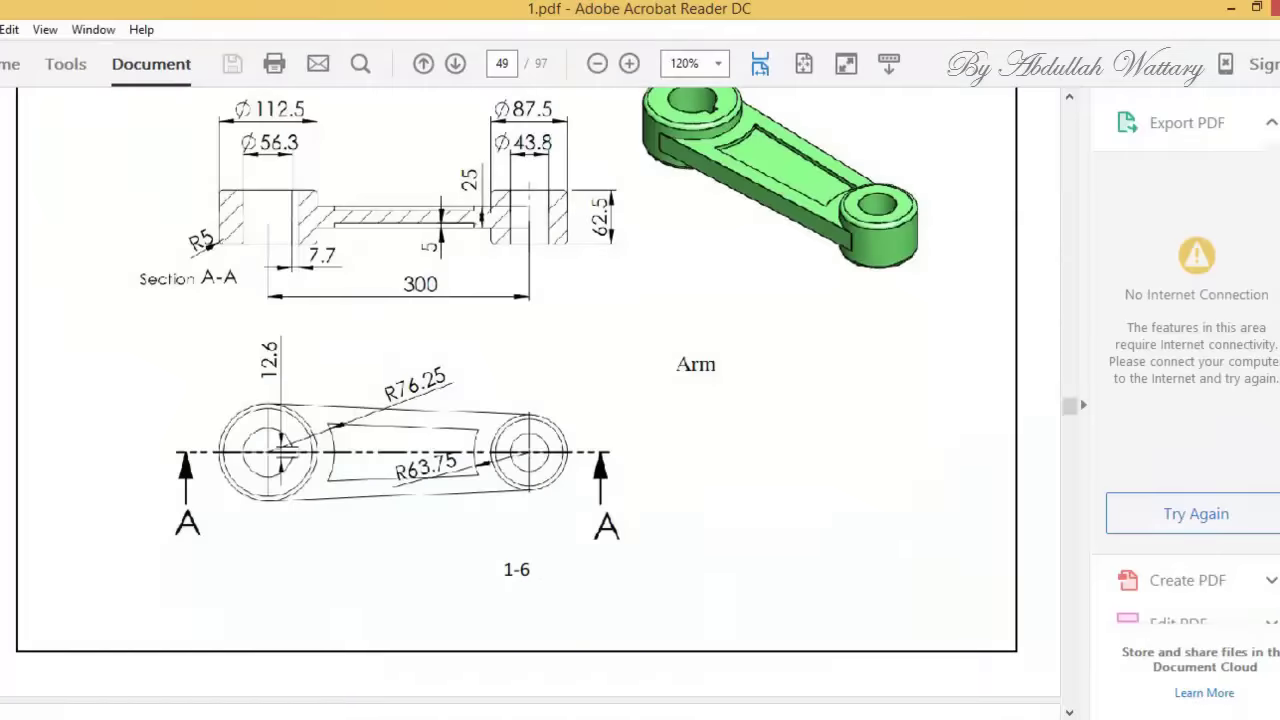
{"action": "key", "text": "alt+Tab"}
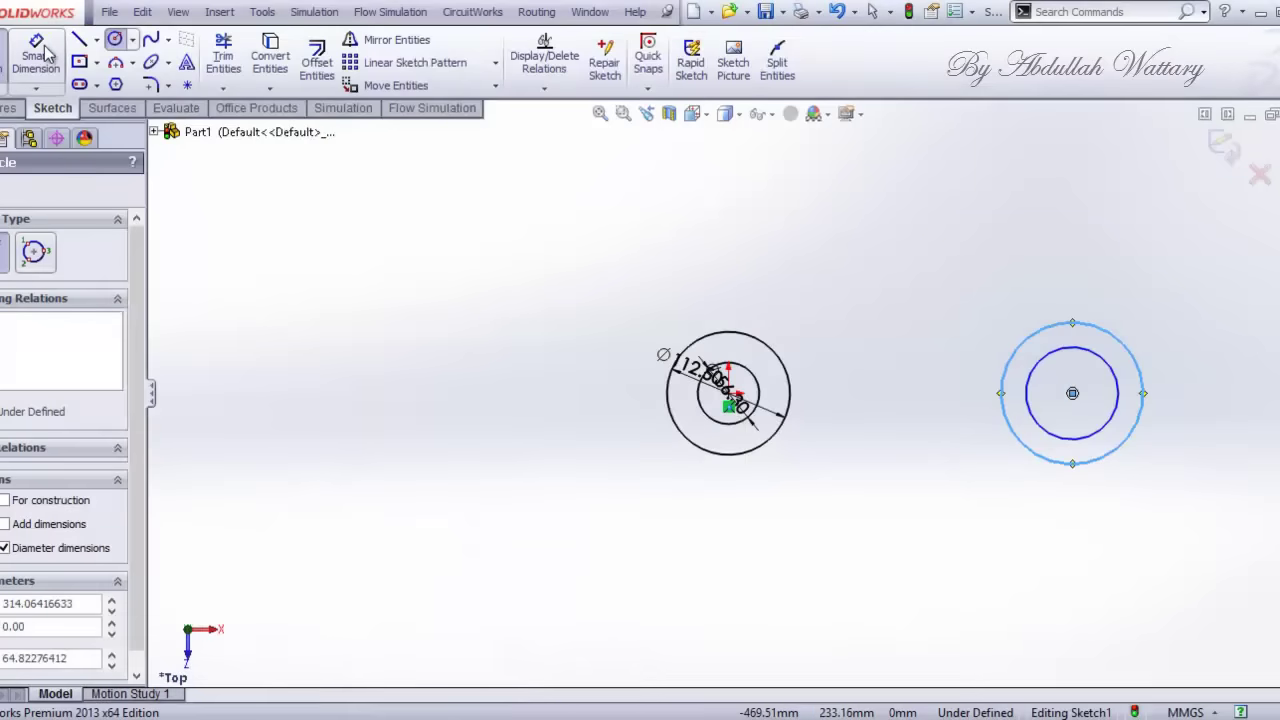
{"action": "left_click", "coordinate": [50, 55]}
{"action": "scroll", "coordinate": [1040, 385], "scroll_direction": "down", "scroll_amount": 5}
{"action": "left_click", "coordinate": [1005, 398]}
{"action": "left_click", "coordinate": [975, 423]}
{"action": "type", "text": "43.8"}
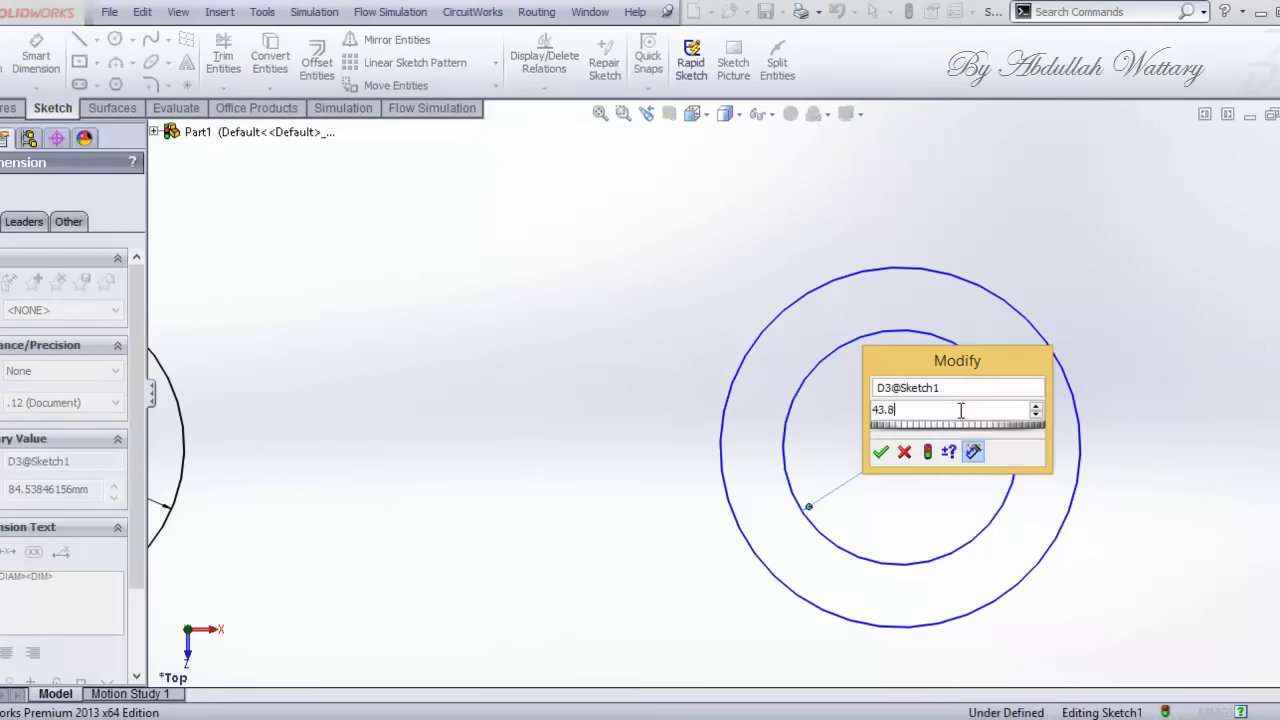
{"action": "key", "text": "Return"}
Step: Dimension the right outer circle to Ø87.5 mm
{"action": "key", "text": "alt+Tab"}
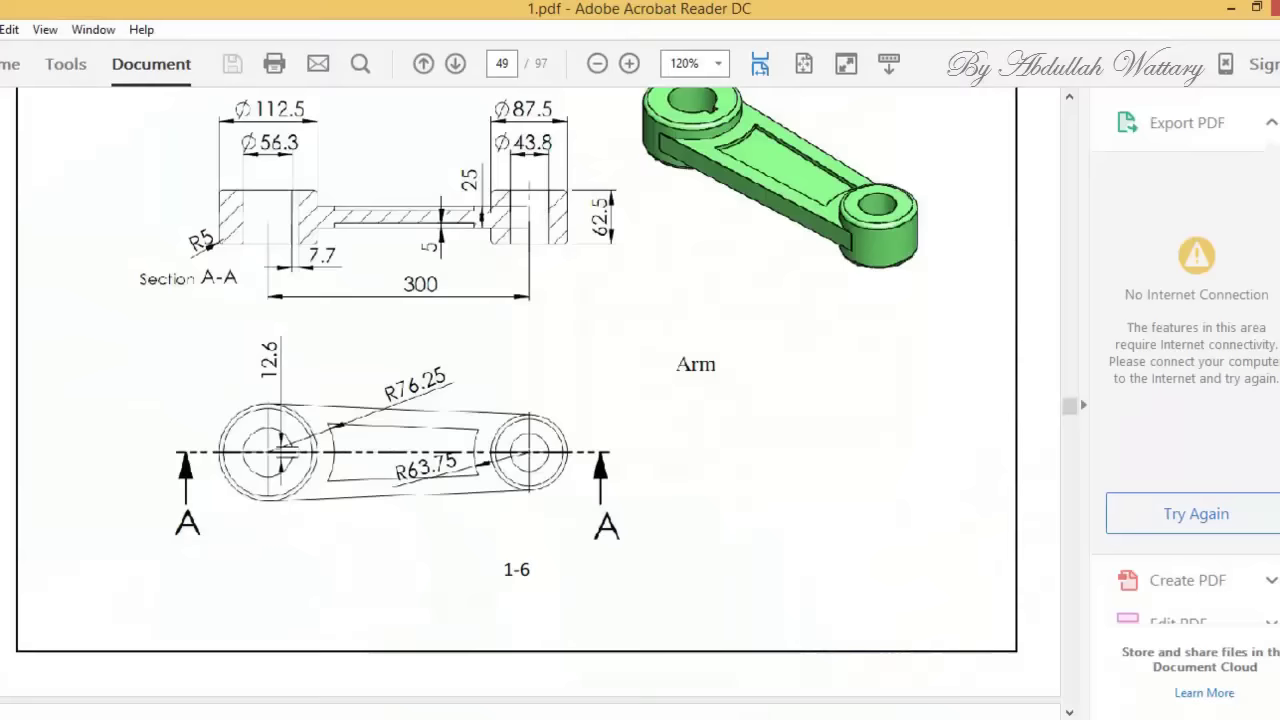
{"action": "key", "text": "alt+Tab"}
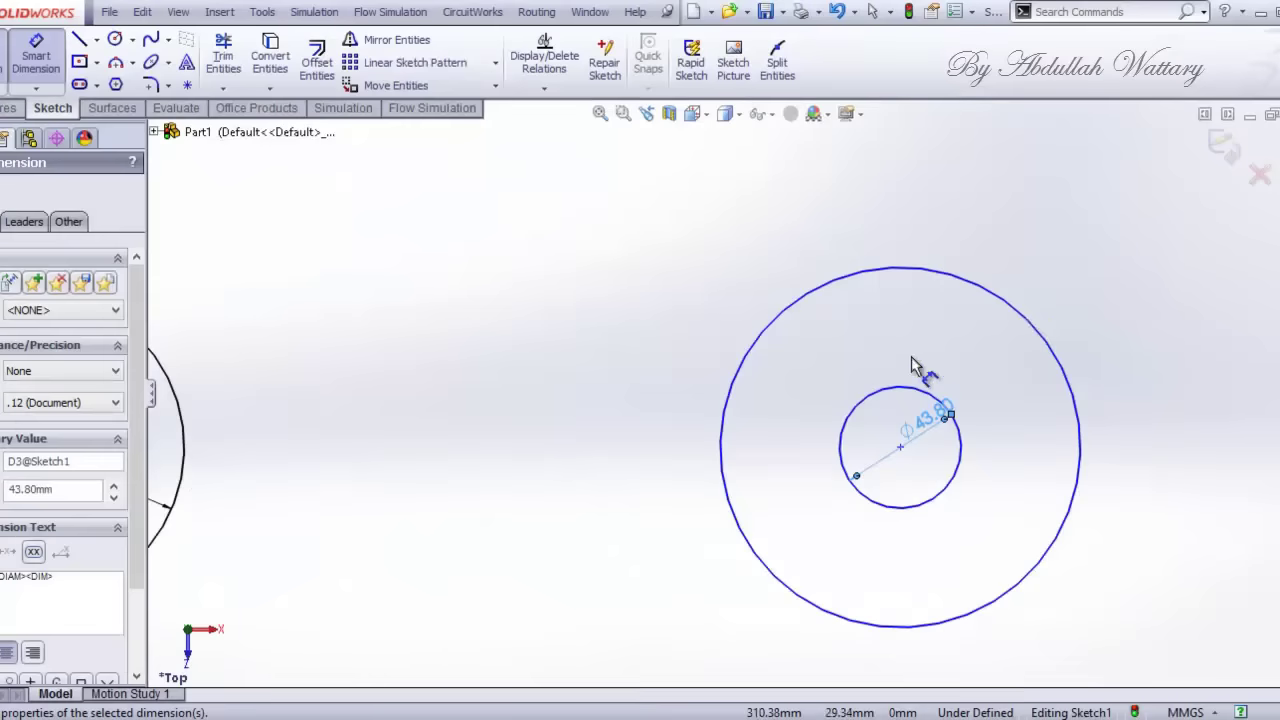
{"action": "left_click", "coordinate": [1087, 320]}
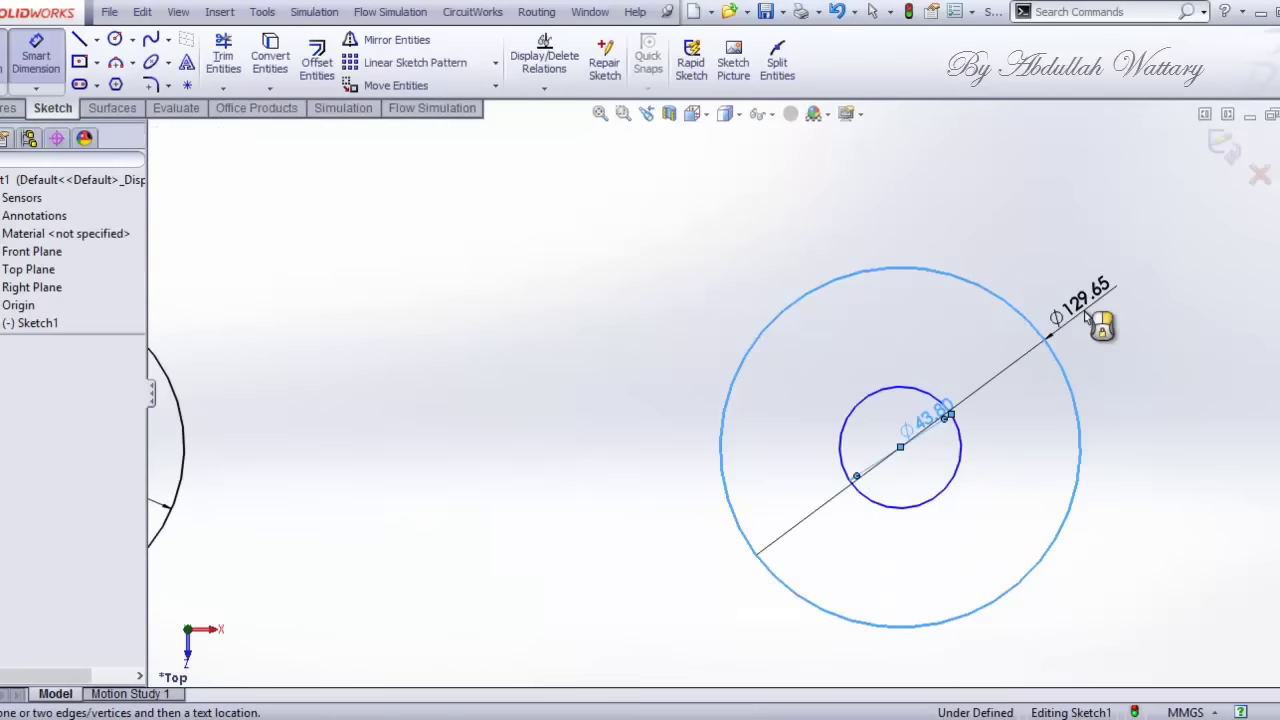
{"action": "left_click", "coordinate": [1087, 320]}
{"action": "type", "text": "8"}
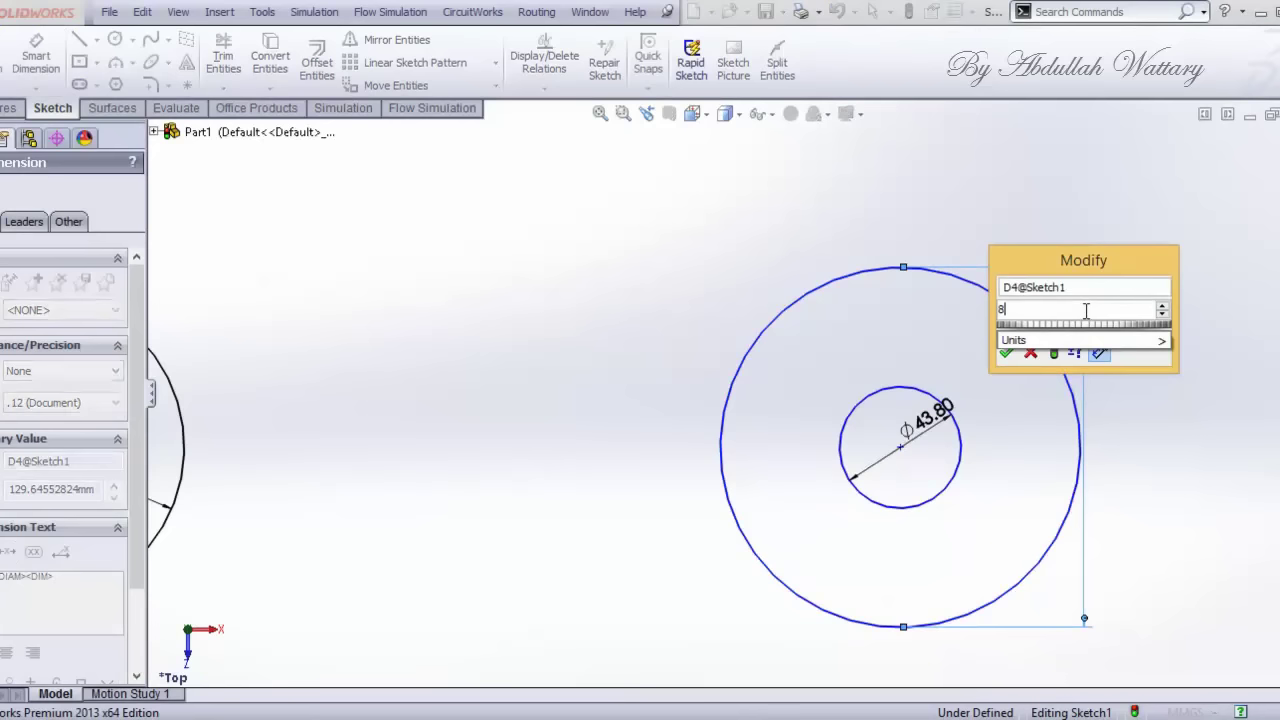
{"action": "type", "text": "7.5"}
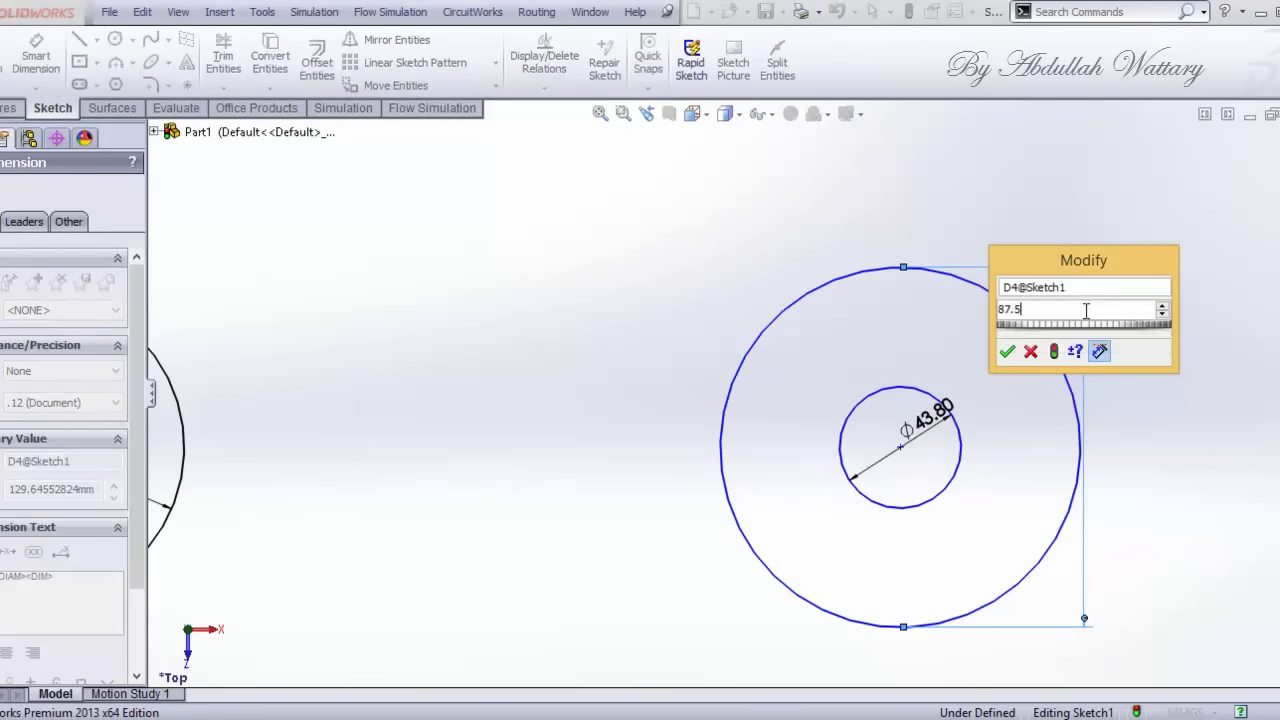
{"action": "key", "text": "Return"}
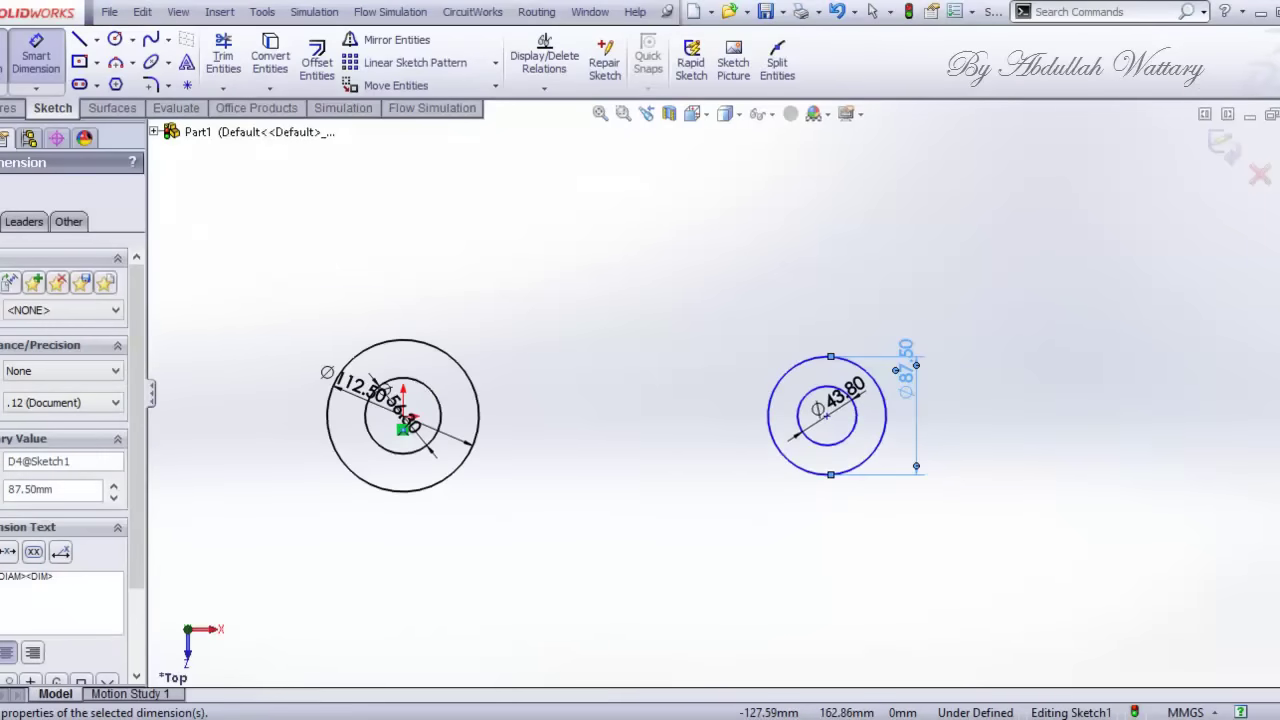
{"action": "key", "text": "Escape"}
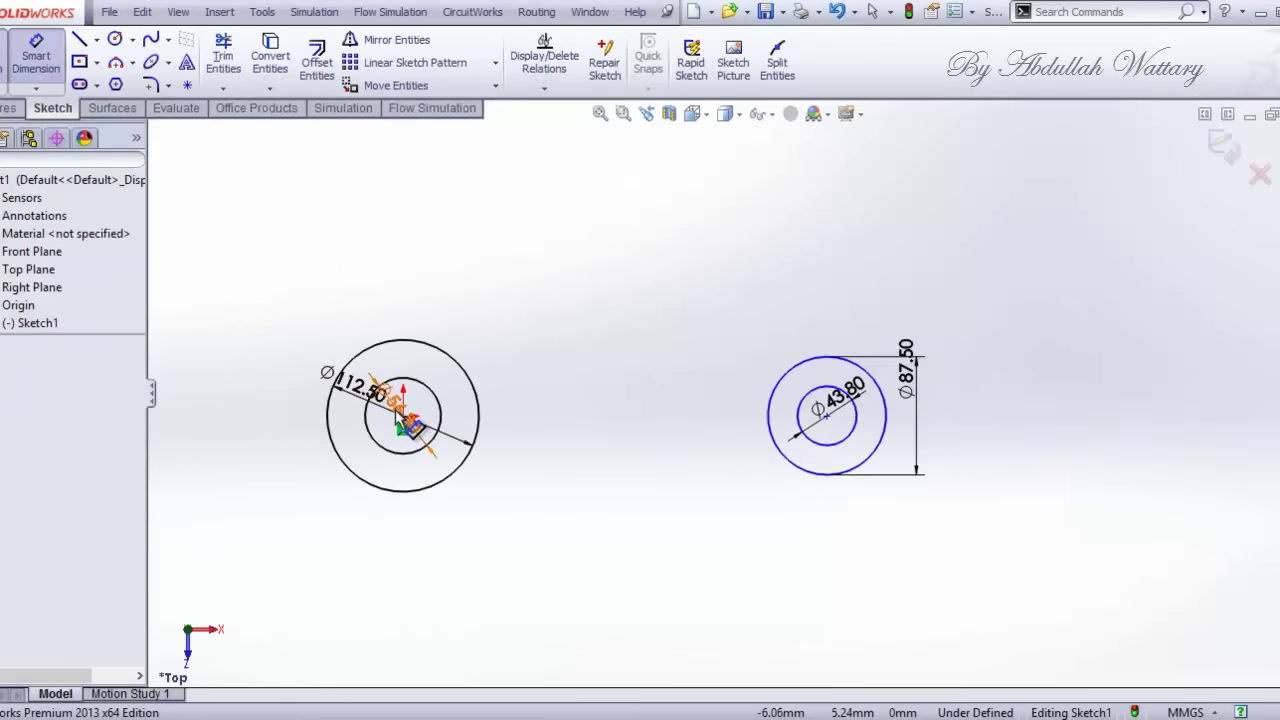
Step: Set the distance between the two ring centres to 300 mm and view isometric
{"action": "scroll", "coordinate": [410, 425], "scroll_direction": "down", "scroll_amount": 2}
{"action": "scroll", "coordinate": [420, 428], "scroll_direction": "down", "scroll_amount": 3}
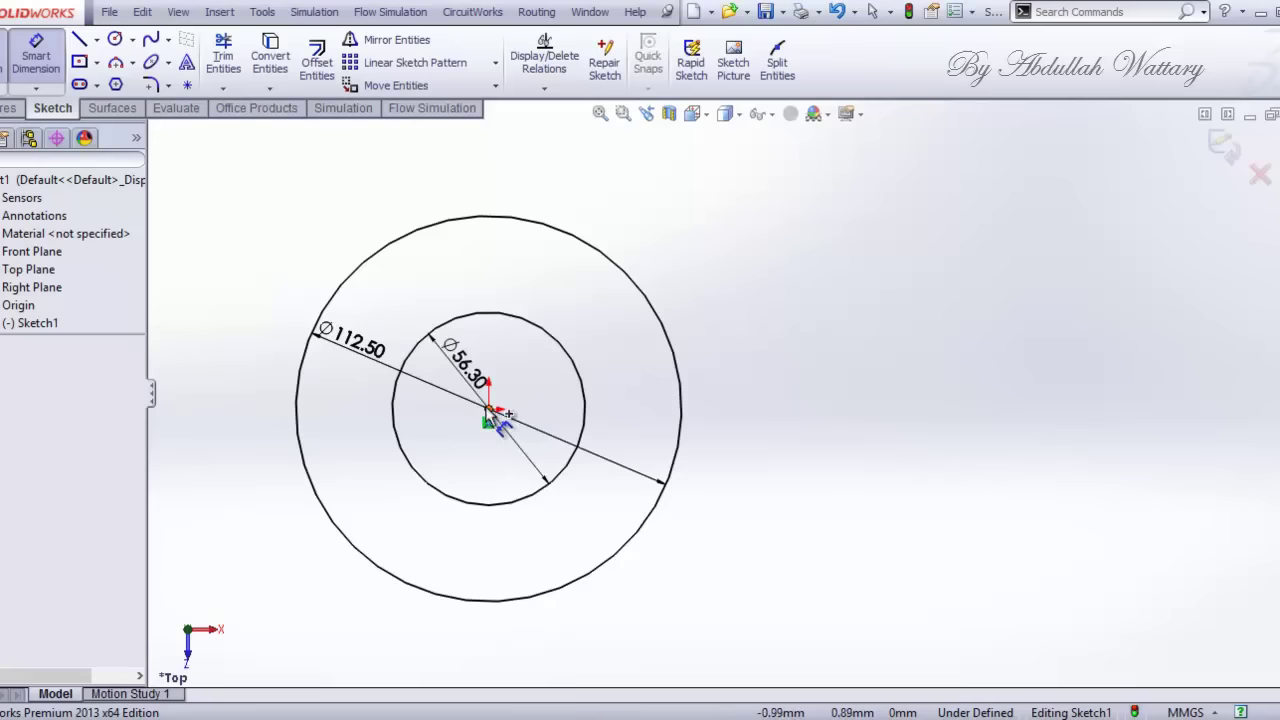
{"action": "left_click", "coordinate": [489, 410]}
{"action": "scroll", "coordinate": [694, 443], "scroll_direction": "up", "scroll_amount": 5}
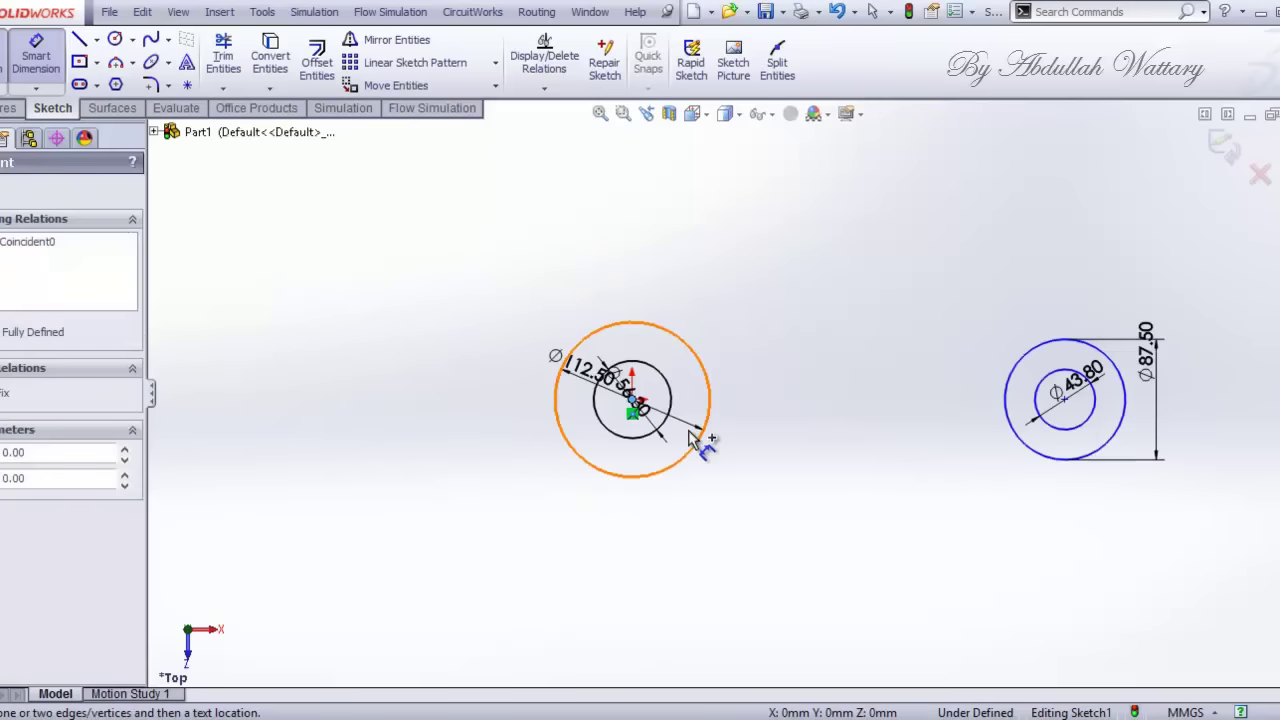
{"action": "left_click", "coordinate": [1065, 402]}
{"action": "left_click", "coordinate": [952, 507]}
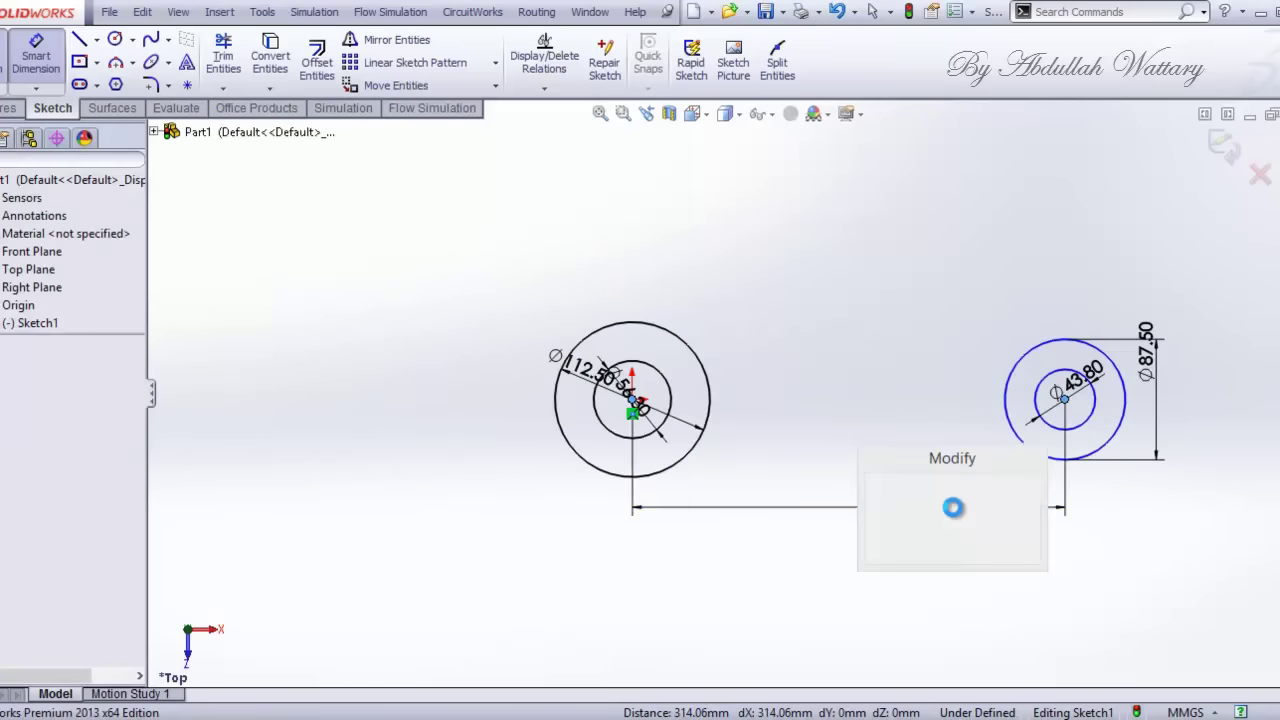
{"action": "type", "text": "300"}
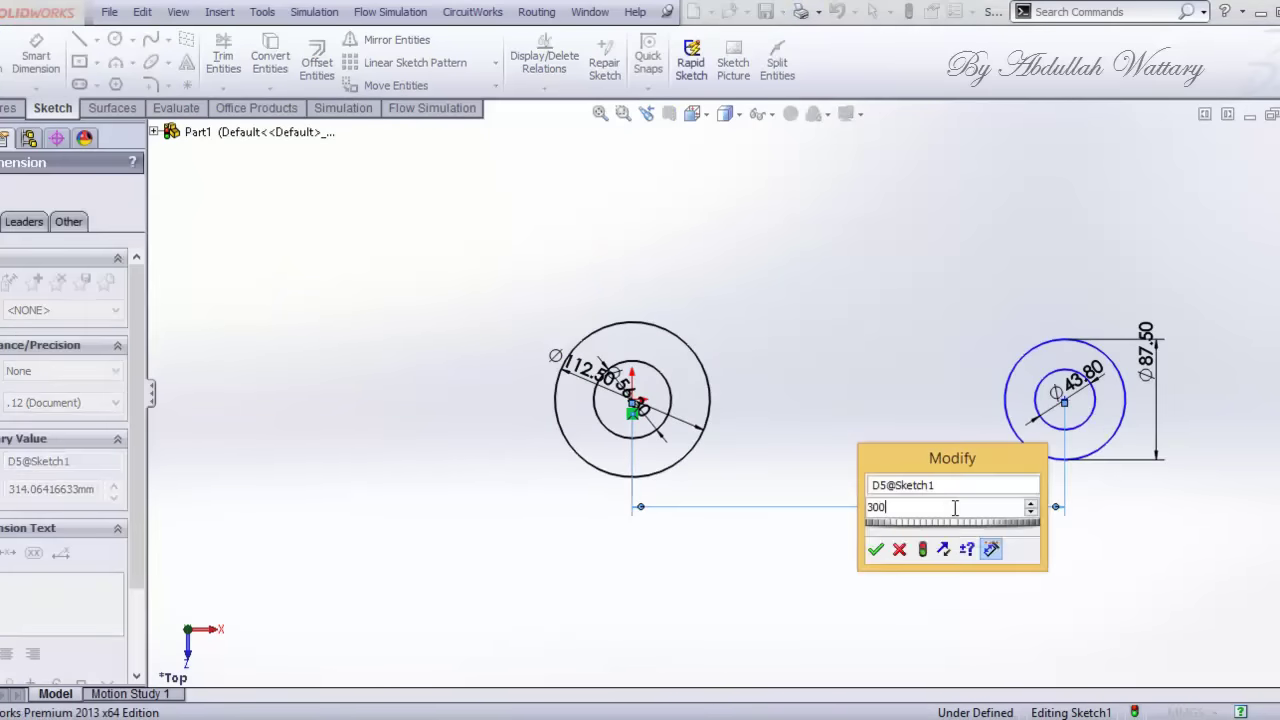
{"action": "key", "text": "Return"}
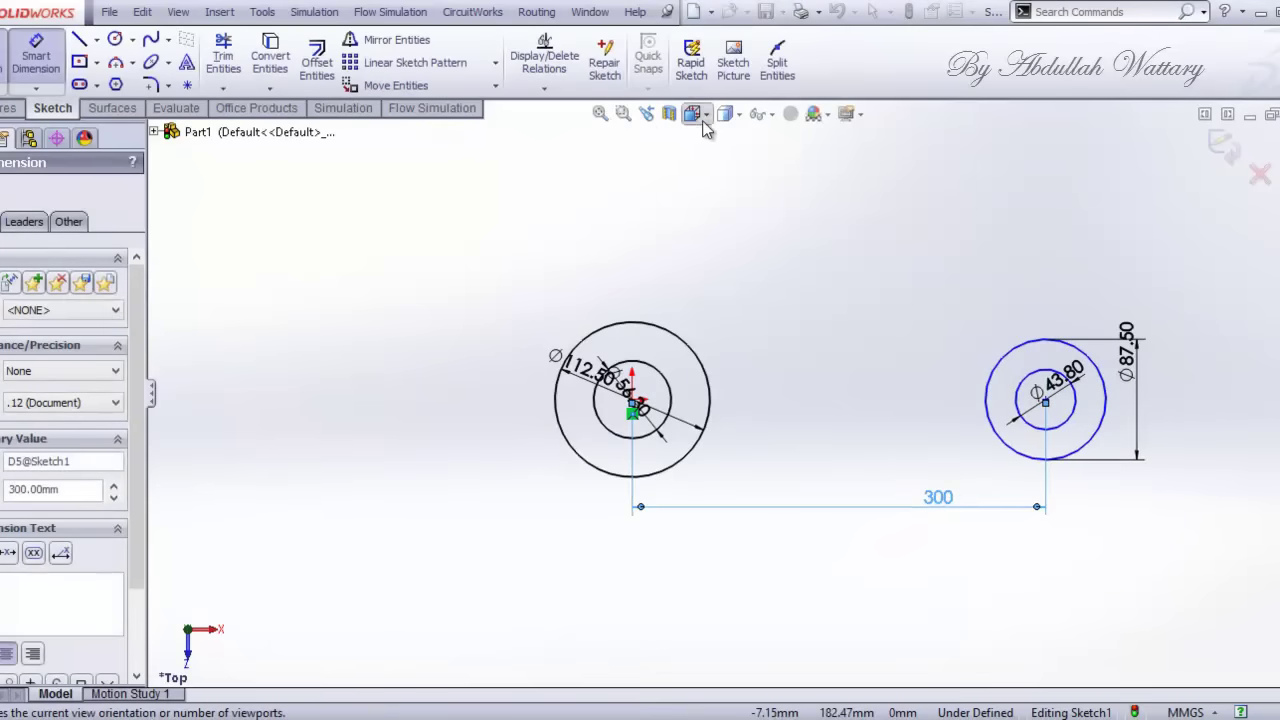
{"action": "left_click", "coordinate": [694, 115]}
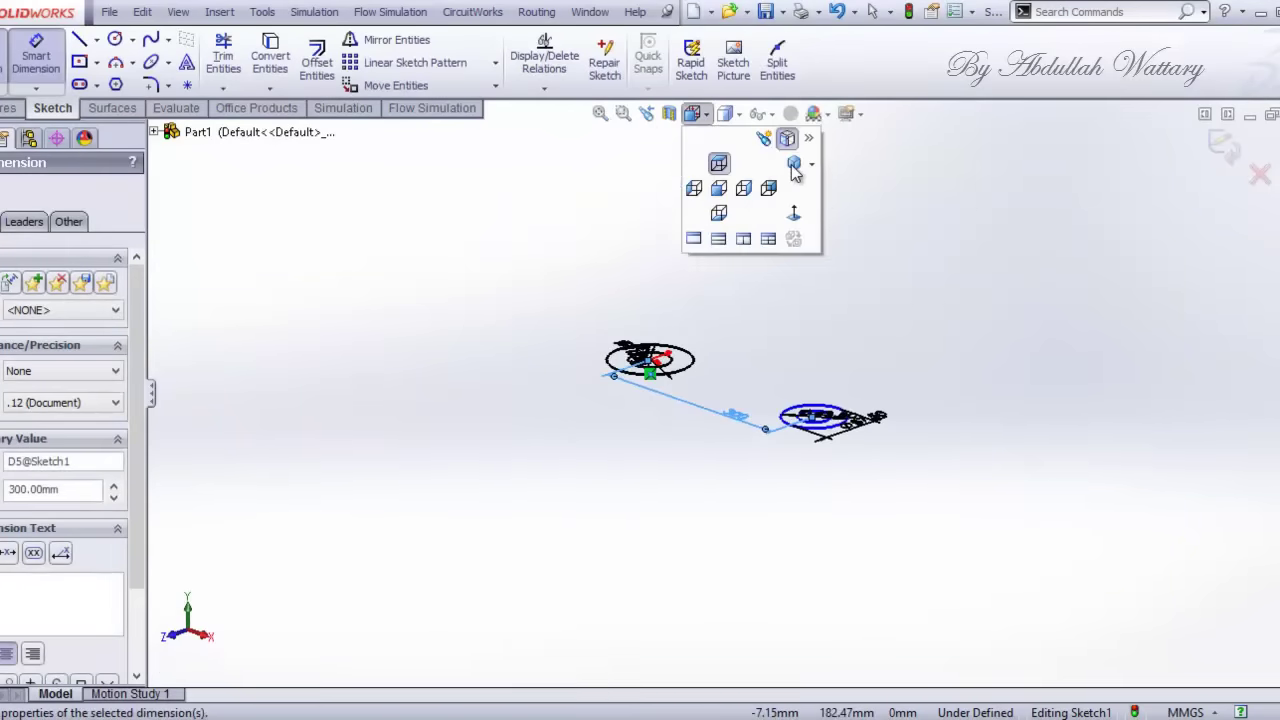
{"action": "left_click", "coordinate": [790, 168]}
Step: Extrude both ring pairs Mid Plane 62.5 mm as Boss-Extrude1
{"action": "left_click", "coordinate": [4, 109]}
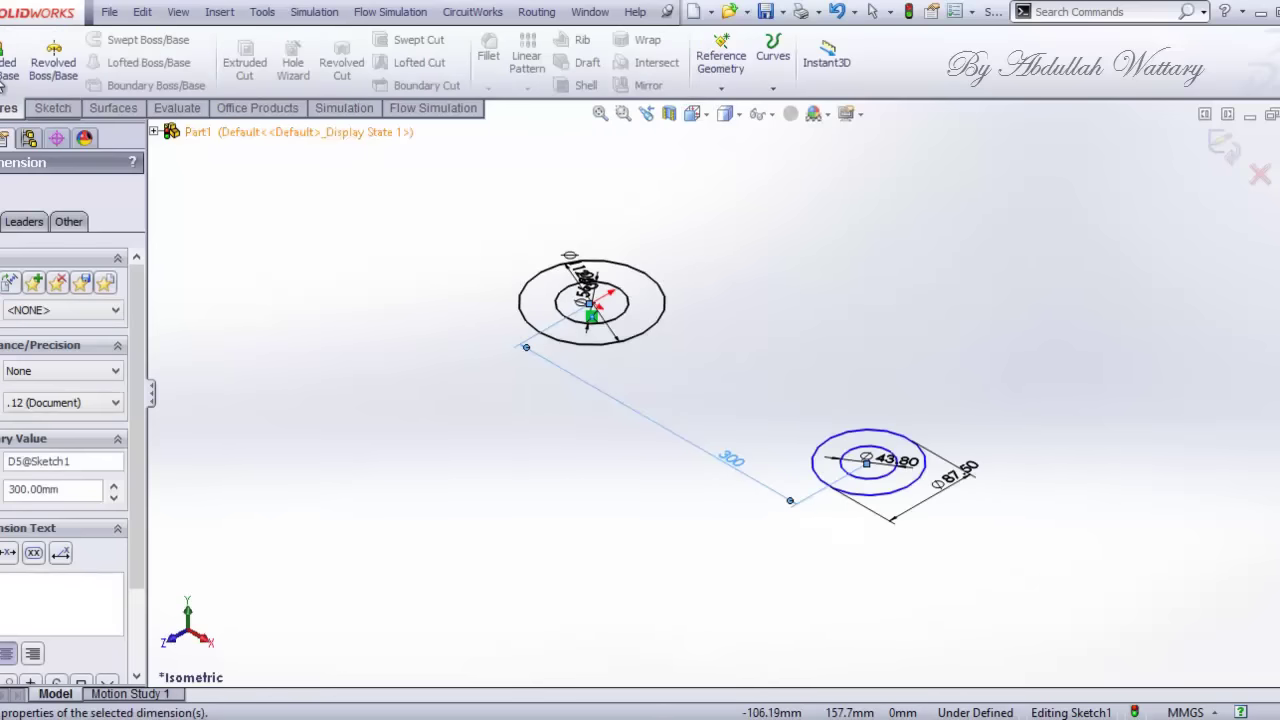
{"action": "key", "text": "alt+Tab"}
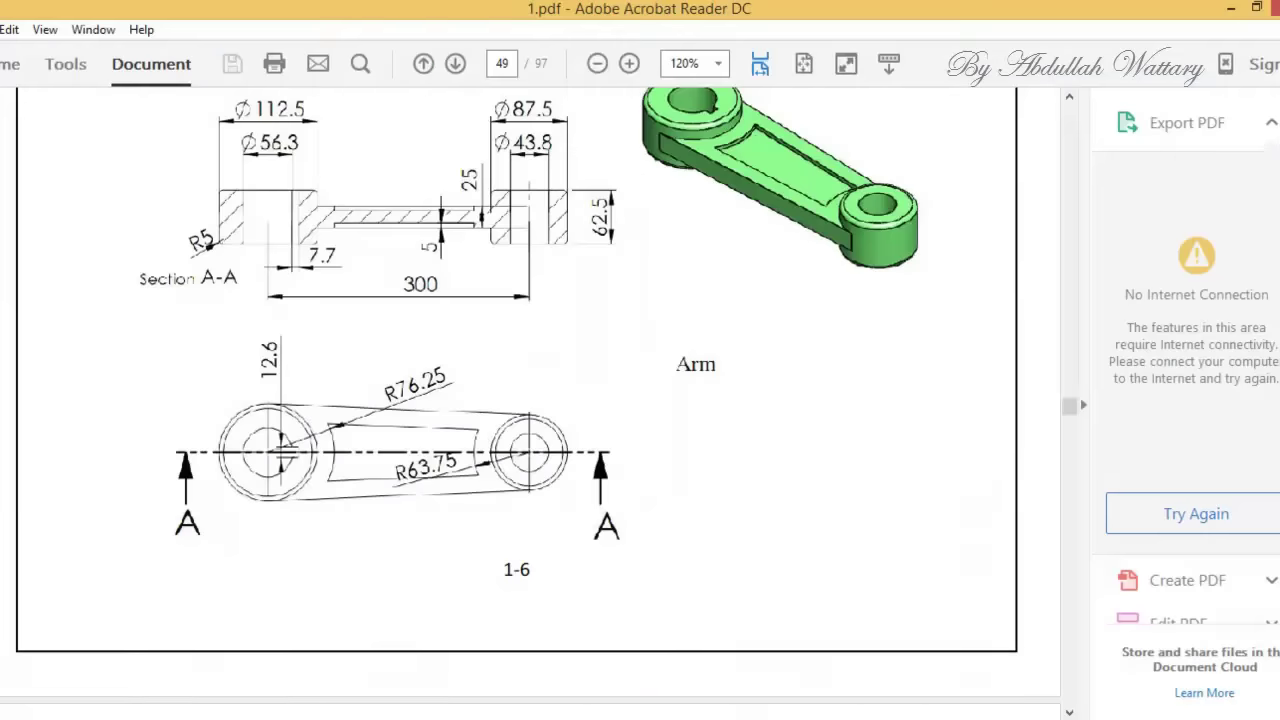
{"action": "key", "text": "alt+Tab"}
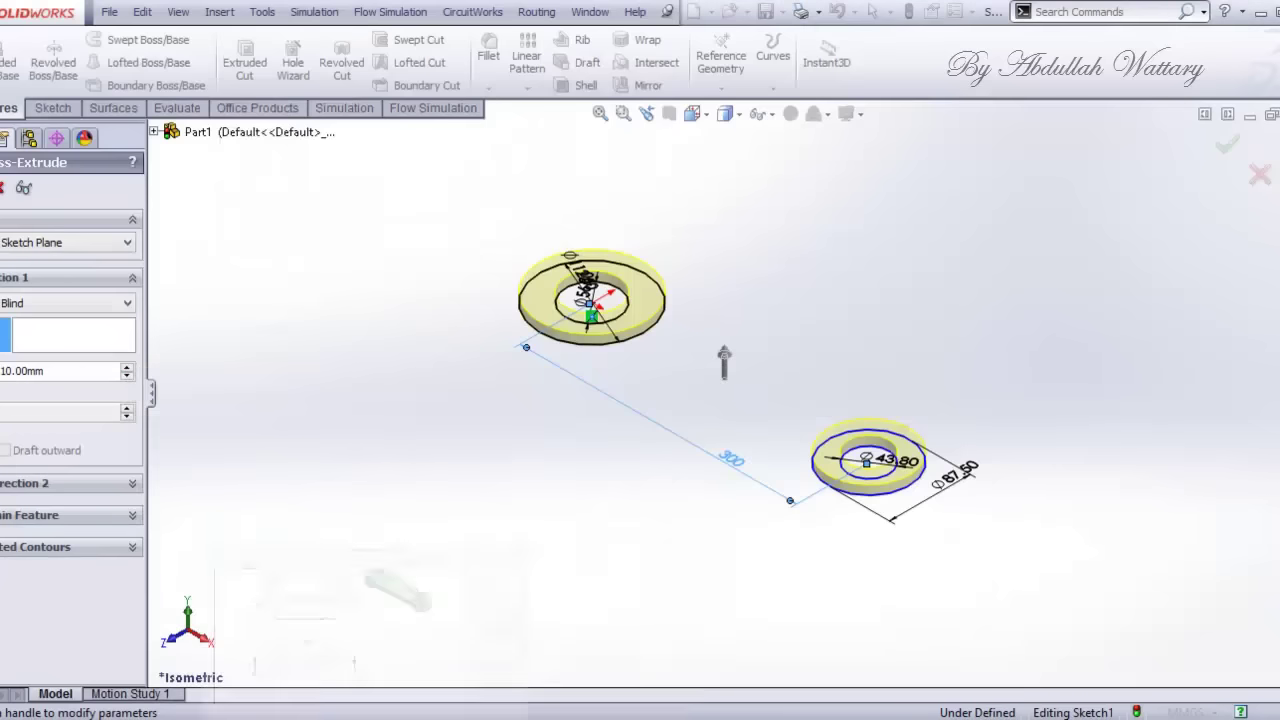
{"action": "left_click", "coordinate": [97, 303]}
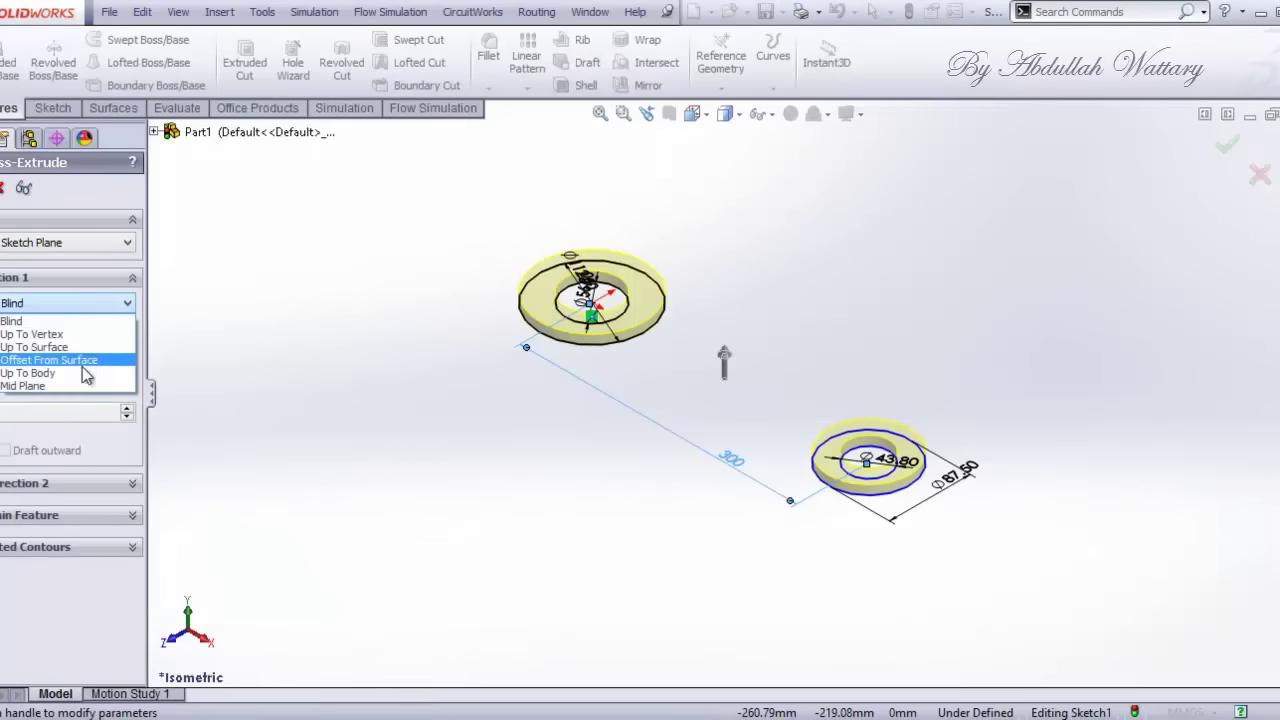
{"action": "left_click", "coordinate": [62, 389]}
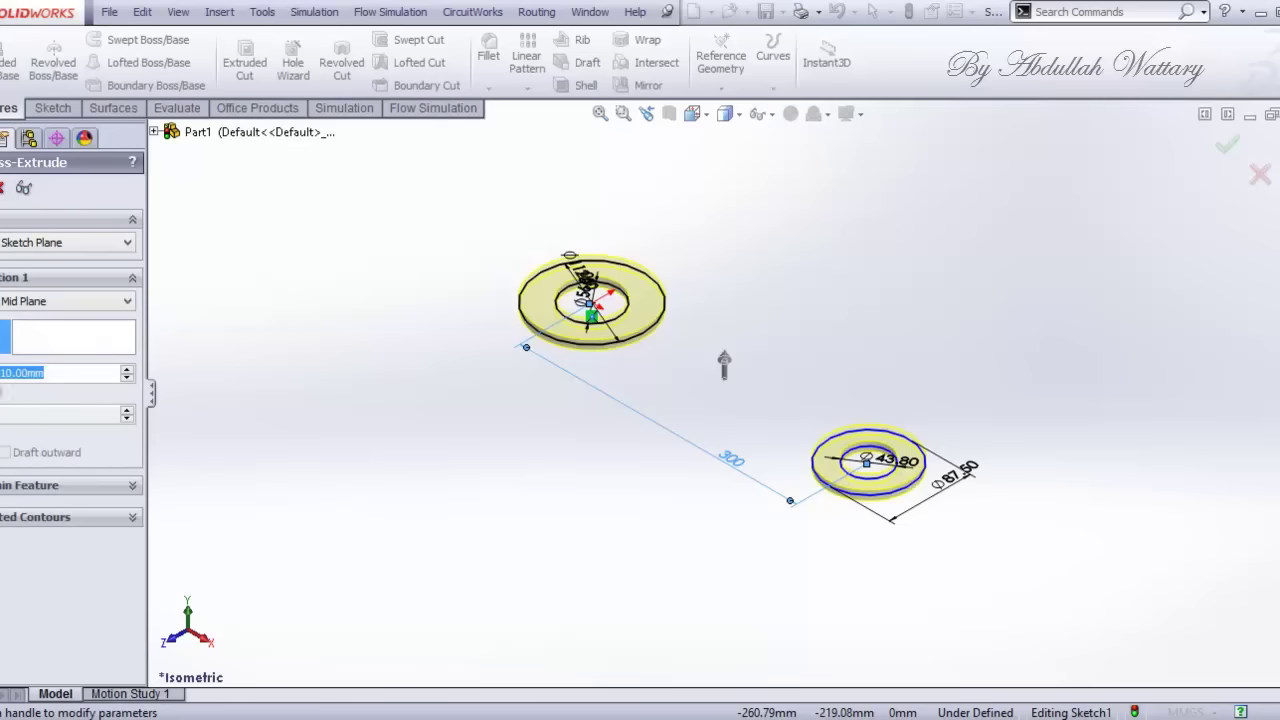
{"action": "type", "text": "62."}
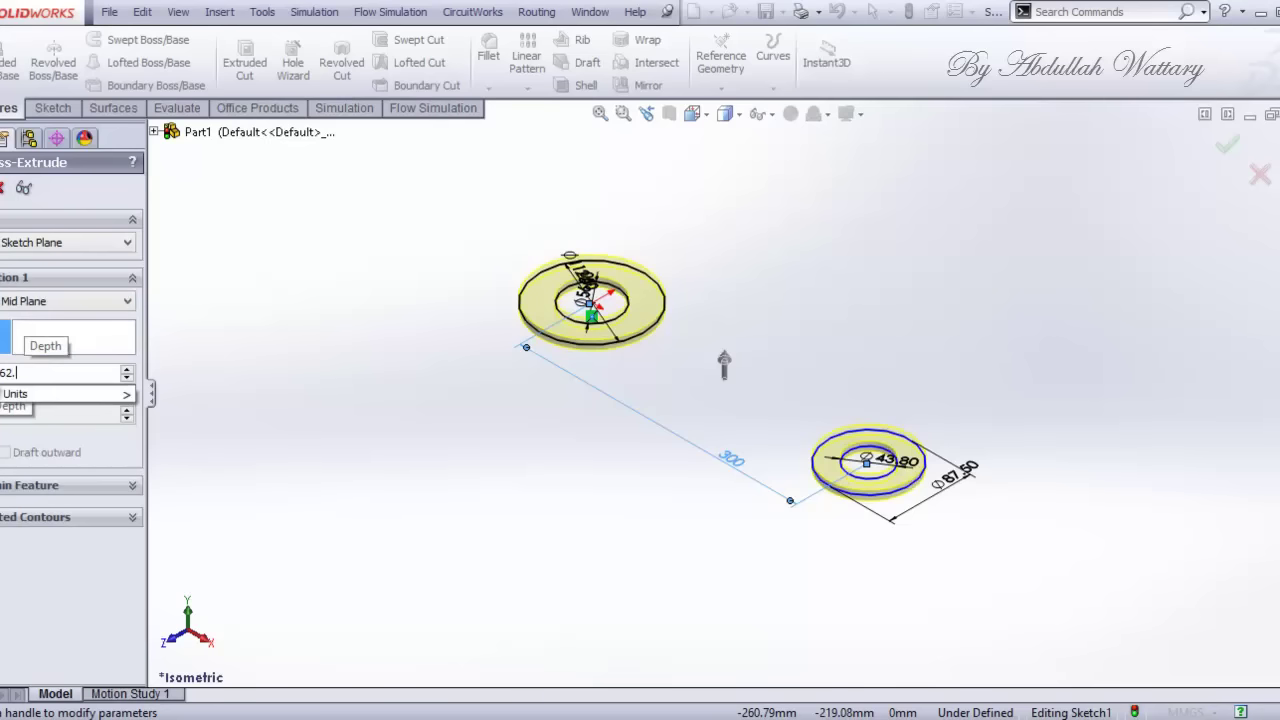
{"action": "type", "text": "5"}
{"action": "key", "text": "Return"}
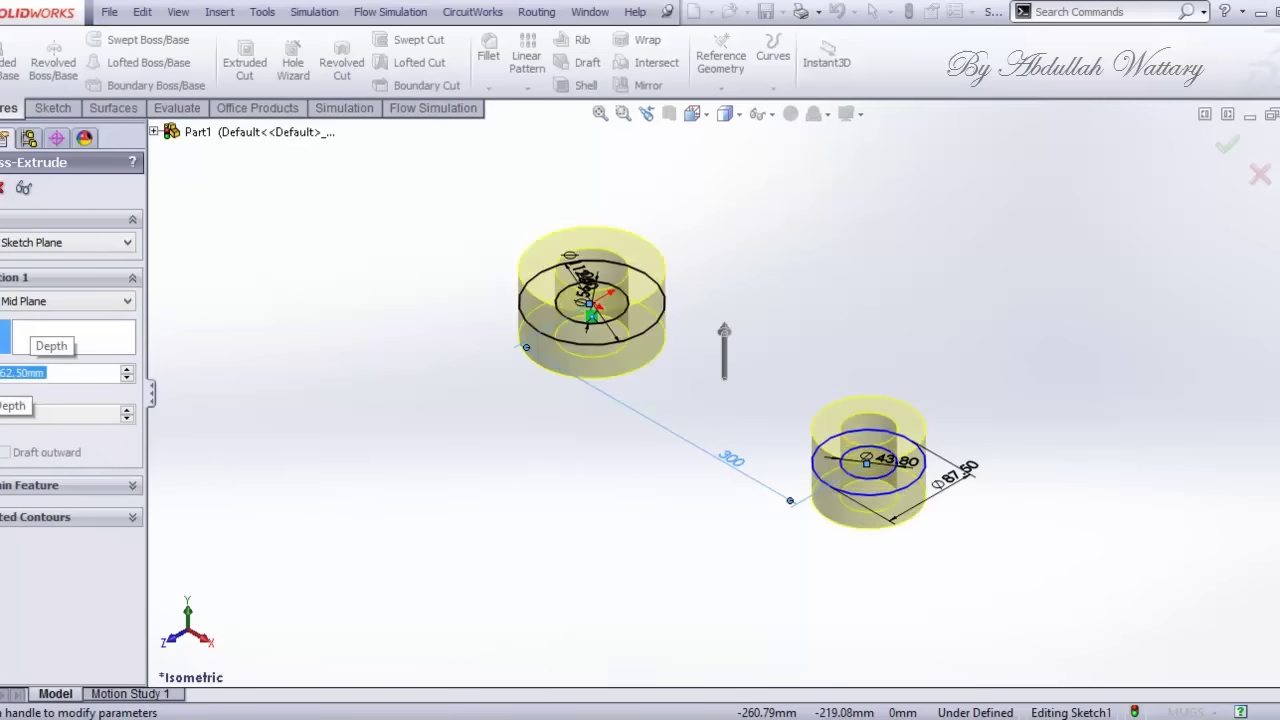
{"action": "key", "text": "Return"}
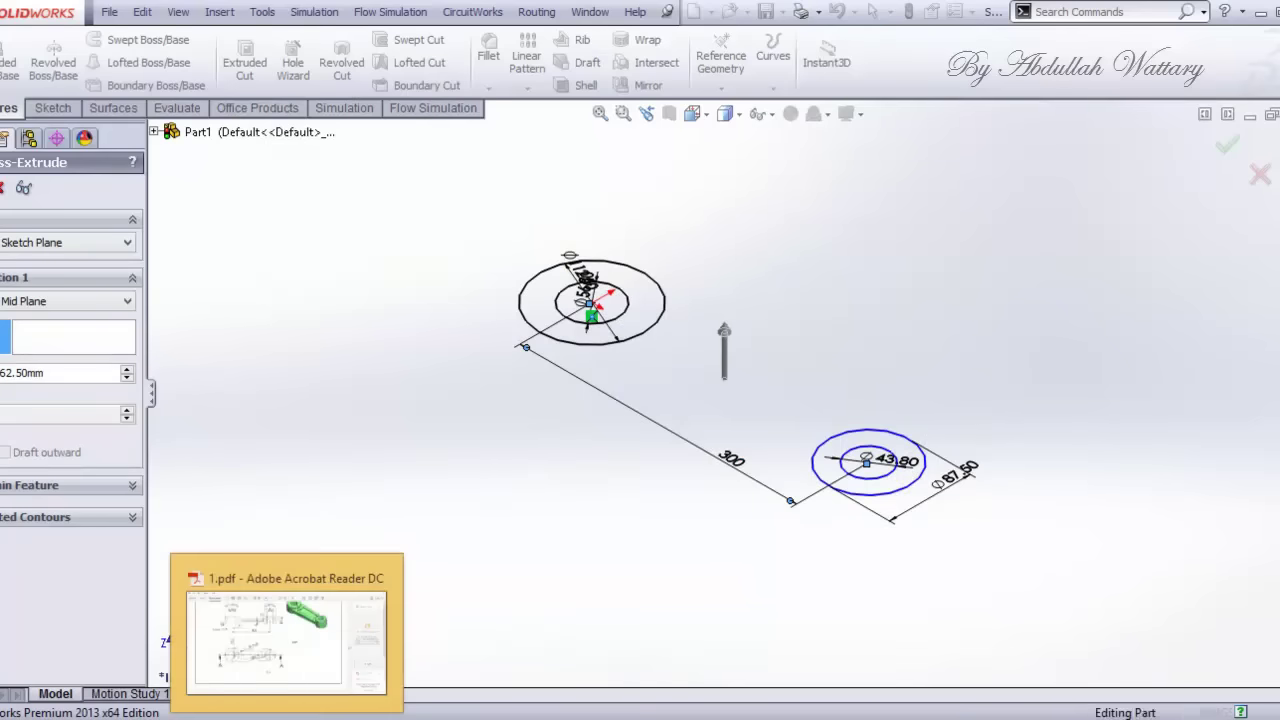
{"action": "left_click", "coordinate": [286, 638]}
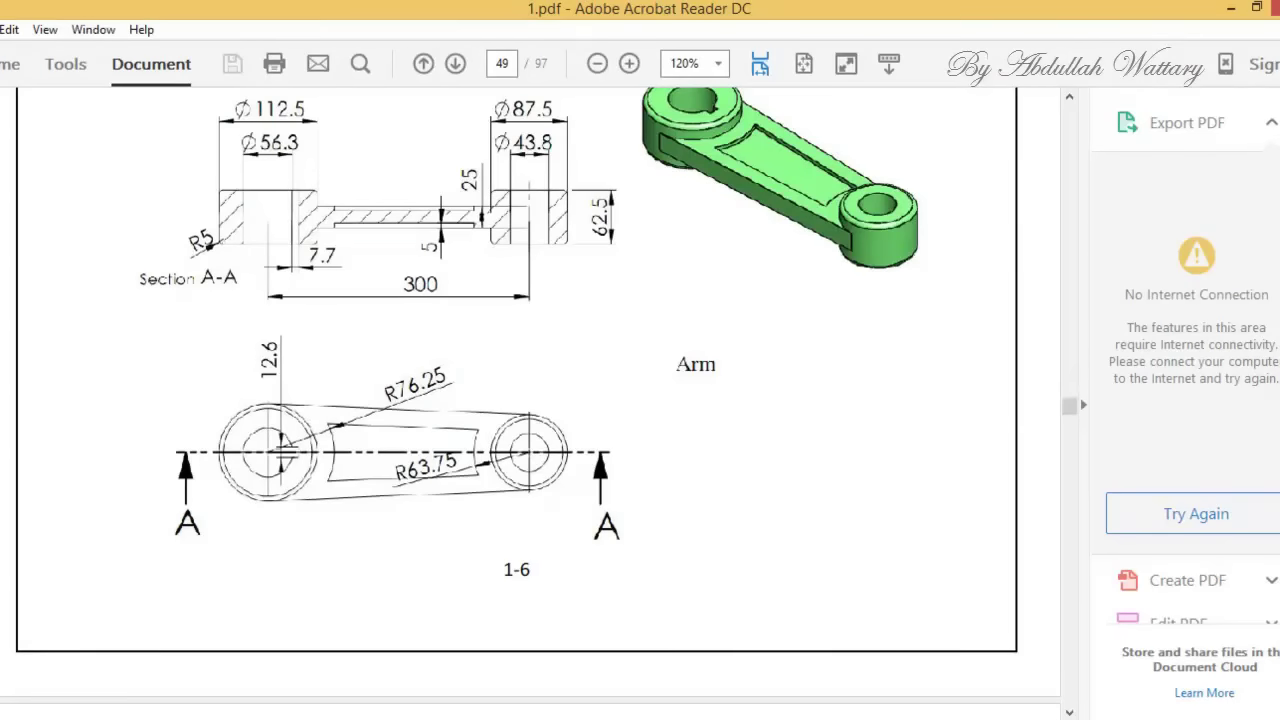
{"action": "key", "text": "alt+Tab"}
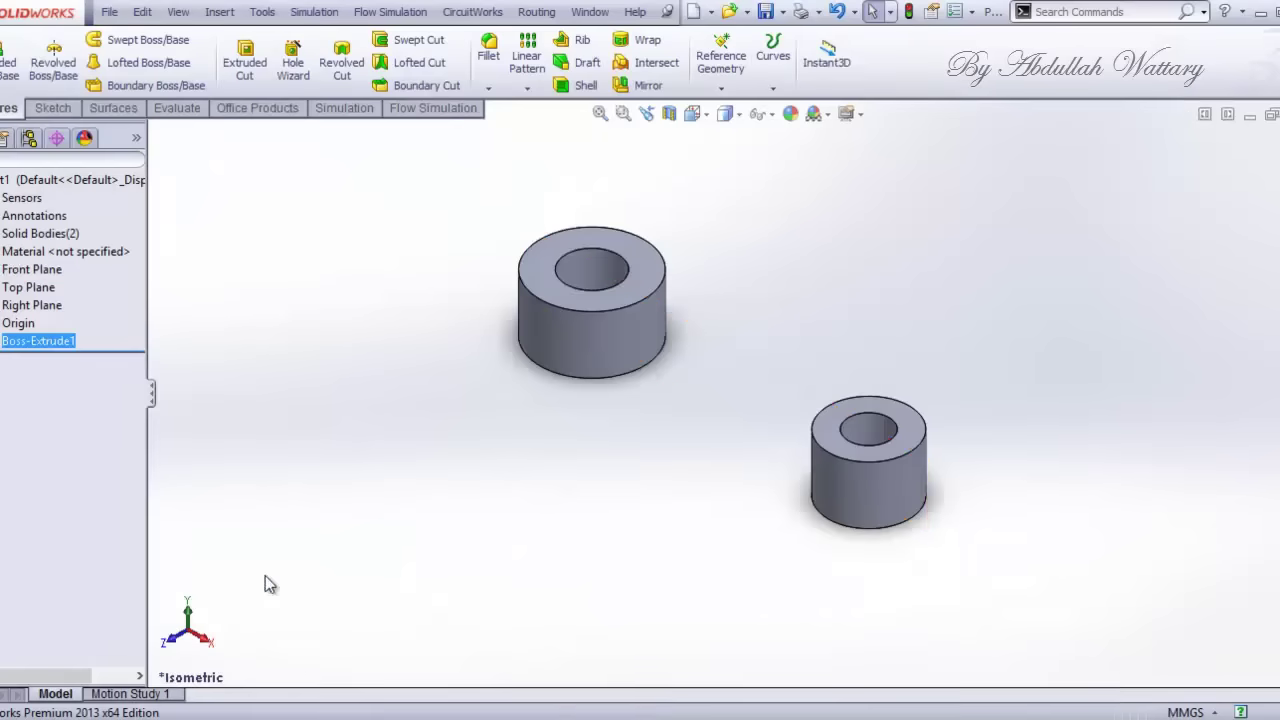
Step: Start a Top Plane sketch with circles over both bosses' outer edges
{"action": "left_click", "coordinate": [28, 287]}
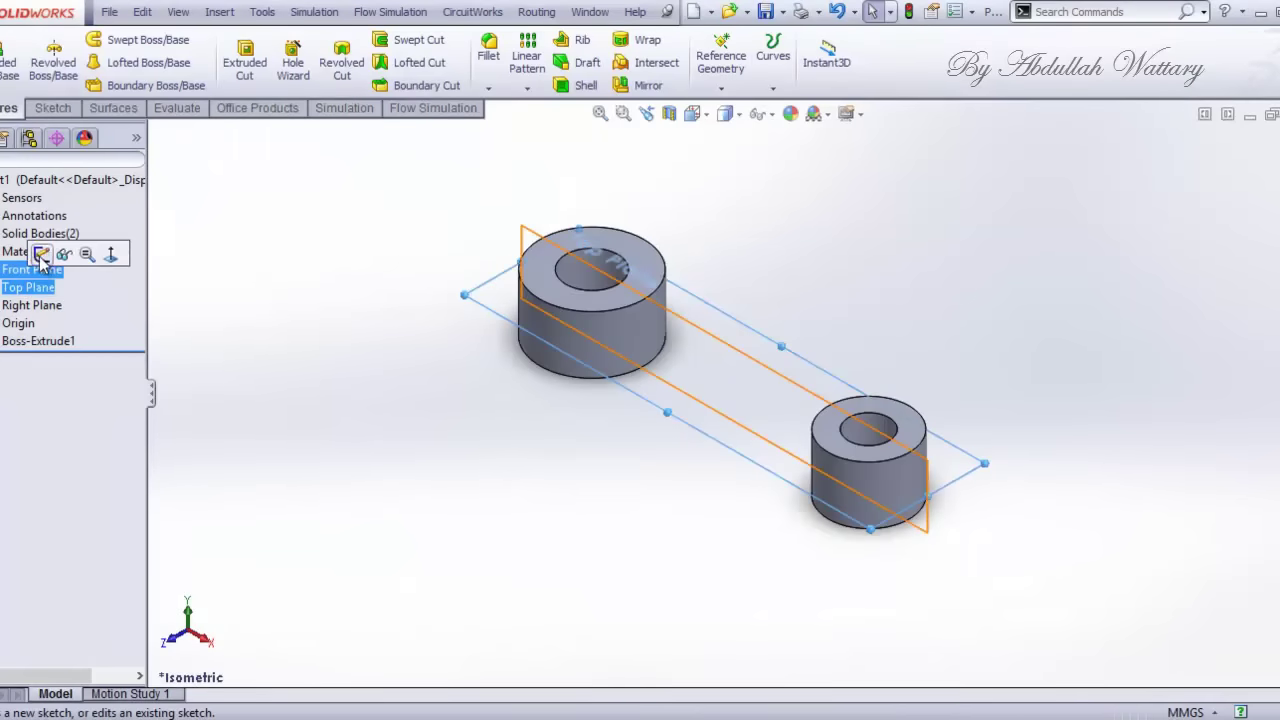
{"action": "left_click", "coordinate": [88, 251]}
{"action": "right_click", "coordinate": [35, 362]}
{"action": "left_click", "coordinate": [82, 341]}
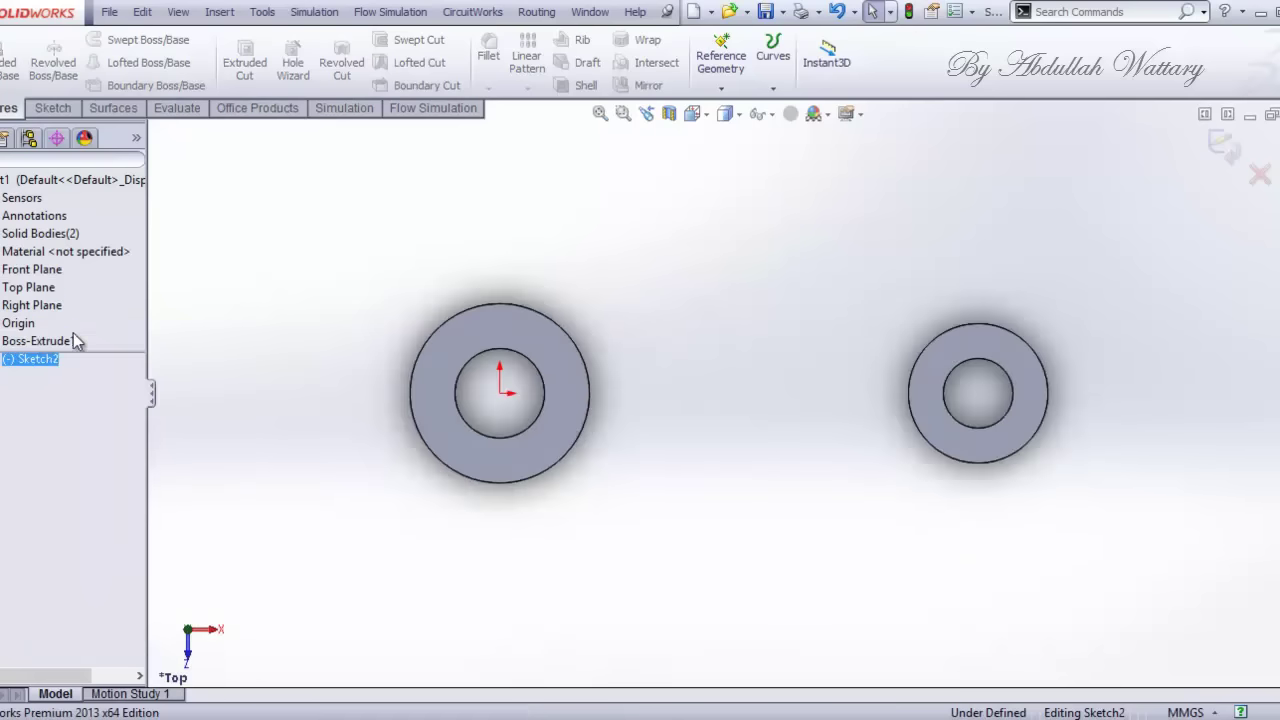
{"action": "left_click", "coordinate": [52, 106]}
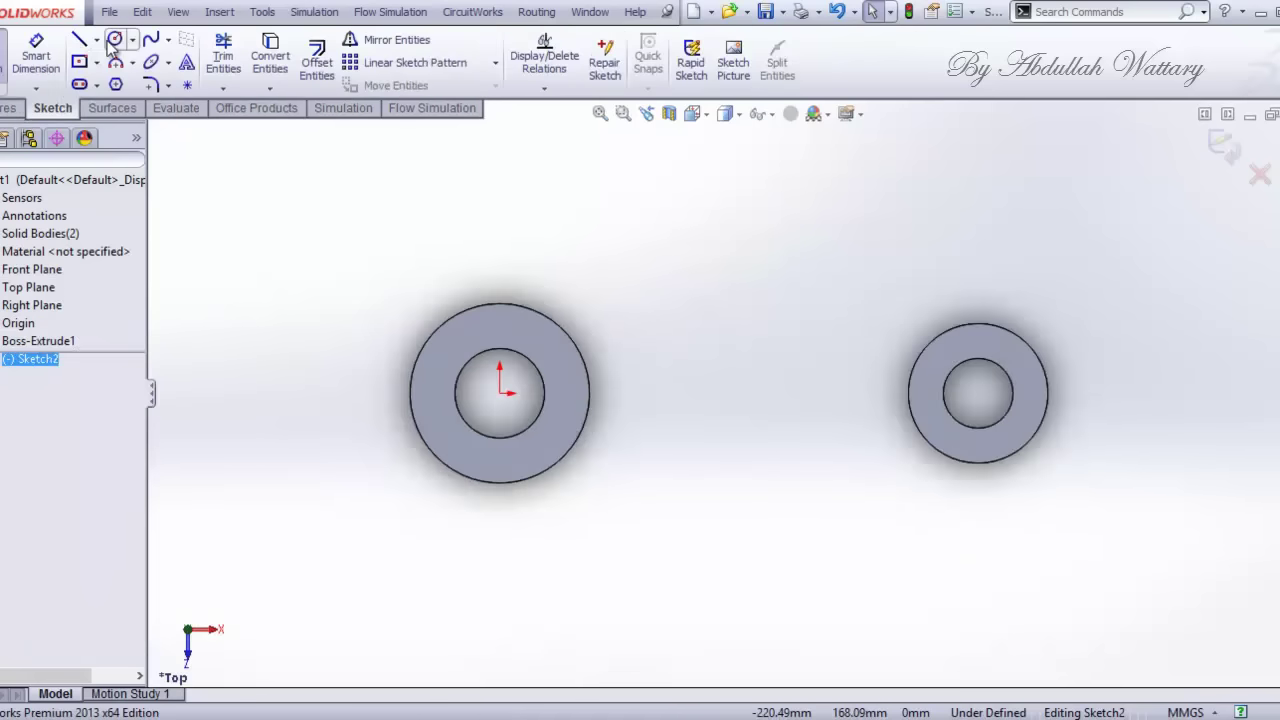
{"action": "left_click", "coordinate": [500, 393]}
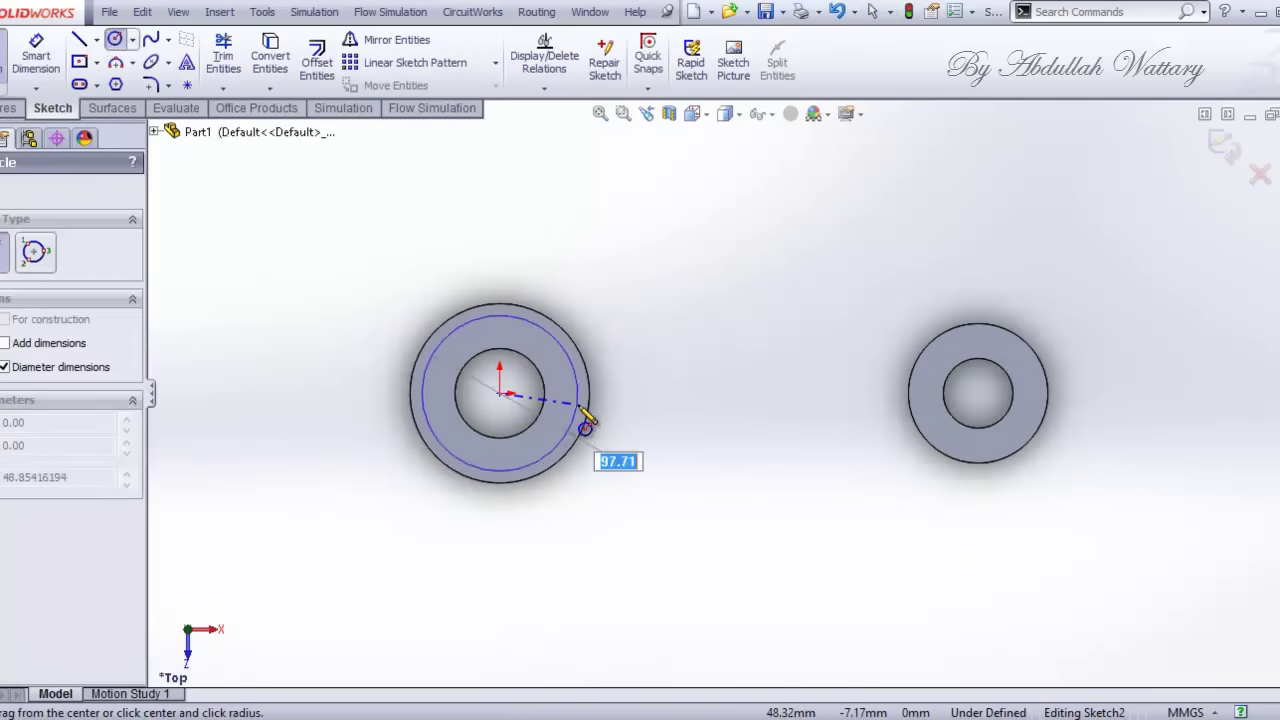
{"action": "left_click", "coordinate": [588, 414]}
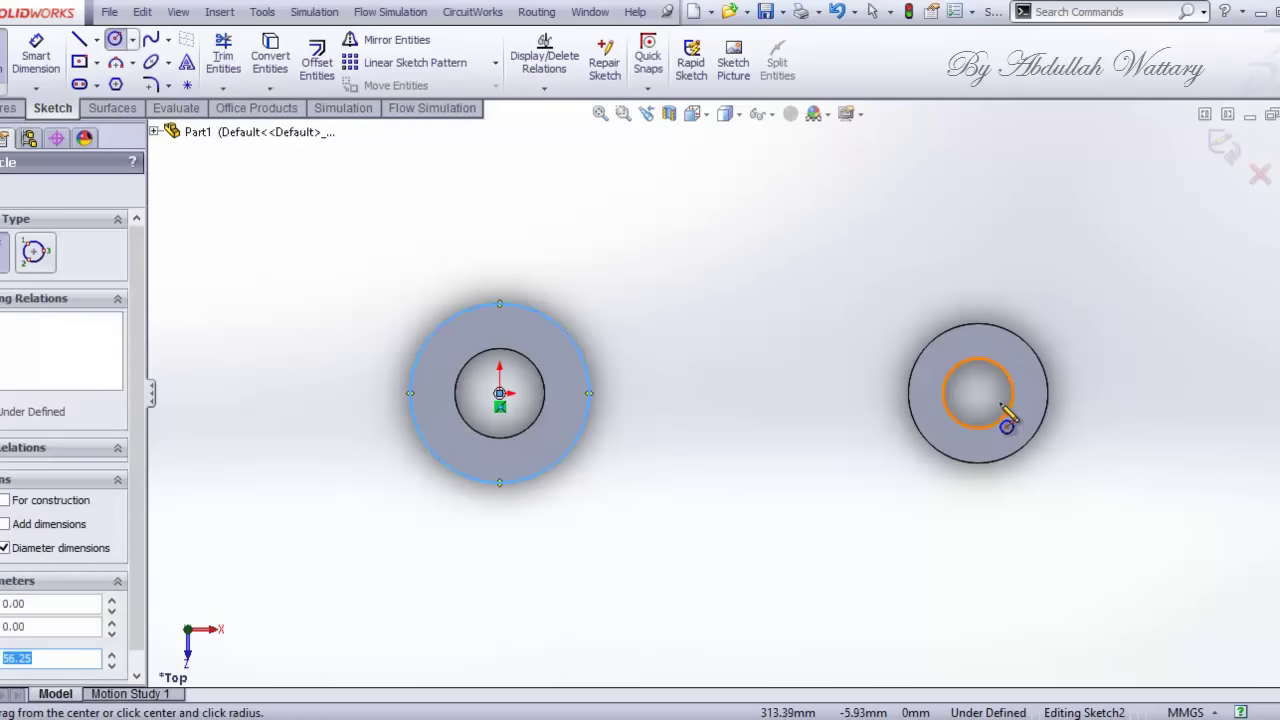
{"action": "left_click", "coordinate": [978, 393]}
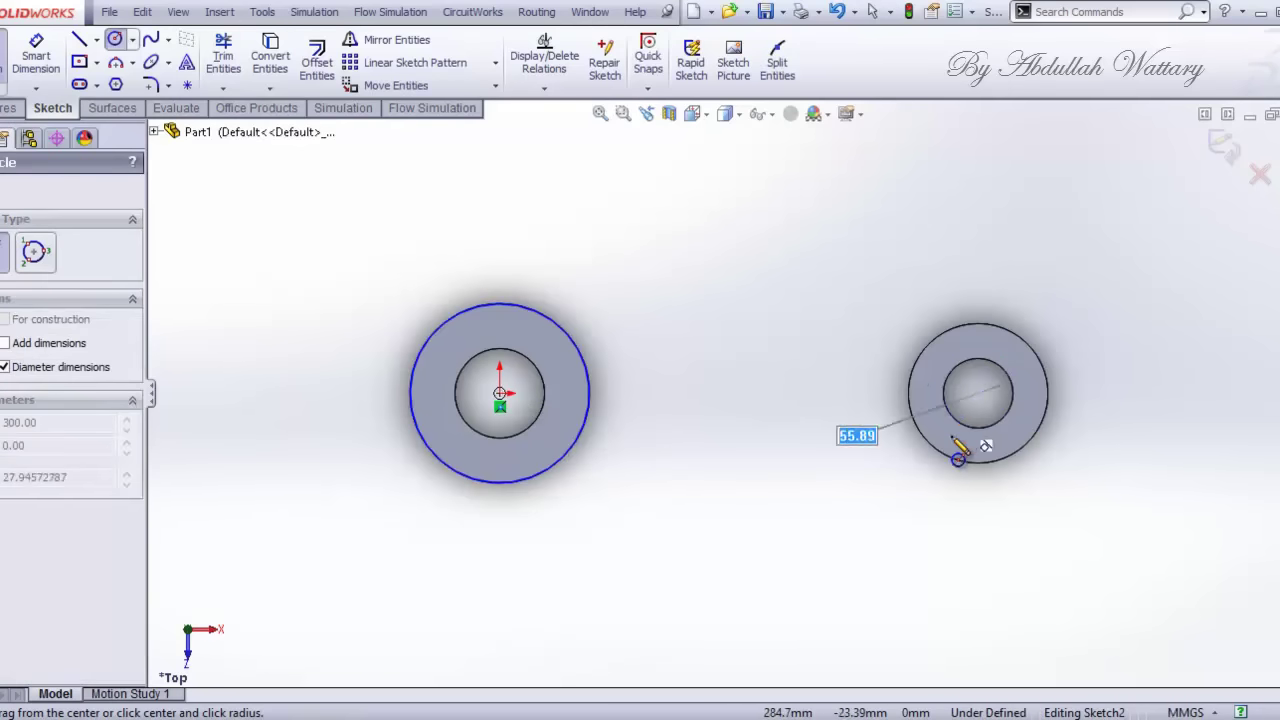
{"action": "left_click", "coordinate": [948, 476]}
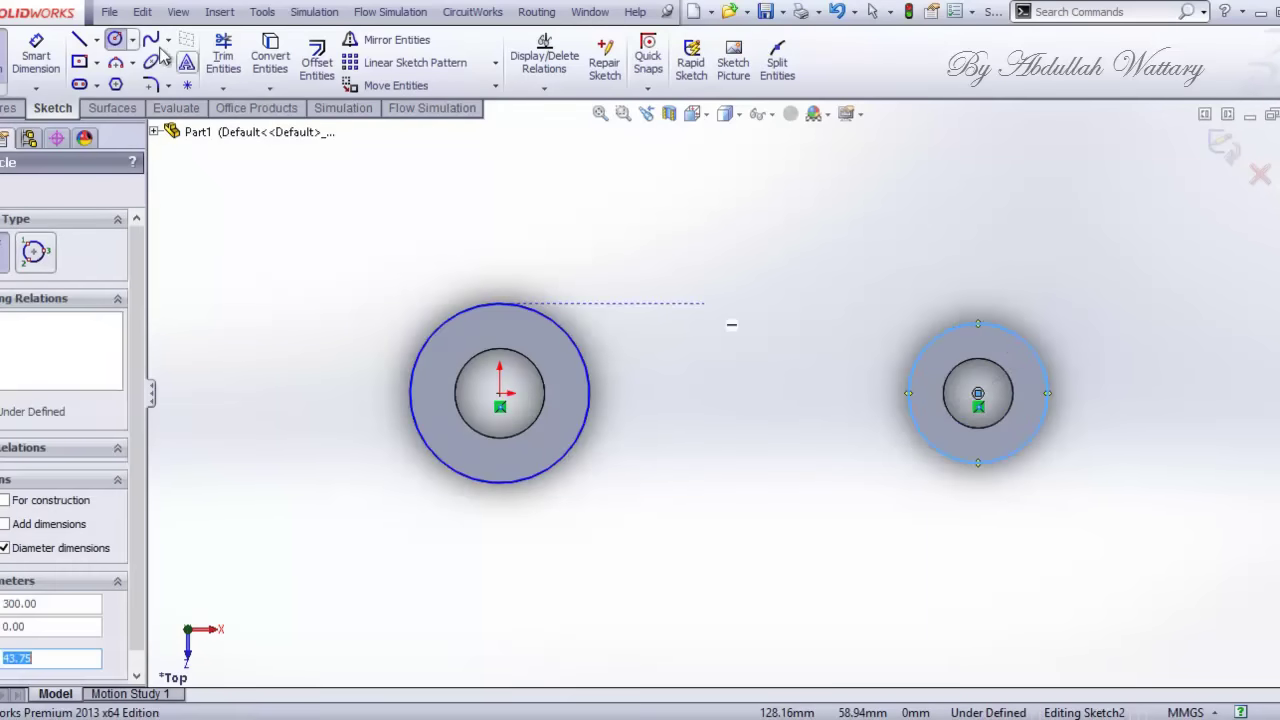
Step: Join the circles with top and bottom tangent lines and trim the inner arcs
{"action": "left_click", "coordinate": [80, 42]}
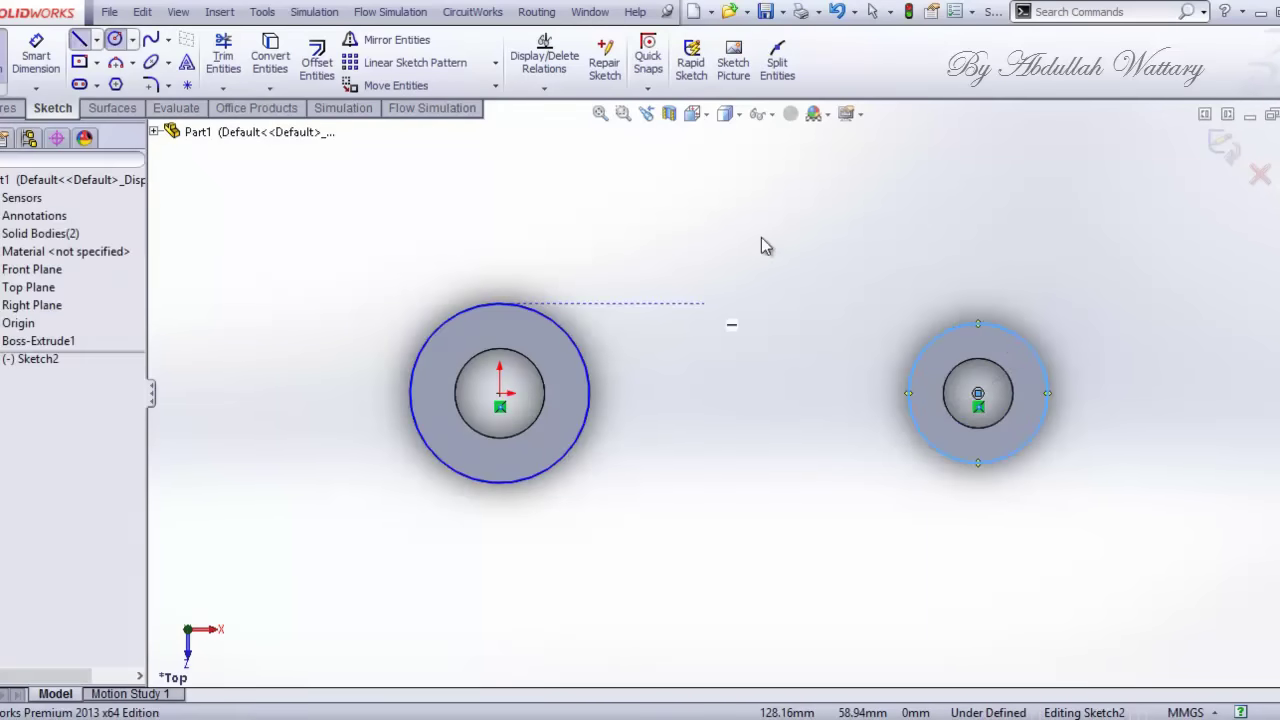
{"action": "left_click", "coordinate": [978, 324]}
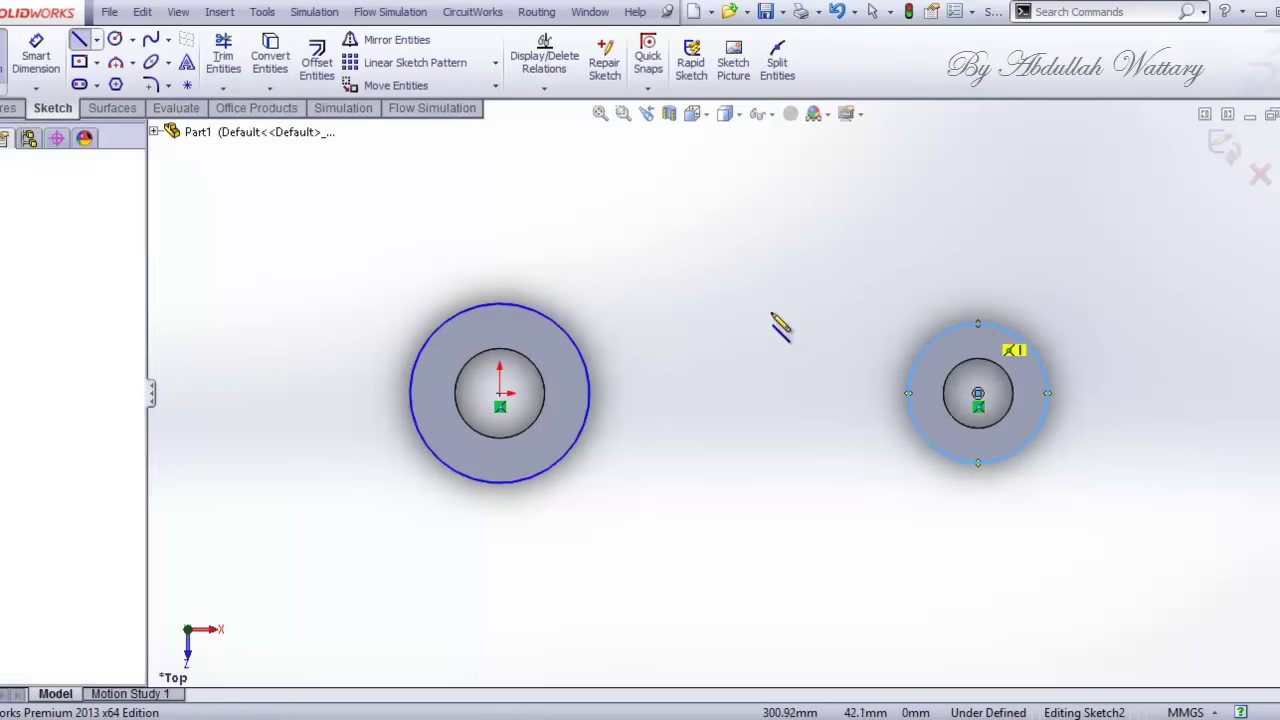
{"action": "double_click", "coordinate": [500, 304]}
{"action": "key", "text": "Escape"}
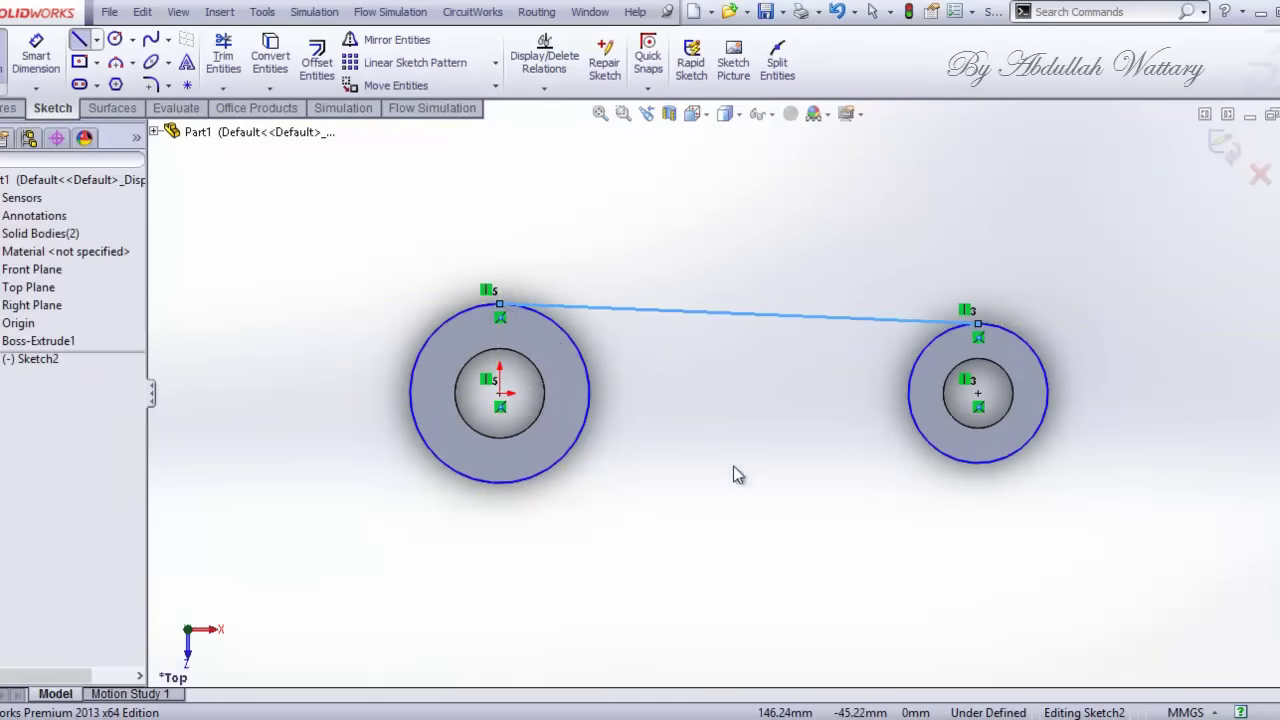
{"action": "key", "text": "Return"}
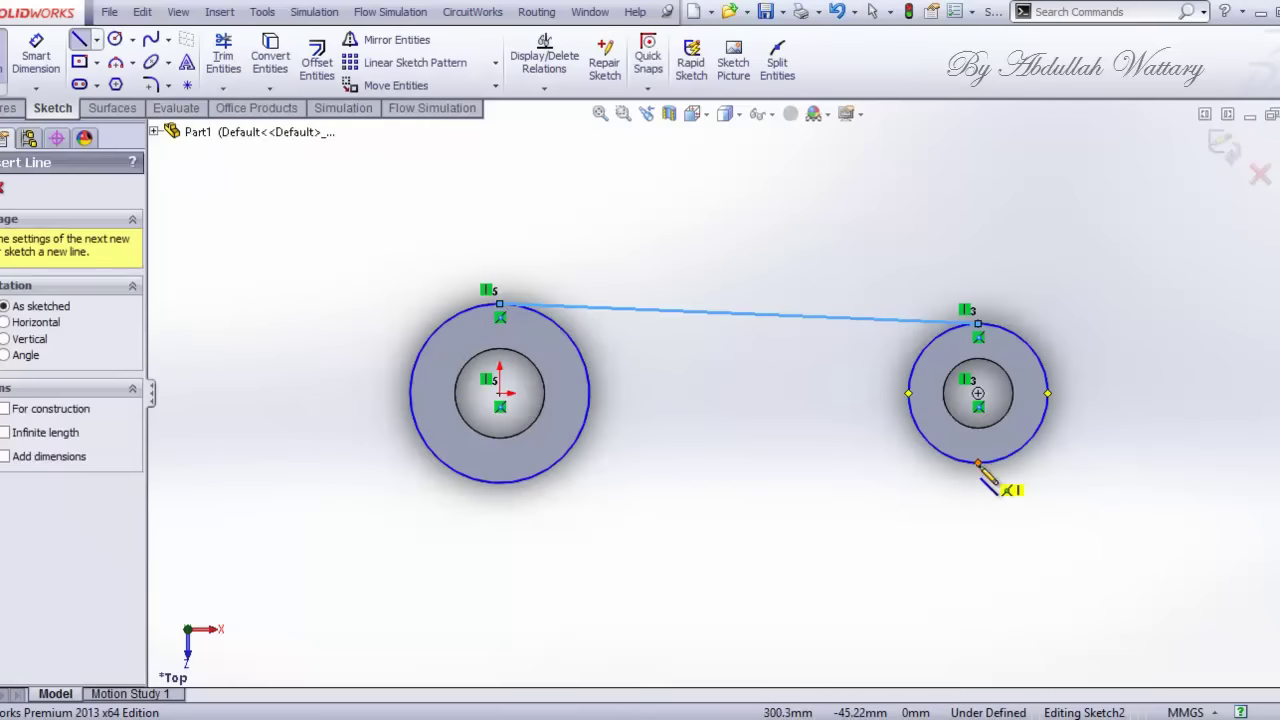
{"action": "left_click", "coordinate": [978, 464]}
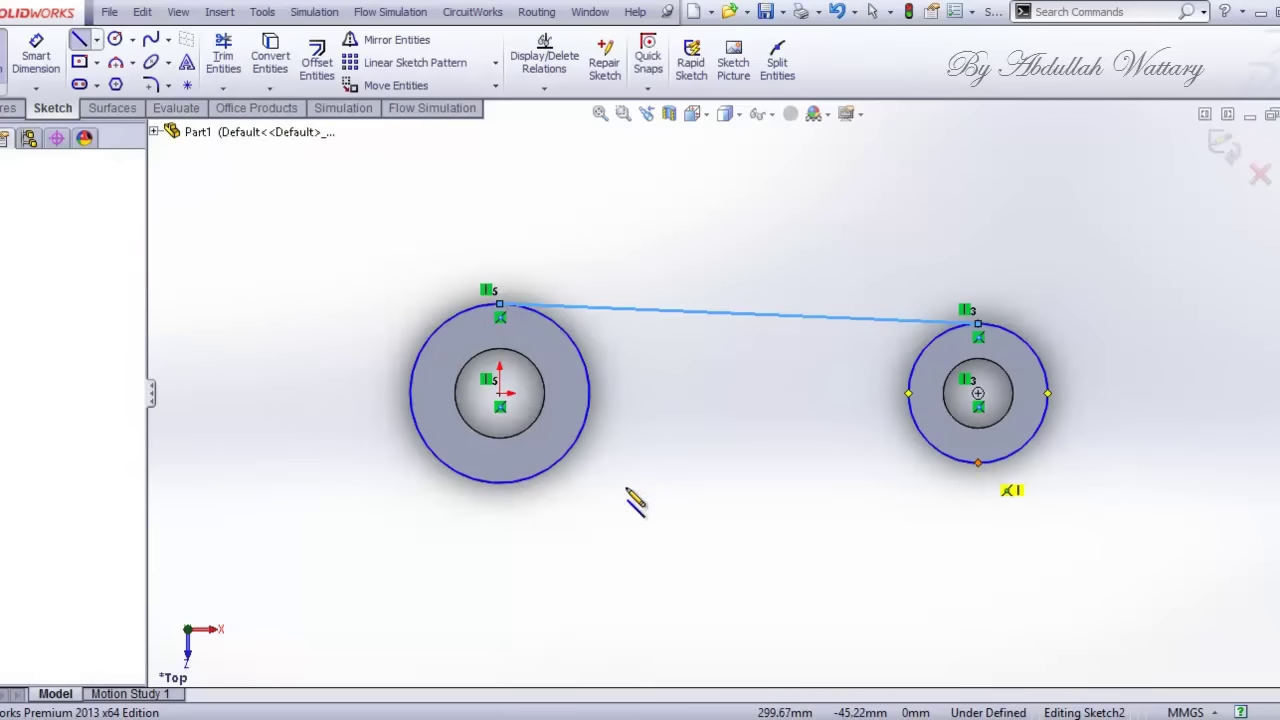
{"action": "left_click", "coordinate": [500, 483]}
{"action": "key", "text": "Escape"}
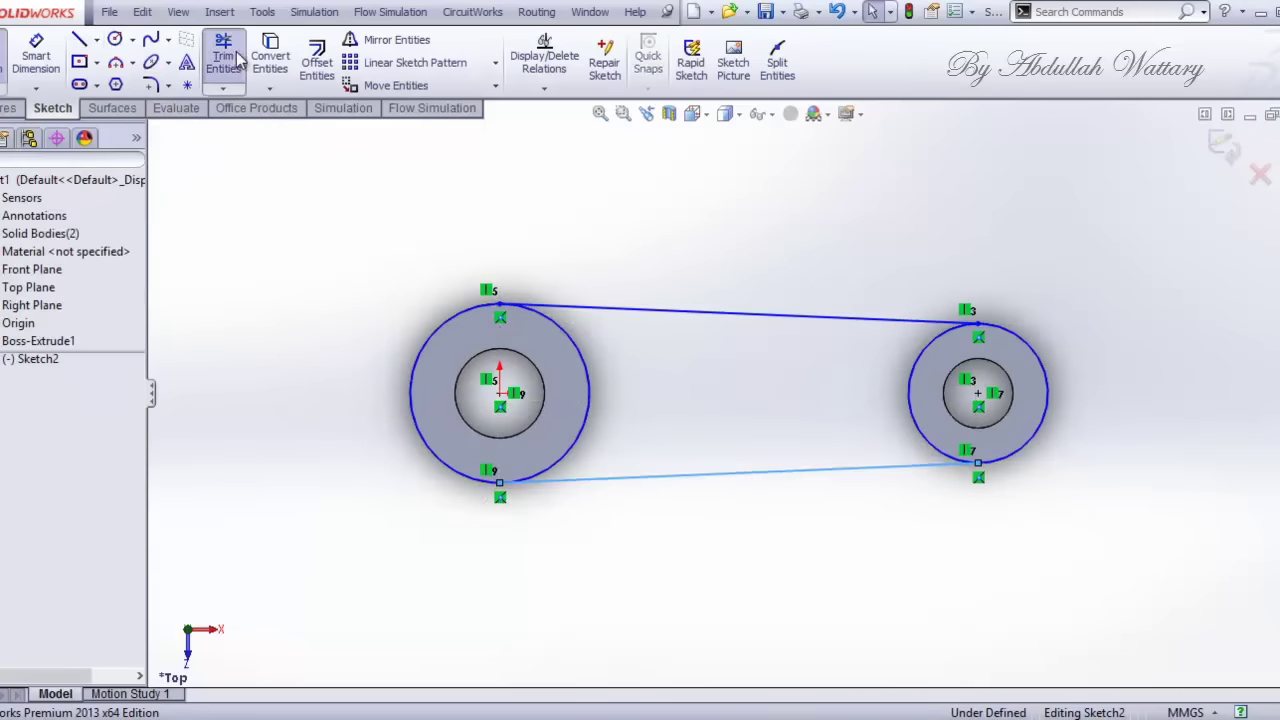
{"action": "left_click", "coordinate": [224, 57]}
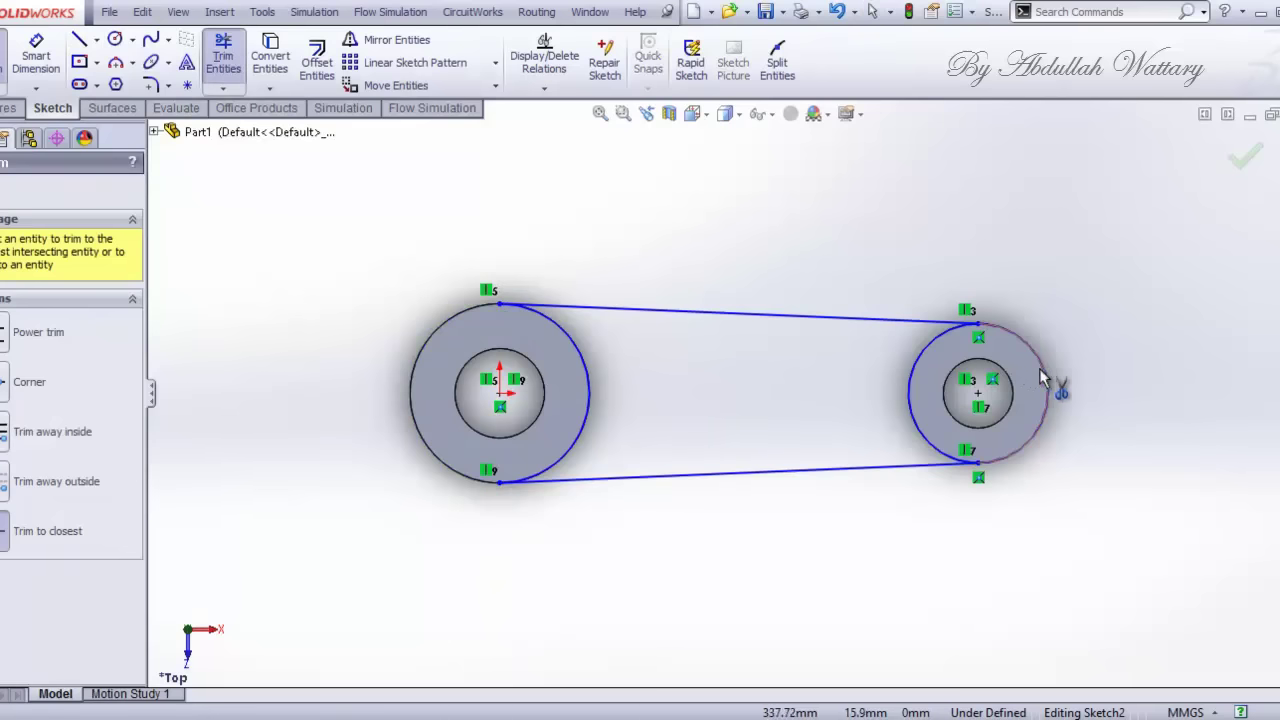
{"action": "left_click", "coordinate": [697, 113]}
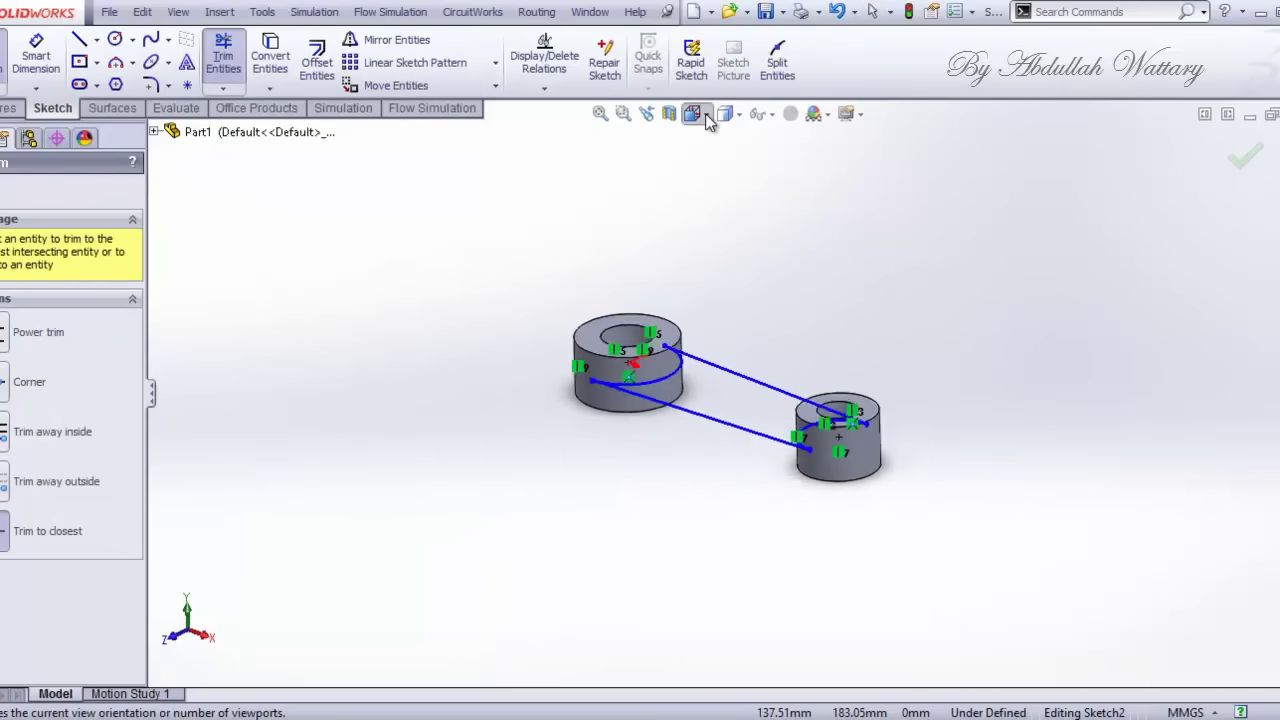
Step: Extrude the region between the tangent lines Mid Plane 25 mm as Boss-Extrude2
{"action": "left_click", "coordinate": [714, 343]}
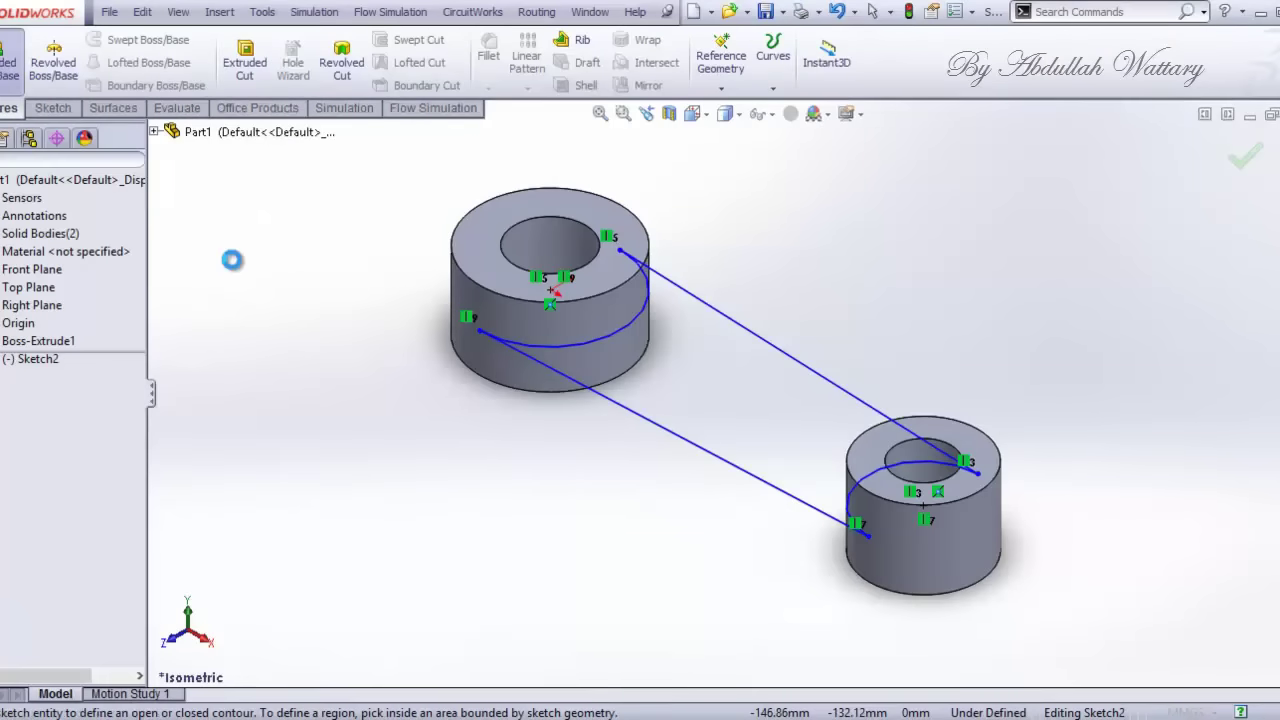
{"action": "left_click", "coordinate": [88, 308]}
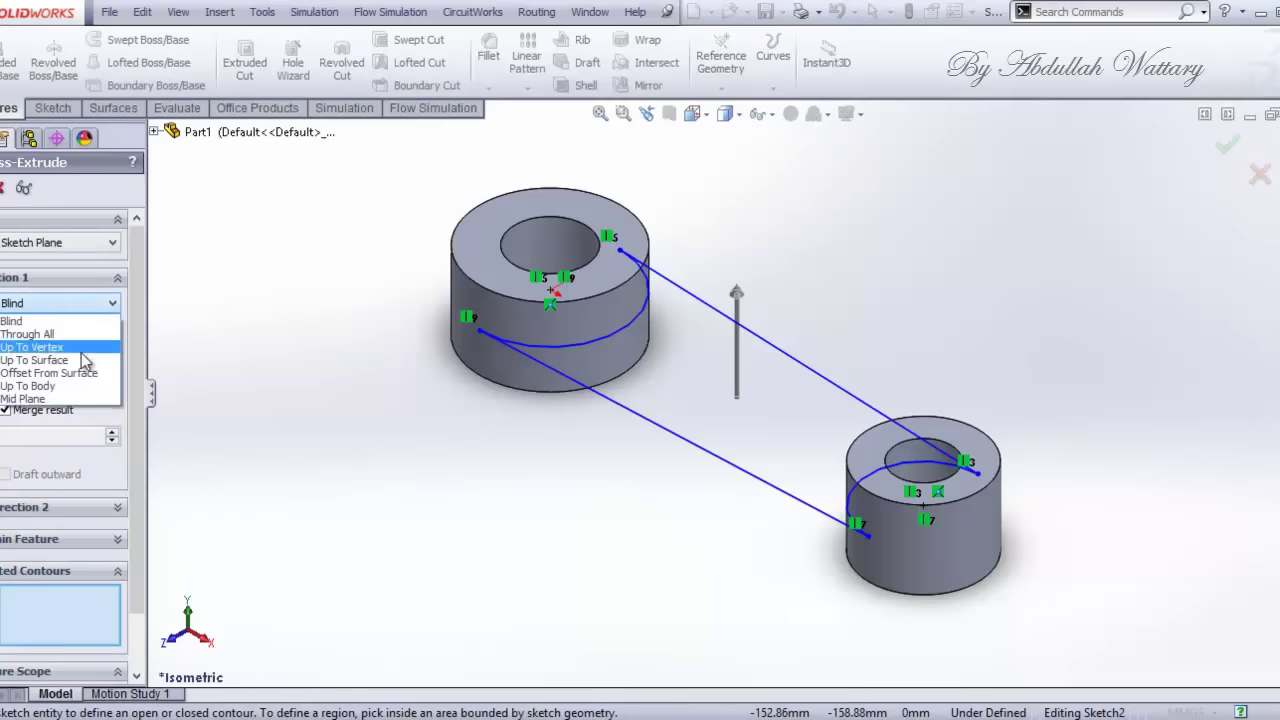
{"action": "left_click", "coordinate": [60, 405]}
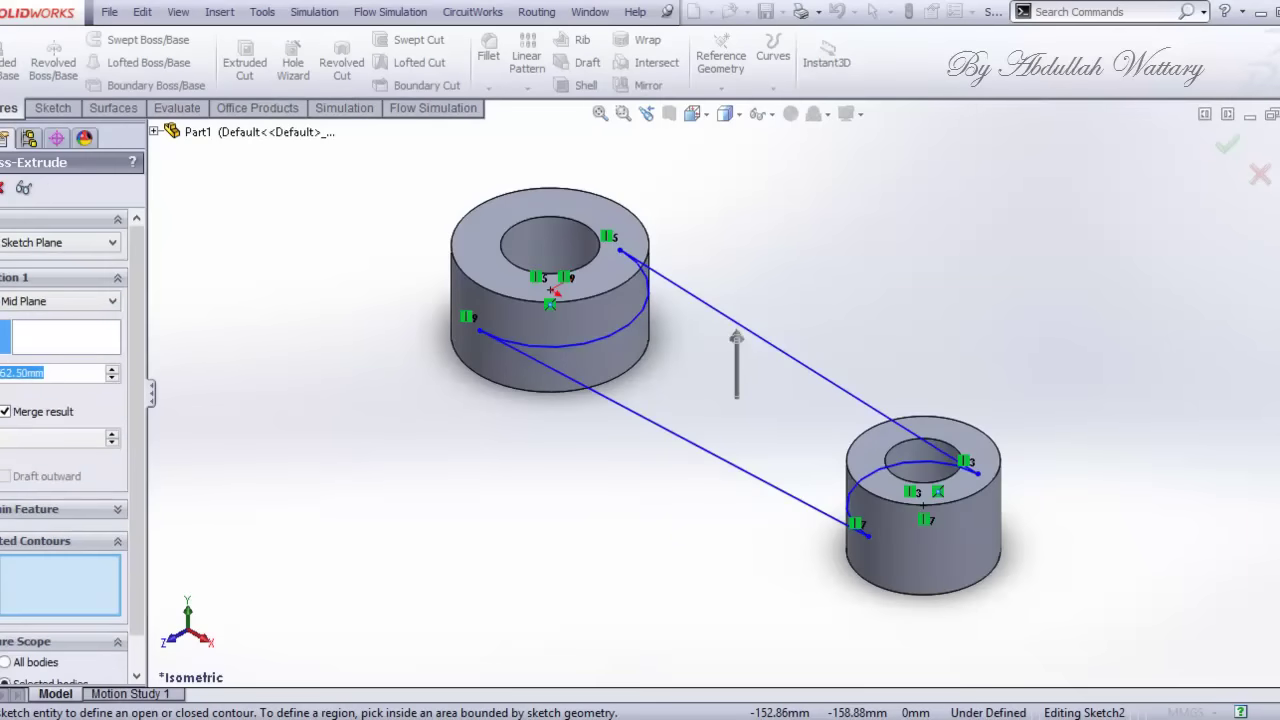
{"action": "type", "text": "25"}
{"action": "key", "text": "Return"}
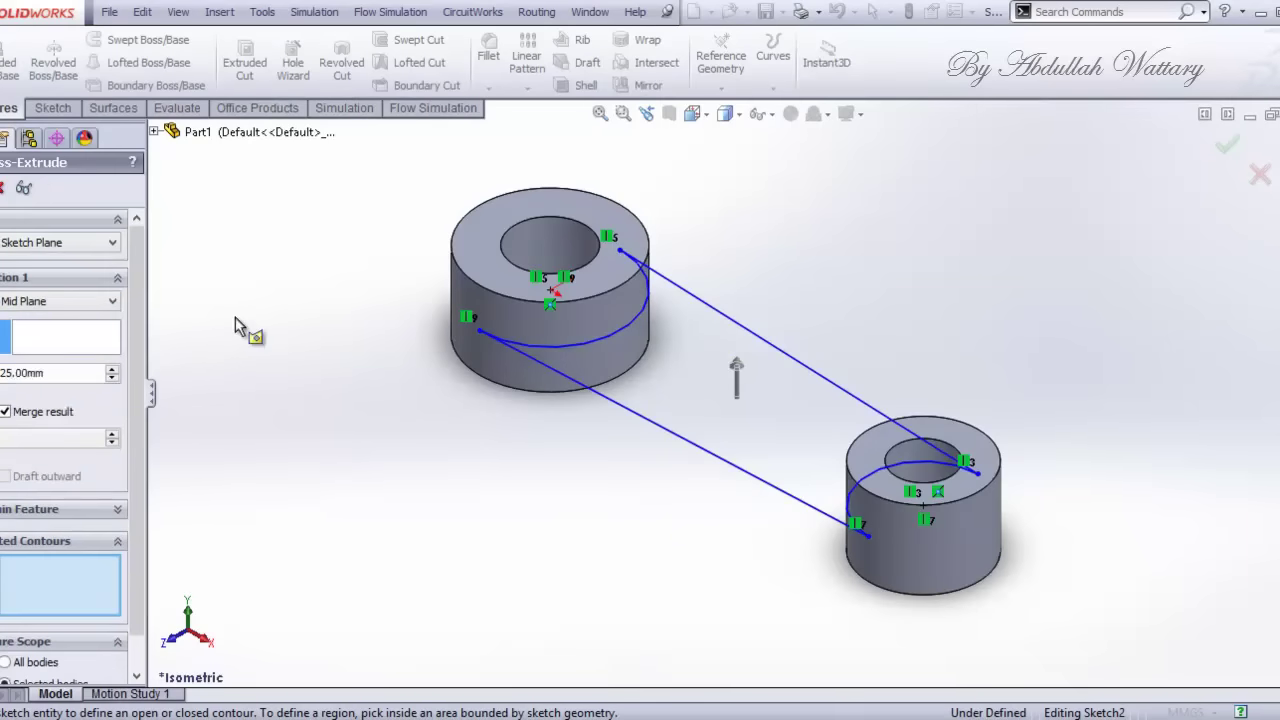
{"action": "left_click", "coordinate": [655, 360]}
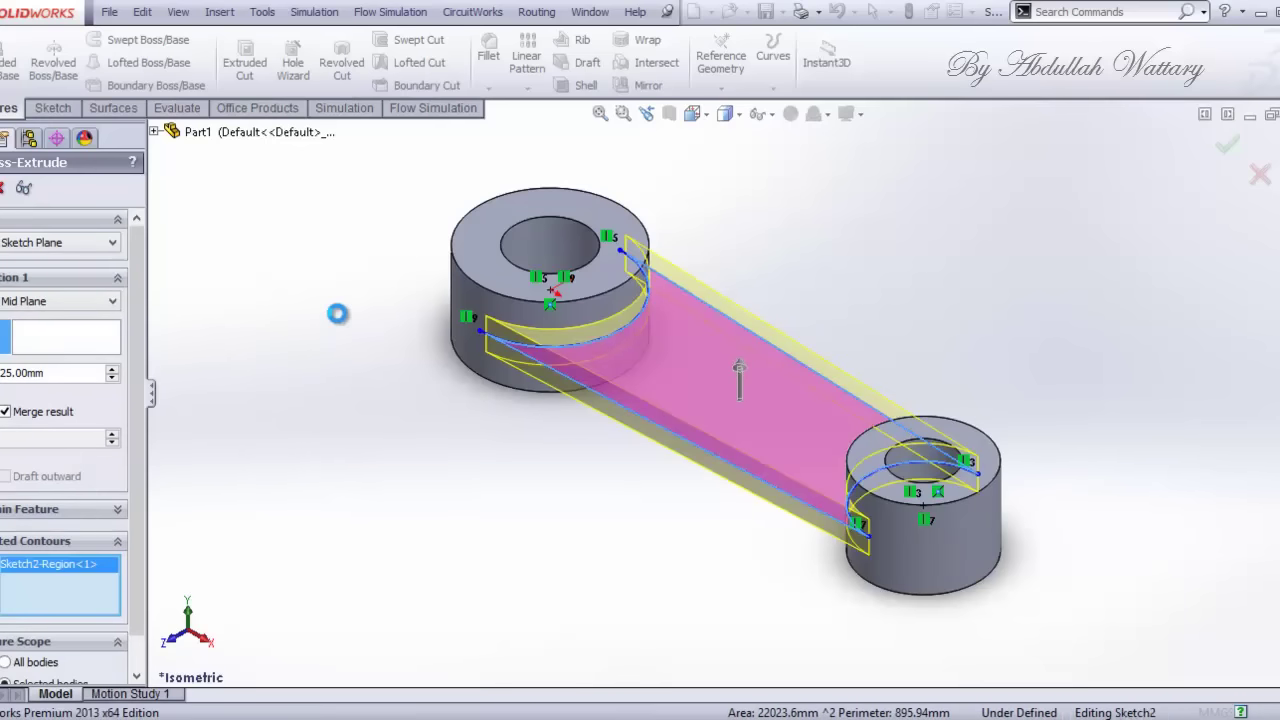
{"action": "key", "text": "Return"}
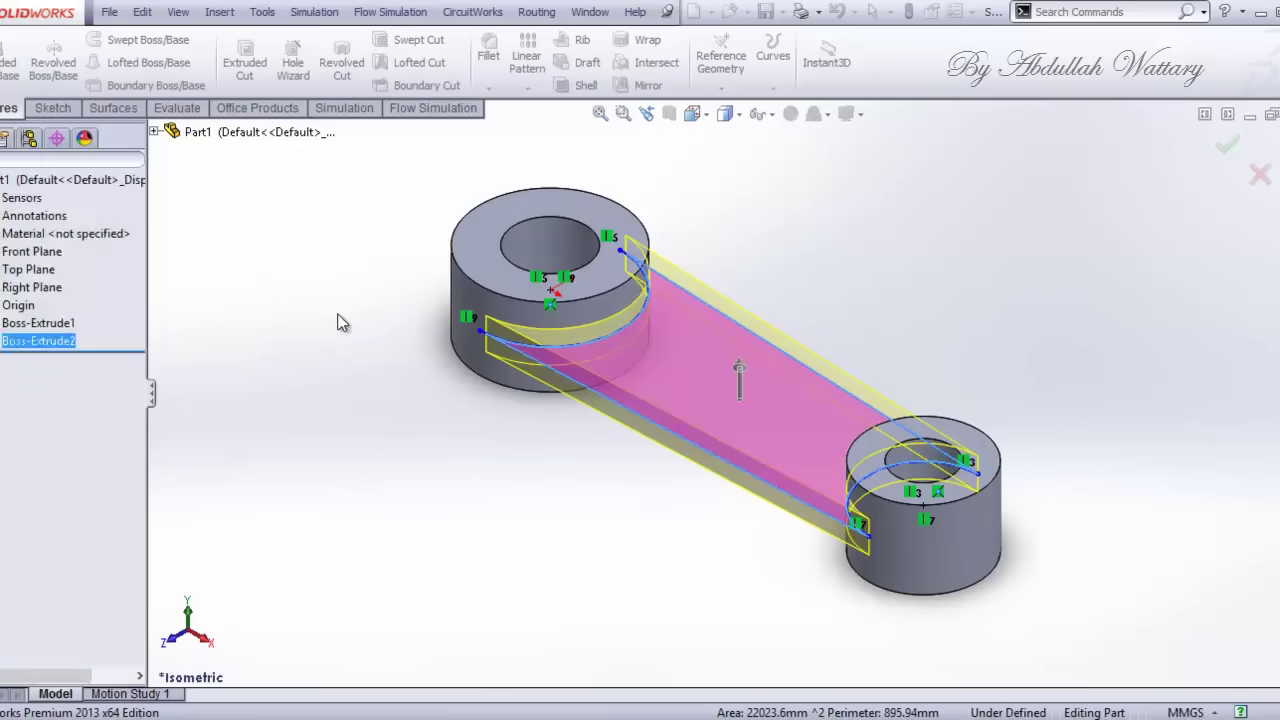
Step: Start a sketch on the web's top face and view it Normal To
{"action": "left_click", "coordinate": [35, 270]}
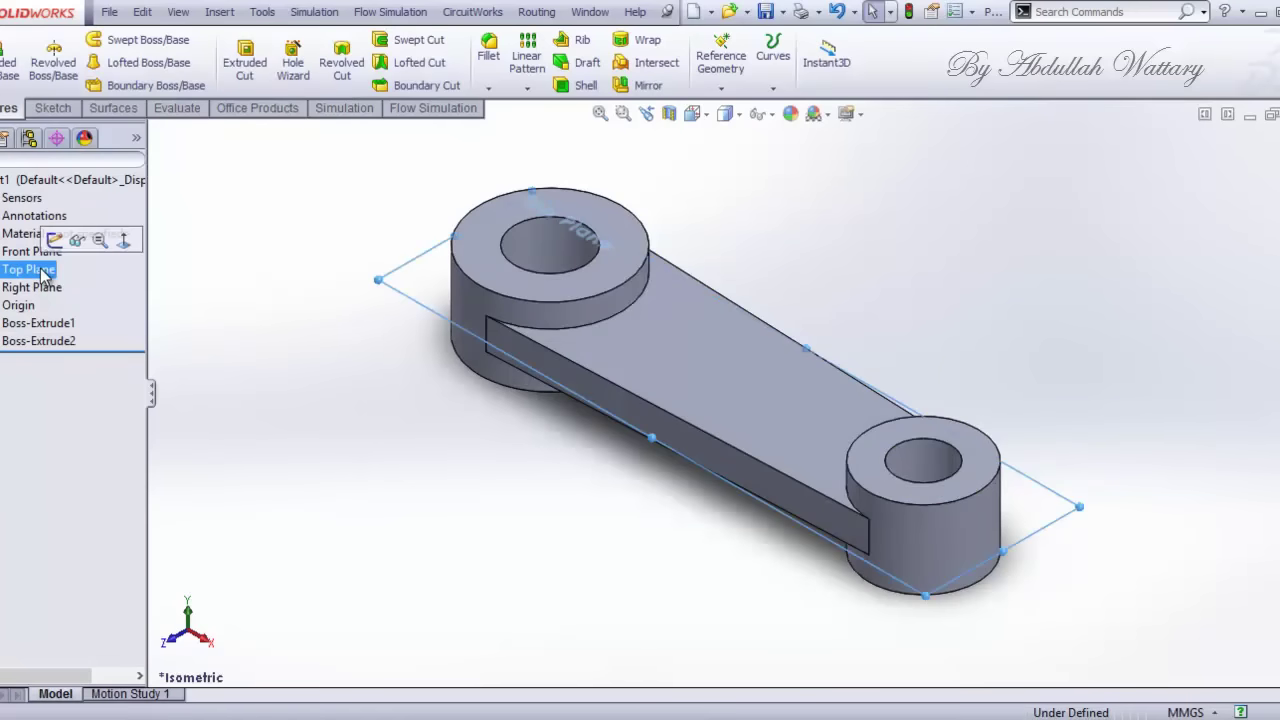
{"action": "left_click", "coordinate": [340, 416]}
{"action": "left_click", "coordinate": [648, 371]}
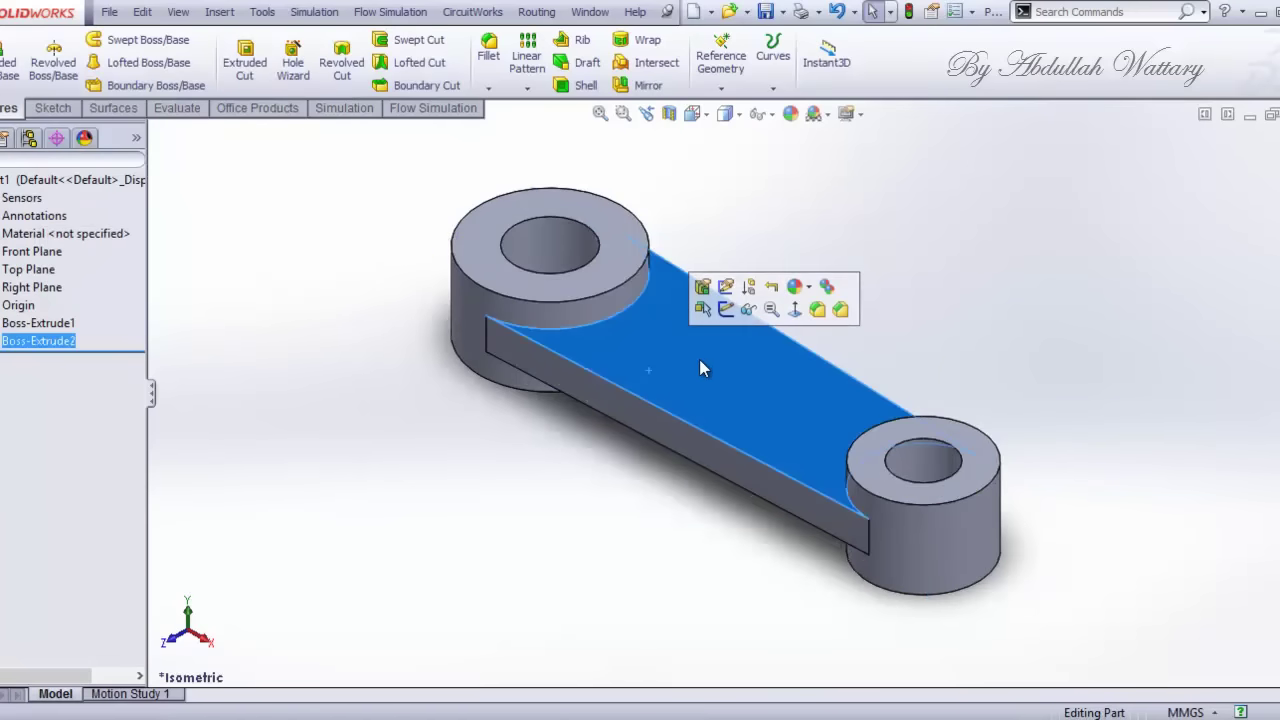
{"action": "left_click", "coordinate": [346, 712]}
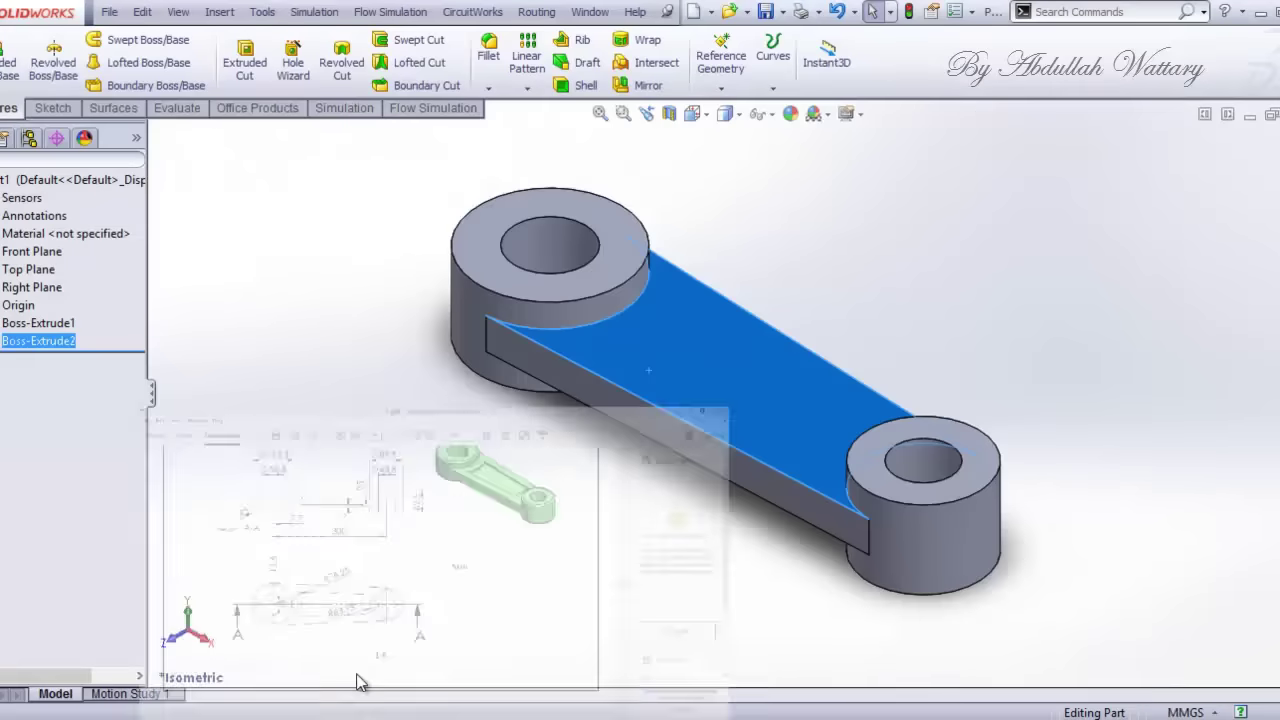
{"action": "right_click", "coordinate": [708, 371]}
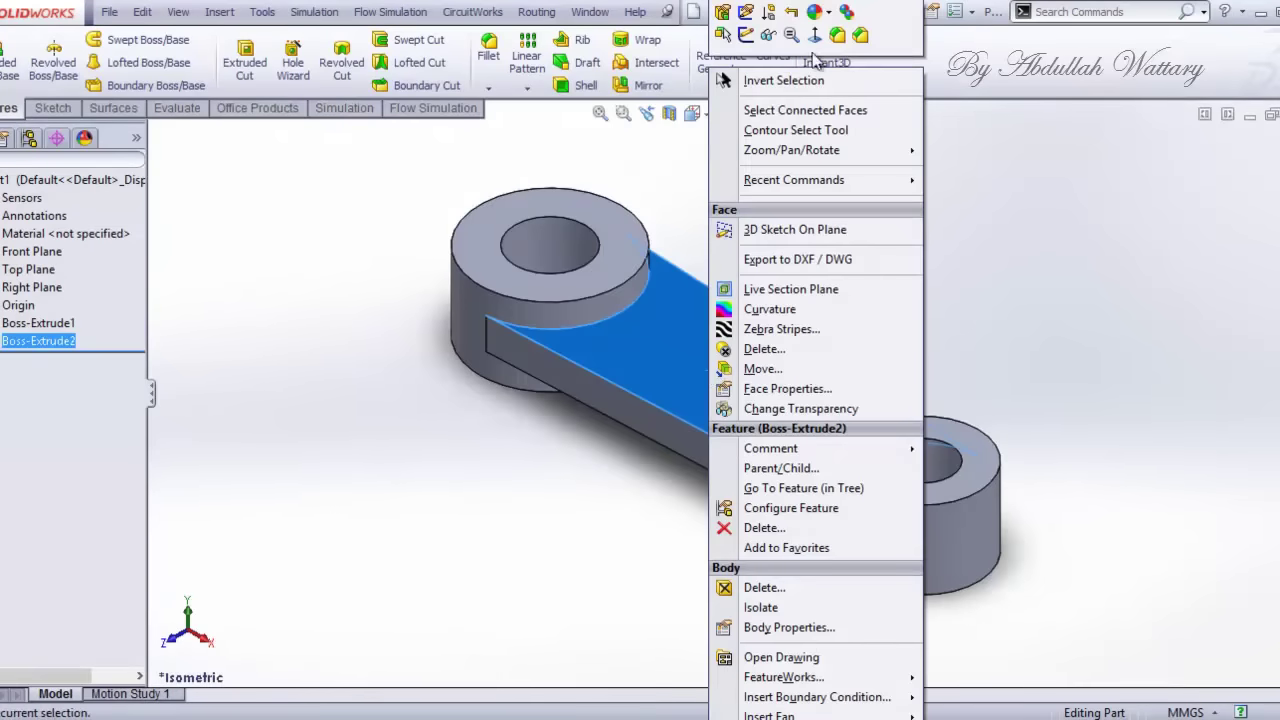
{"action": "left_click", "coordinate": [745, 35]}
{"action": "left_click", "coordinate": [48, 362]}
{"action": "right_click", "coordinate": [48, 362]}
{"action": "left_click", "coordinate": [63, 333]}
Step: Draw a circle centred on the left hole around the boss, checking the arm drawing
{"action": "key", "text": "alt+Tab"}
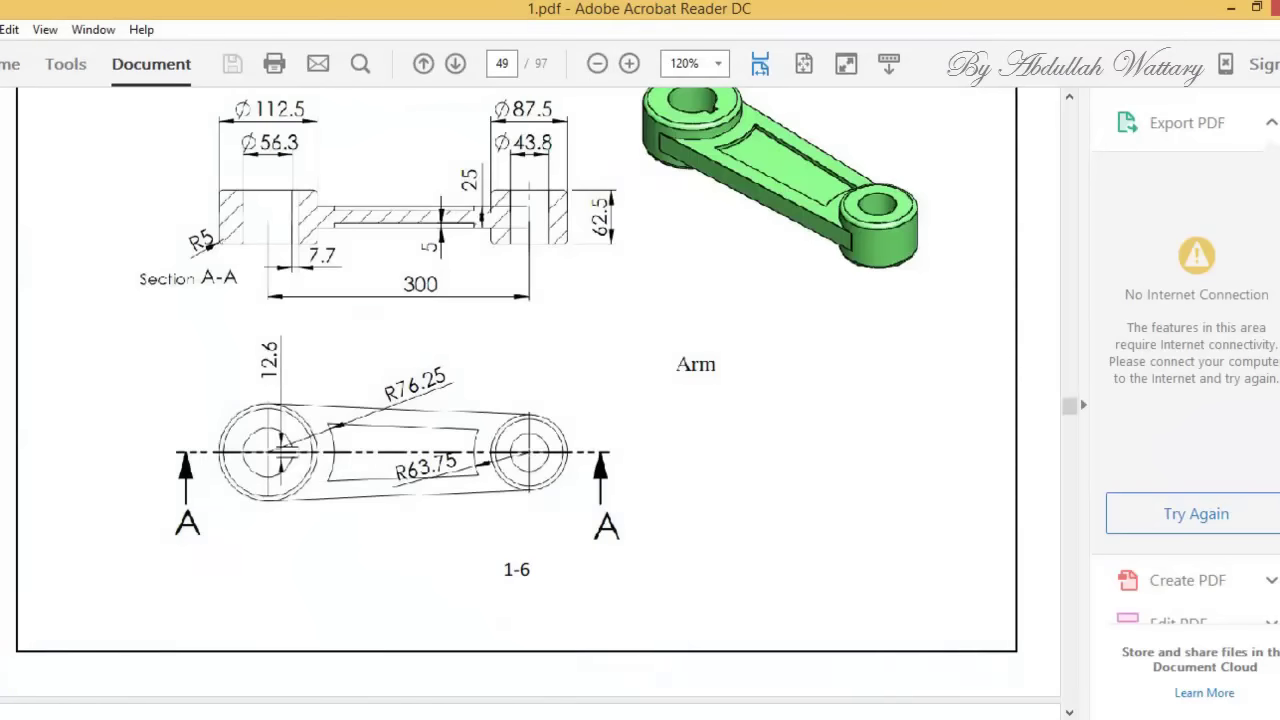
{"action": "key", "text": "alt+Tab"}
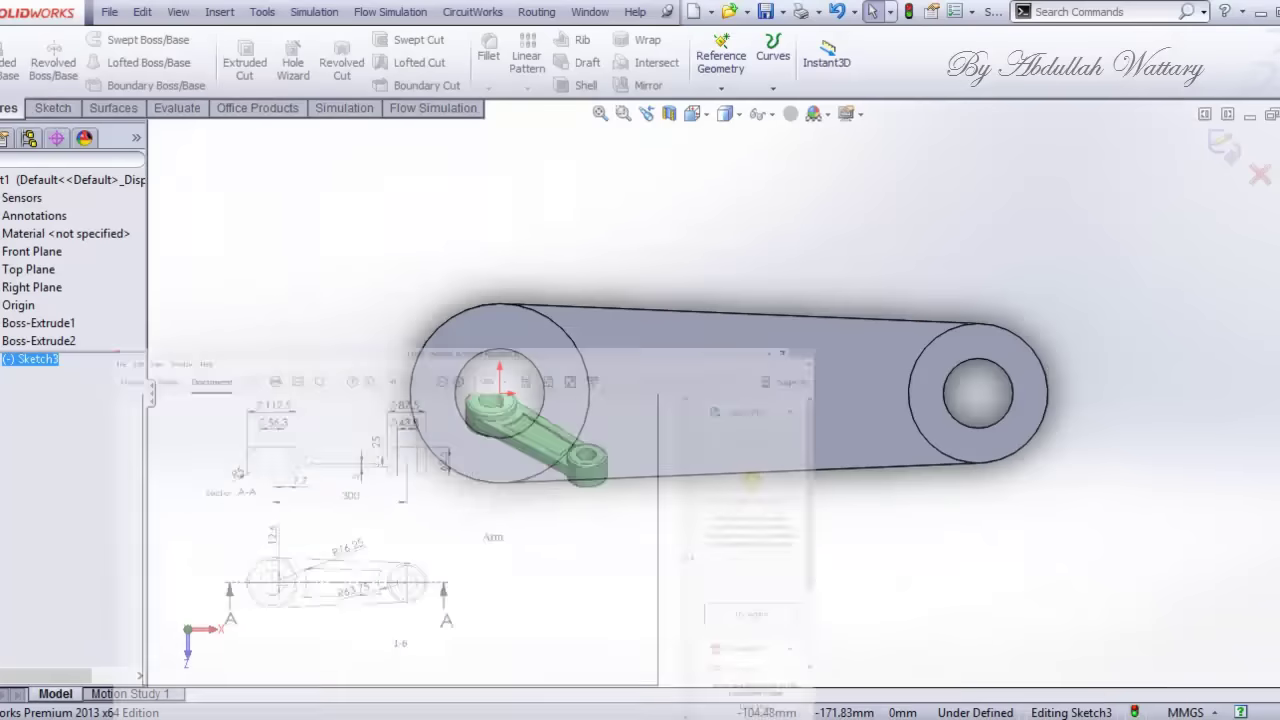
{"action": "left_click", "coordinate": [113, 46]}
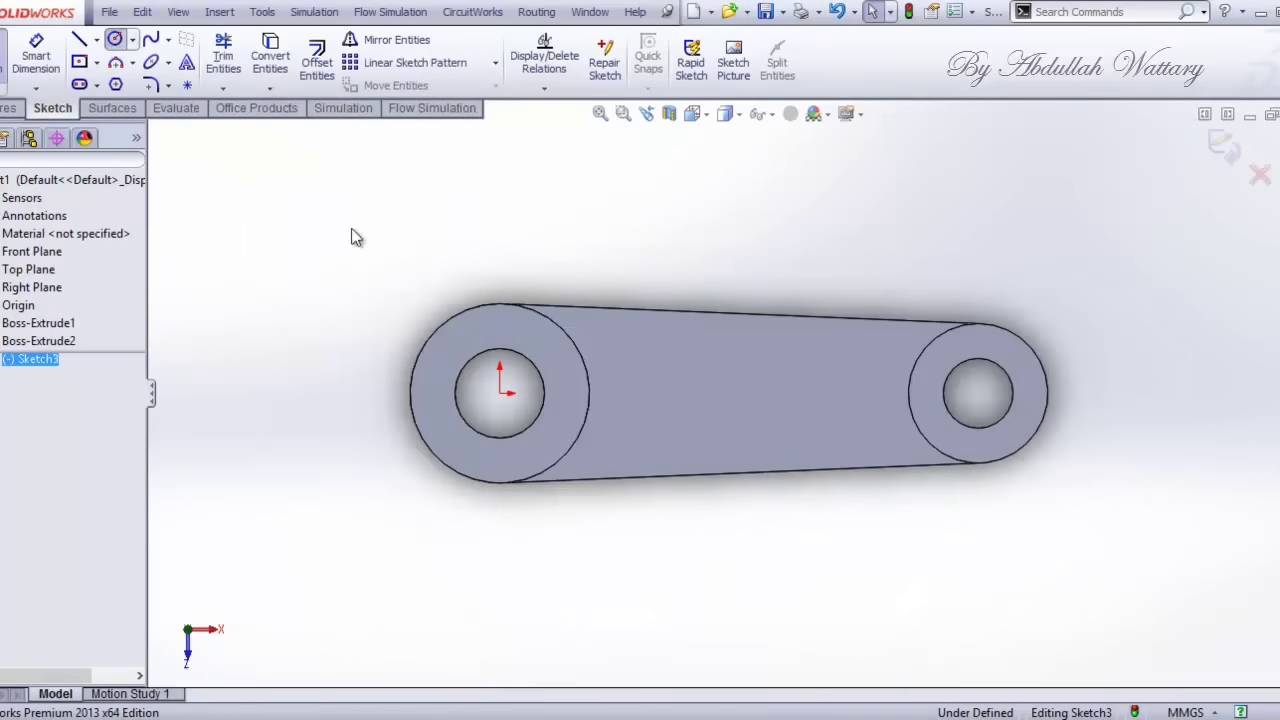
{"action": "left_click", "coordinate": [500, 393]}
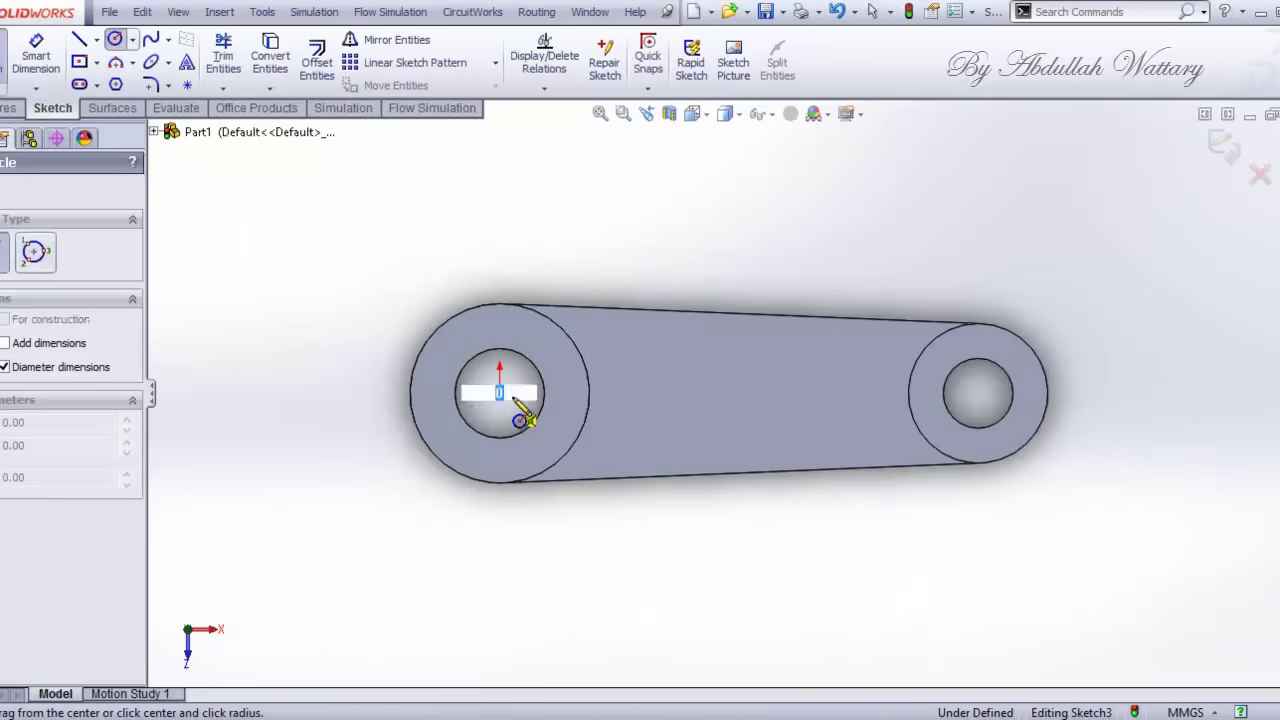
{"action": "left_click", "coordinate": [630, 432]}
{"action": "key", "text": "alt+Tab"}
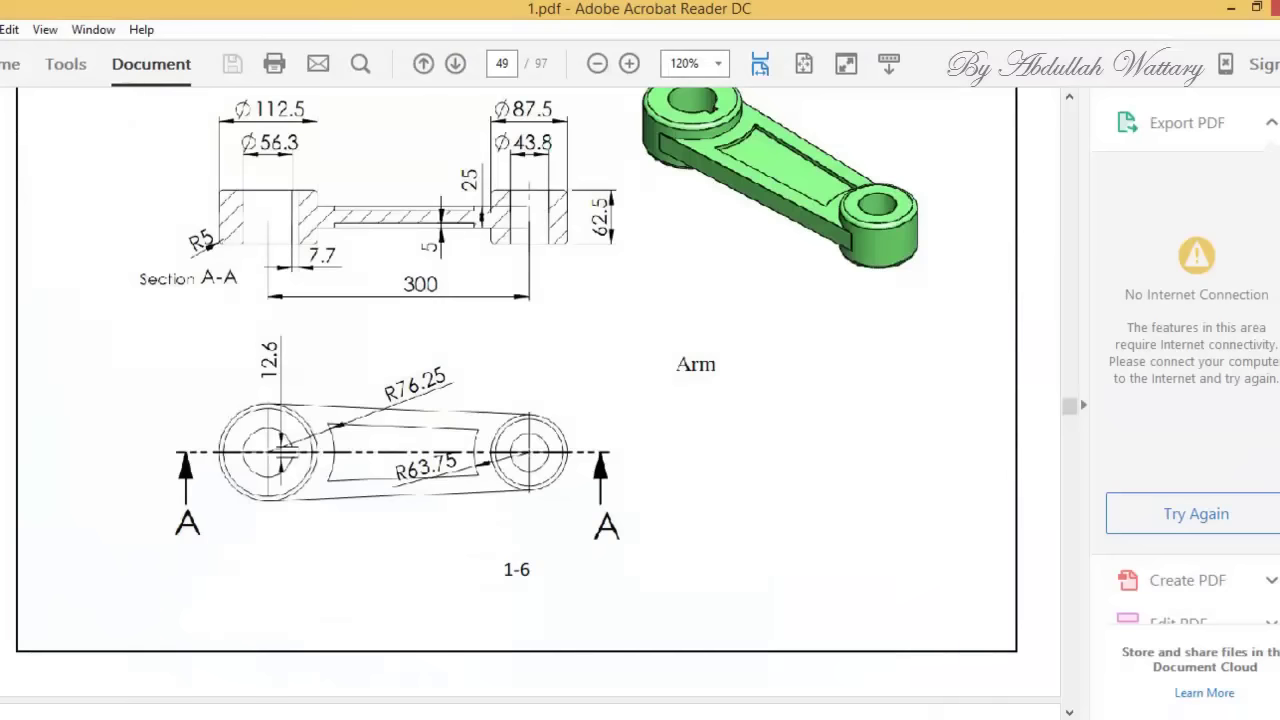
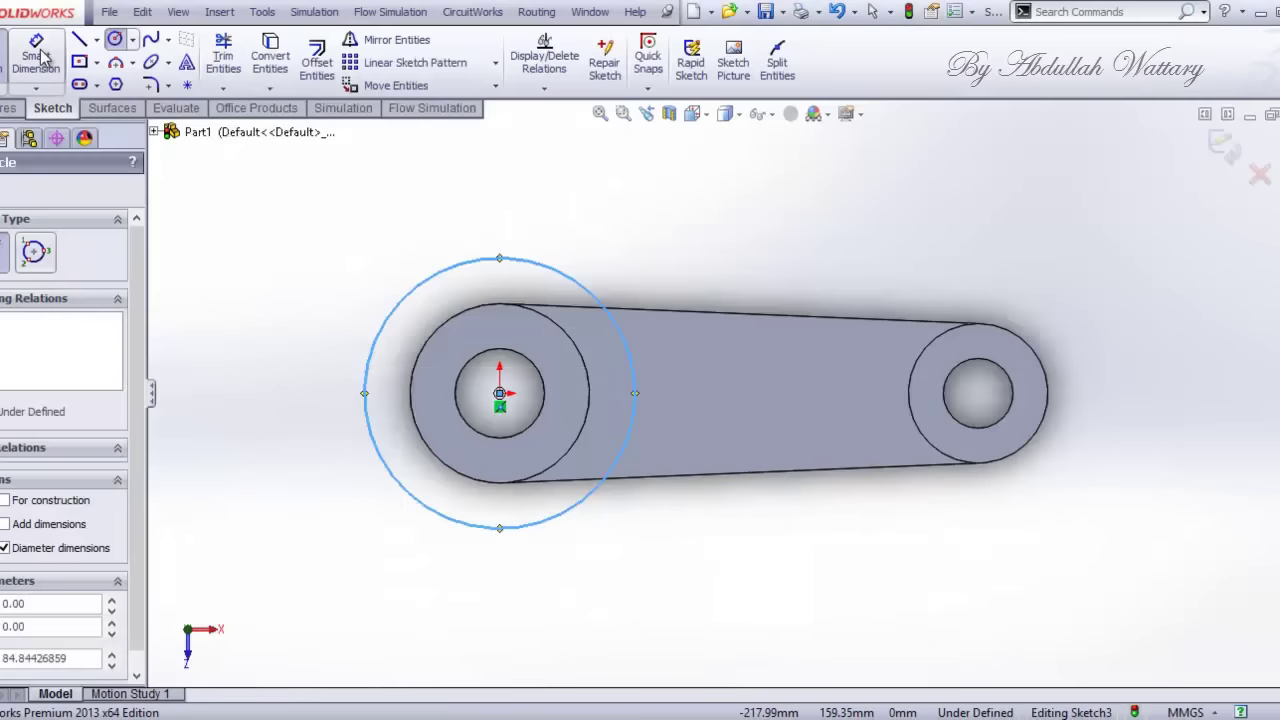
Step: Give the circle around the arm's left boss a 152.5 mm diameter, then check the Arm PDF
{"action": "left_click", "coordinate": [38, 58]}
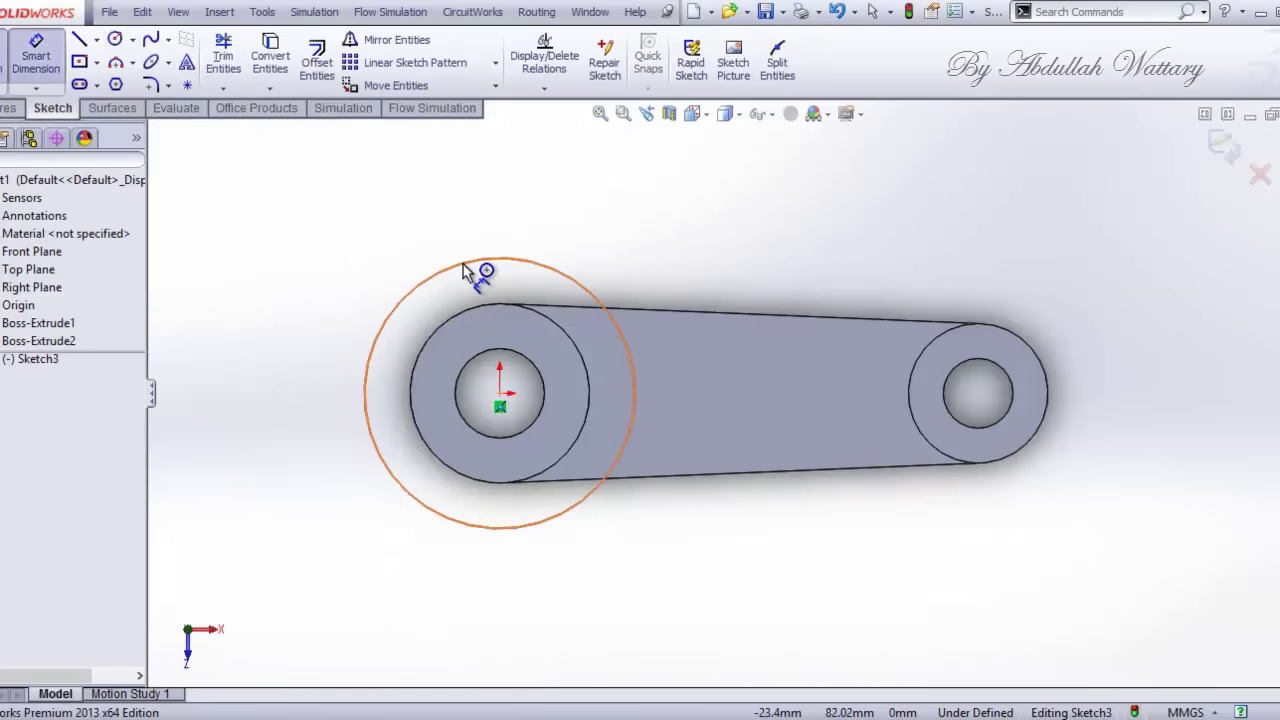
{"action": "left_click", "coordinate": [445, 292]}
{"action": "left_click", "coordinate": [432, 308]}
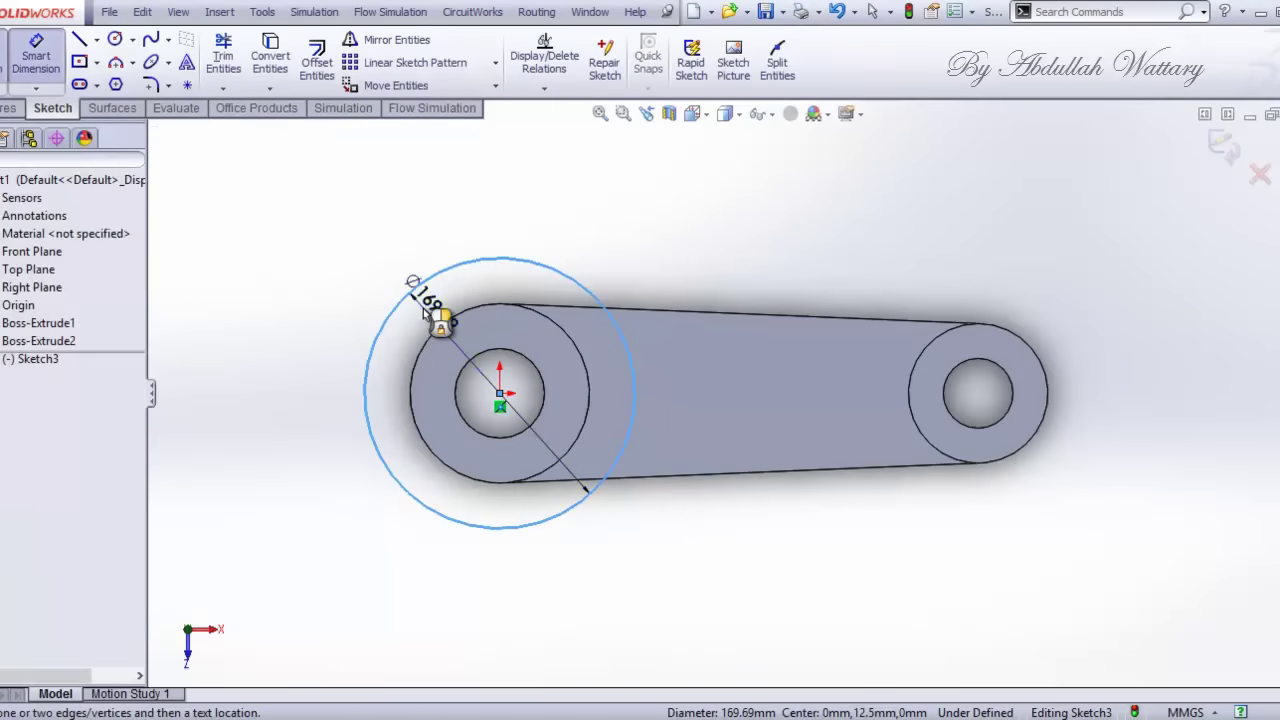
{"action": "type", "text": "152.5"}
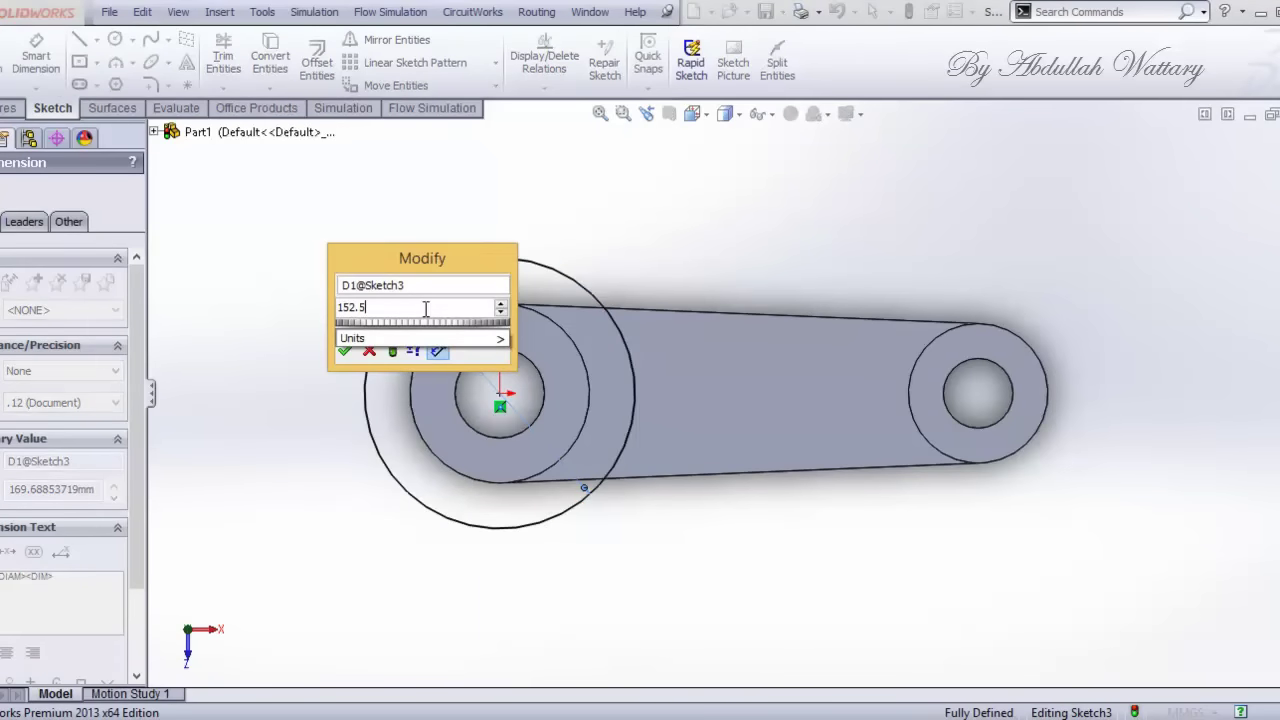
{"action": "key", "text": "Return"}
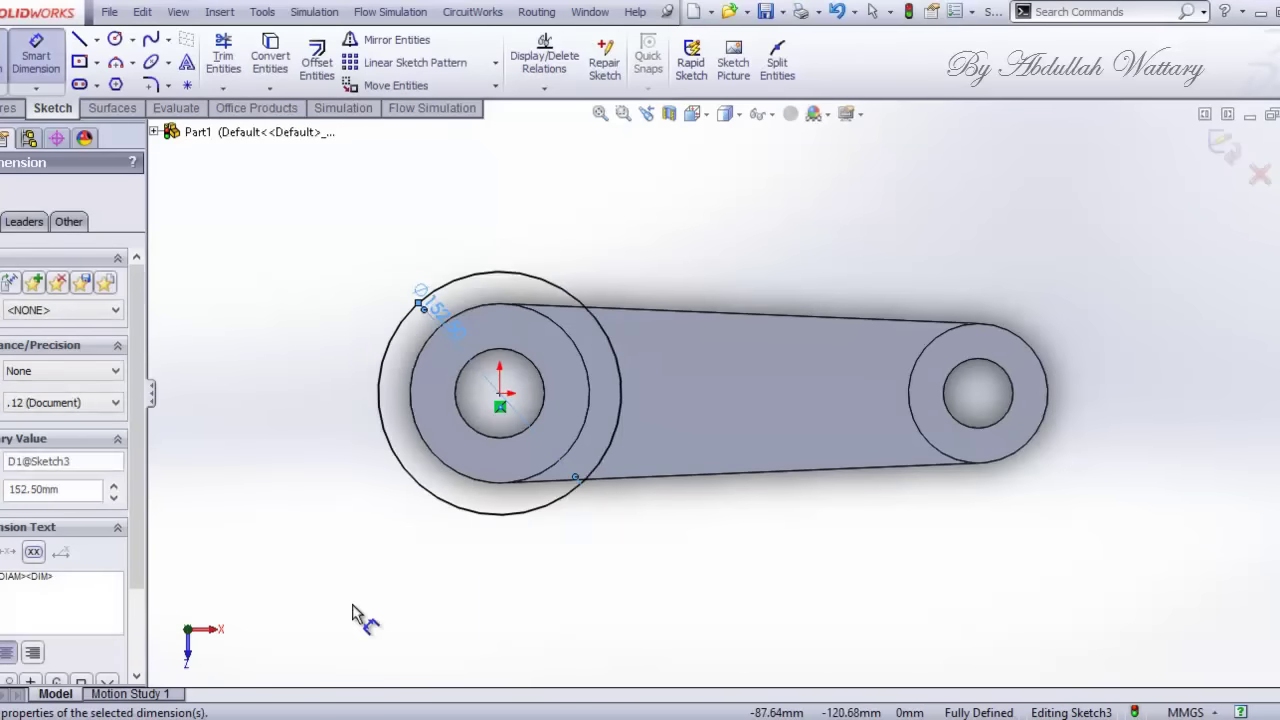
{"action": "key", "text": "alt+Tab"}
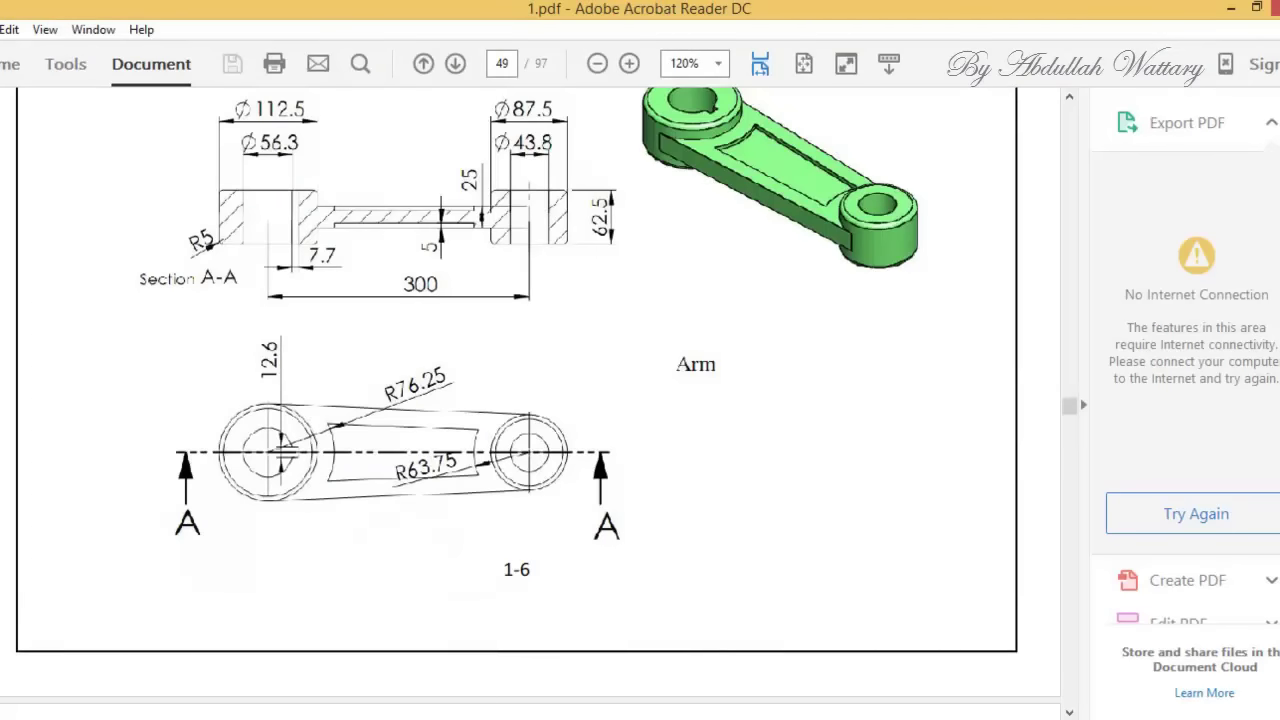
{"action": "key", "text": "alt+Tab"}
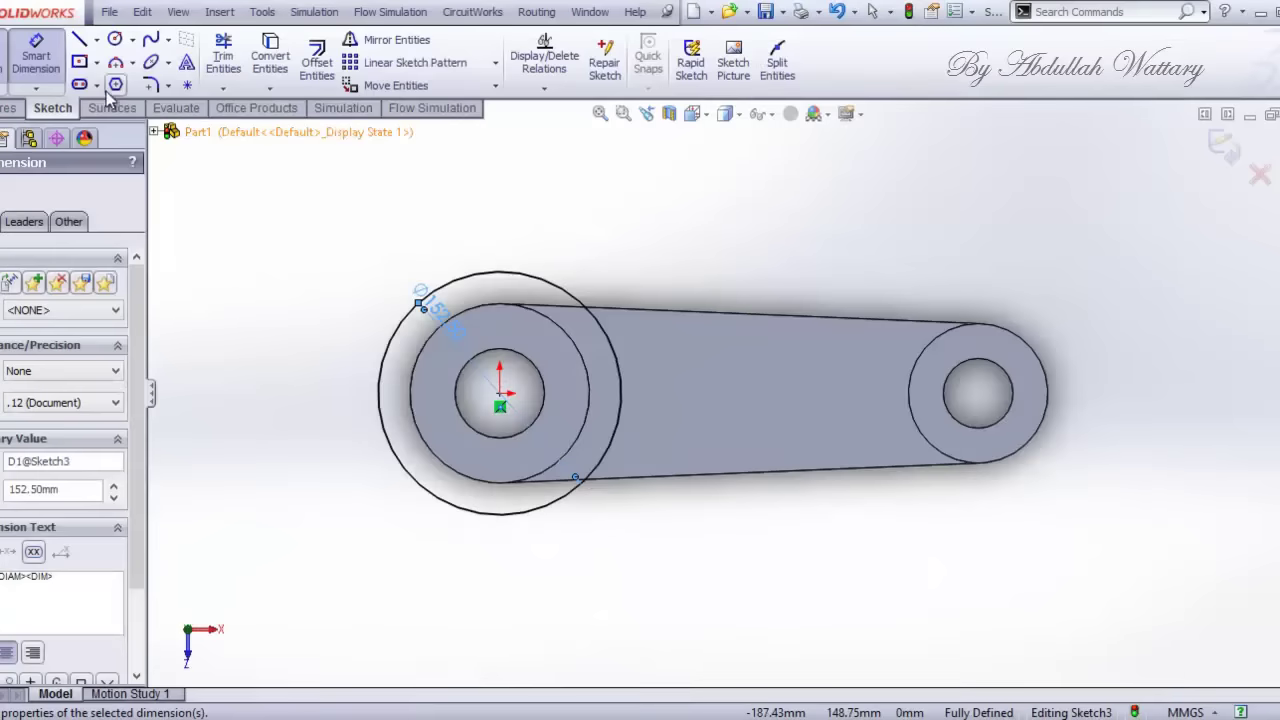
Step: Draw a circle centred on the right hole and dimension it to 127.5 mm diameter
{"action": "left_click", "coordinate": [115, 40]}
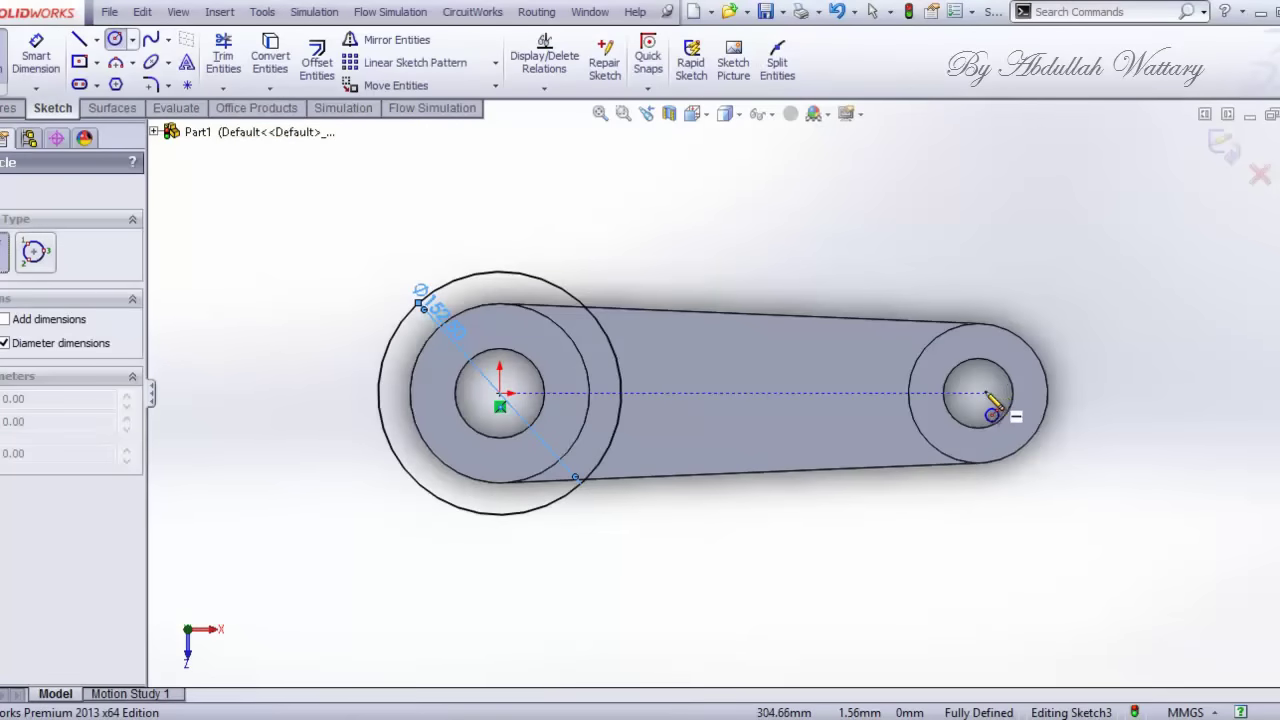
{"action": "left_click", "coordinate": [978, 393]}
{"action": "left_click", "coordinate": [990, 510]}
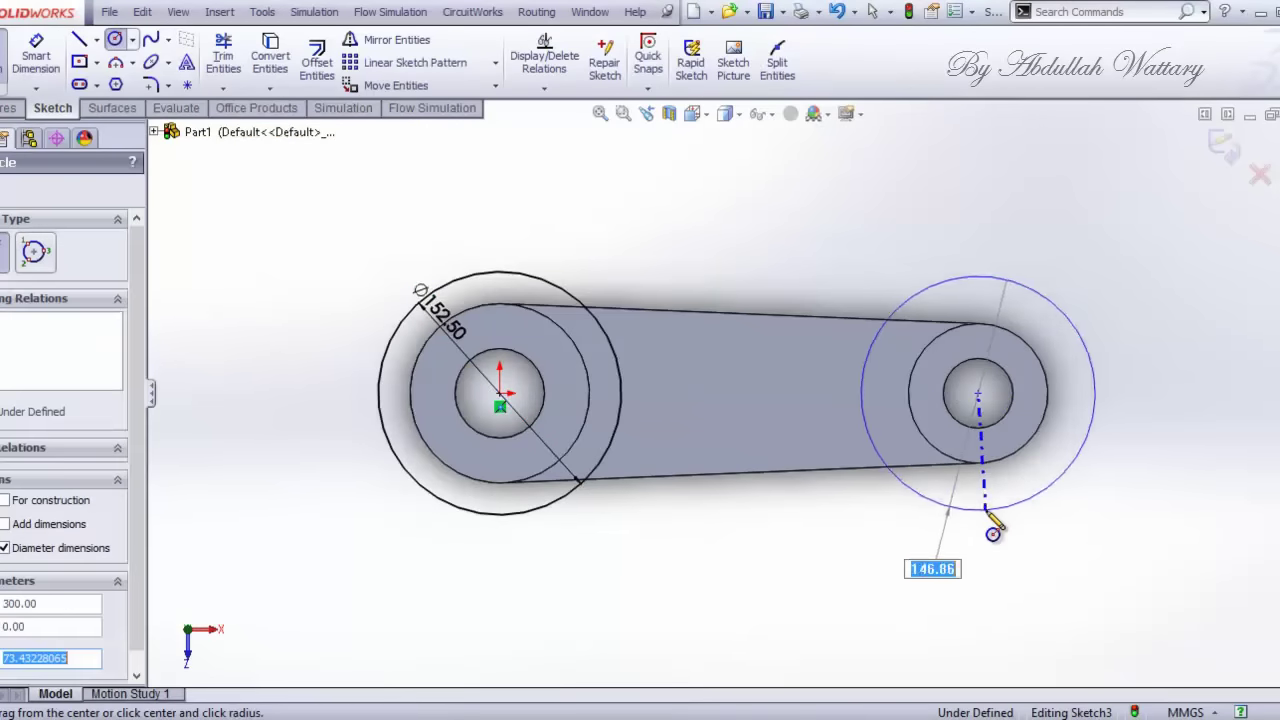
{"action": "left_click", "coordinate": [36, 55]}
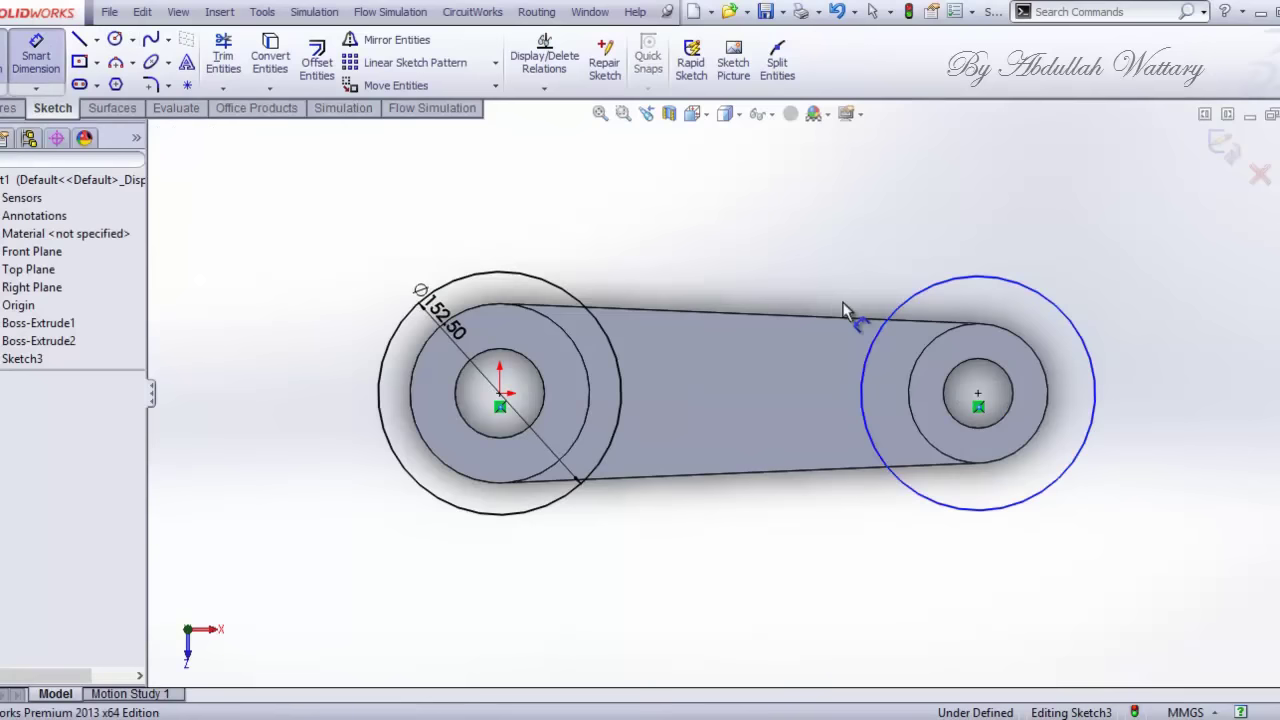
{"action": "left_click", "coordinate": [896, 292]}
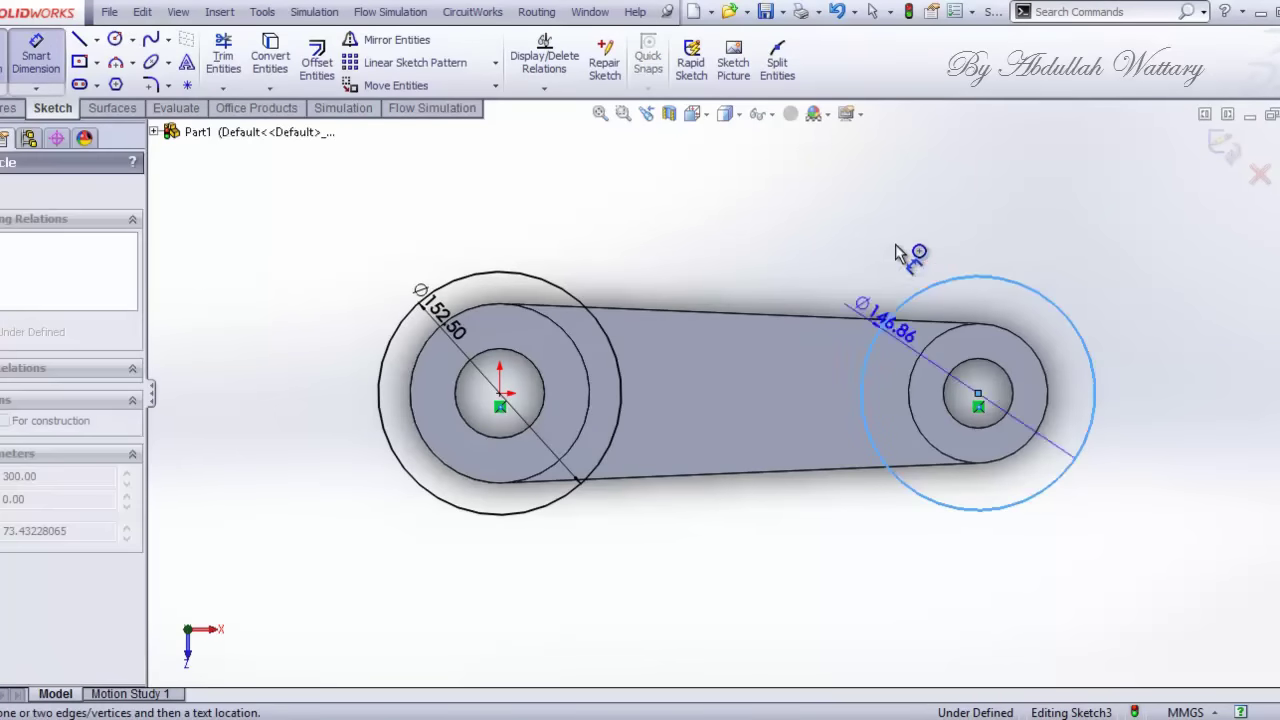
{"action": "left_click", "coordinate": [897, 245]}
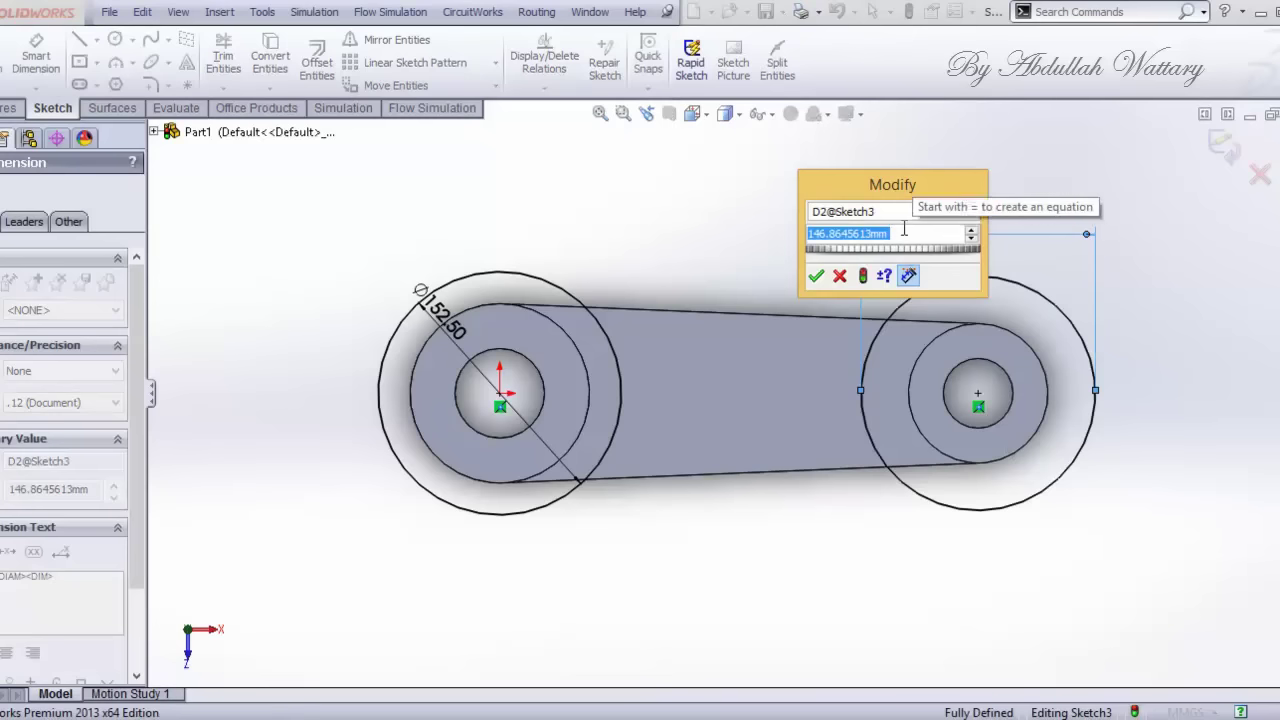
{"action": "type", "text": "127.5"}
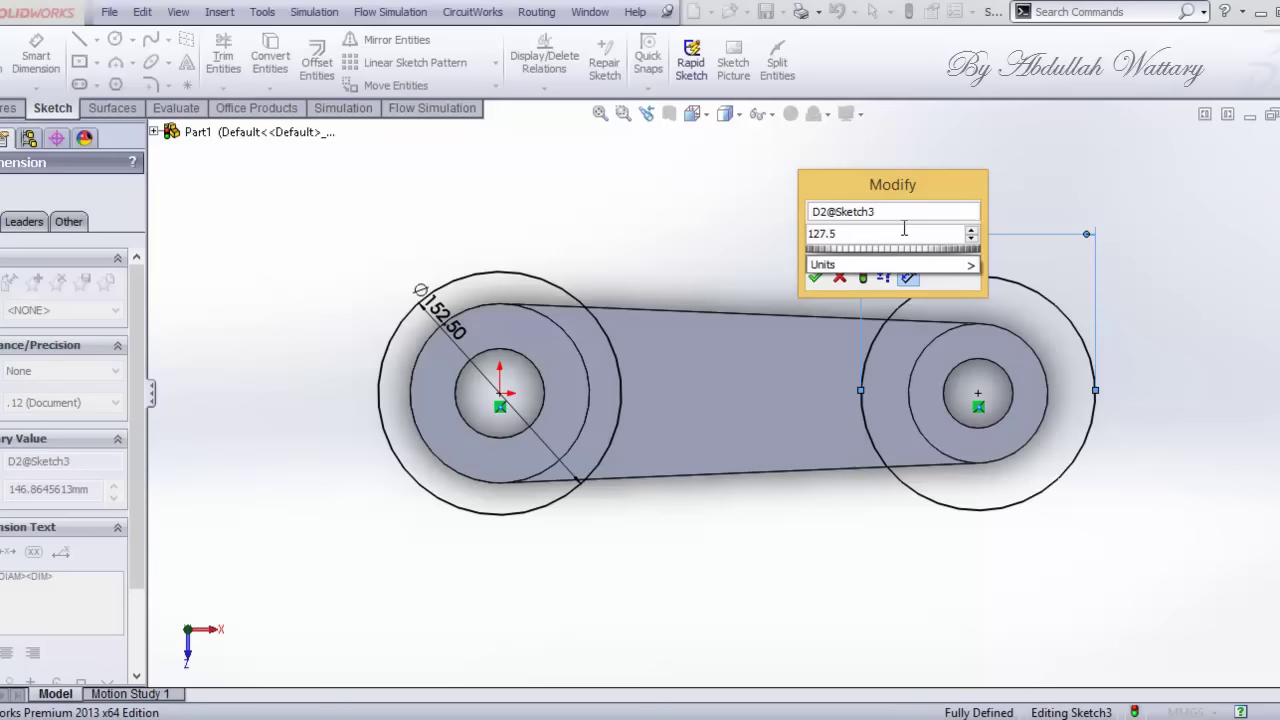
{"action": "key", "text": "Return"}
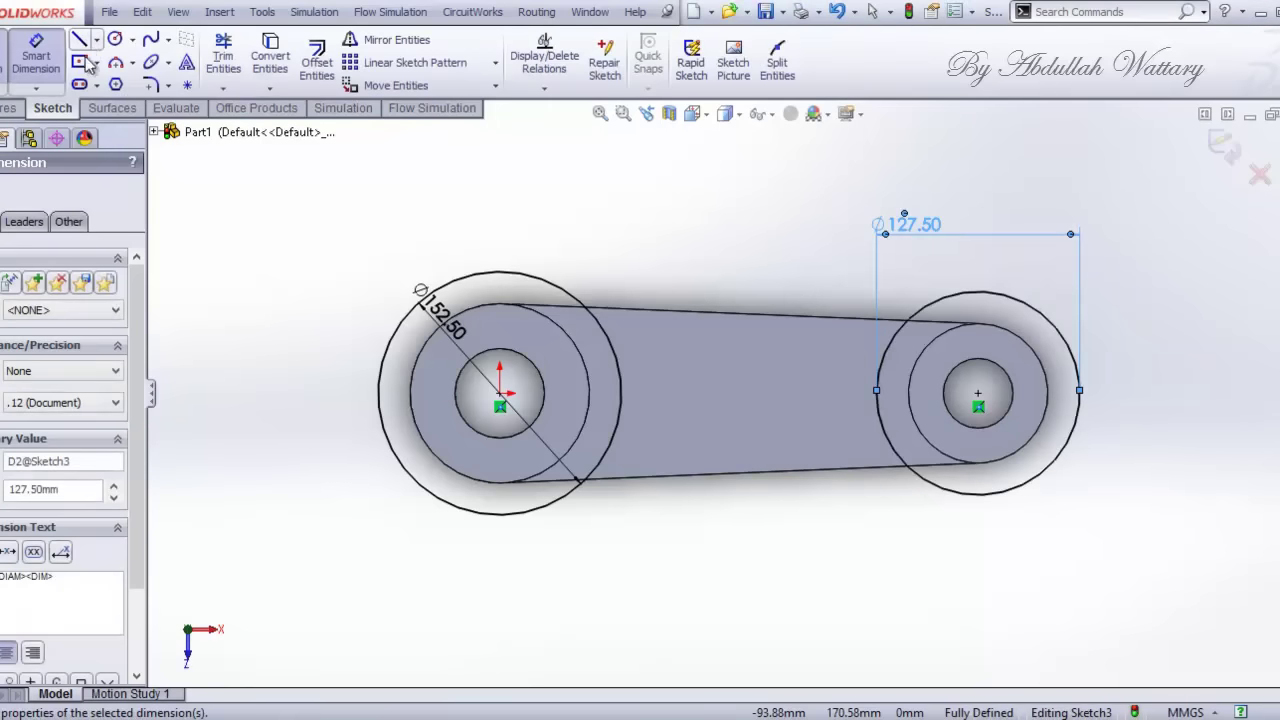
{"action": "key", "text": "alt+Tab"}
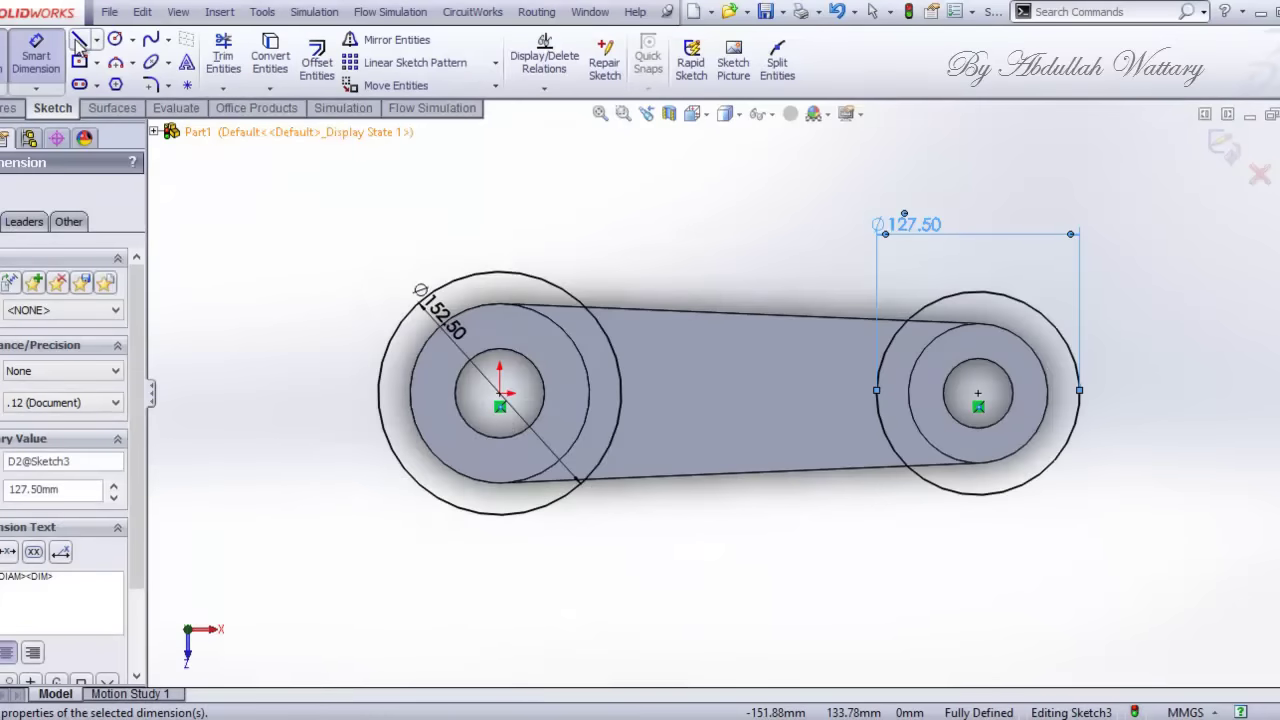
Step: Draw the top tangent line between the circles and offset it 25 mm on both sides
{"action": "left_click", "coordinate": [78, 40]}
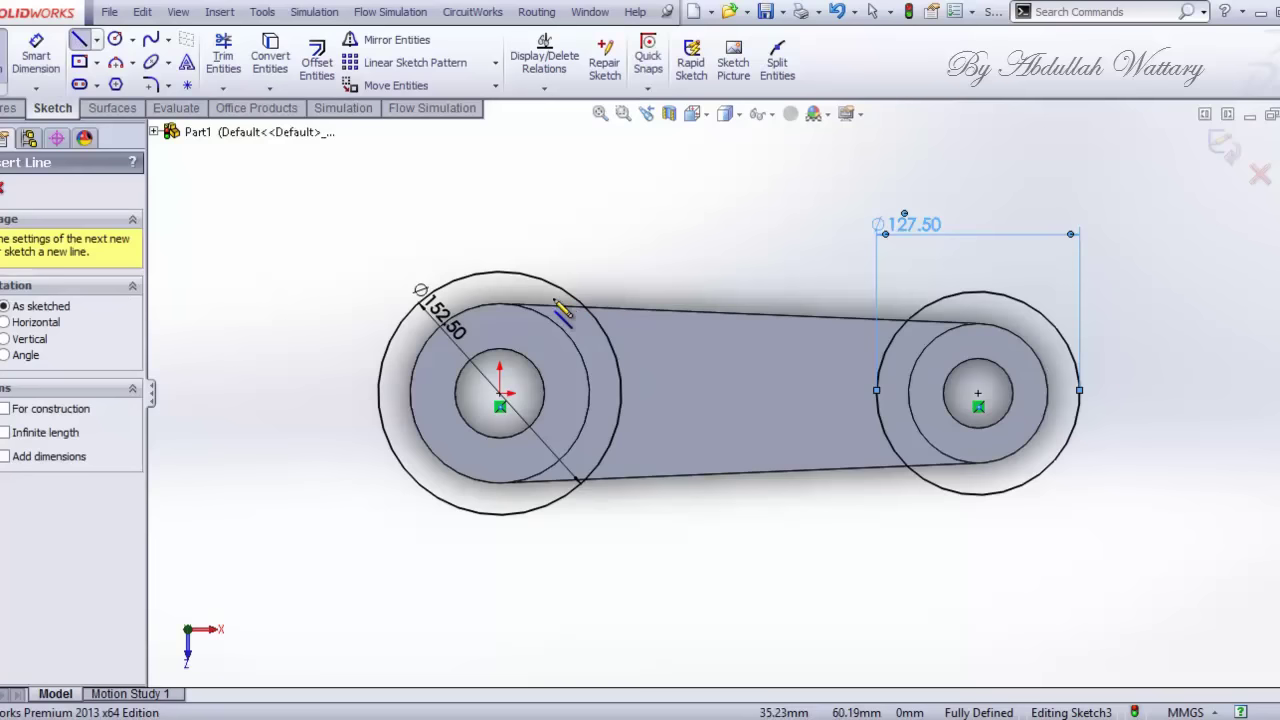
{"action": "left_click", "coordinate": [500, 304]}
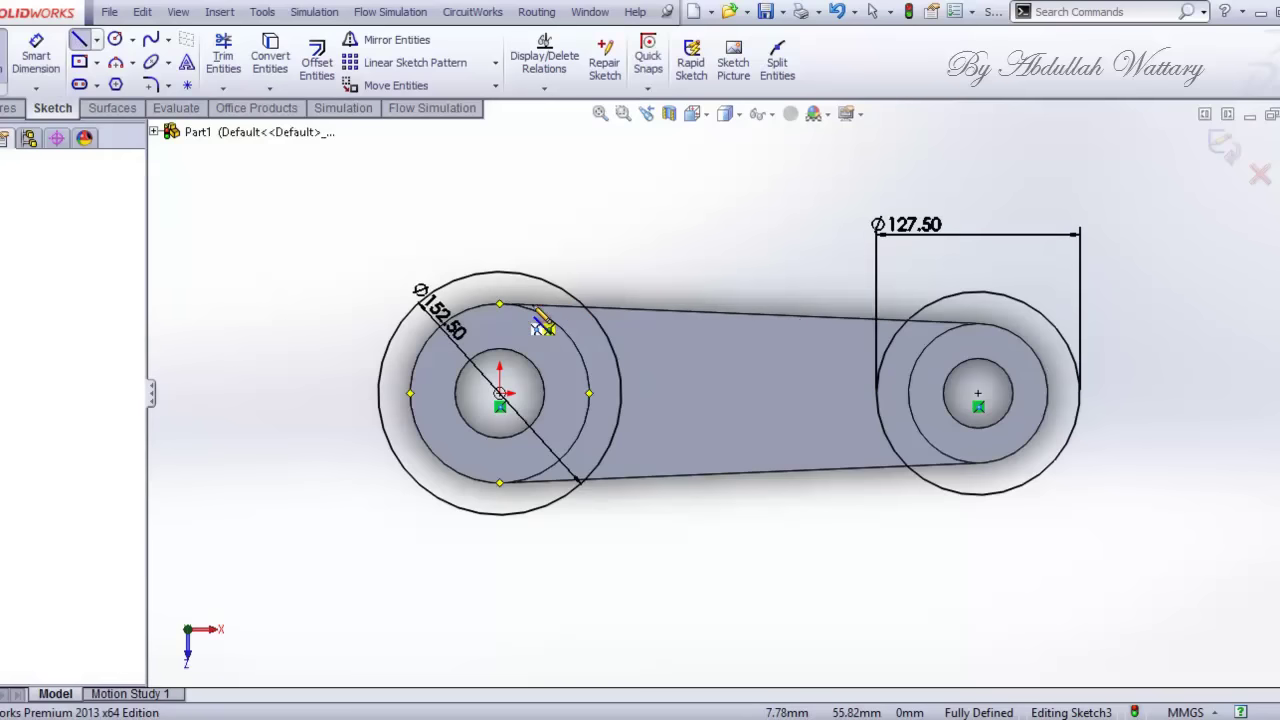
{"action": "left_click", "coordinate": [975, 324]}
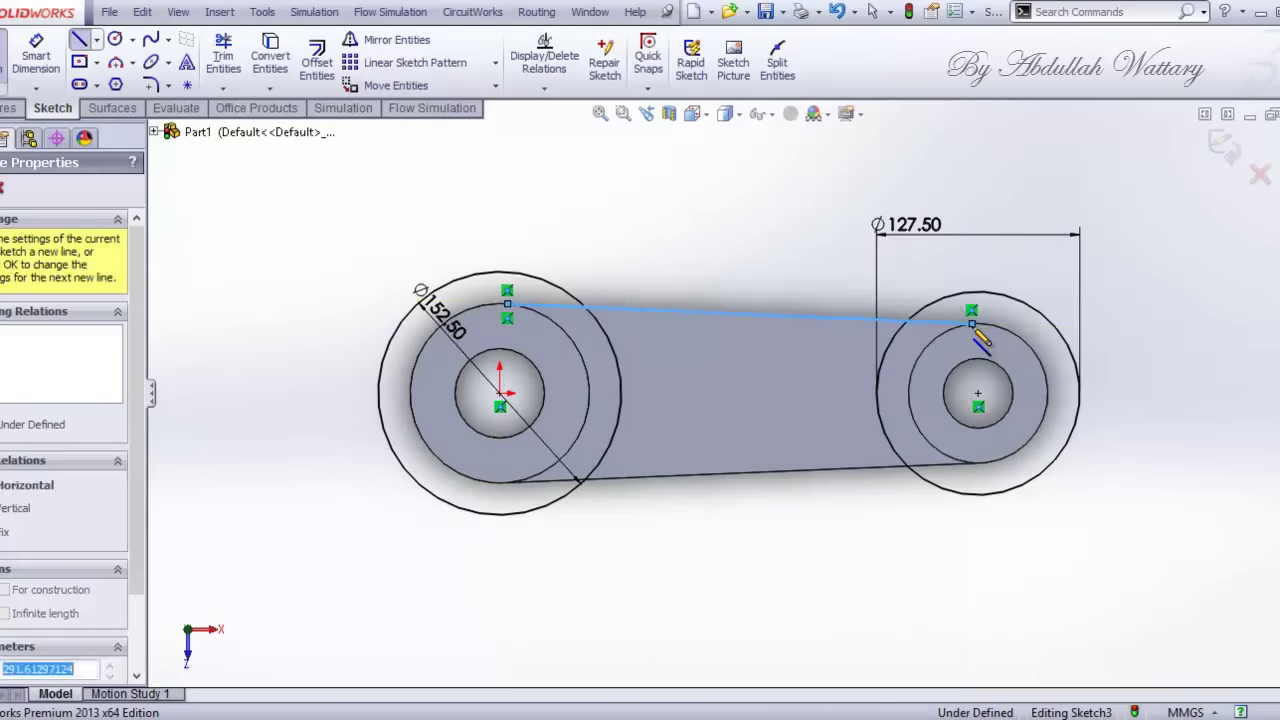
{"action": "key", "text": "Escape"}
{"action": "left_click", "coordinate": [310, 60]}
{"action": "type", "text": "25"}
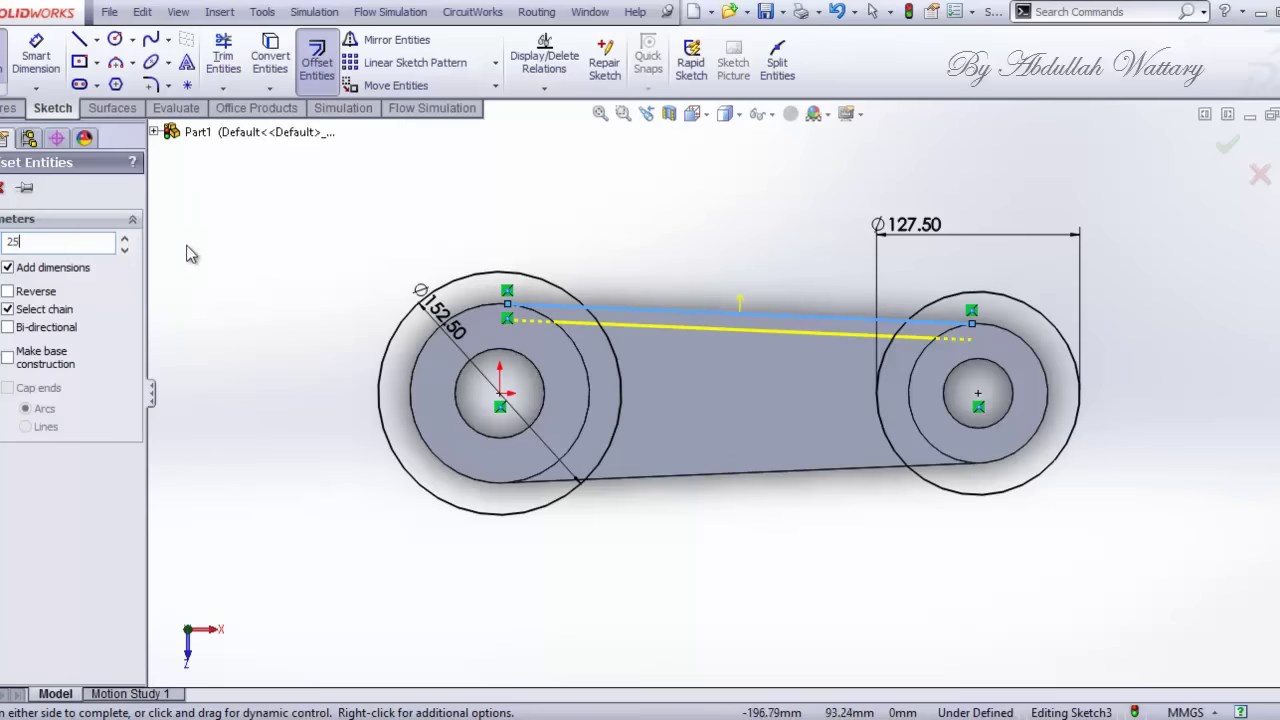
{"action": "left_click", "coordinate": [218, 251]}
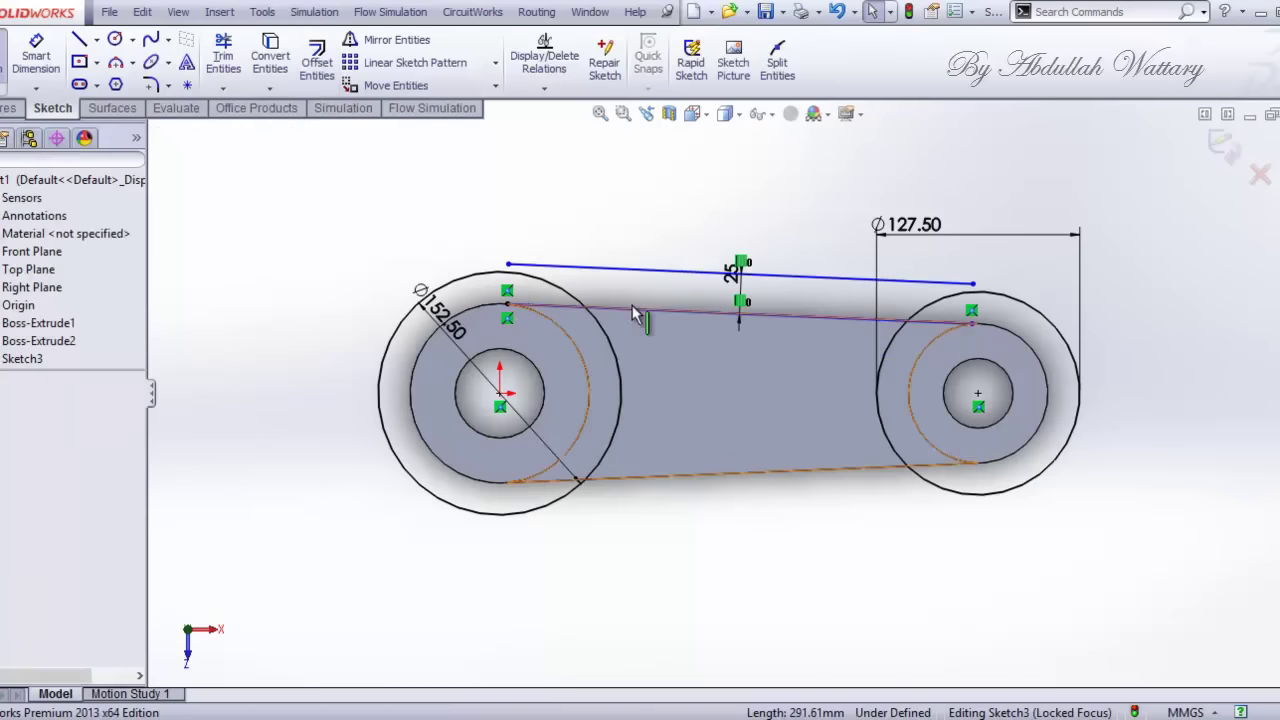
{"action": "left_click", "coordinate": [317, 62]}
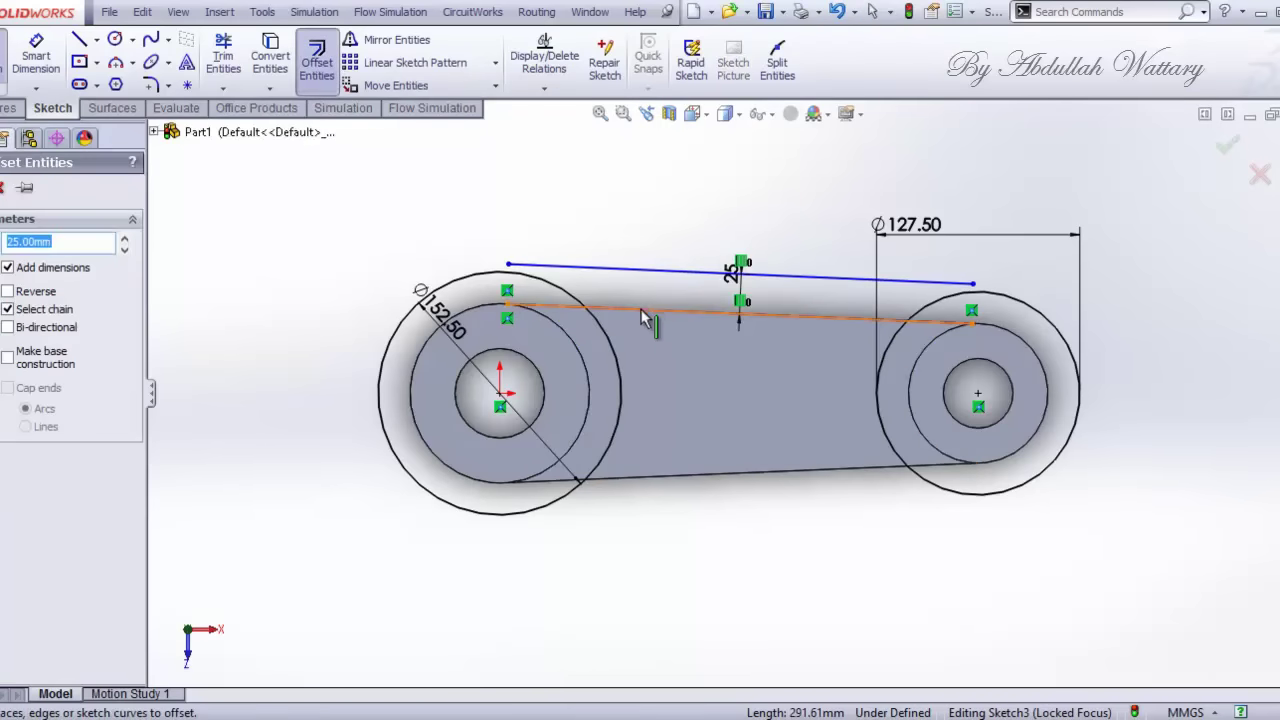
{"action": "left_click", "coordinate": [668, 345]}
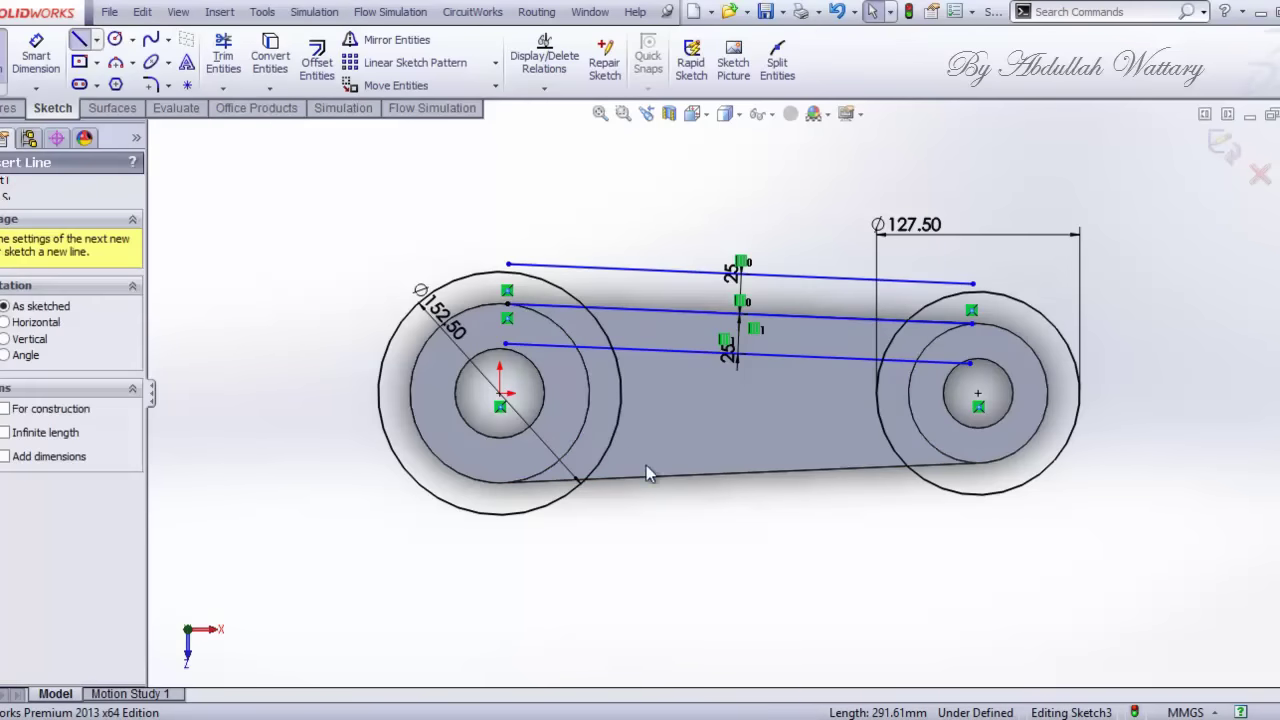
Step: Draw the bottom tangent line and add a 25 mm offset above it
{"action": "left_click", "coordinate": [978, 463]}
{"action": "left_click", "coordinate": [508, 483]}
{"action": "left_click", "coordinate": [317, 62]}
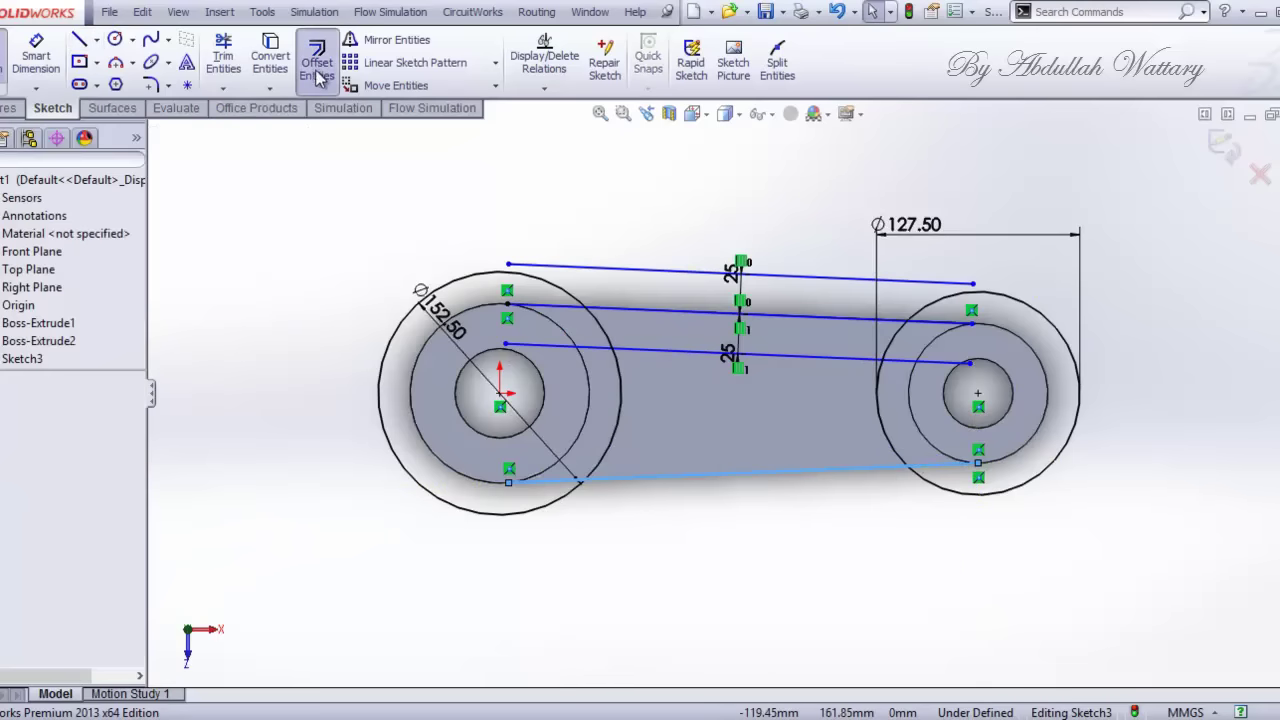
{"action": "left_click", "coordinate": [702, 444]}
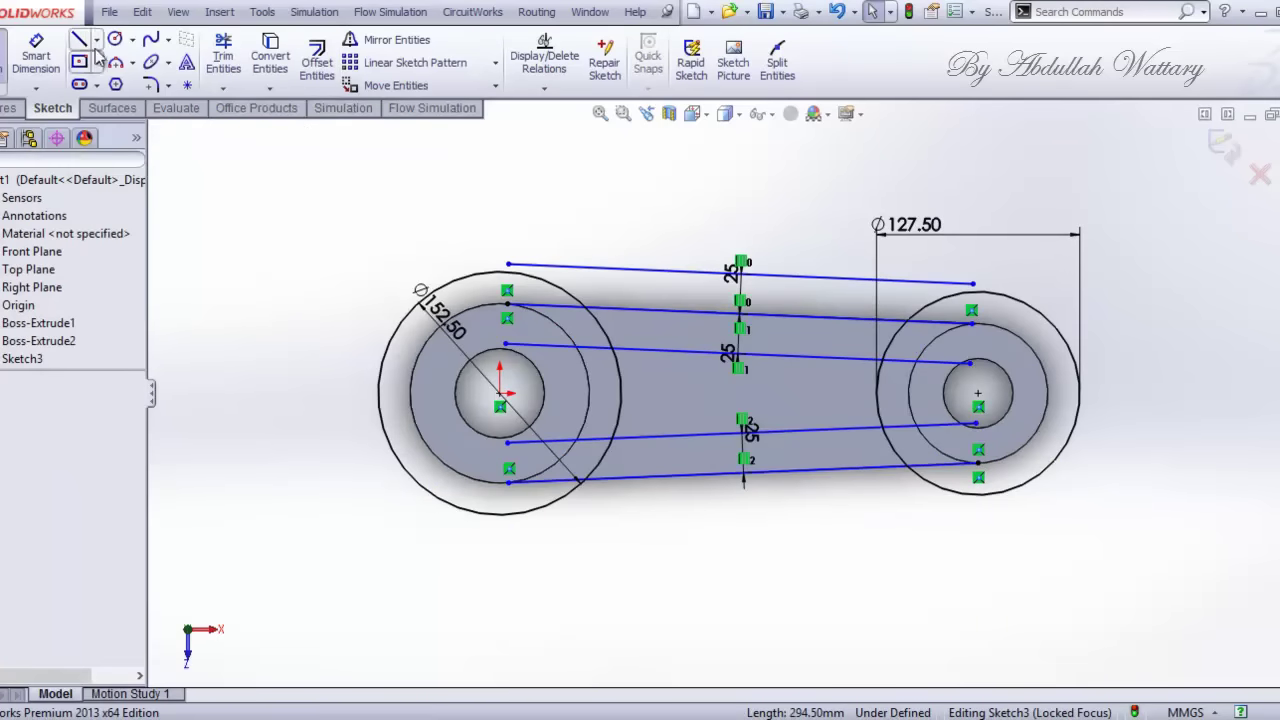
Step: Trim the Ø127.50 circle arcs and the inner line pieces to shape the slot outline
{"action": "left_click", "coordinate": [223, 55]}
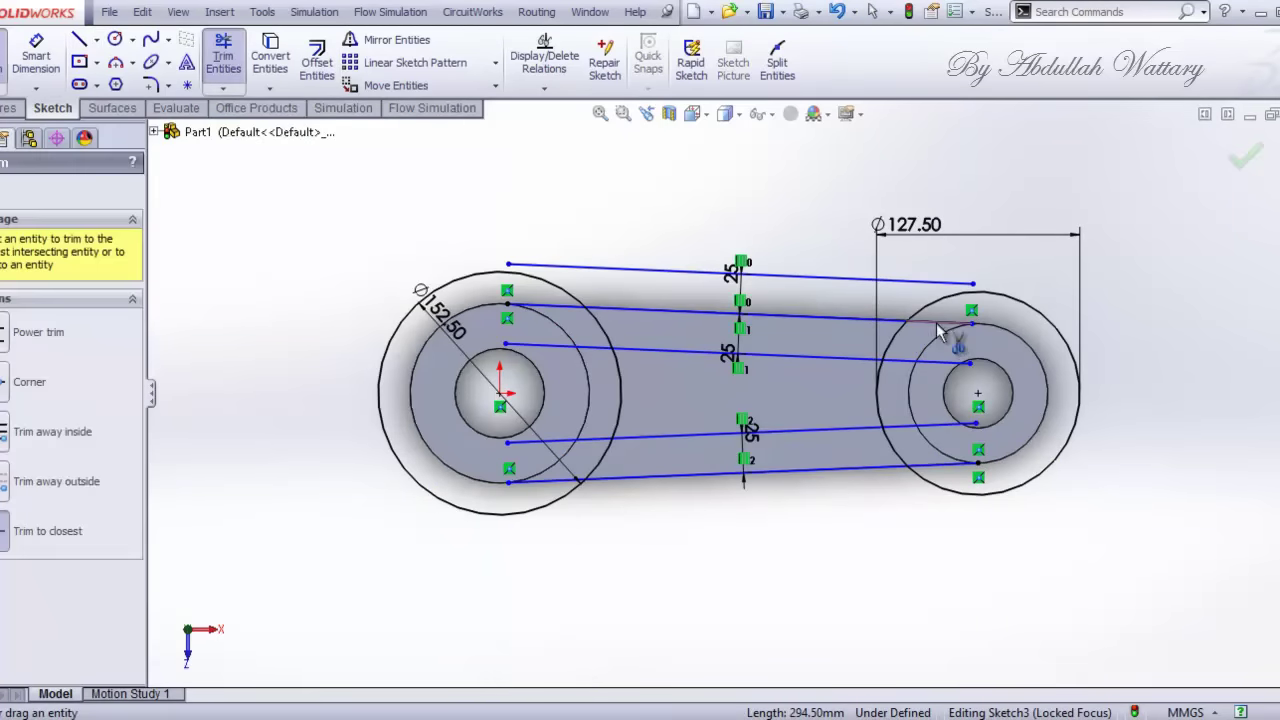
{"action": "left_click_drag", "start_coordinate": [940, 325], "coordinate": [880, 390]}
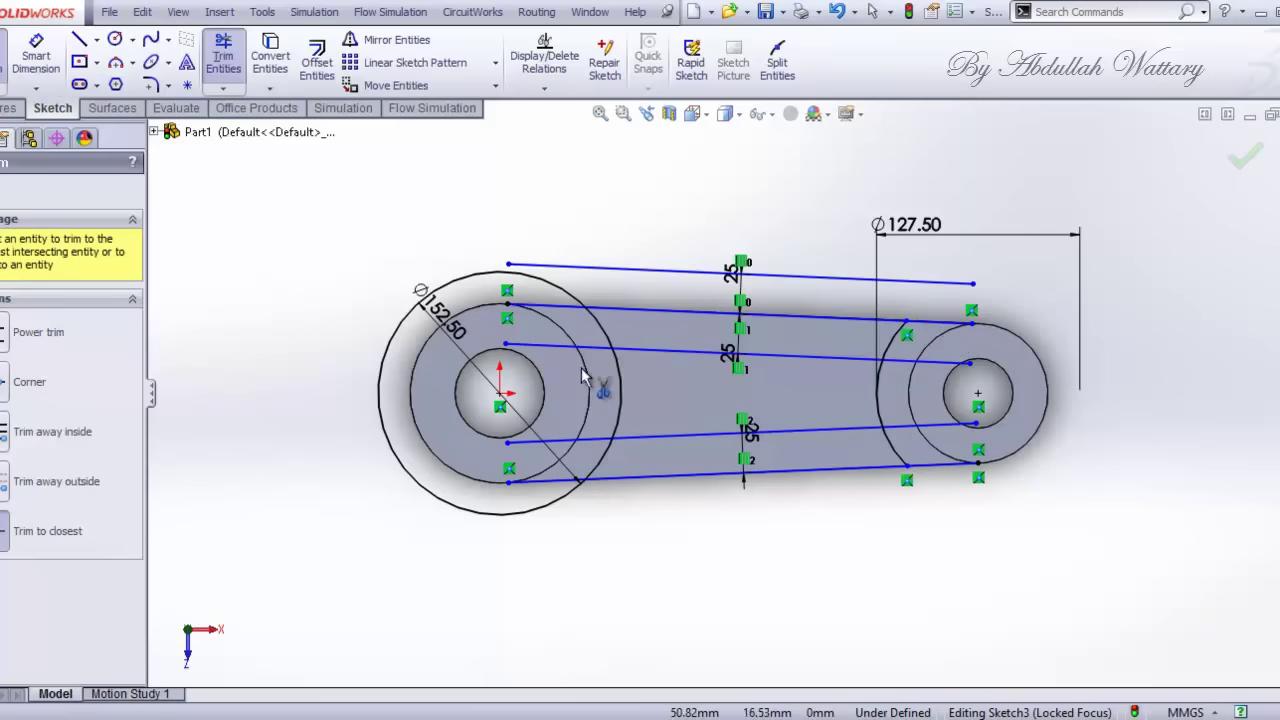
{"action": "left_click", "coordinate": [604, 340]}
{"action": "left_click", "coordinate": [612, 452]}
{"action": "left_click", "coordinate": [603, 450]}
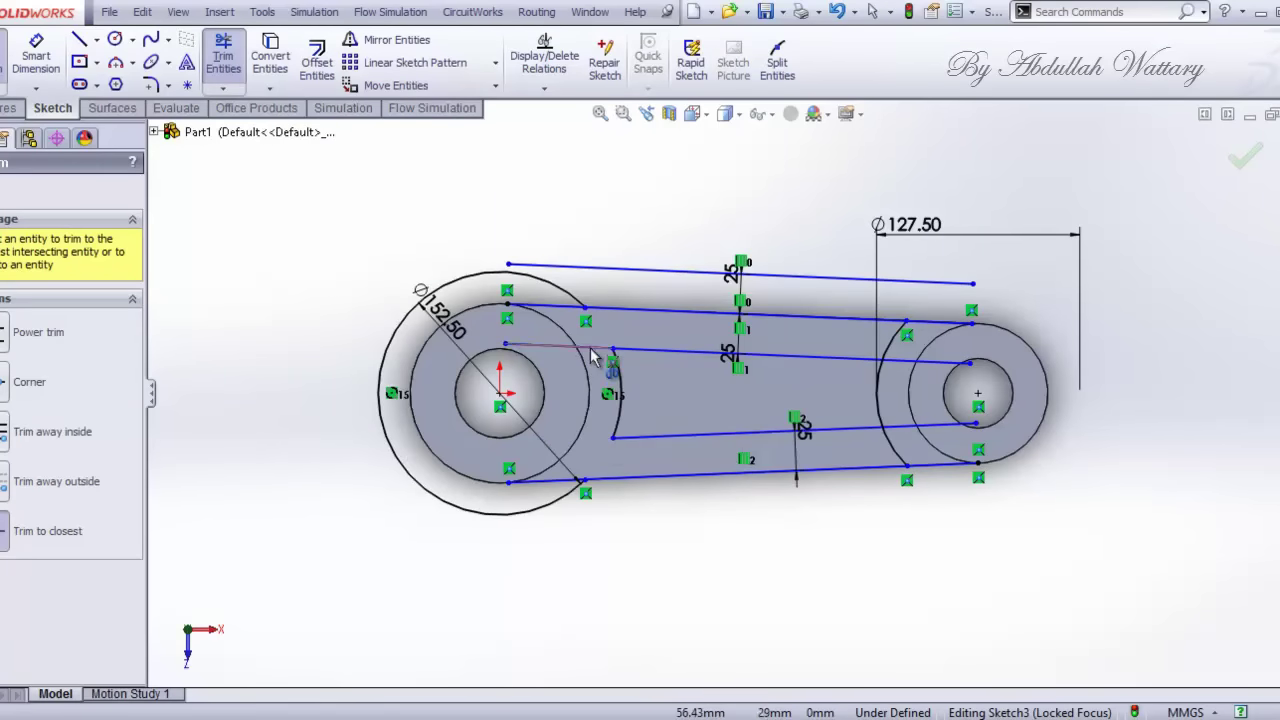
{"action": "left_click", "coordinate": [596, 352]}
{"action": "left_click", "coordinate": [910, 365]}
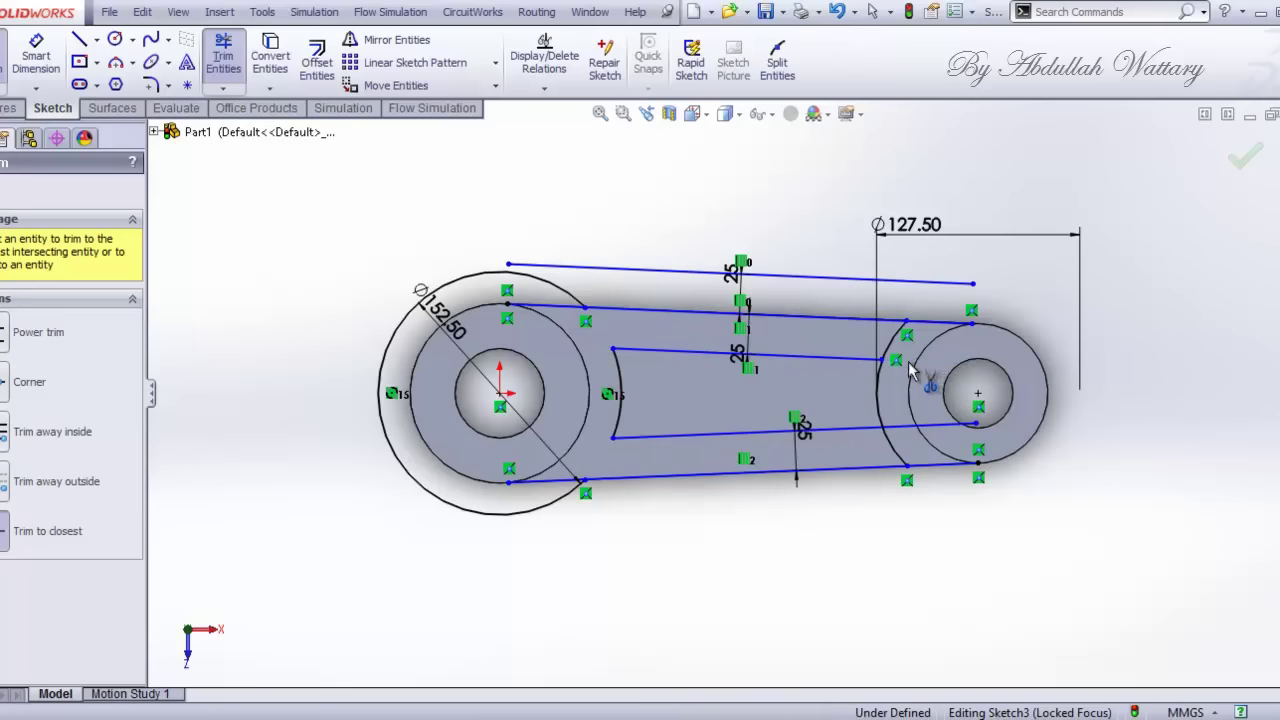
{"action": "left_click", "coordinate": [895, 427]}
{"action": "left_click", "coordinate": [897, 455]}
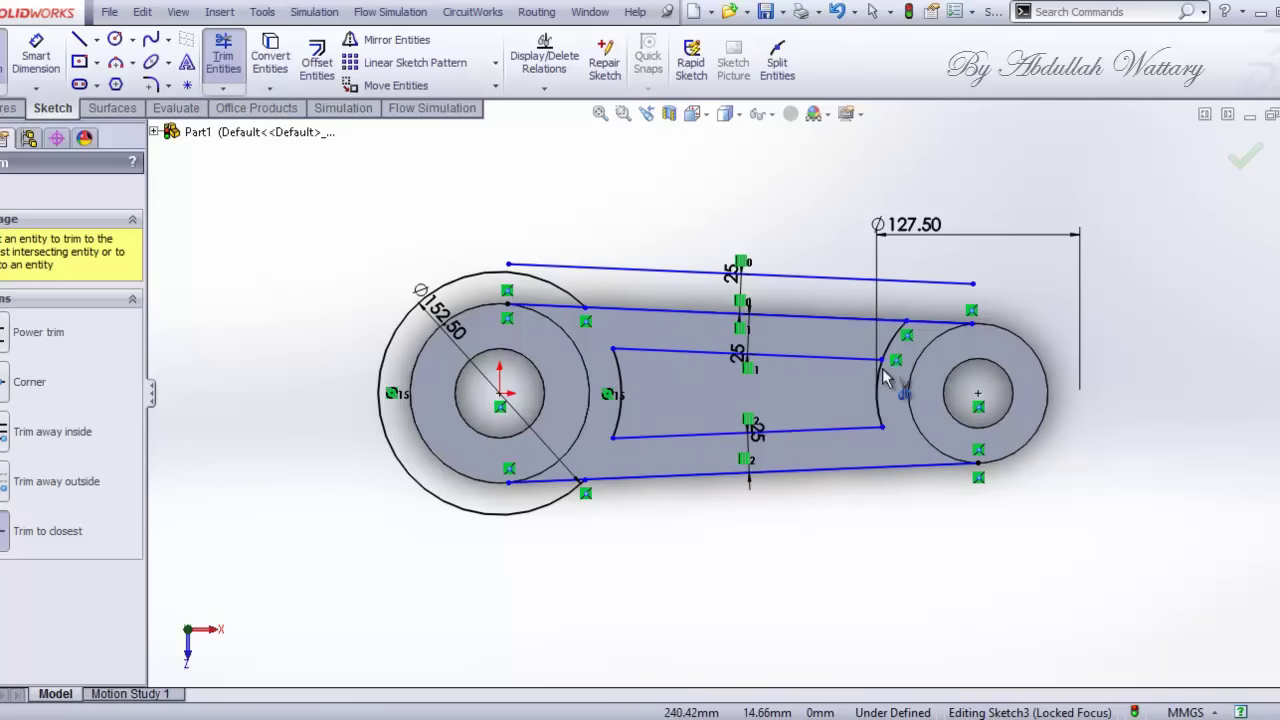
{"action": "left_click", "coordinate": [887, 345]}
{"action": "key", "text": "Escape"}
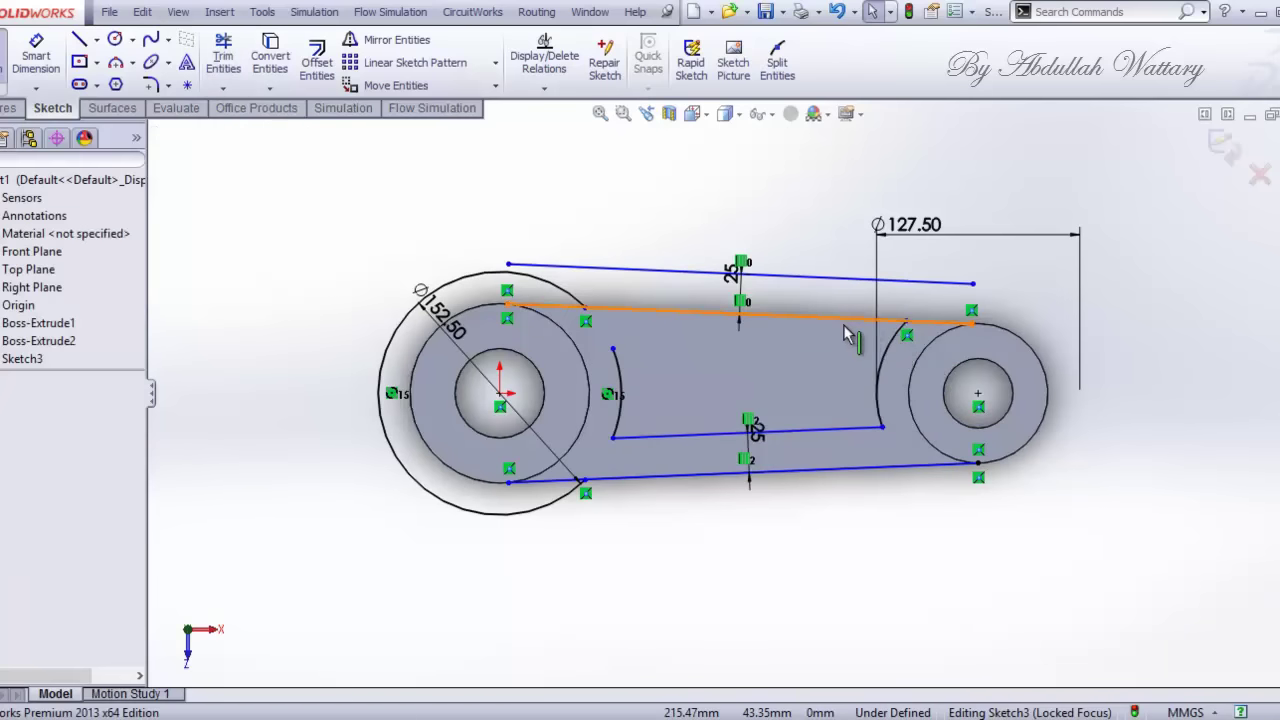
Step: Restore the upper inner line, trim the top-right short arc, and delete two stray upper lines
{"action": "key", "text": "ctrl+z"}
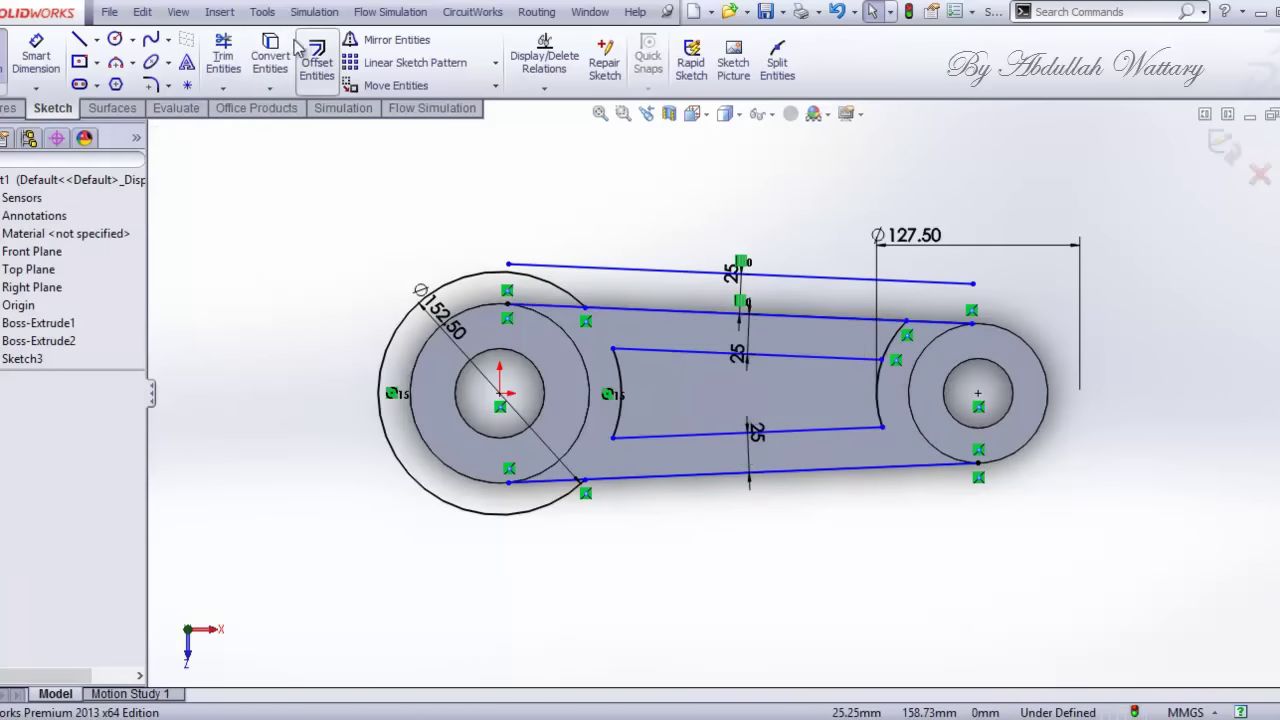
{"action": "left_click", "coordinate": [223, 55]}
{"action": "left_click", "coordinate": [900, 338]}
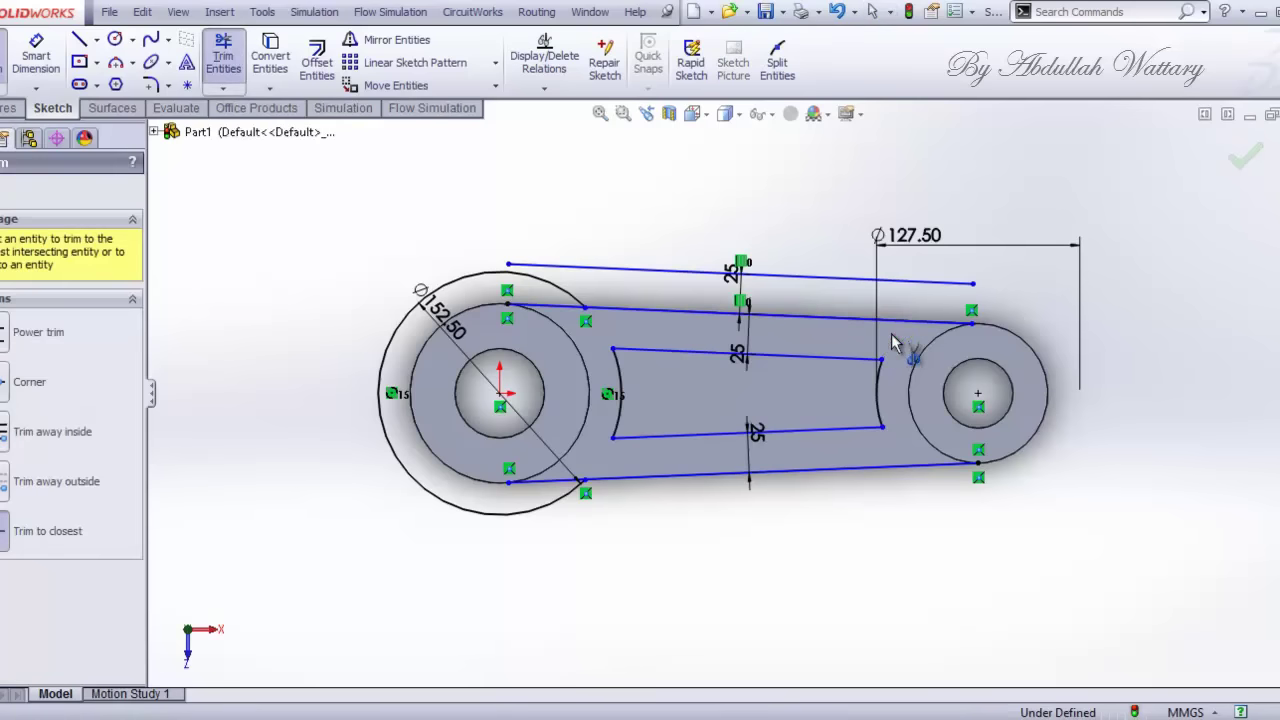
{"action": "key", "text": "Escape"}
{"action": "left_click", "coordinate": [857, 320]}
{"action": "key", "text": "Delete"}
{"action": "left_click", "coordinate": [828, 279]}
{"action": "key", "text": "Delete"}
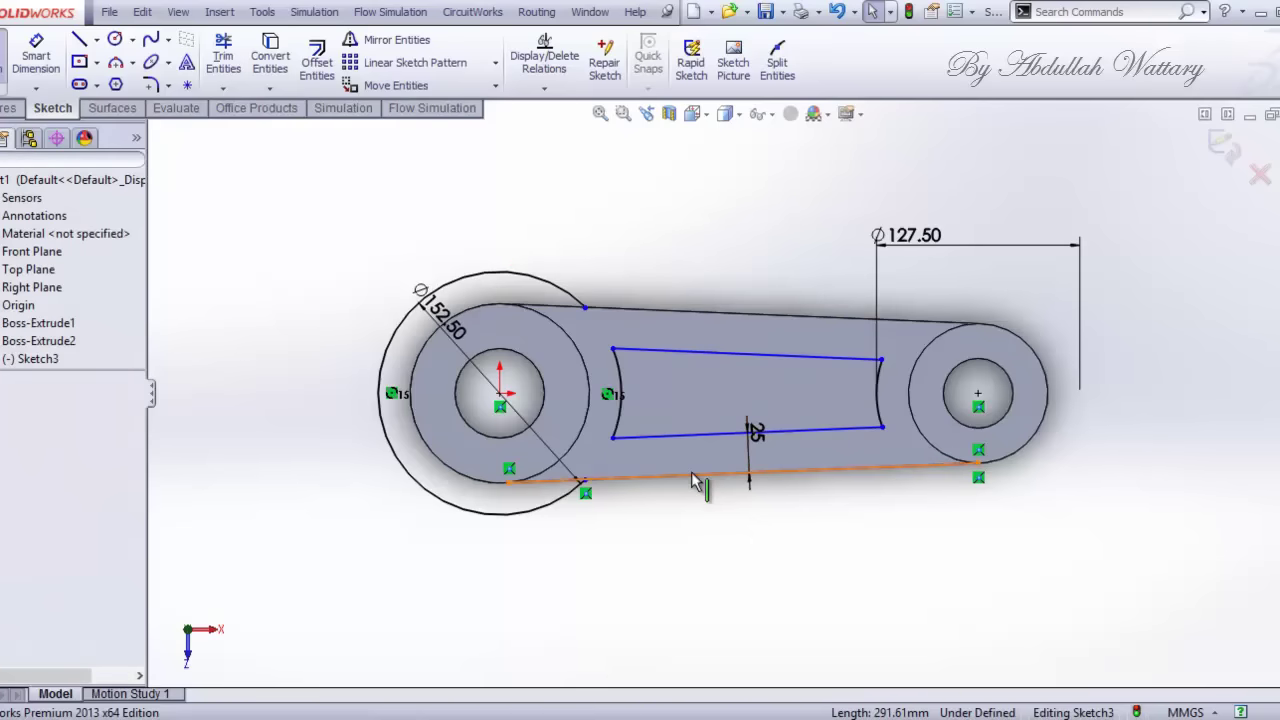
Step: Delete the arm's lower-edge line and the Ø152.50 arc, confirming the deletion
{"action": "left_click", "coordinate": [691, 471]}
{"action": "key", "text": "Delete"}
{"action": "left_click", "coordinate": [563, 498]}
{"action": "key", "text": "Delete"}
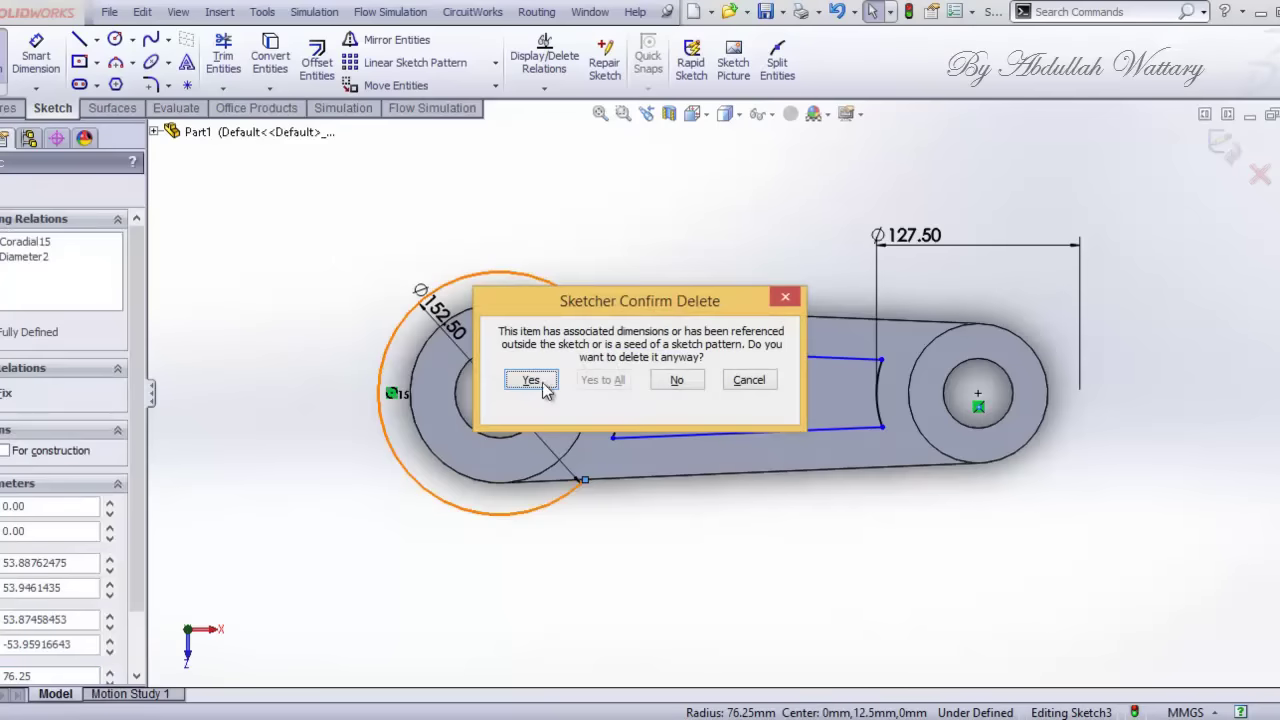
{"action": "left_click", "coordinate": [543, 388]}
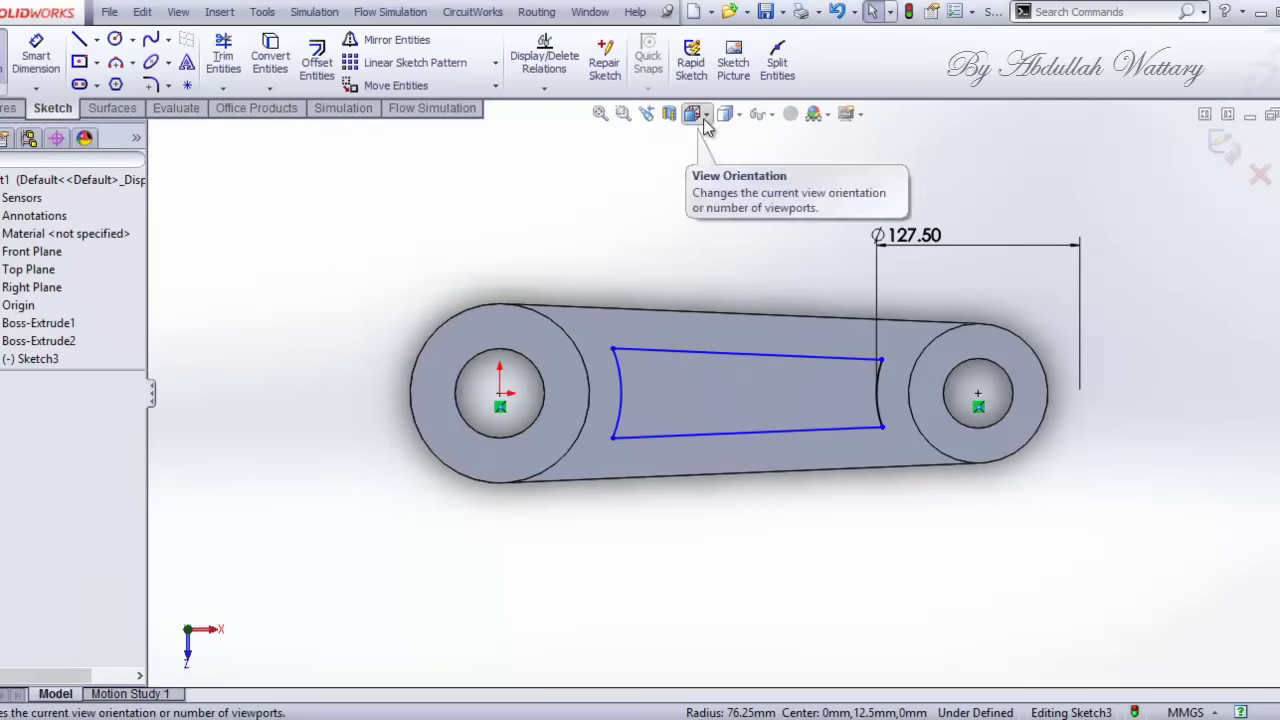
Step: Switch to isometric view and cut the slot outline as a 5 mm blind pocket
{"action": "left_click", "coordinate": [705, 118]}
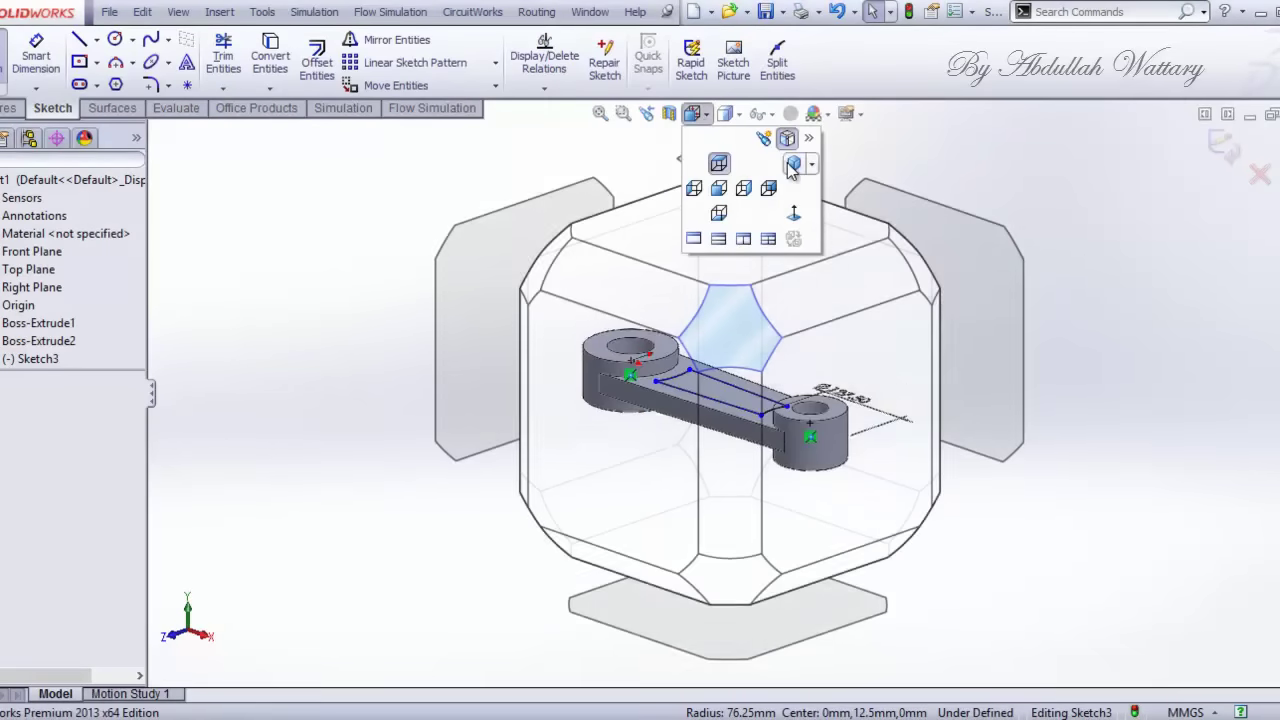
{"action": "left_click", "coordinate": [792, 166]}
{"action": "left_click", "coordinate": [454, 530]}
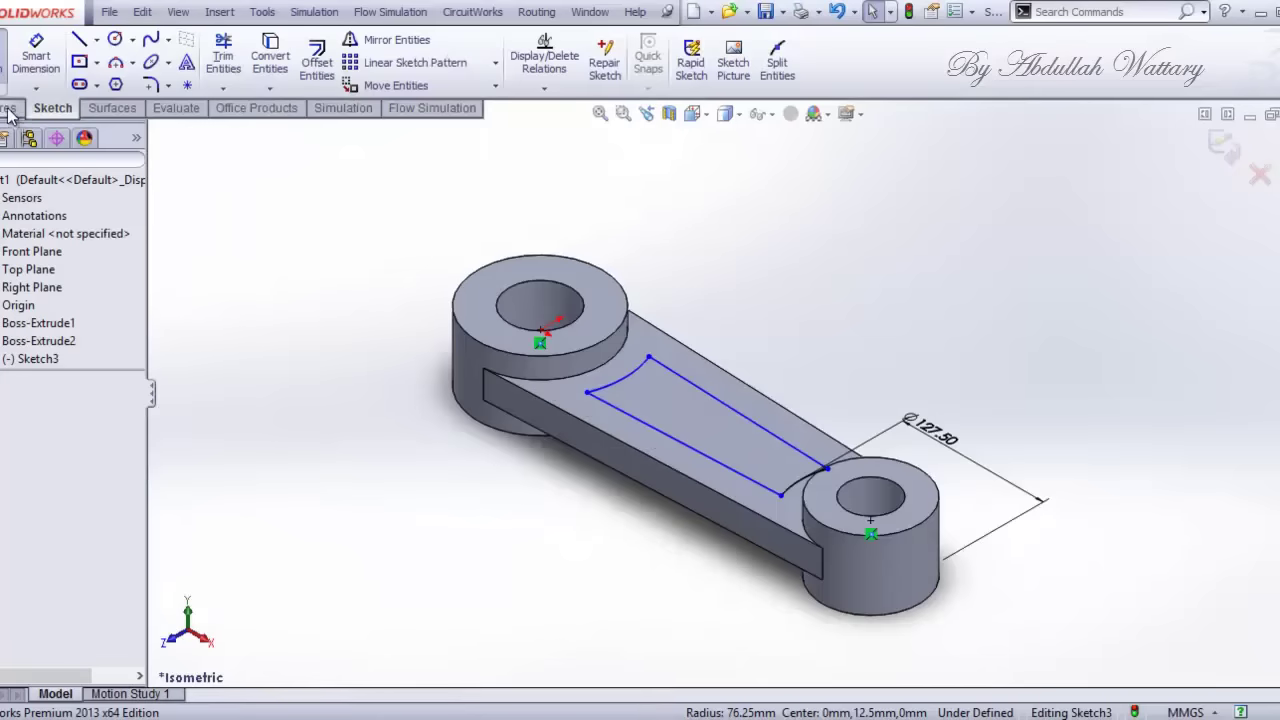
{"action": "left_click", "coordinate": [8, 108]}
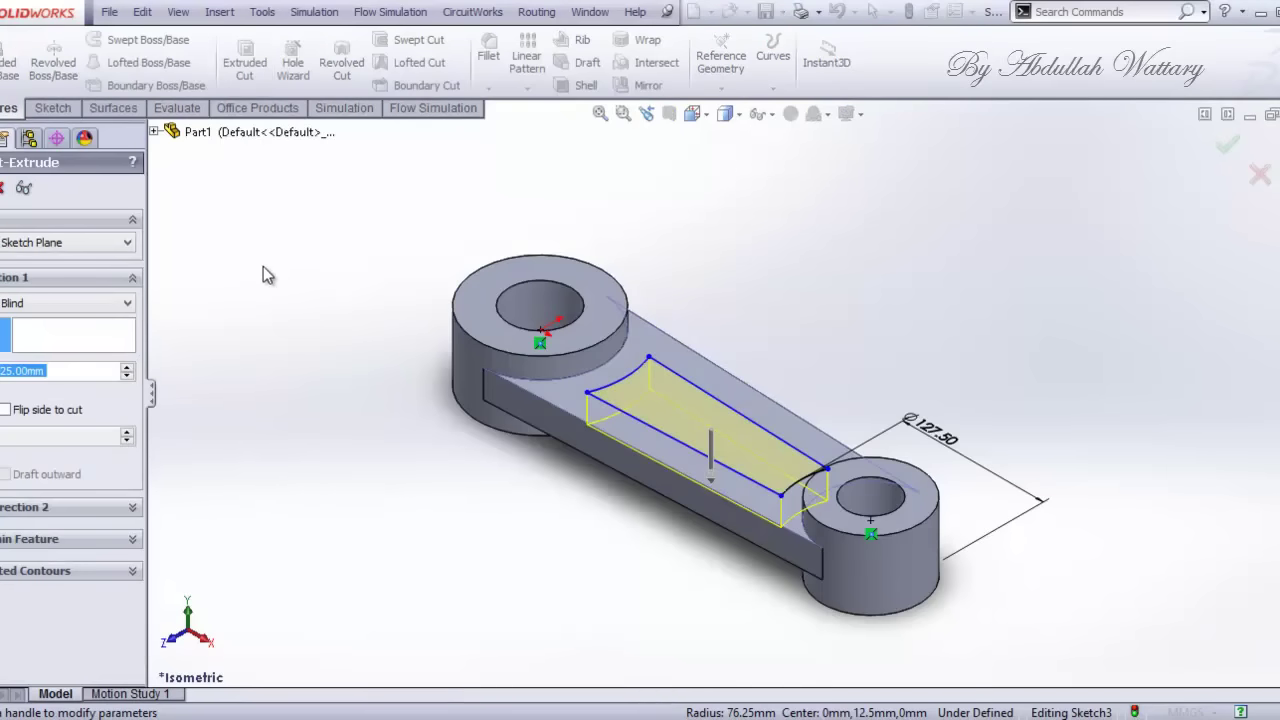
{"action": "type", "text": "5"}
{"action": "key", "text": "Return"}
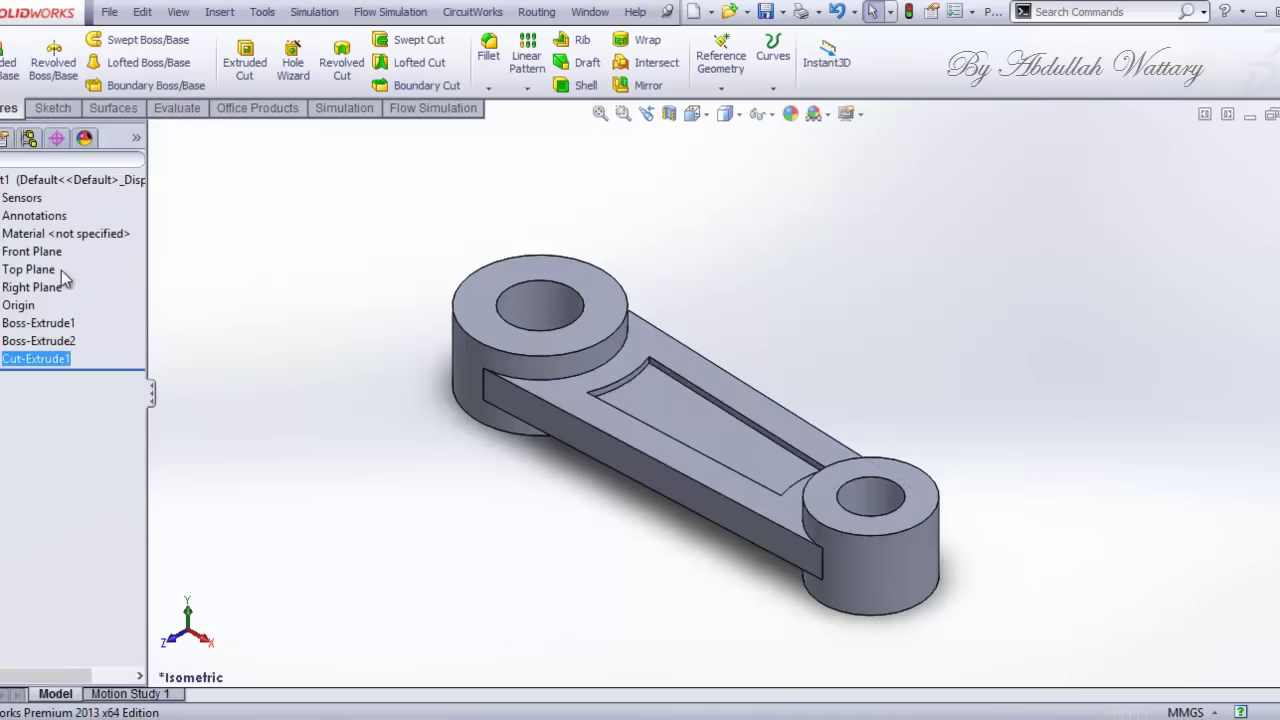
{"action": "left_click", "coordinate": [40, 270]}
Step: Mirror Cut-Extrude1 about Top Plane and rotate the view to inspect the recess
{"action": "left_click", "coordinate": [648, 85]}
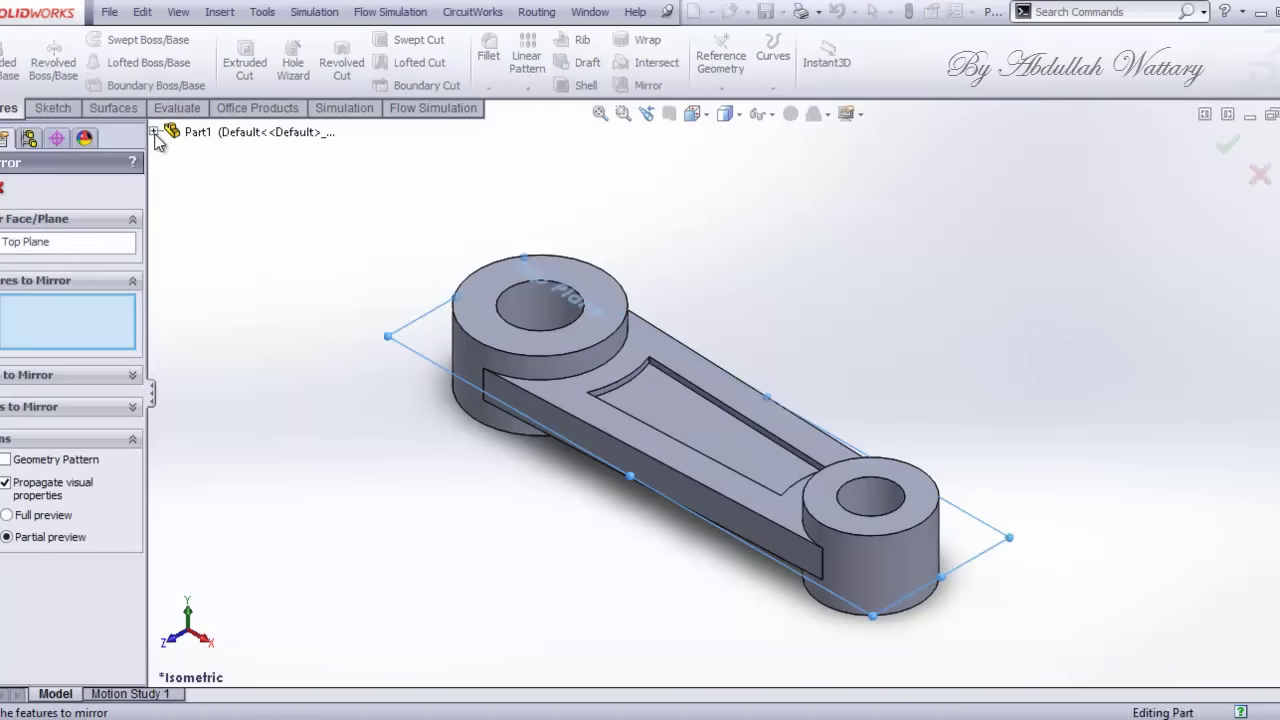
{"action": "left_click", "coordinate": [154, 132]}
{"action": "left_click", "coordinate": [245, 314]}
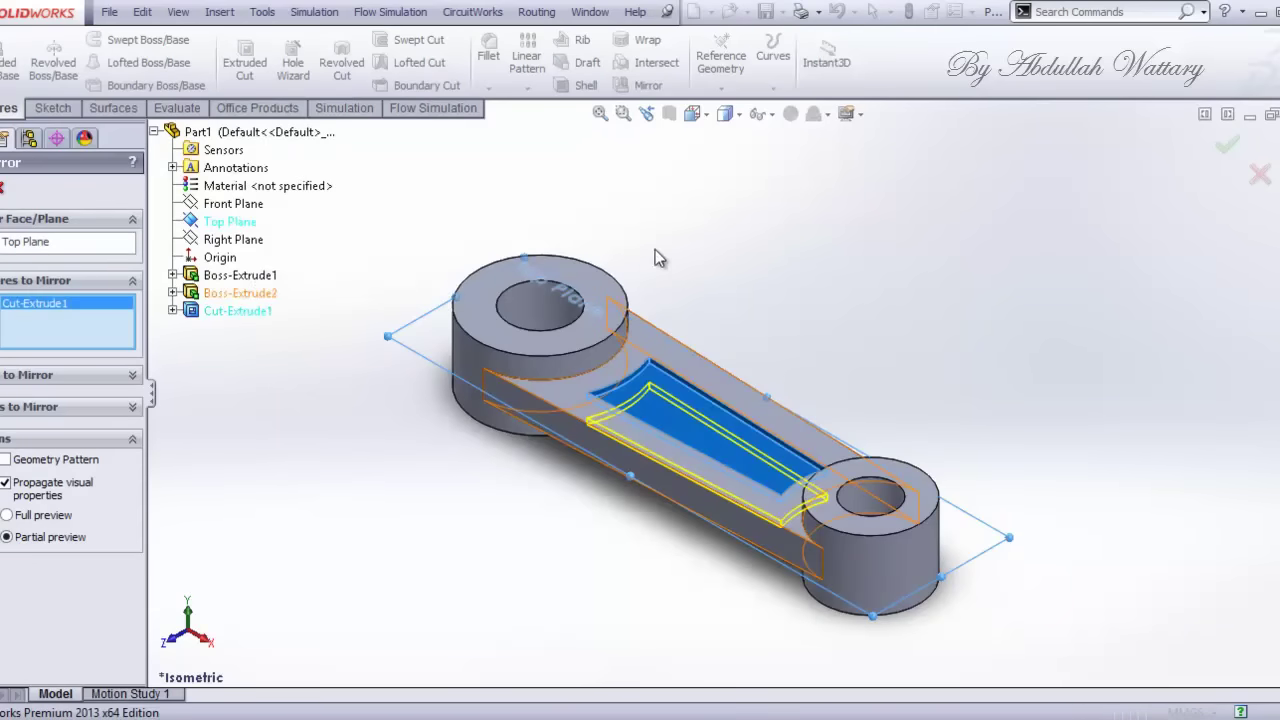
{"action": "key", "text": "Return"}
{"action": "right_click", "coordinate": [690, 240]}
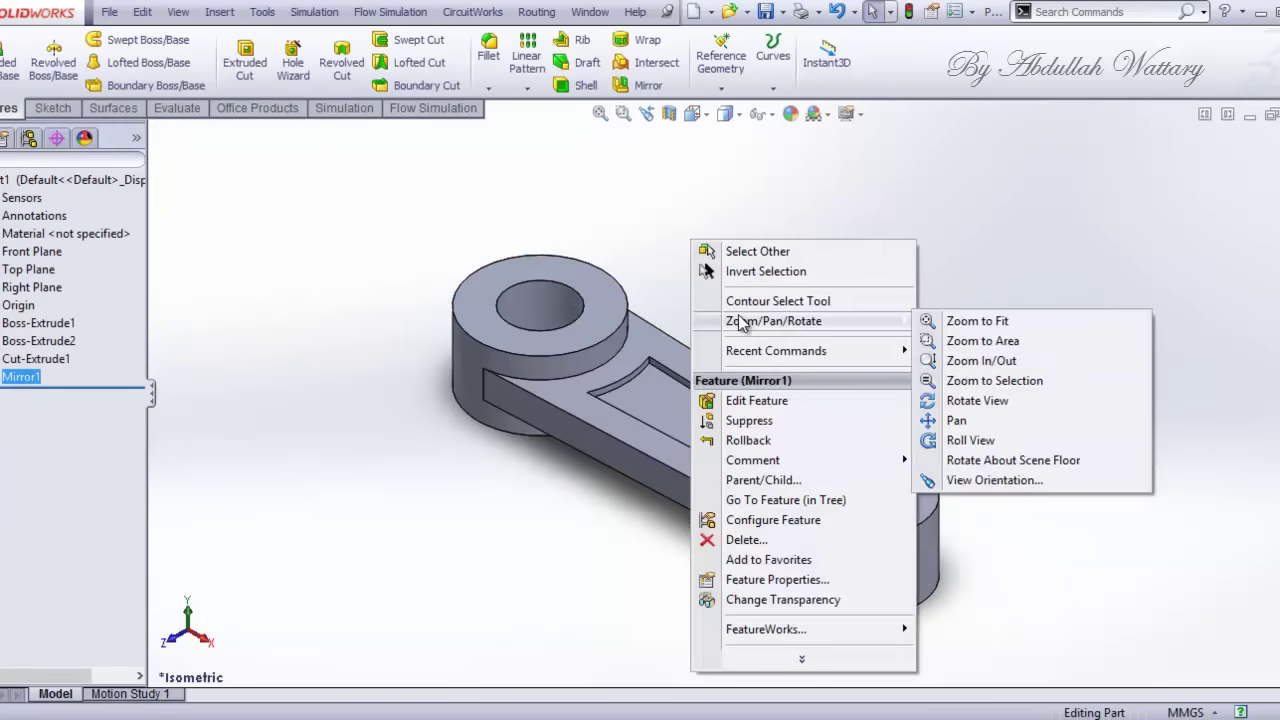
{"action": "left_click", "coordinate": [975, 402]}
{"action": "mouse_move", "coordinate": [969, 395]}
{"action": "left_mouse_down"}
{"action": "mouse_move", "coordinate": [1006, 186]}
{"action": "mouse_move", "coordinate": [1011, 263]}
{"action": "mouse_move", "coordinate": [808, 254]}
{"action": "left_mouse_up"}
Step: Return to isometric view, consult the Arm PDF, and select the larger boss's top face
{"action": "left_click", "coordinate": [703, 114]}
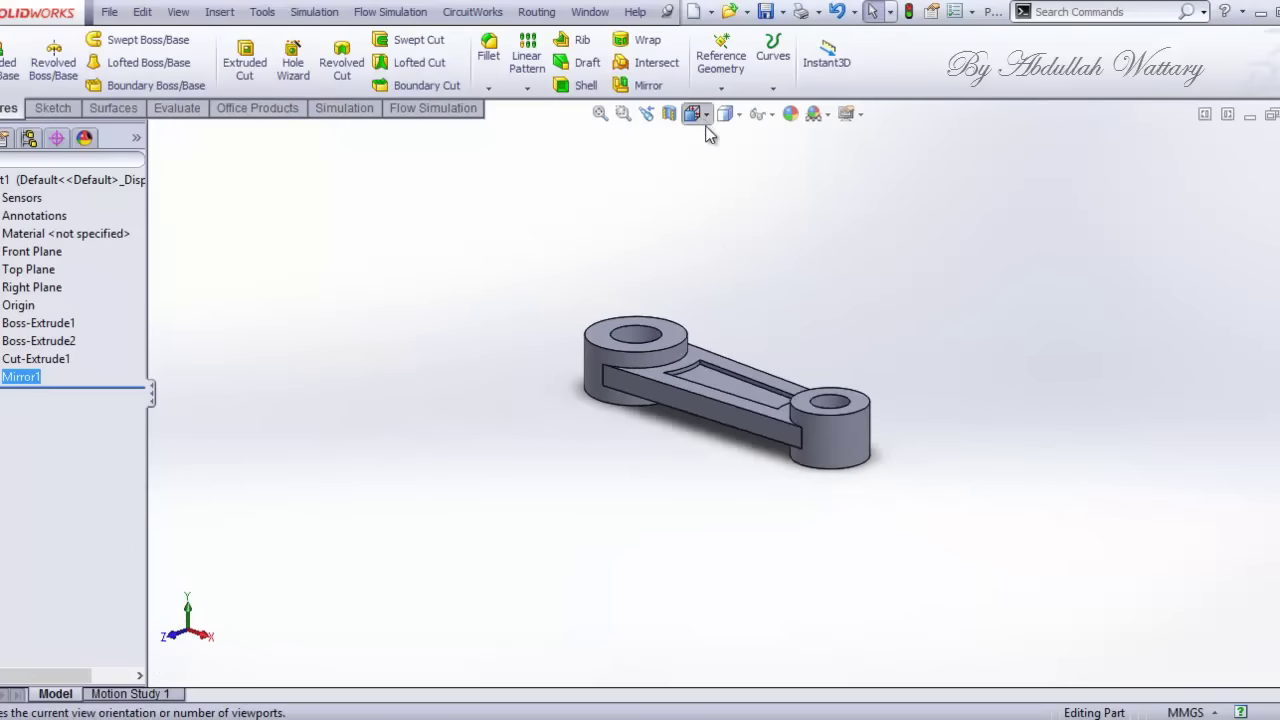
{"action": "left_click", "coordinate": [794, 164]}
{"action": "left_click", "coordinate": [730, 318]}
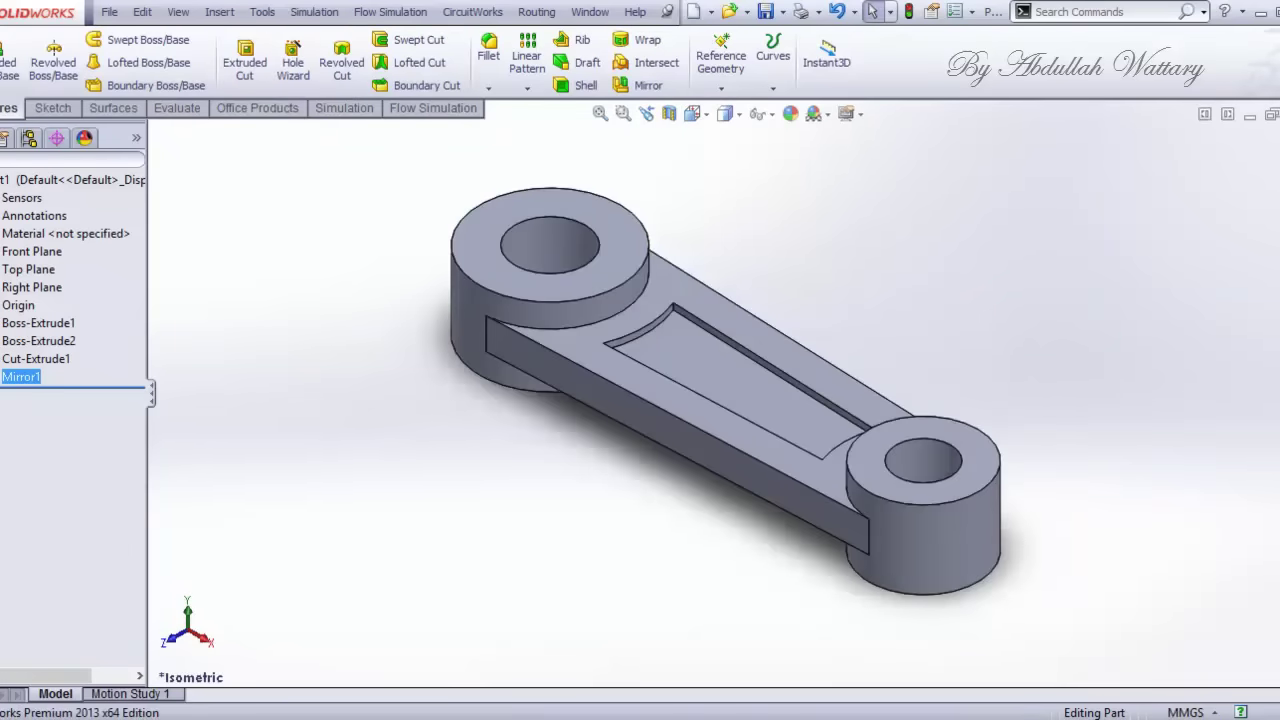
{"action": "key", "text": "alt+Tab"}
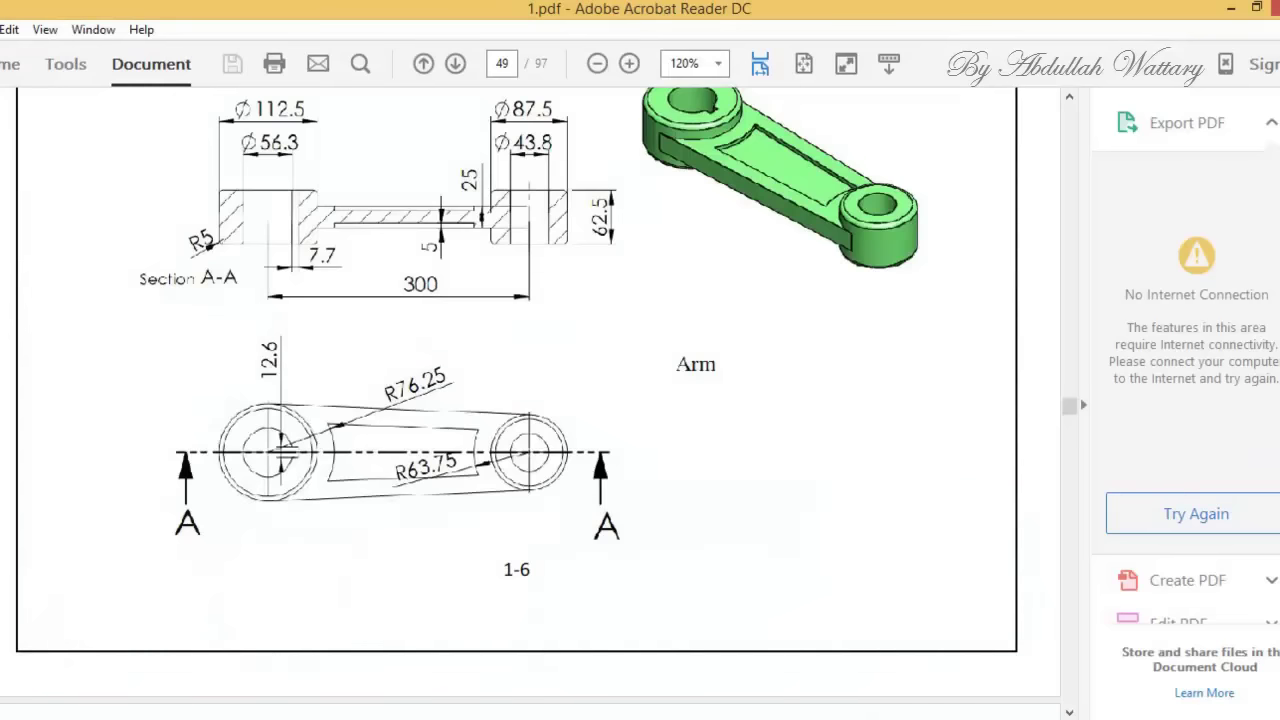
{"action": "key", "text": "alt+Tab"}
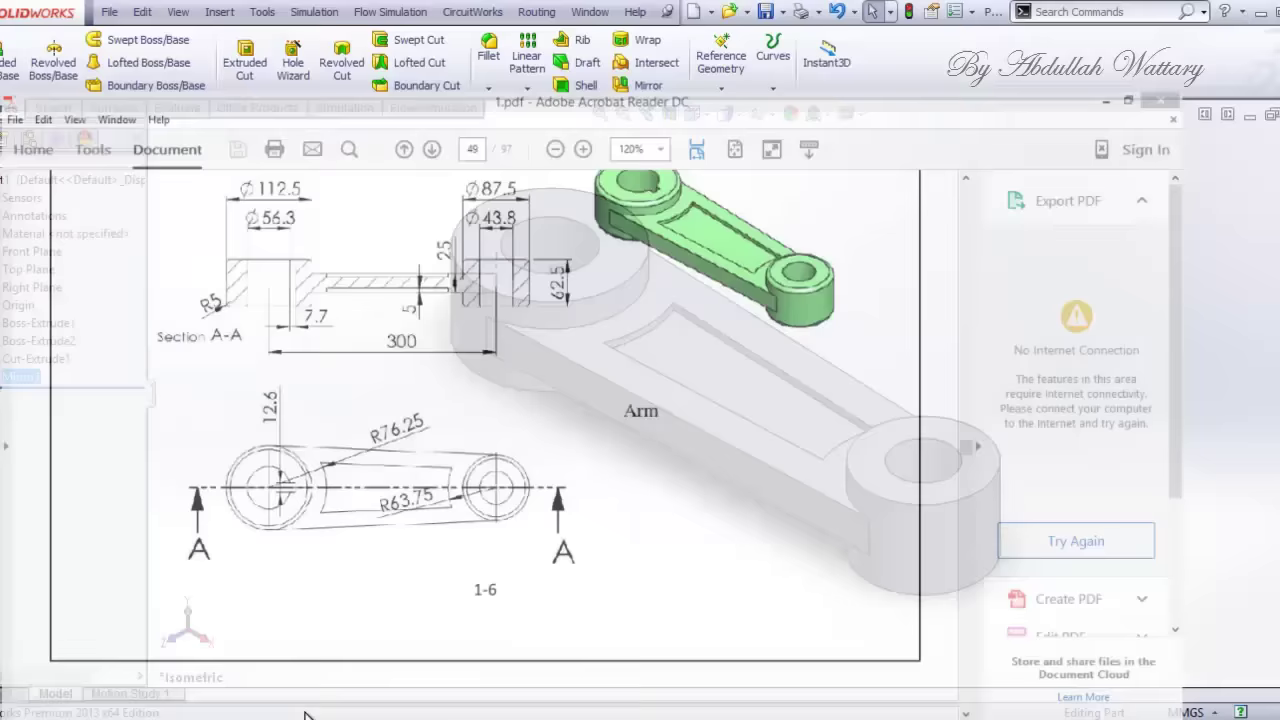
{"action": "left_click", "coordinate": [601, 266]}
Step: Start Sketch4 on the boss face, view it Normal To, and anchor a corner rectangle in the hole
{"action": "left_click", "coordinate": [678, 204]}
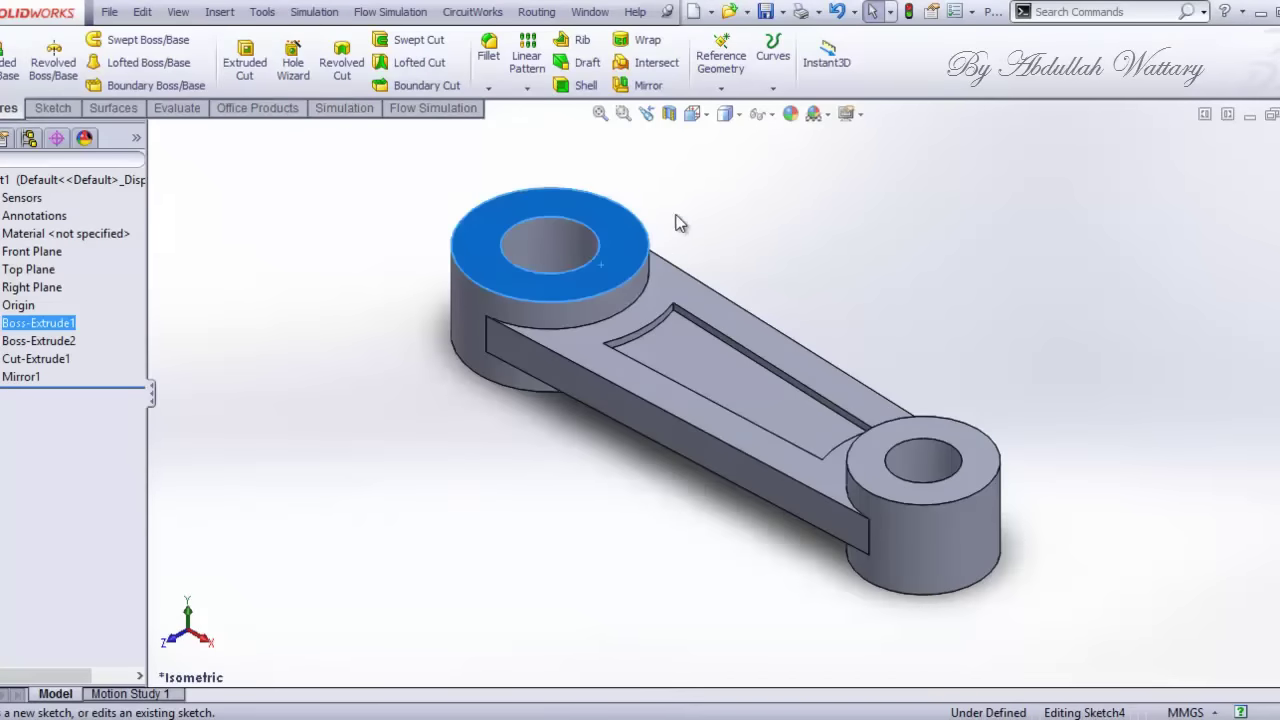
{"action": "right_click", "coordinate": [30, 398]}
{"action": "left_click", "coordinate": [64, 368]}
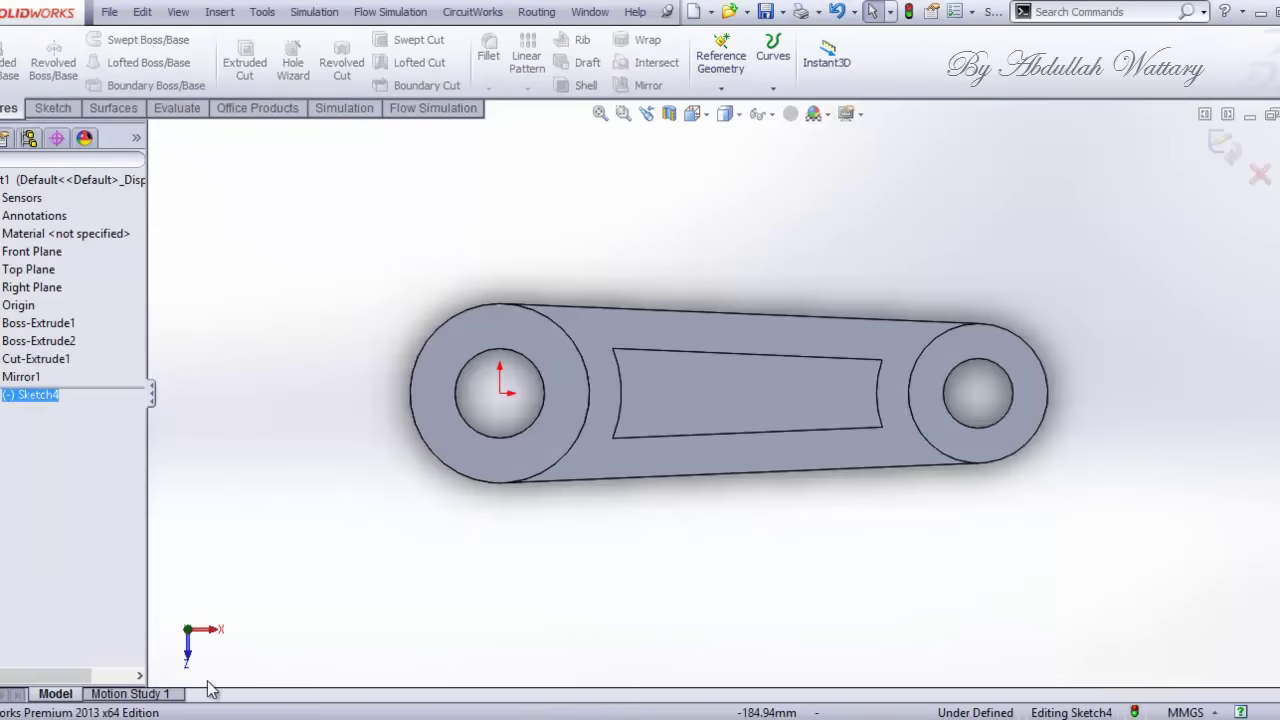
{"action": "key", "text": "alt+Tab"}
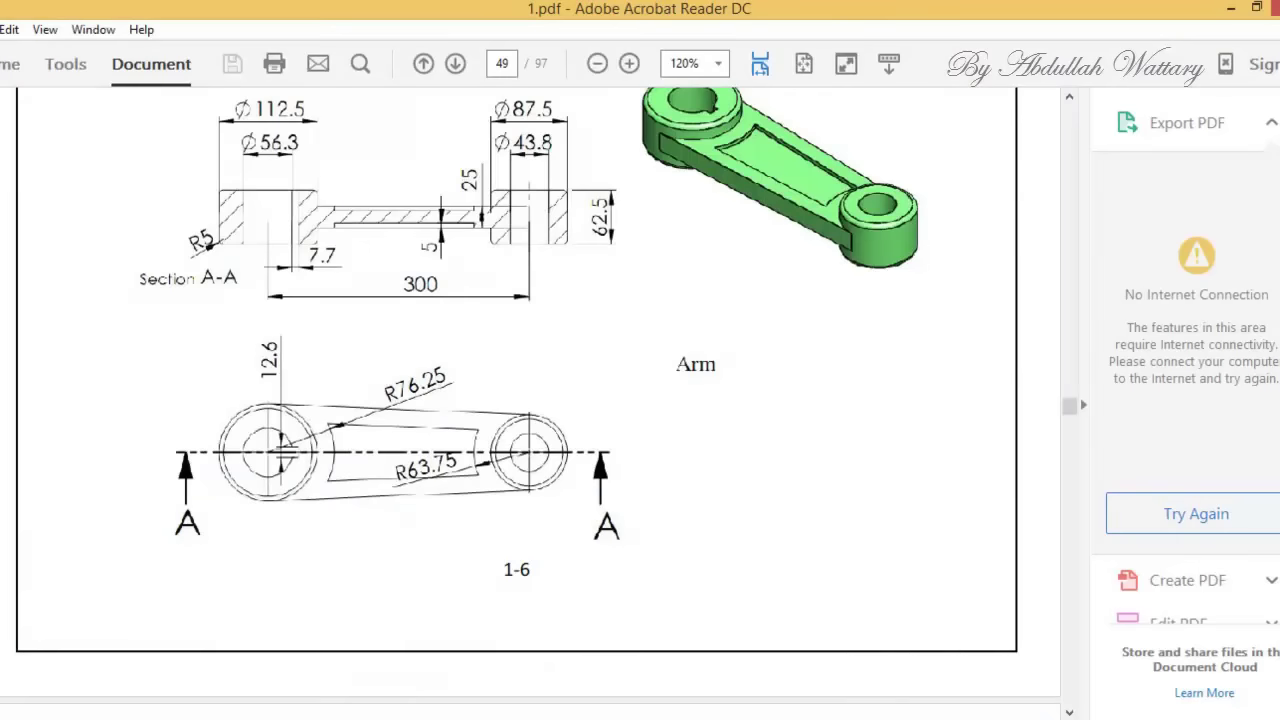
{"action": "key", "text": "alt+Tab"}
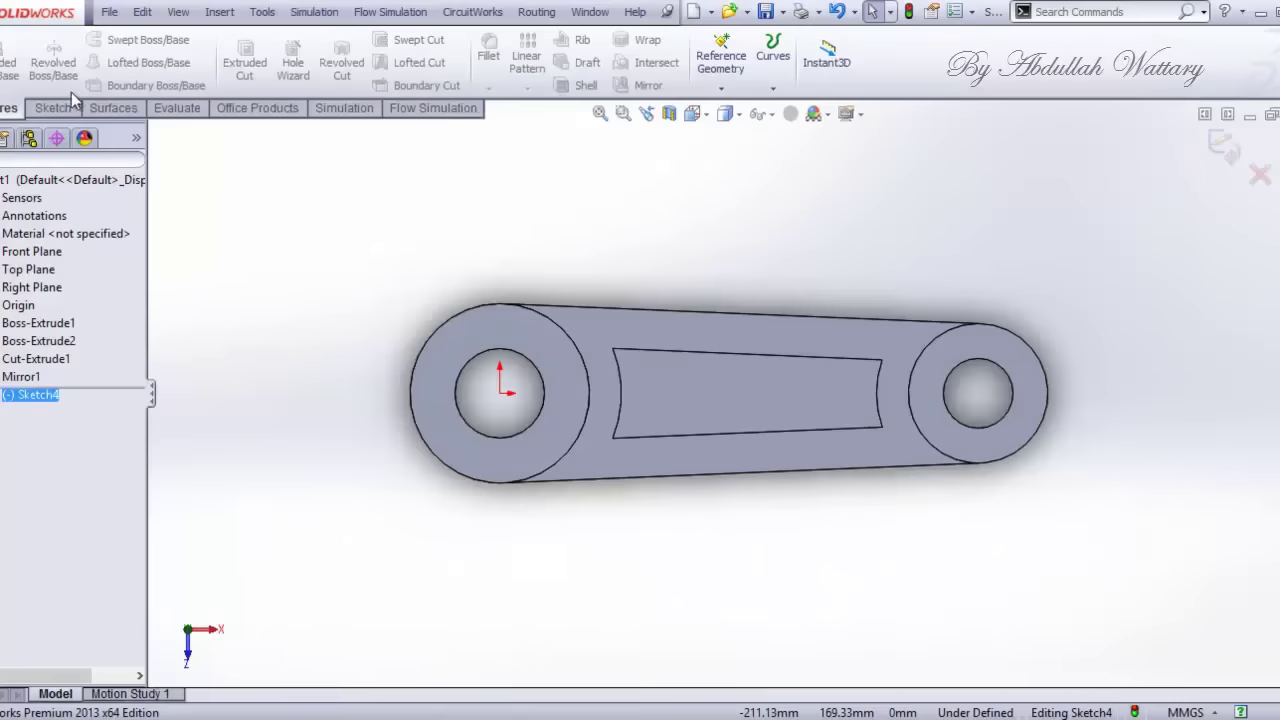
{"action": "left_click", "coordinate": [55, 108]}
{"action": "left_click", "coordinate": [96, 64]}
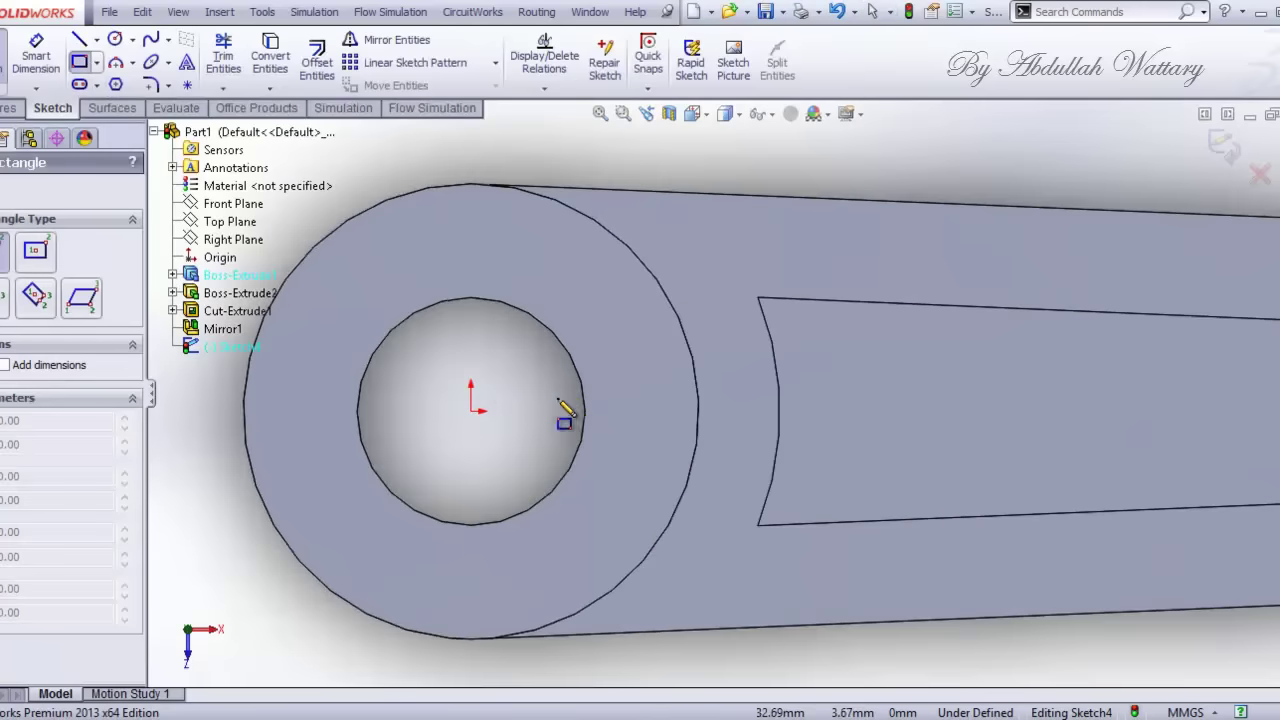
{"action": "scroll", "coordinate": [570, 382], "scroll_direction": "down", "scroll_amount": 5}
{"action": "left_click", "coordinate": [585, 410]}
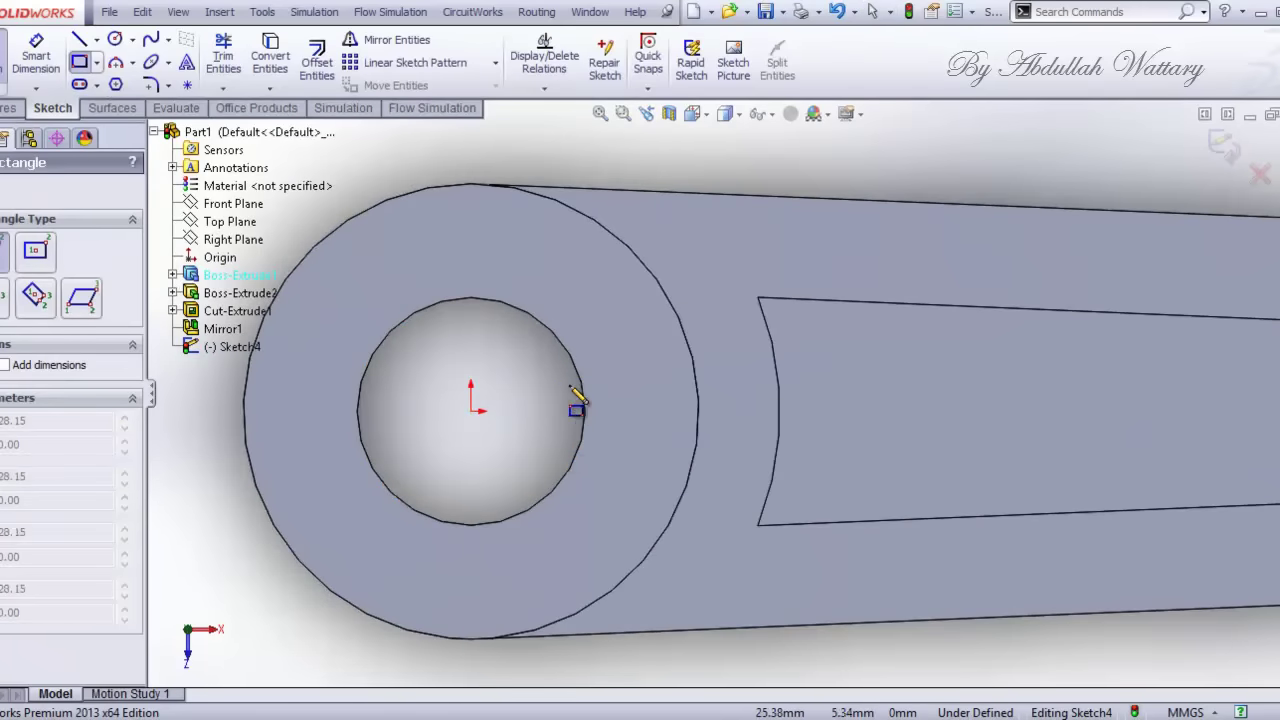
Step: Finish the rectangle at the hole edge and set its height to 6.3 mm
{"action": "left_click", "coordinate": [471, 373]}
{"action": "key", "text": "Escape"}
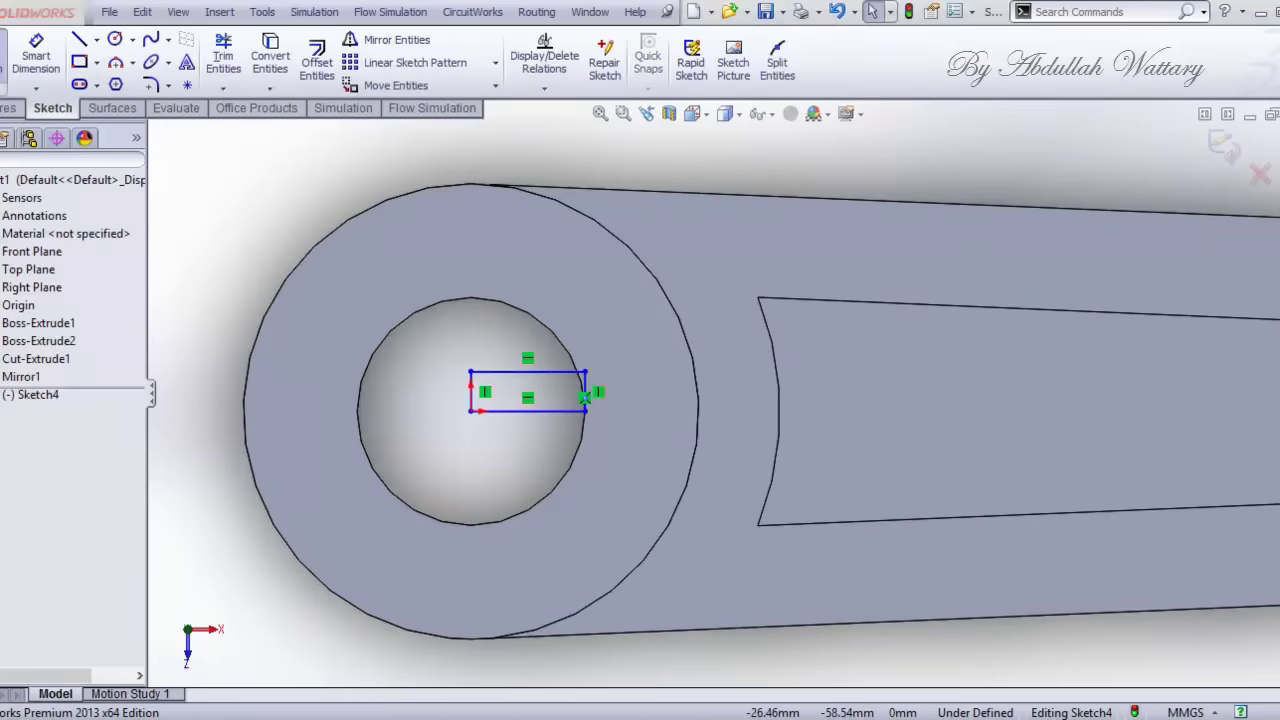
{"action": "key", "text": "alt+Tab"}
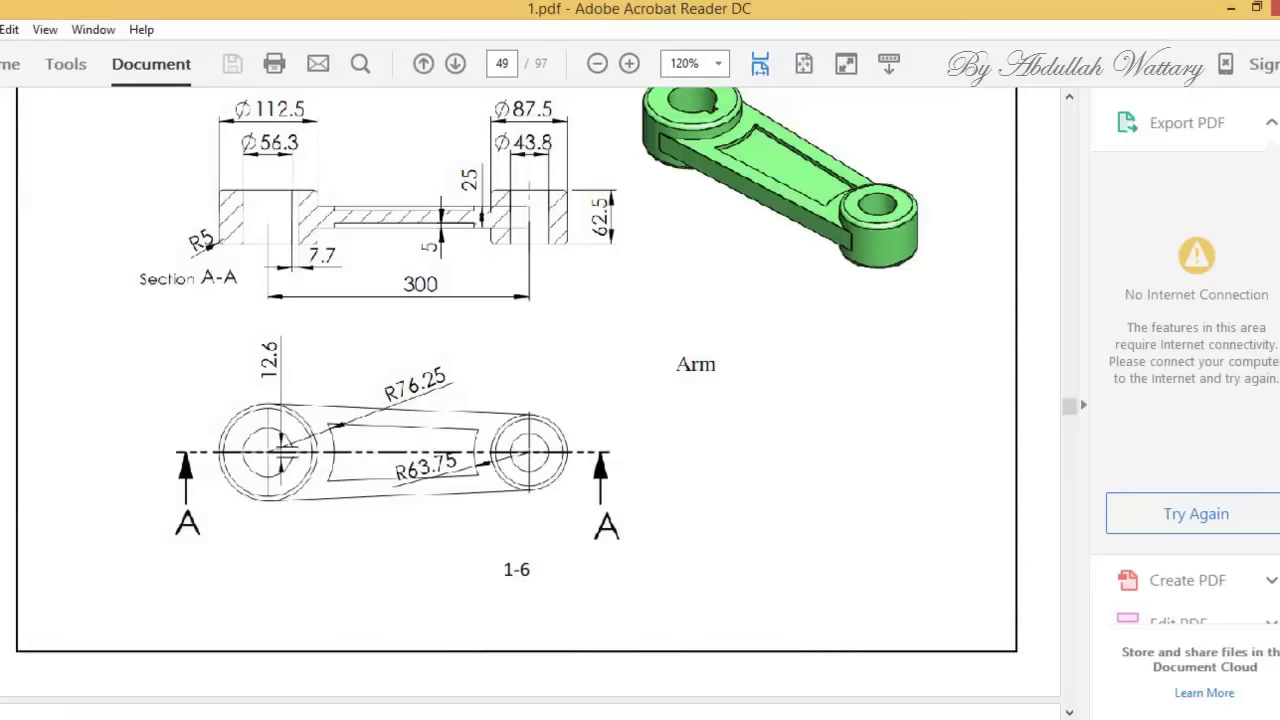
{"action": "key", "text": "alt+Tab"}
{"action": "key", "text": "d"}
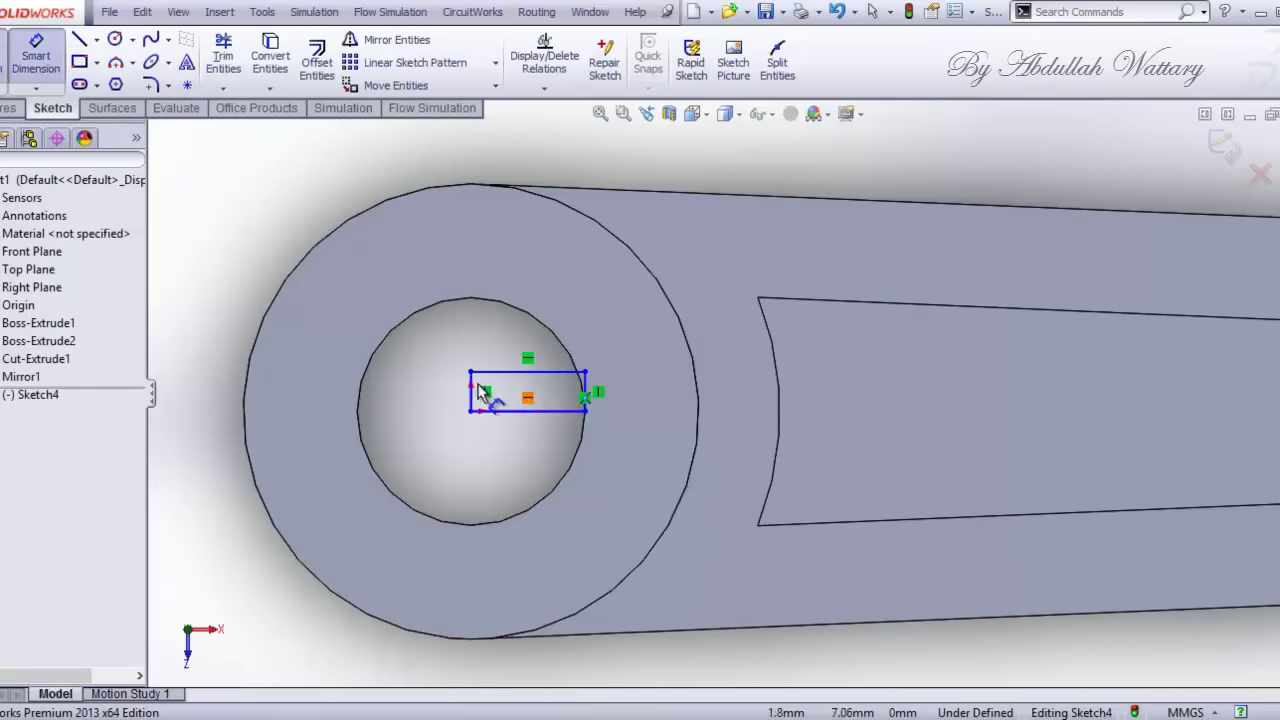
{"action": "left_click", "coordinate": [430, 395]}
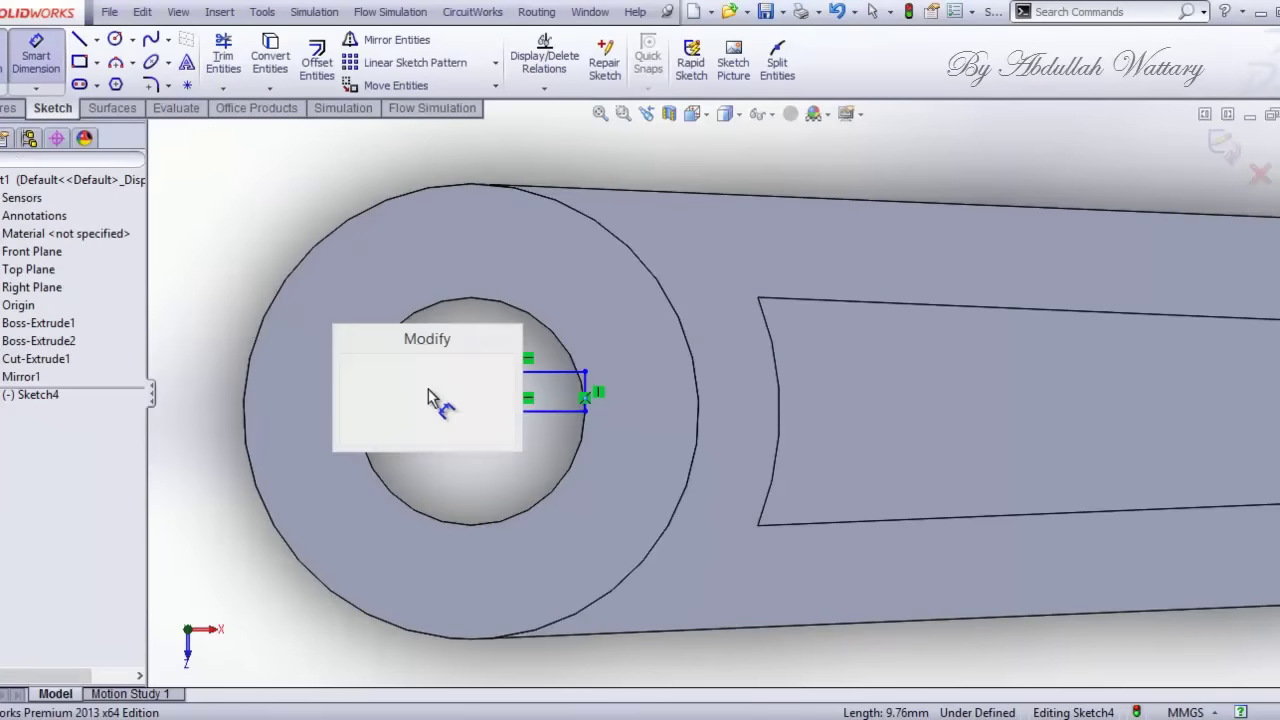
{"action": "type", "text": "6.3"}
{"action": "key", "text": "Return"}
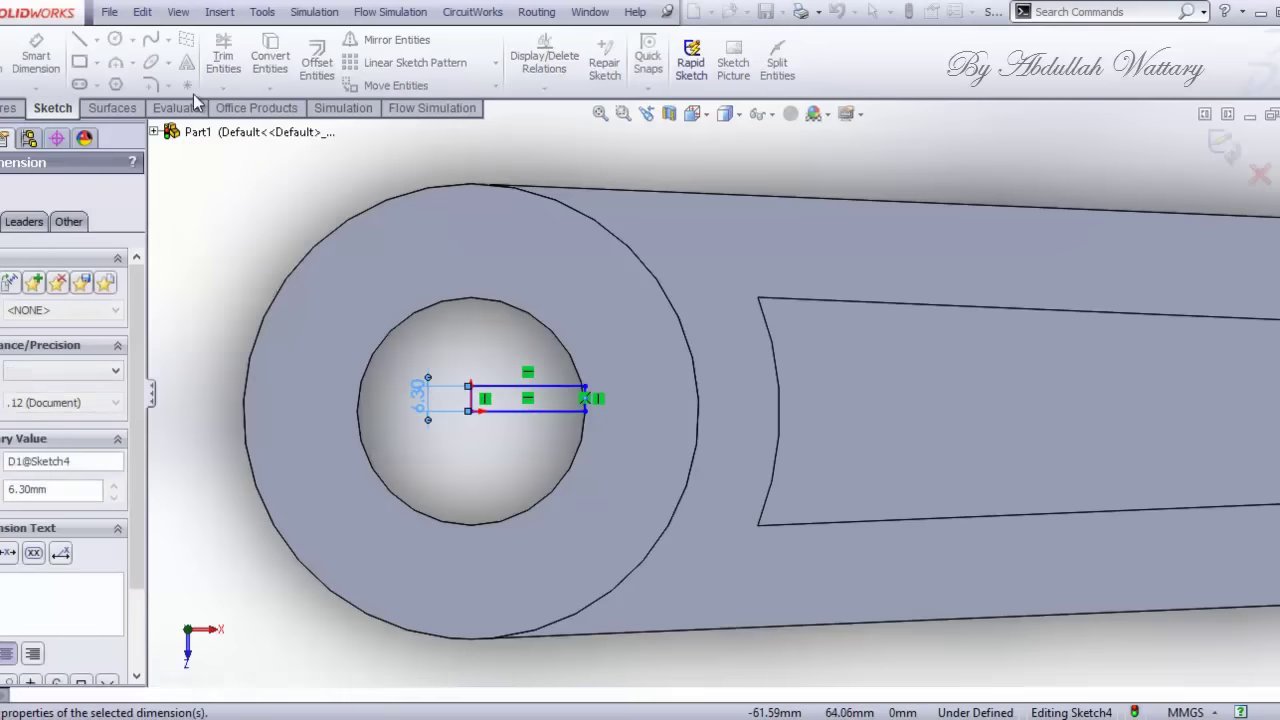
Step: Mirror the four rectangle lines about its bottom line, then check the Arm PDF
{"action": "left_click", "coordinate": [385, 40]}
{"action": "left_click_drag", "start_coordinate": [613, 360], "coordinate": [481, 434]}
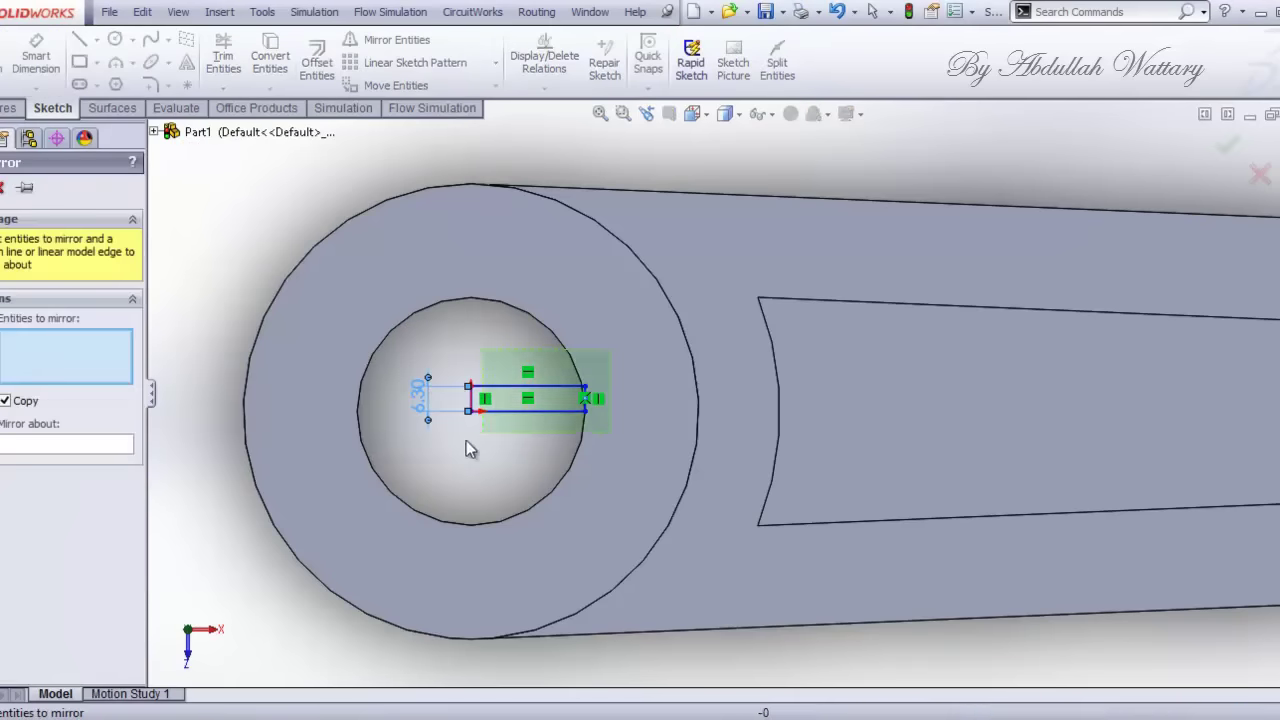
{"action": "left_click", "coordinate": [117, 450]}
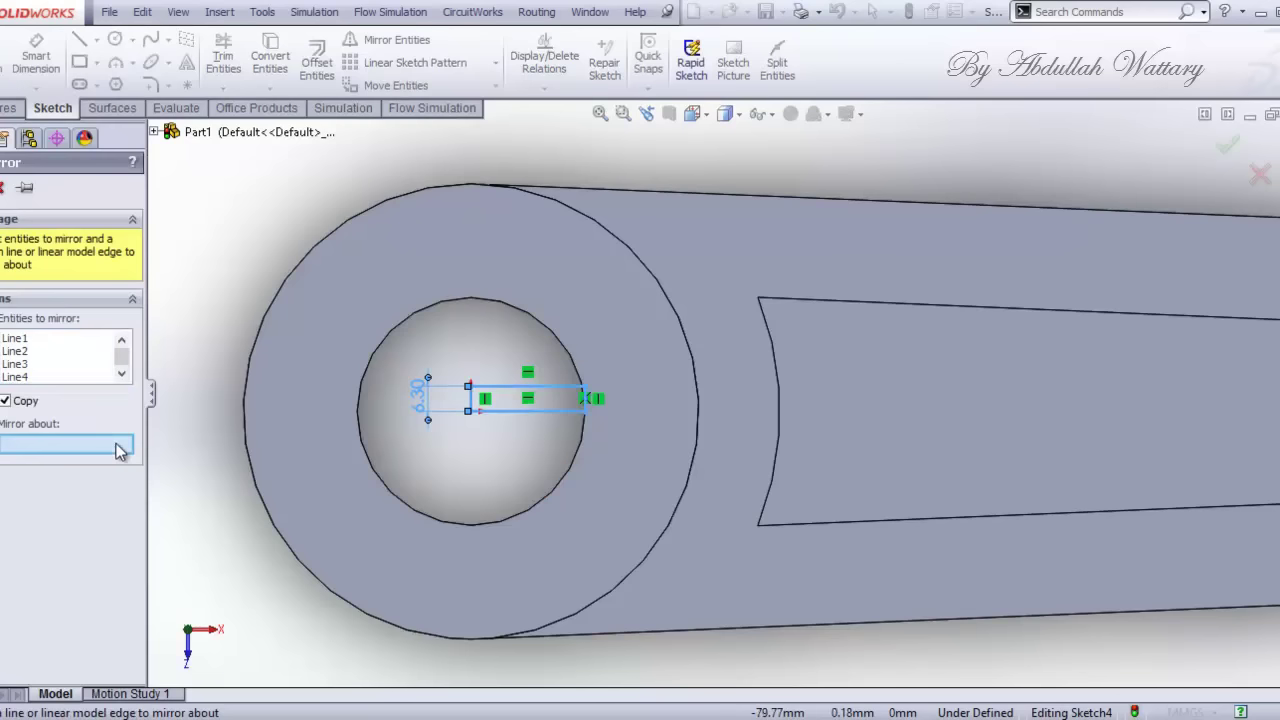
{"action": "left_click", "coordinate": [508, 411]}
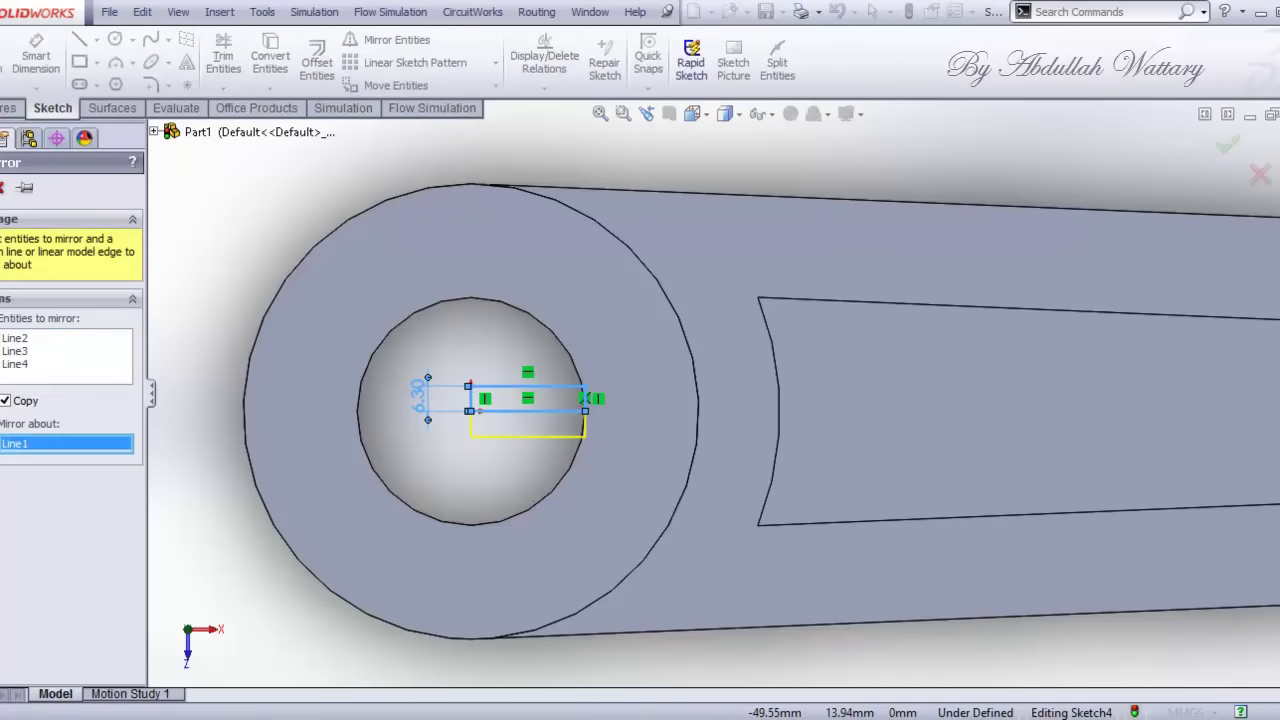
{"action": "key", "text": "Return"}
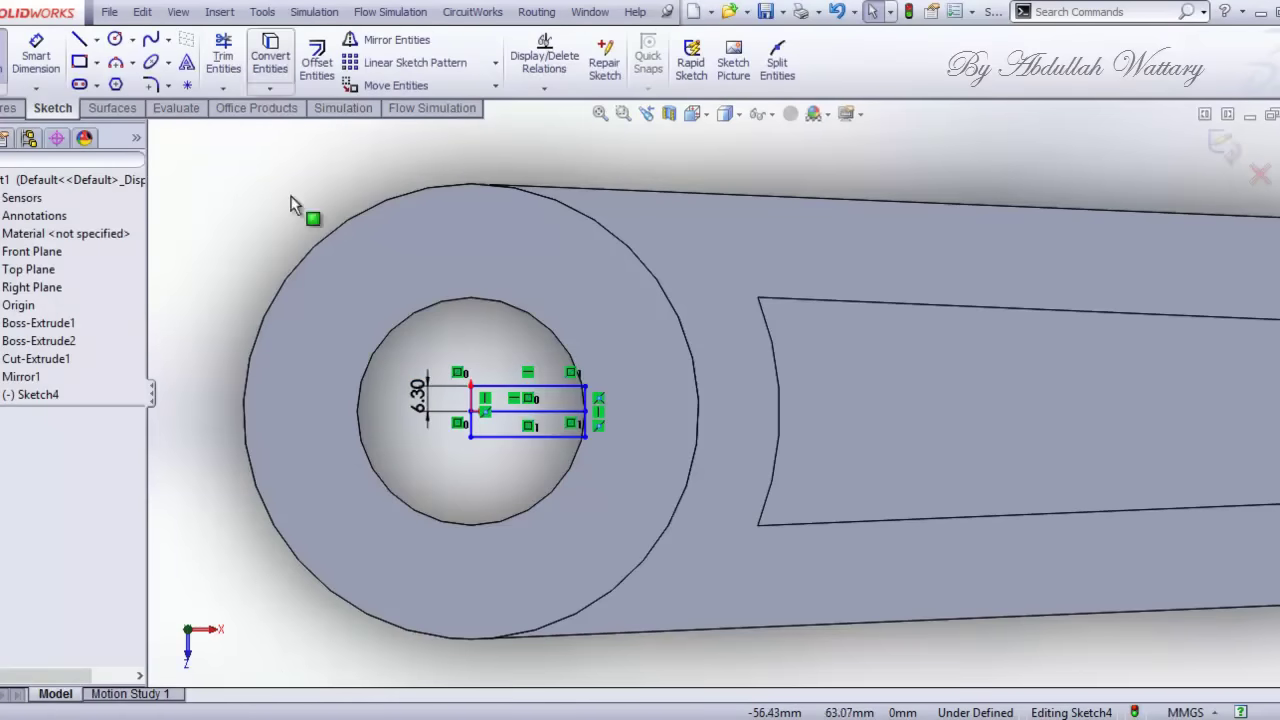
{"action": "key", "text": "alt+Tab"}
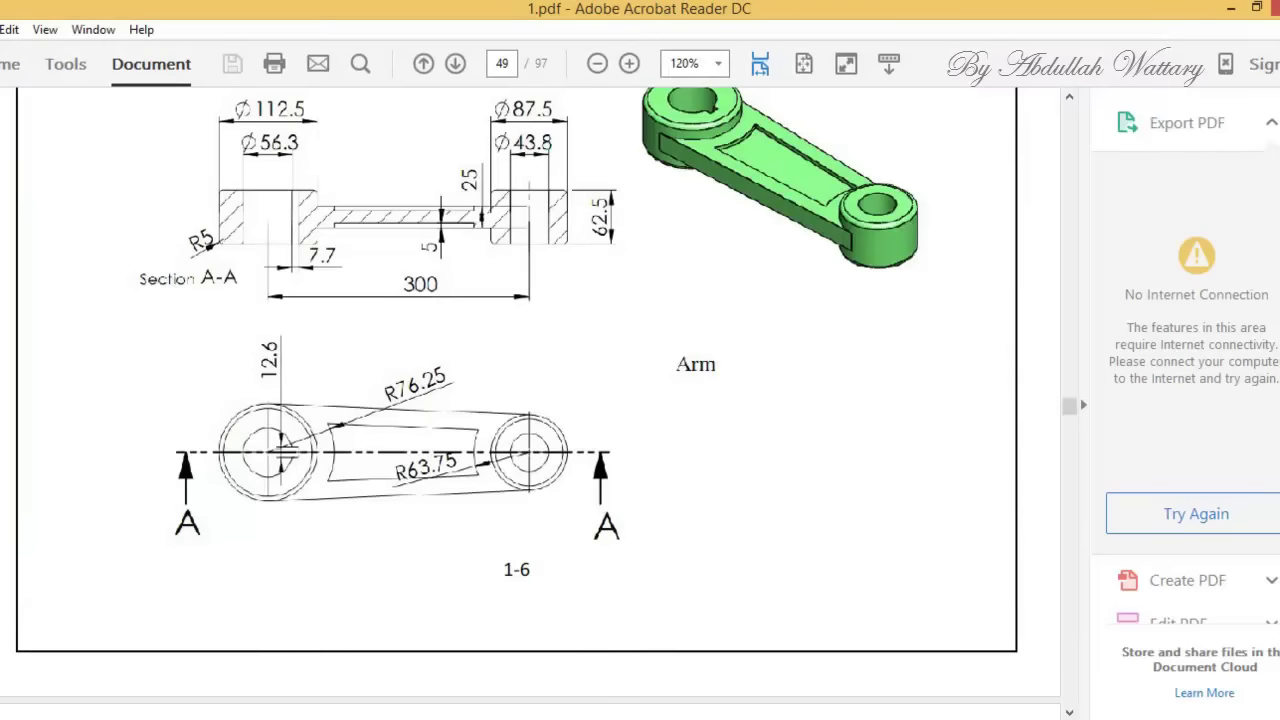
{"action": "key", "text": "alt+Tab"}
Step: Draw a line from the rectangle's corner and dimension it to 7.70 mm
{"action": "left_click", "coordinate": [78, 40]}
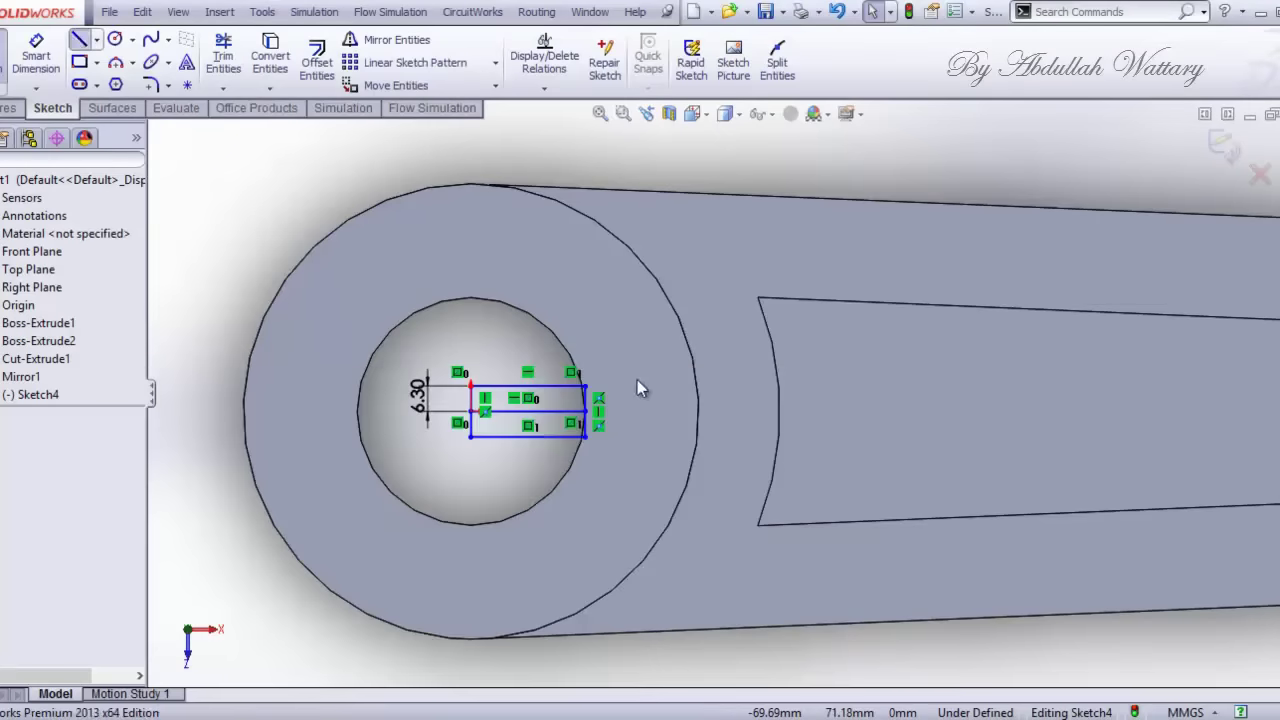
{"action": "scroll", "coordinate": [600, 395], "scroll_direction": "down", "scroll_amount": 1}
{"action": "scroll", "coordinate": [615, 400], "scroll_direction": "down", "scroll_amount": 2}
{"action": "left_click", "coordinate": [615, 391]}
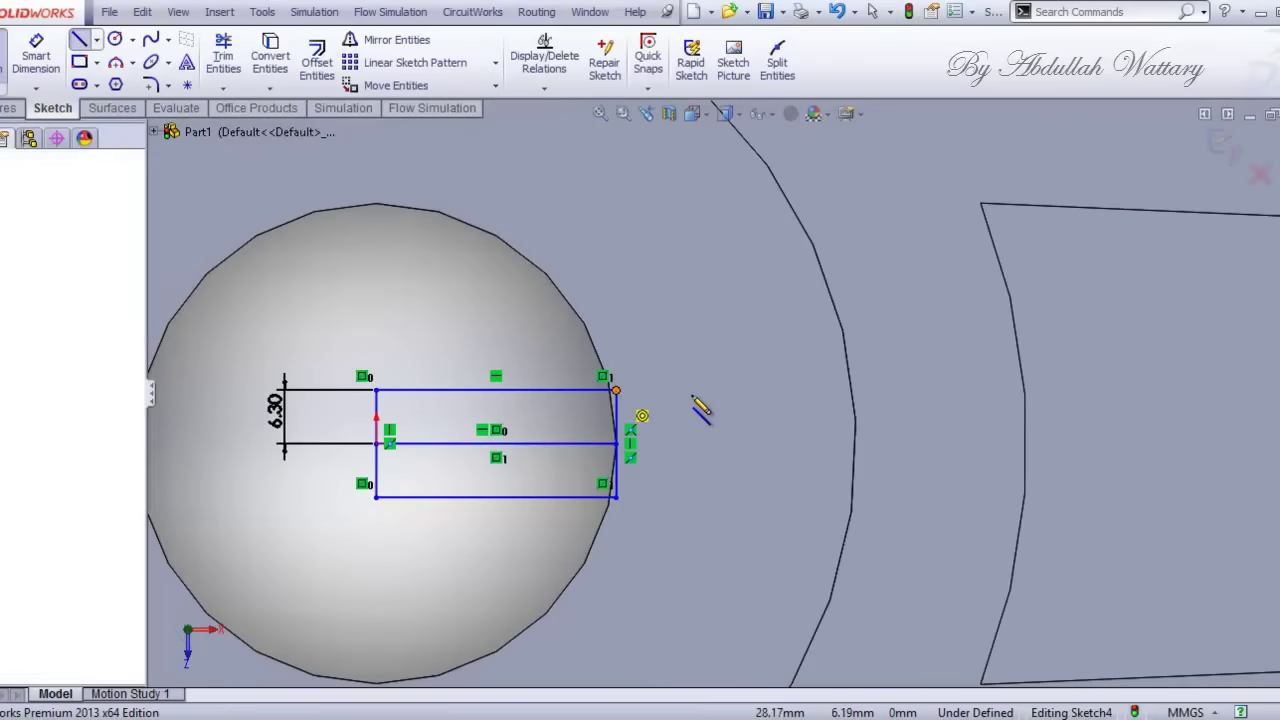
{"action": "double_click", "coordinate": [700, 428]}
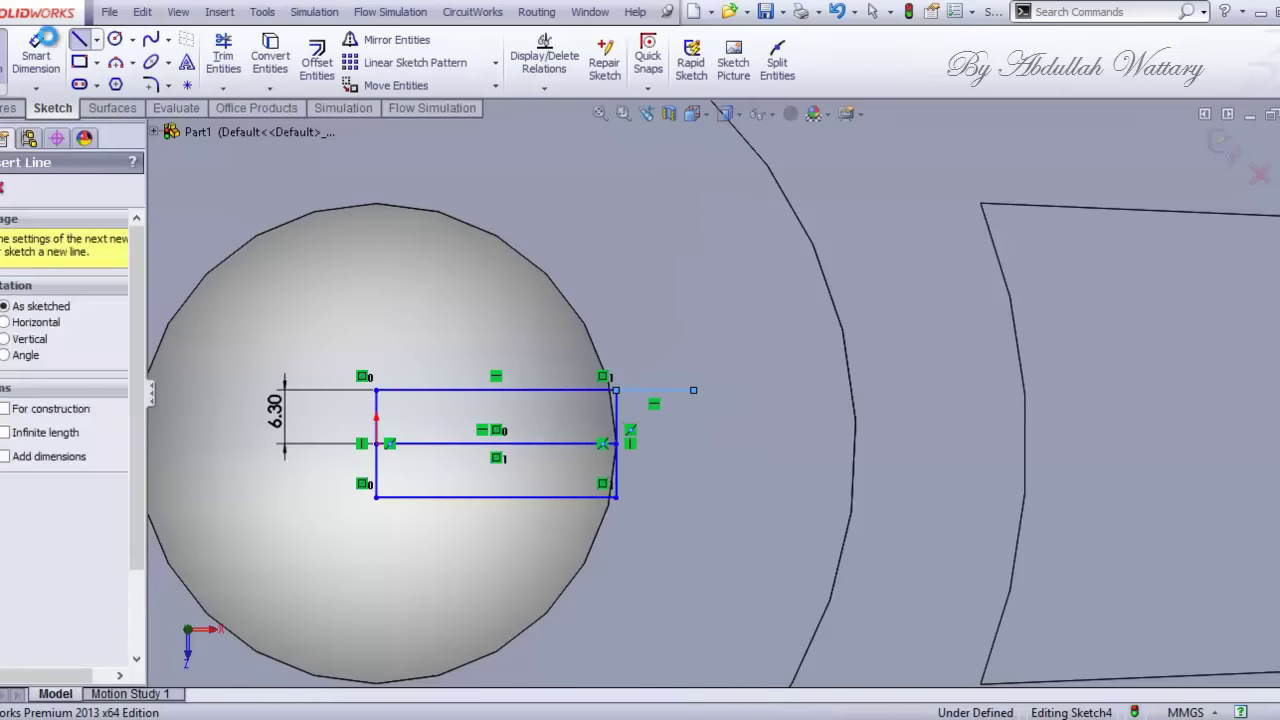
{"action": "right_click_drag", "start_coordinate": [666, 449], "coordinate": [657, 395]}
{"action": "left_click", "coordinate": [657, 391]}
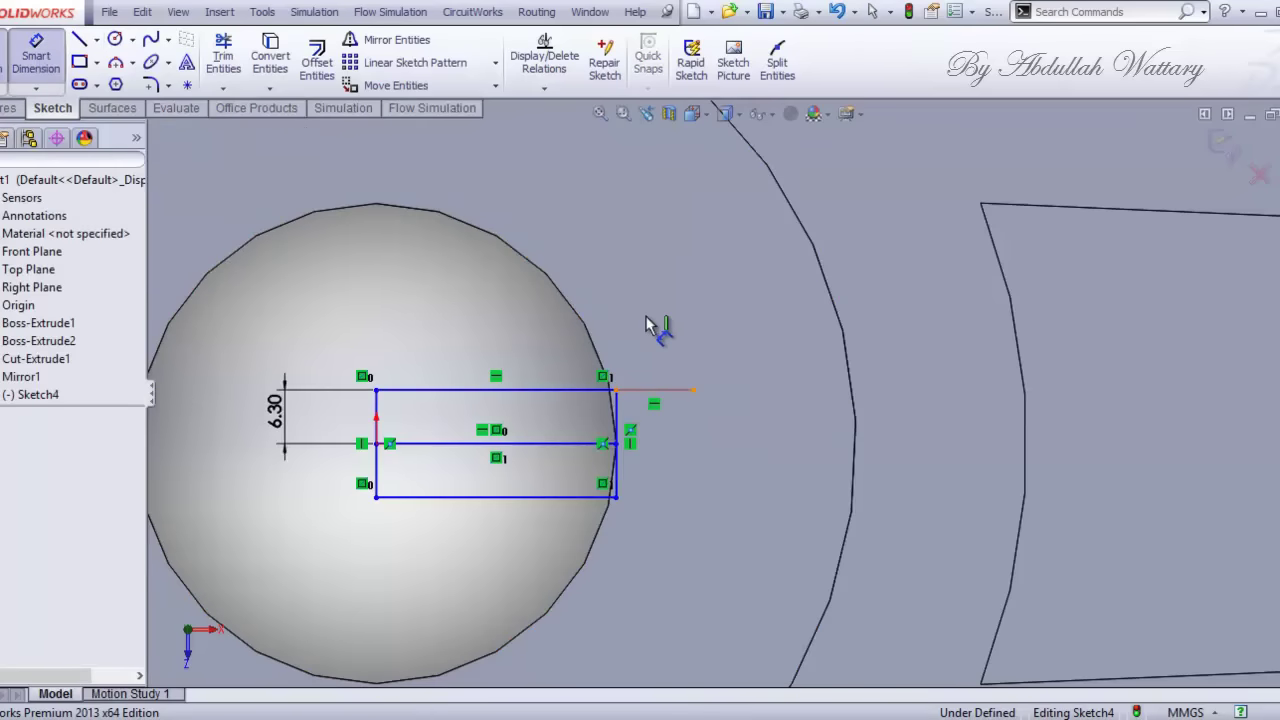
{"action": "left_click", "coordinate": [646, 323]}
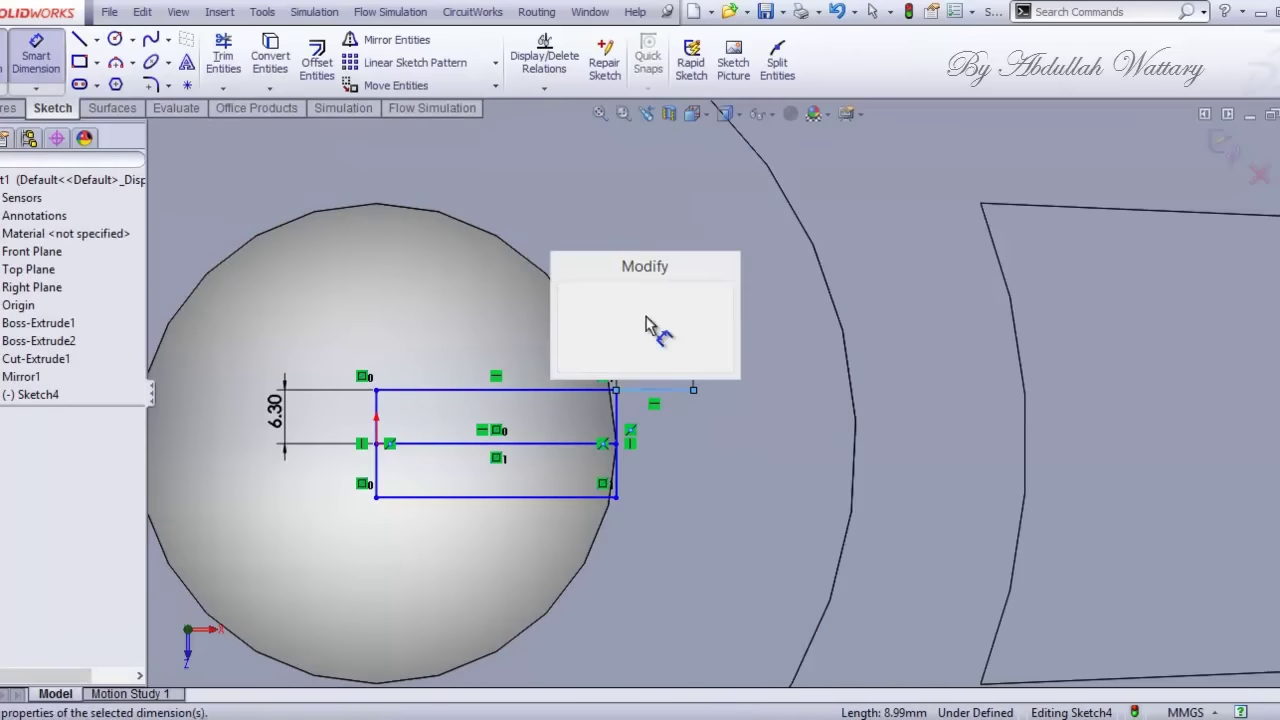
{"action": "type", "text": "7.7"}
{"action": "key", "text": "Return"}
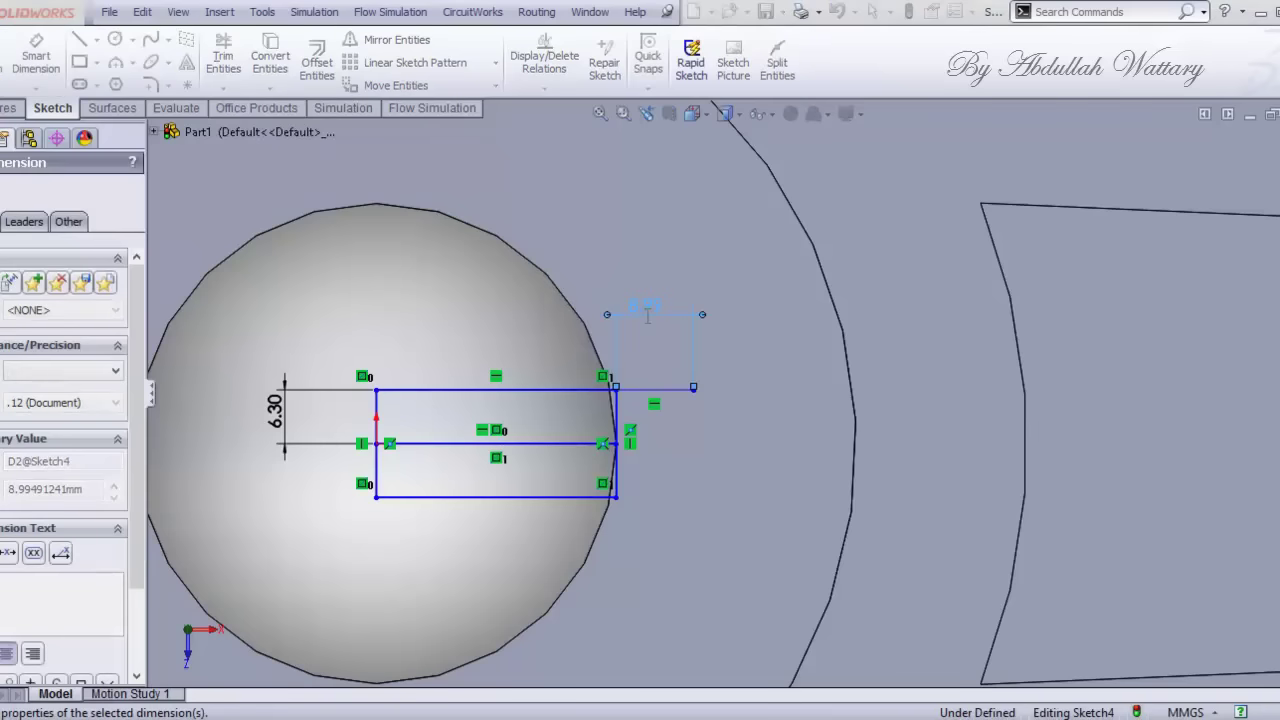
Step: Draw bottom and side lines to close the extended rectangle
{"action": "left_click", "coordinate": [84, 44]}
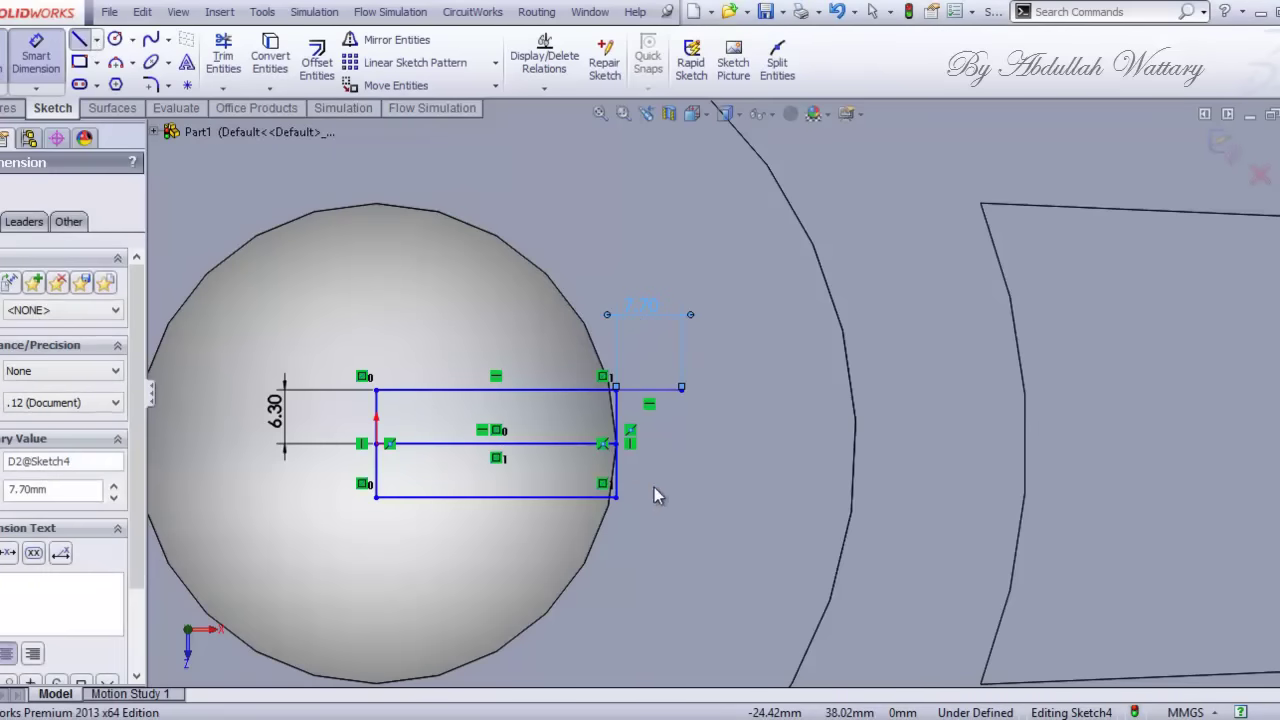
{"action": "left_click", "coordinate": [616, 497]}
{"action": "left_click", "coordinate": [682, 497]}
{"action": "left_click", "coordinate": [684, 396]}
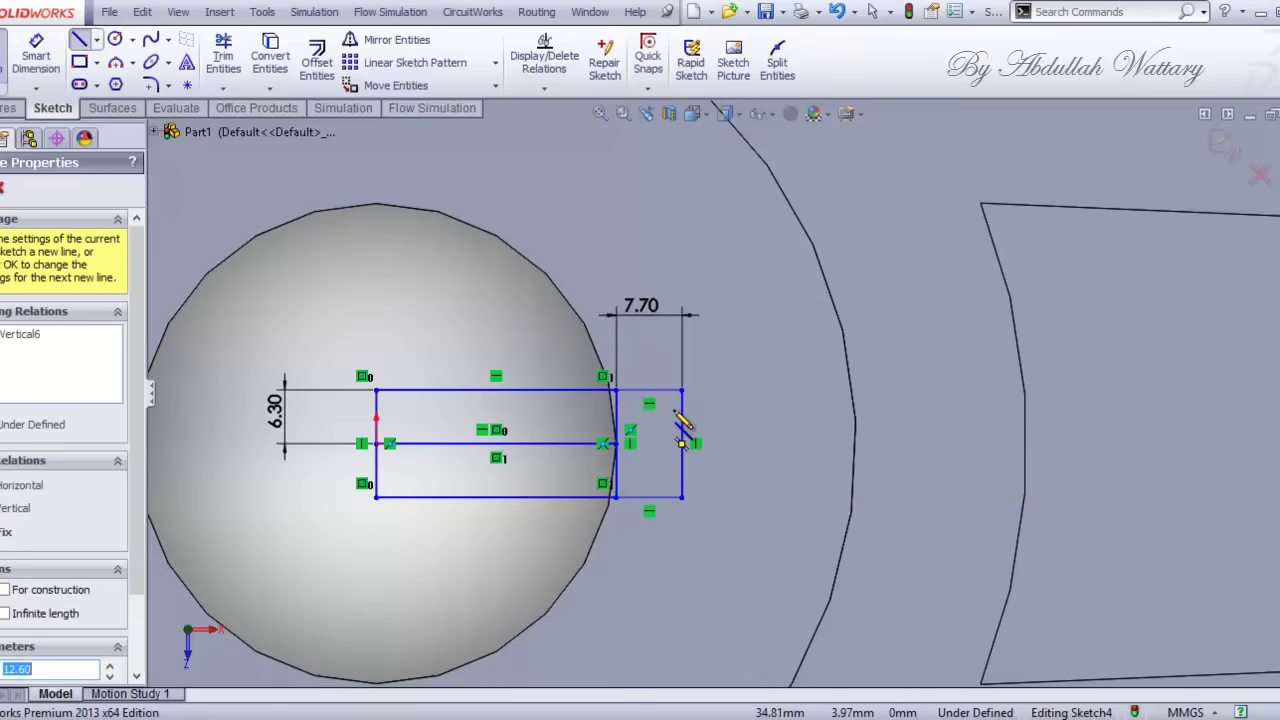
{"action": "key", "text": "Escape"}
Step: Trim away the leftover segment and the middle horizontal line
{"action": "left_click", "coordinate": [223, 55]}
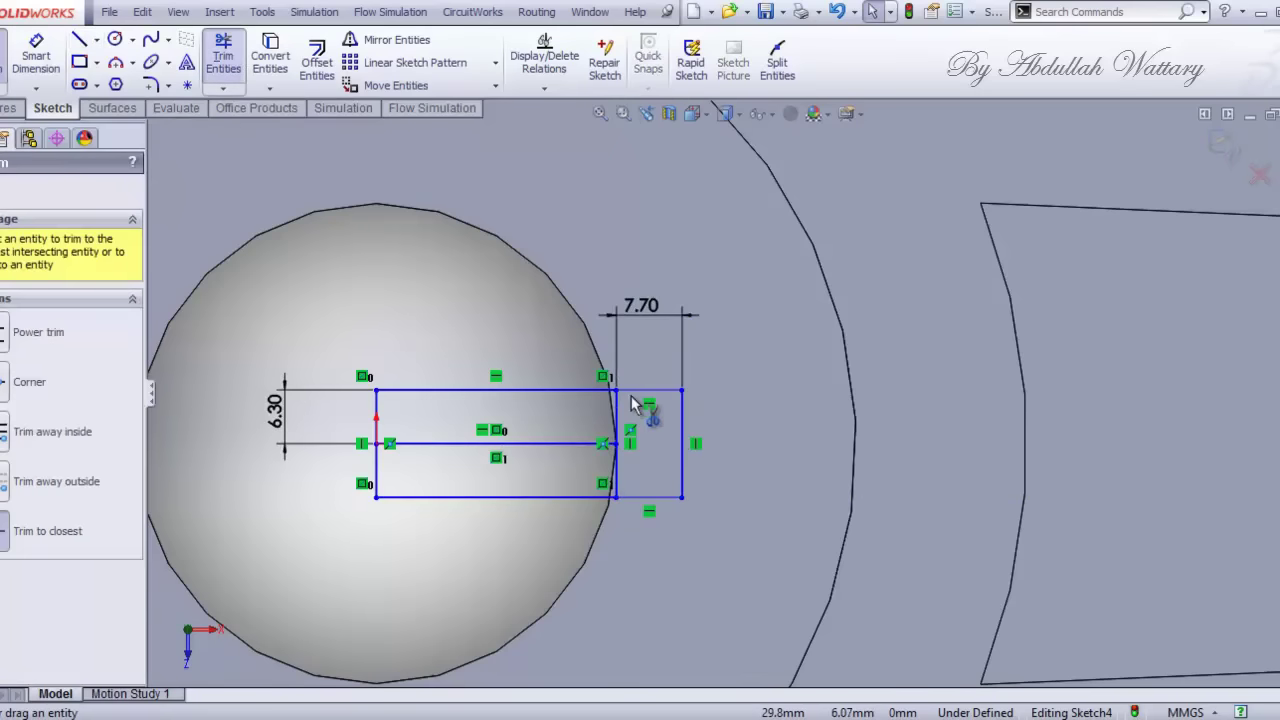
{"action": "left_click", "coordinate": [614, 423]}
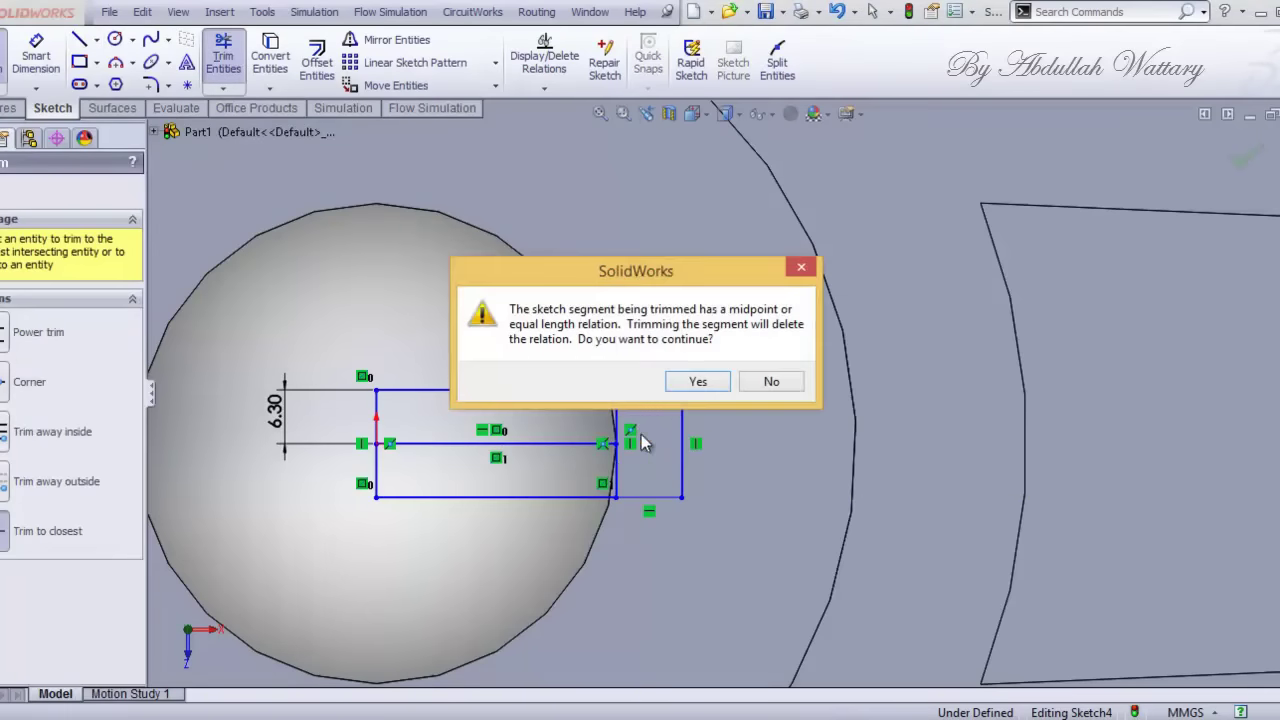
{"action": "left_click", "coordinate": [697, 382]}
{"action": "left_click", "coordinate": [571, 443]}
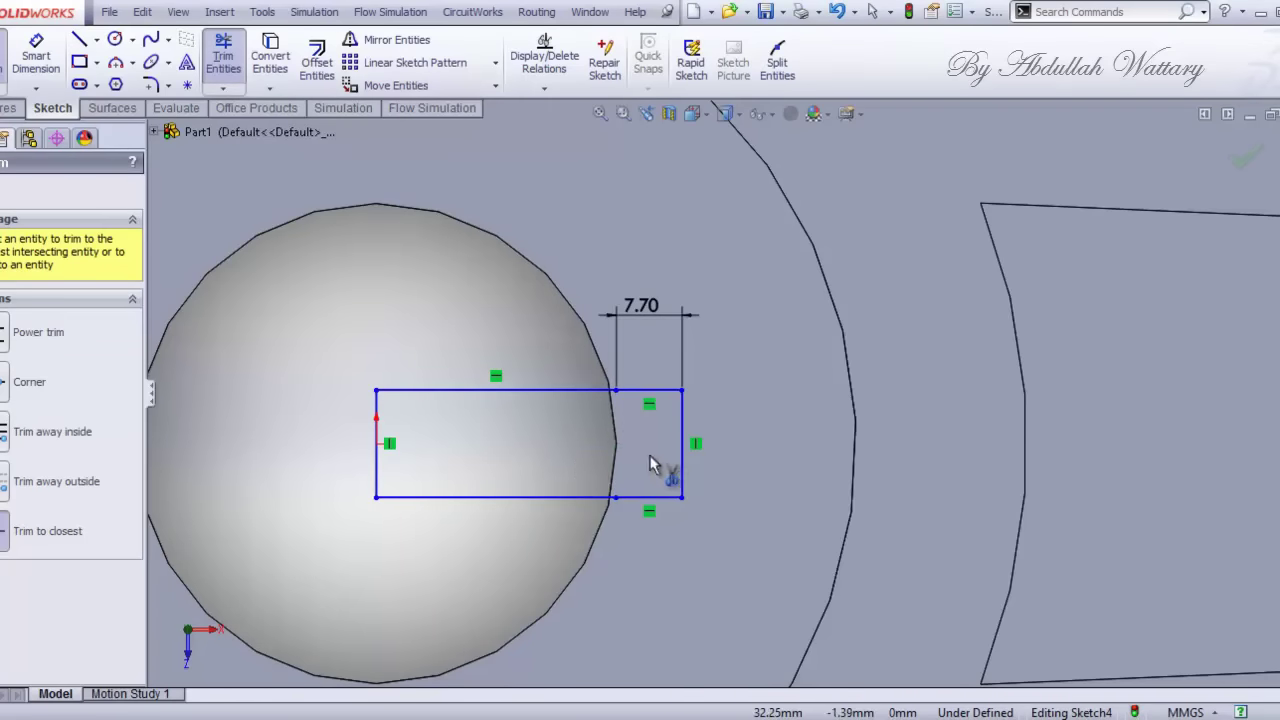
{"action": "scroll", "coordinate": [571, 441], "scroll_direction": "up", "scroll_amount": 2}
{"action": "key", "text": "Escape"}
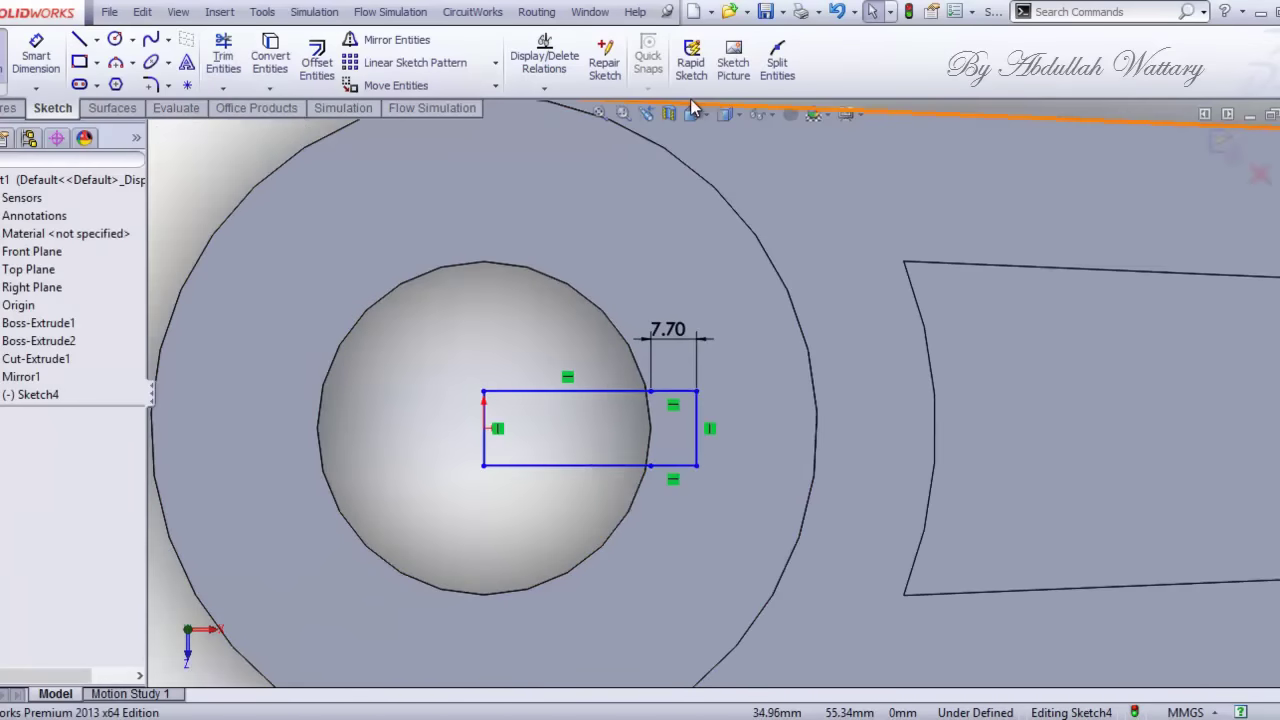
Step: In isometric view, start an extruded cut from the rectangle sketch, extending it in a second direction 5 mm
{"action": "key", "text": "ctrl+7"}
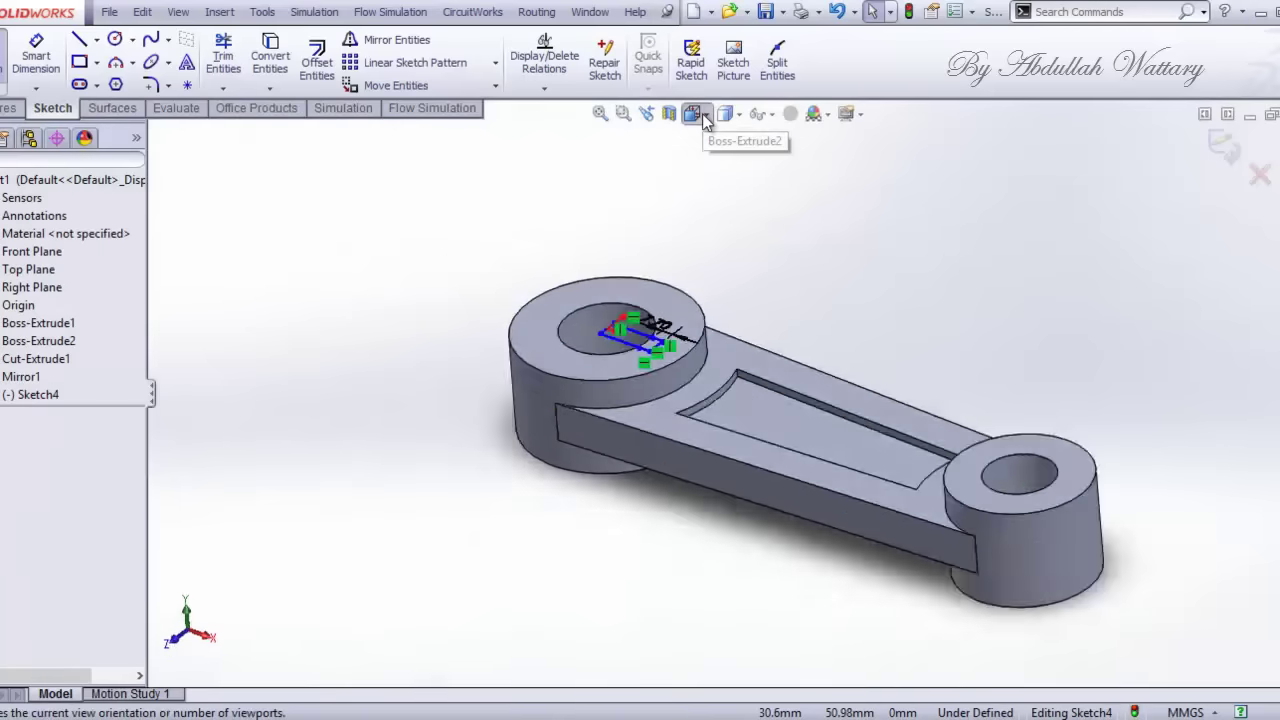
{"action": "left_click", "coordinate": [692, 113]}
{"action": "left_click", "coordinate": [794, 163]}
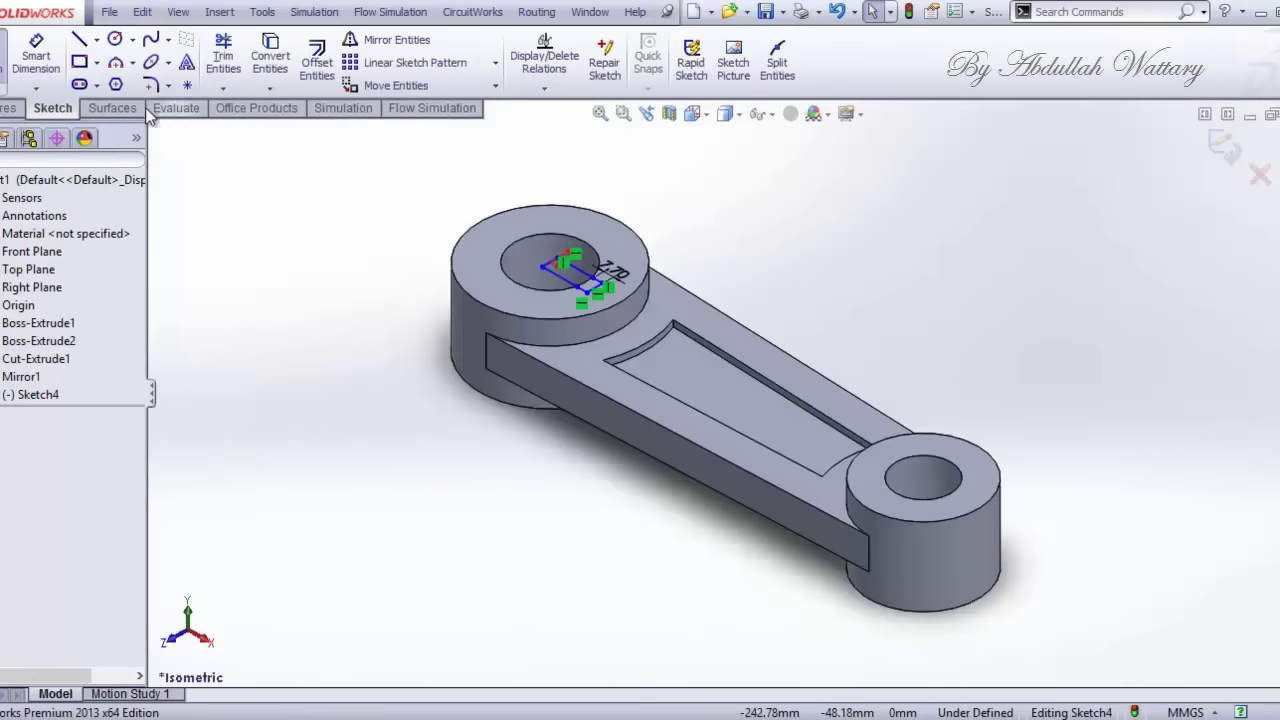
{"action": "left_click", "coordinate": [8, 108]}
{"action": "left_click", "coordinate": [245, 62]}
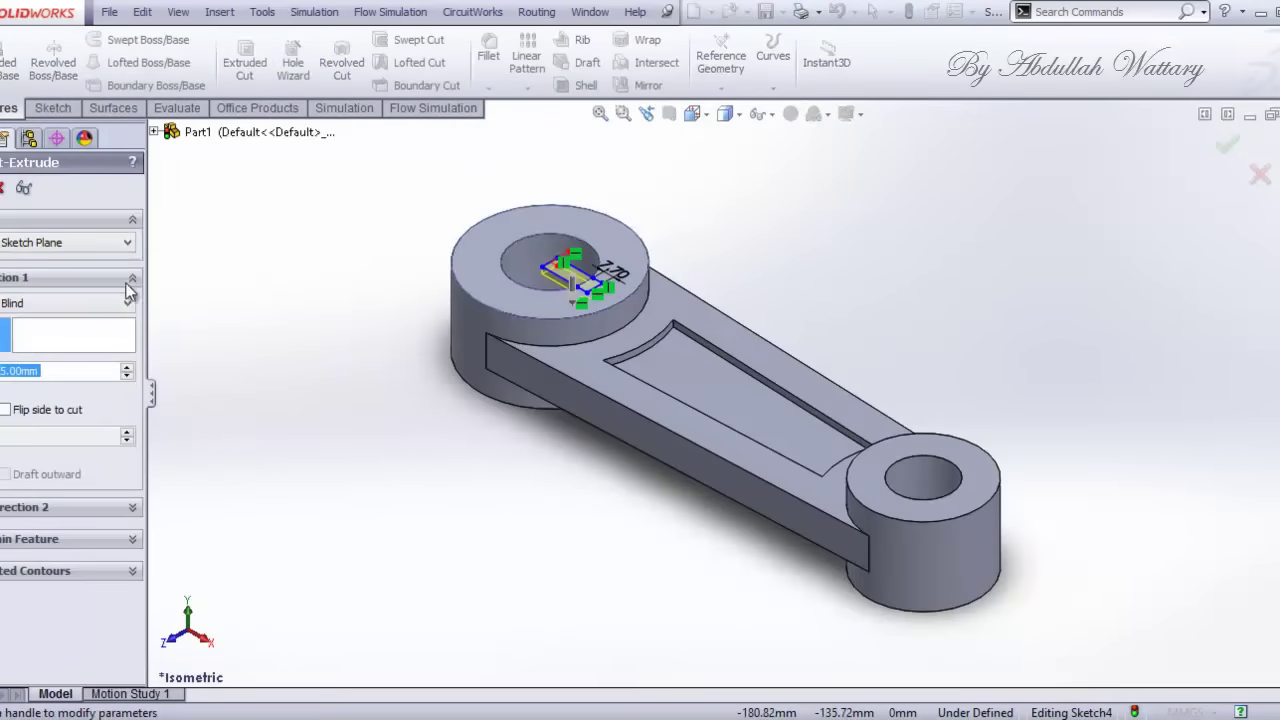
{"action": "left_click", "coordinate": [127, 302]}
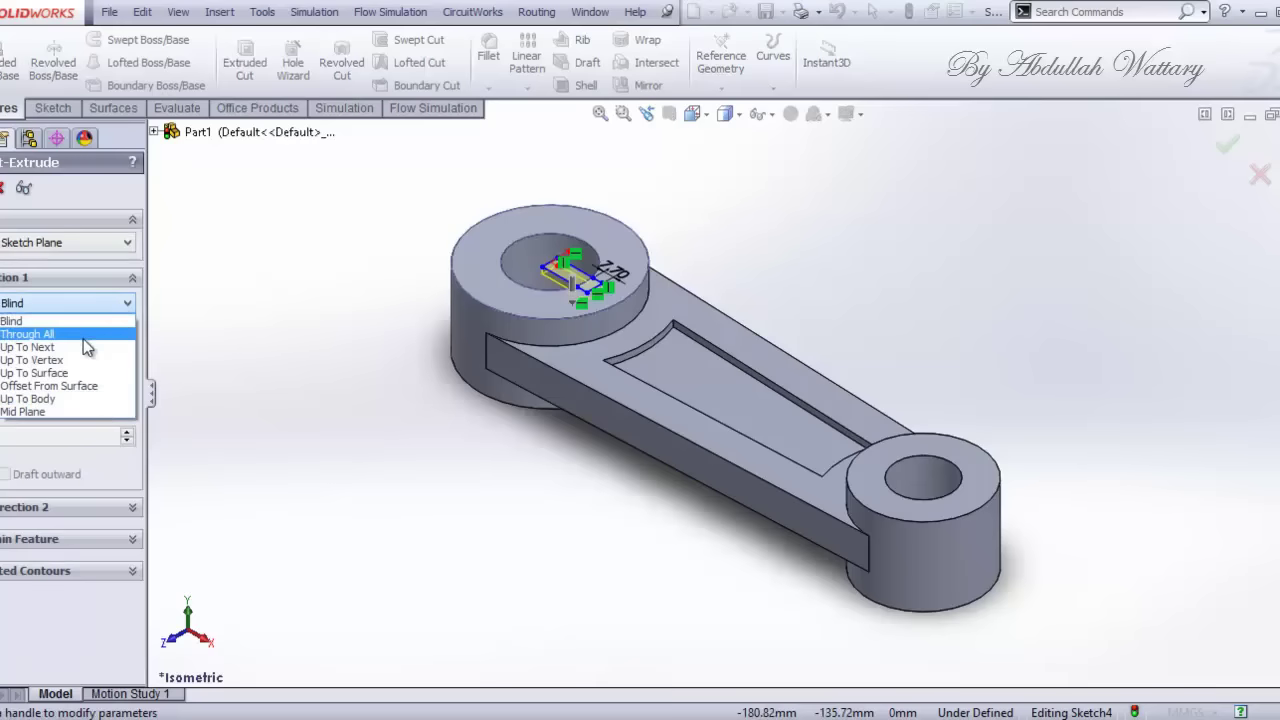
{"action": "left_click", "coordinate": [84, 336]}
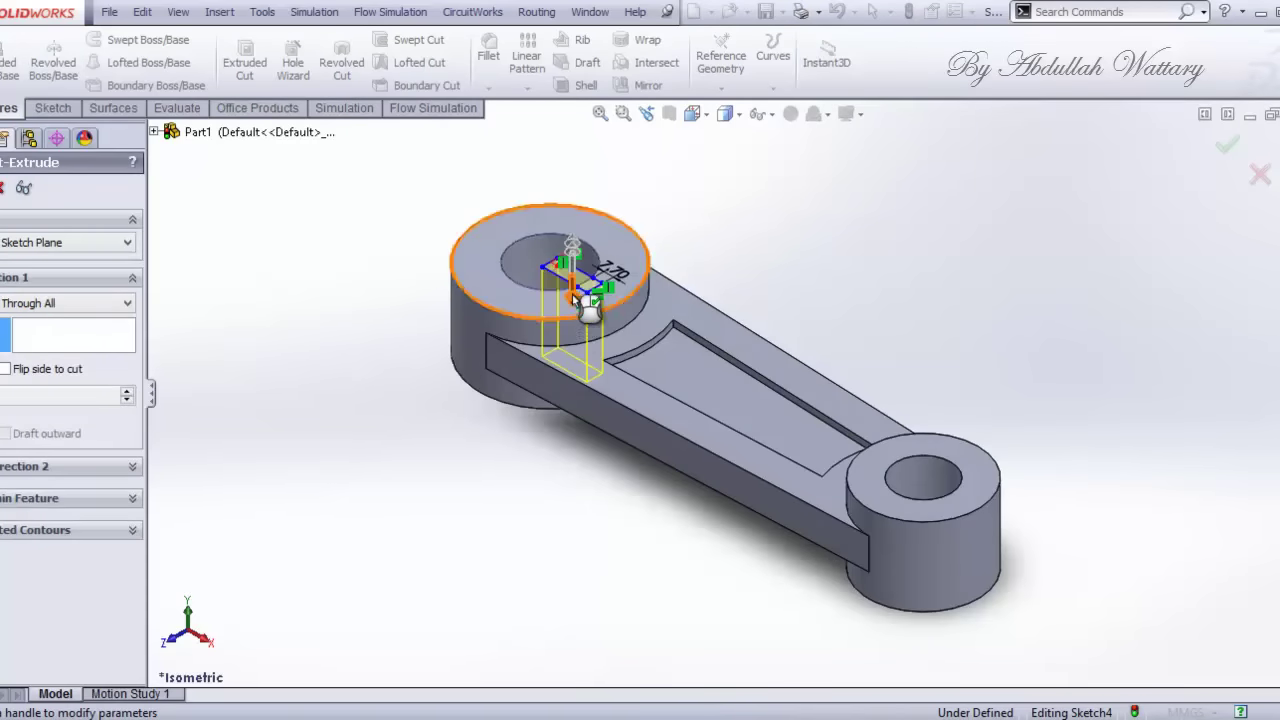
{"action": "left_click_drag", "start_coordinate": [589, 307], "coordinate": [560, 530]}
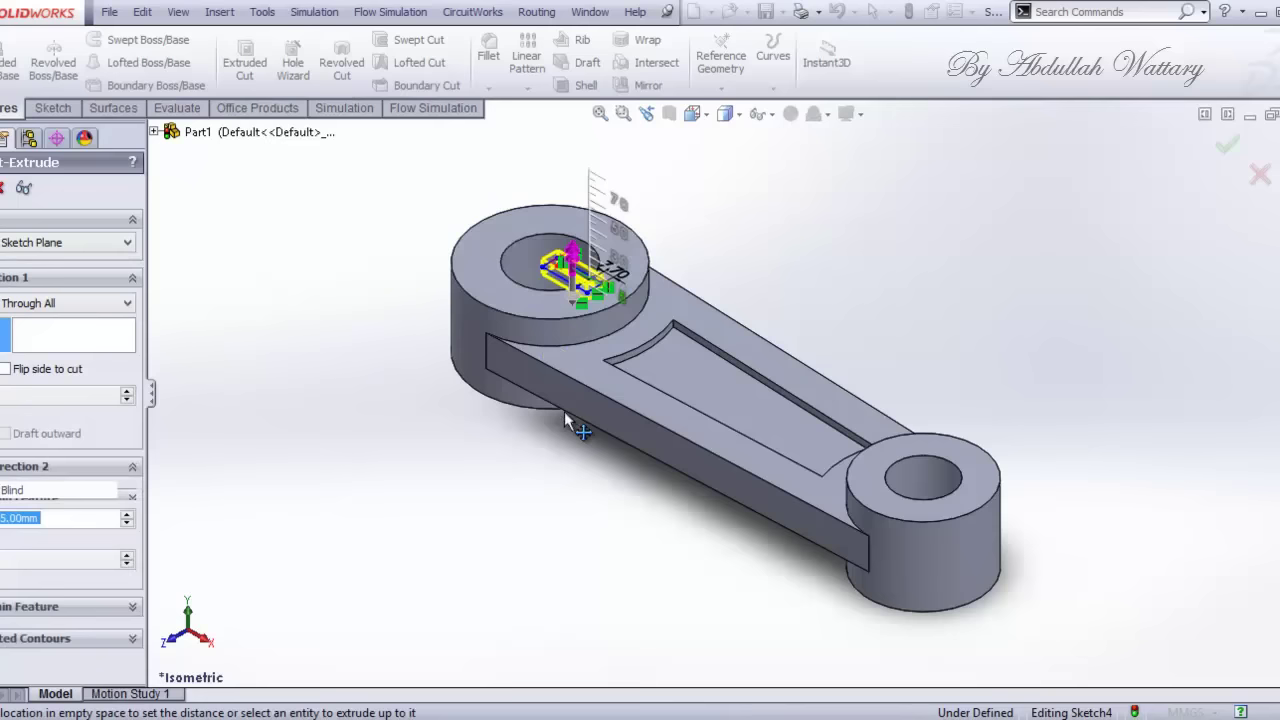
{"action": "left_click", "coordinate": [560, 535]}
Step: Set Direction 1 to Blind 333 mm and accept the keyway cut
{"action": "left_click", "coordinate": [47, 303]}
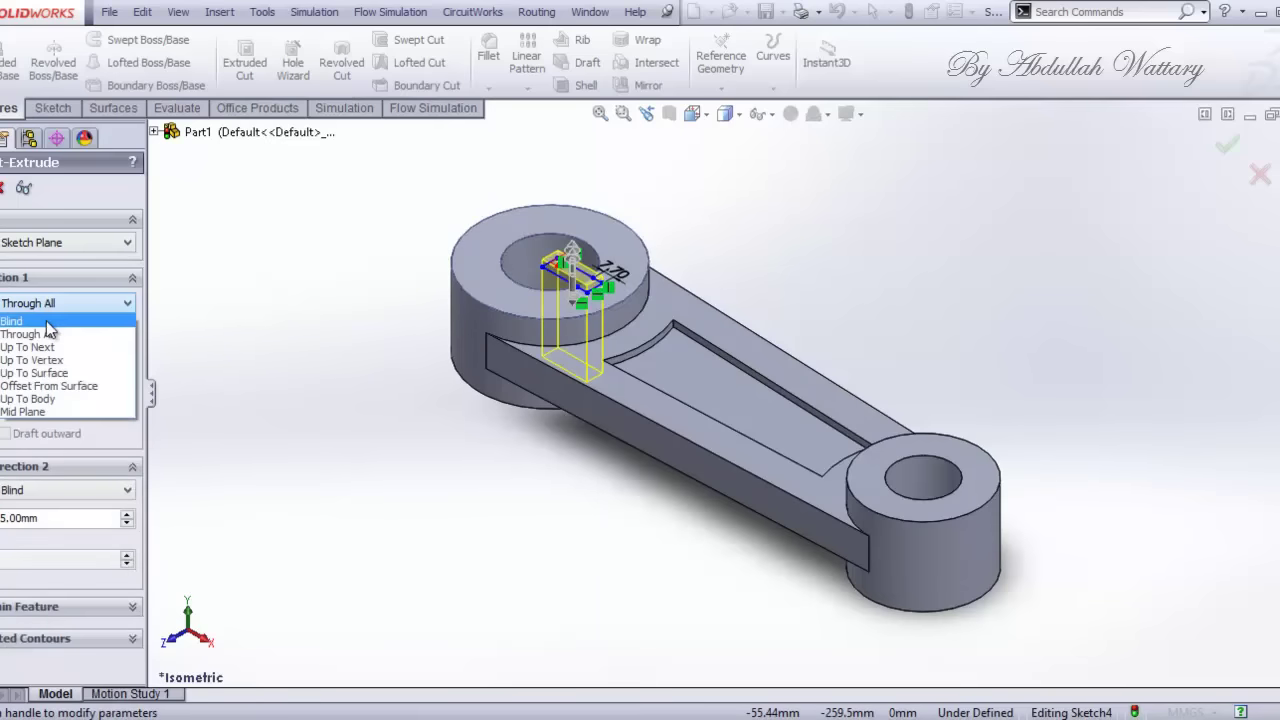
{"action": "left_click", "coordinate": [40, 318]}
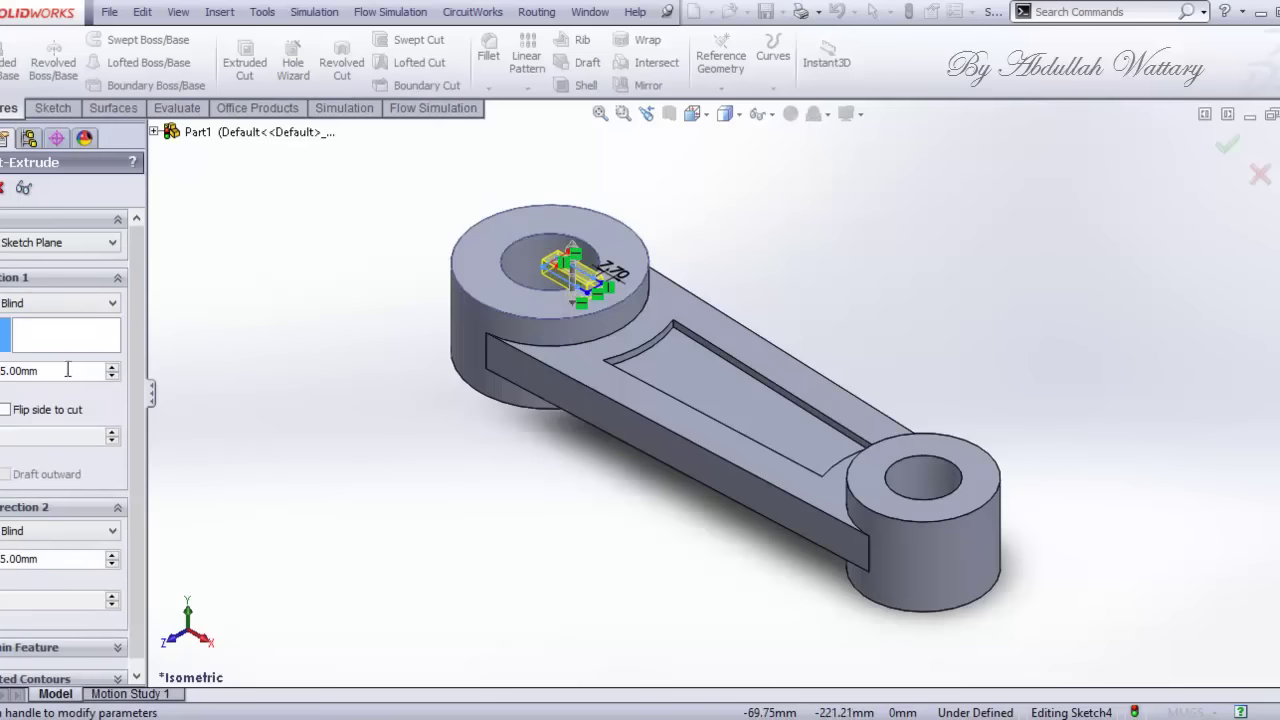
{"action": "type", "text": "333"}
{"action": "key", "text": "Return"}
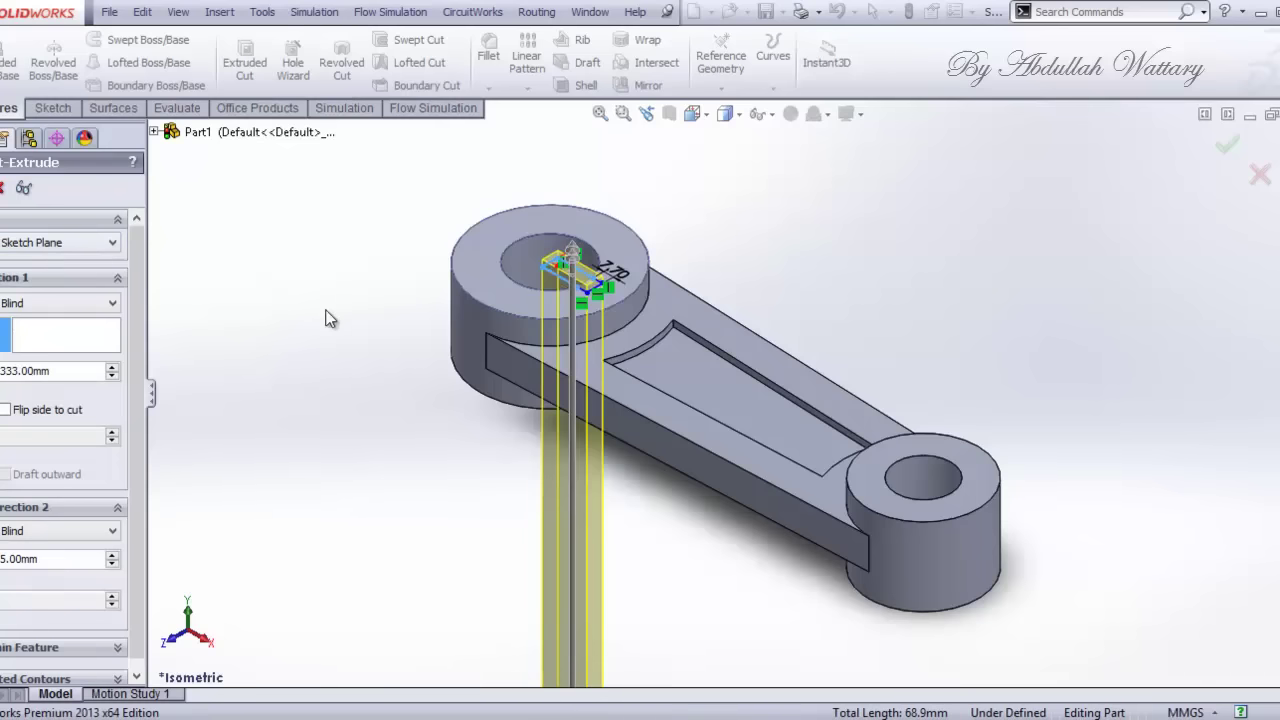
{"action": "key", "text": "Return"}
Step: Rotate the view to inspect the keyway notch in the boss's bore
{"action": "right_click", "coordinate": [799, 212]}
{"action": "mouse_move", "coordinate": [881, 286]}
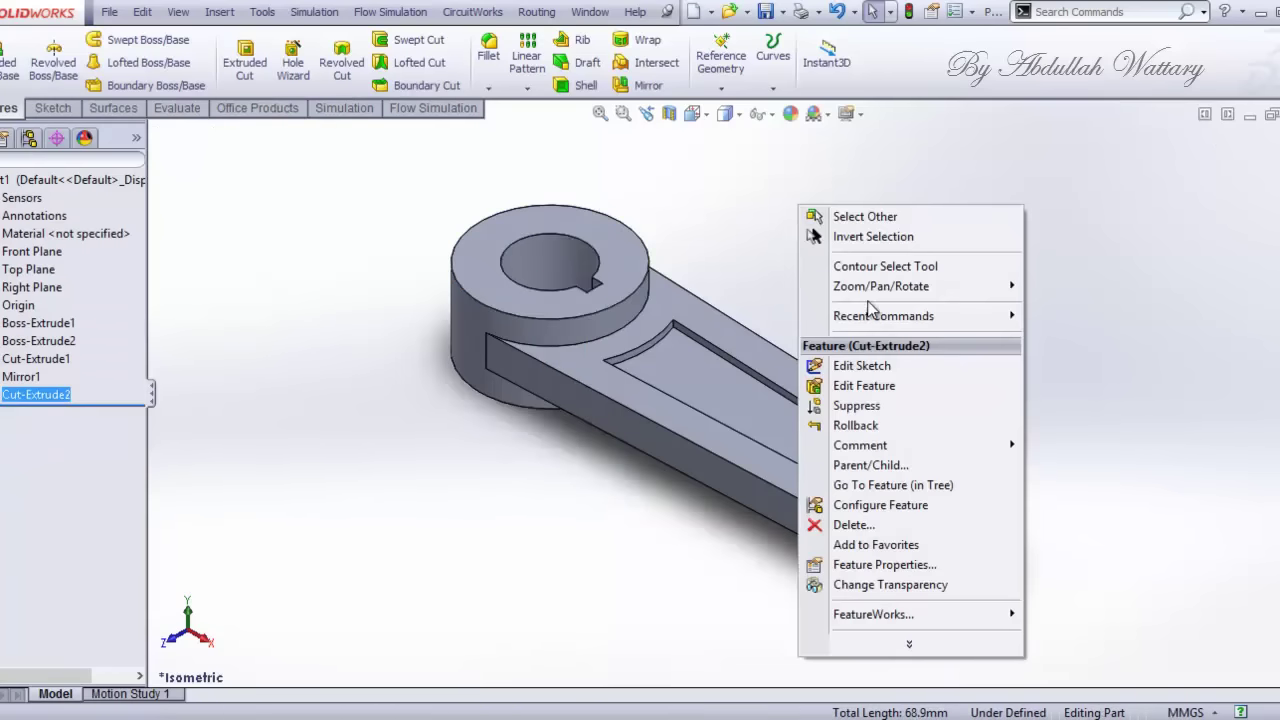
{"action": "left_click", "coordinate": [1084, 365]}
{"action": "mouse_move", "coordinate": [608, 300]}
{"action": "left_mouse_down"}
{"action": "mouse_move", "coordinate": [617, 472]}
{"action": "mouse_move", "coordinate": [708, 326]}
{"action": "mouse_move", "coordinate": [654, 229]}
{"action": "mouse_move", "coordinate": [774, 217]}
{"action": "mouse_move", "coordinate": [696, 311]}
{"action": "mouse_move", "coordinate": [574, 417]}
{"action": "left_mouse_up"}
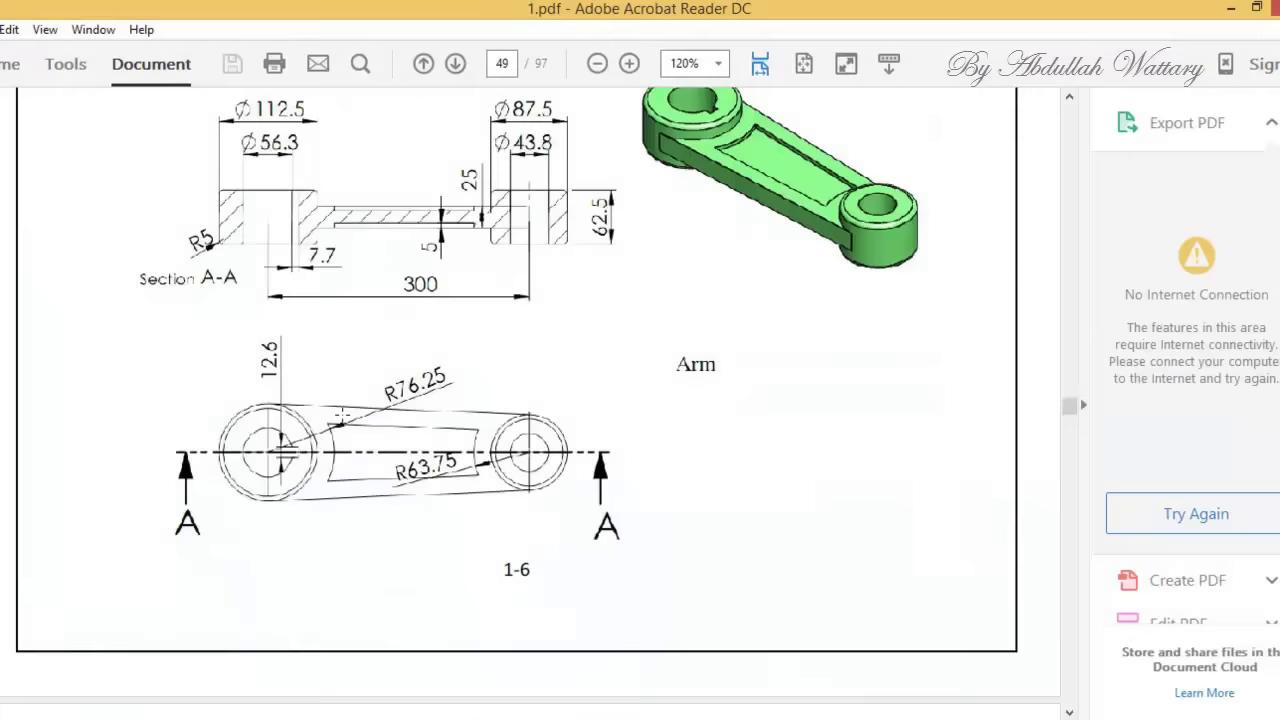
{"action": "scroll", "coordinate": [518, 377], "scroll_direction": "up", "scroll_amount": 1}
{"action": "scroll", "coordinate": [608, 394], "scroll_direction": "up", "scroll_amount": 2}
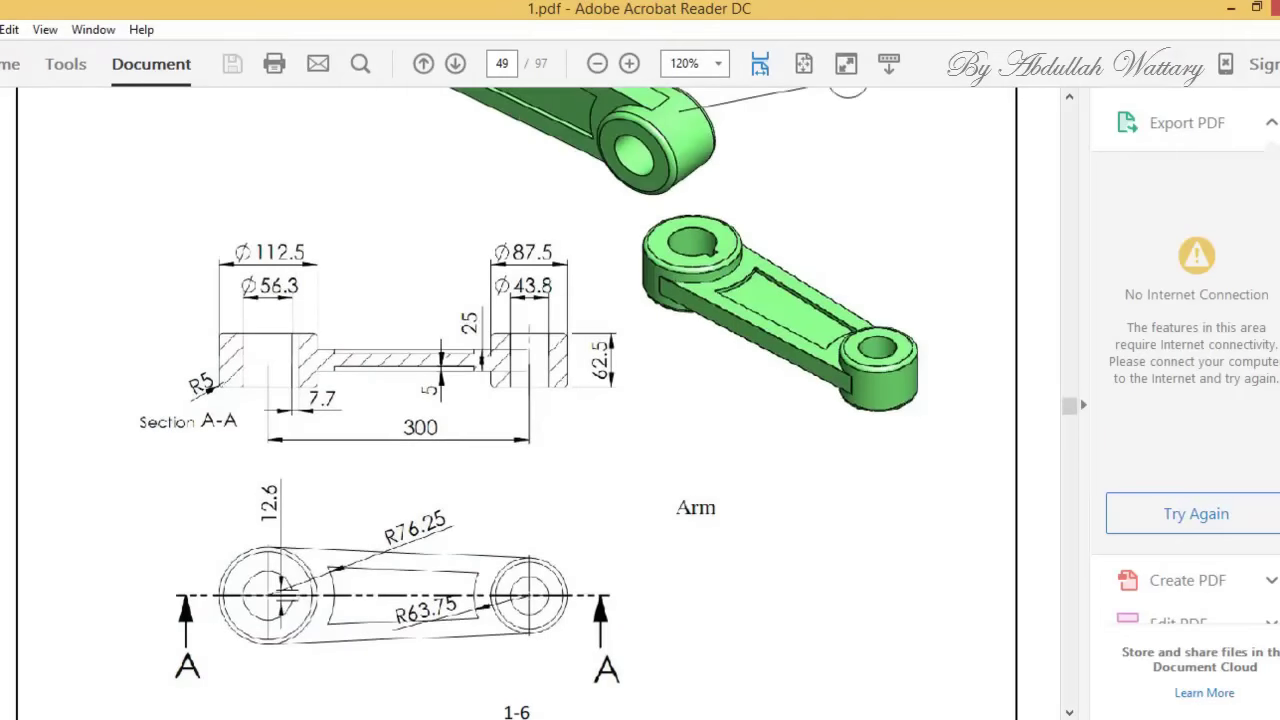
{"action": "key", "text": "ctrl+7"}
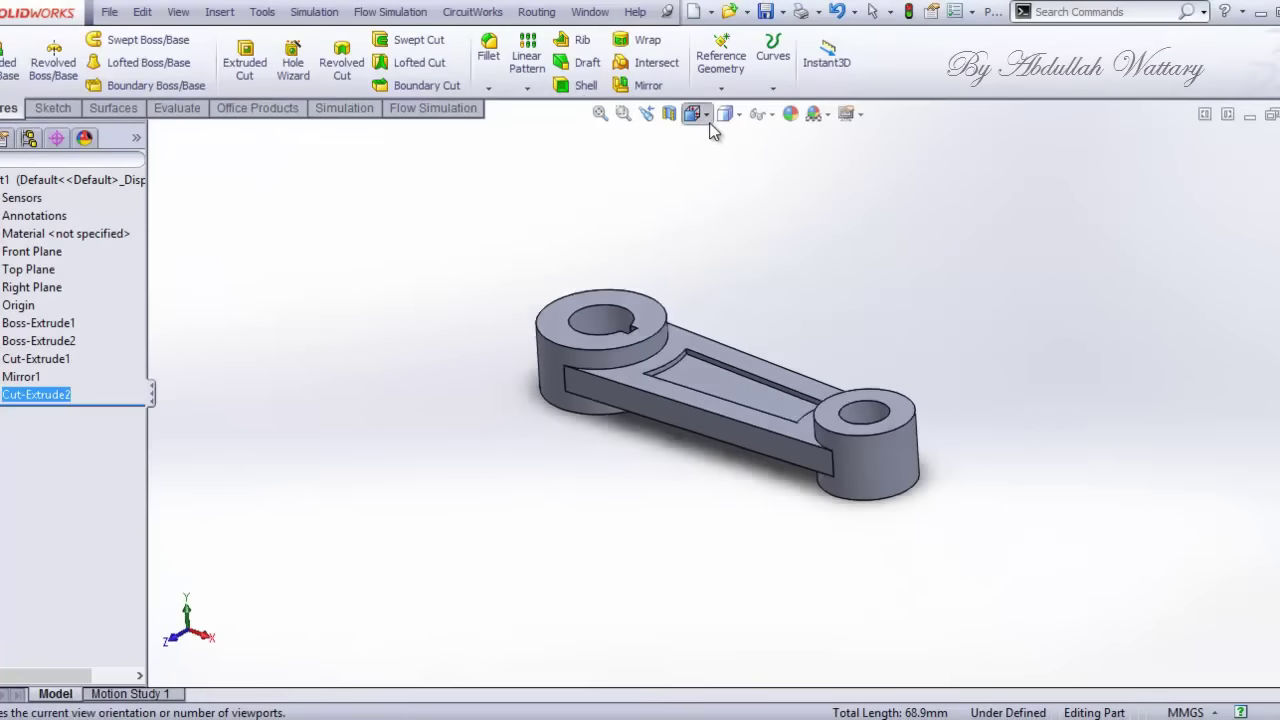
{"action": "left_click", "coordinate": [700, 114]}
{"action": "left_click", "coordinate": [770, 165]}
{"action": "left_click", "coordinate": [670, 114]}
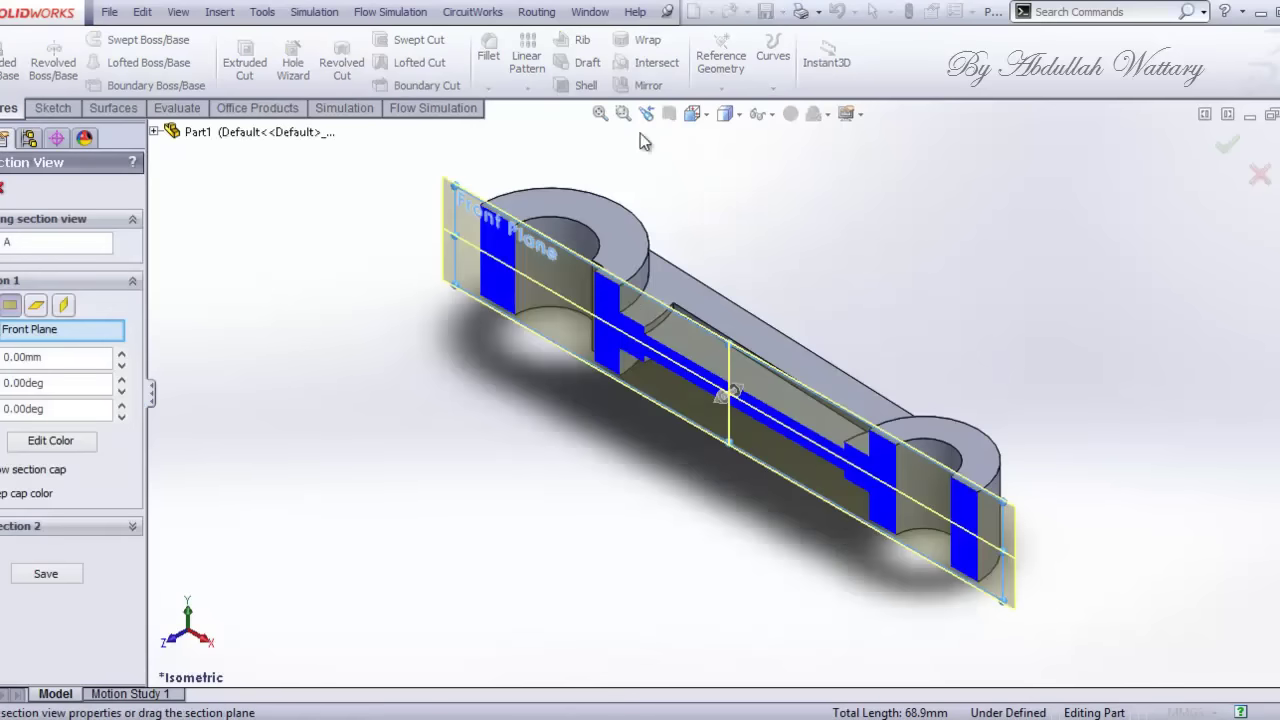
{"action": "key", "text": "Return"}
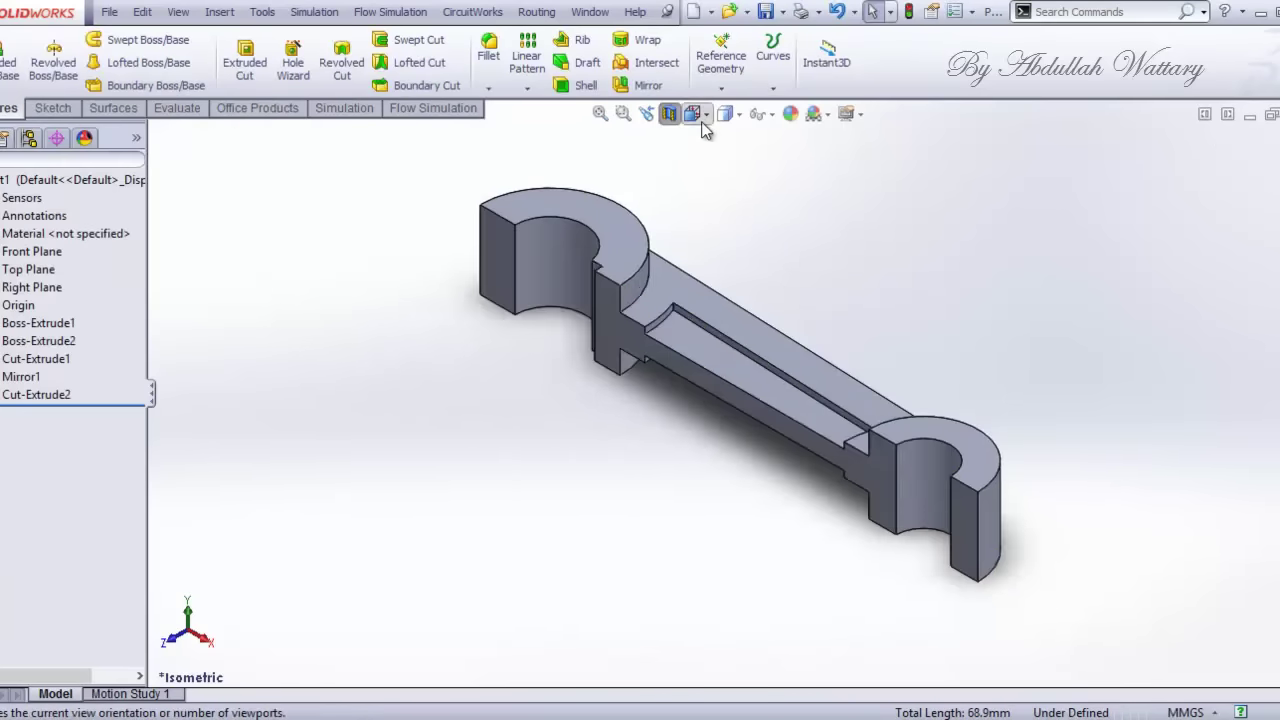
{"action": "left_click", "coordinate": [692, 114]}
{"action": "left_click", "coordinate": [720, 183]}
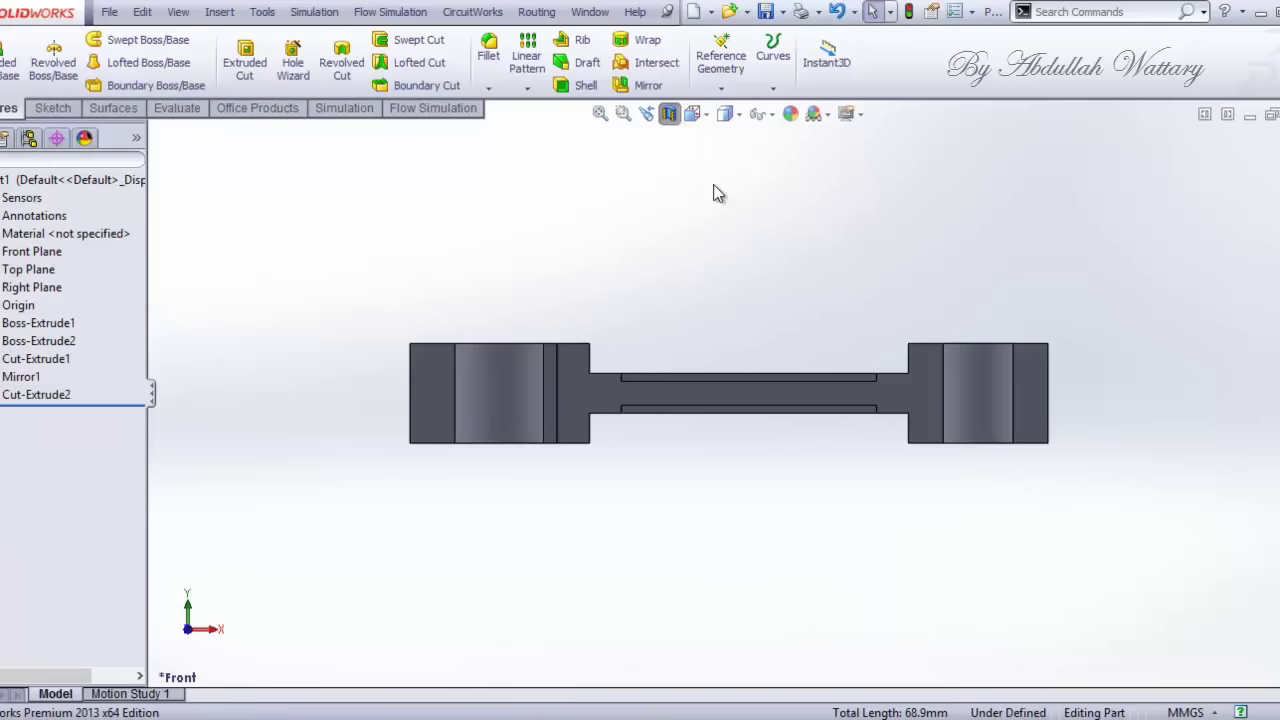
{"action": "key", "text": "alt+Tab"}
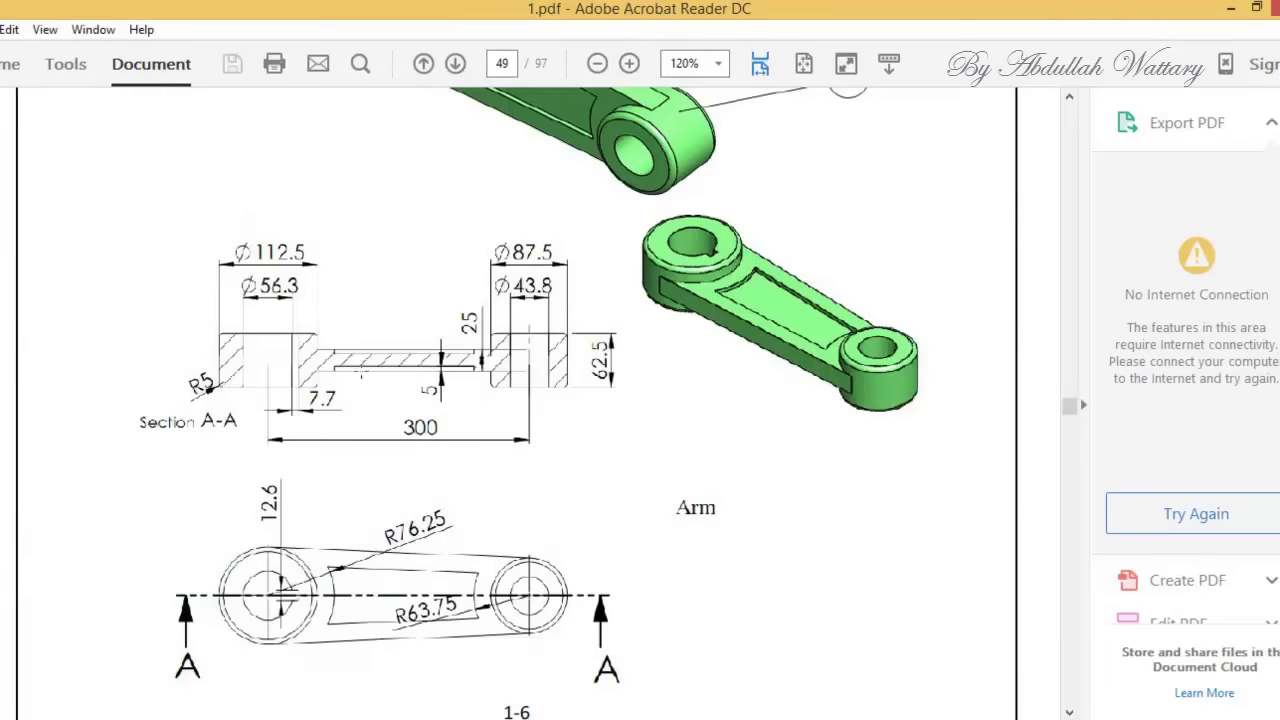
{"action": "key", "text": "alt+Tab"}
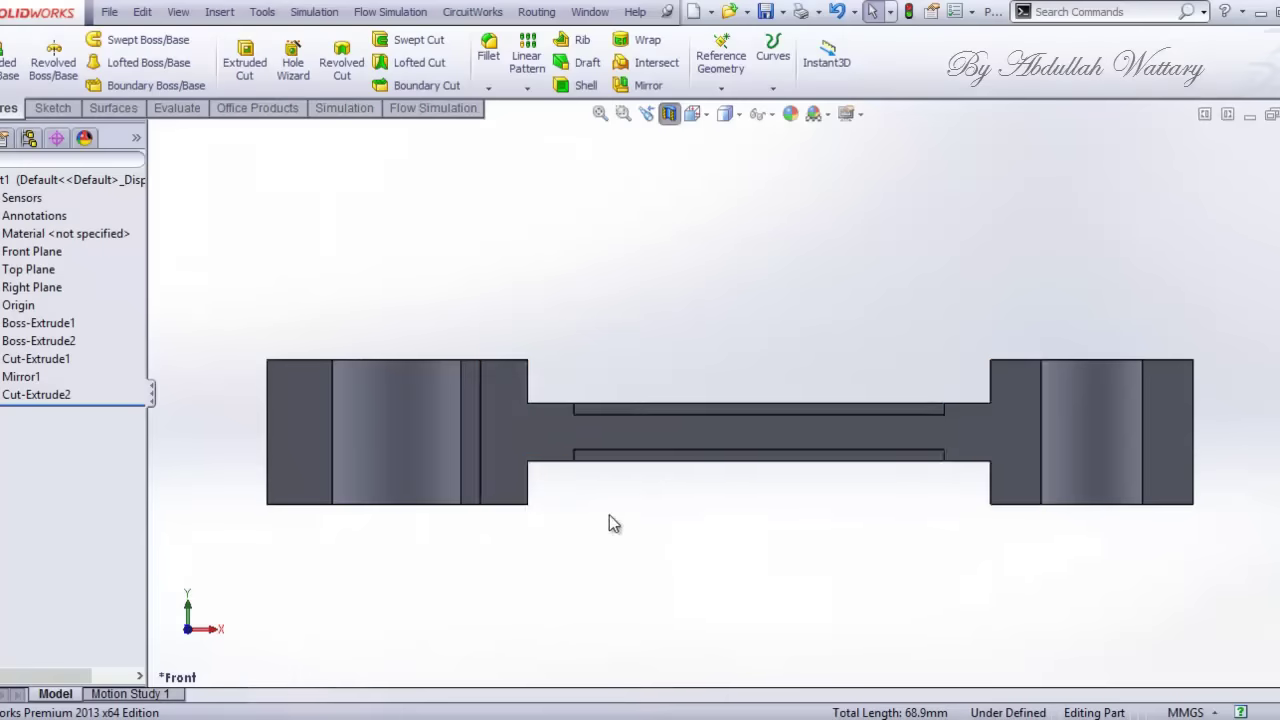
{"action": "left_click", "coordinate": [669, 114]}
{"action": "left_click", "coordinate": [669, 114]}
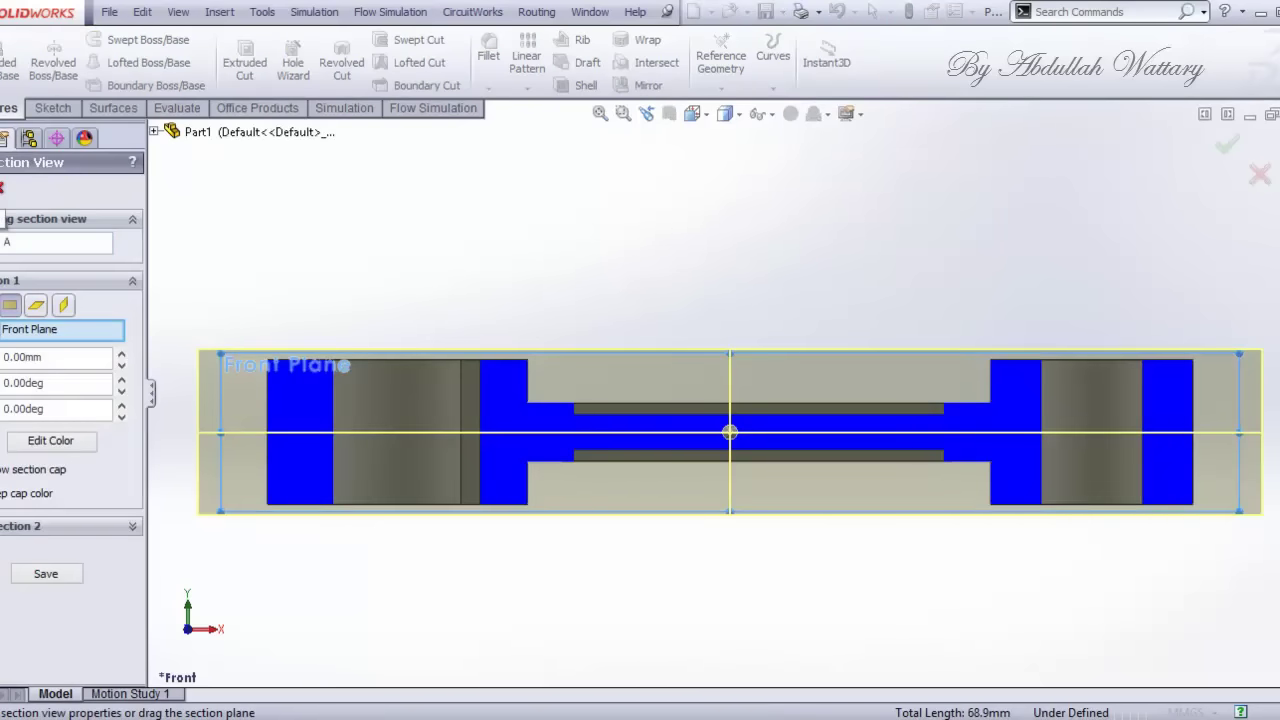
{"action": "key", "text": "Return"}
{"action": "left_click", "coordinate": [669, 114]}
{"action": "key", "text": "ctrl+7"}
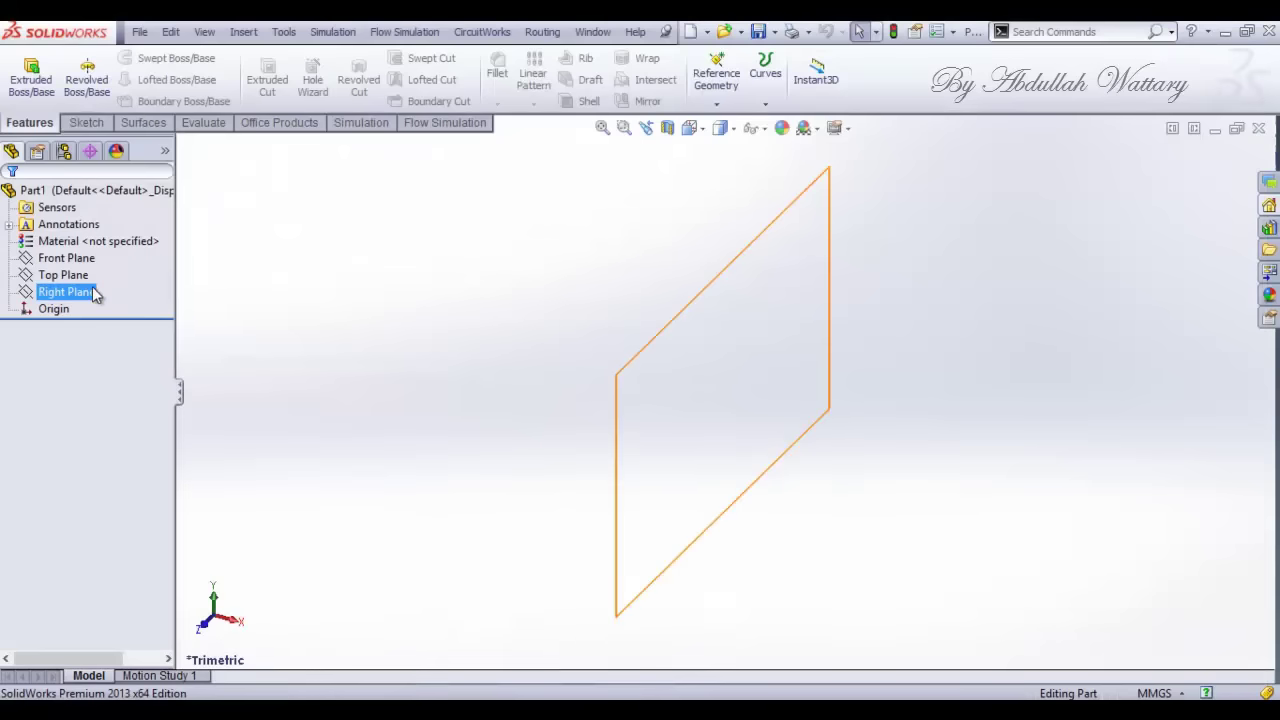
Step: On the Right Plane, sketch a circle at the origin dimensioned to Ø36.5 mm
{"action": "left_click", "coordinate": [88, 291]}
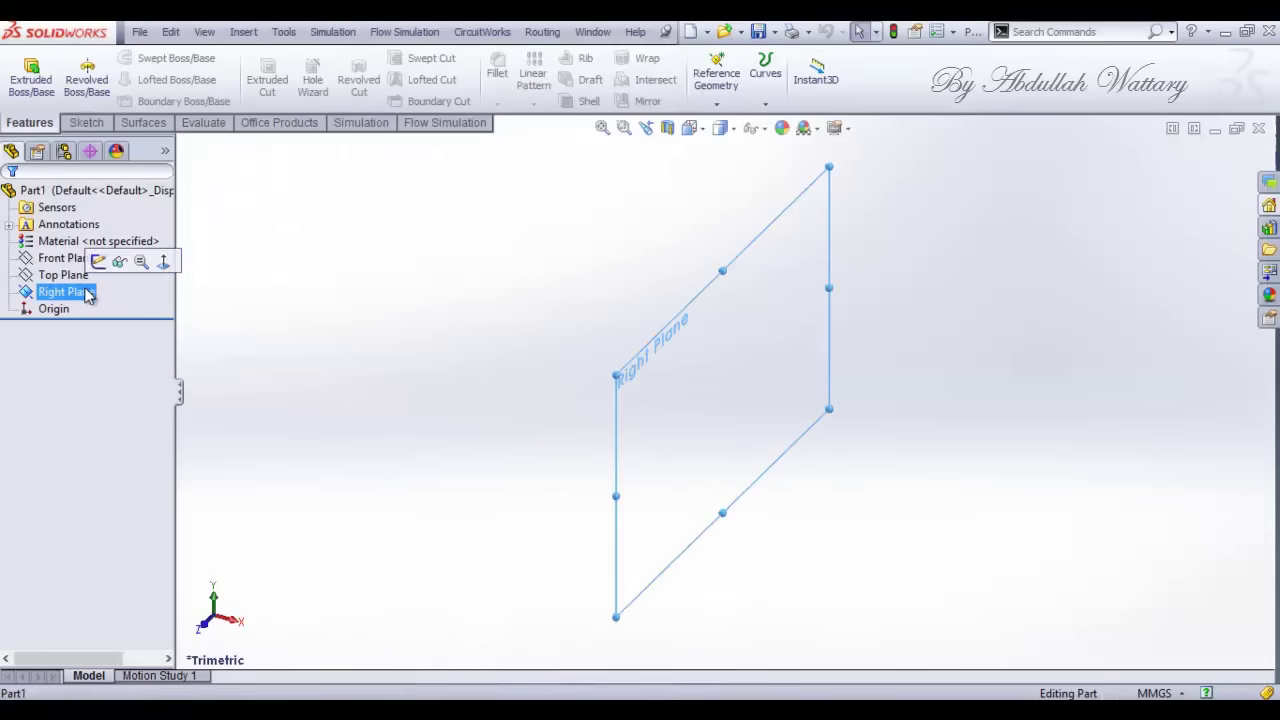
{"action": "left_click", "coordinate": [101, 262]}
{"action": "left_click", "coordinate": [87, 124]}
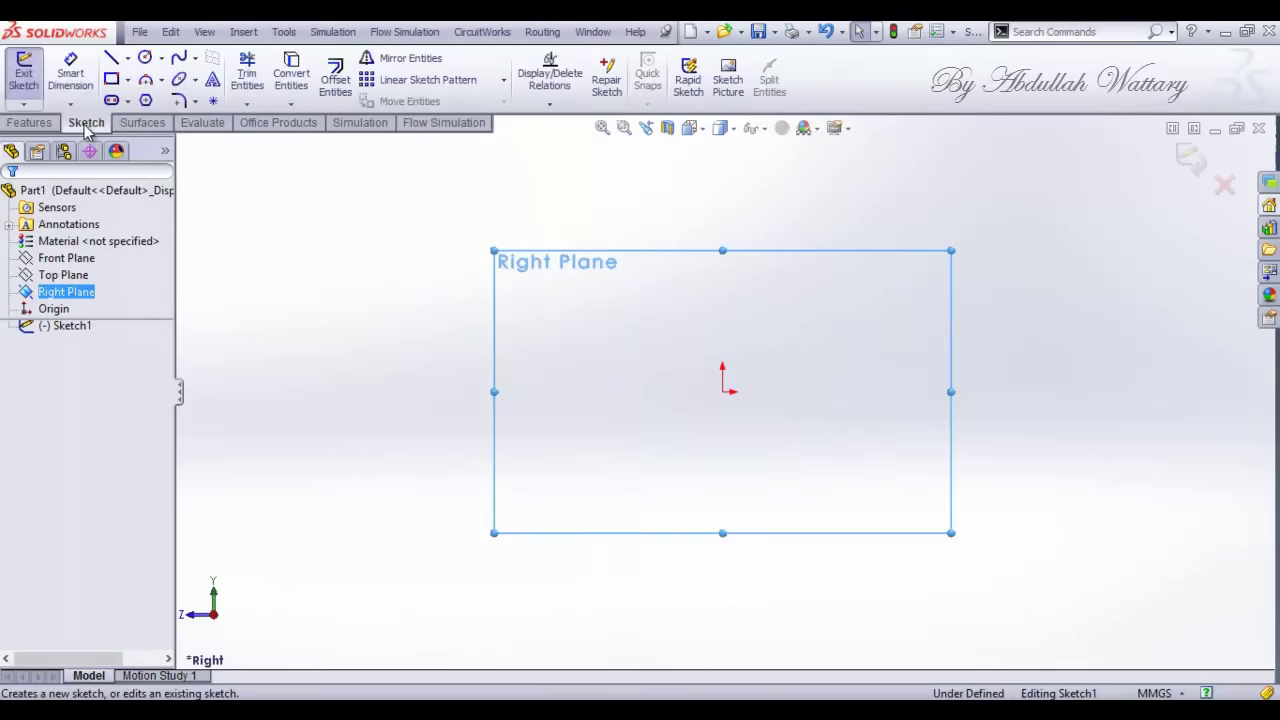
{"action": "left_click", "coordinate": [145, 58]}
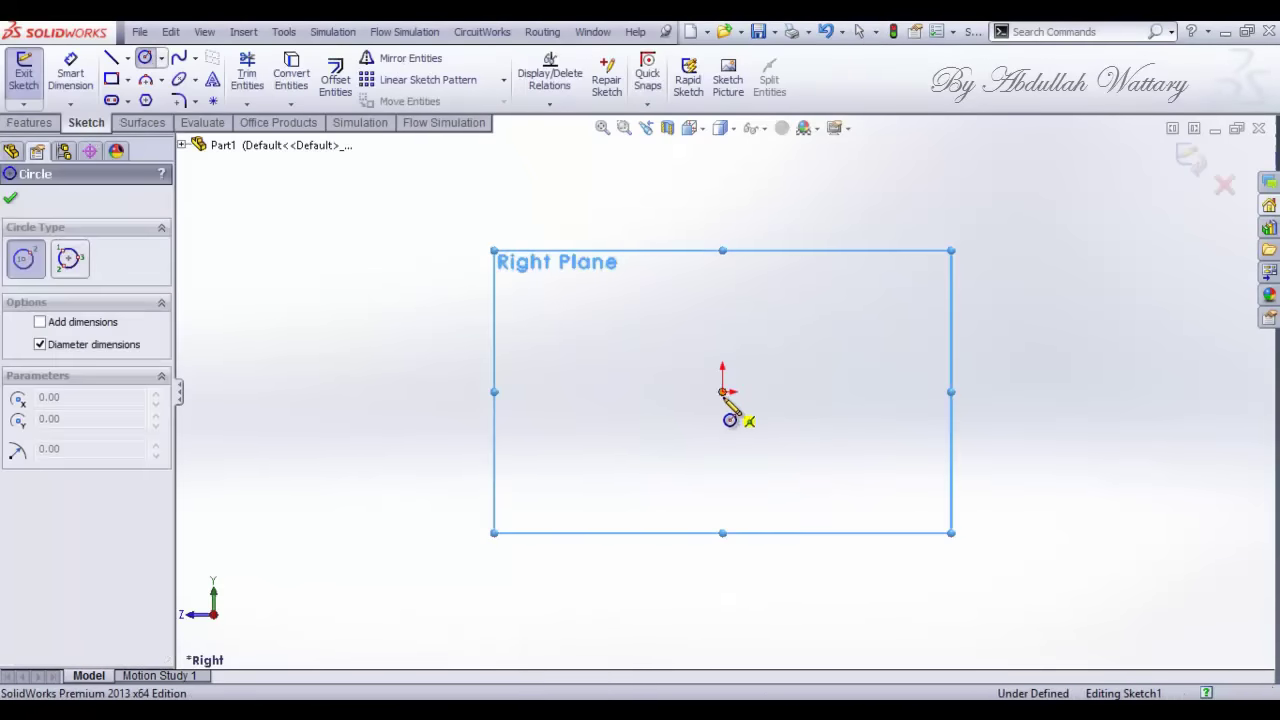
{"action": "left_click", "coordinate": [722, 392]}
{"action": "left_click", "coordinate": [720, 492]}
{"action": "left_click", "coordinate": [70, 75]}
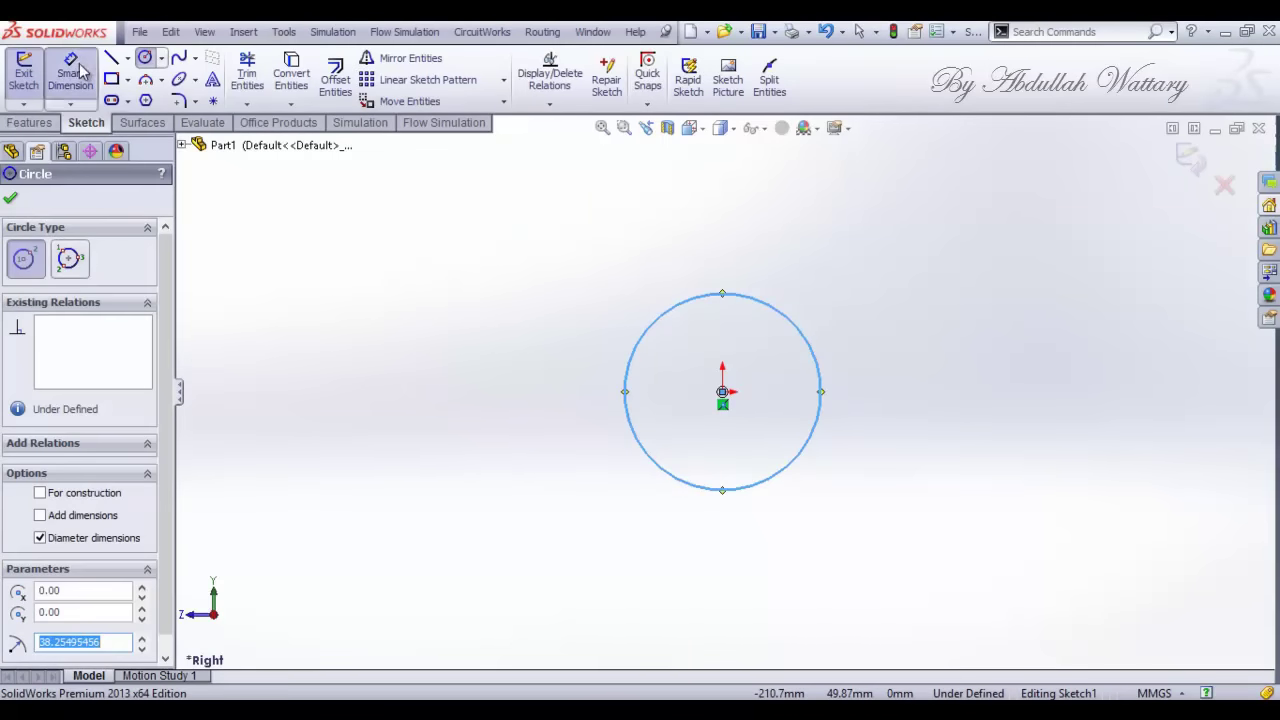
{"action": "left_click", "coordinate": [630, 362]}
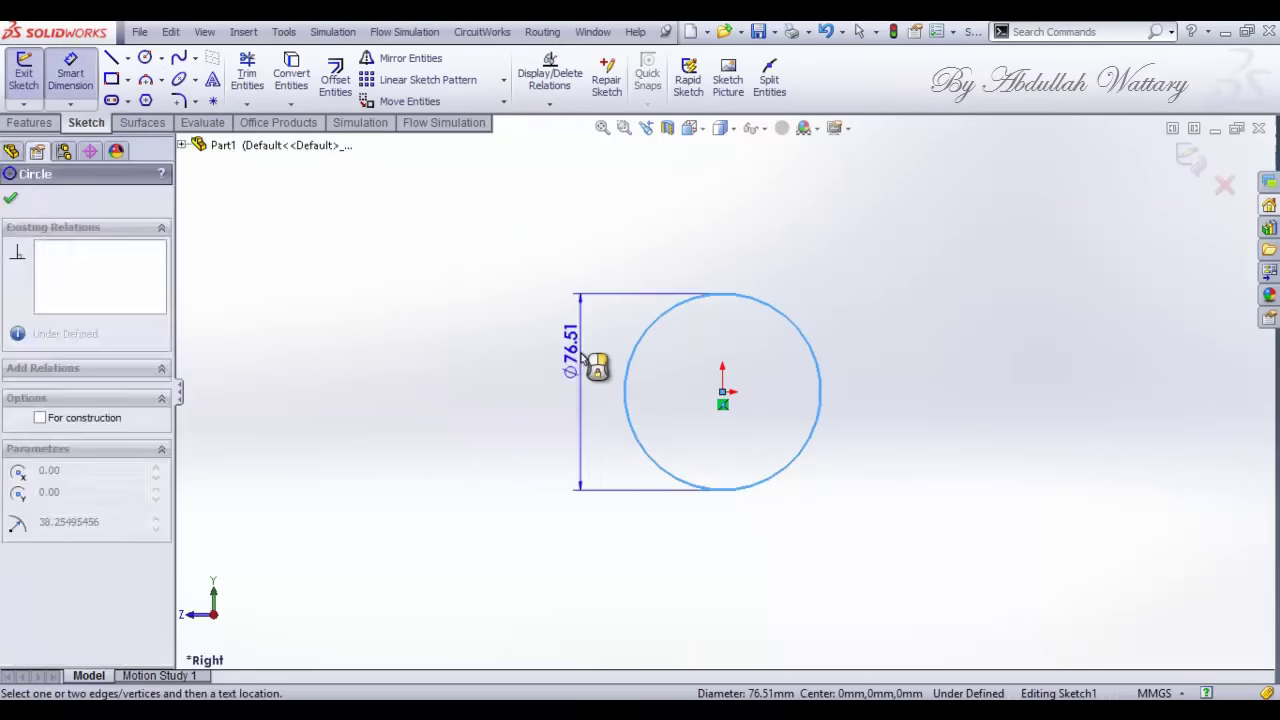
{"action": "left_click", "coordinate": [584, 368]}
{"action": "type", "text": "36."}
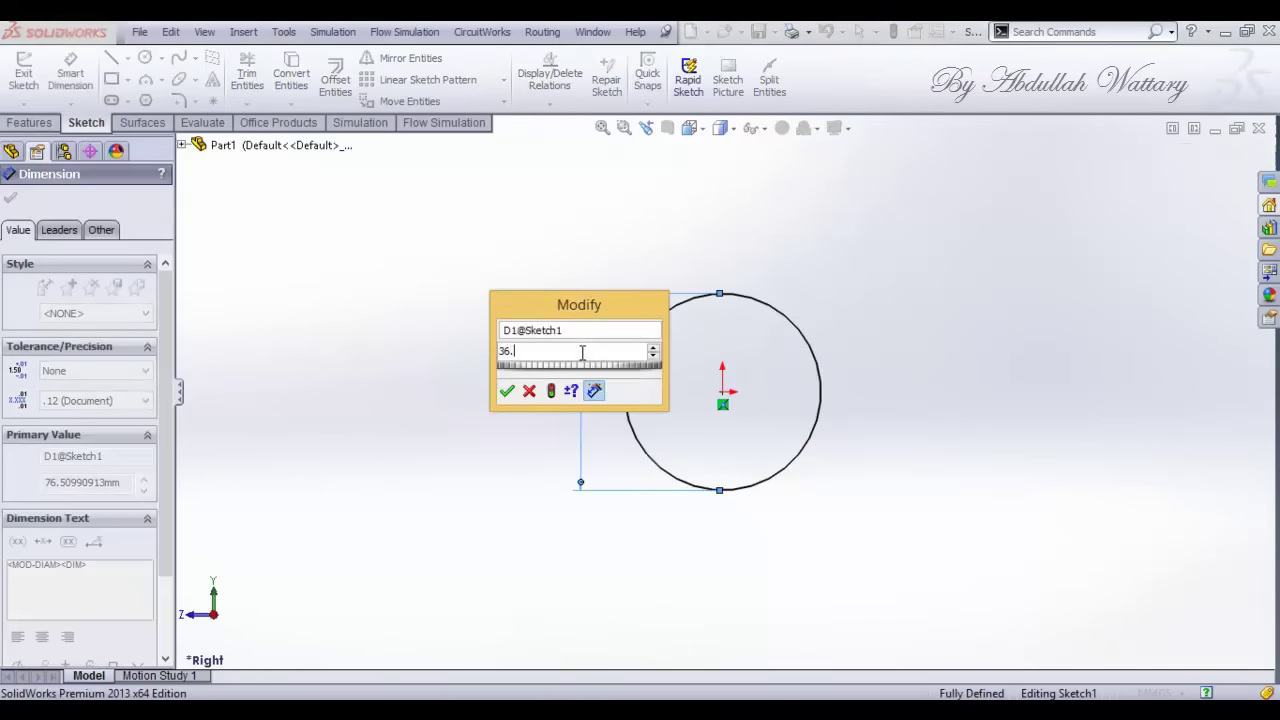
{"action": "type", "text": "5"}
{"action": "key", "text": "Return"}
Step: In isometric view, extrude the circle 28.9 mm into a solid cylinder
{"action": "left_click", "coordinate": [690, 128]}
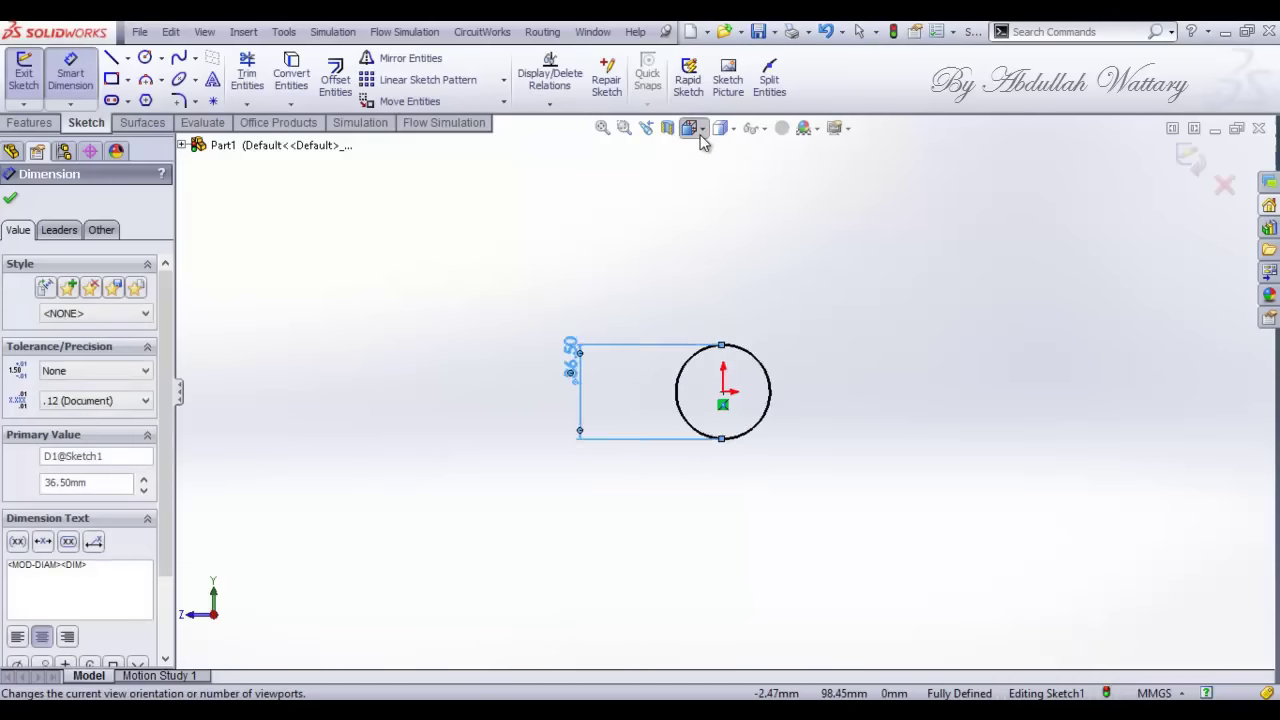
{"action": "left_click", "coordinate": [785, 175]}
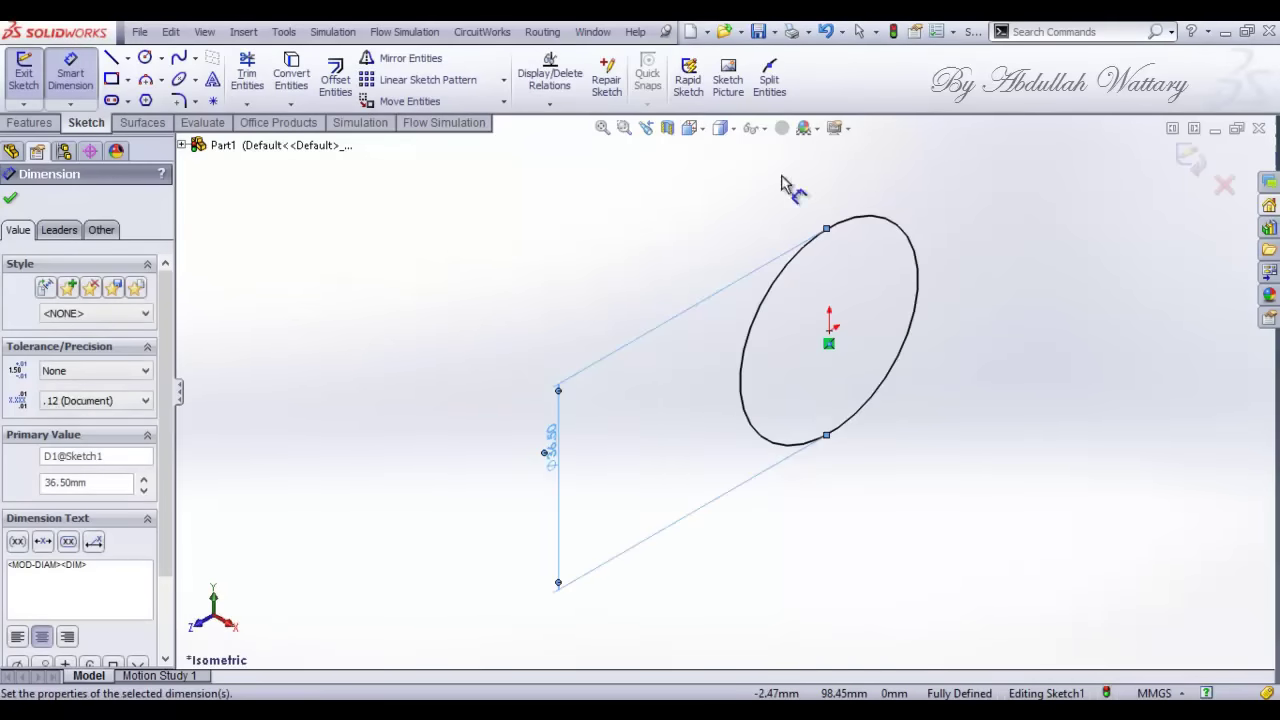
{"action": "key", "text": "alt+Tab"}
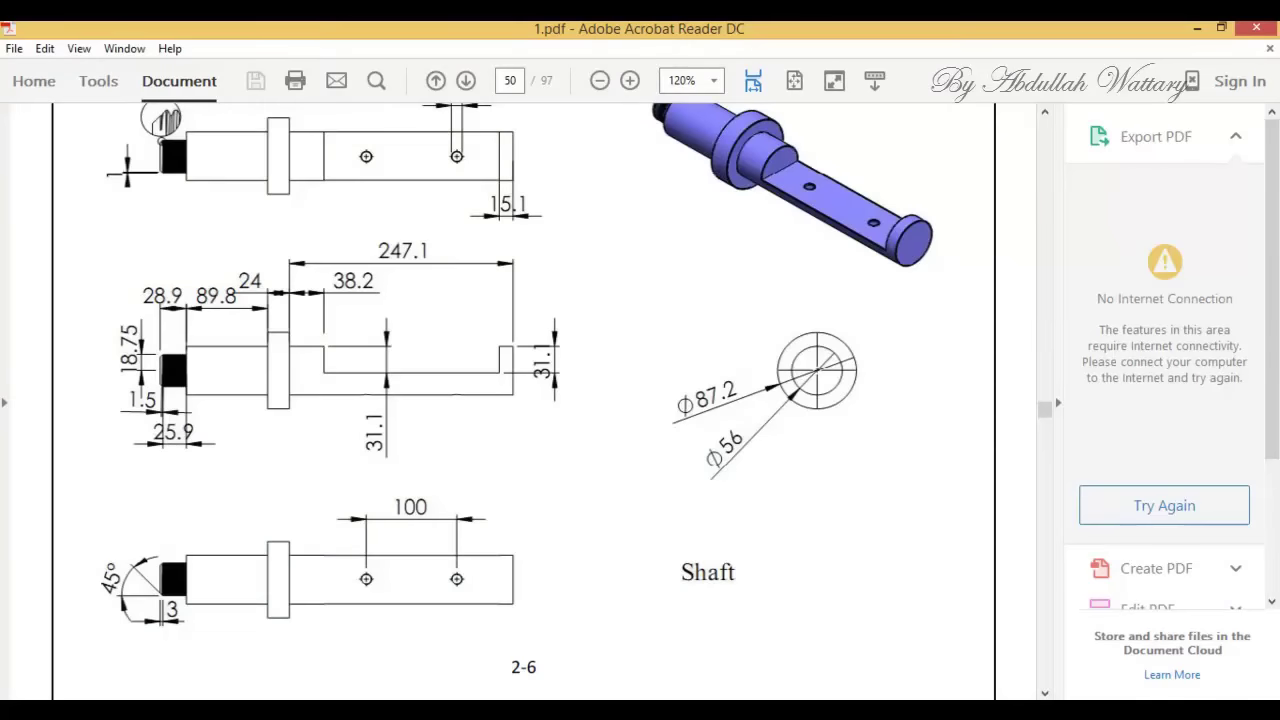
{"action": "key", "text": "alt+Tab"}
{"action": "left_click", "coordinate": [29, 122]}
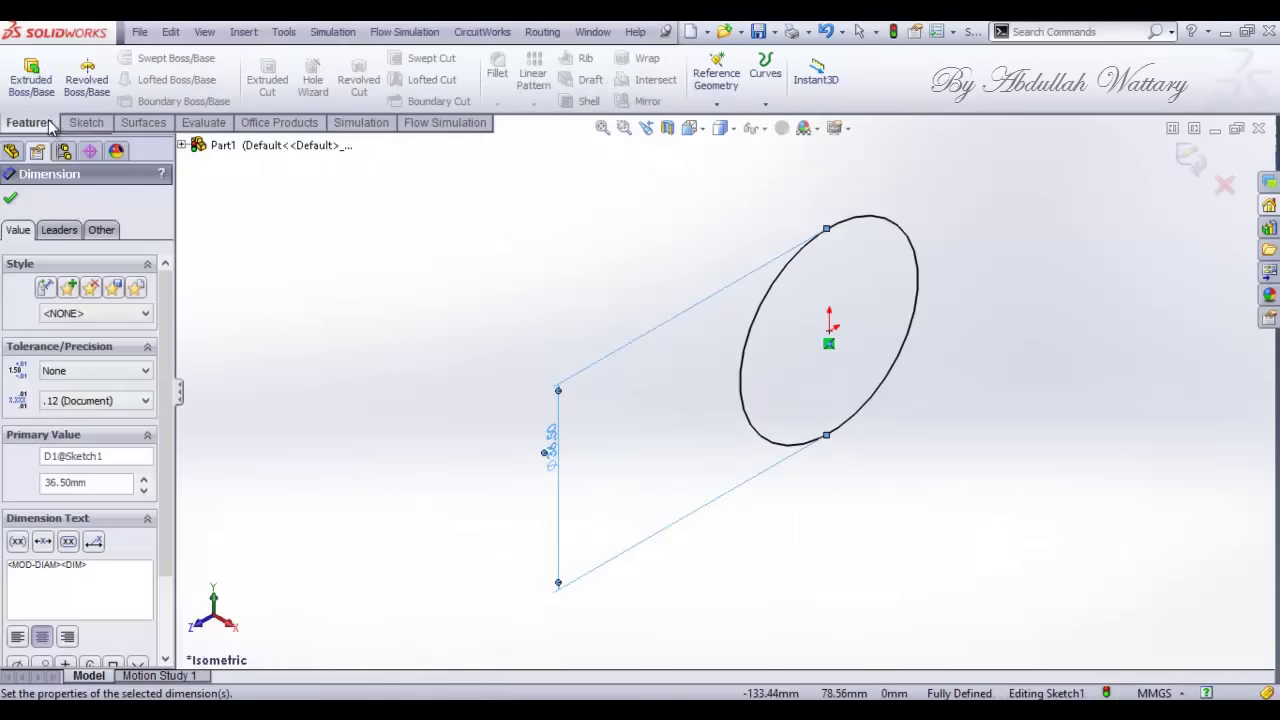
{"action": "left_click", "coordinate": [31, 78]}
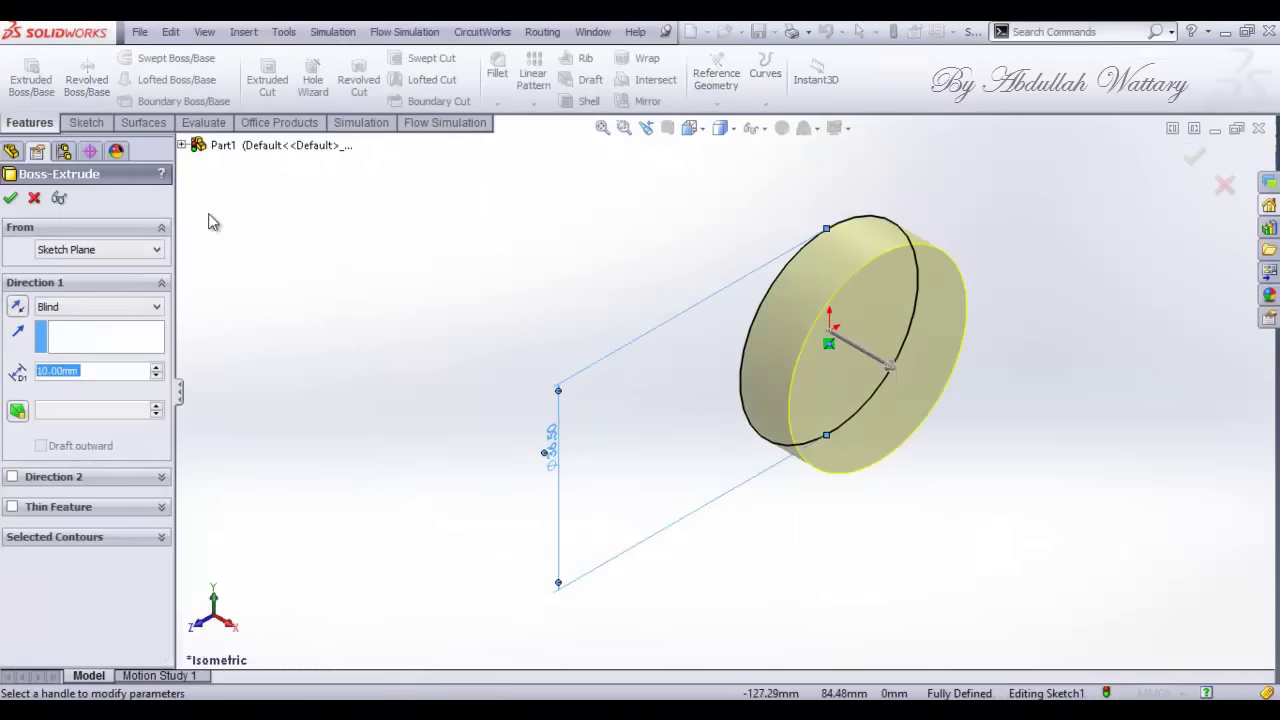
{"action": "type", "text": "28.9"}
{"action": "key", "text": "Return"}
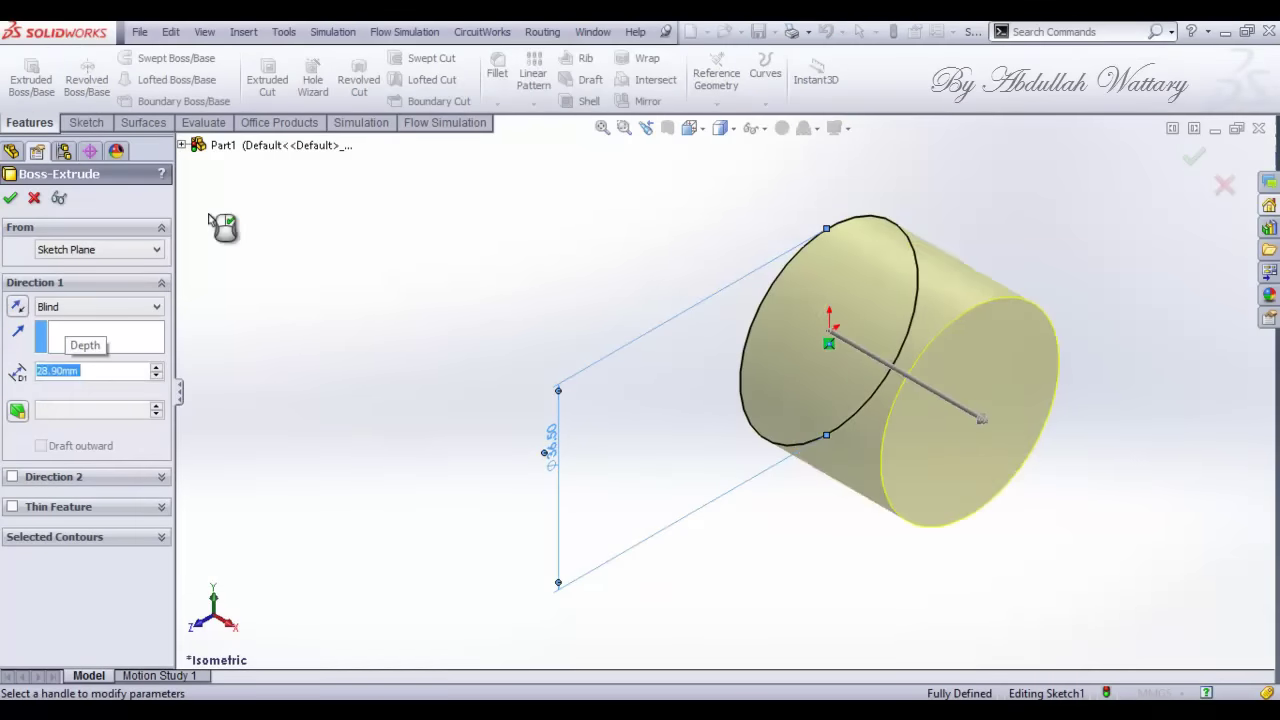
{"action": "left_click", "coordinate": [10, 198]}
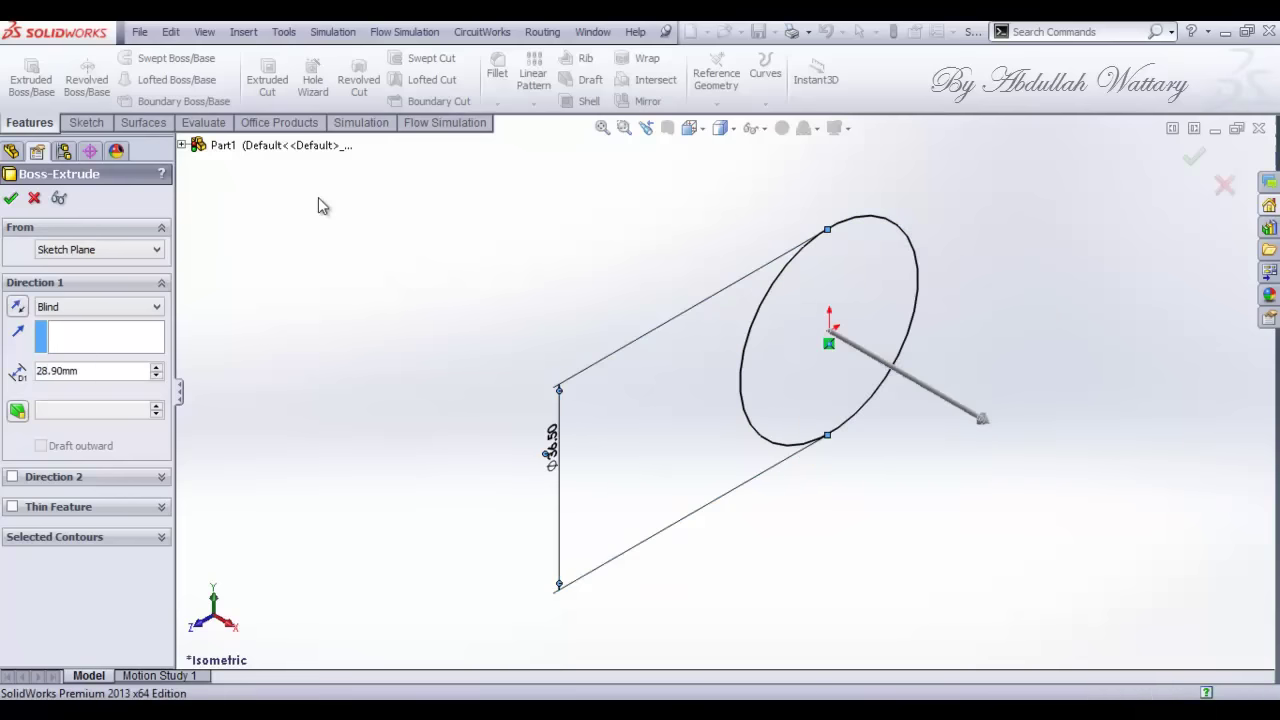
{"action": "left_click", "coordinate": [243, 31]}
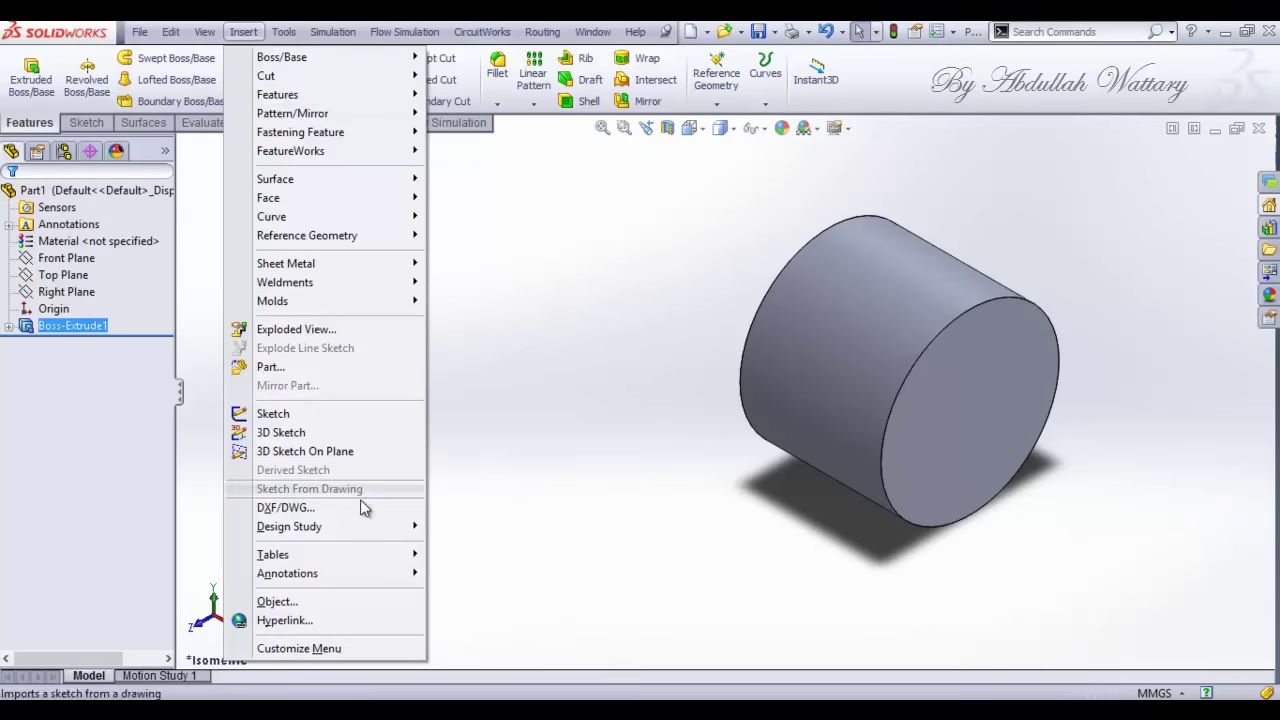
Step: Add a cosmetic thread to the cylinder's circular edge
{"action": "mouse_move", "coordinate": [287, 573]}
{"action": "left_click", "coordinate": [490, 521]}
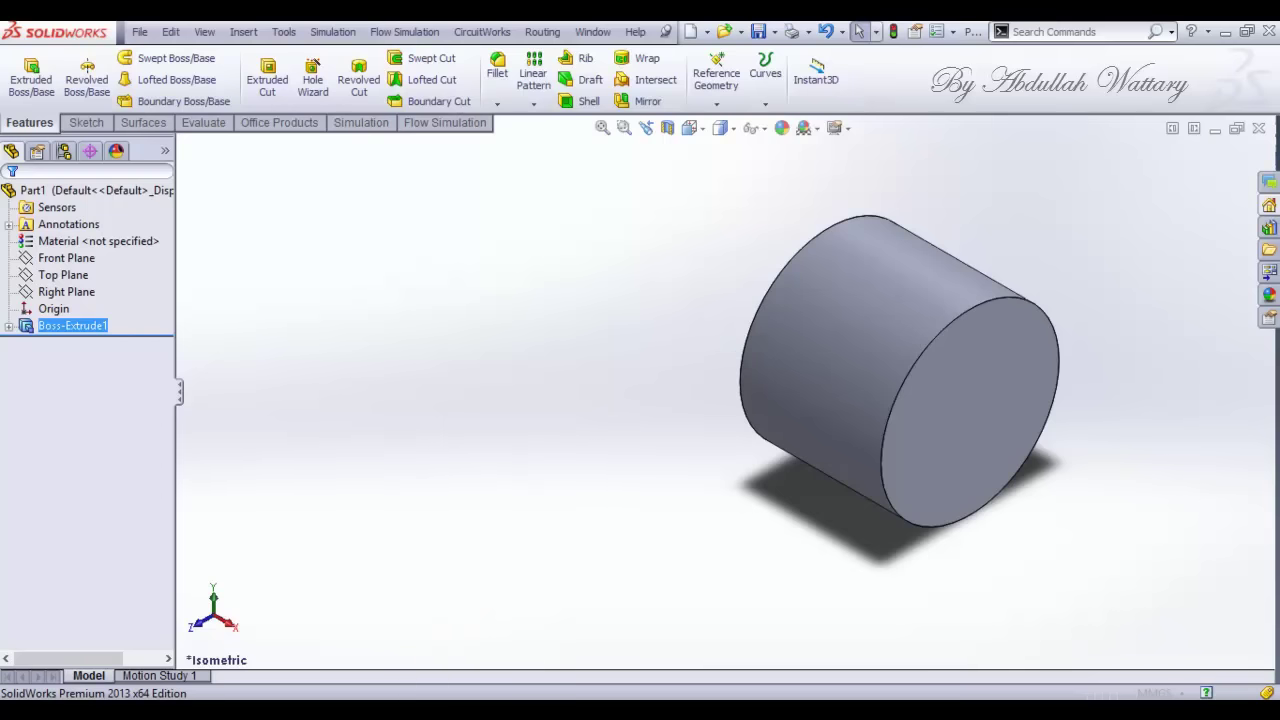
{"action": "left_click", "coordinate": [750, 345]}
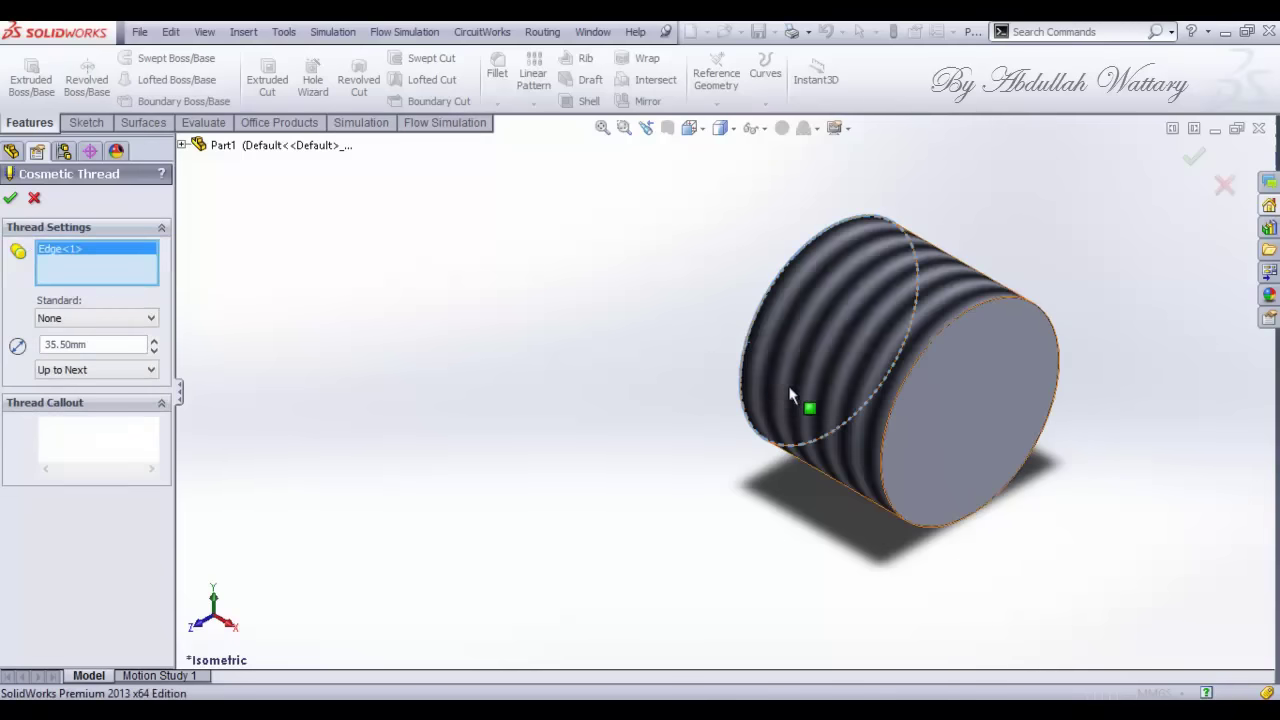
{"action": "key", "text": "Return"}
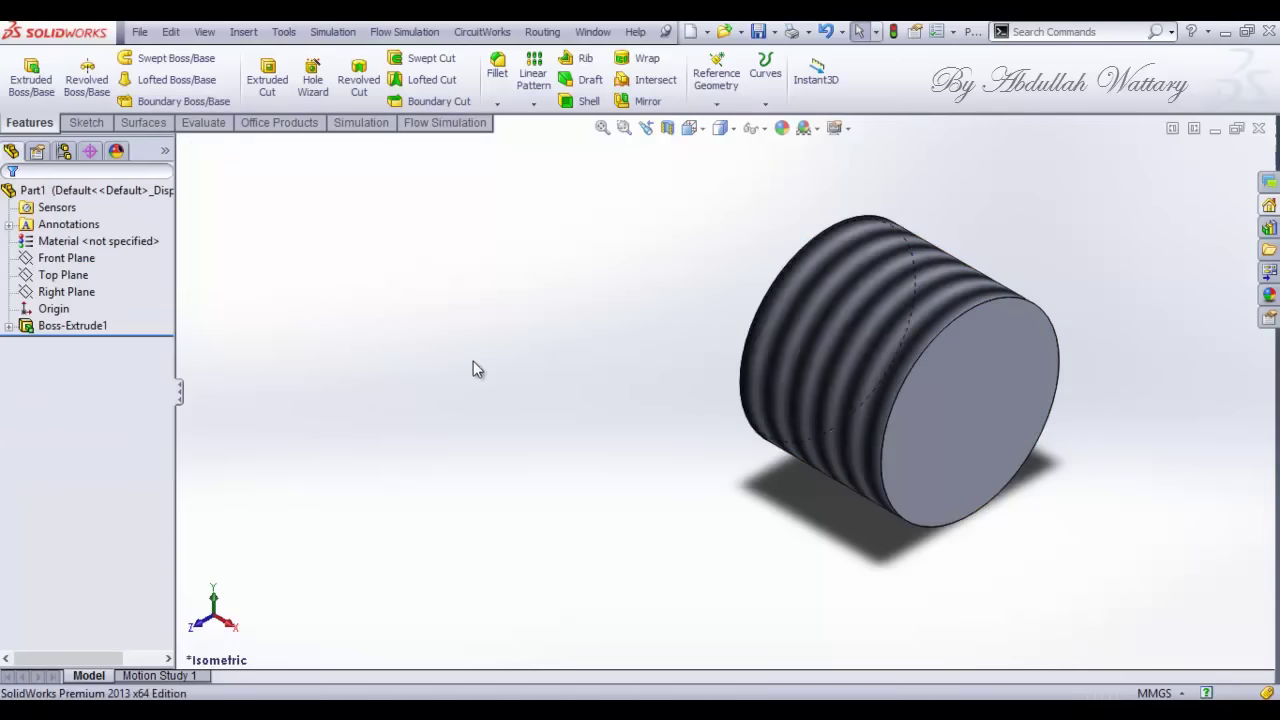
Step: Start a sketch on the cylinder's end face and view it normal to the face
{"action": "scroll", "coordinate": [657, 448], "scroll_direction": "up", "scroll_amount": 3}
{"action": "left_click", "coordinate": [869, 414]}
{"action": "left_click", "coordinate": [940, 346]}
{"action": "right_click", "coordinate": [86, 345]}
{"action": "left_click", "coordinate": [92, 320]}
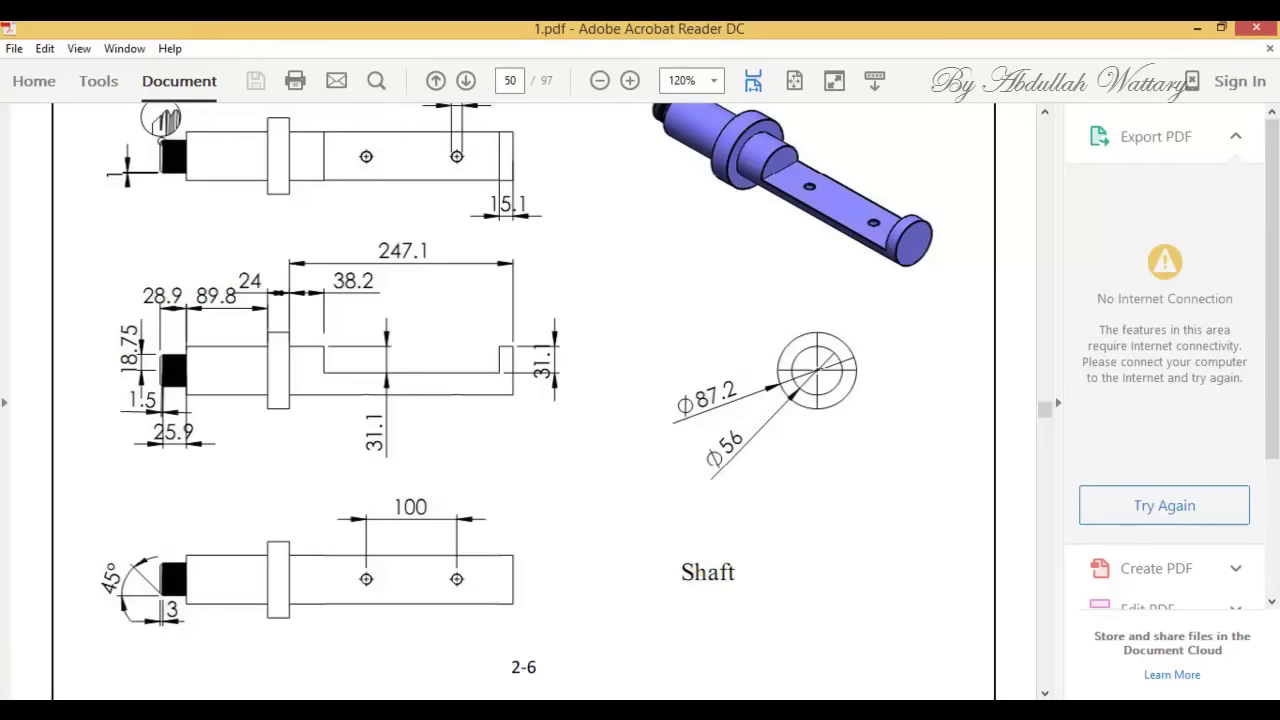
Step: Sketch a circle at the origin on the end face, dimensioned to Ø56 mm
{"action": "key", "text": "alt+Tab"}
{"action": "left_click", "coordinate": [86, 122]}
{"action": "left_click", "coordinate": [145, 57]}
{"action": "left_click", "coordinate": [724, 392]}
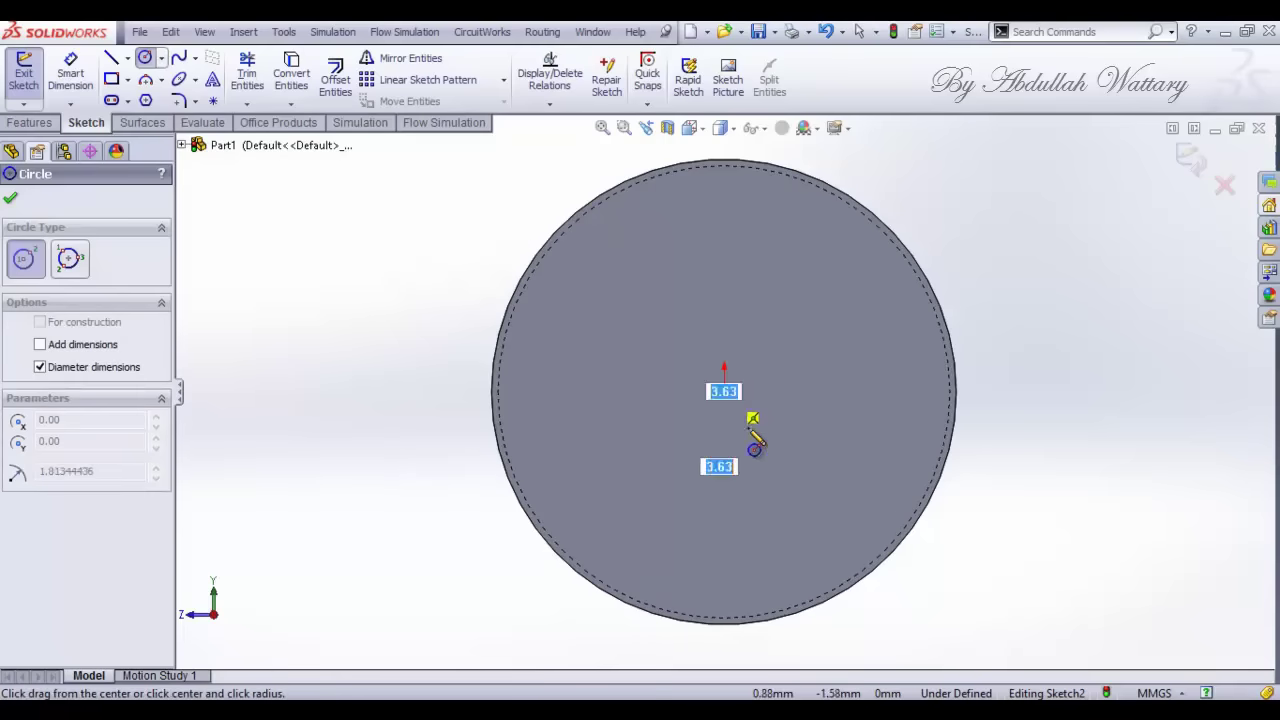
{"action": "left_click", "coordinate": [960, 563]}
{"action": "left_click", "coordinate": [72, 80]}
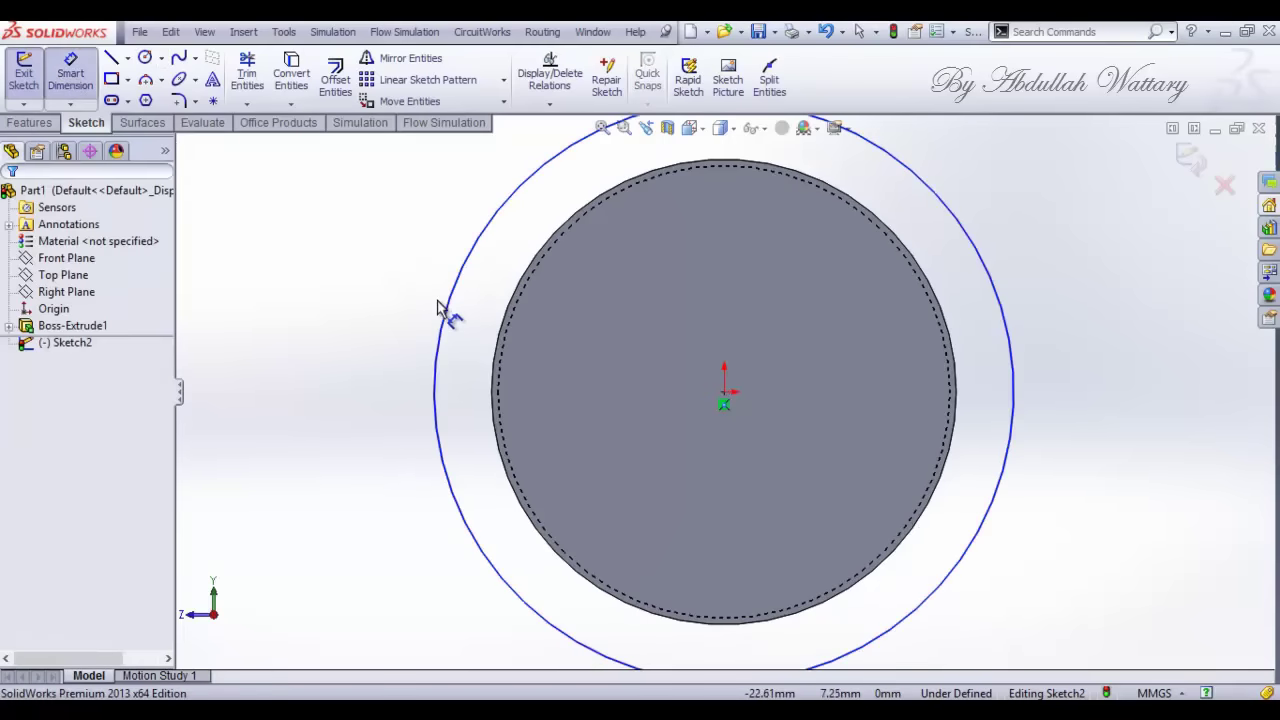
{"action": "left_click", "coordinate": [446, 318]}
{"action": "left_click", "coordinate": [366, 320]}
{"action": "type", "text": "56"}
{"action": "key", "text": "Return"}
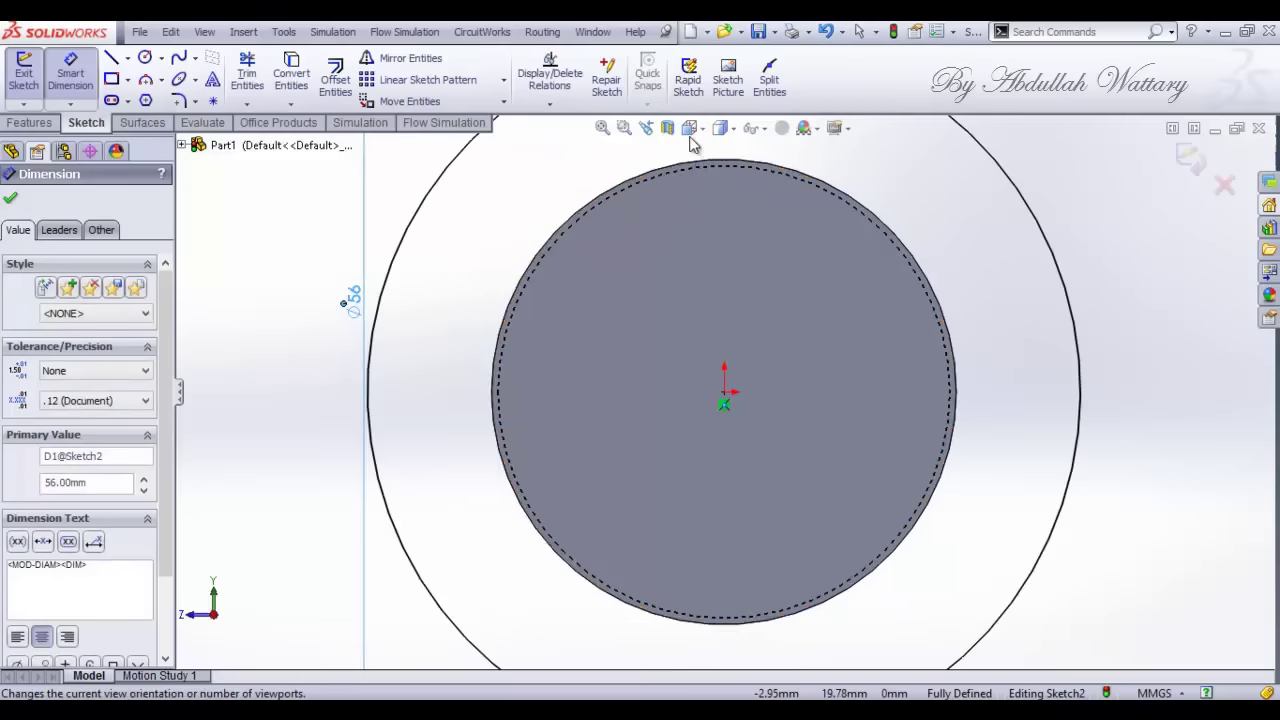
Step: Extrude the Ø56 mm circle 89.8 mm from the cylinder's end
{"action": "key", "text": "ctrl+7"}
{"action": "left_click", "coordinate": [690, 128]}
{"action": "left_click", "coordinate": [766, 194]}
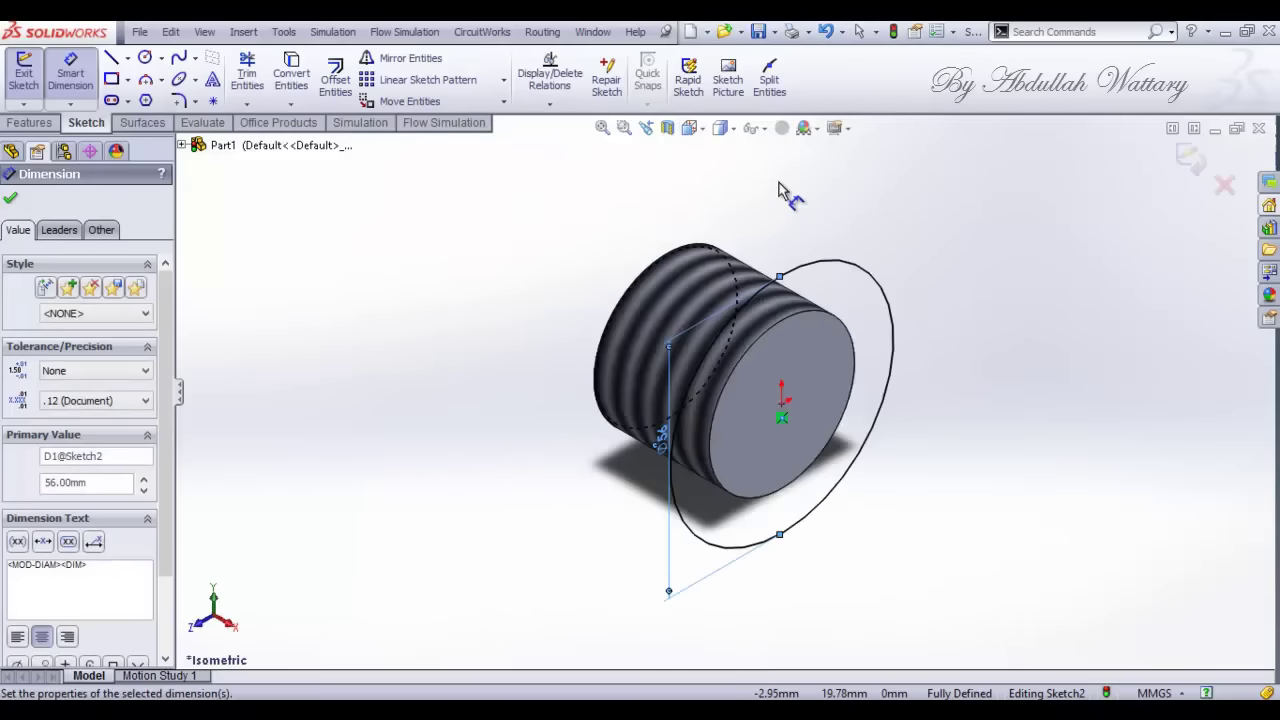
{"action": "key", "text": "alt+Tab"}
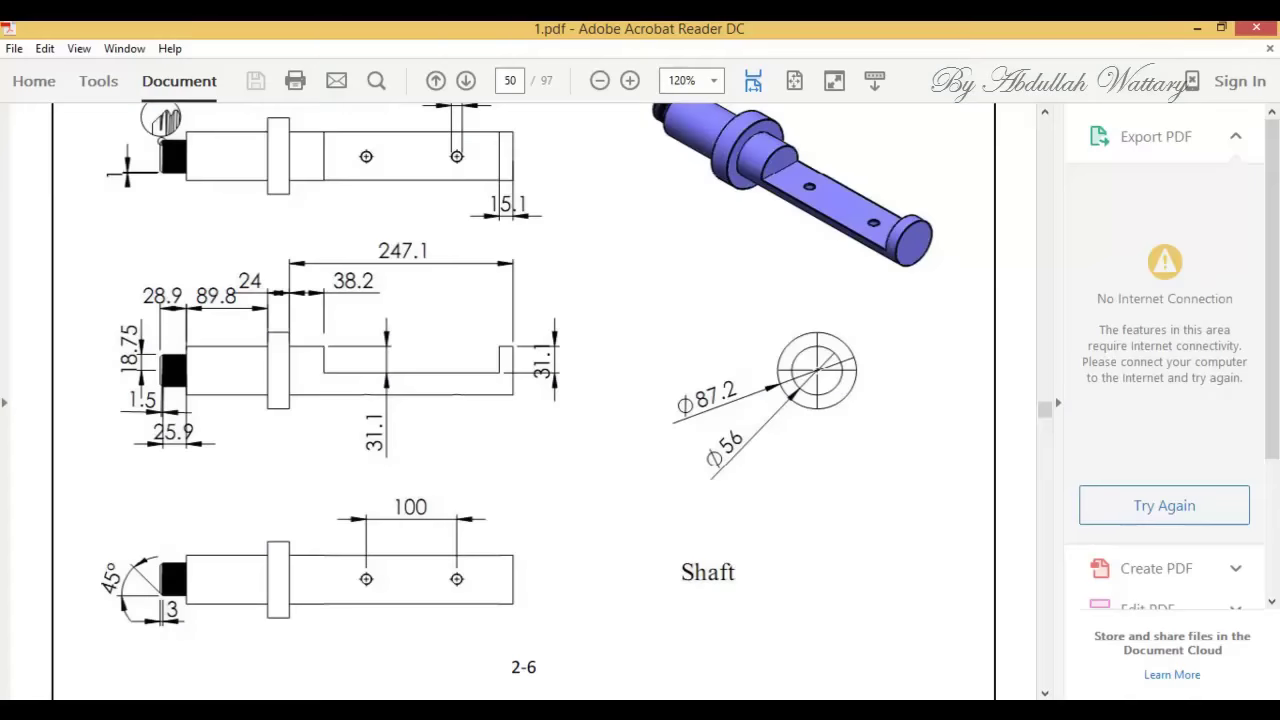
{"action": "key", "text": "alt+Tab"}
{"action": "left_click", "coordinate": [29, 122]}
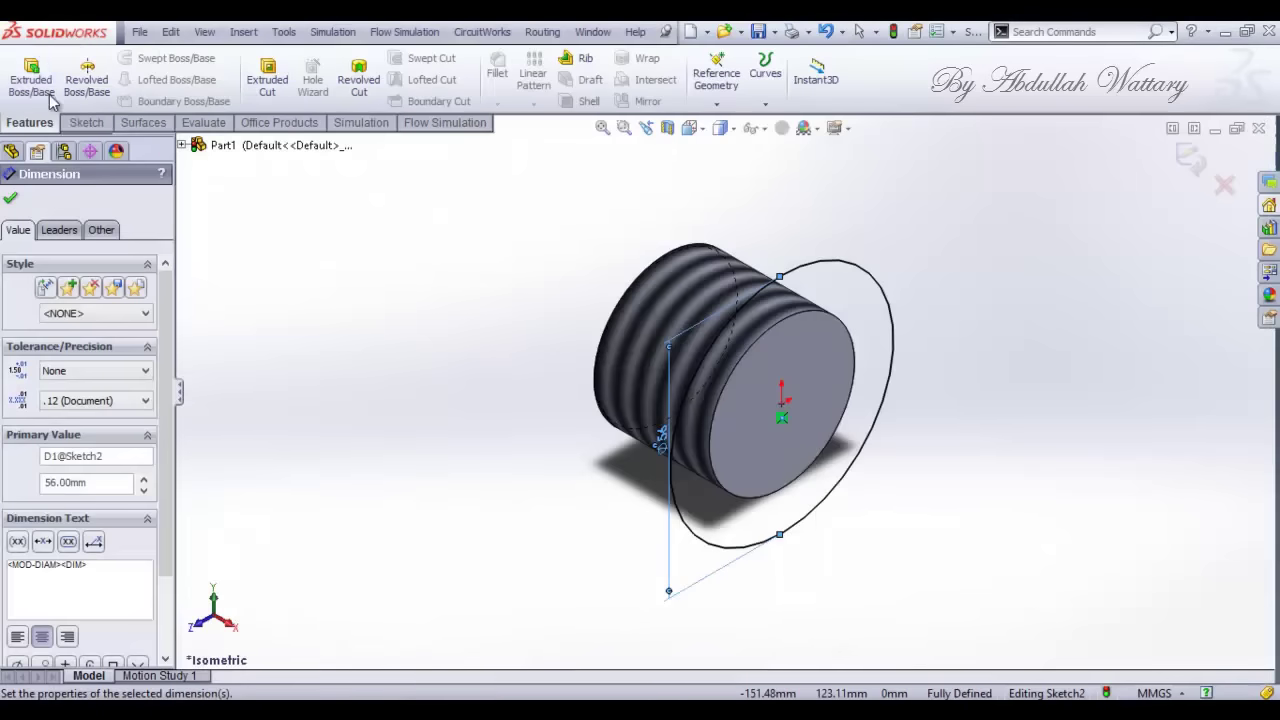
{"action": "left_click", "coordinate": [48, 78]}
{"action": "type", "text": "8"}
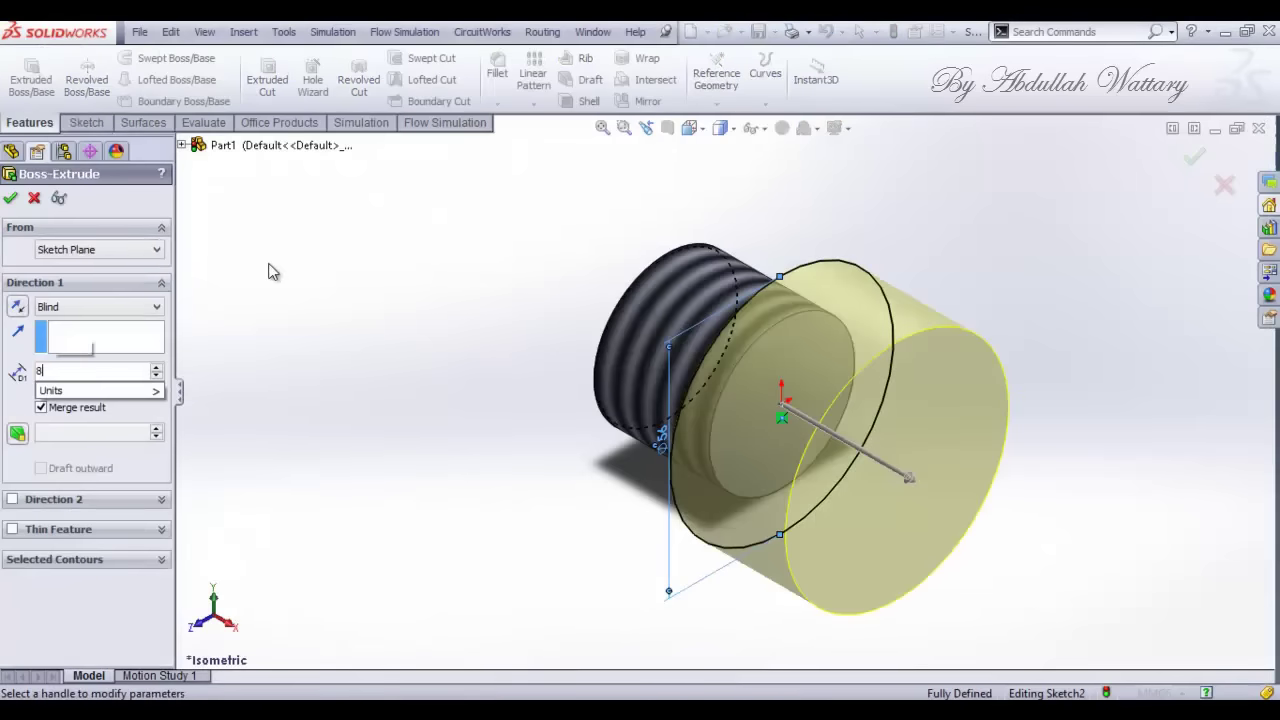
{"action": "type", "text": "9.8"}
{"action": "key", "text": "Return"}
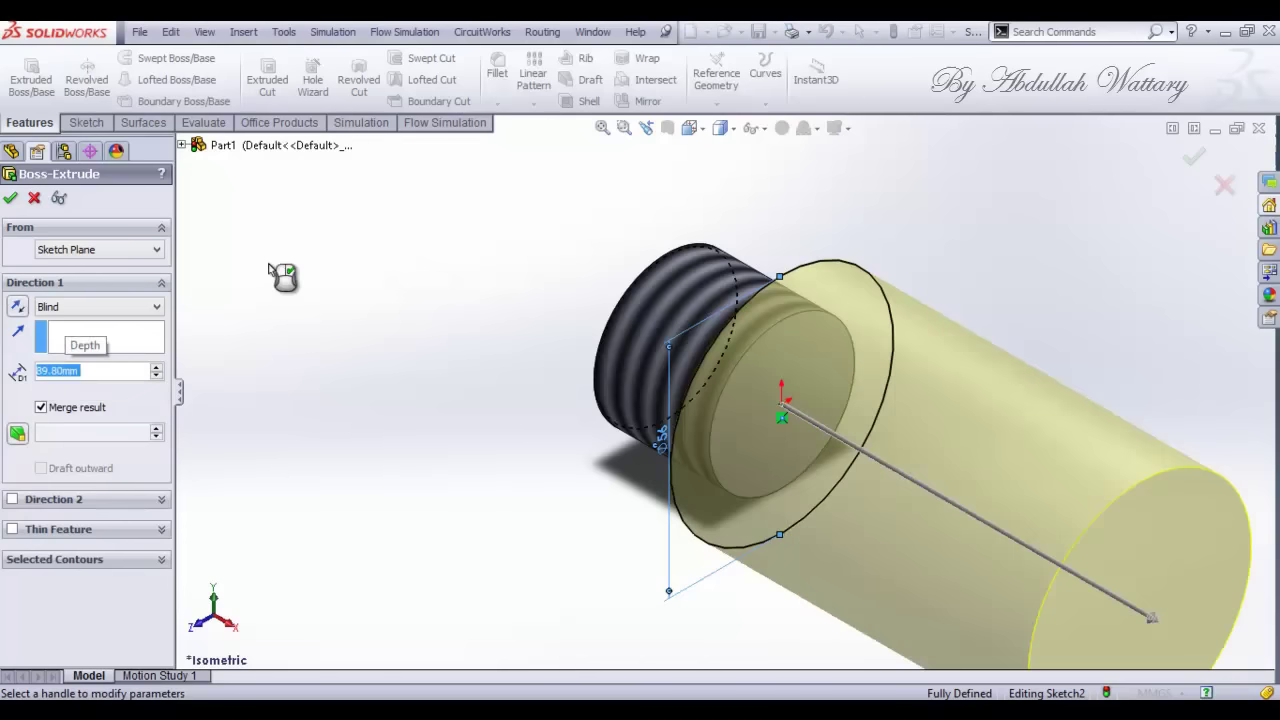
{"action": "key", "text": "Return"}
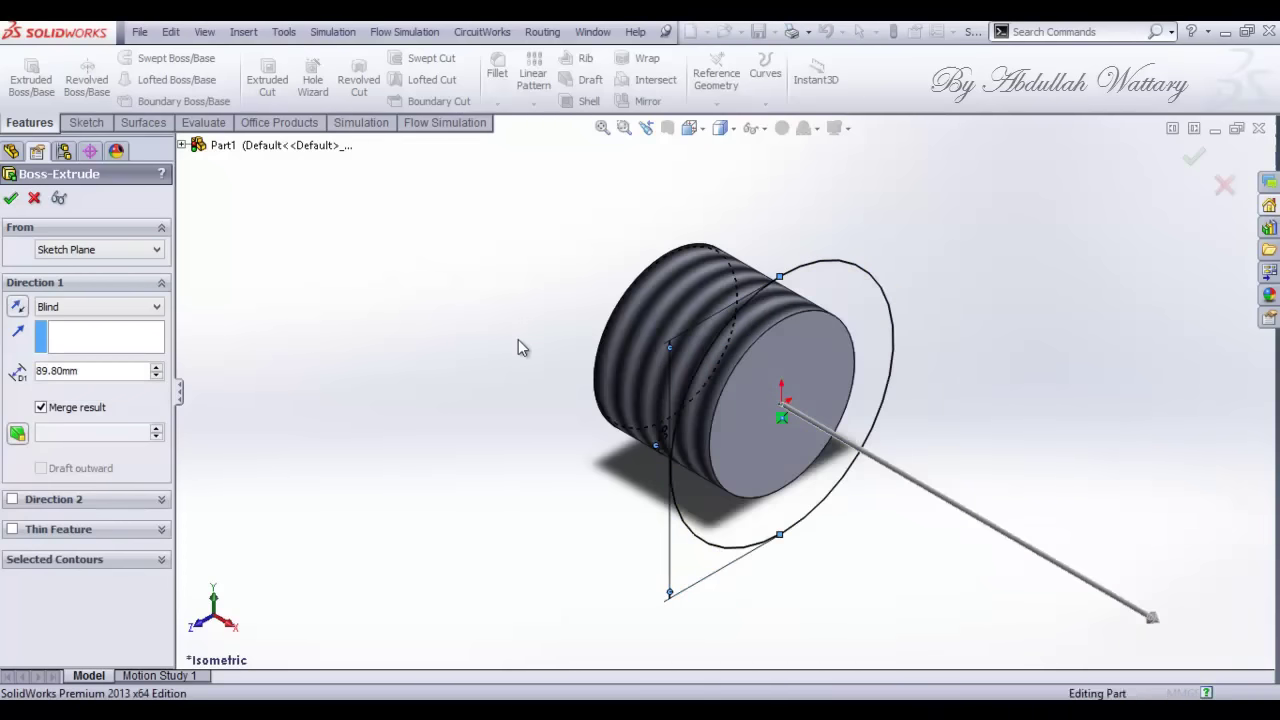
Step: Check the shaft drawing PDF, then select the new section's far end face
{"action": "key", "text": "alt+Tab"}
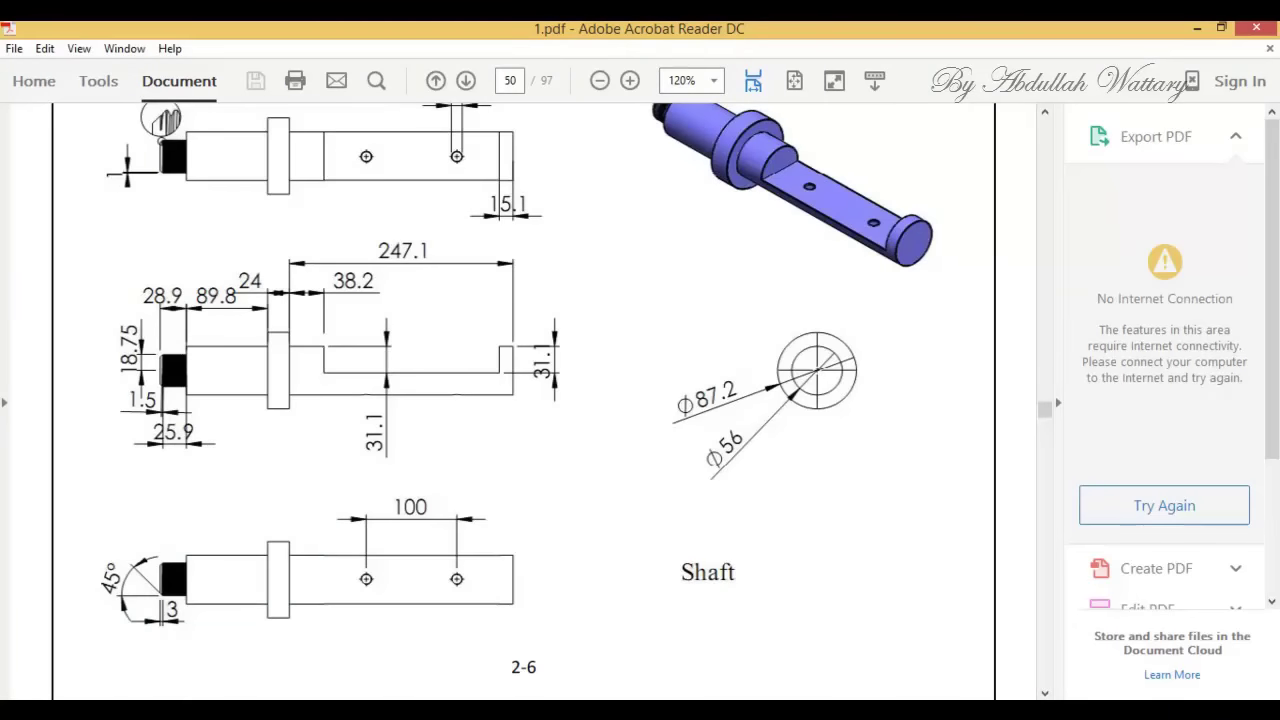
{"action": "key", "text": "alt+Tab"}
{"action": "scroll", "coordinate": [811, 517], "scroll_direction": "up", "scroll_amount": 3}
{"action": "left_click", "coordinate": [900, 476]}
Step: Start a sketch on the end face, viewed normal, with a circle at the origin
{"action": "left_click", "coordinate": [946, 413]}
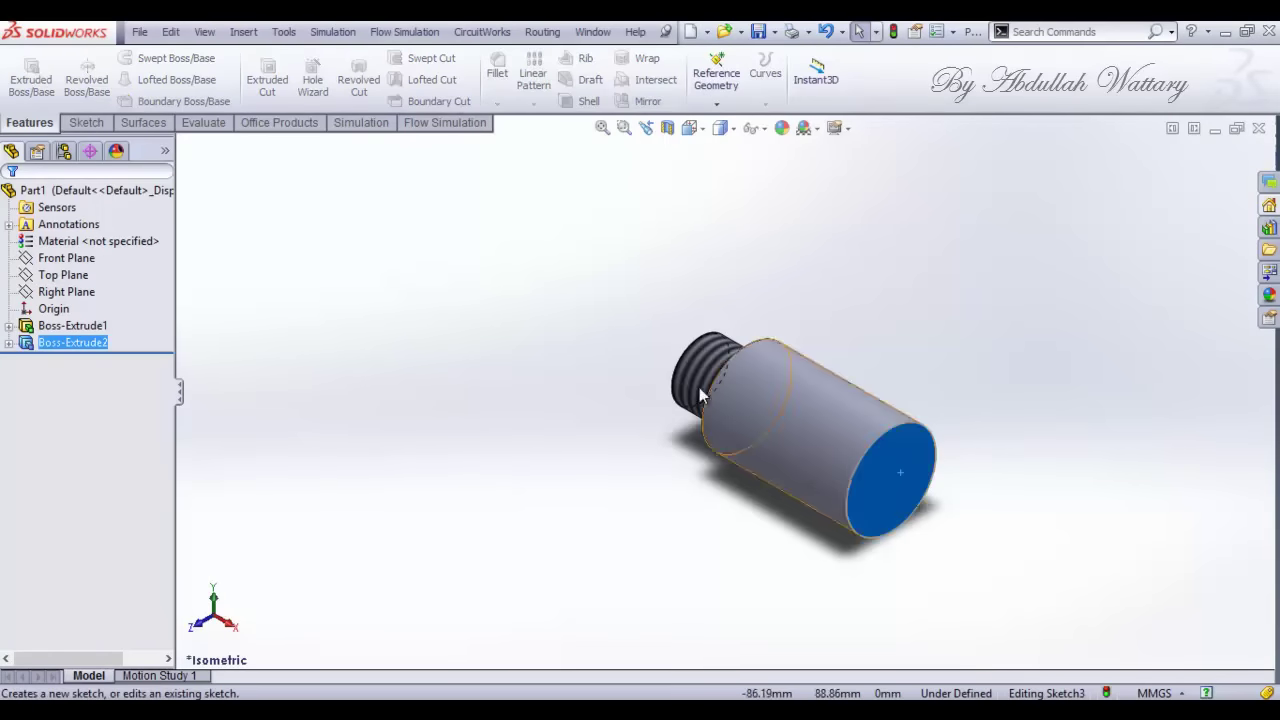
{"action": "left_click", "coordinate": [105, 330]}
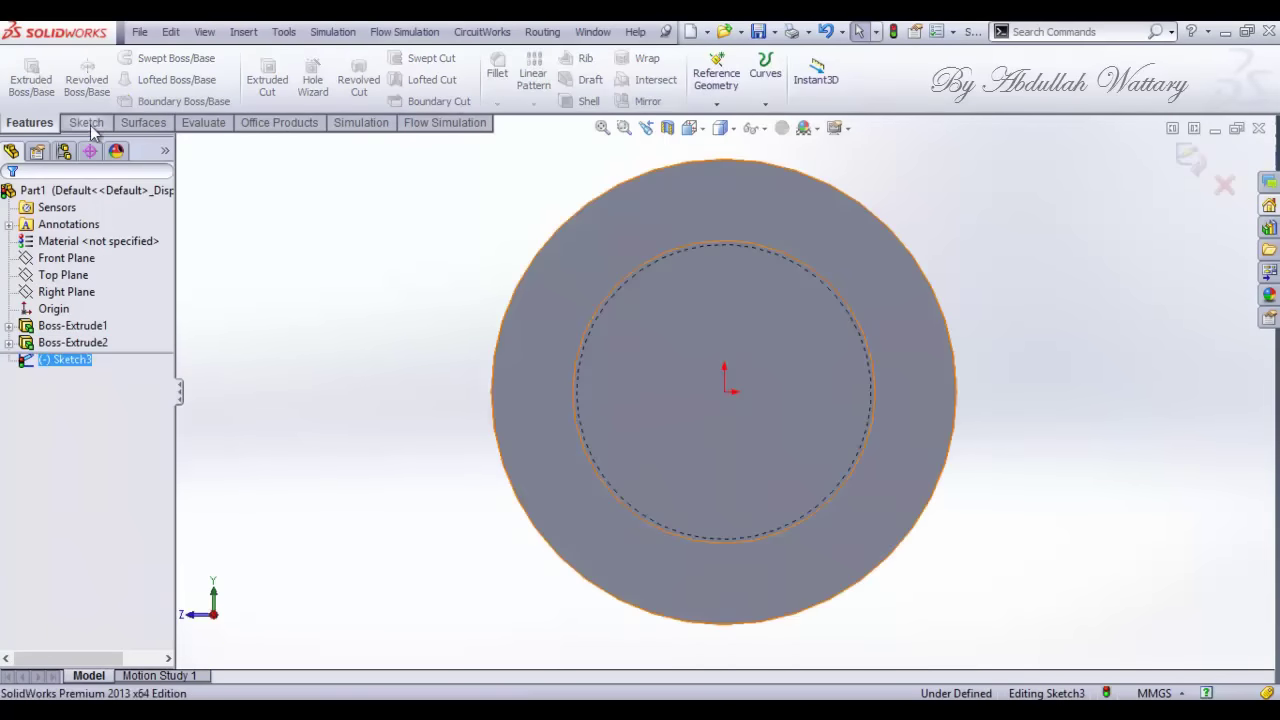
{"action": "left_click", "coordinate": [88, 123]}
{"action": "left_click", "coordinate": [145, 59]}
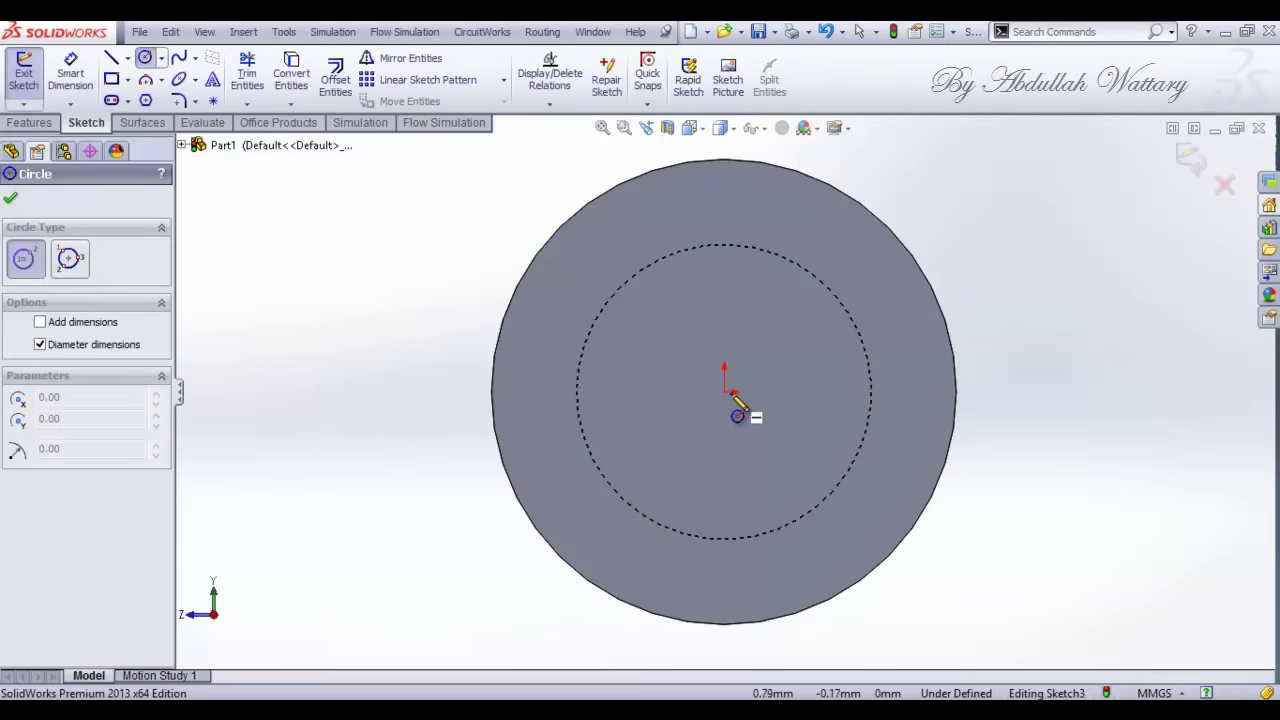
{"action": "left_click", "coordinate": [724, 392]}
{"action": "left_click", "coordinate": [952, 578]}
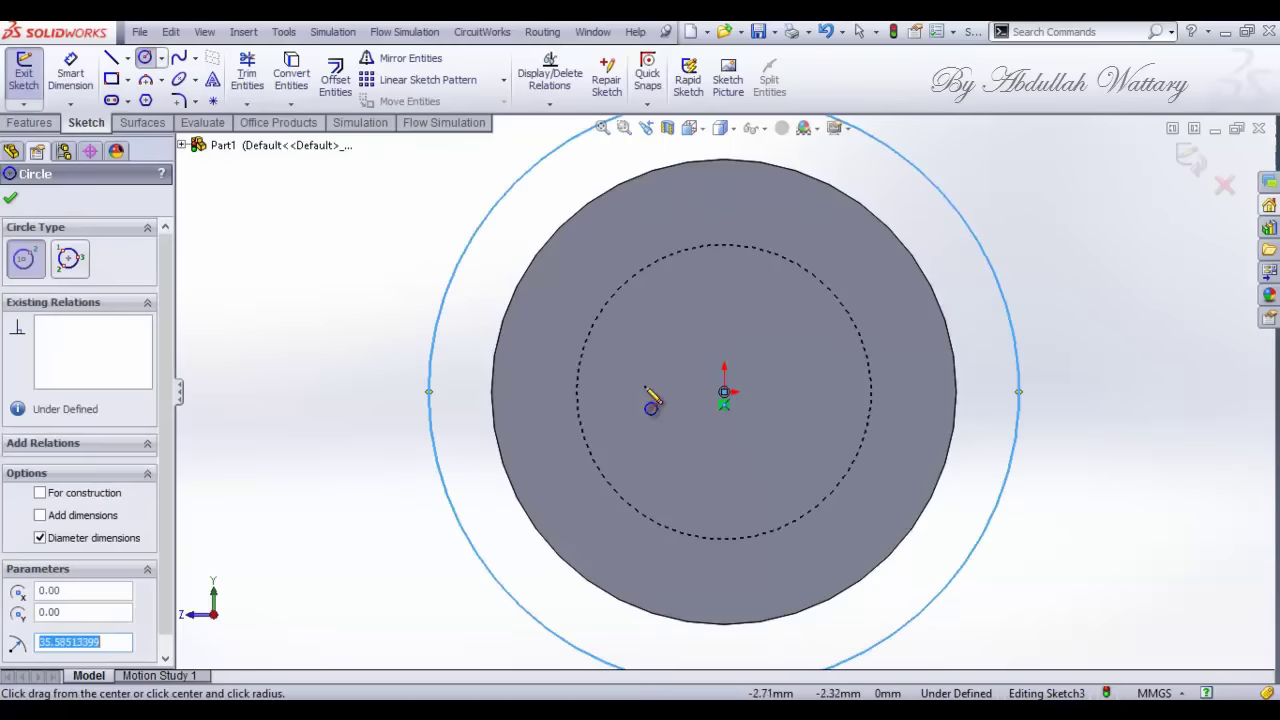
Step: Dimension the circle to Ø87.20 mm and return to the isometric view
{"action": "left_click", "coordinate": [88, 78]}
{"action": "left_click", "coordinate": [433, 316]}
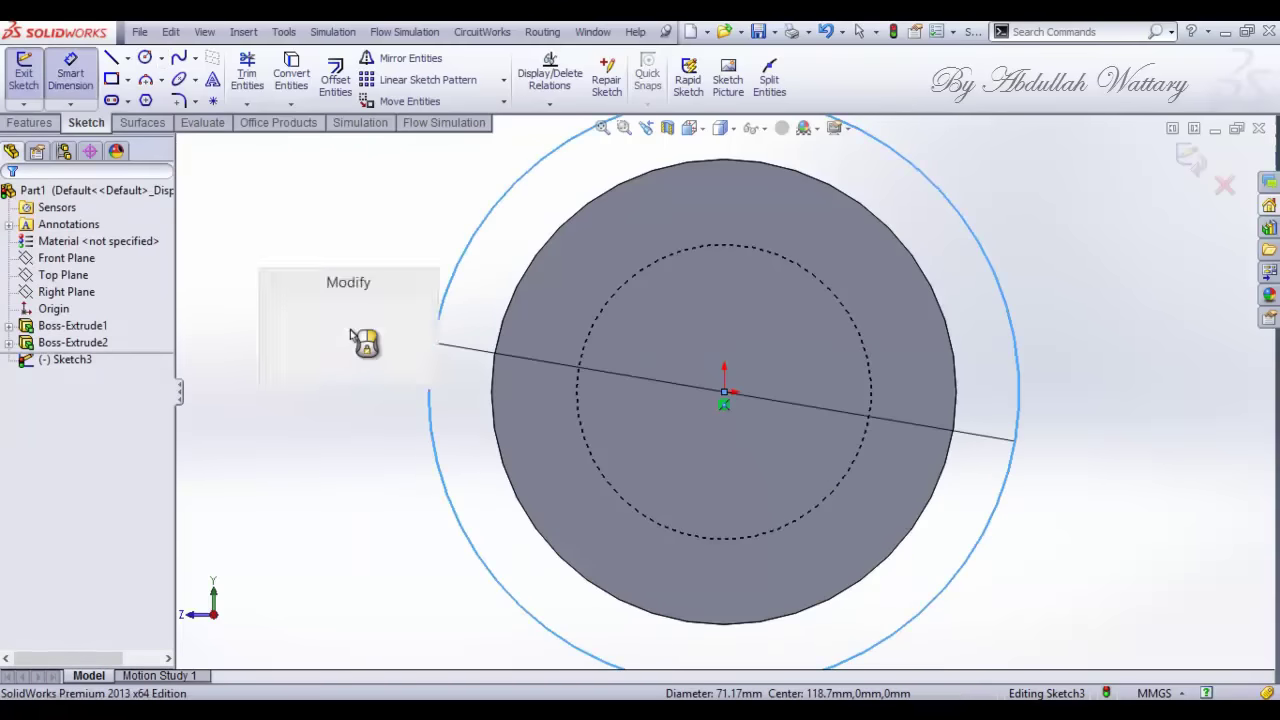
{"action": "left_click", "coordinate": [363, 342]}
{"action": "type", "text": "87.3"}
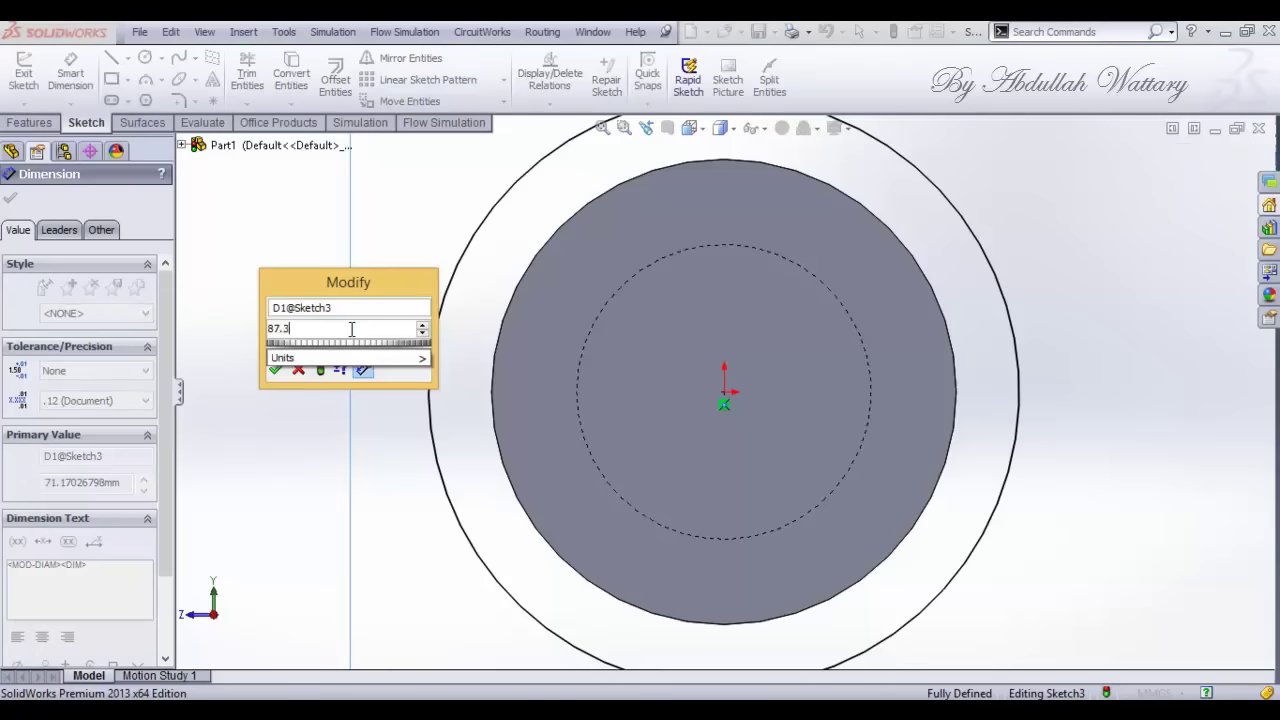
{"action": "key", "text": "Return"}
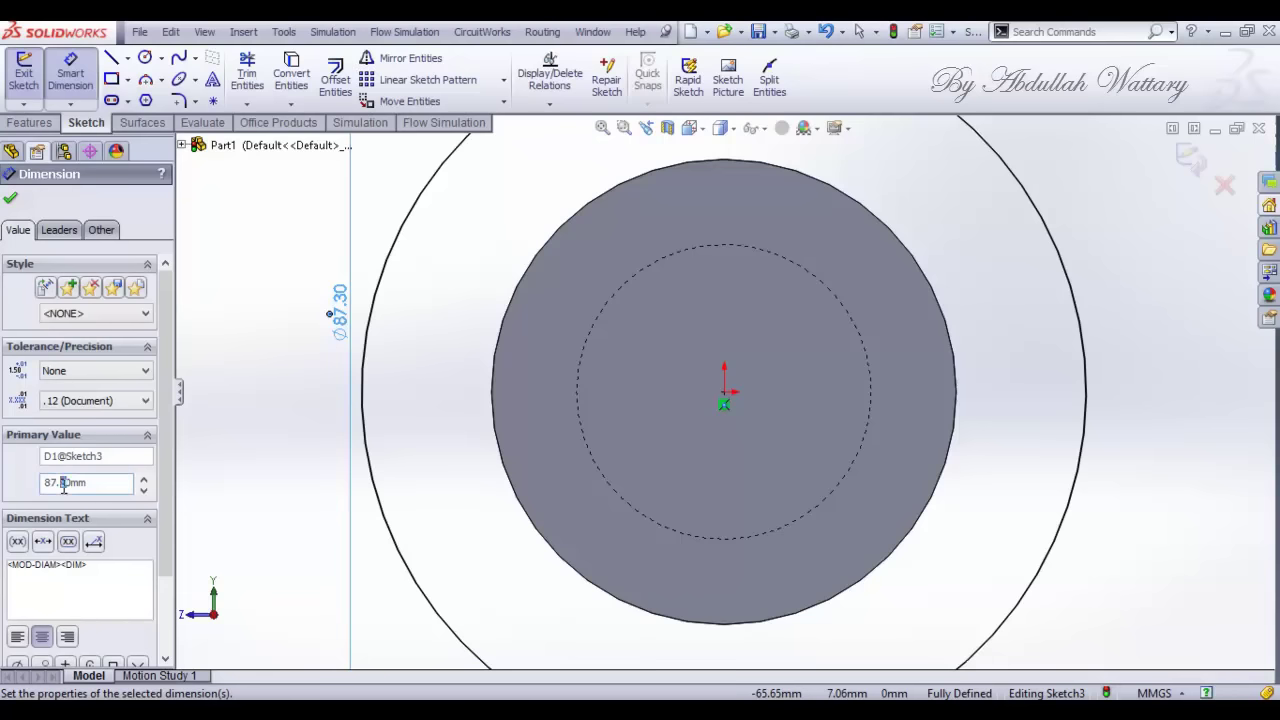
{"action": "key", "text": "Return"}
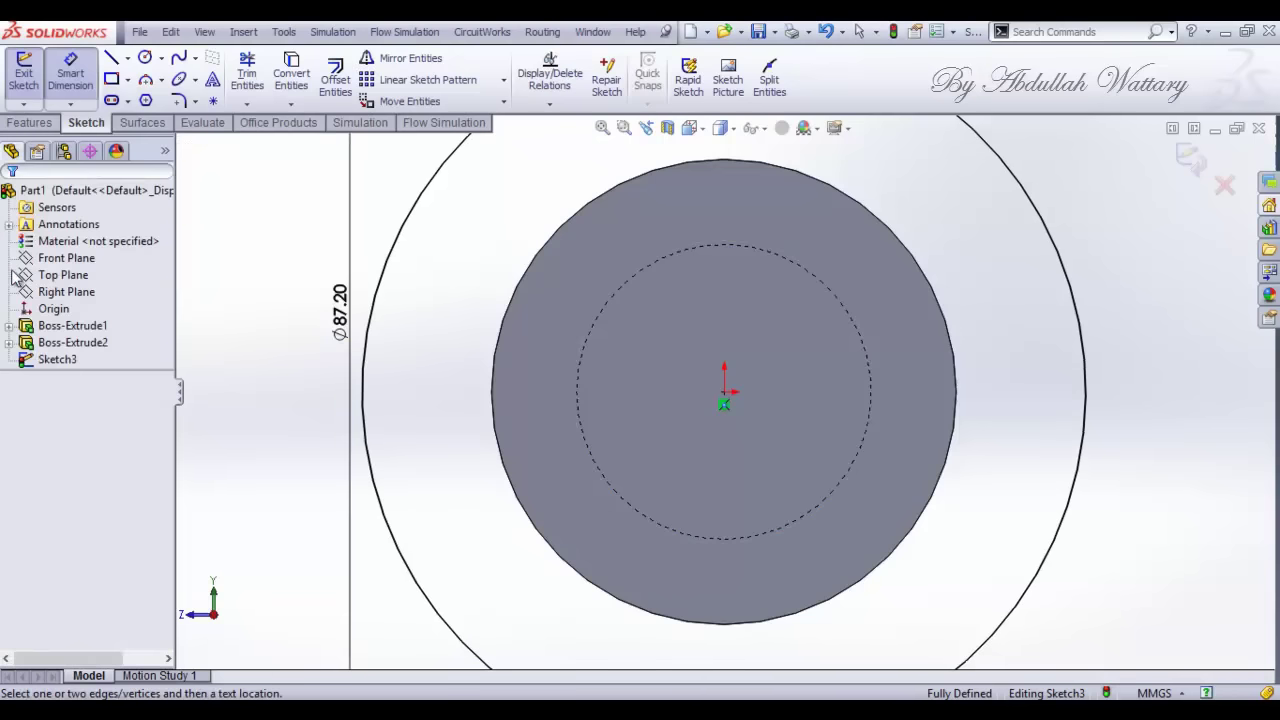
{"action": "key", "text": "ctrl+7"}
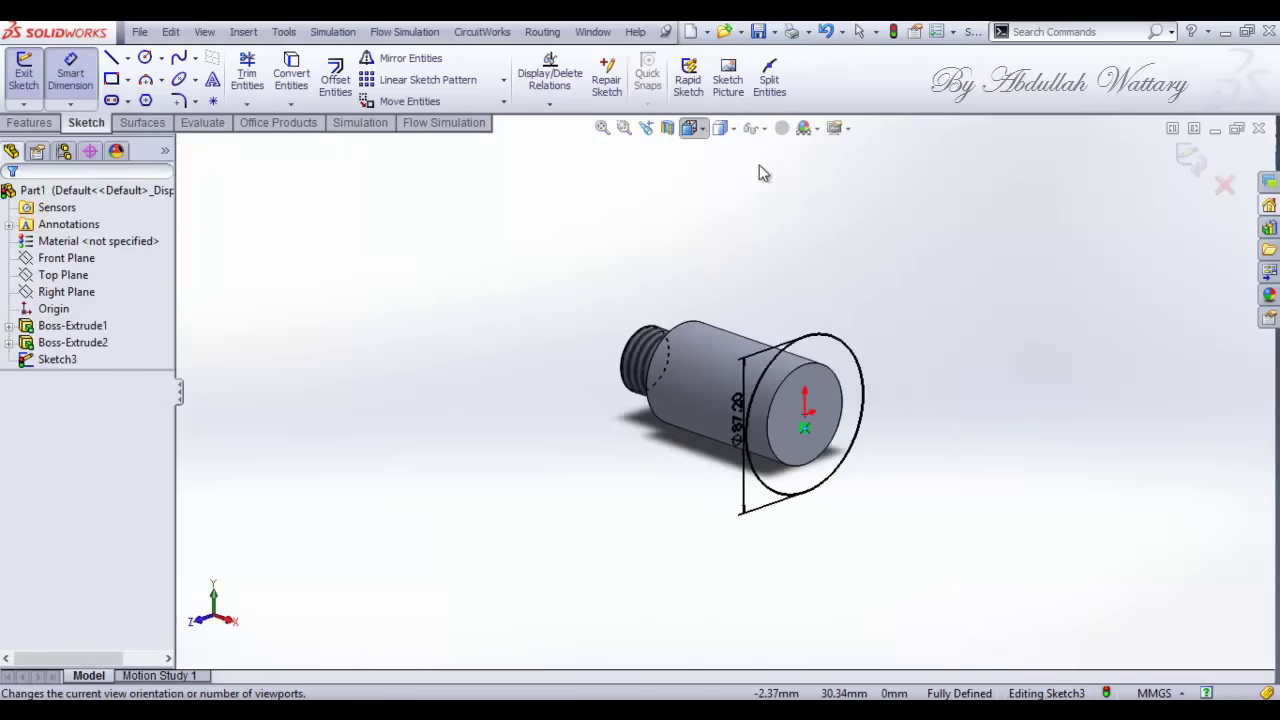
{"action": "key", "text": "space"}
{"action": "left_click", "coordinate": [785, 176]}
{"action": "key", "text": "alt+Tab"}
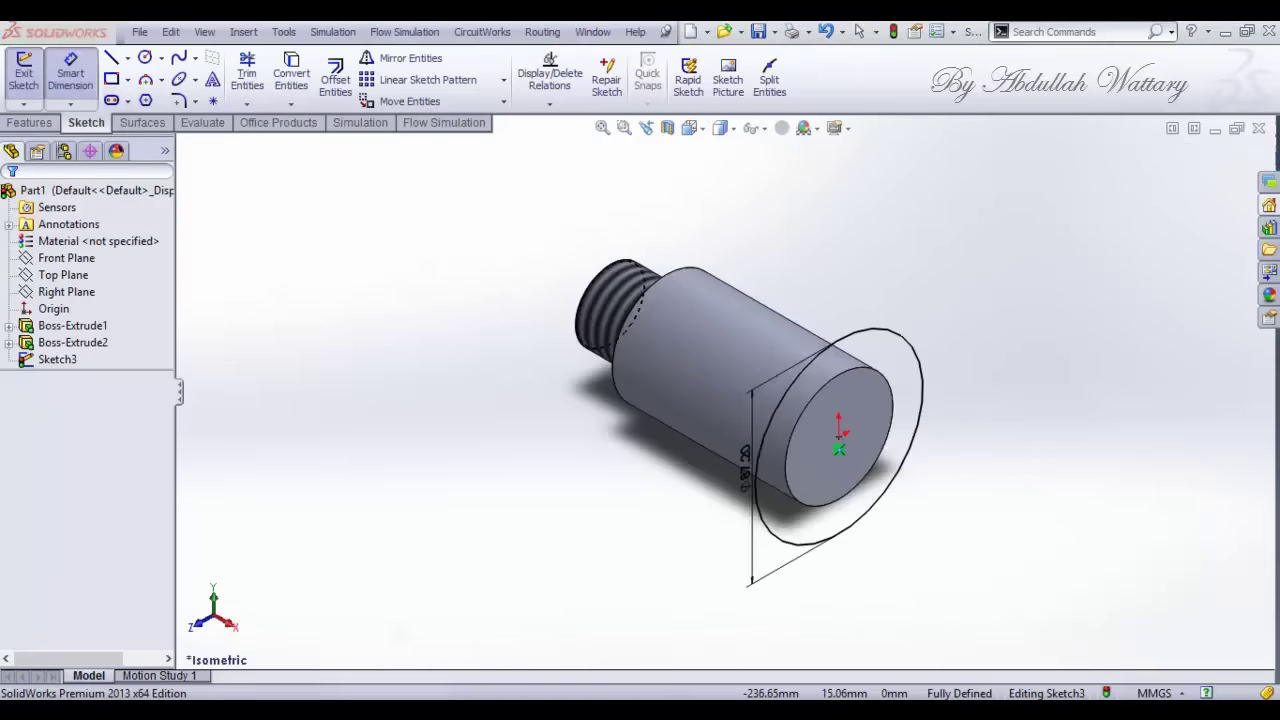
{"action": "key", "text": "alt+Tab"}
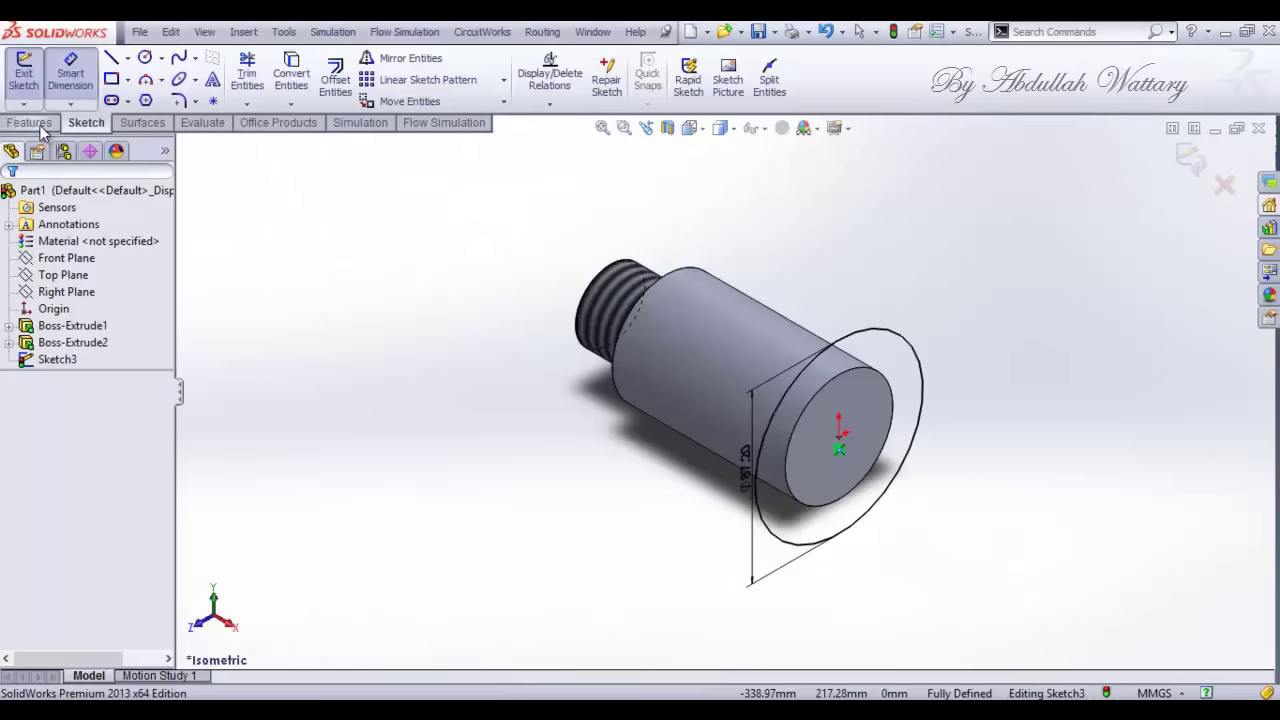
Step: Extrude the Ø87.20 circle 24 mm into a collar and start a sketch on its end face
{"action": "left_click", "coordinate": [33, 122]}
{"action": "left_click", "coordinate": [31, 75]}
{"action": "type", "text": "24"}
{"action": "key", "text": "Return"}
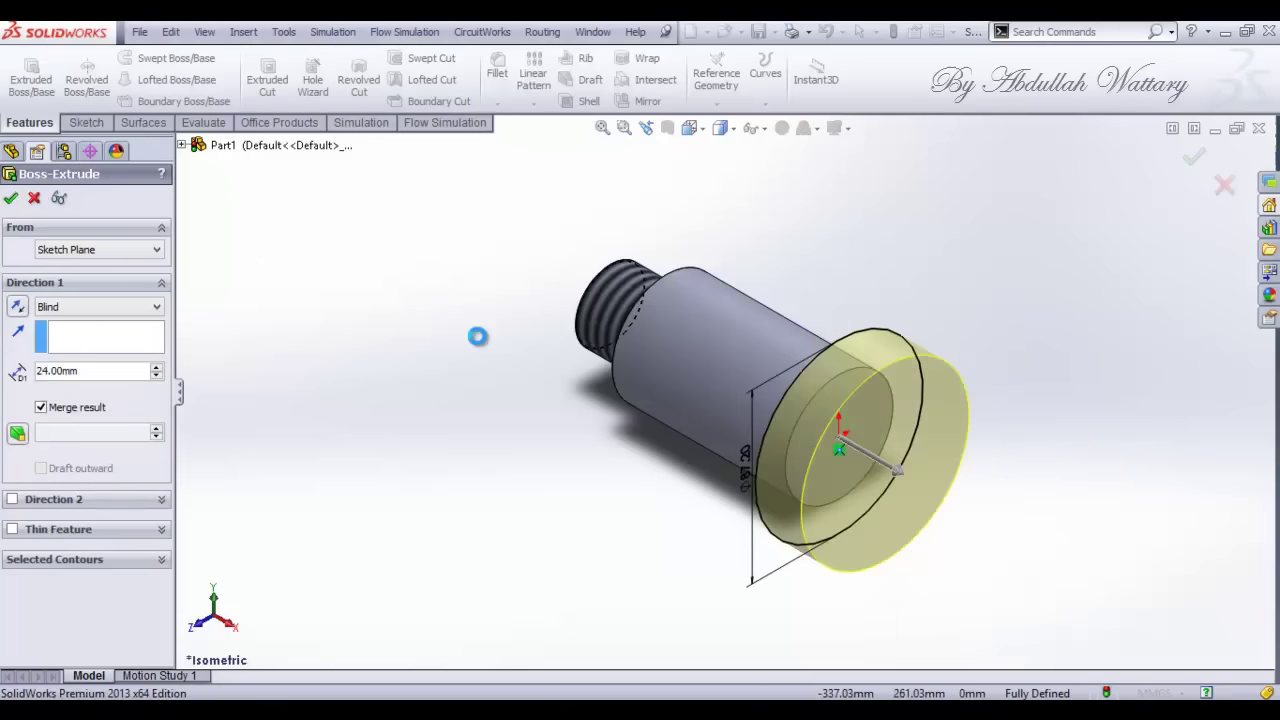
{"action": "key", "text": "alt+Tab"}
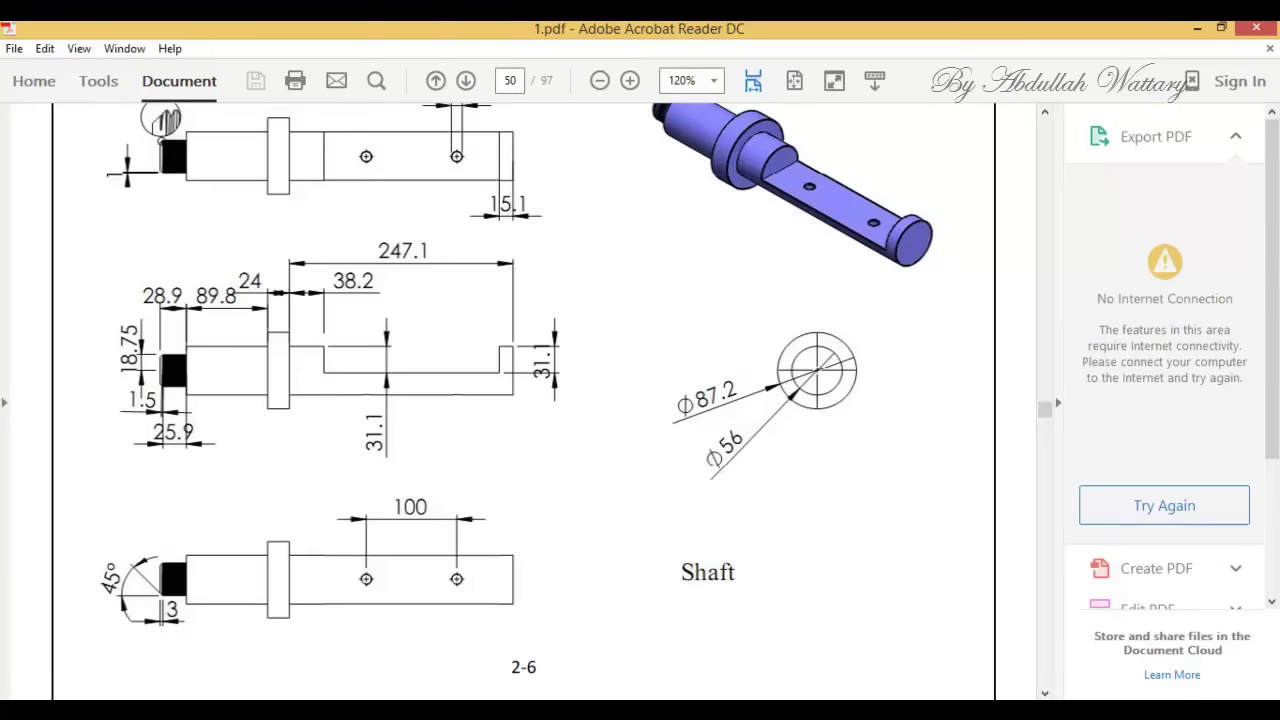
{"action": "key", "text": "alt+Tab"}
{"action": "left_click", "coordinate": [840, 474]}
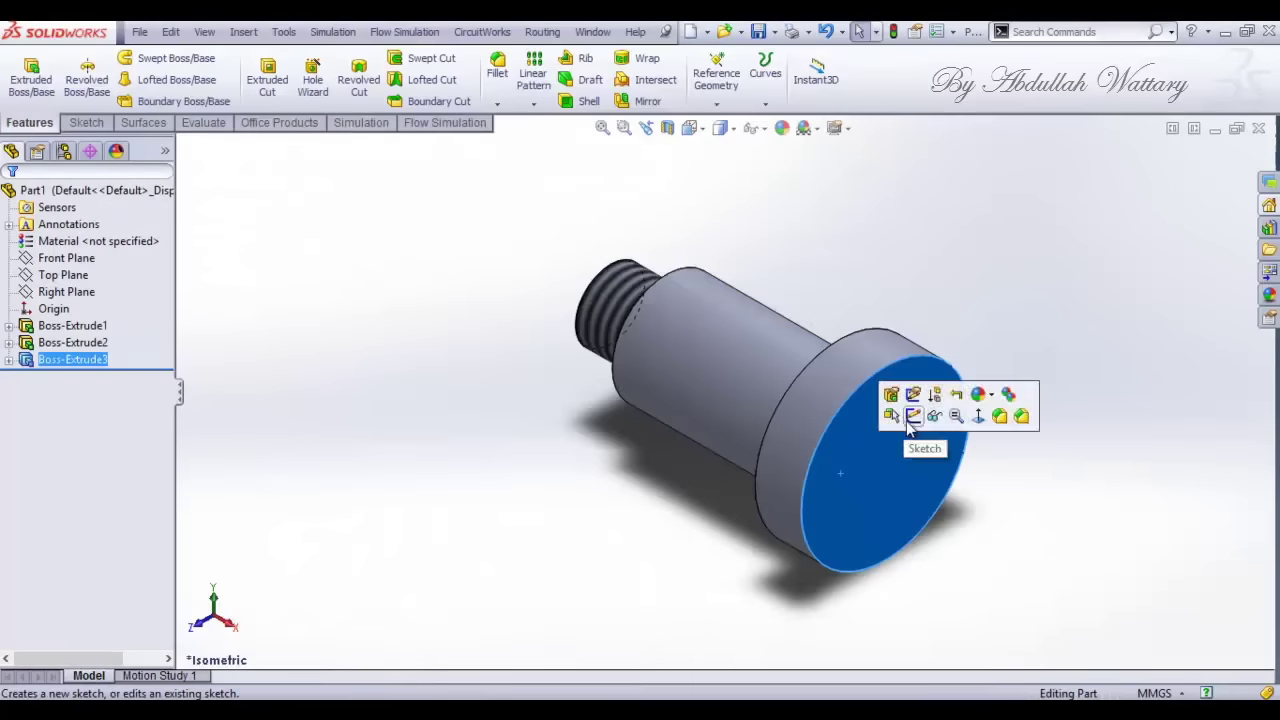
{"action": "left_click", "coordinate": [902, 423]}
Step: Draw a circle centred on the origin of the collar's end face, viewed normal to it
{"action": "right_click", "coordinate": [65, 376]}
{"action": "left_click", "coordinate": [114, 352]}
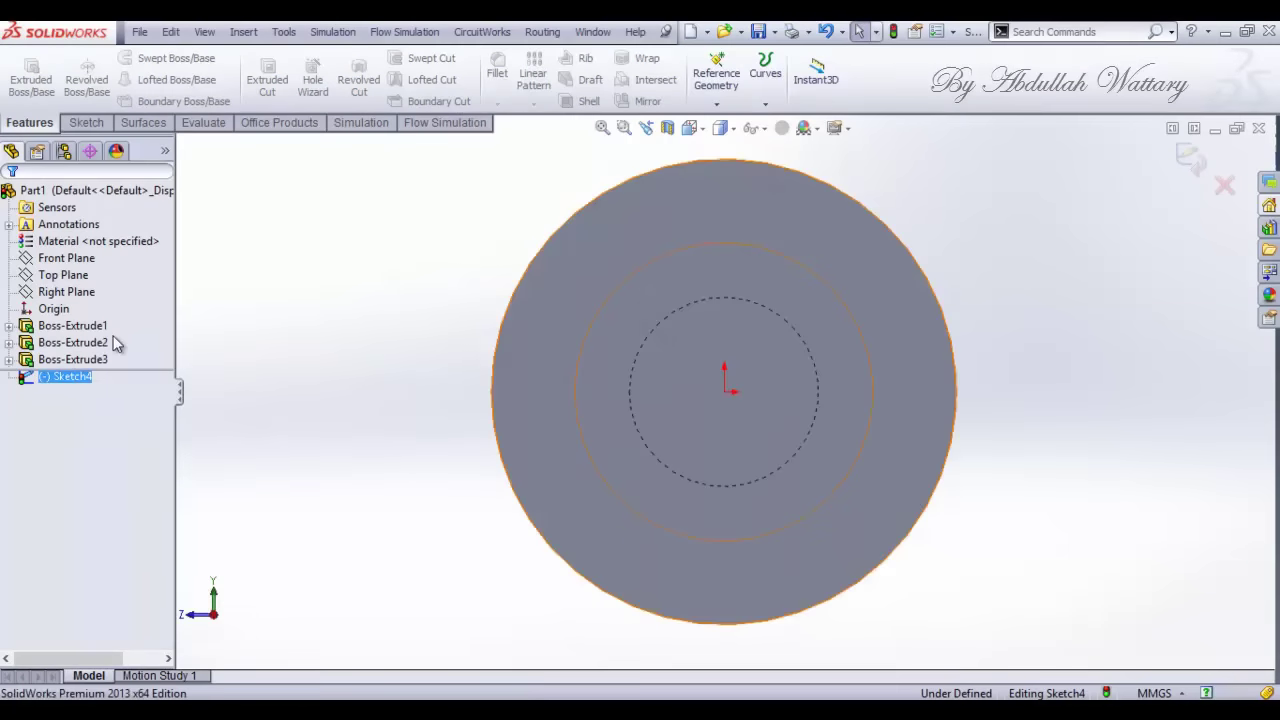
{"action": "left_click", "coordinate": [86, 122]}
{"action": "left_click", "coordinate": [145, 57]}
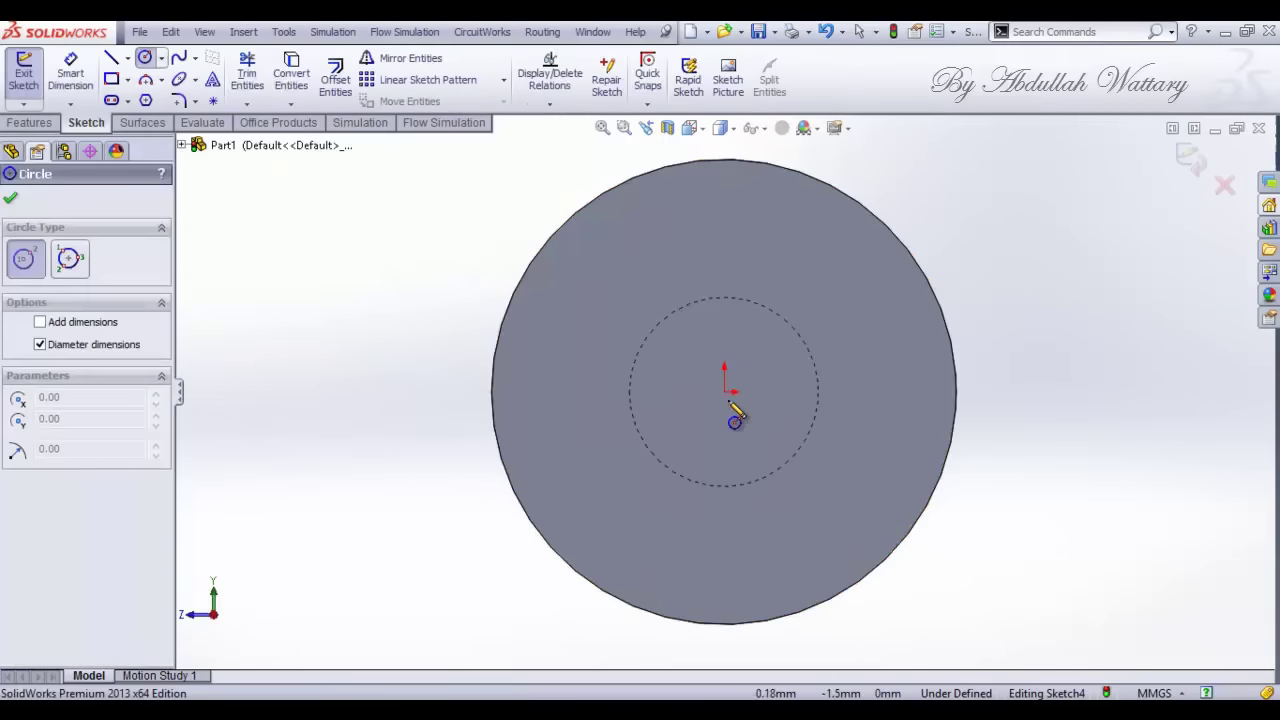
{"action": "left_click", "coordinate": [725, 392]}
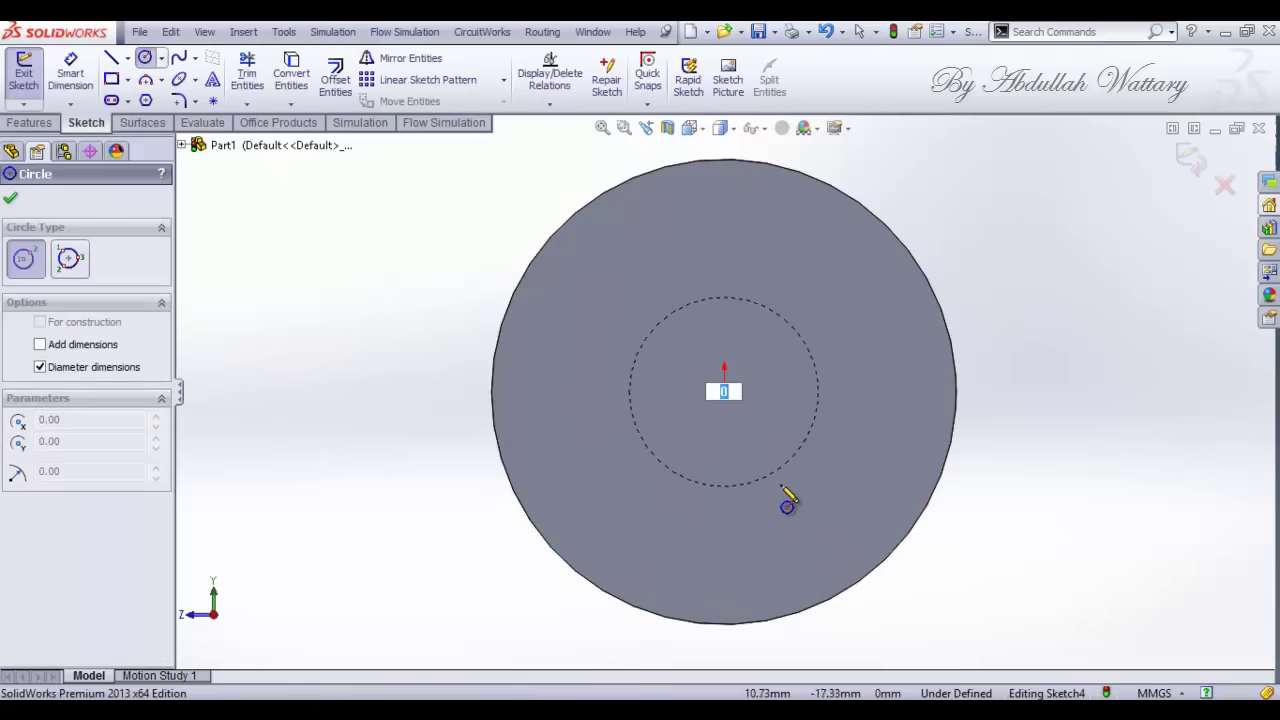
{"action": "key", "text": "Escape"}
{"action": "key", "text": "Return"}
{"action": "left_click_drag", "start_coordinate": [725, 392], "coordinate": [791, 510]}
Step: Dimension the circle to Ø56 mm and switch to the isometric view
{"action": "left_click", "coordinate": [70, 74]}
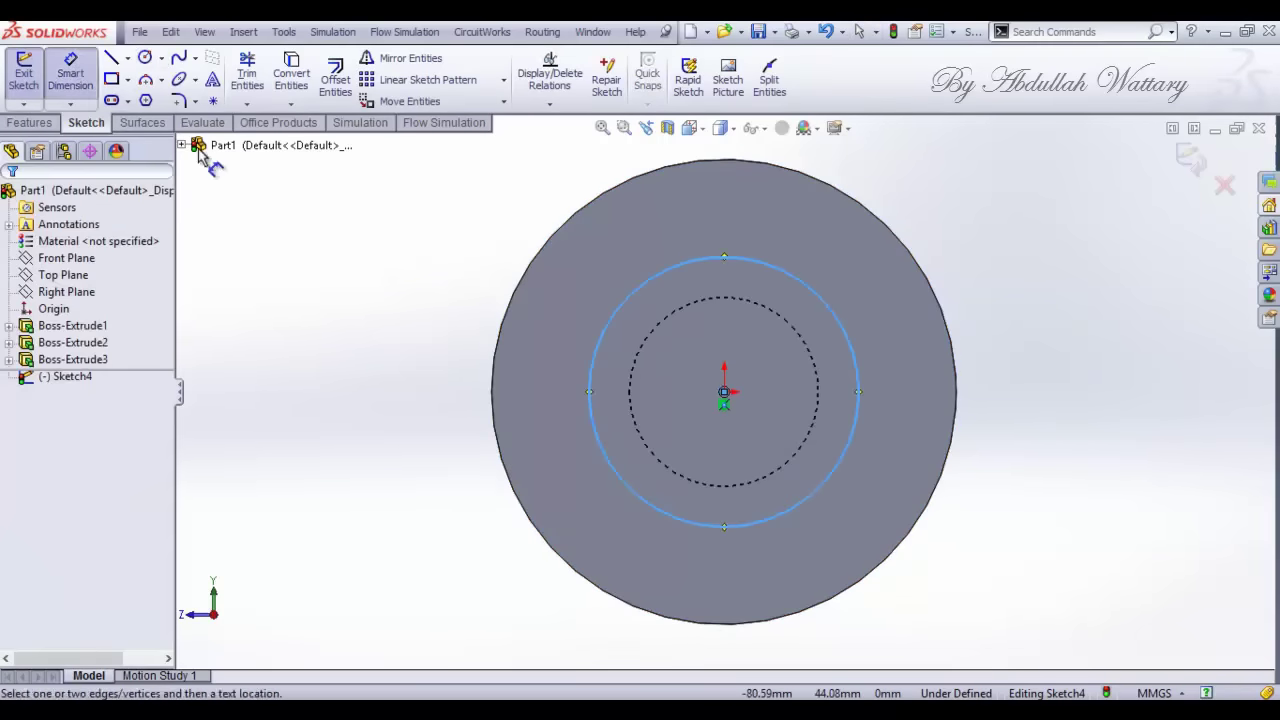
{"action": "left_click", "coordinate": [627, 295]}
{"action": "left_click", "coordinate": [476, 318]}
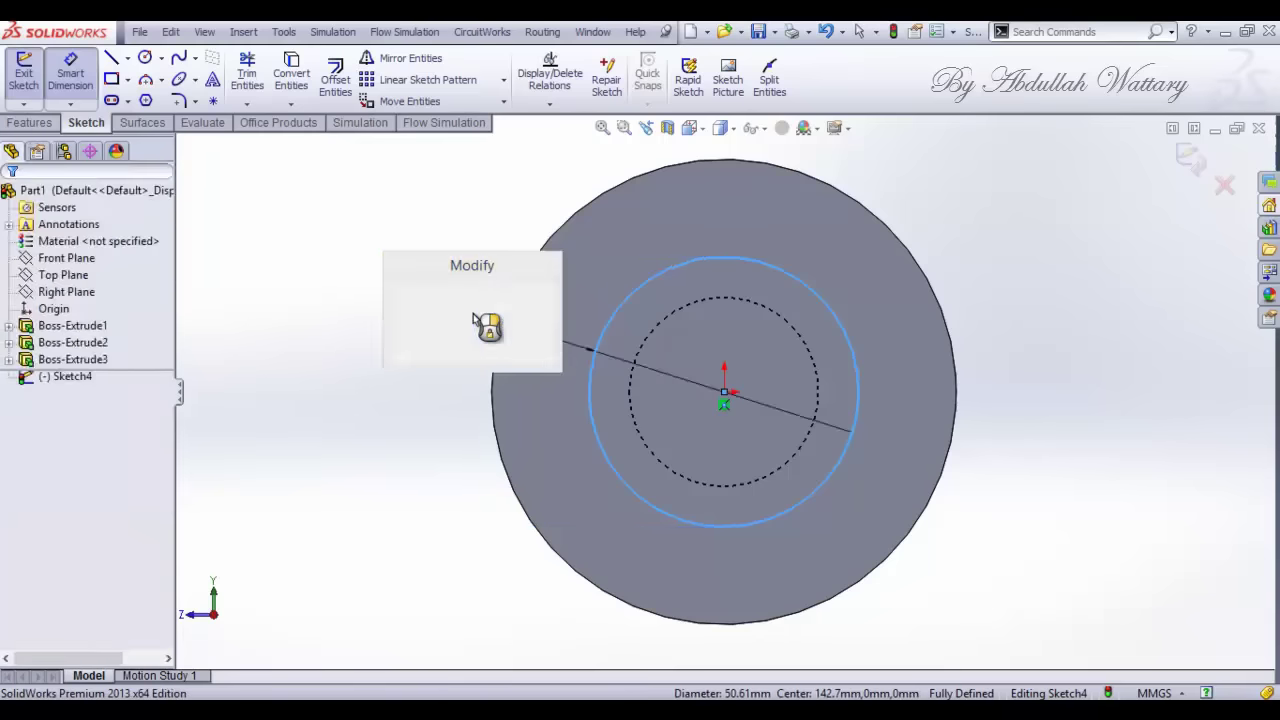
{"action": "type", "text": "56"}
{"action": "key", "text": "Return"}
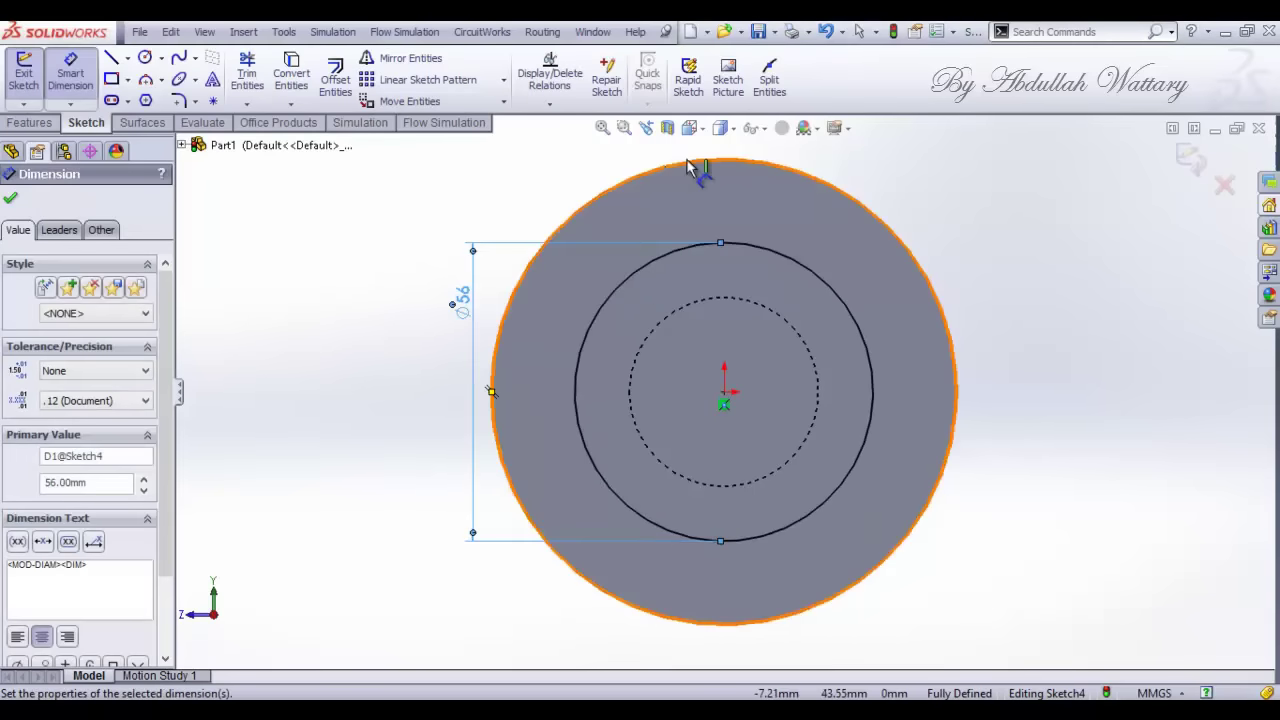
{"action": "left_click", "coordinate": [690, 128]}
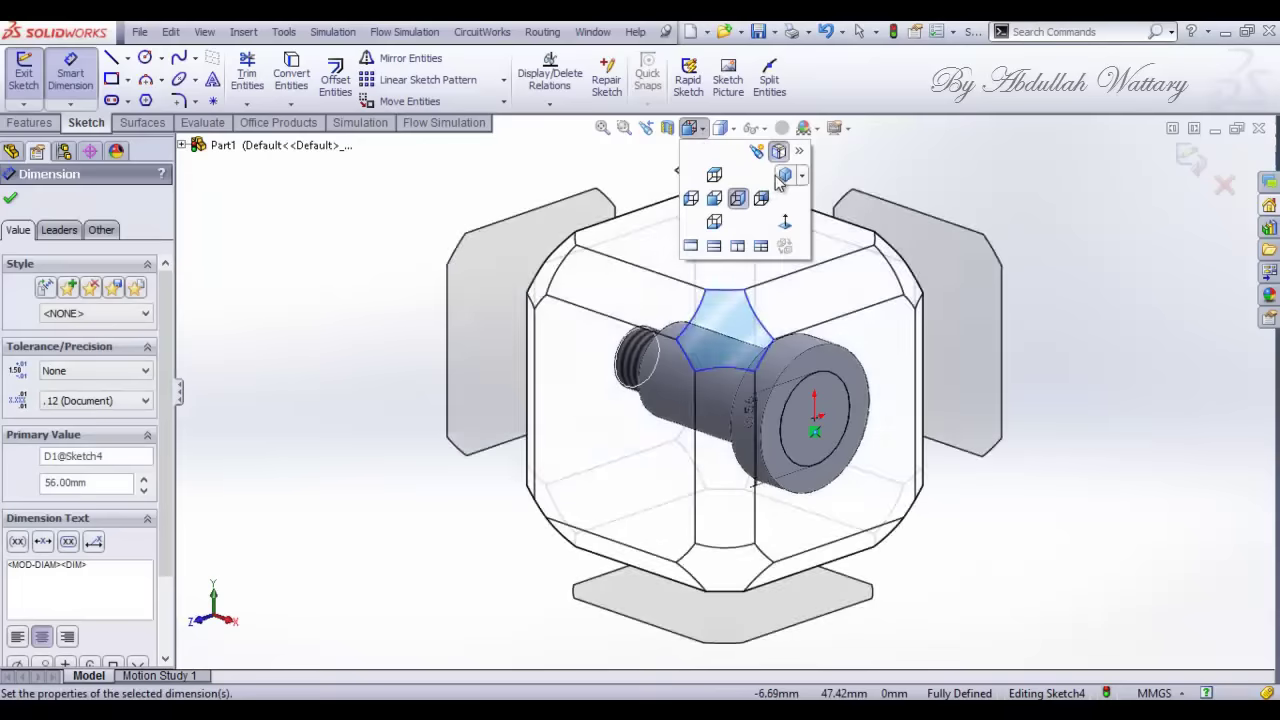
{"action": "left_click", "coordinate": [783, 177]}
{"action": "left_click", "coordinate": [29, 122]}
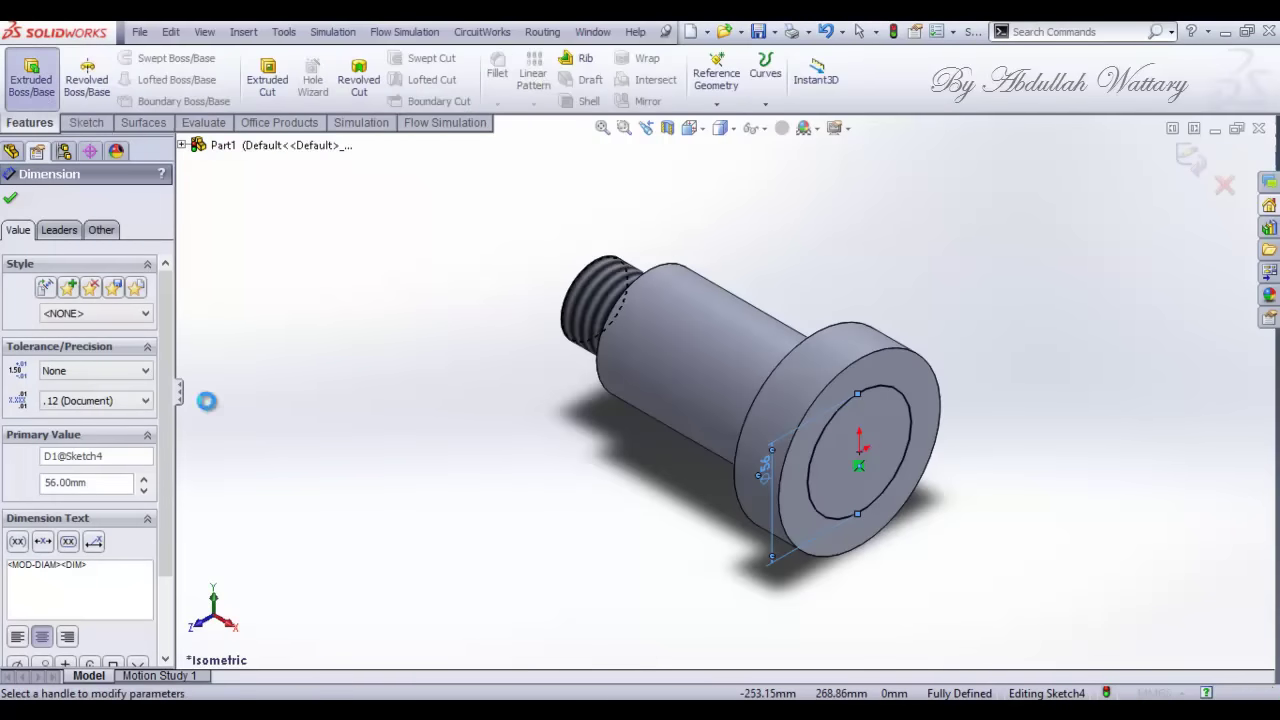
Step: Extrude the Ø56 circle 247.1 mm beyond the collar and fit the whole shaft in view
{"action": "left_click", "coordinate": [465, 600]}
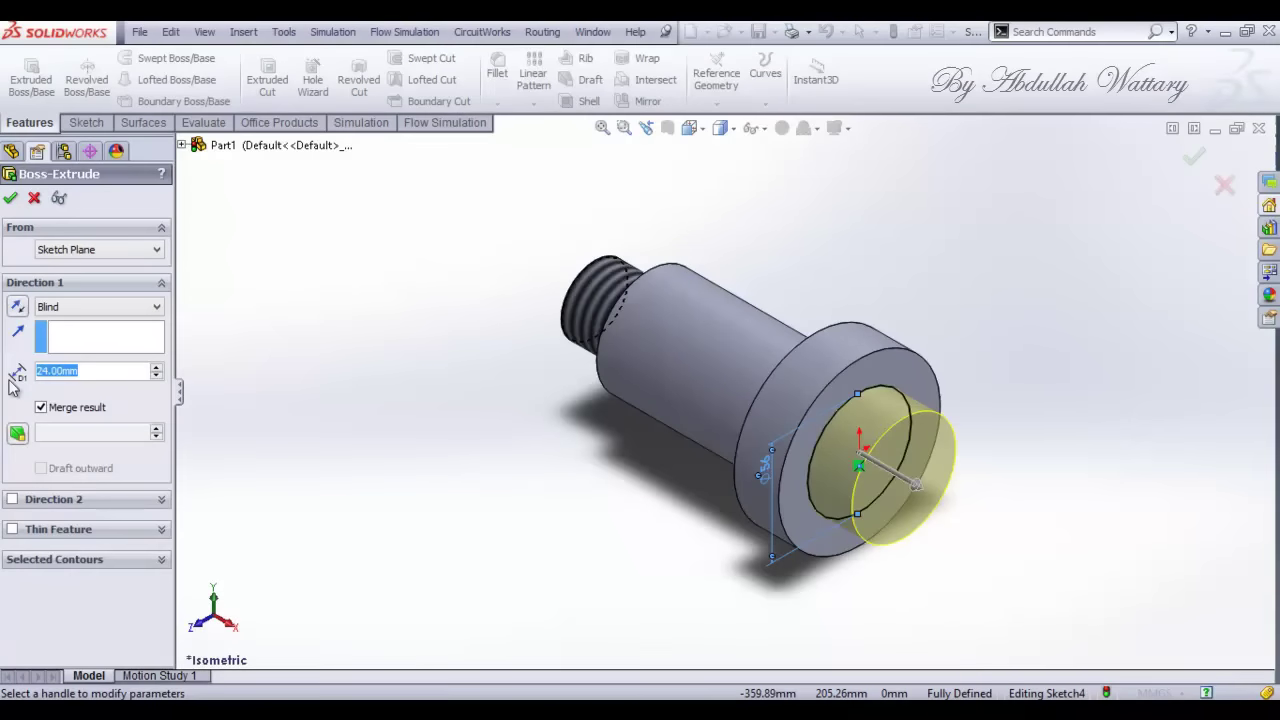
{"action": "type", "text": "2"}
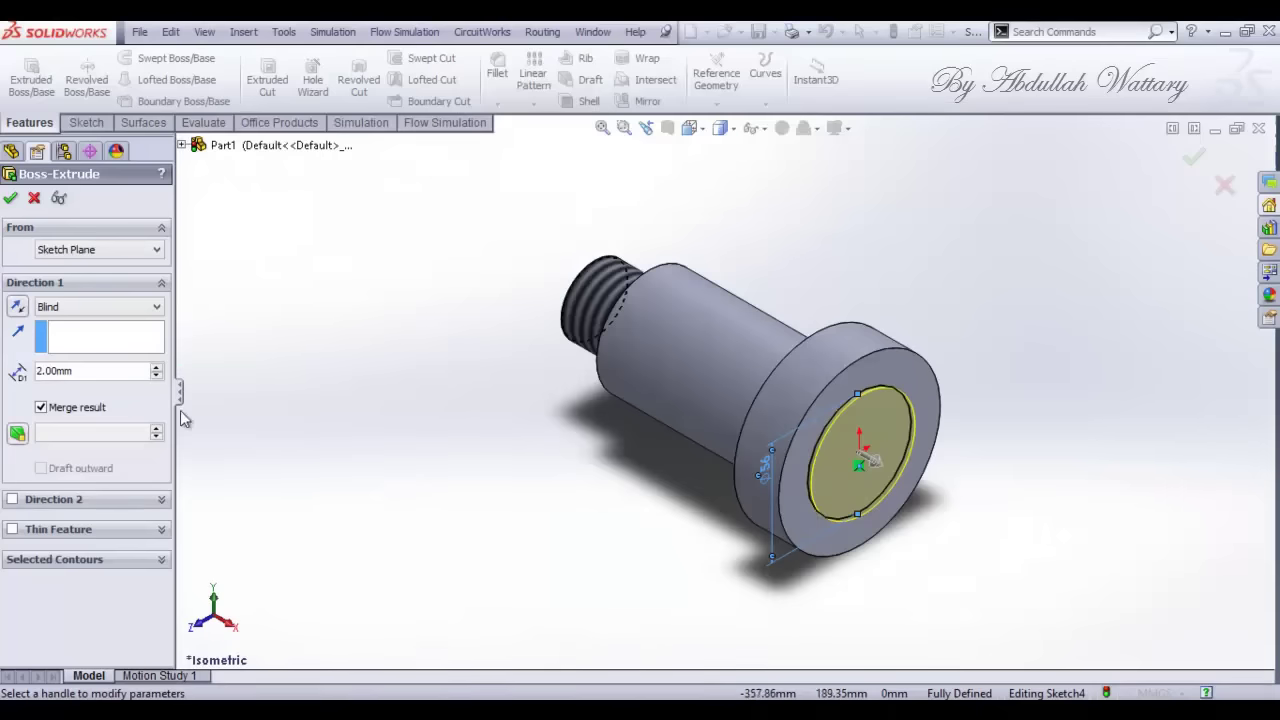
{"action": "type", "text": "24"}
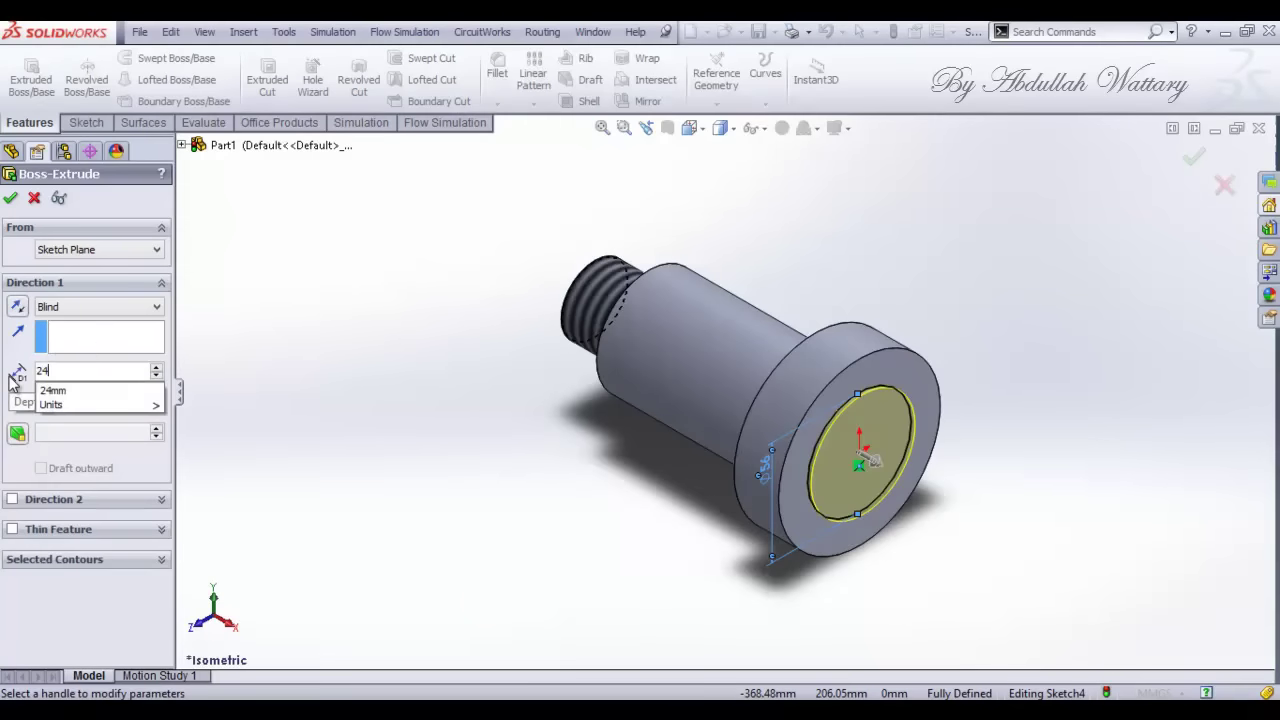
{"action": "type", "text": "7.1"}
{"action": "key", "text": "Return"}
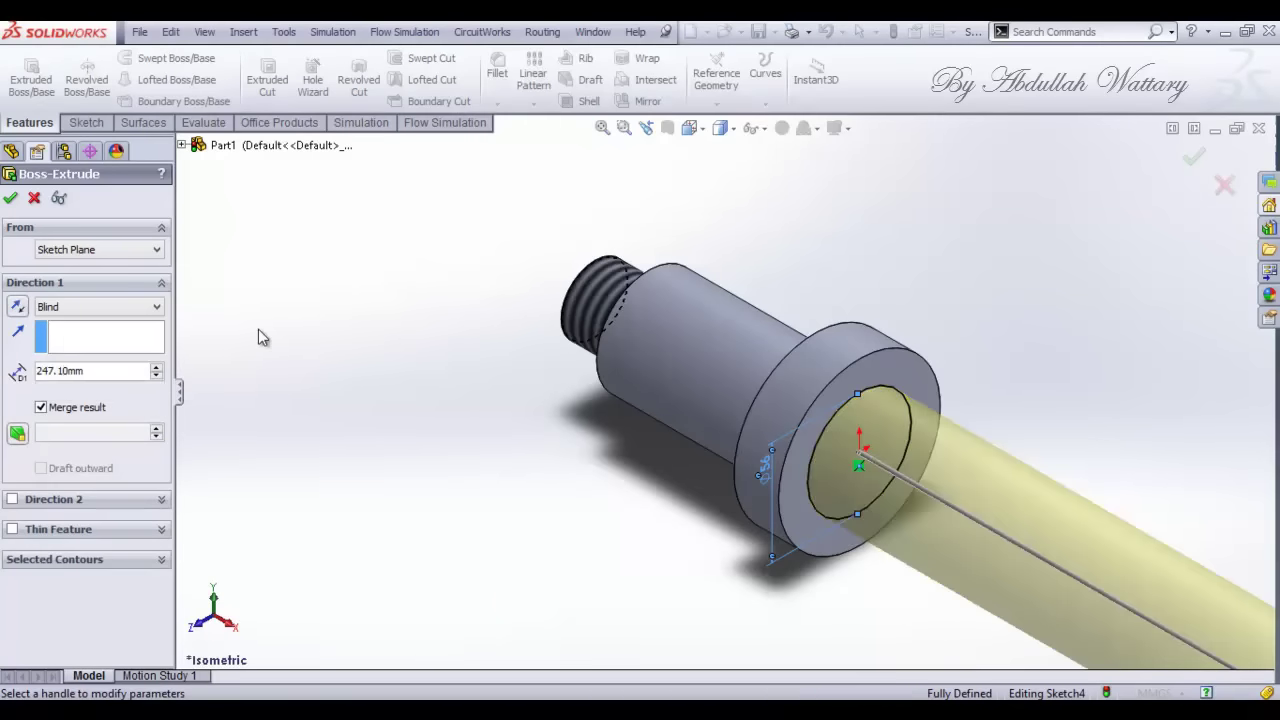
{"action": "left_click", "coordinate": [11, 198]}
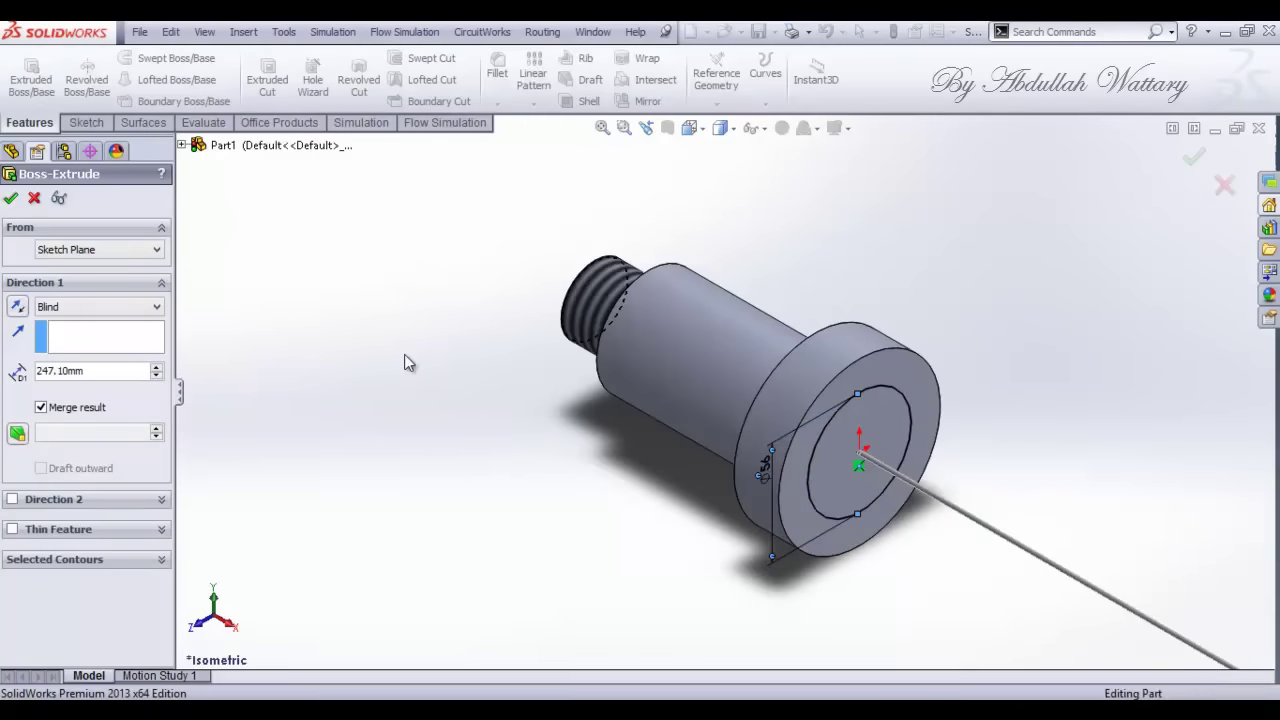
{"action": "key", "text": "f"}
{"action": "key", "text": "alt+Tab"}
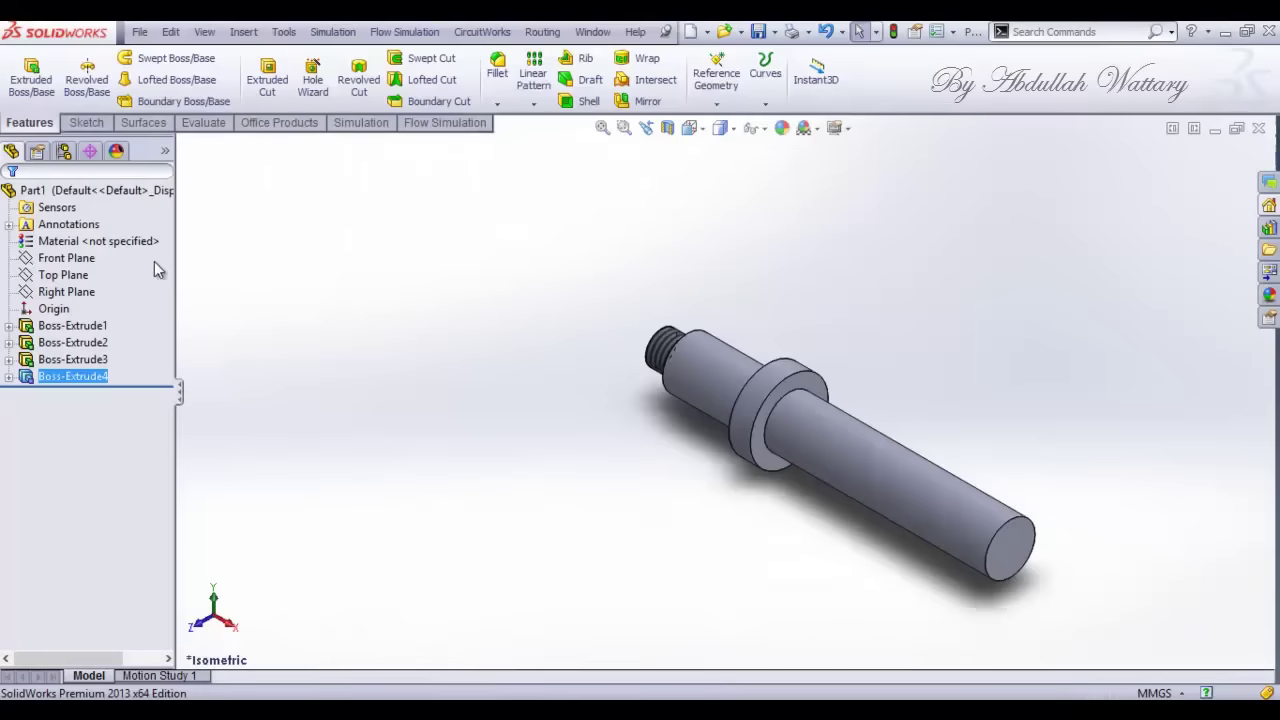
Step: Start a sketch on the Front Plane, viewed normal to it
{"action": "left_click", "coordinate": [70, 259]}
{"action": "left_click", "coordinate": [108, 244]}
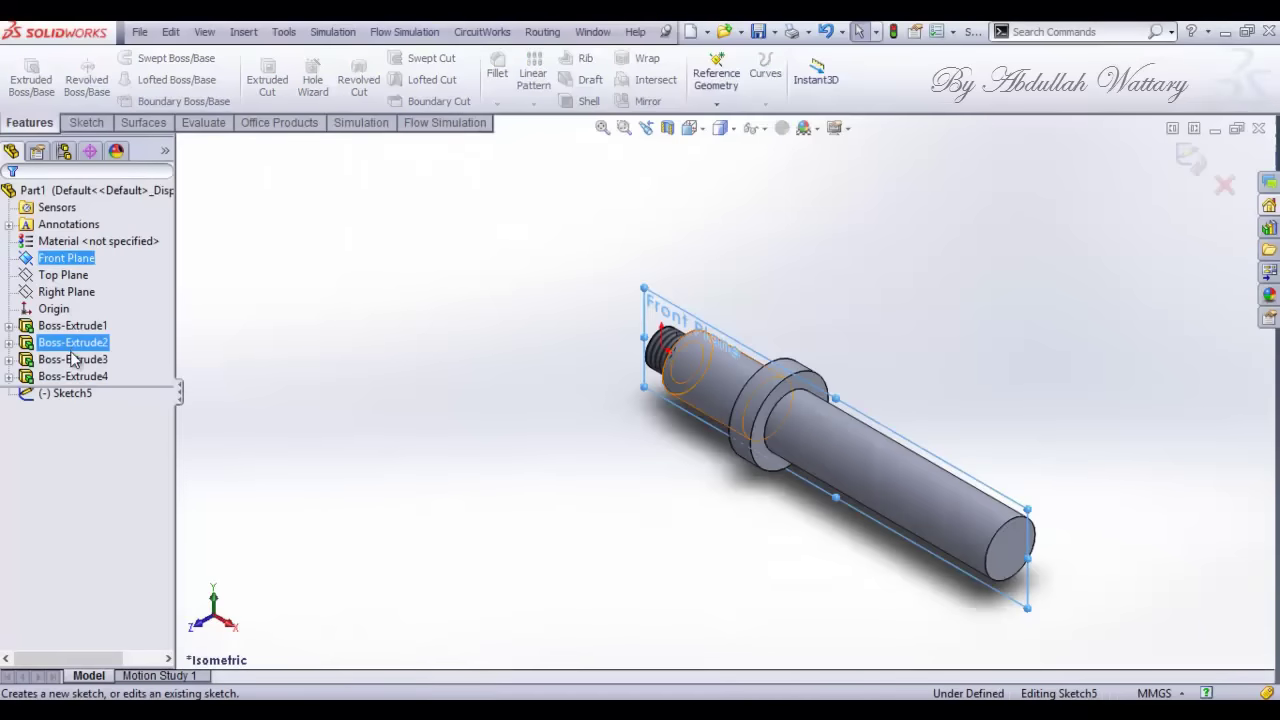
{"action": "right_click", "coordinate": [86, 394]}
{"action": "left_click", "coordinate": [110, 377]}
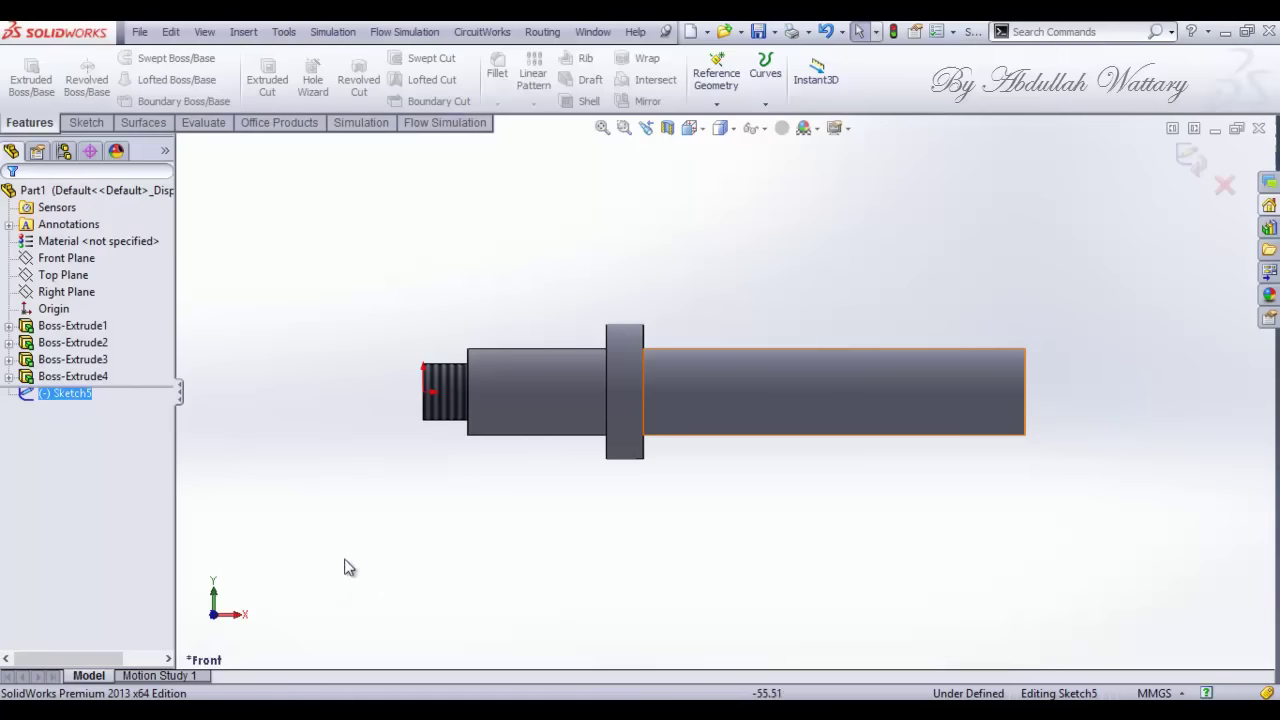
Step: Draw a corner rectangle from the long section's top edge into the shaft
{"action": "left_click", "coordinate": [87, 123]}
{"action": "left_click", "coordinate": [112, 80]}
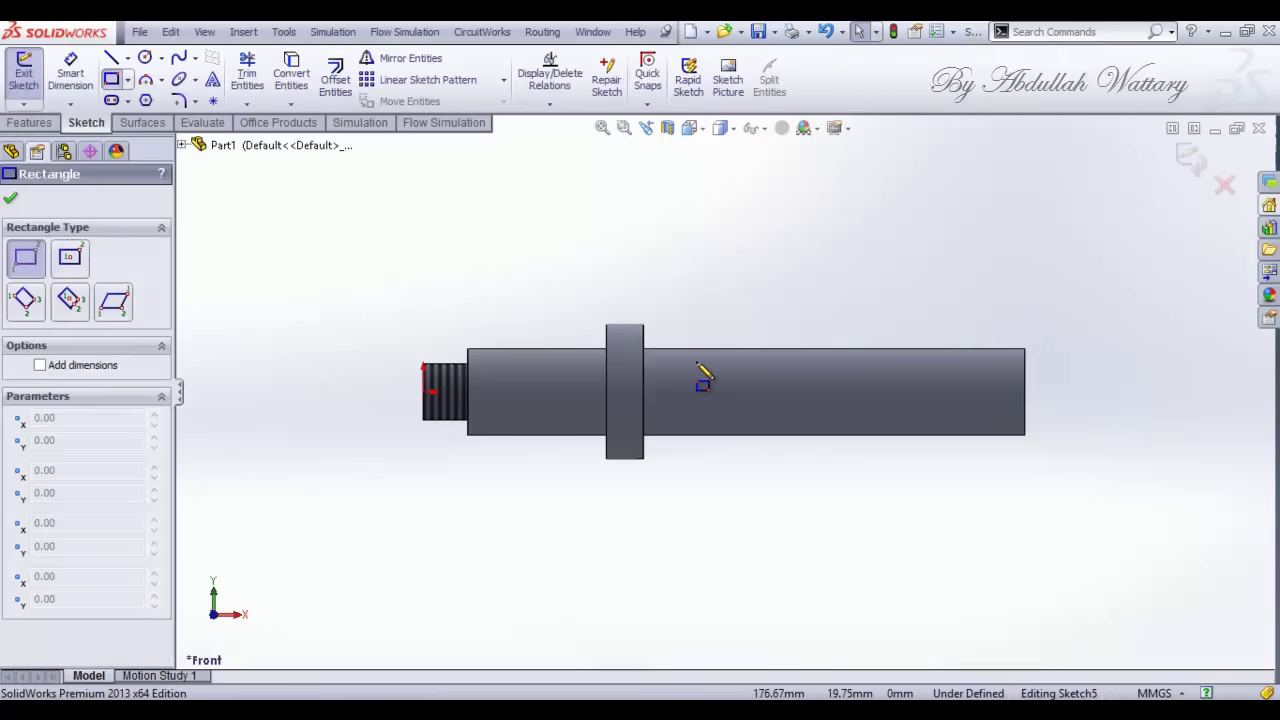
{"action": "left_click", "coordinate": [642, 348]}
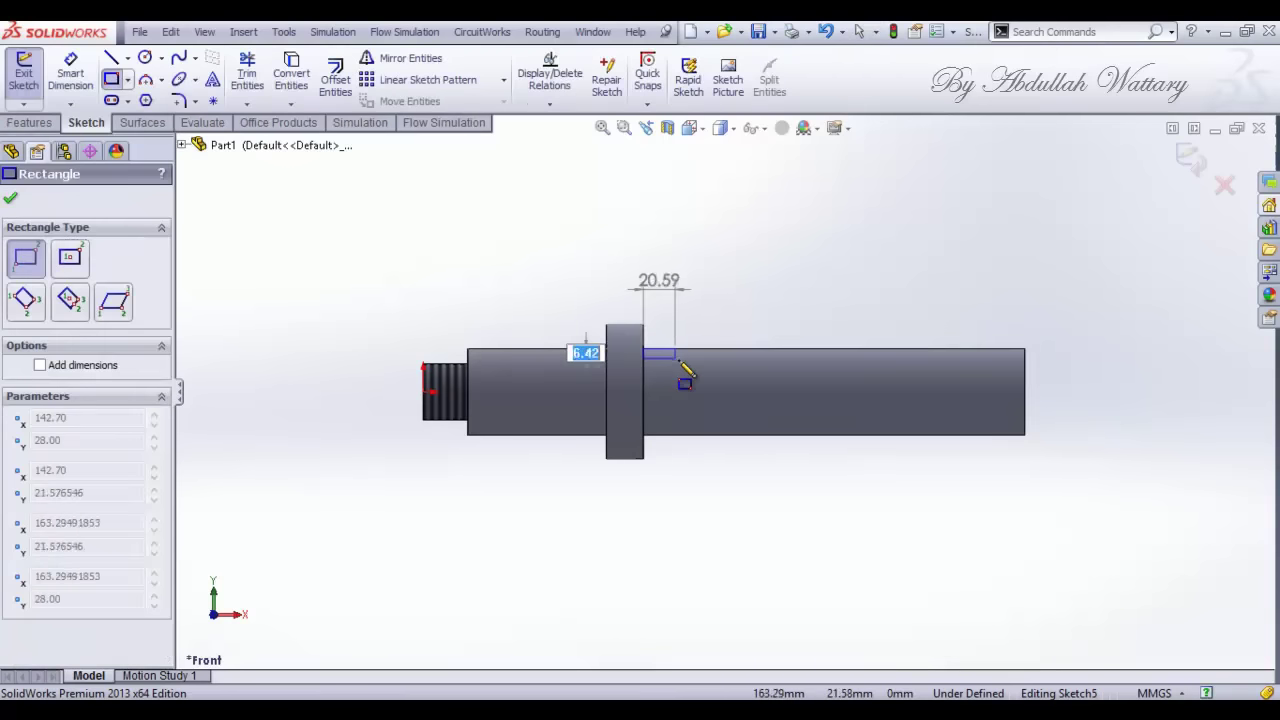
{"action": "key", "text": "Escape"}
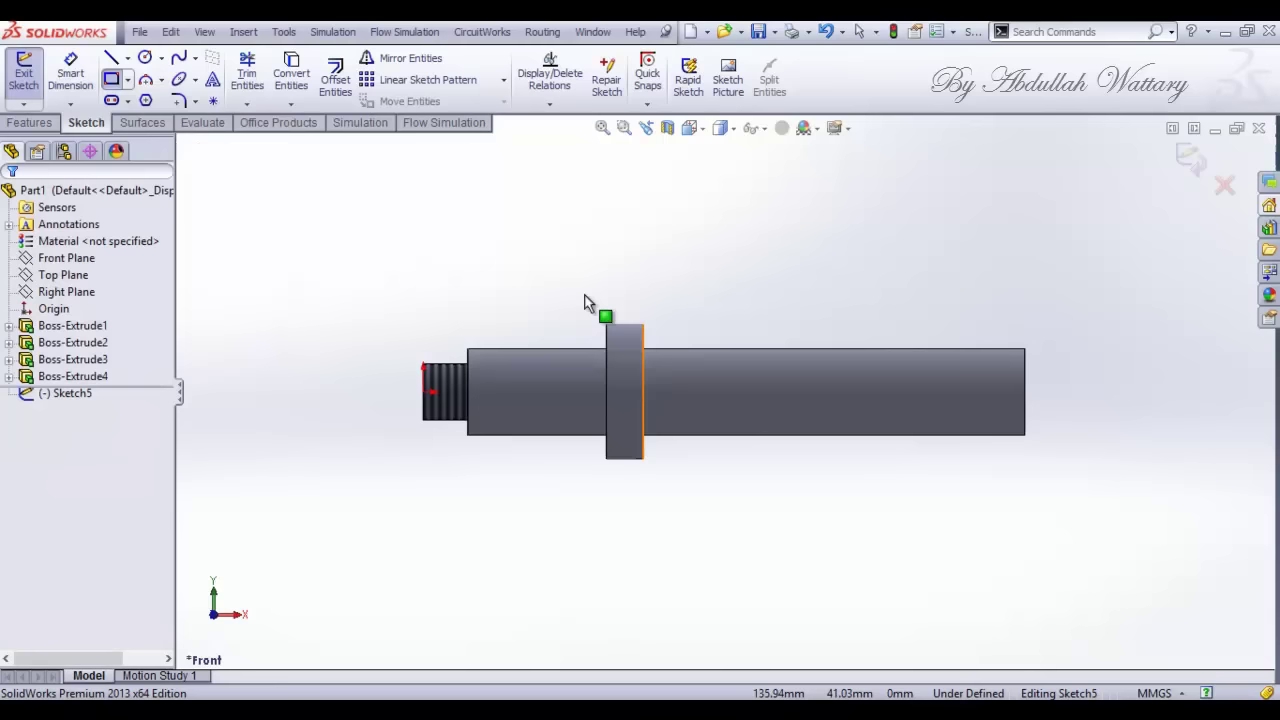
{"action": "left_click", "coordinate": [115, 80]}
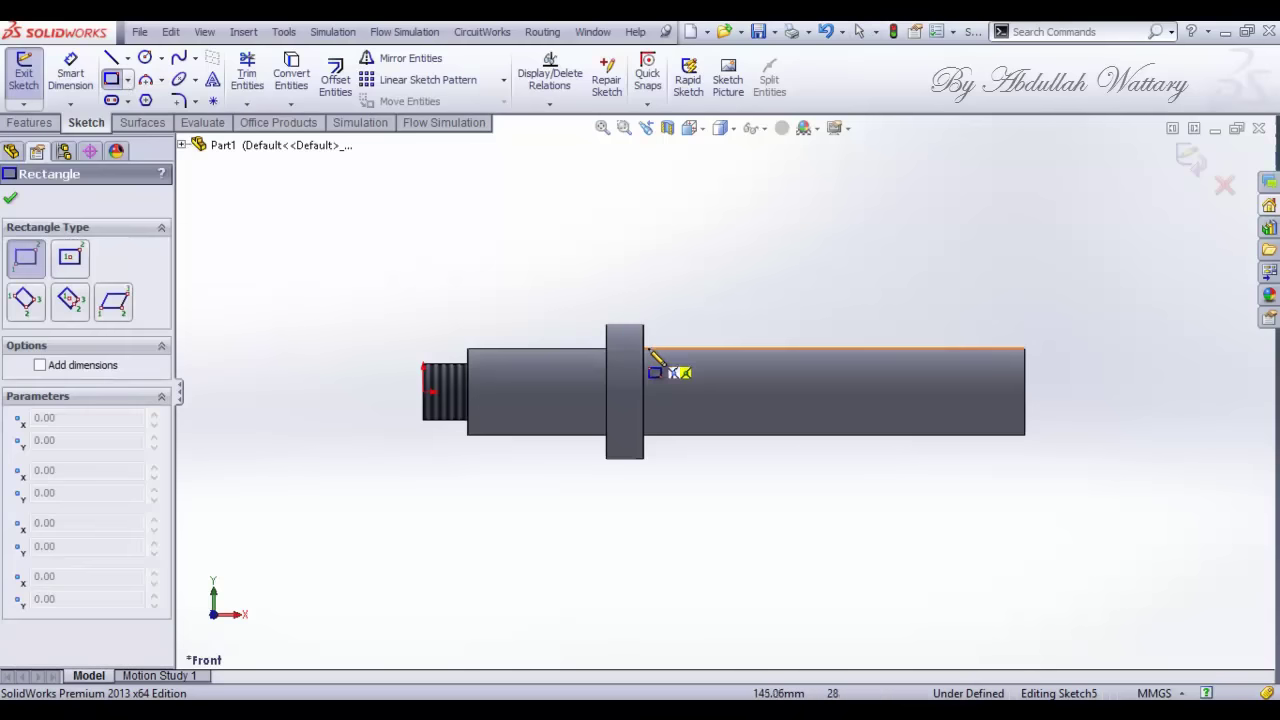
{"action": "left_click", "coordinate": [683, 349]}
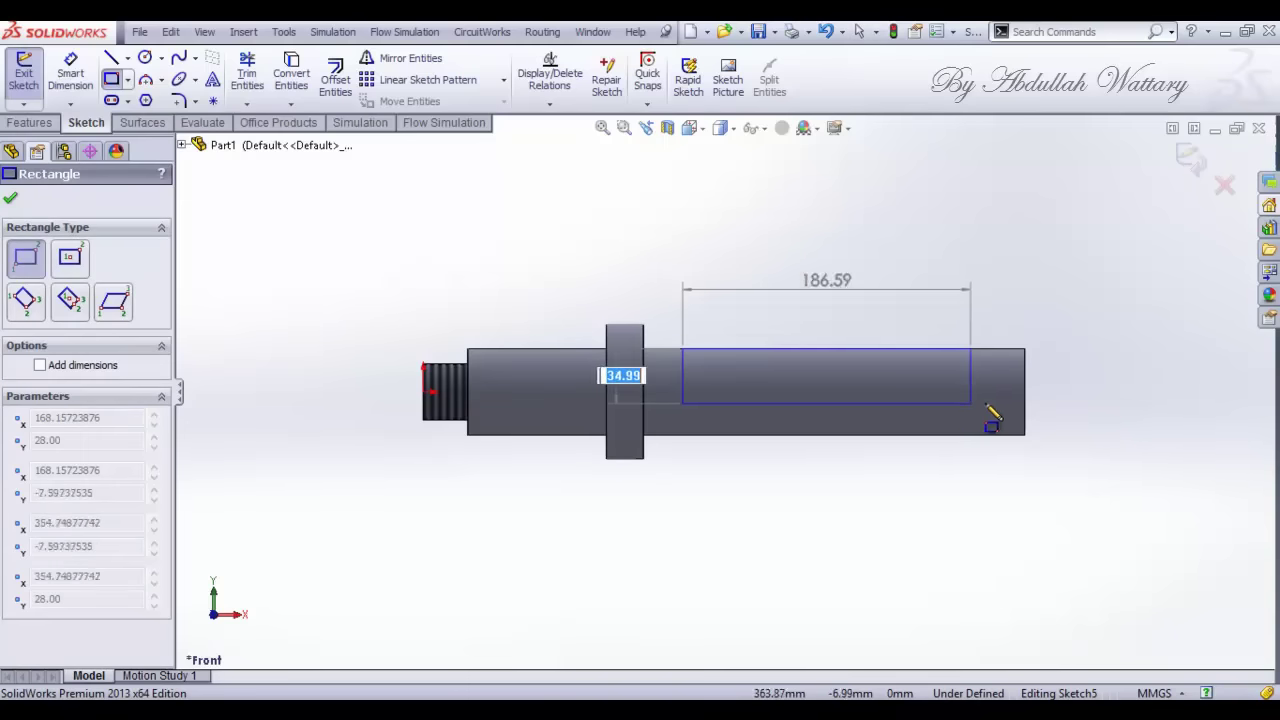
{"action": "left_click", "coordinate": [964, 392]}
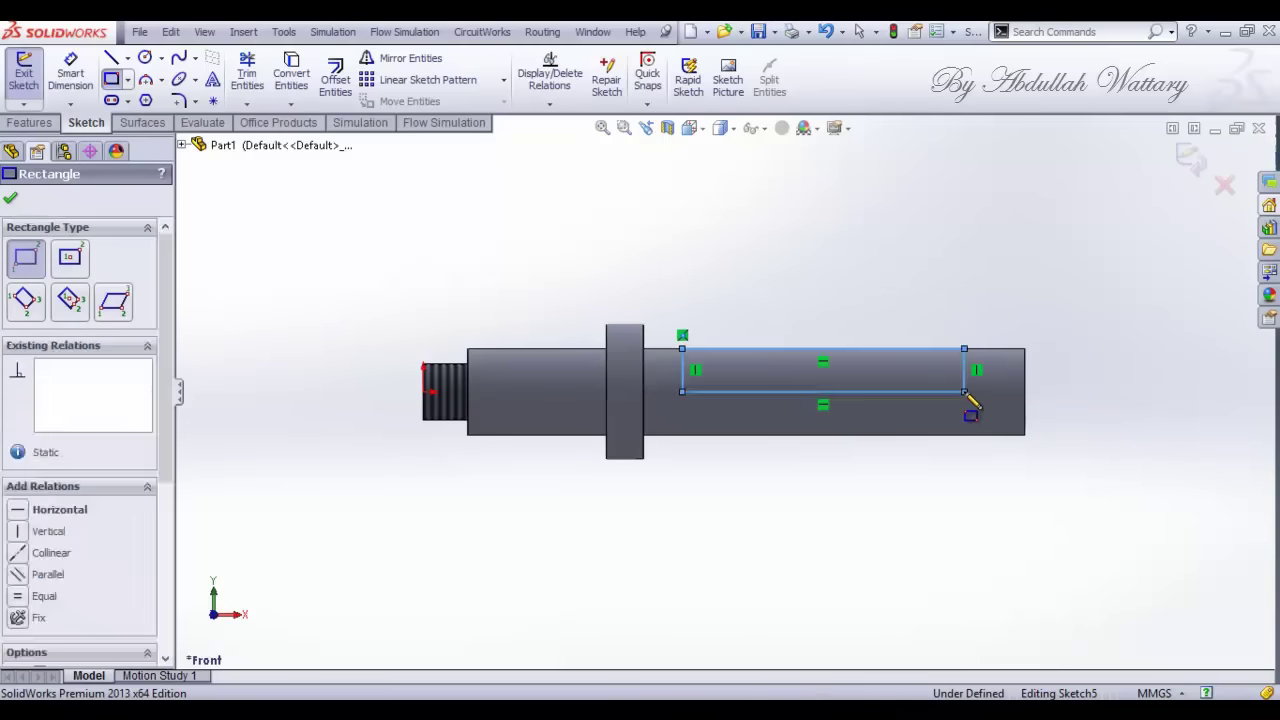
{"action": "key", "text": "Escape"}
{"action": "left_click", "coordinate": [445, 659]}
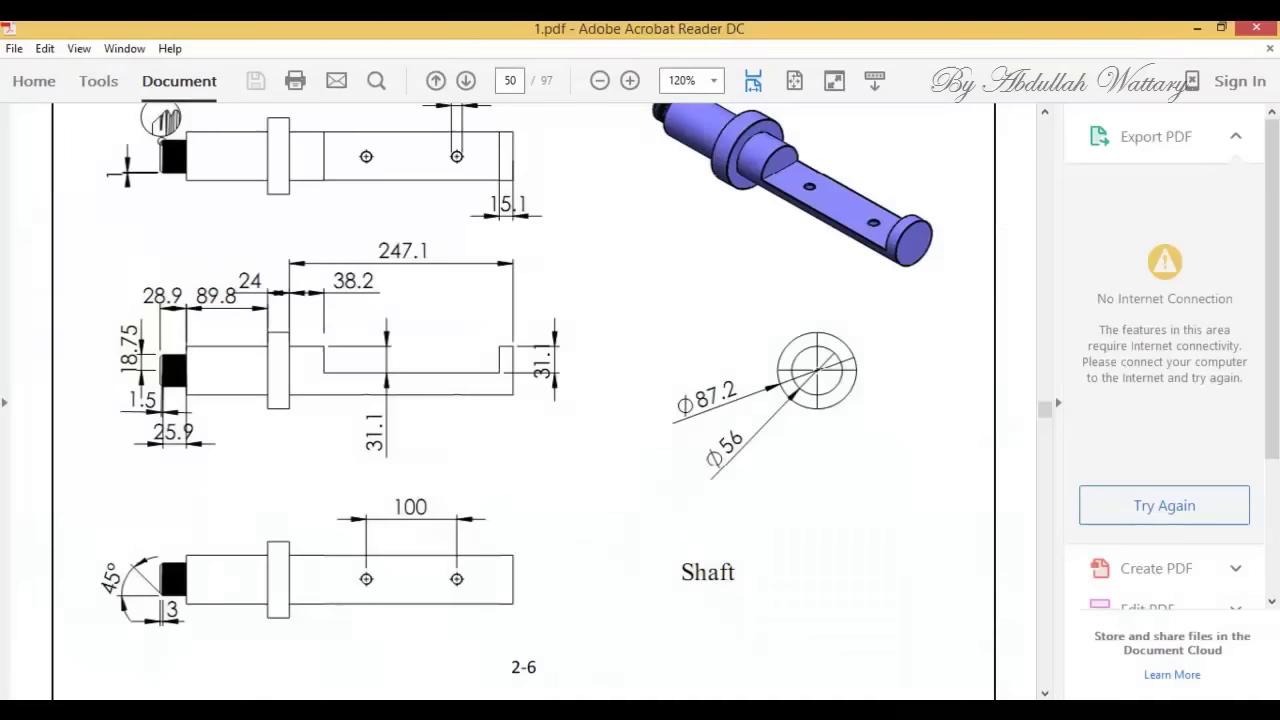
Step: Try to dimension the rectangle's corner position, then dismiss the dimension error warning
{"action": "left_click", "coordinate": [329, 566]}
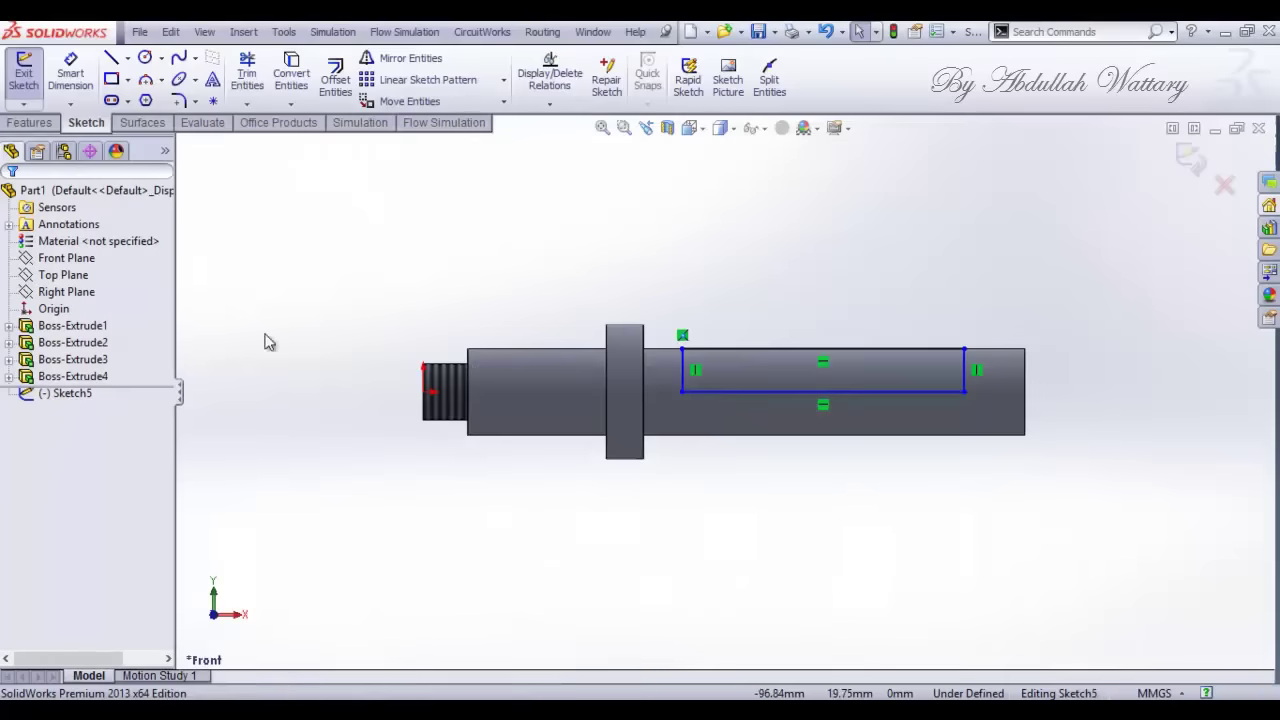
{"action": "left_click", "coordinate": [70, 72]}
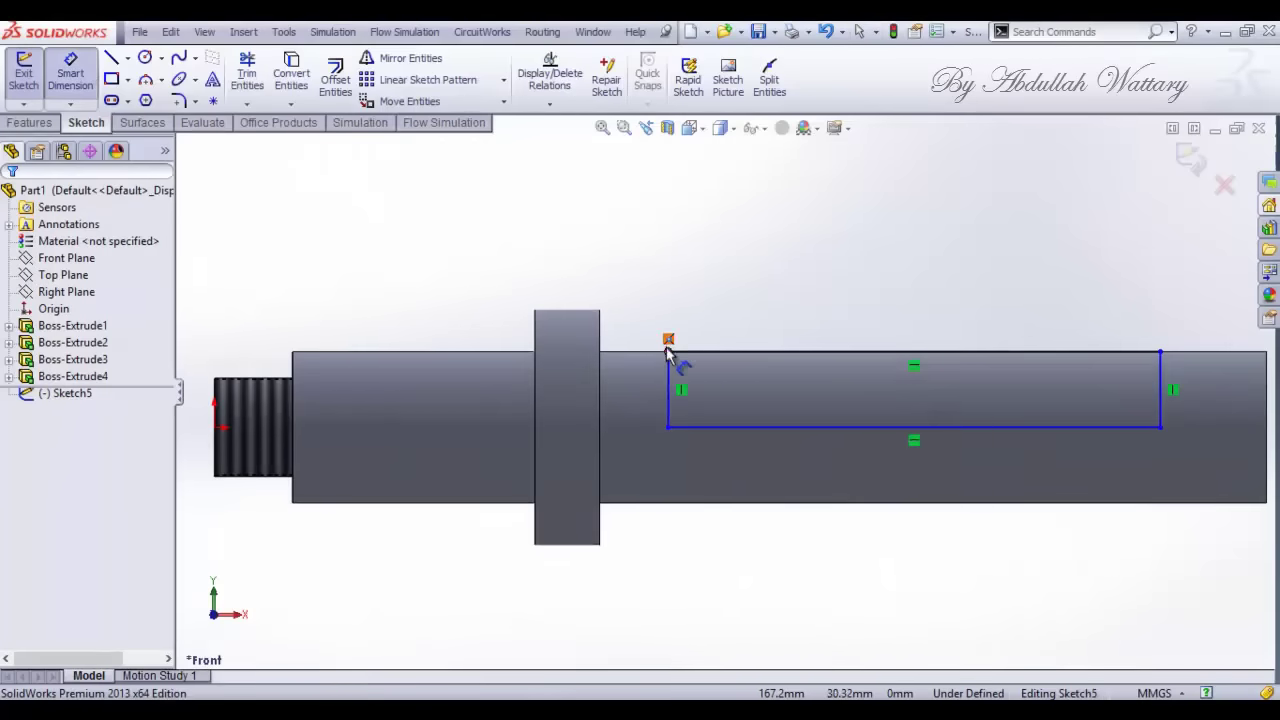
{"action": "left_click", "coordinate": [667, 354]}
{"action": "left_click", "coordinate": [600, 353]}
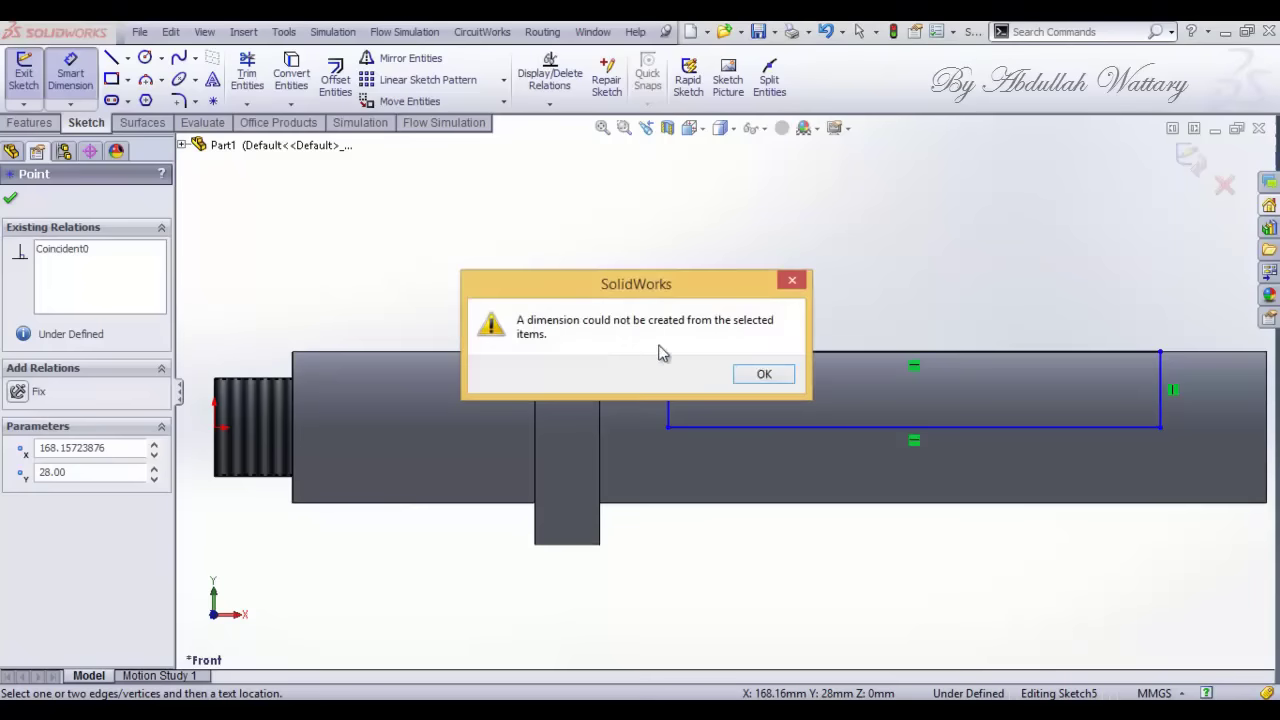
{"action": "left_click", "coordinate": [762, 373]}
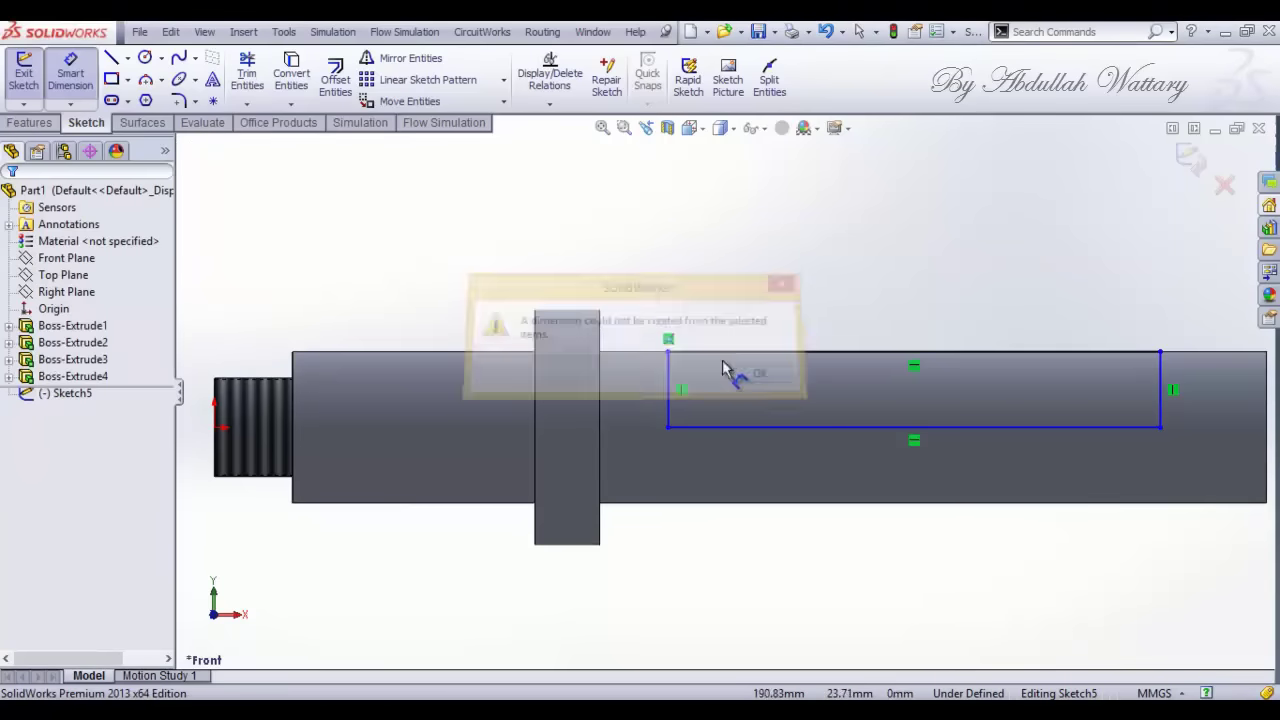
Step: Draw a vertical reference line at the flange and dimension the rectangle corner 38.20 mm from it
{"action": "left_click", "coordinate": [112, 60]}
{"action": "left_click", "coordinate": [599, 352]}
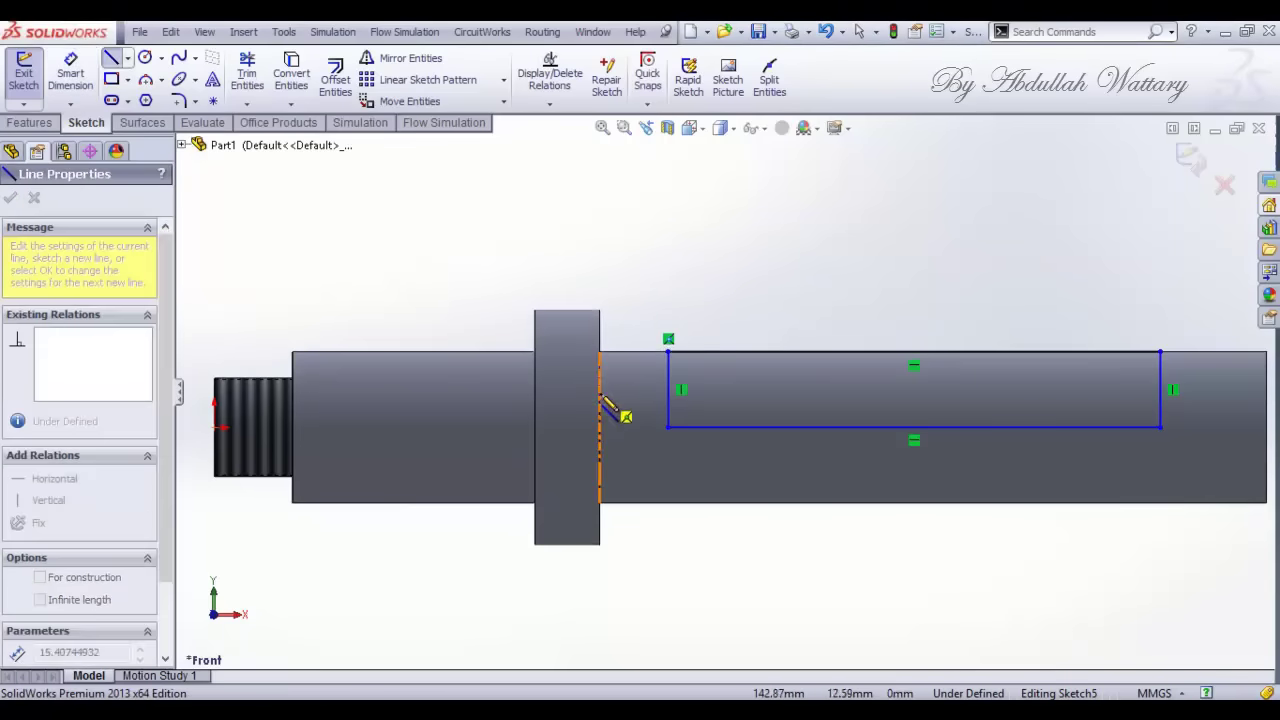
{"action": "left_click", "coordinate": [599, 404]}
{"action": "key", "text": "Escape"}
{"action": "left_click", "coordinate": [70, 72]}
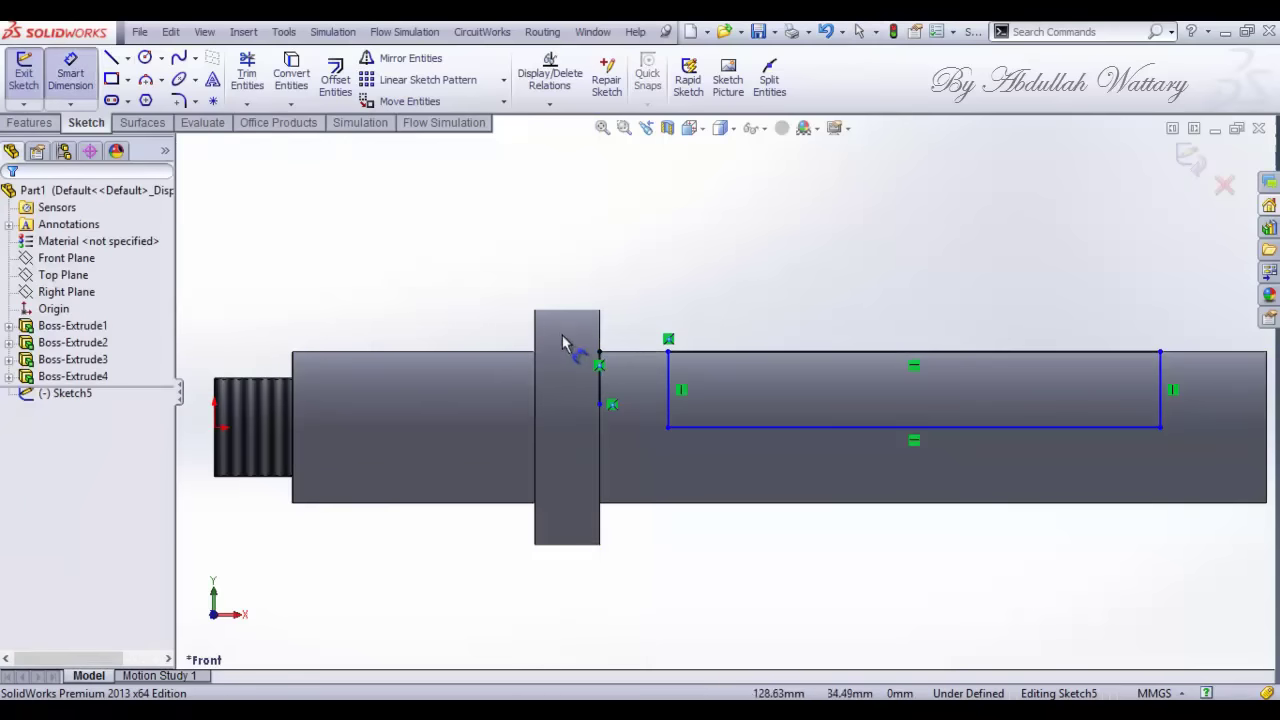
{"action": "left_click", "coordinate": [599, 352]}
{"action": "left_click", "coordinate": [668, 352]}
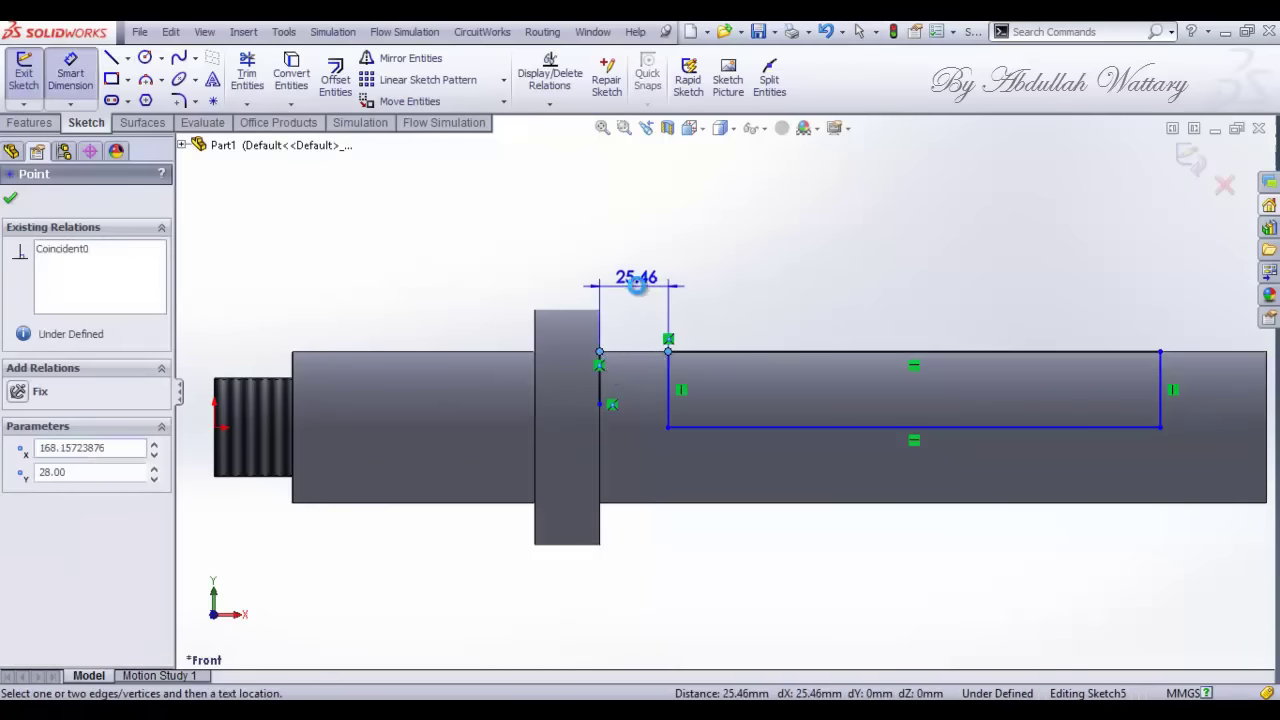
{"action": "left_click", "coordinate": [642, 288]}
{"action": "type", "text": "38.2"}
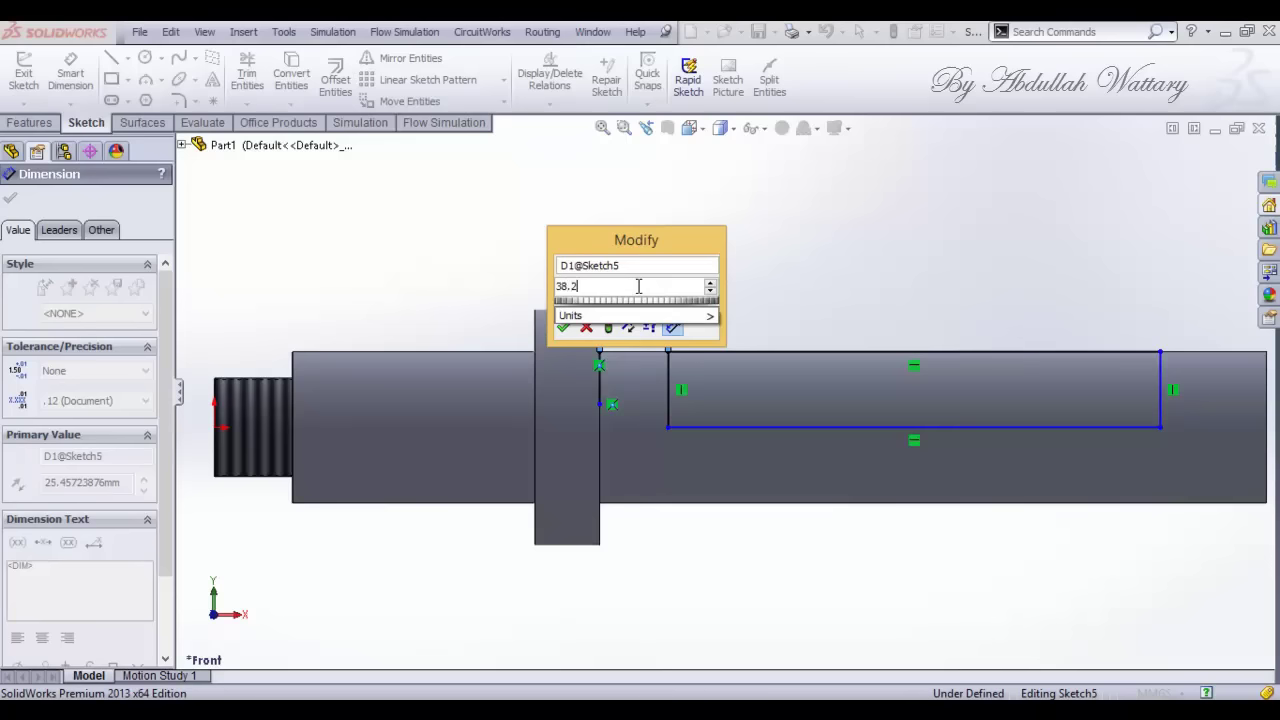
{"action": "key", "text": "Return"}
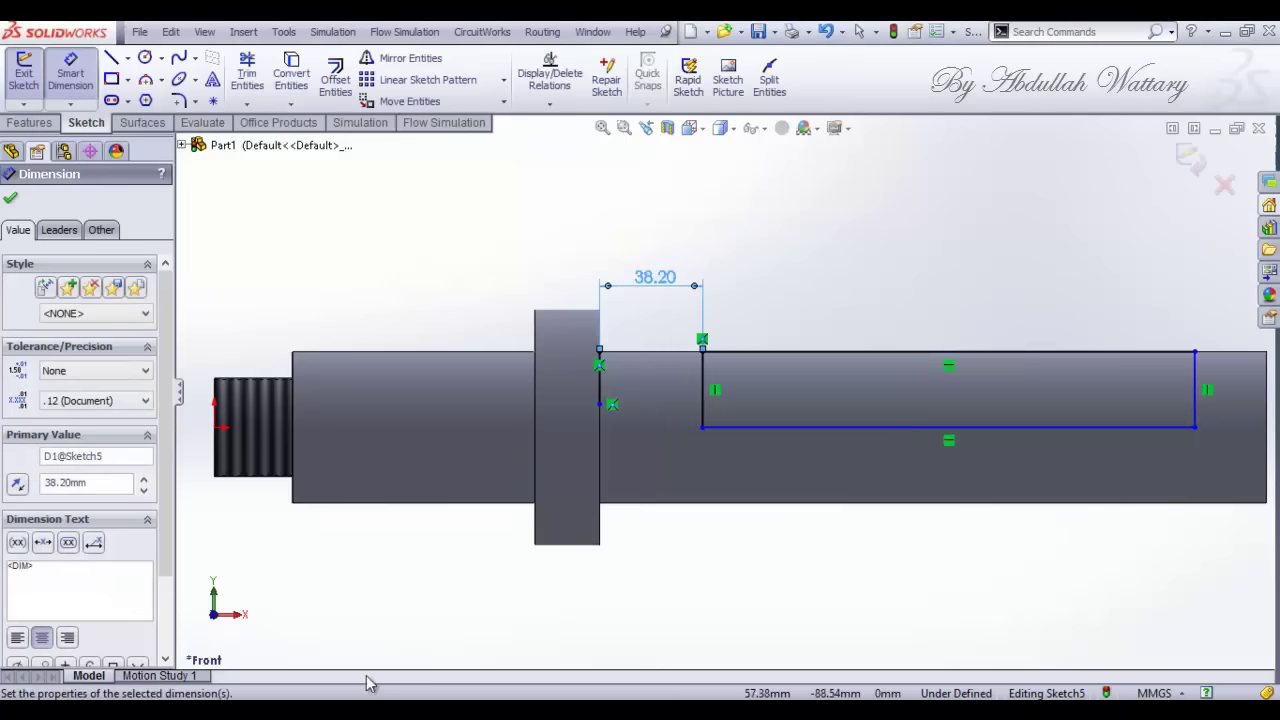
Step: After checking the drawing PDF, give the rectangle's edge a 31.10 mm vertical dimension
{"action": "key", "text": "alt+Tab"}
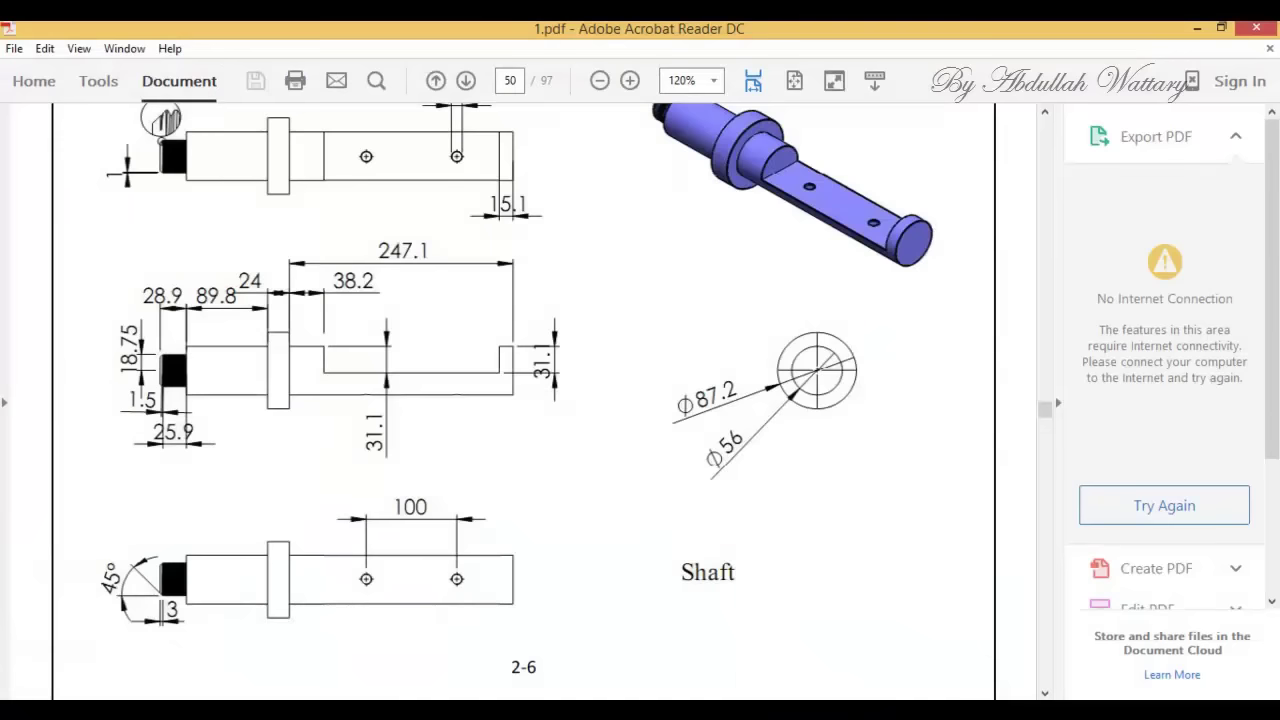
{"action": "key", "text": "alt+Tab"}
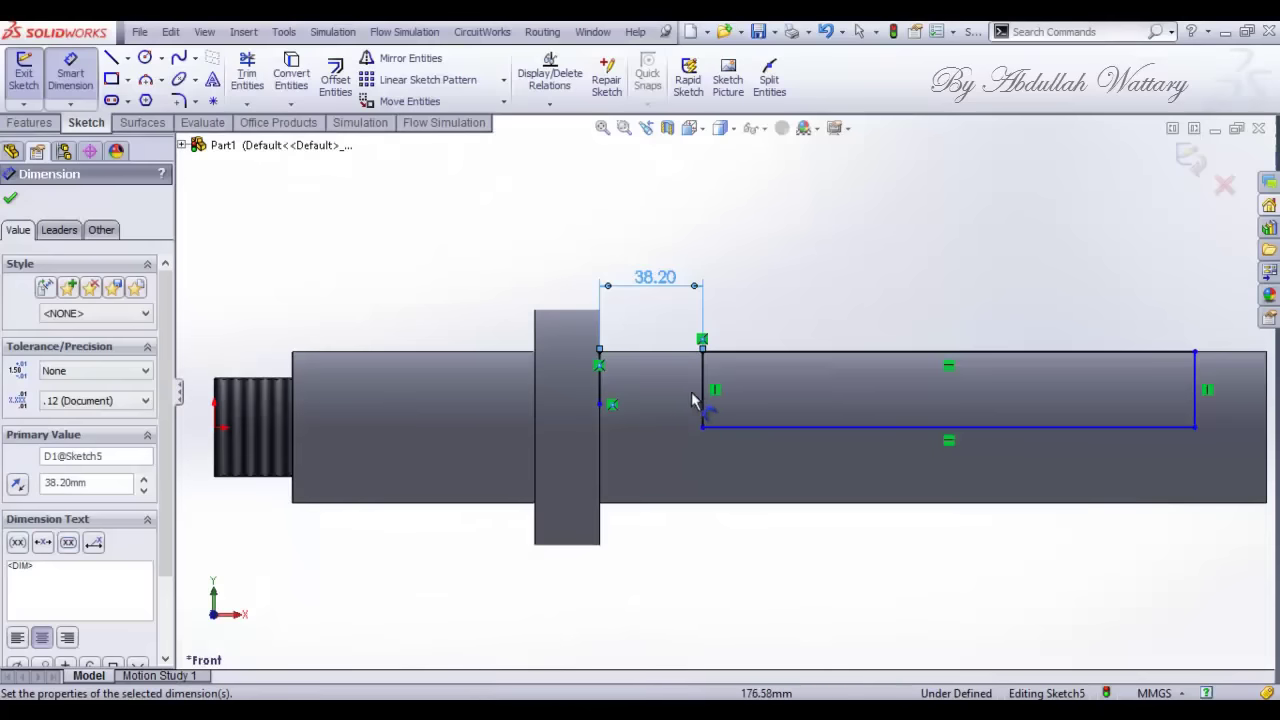
{"action": "left_click", "coordinate": [703, 395]}
{"action": "left_click", "coordinate": [667, 400]}
{"action": "type", "text": "31.1"}
{"action": "key", "text": "Return"}
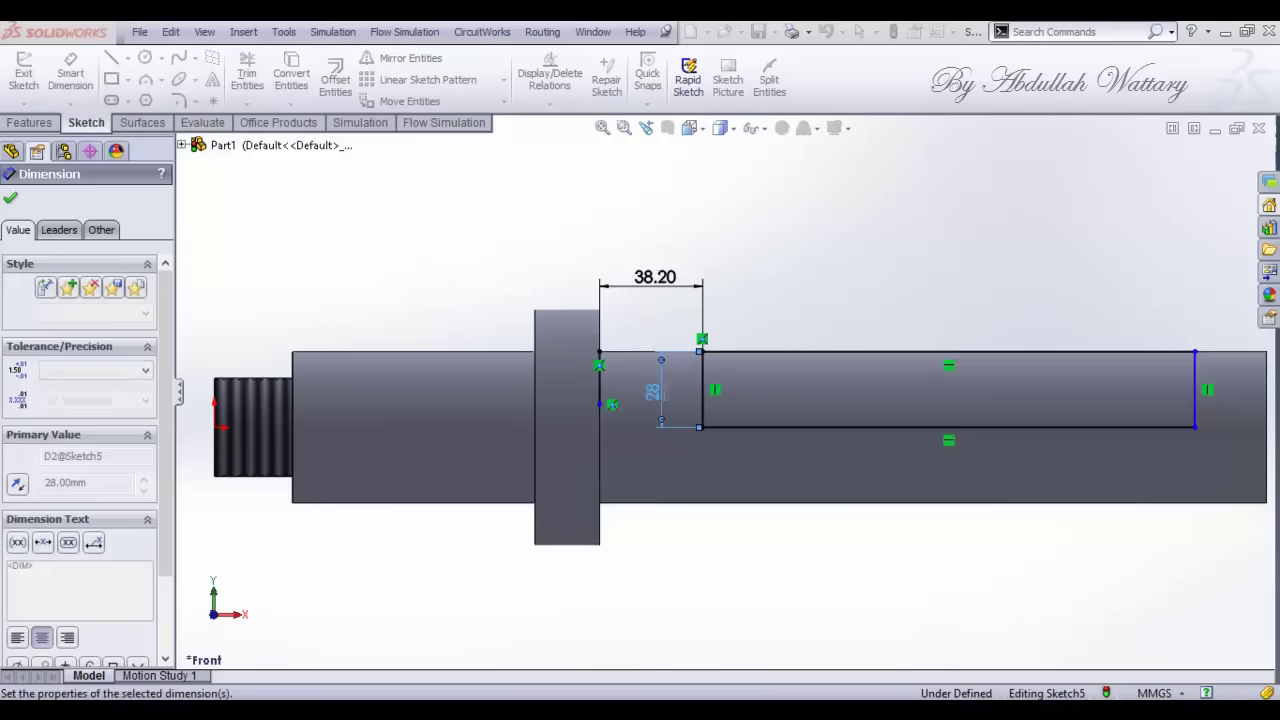
Step: Switch the shaft to Isometric view and select the vertical helper line
{"action": "scroll", "coordinate": [680, 410], "scroll_direction": "up", "scroll_amount": 3}
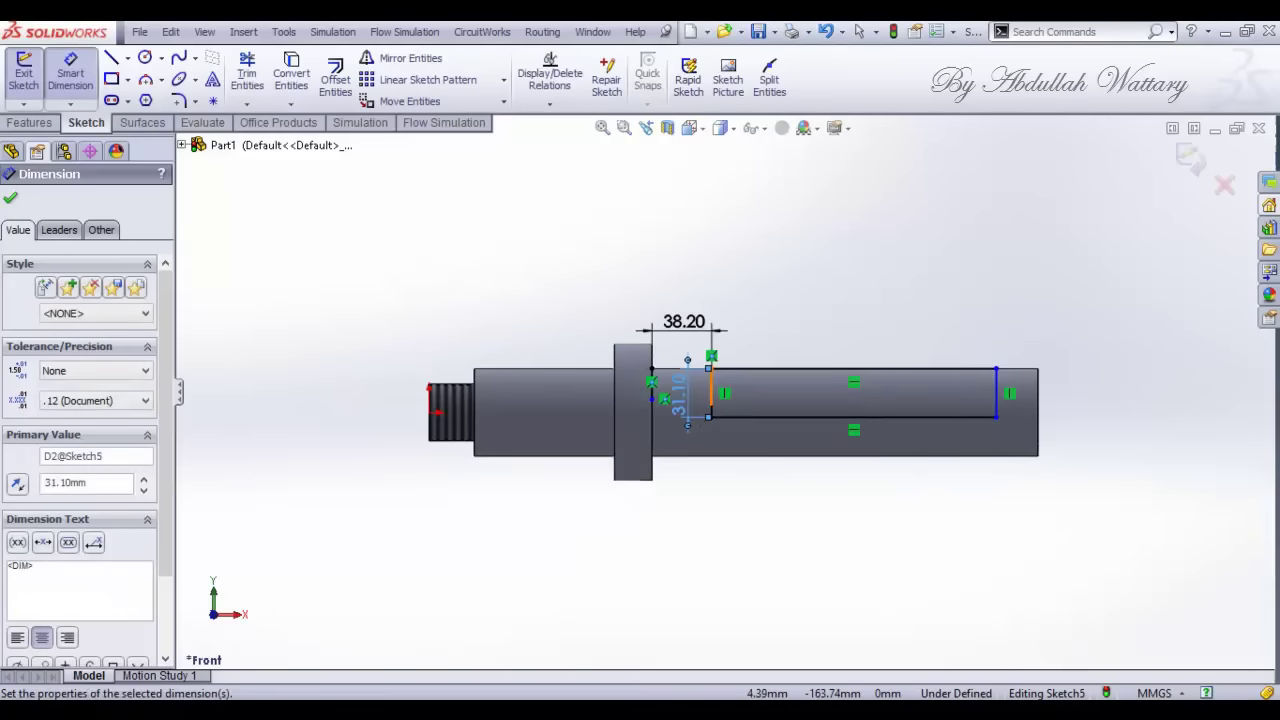
{"action": "key", "text": "alt+Tab"}
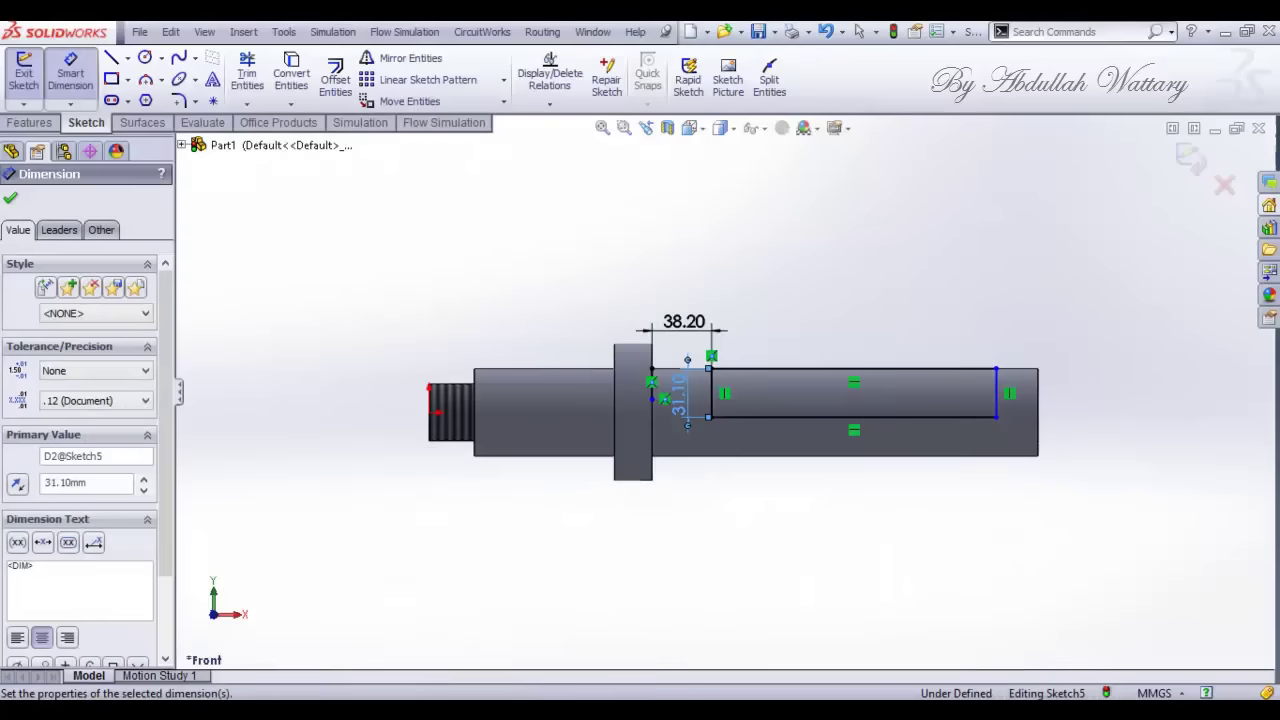
{"action": "left_click", "coordinate": [690, 128]}
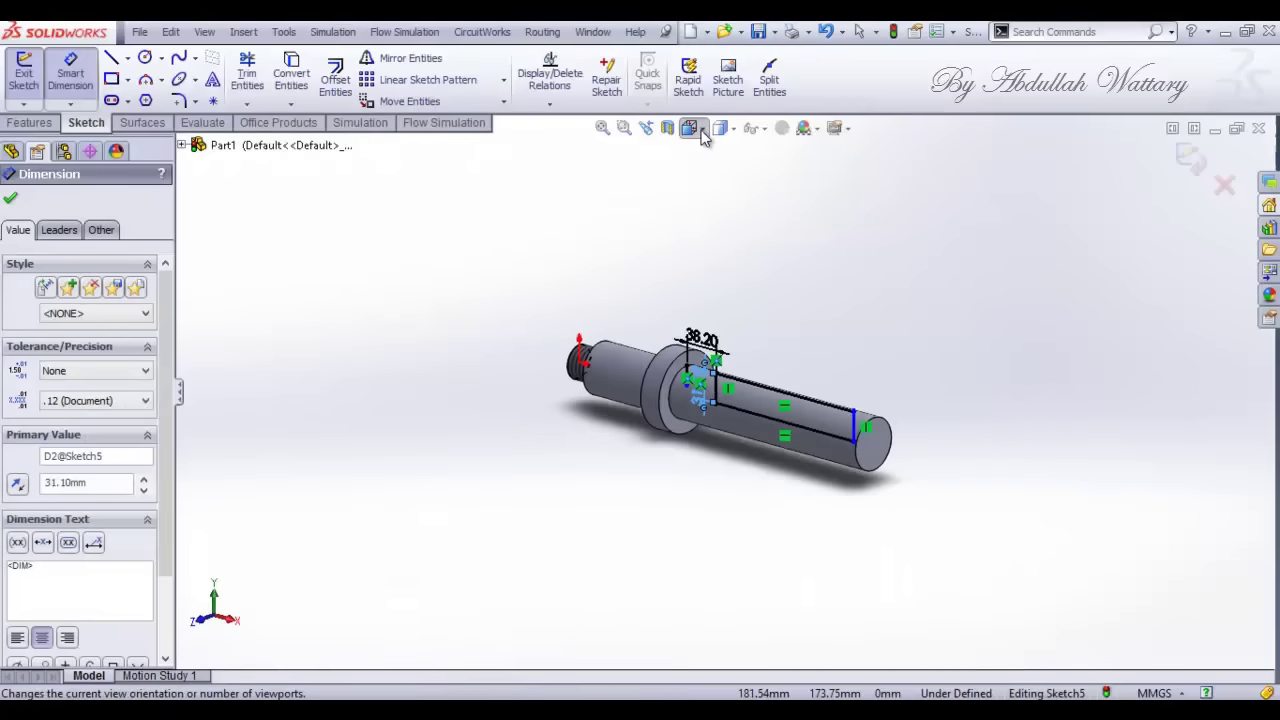
{"action": "left_click", "coordinate": [786, 177]}
{"action": "scroll", "coordinate": [577, 422], "scroll_direction": "down", "scroll_amount": 5}
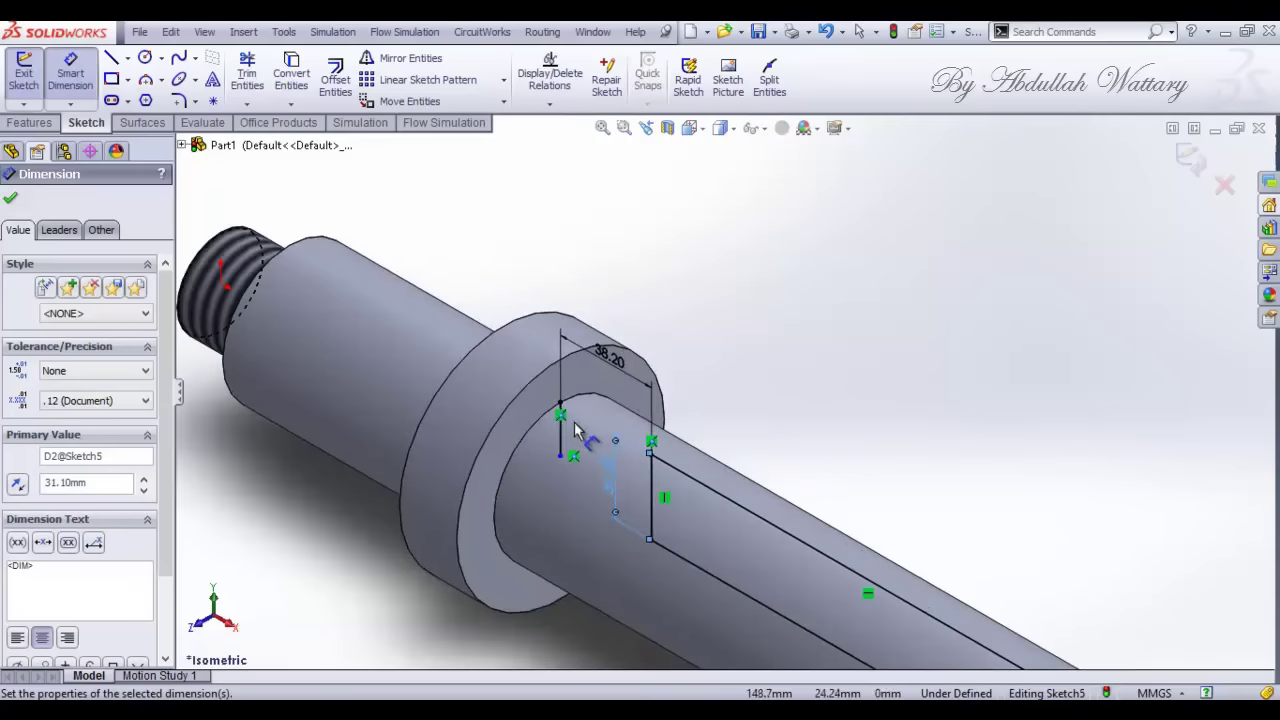
{"action": "left_click", "coordinate": [562, 430]}
Step: Delete the helper line, cut the rectangle Mid Plane through the shaft, then view the drawing PDF
{"action": "key", "text": "Delete"}
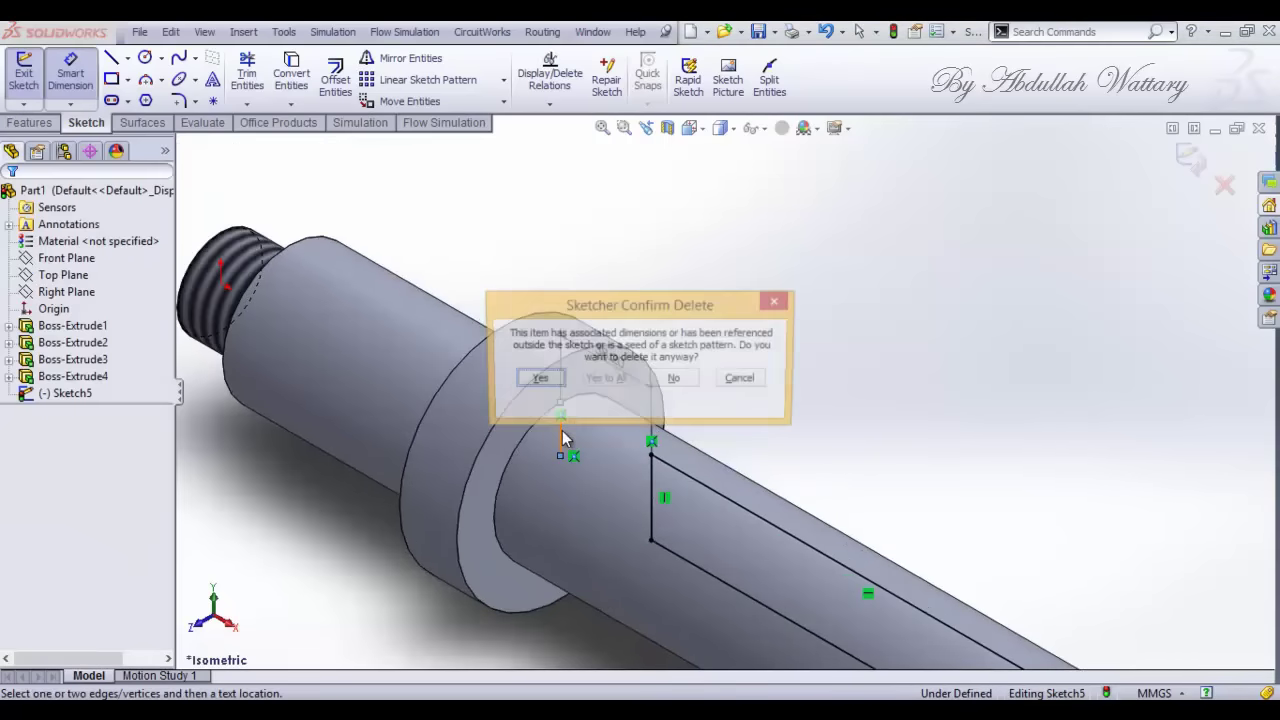
{"action": "left_click", "coordinate": [537, 380]}
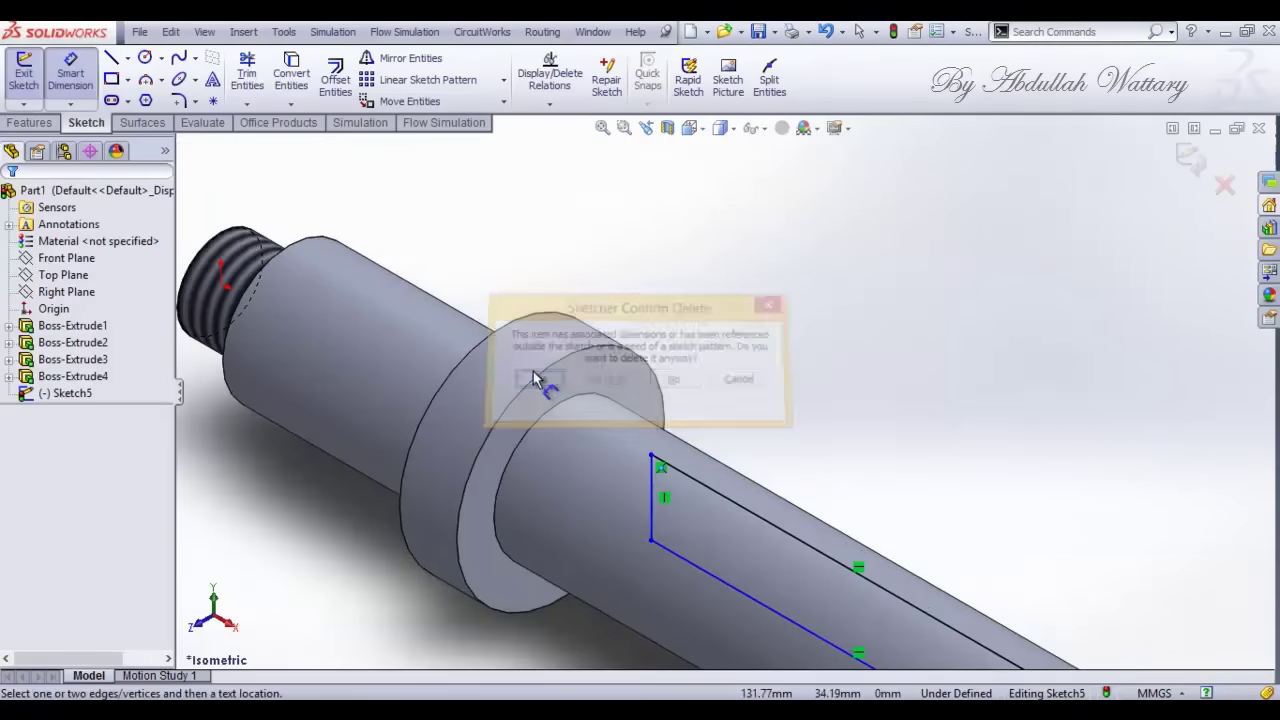
{"action": "left_click", "coordinate": [44, 123]}
{"action": "left_click", "coordinate": [267, 75]}
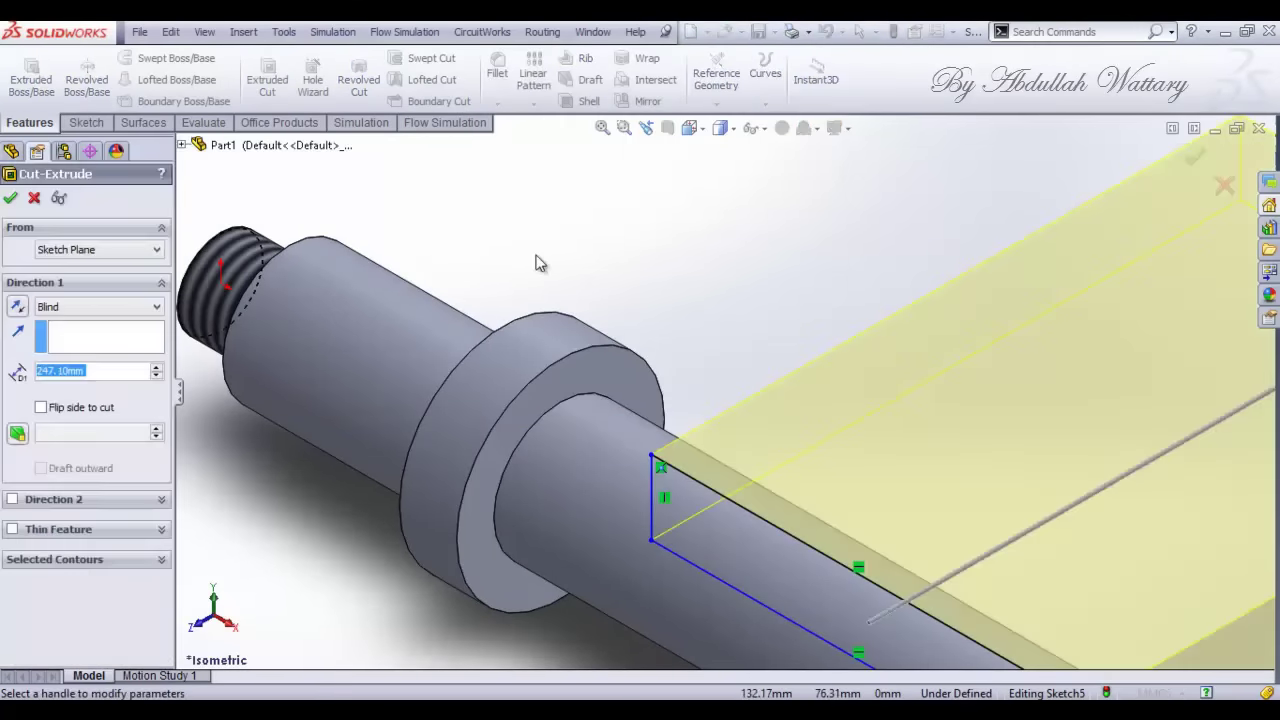
{"action": "left_click", "coordinate": [122, 307]}
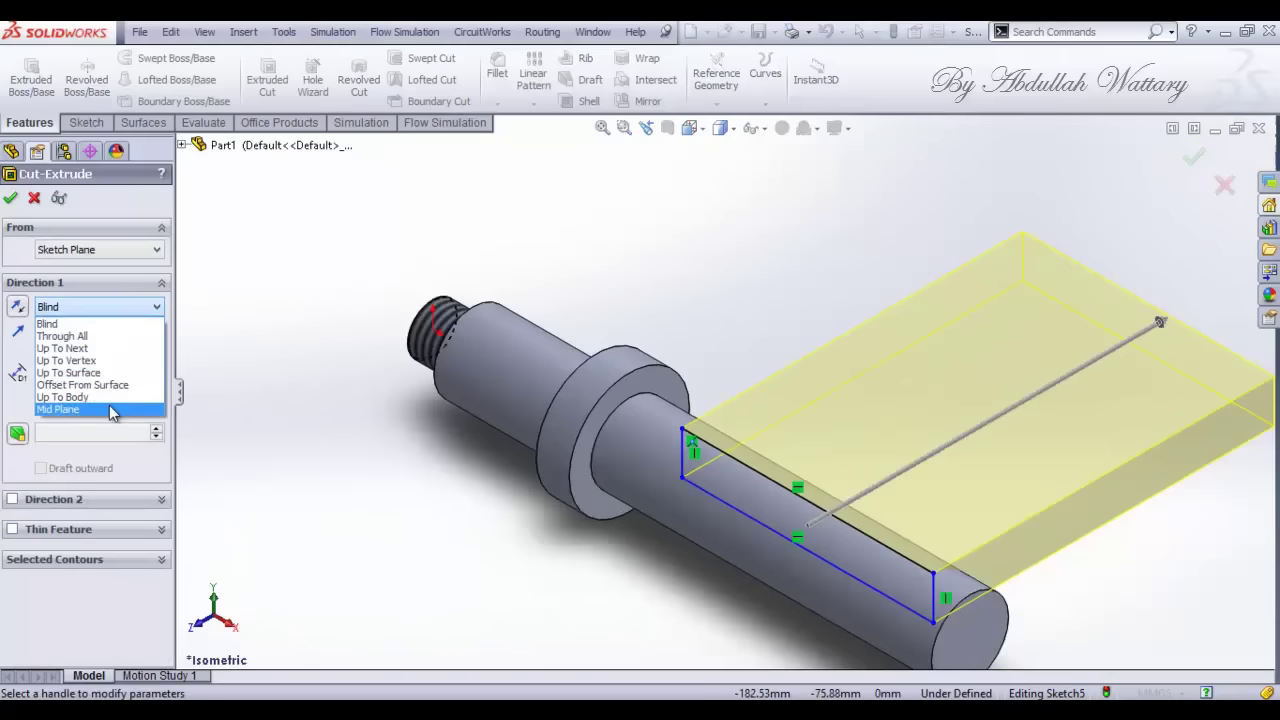
{"action": "left_click", "coordinate": [113, 410]}
{"action": "left_click", "coordinate": [10, 198]}
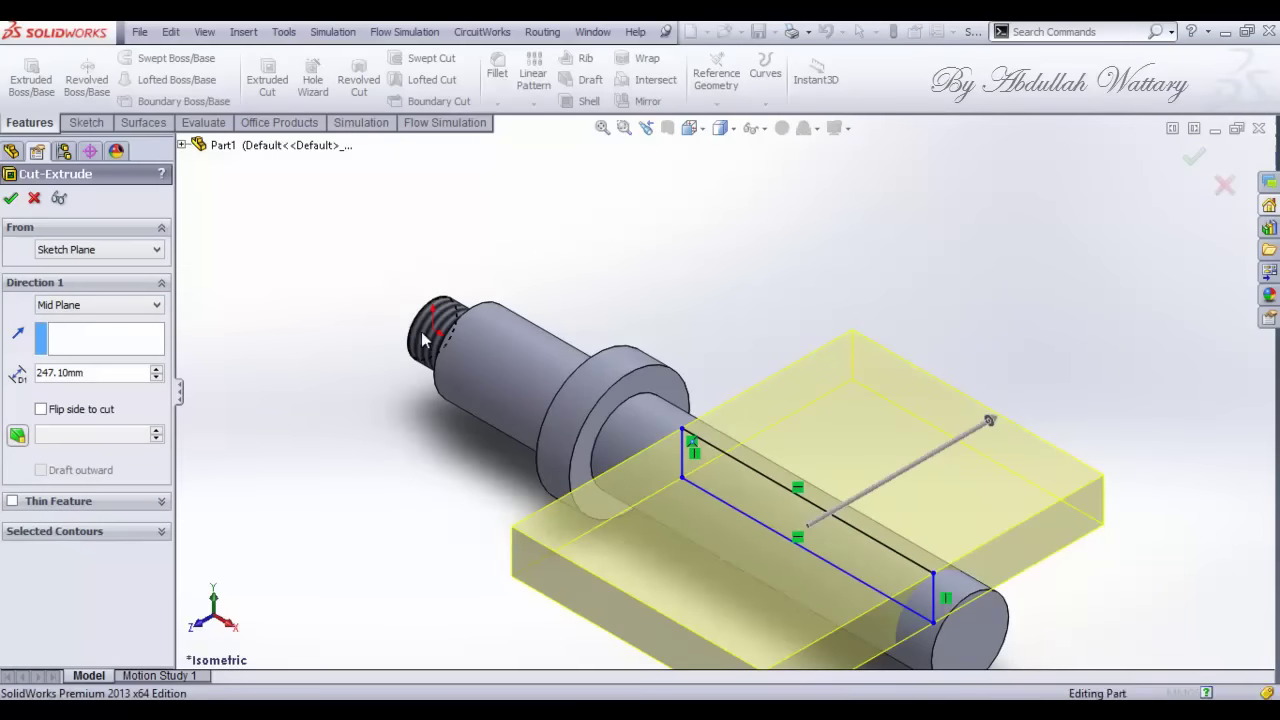
{"action": "scroll", "coordinate": [795, 333], "scroll_direction": "up", "scroll_amount": 3}
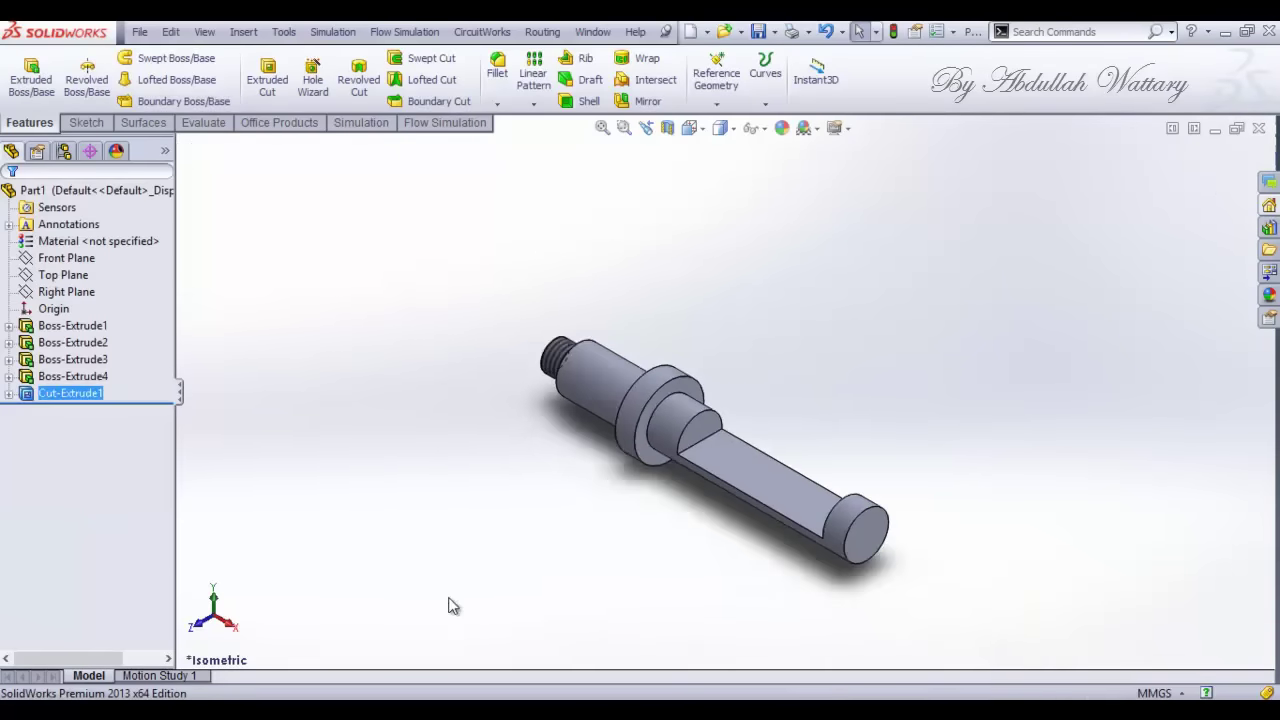
{"action": "key", "text": "alt+Tab"}
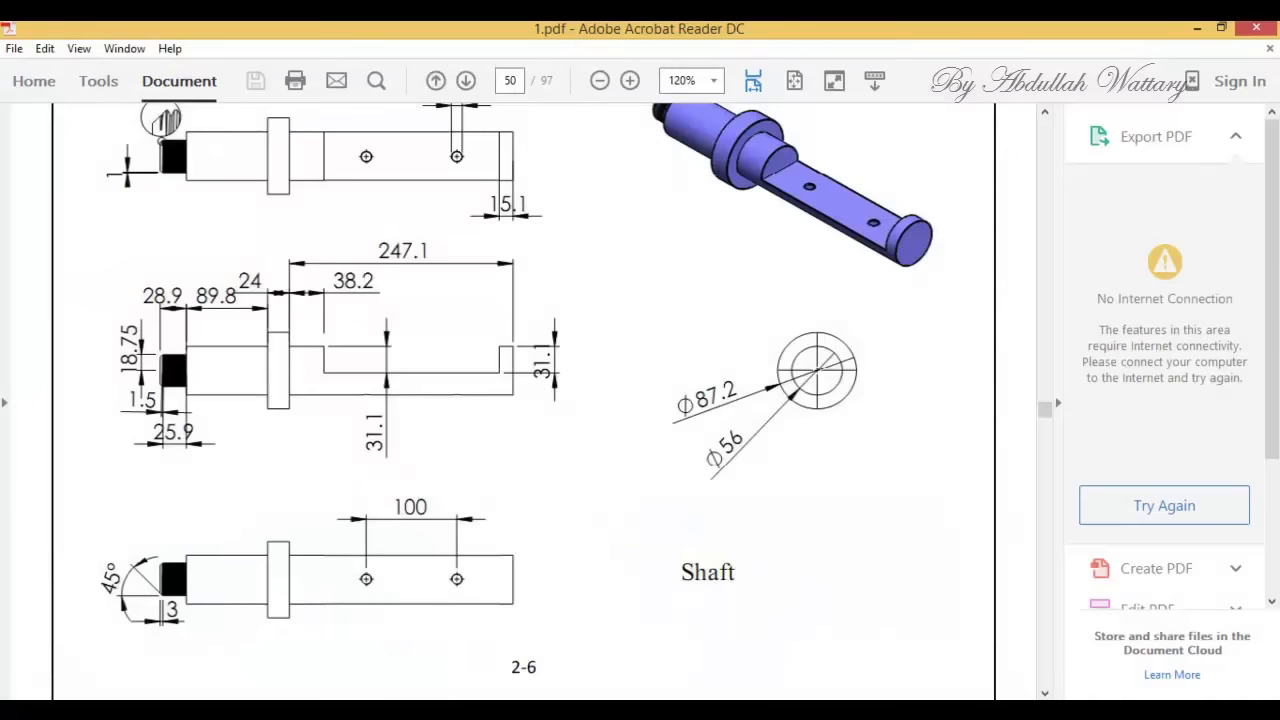
Step: Start a new sketch on the shaft's flat face and view it Normal To
{"action": "key", "text": "alt+Tab"}
{"action": "left_click", "coordinate": [770, 475]}
{"action": "left_click", "coordinate": [843, 418]}
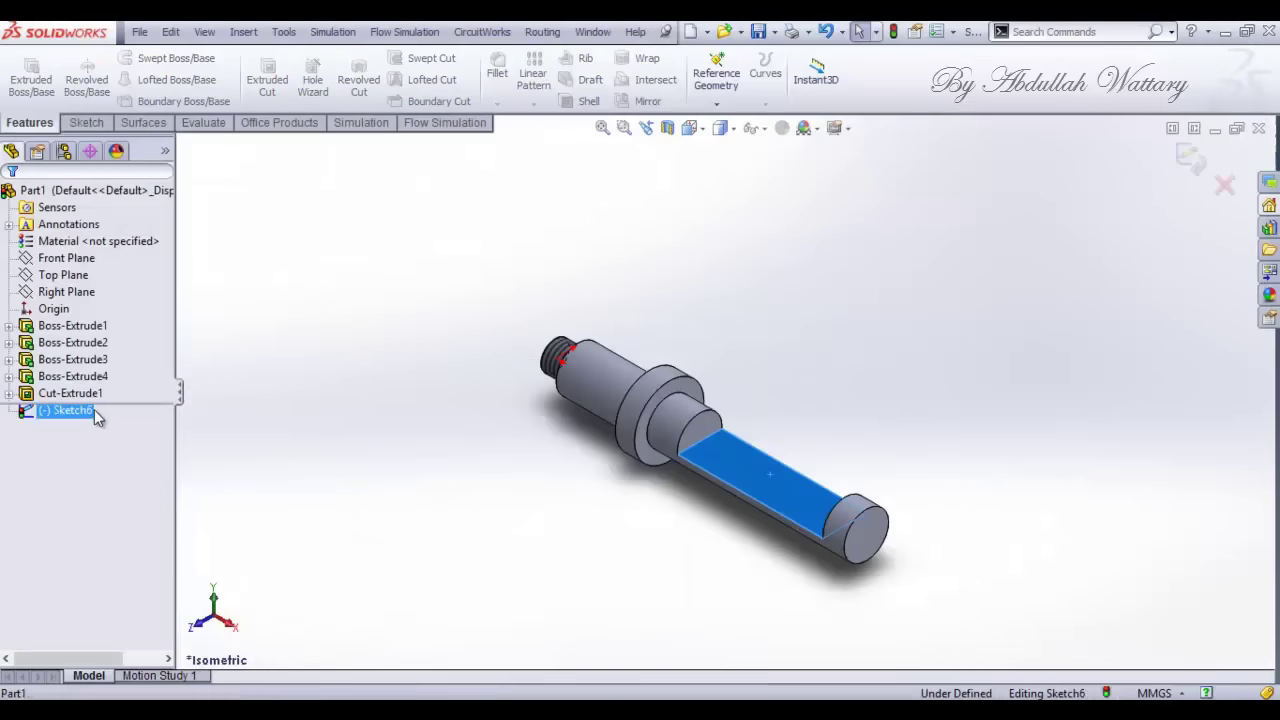
{"action": "right_click", "coordinate": [94, 409]}
{"action": "left_click", "coordinate": [100, 375]}
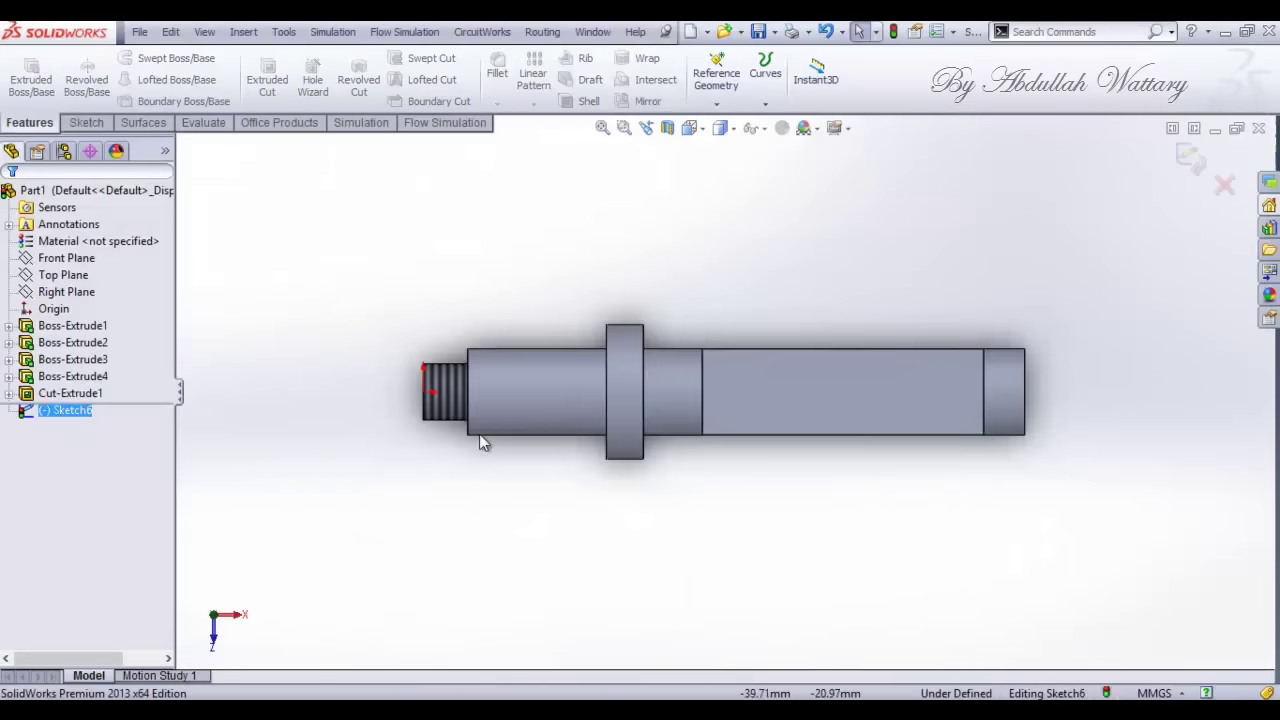
Step: Draw a construction centreline from the flat's left edge to its right edge
{"action": "left_click", "coordinate": [86, 122]}
{"action": "left_click", "coordinate": [145, 57]}
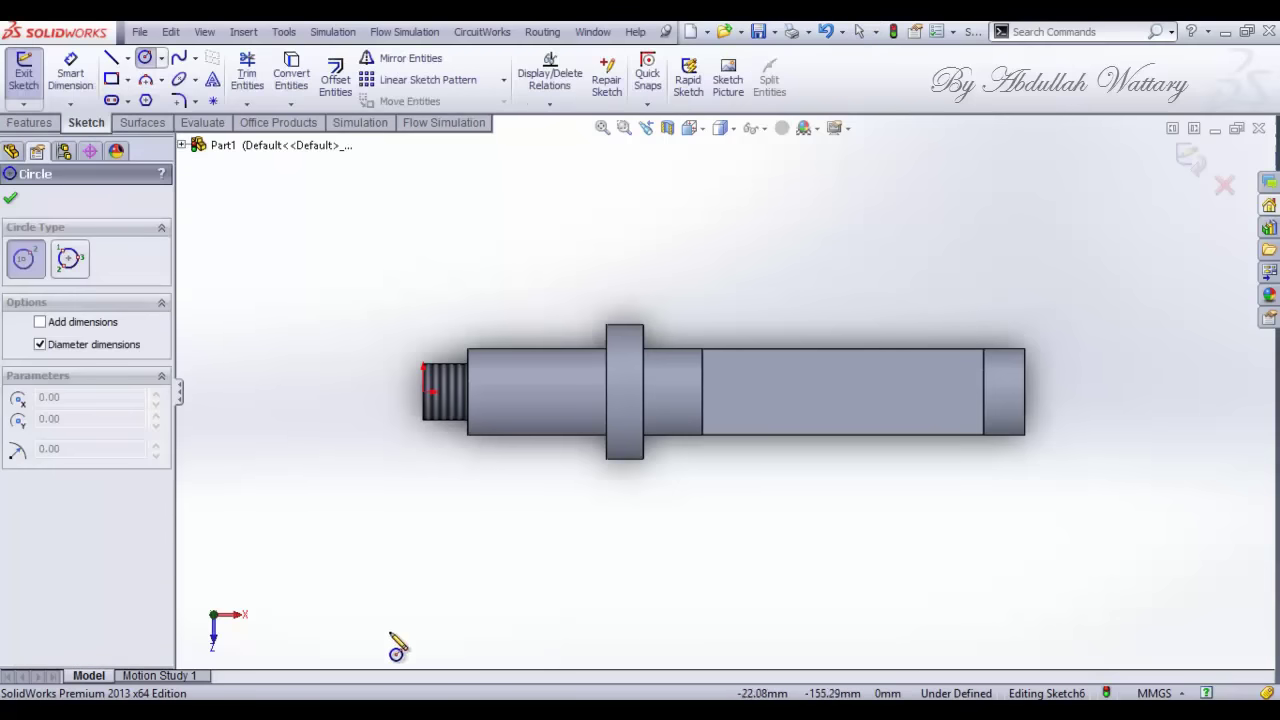
{"action": "left_click", "coordinate": [127, 58]}
{"action": "left_click", "coordinate": [143, 97]}
{"action": "scroll", "coordinate": [866, 446], "scroll_direction": "down", "scroll_amount": 1}
{"action": "scroll", "coordinate": [866, 446], "scroll_direction": "down", "scroll_amount": 2}
{"action": "left_click", "coordinate": [489, 338]}
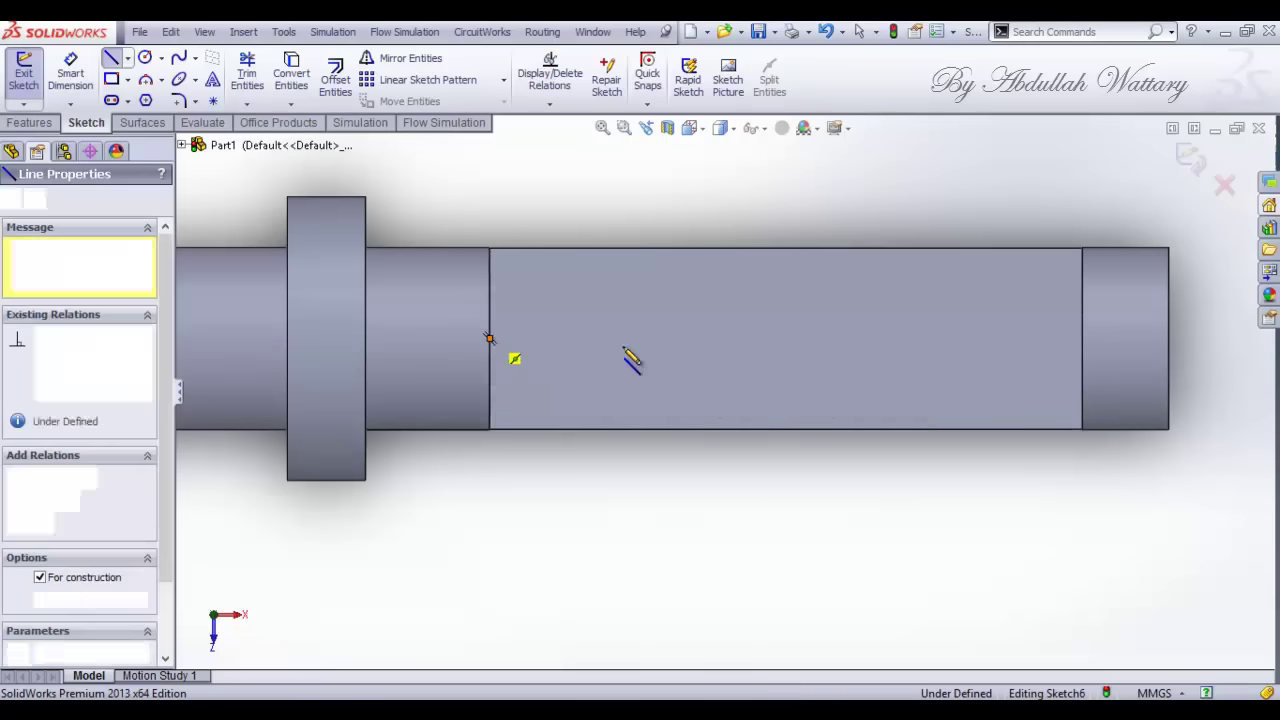
{"action": "left_click", "coordinate": [1082, 338]}
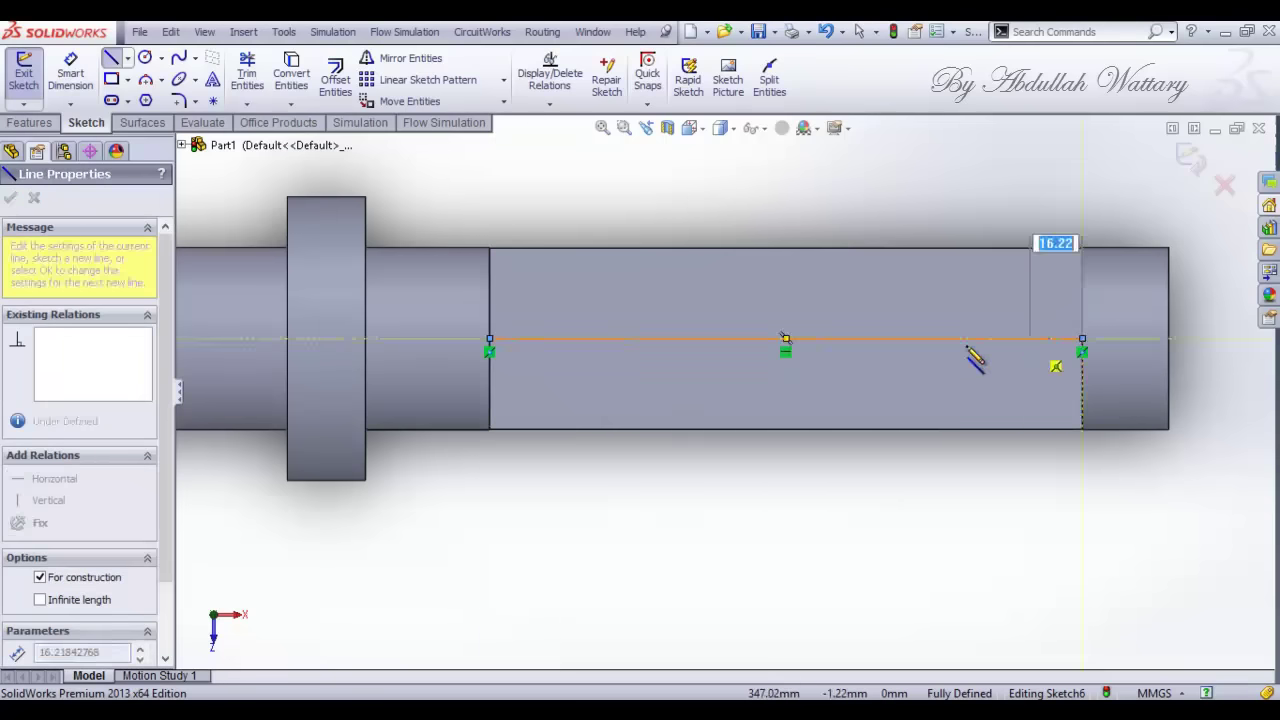
{"action": "key", "text": "Escape"}
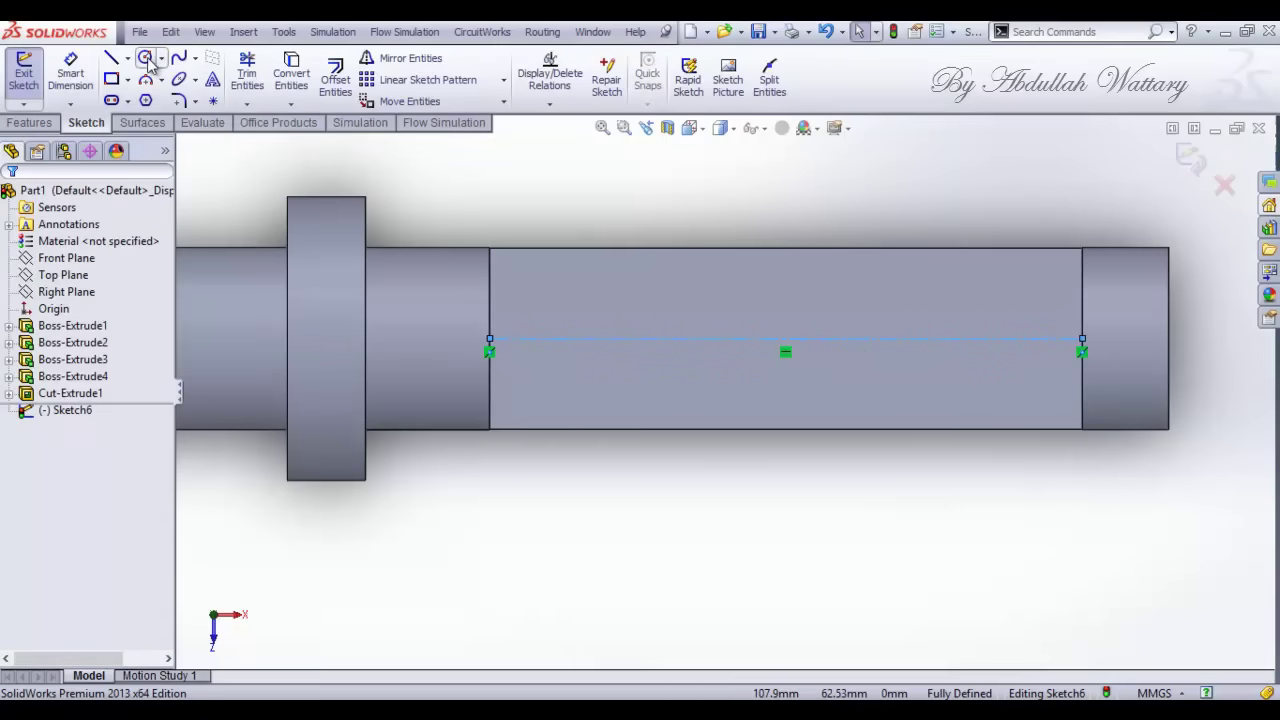
{"action": "left_click", "coordinate": [145, 58]}
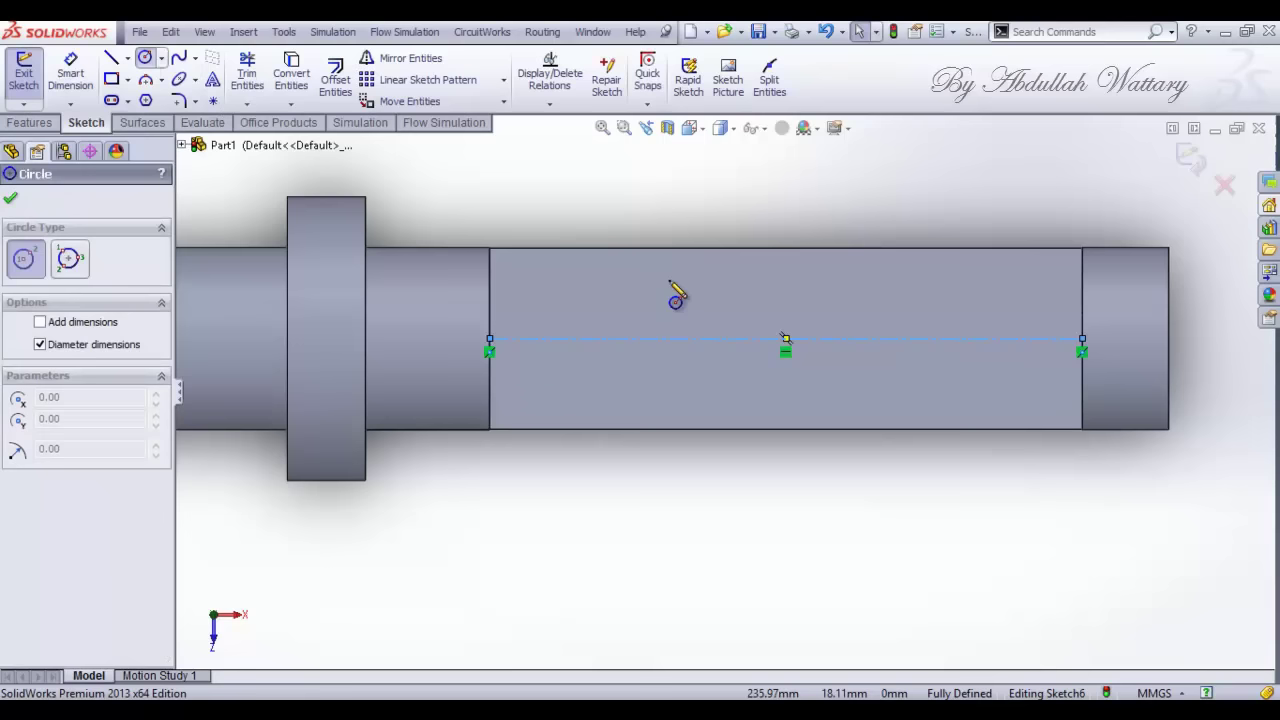
Step: Draw two small circles centred on the flat's centreline
{"action": "left_click", "coordinate": [928, 338]}
{"action": "left_click", "coordinate": [943, 352]}
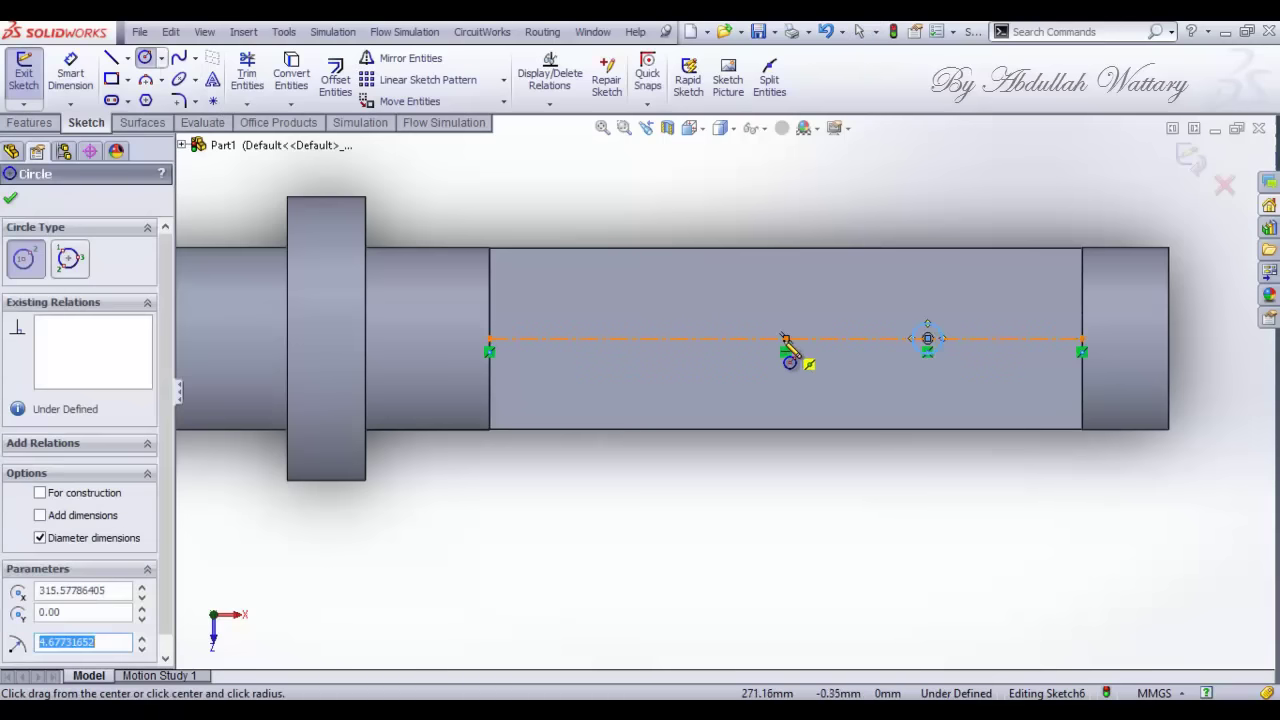
{"action": "left_click", "coordinate": [671, 338]}
{"action": "left_click", "coordinate": [678, 373]}
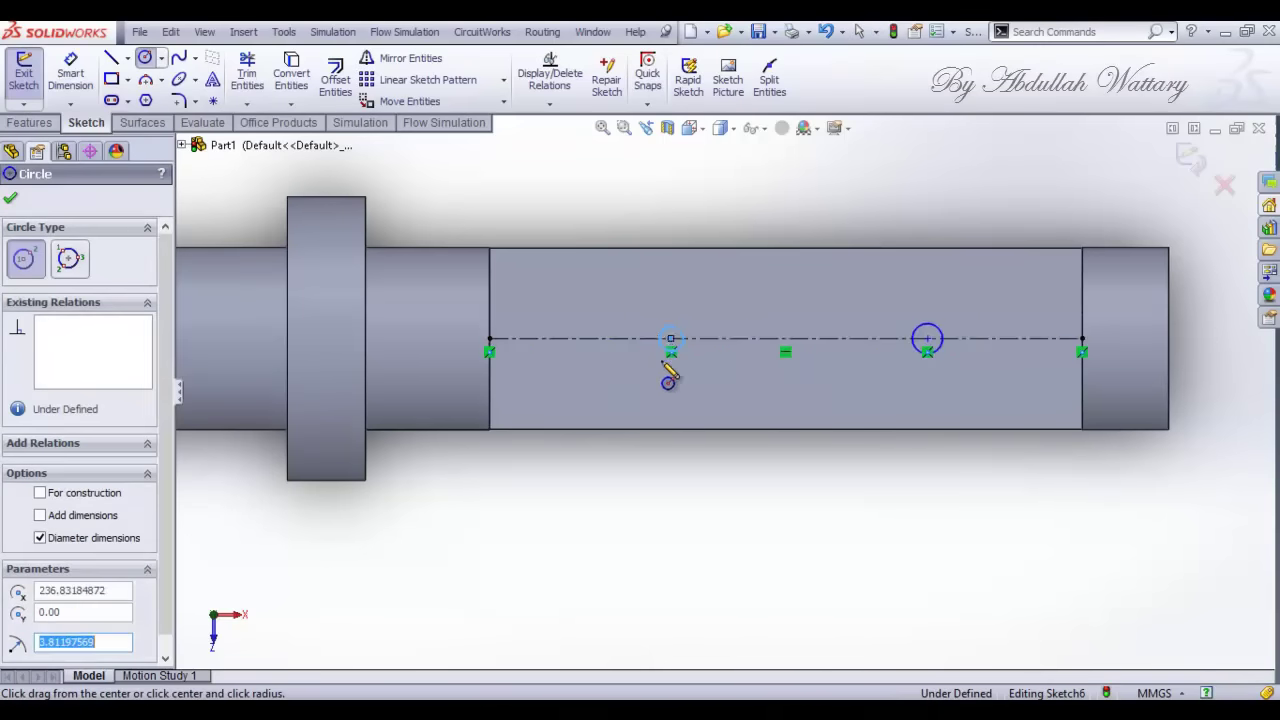
Step: Consult the shaft drawing PDF for the hole sizes and return to the sketch
{"action": "key", "text": "alt+Tab"}
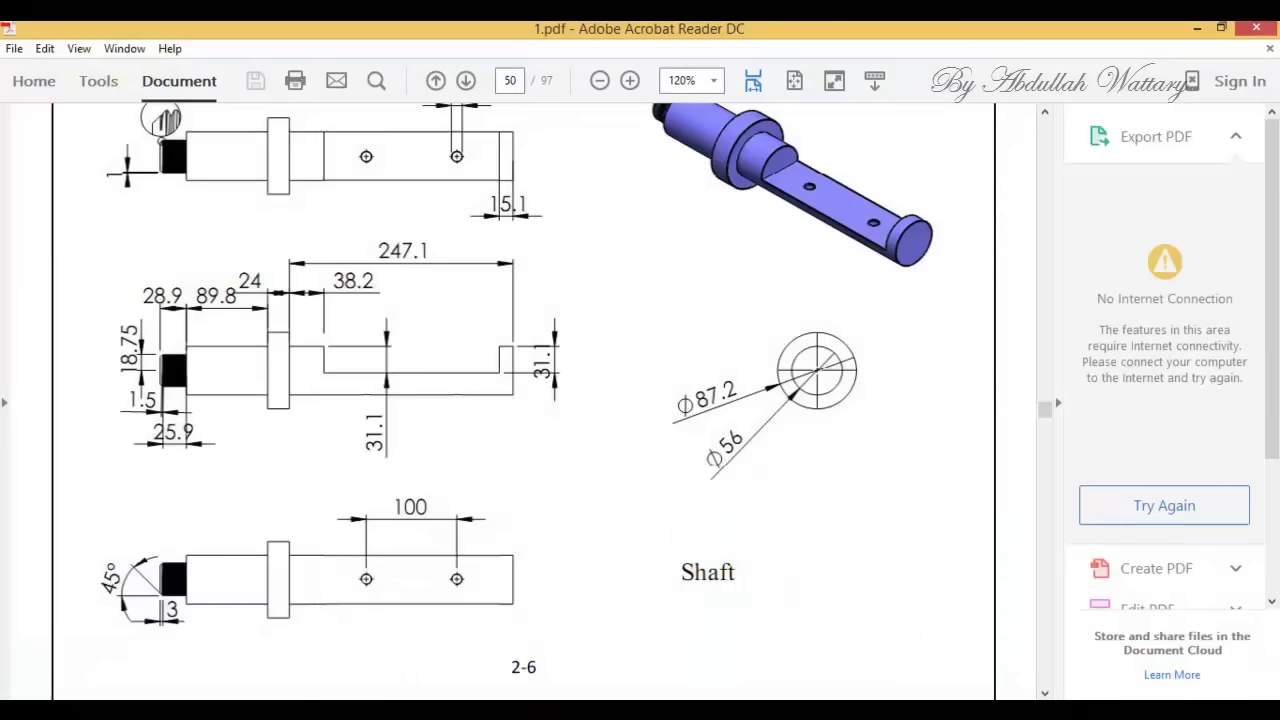
{"action": "scroll", "coordinate": [511, 510], "scroll_direction": "down", "scroll_amount": 5}
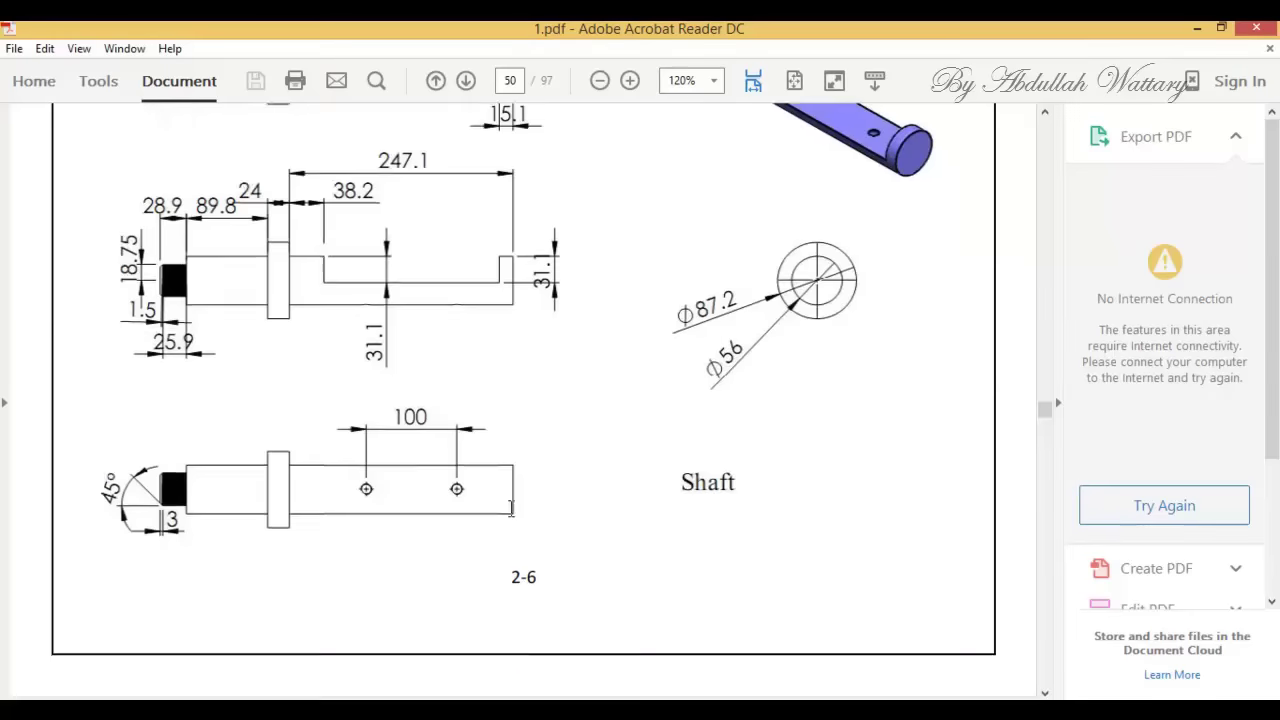
{"action": "scroll", "coordinate": [511, 510], "scroll_direction": "down", "scroll_amount": 2}
{"action": "scroll", "coordinate": [511, 510], "scroll_direction": "down", "scroll_amount": 1}
{"action": "scroll", "coordinate": [511, 510], "scroll_direction": "down", "scroll_amount": 2}
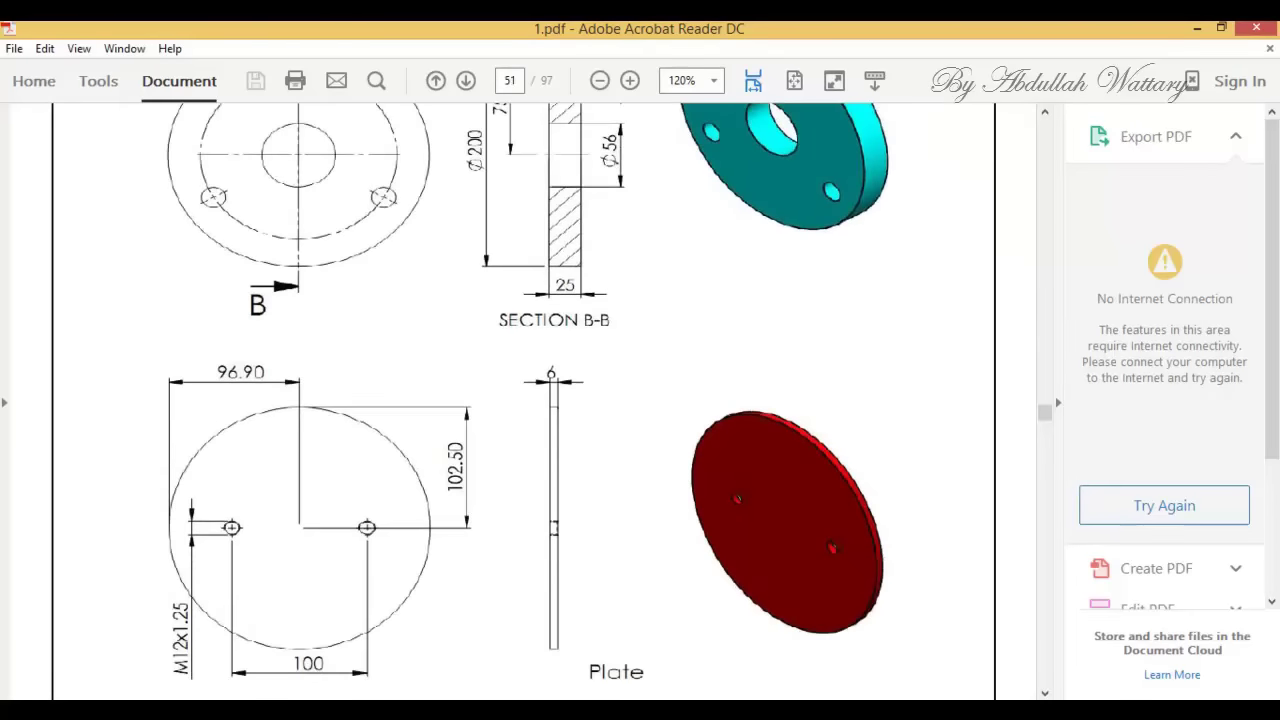
{"action": "key", "text": "alt+Tab"}
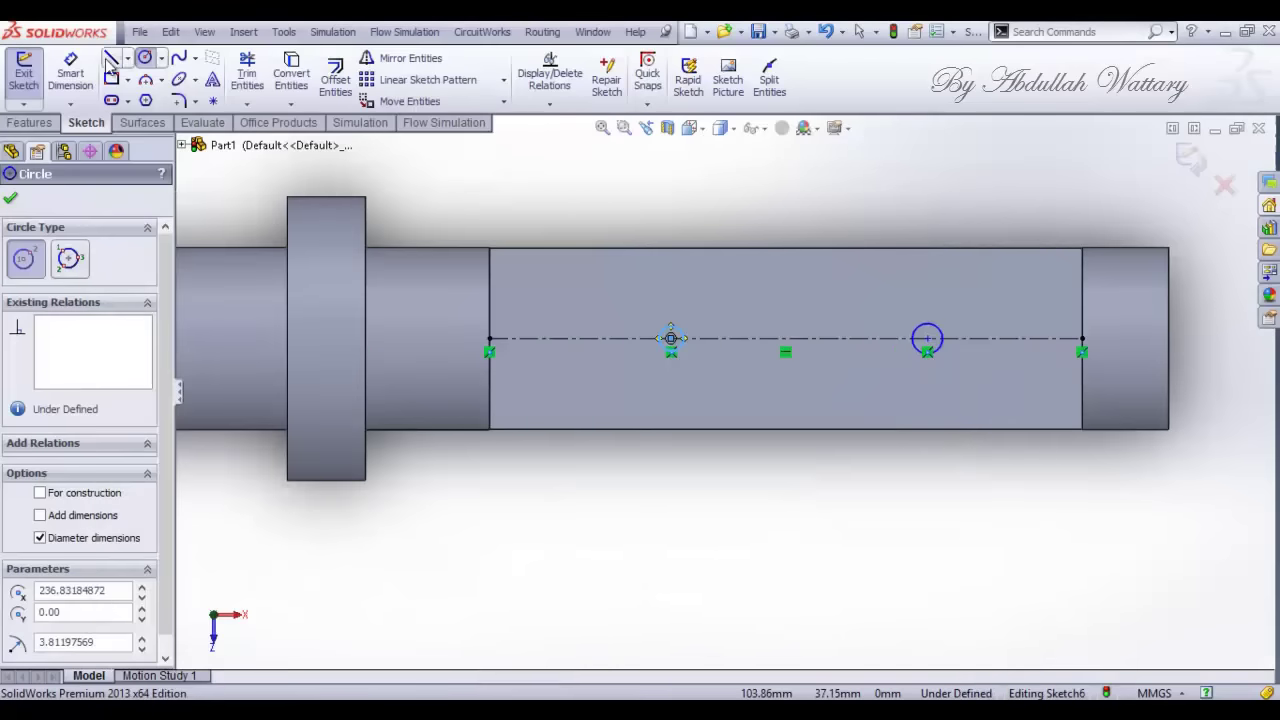
{"action": "left_click", "coordinate": [70, 73]}
Step: Dimension the left and right circles to Ø12 mm, then inspect the centre point and centreline
{"action": "left_click", "coordinate": [680, 340]}
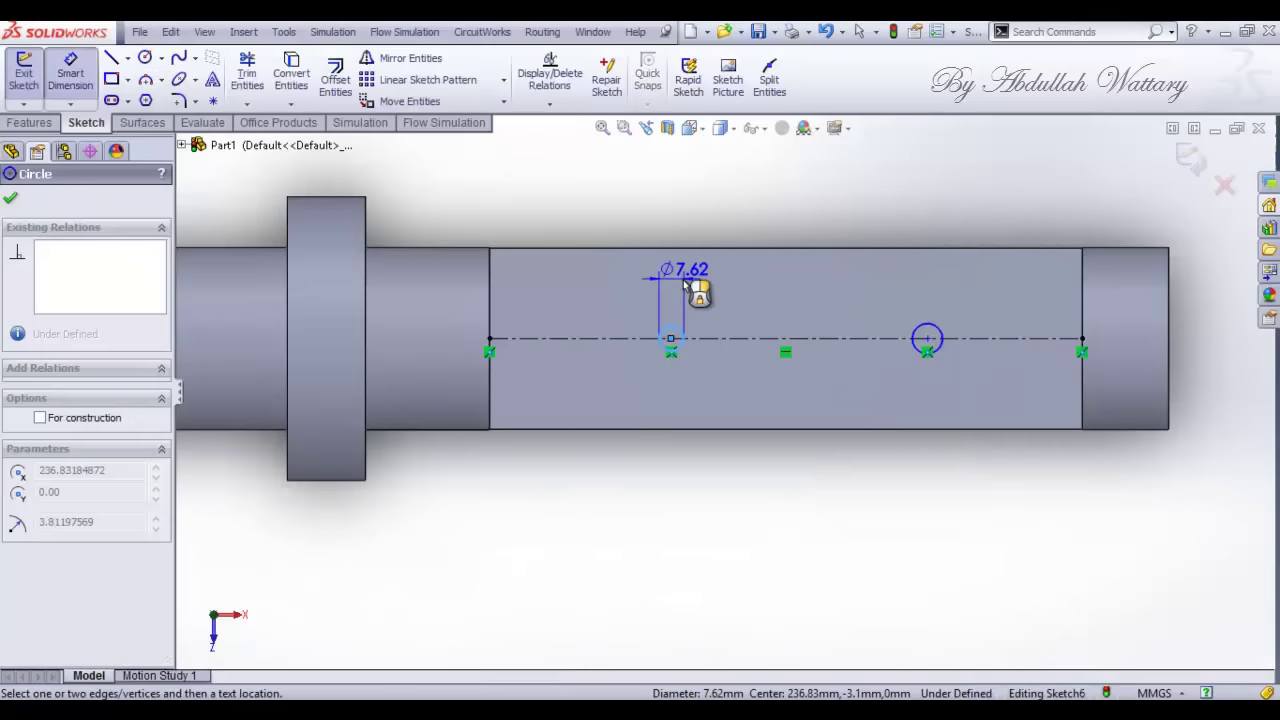
{"action": "left_click", "coordinate": [684, 276]}
{"action": "type", "text": "12"}
{"action": "key", "text": "Return"}
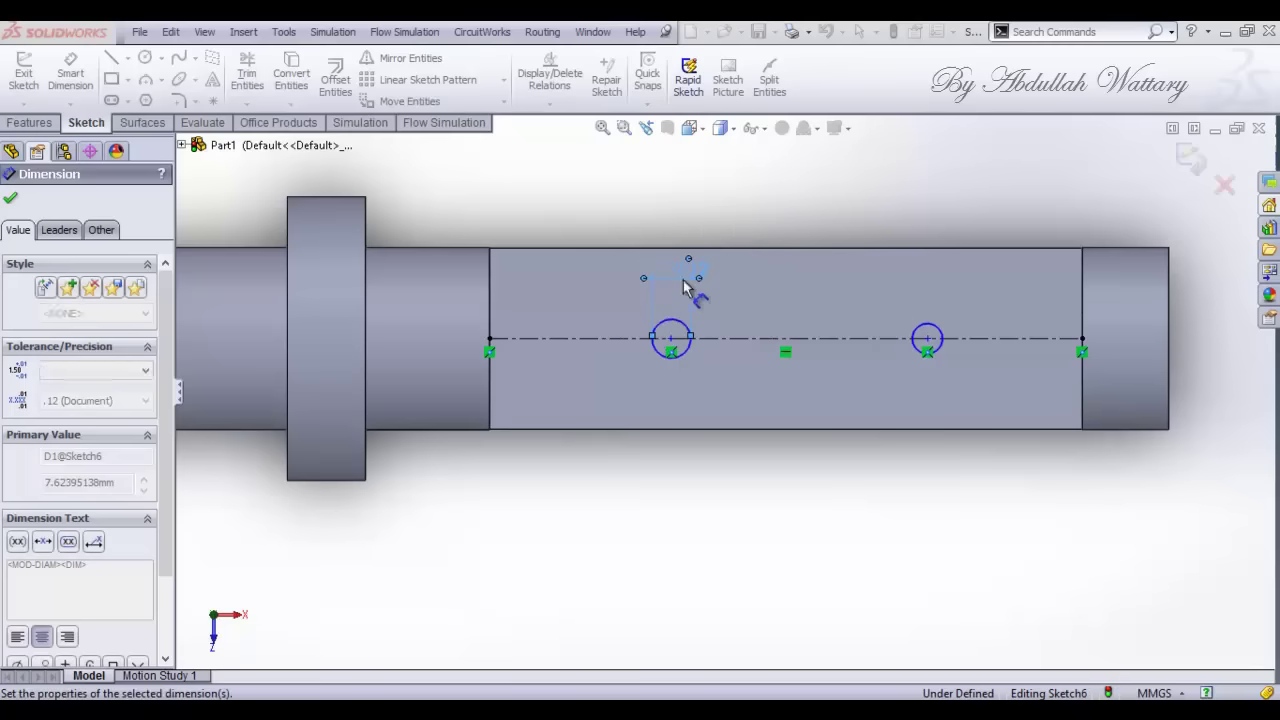
{"action": "left_click", "coordinate": [927, 327]}
{"action": "left_click", "coordinate": [927, 281]}
{"action": "type", "text": "12"}
{"action": "key", "text": "Return"}
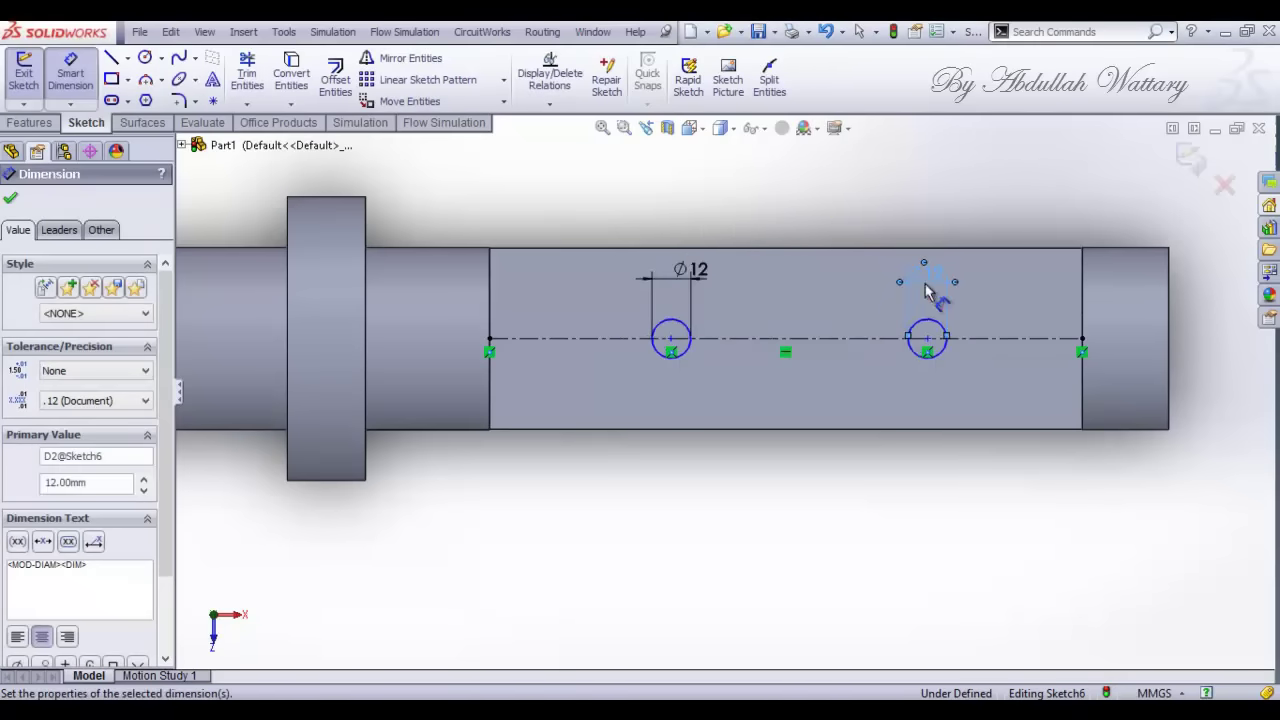
{"action": "left_click", "coordinate": [928, 340]}
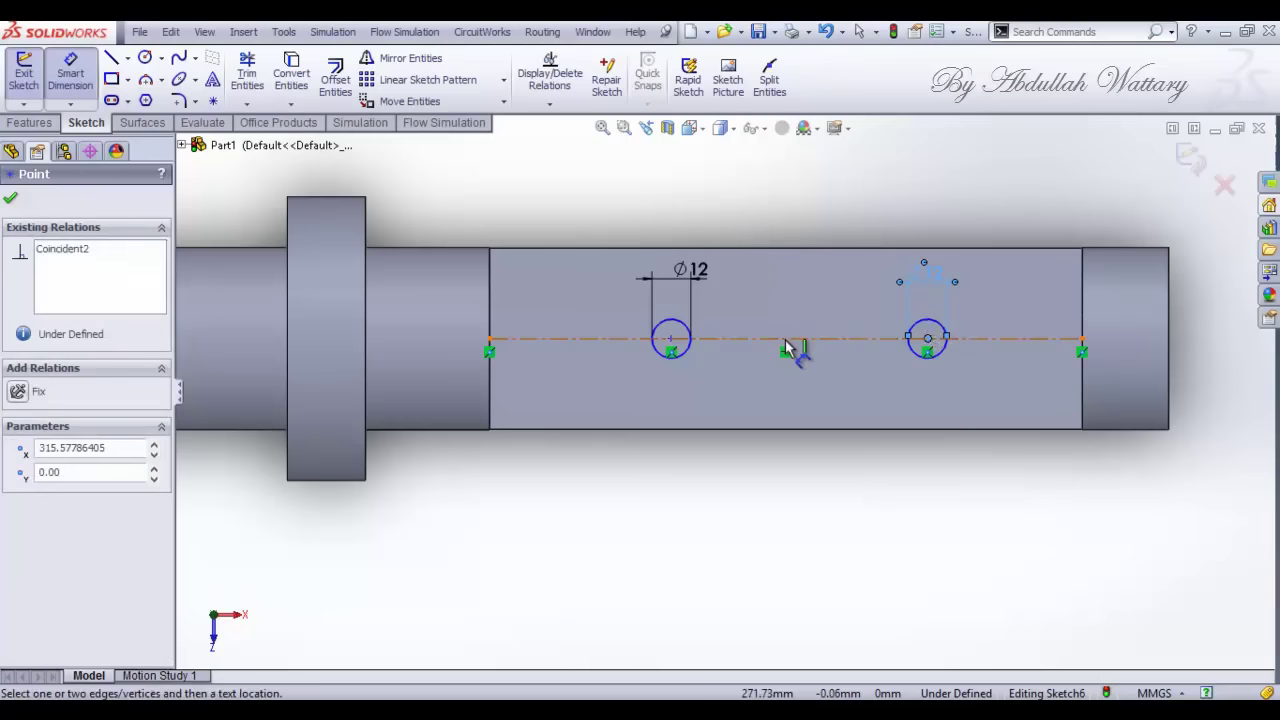
{"action": "left_click", "coordinate": [788, 349]}
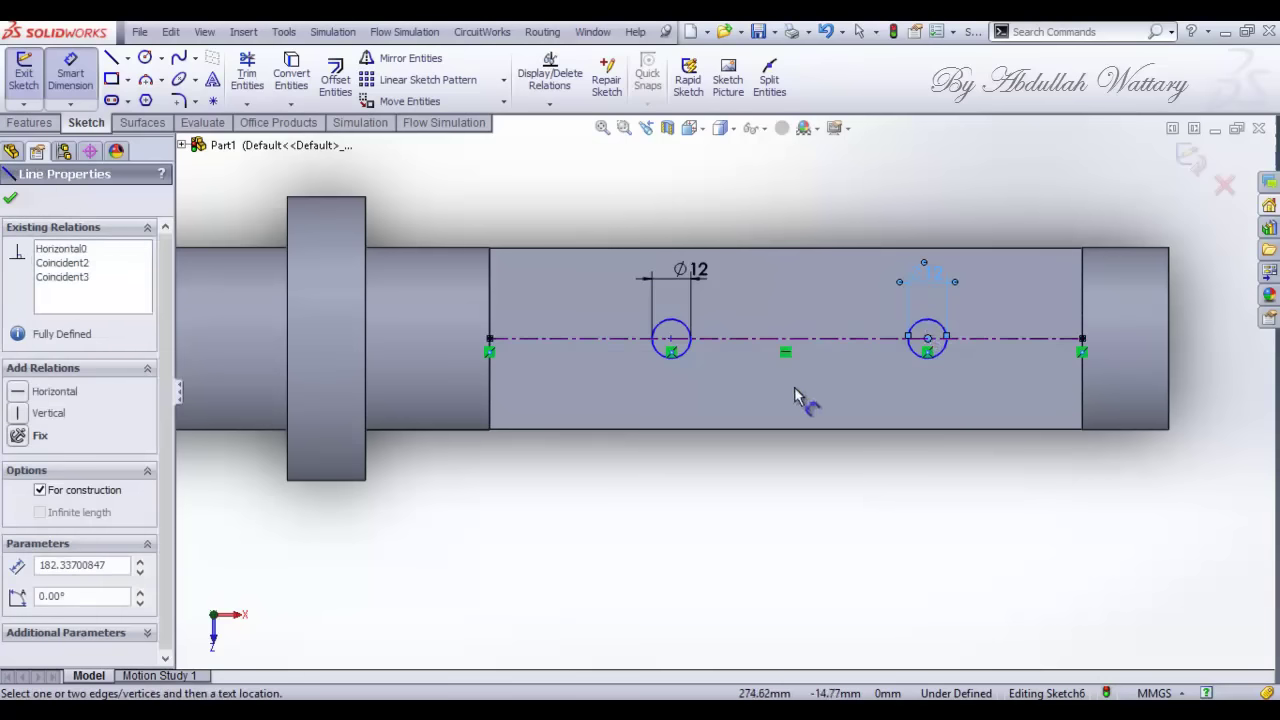
{"action": "key", "text": "Escape"}
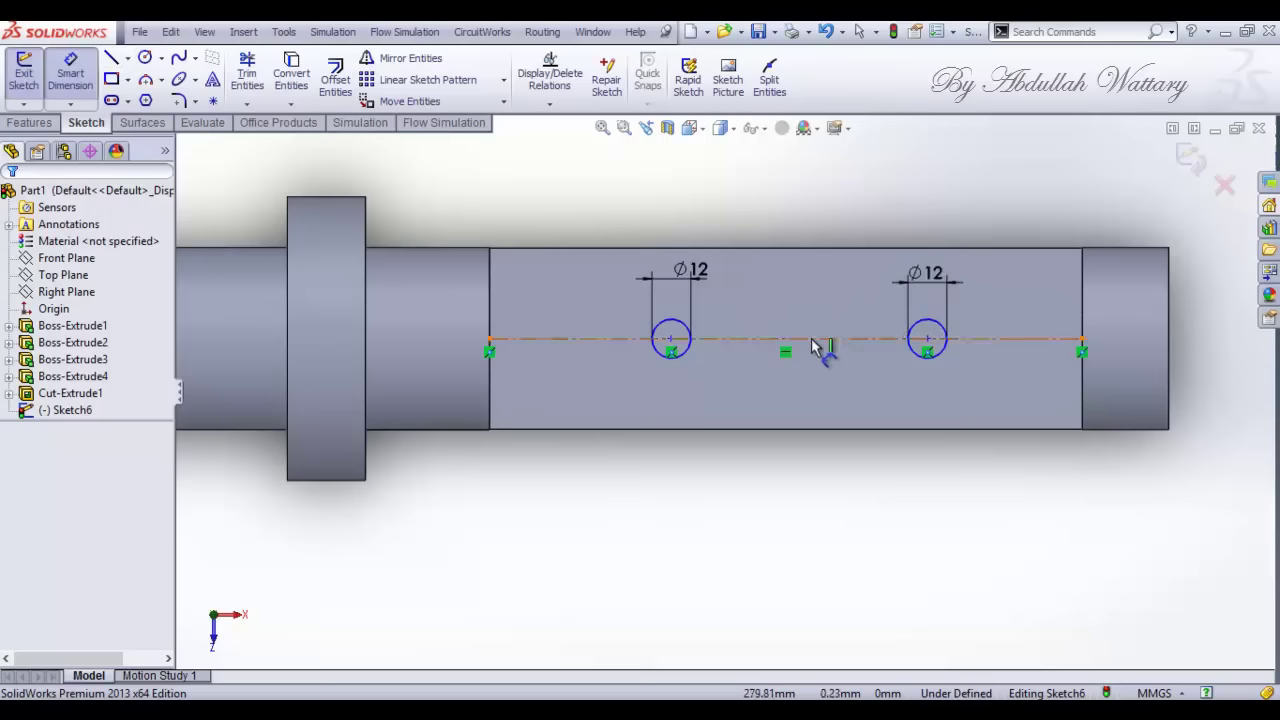
Step: Draw a short helper line at the centreline midpoint and place the right circle 50 mm from it
{"action": "left_click", "coordinate": [111, 60]}
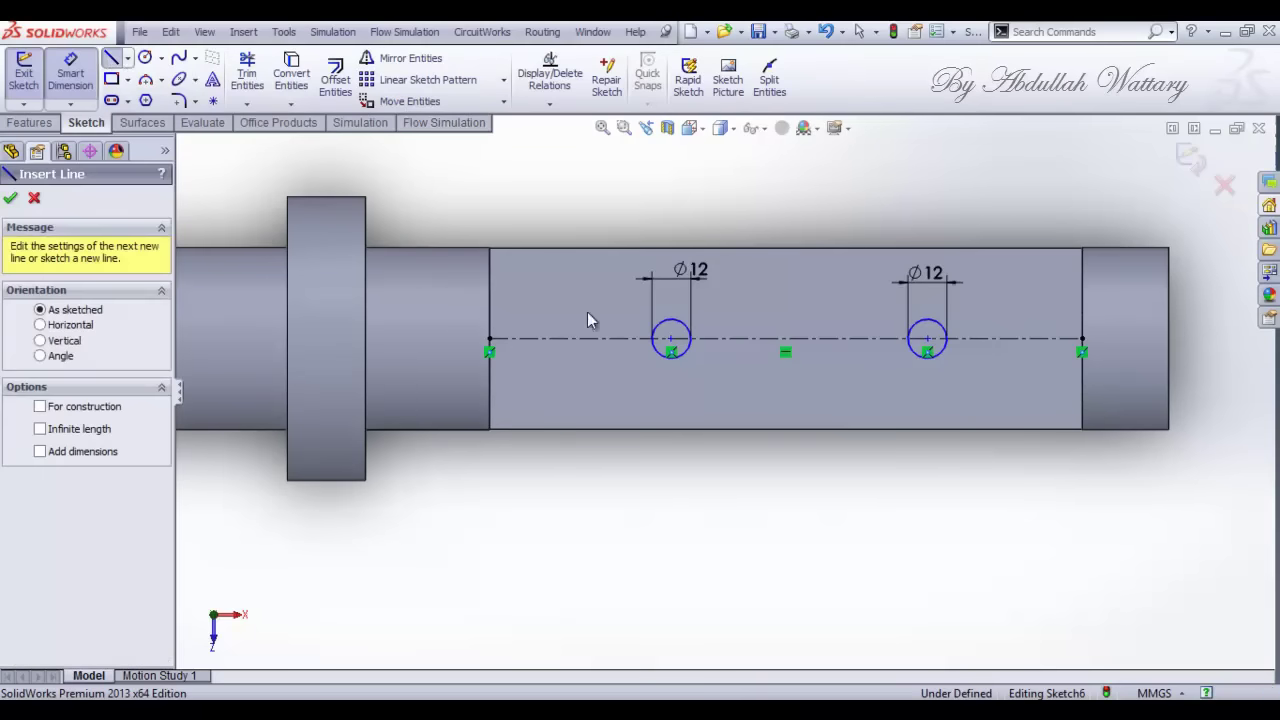
{"action": "left_click", "coordinate": [786, 340]}
{"action": "left_click", "coordinate": [785, 390]}
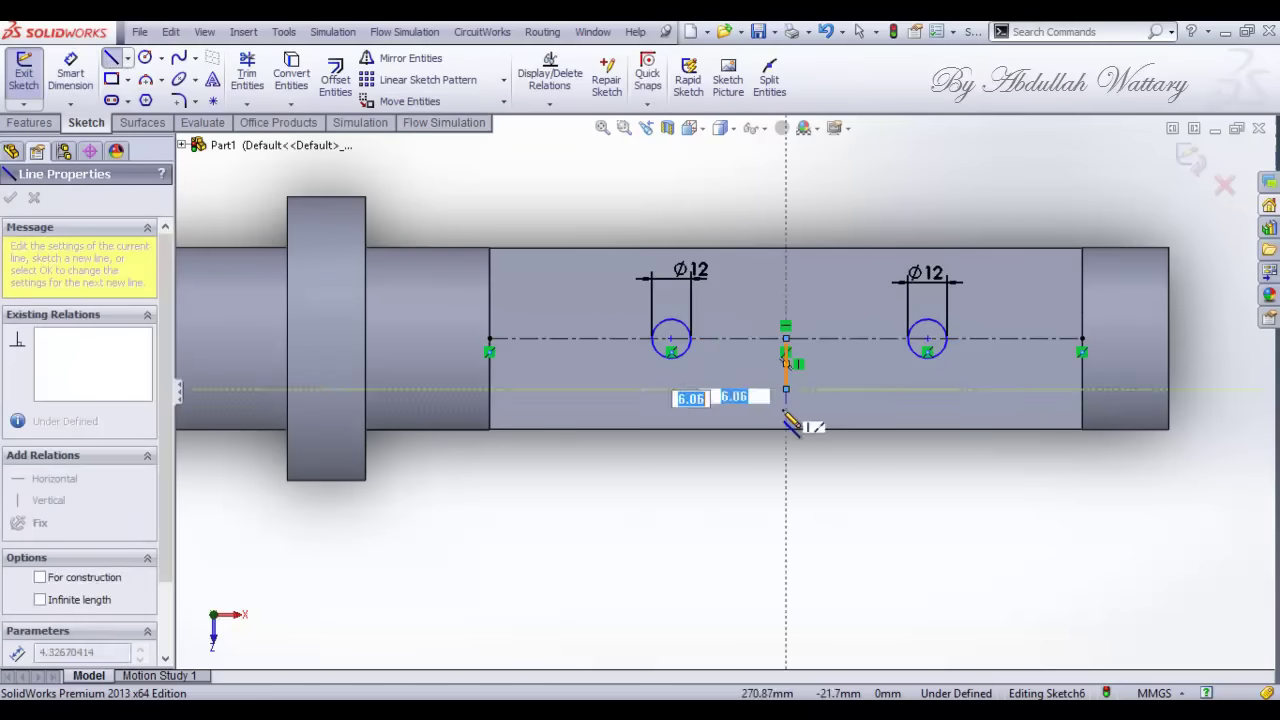
{"action": "key", "text": "Escape"}
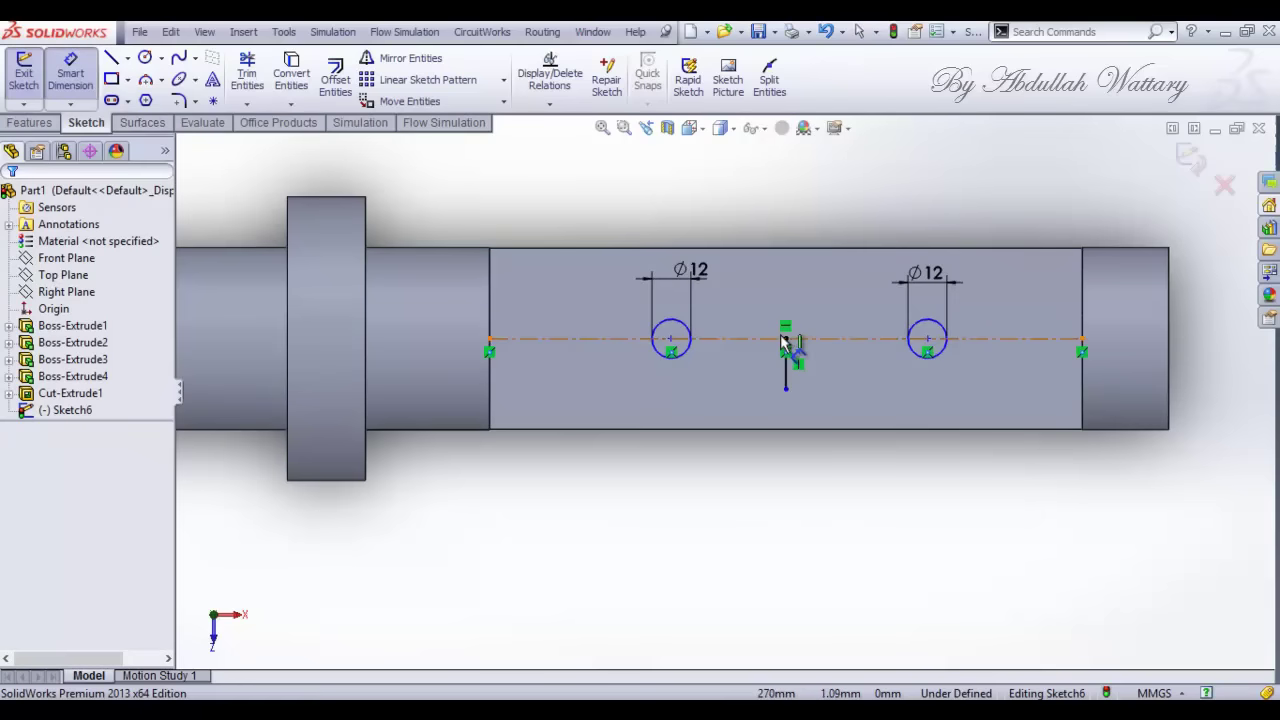
{"action": "left_click", "coordinate": [787, 341]}
{"action": "left_click", "coordinate": [928, 340]}
{"action": "left_click", "coordinate": [885, 388]}
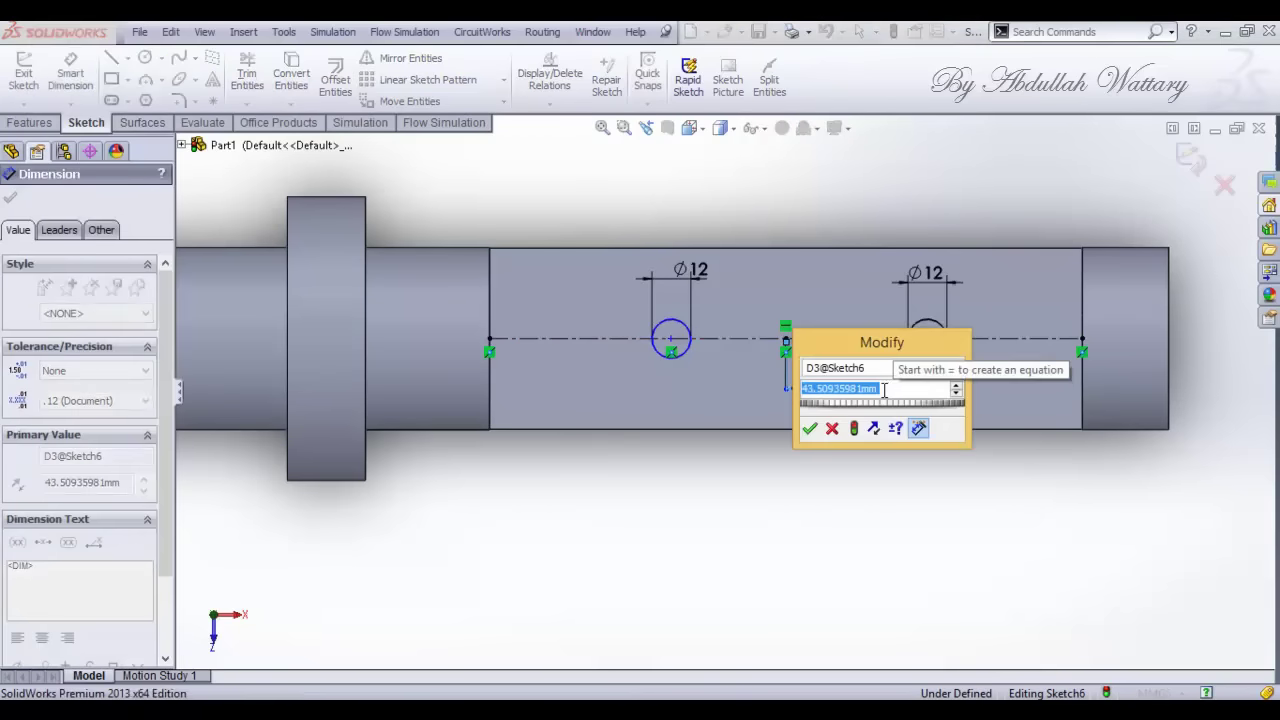
{"action": "type", "text": "50"}
{"action": "key", "text": "Return"}
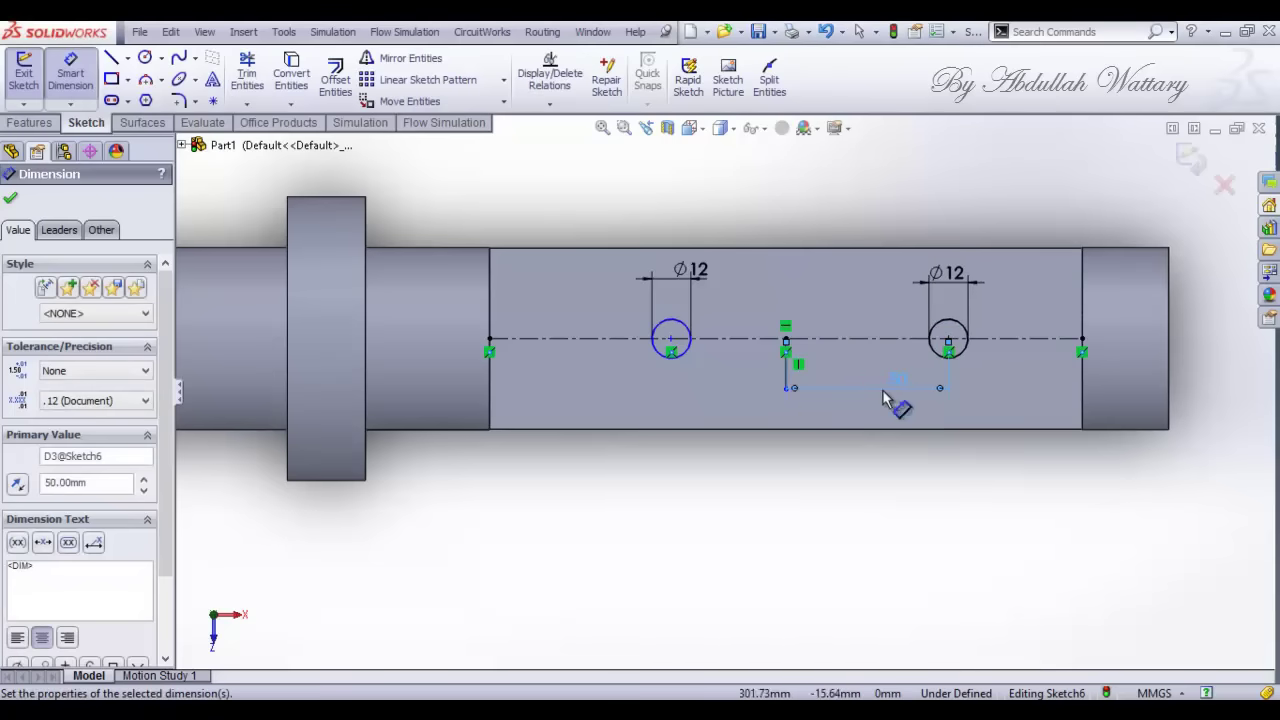
Step: Undo an accidental dimension drag and place the left circle 50 mm from the midpoint
{"action": "key", "text": "Escape"}
{"action": "left_click_drag", "start_coordinate": [673, 343], "coordinate": [671, 340]}
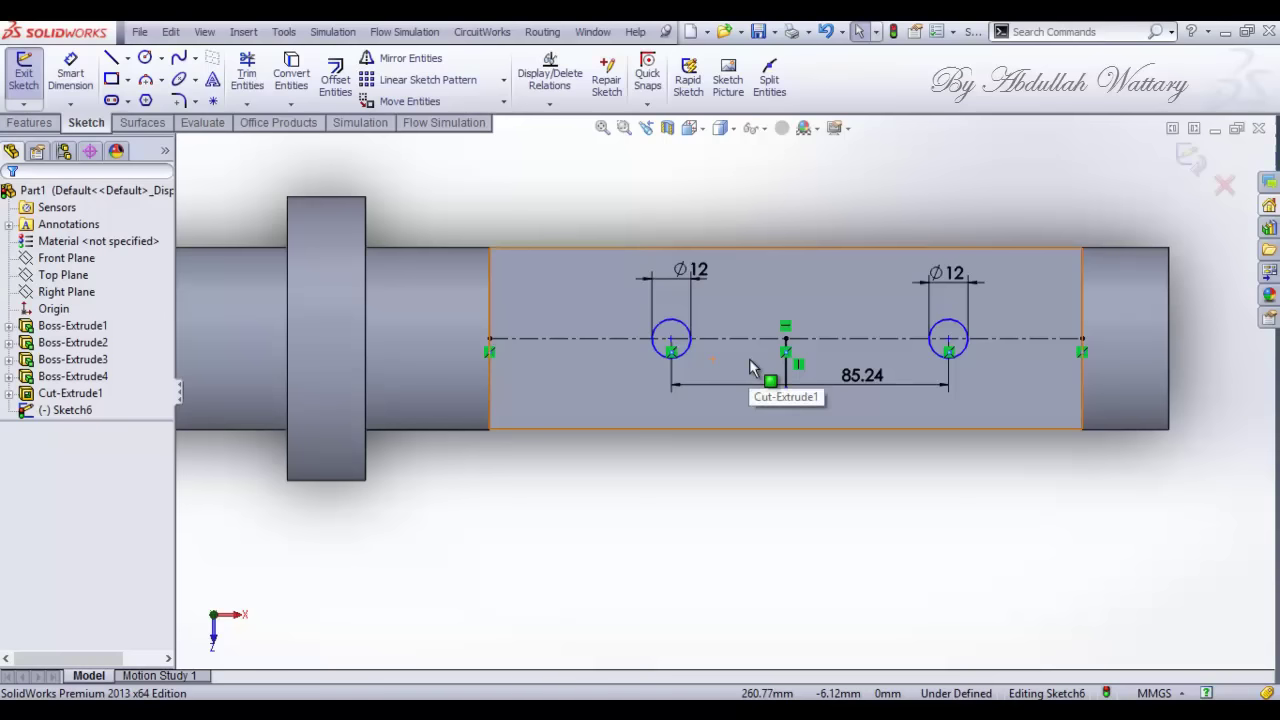
{"action": "key", "text": "ctrl+z"}
{"action": "left_click", "coordinate": [72, 68]}
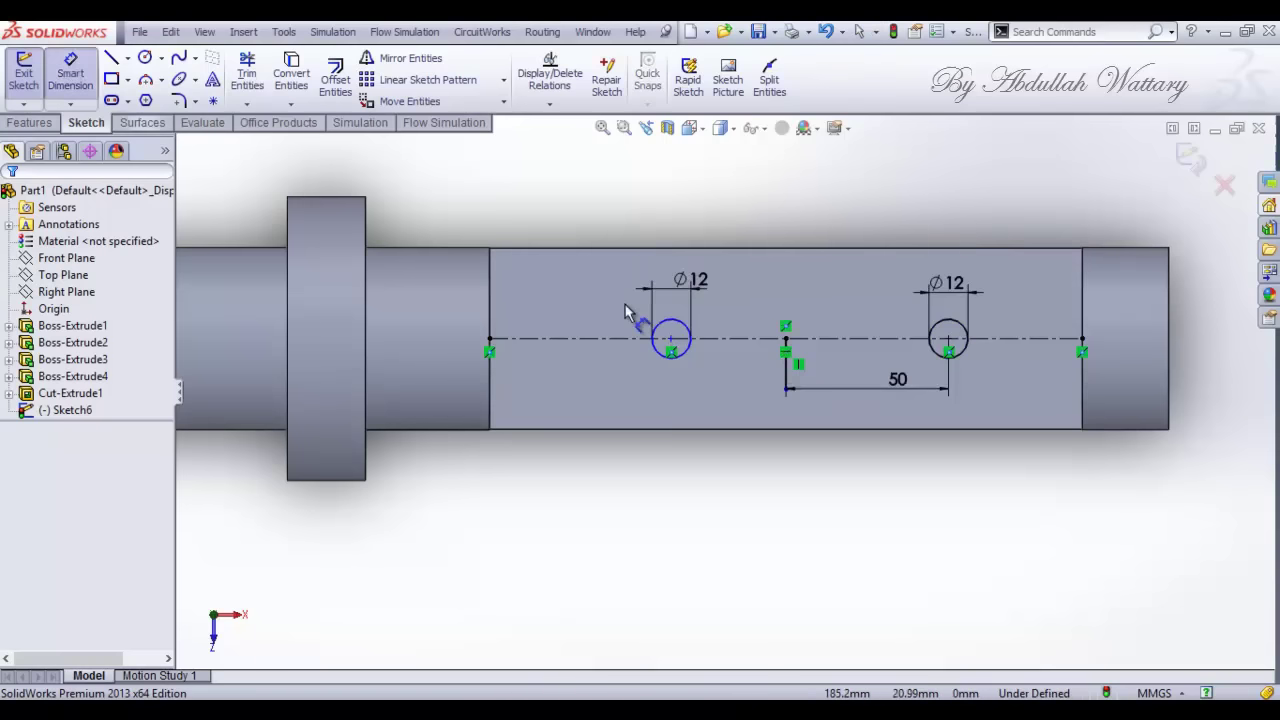
{"action": "left_click", "coordinate": [786, 341]}
{"action": "left_click", "coordinate": [671, 339]}
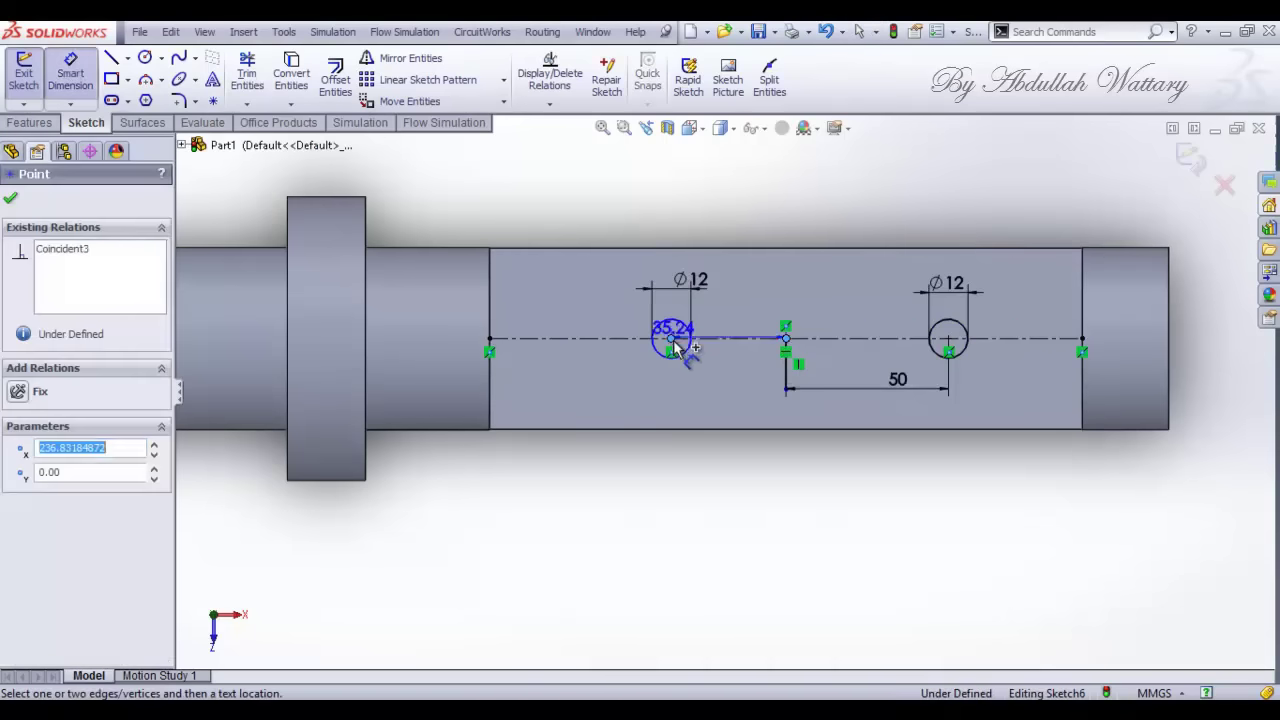
{"action": "left_click", "coordinate": [697, 412]}
{"action": "type", "text": "50"}
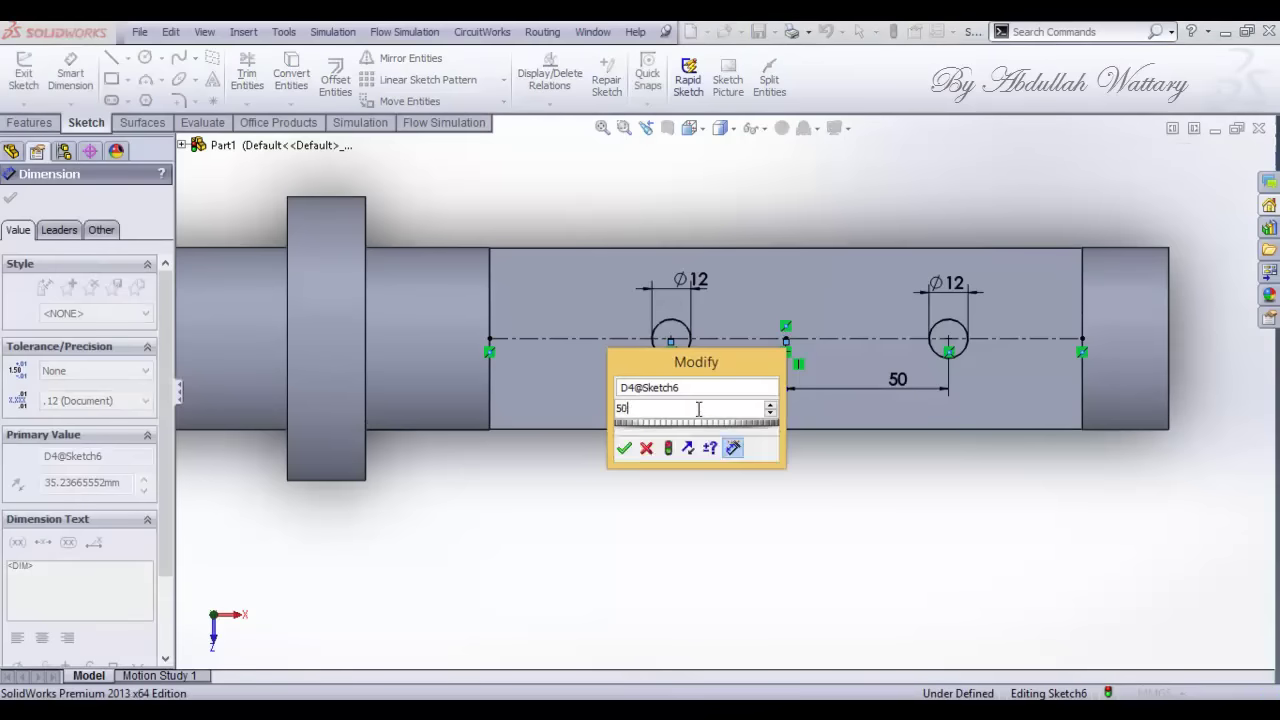
{"action": "key", "text": "Return"}
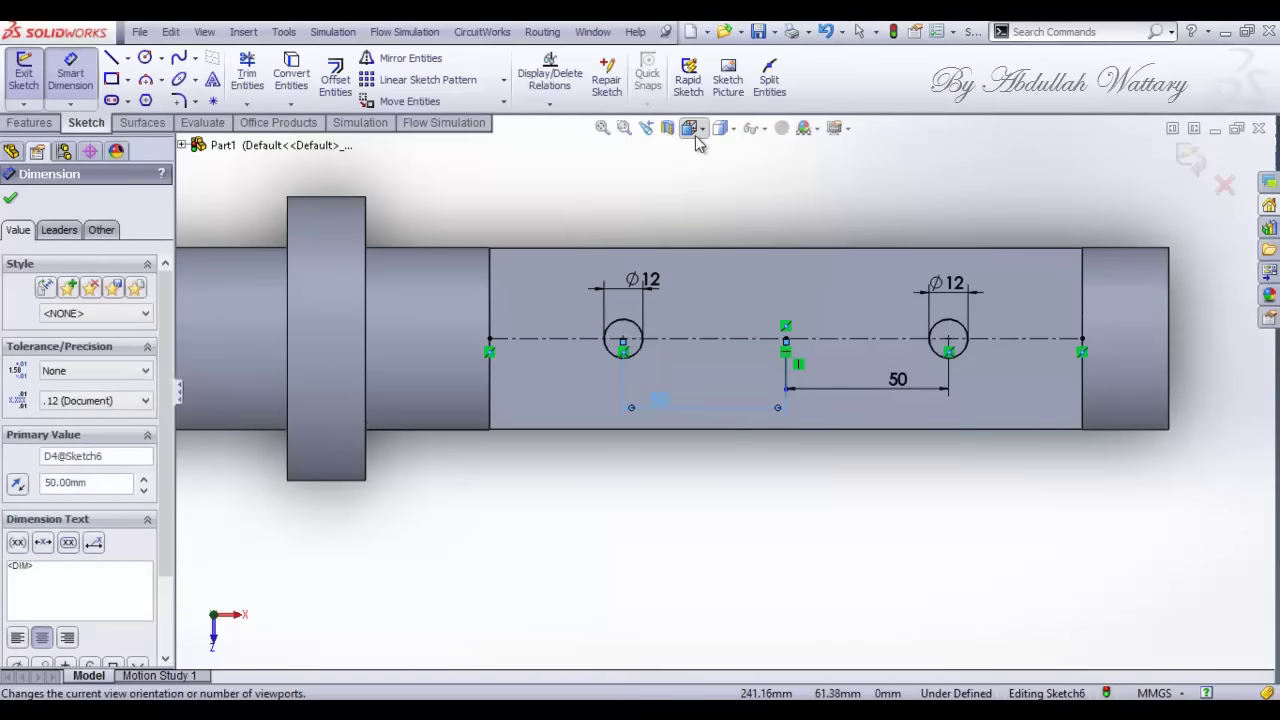
Step: Switch to Isometric view and delete the short vertical helper line
{"action": "left_click", "coordinate": [690, 128]}
{"action": "left_click", "coordinate": [781, 176]}
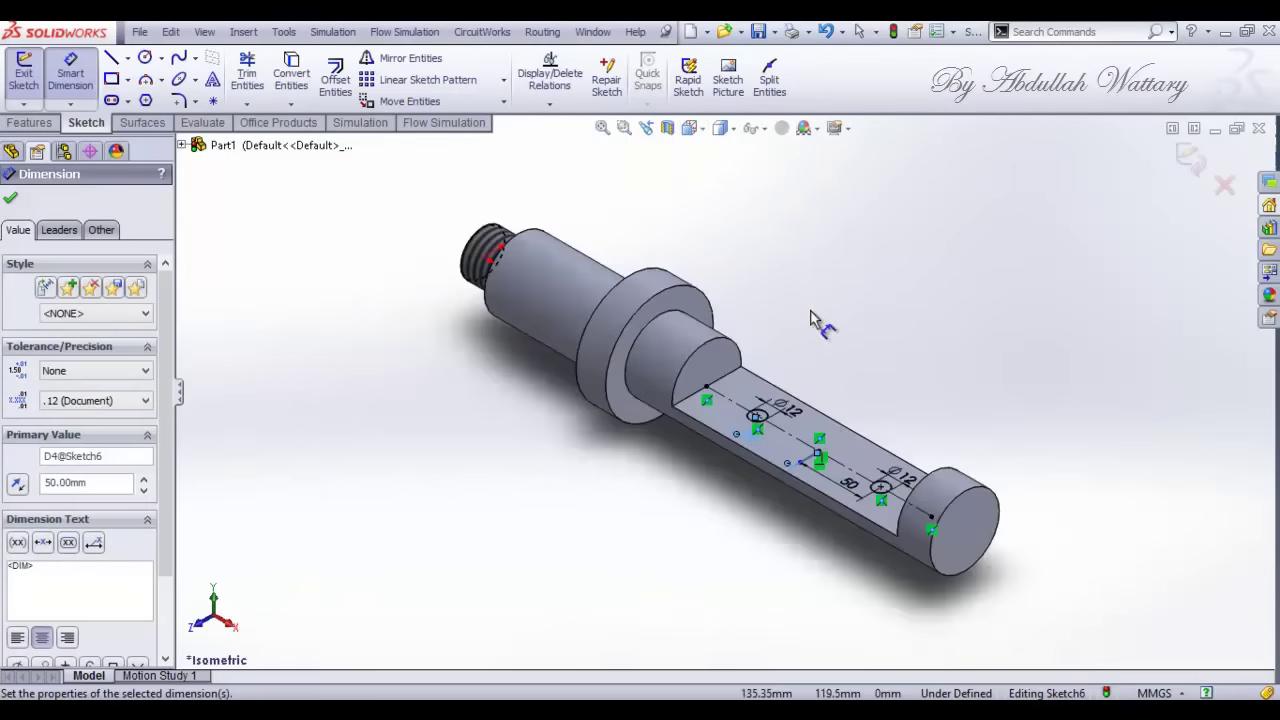
{"action": "scroll", "coordinate": [823, 471], "scroll_direction": "down", "scroll_amount": 3}
{"action": "scroll", "coordinate": [808, 466], "scroll_direction": "down", "scroll_amount": 3}
{"action": "left_click", "coordinate": [675, 475]}
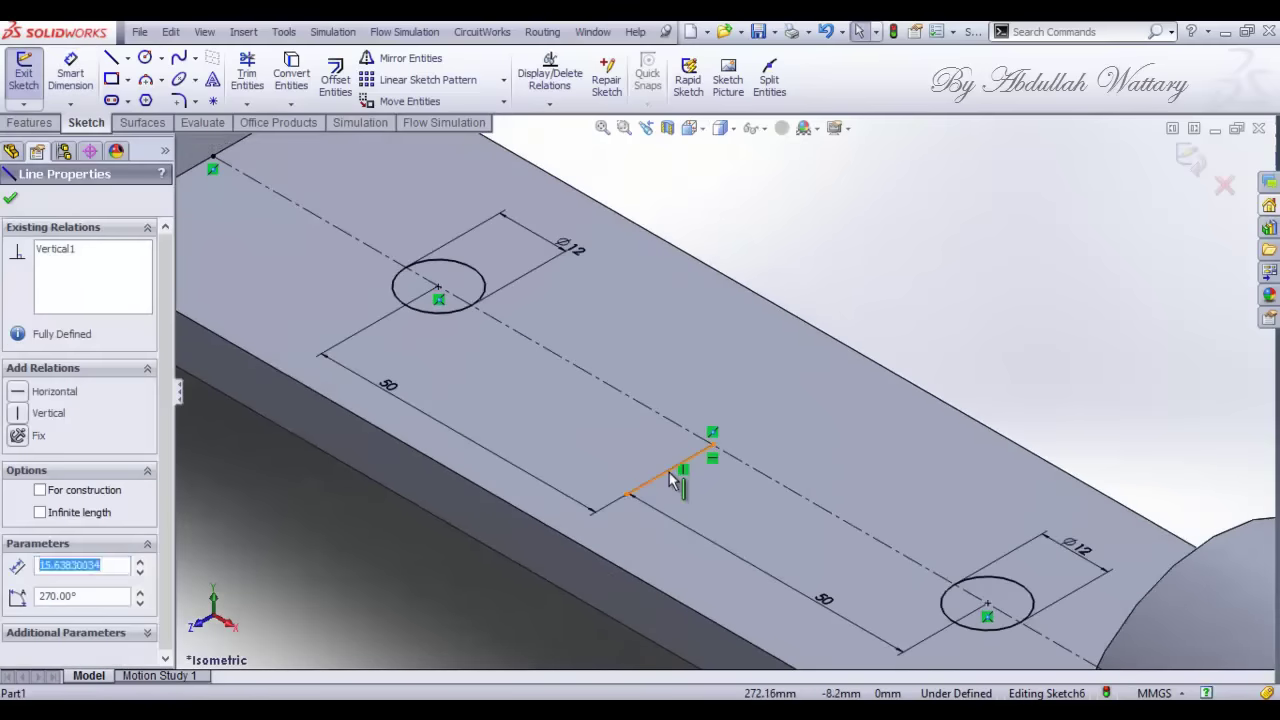
{"action": "key", "text": "Delete"}
{"action": "left_click", "coordinate": [536, 380]}
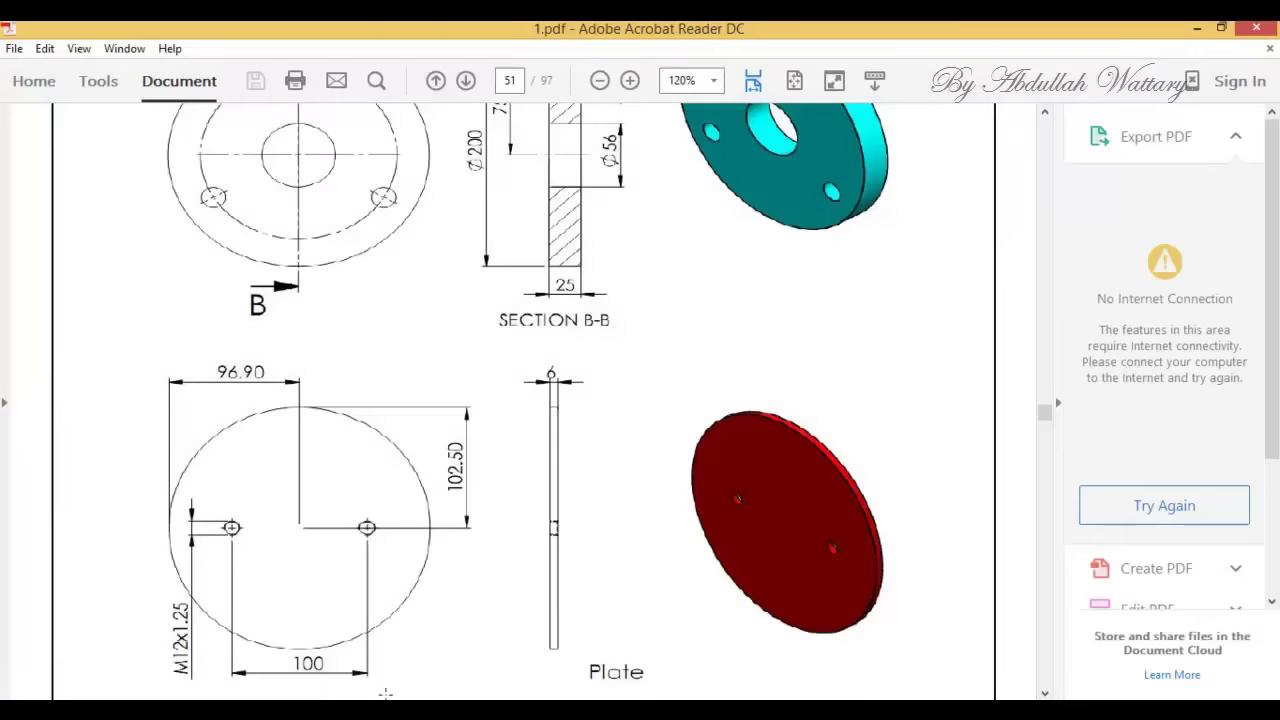
{"action": "scroll", "coordinate": [385, 693], "scroll_direction": "up", "scroll_amount": 3}
{"action": "scroll", "coordinate": [563, 443], "scroll_direction": "up", "scroll_amount": 10}
{"action": "scroll", "coordinate": [563, 443], "scroll_direction": "up", "scroll_amount": 1}
{"action": "scroll", "coordinate": [564, 443], "scroll_direction": "up", "scroll_amount": 1}
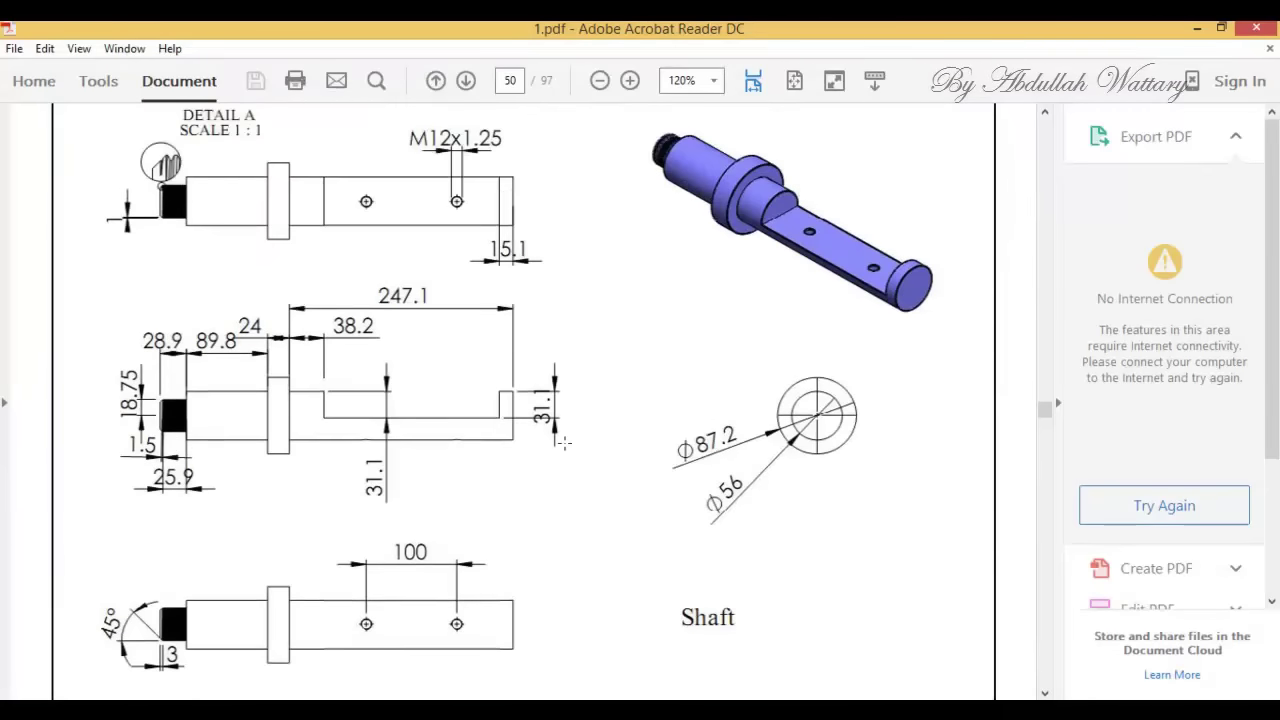
{"action": "scroll", "coordinate": [564, 443], "scroll_direction": "down", "scroll_amount": 1}
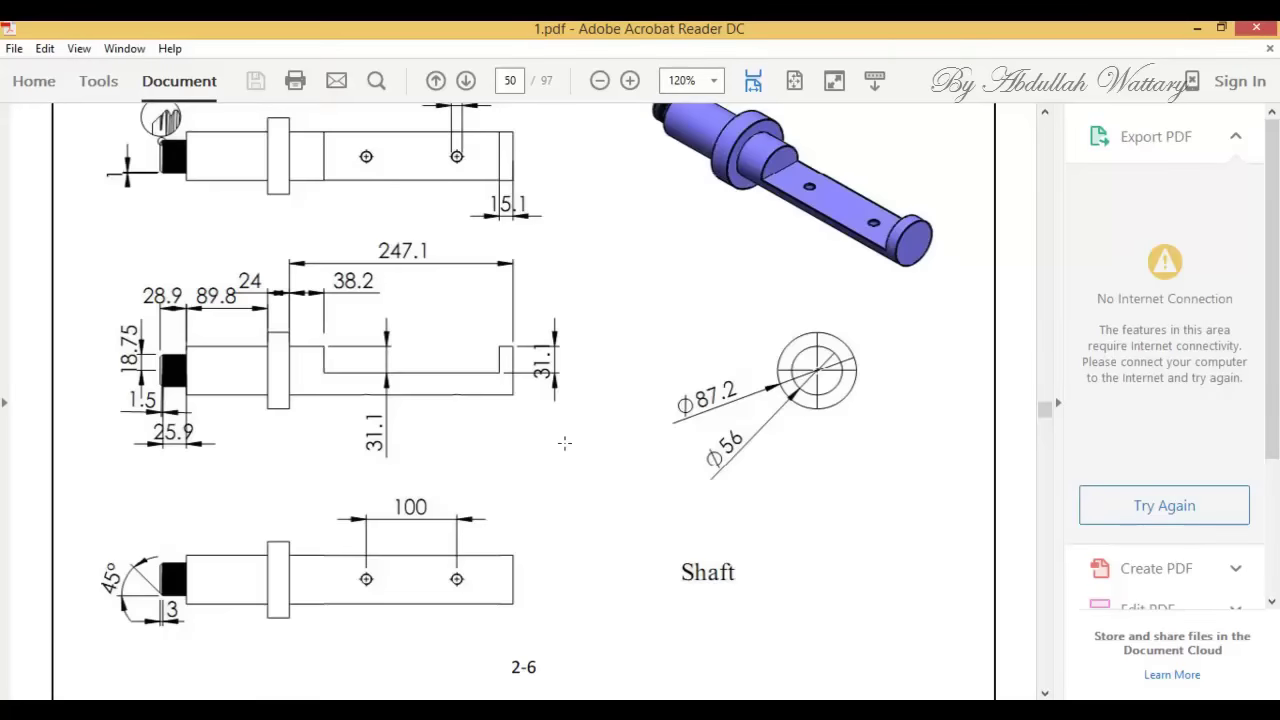
{"action": "scroll", "coordinate": [564, 443], "scroll_direction": "down", "scroll_amount": 6}
{"action": "scroll", "coordinate": [564, 443], "scroll_direction": "down", "scroll_amount": 3}
{"action": "scroll", "coordinate": [564, 443], "scroll_direction": "down", "scroll_amount": 5}
{"action": "scroll", "coordinate": [564, 443], "scroll_direction": "down", "scroll_amount": 5}
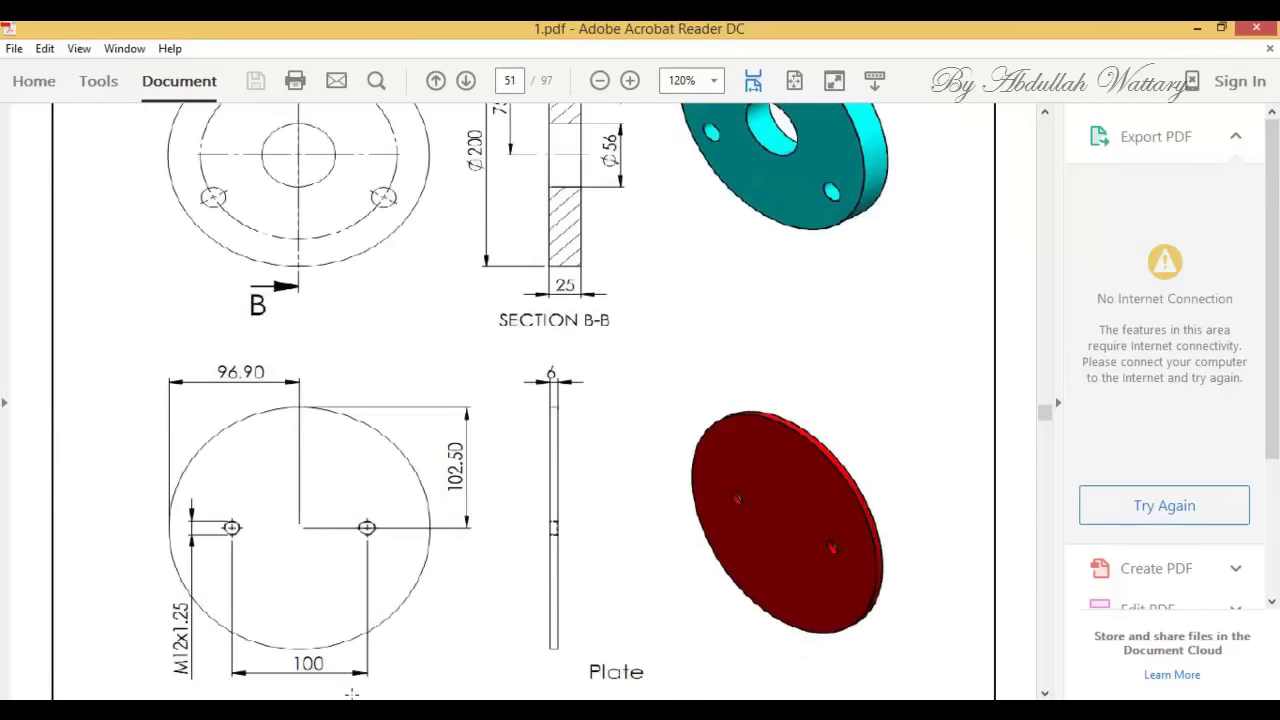
Step: Extruded-cut the two Ø12 circles to a 1.25 mm blind depth and zoom to fit
{"action": "key", "text": "alt+Tab"}
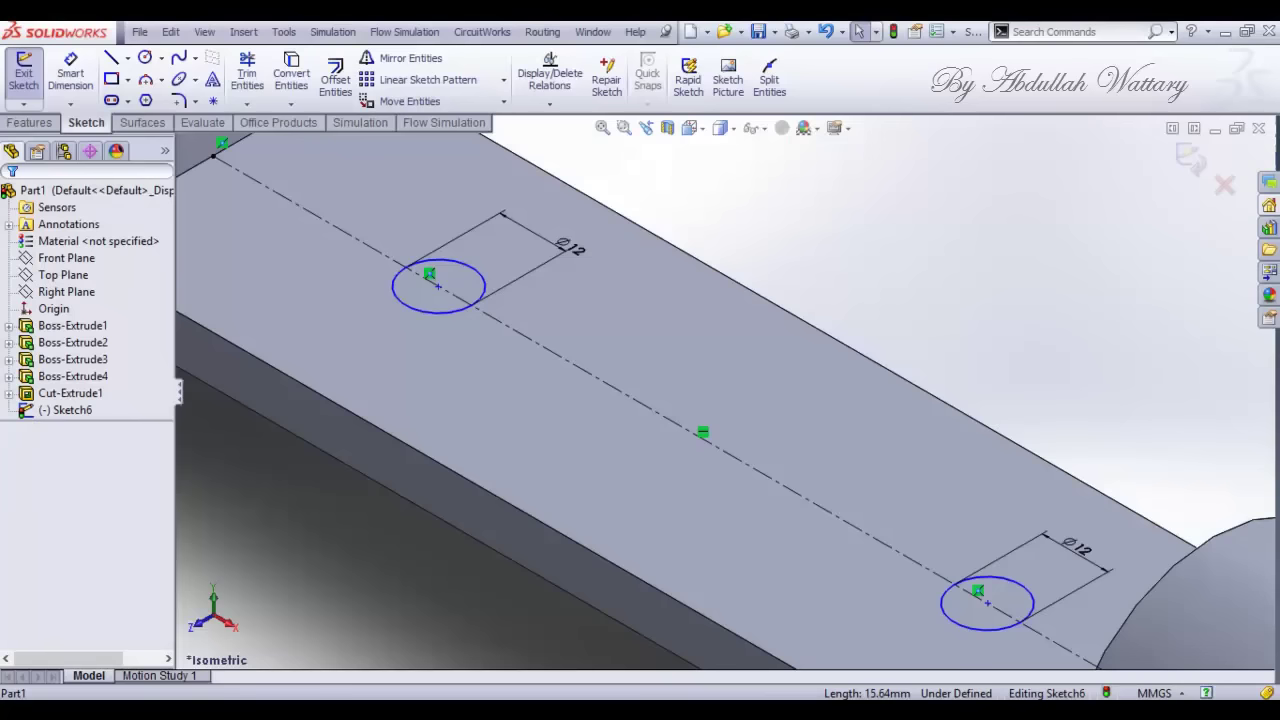
{"action": "left_click", "coordinate": [30, 122]}
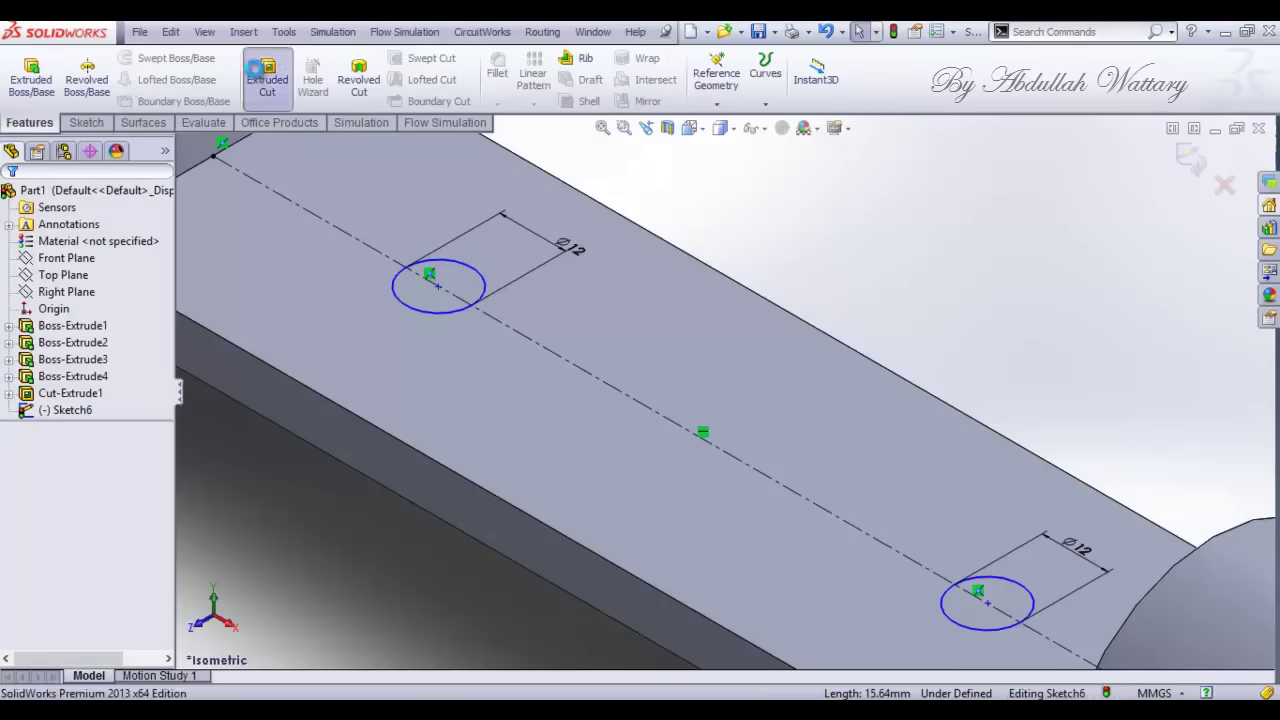
{"action": "left_click", "coordinate": [267, 80]}
{"action": "type", "text": "10mm"}
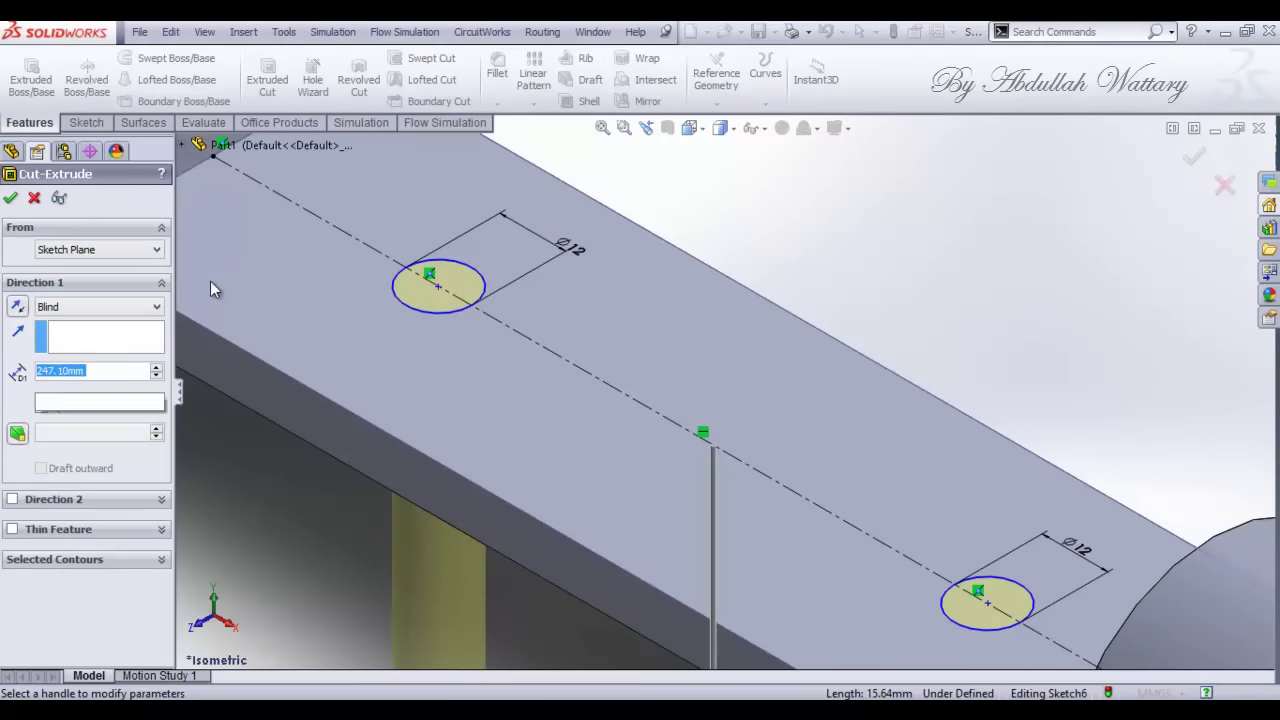
{"action": "type", "text": ".25"}
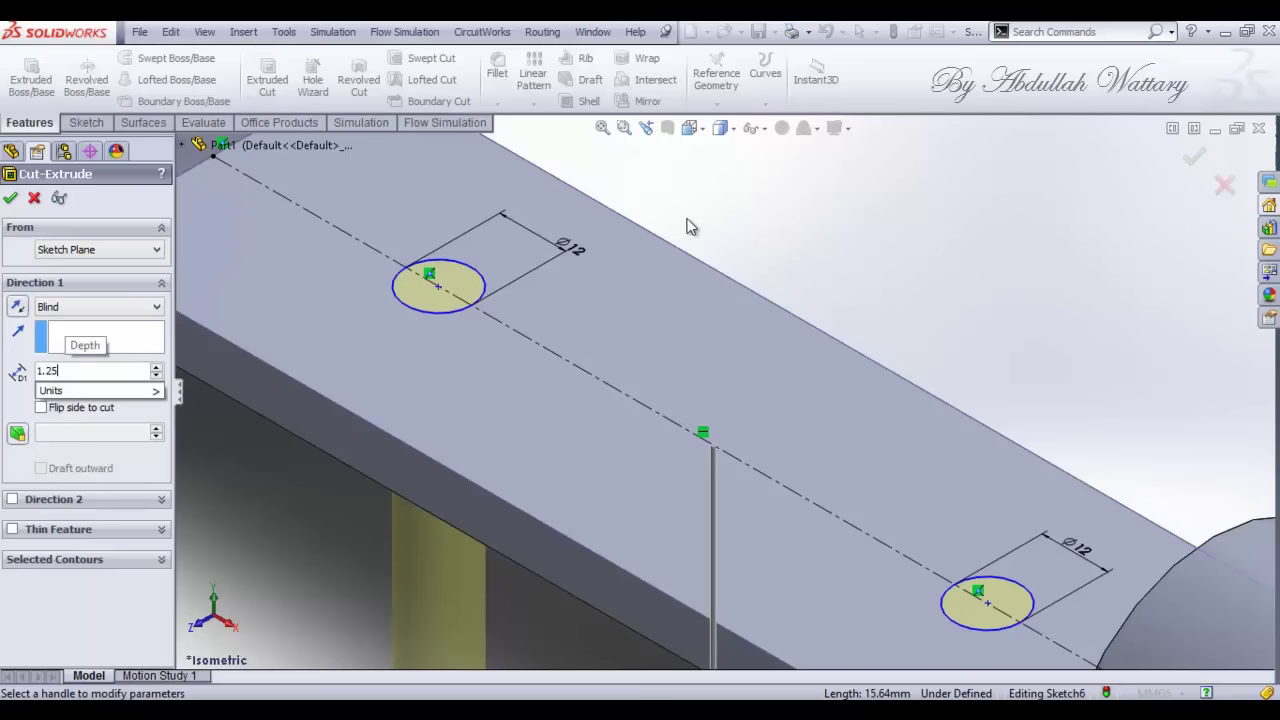
{"action": "key", "text": "Return"}
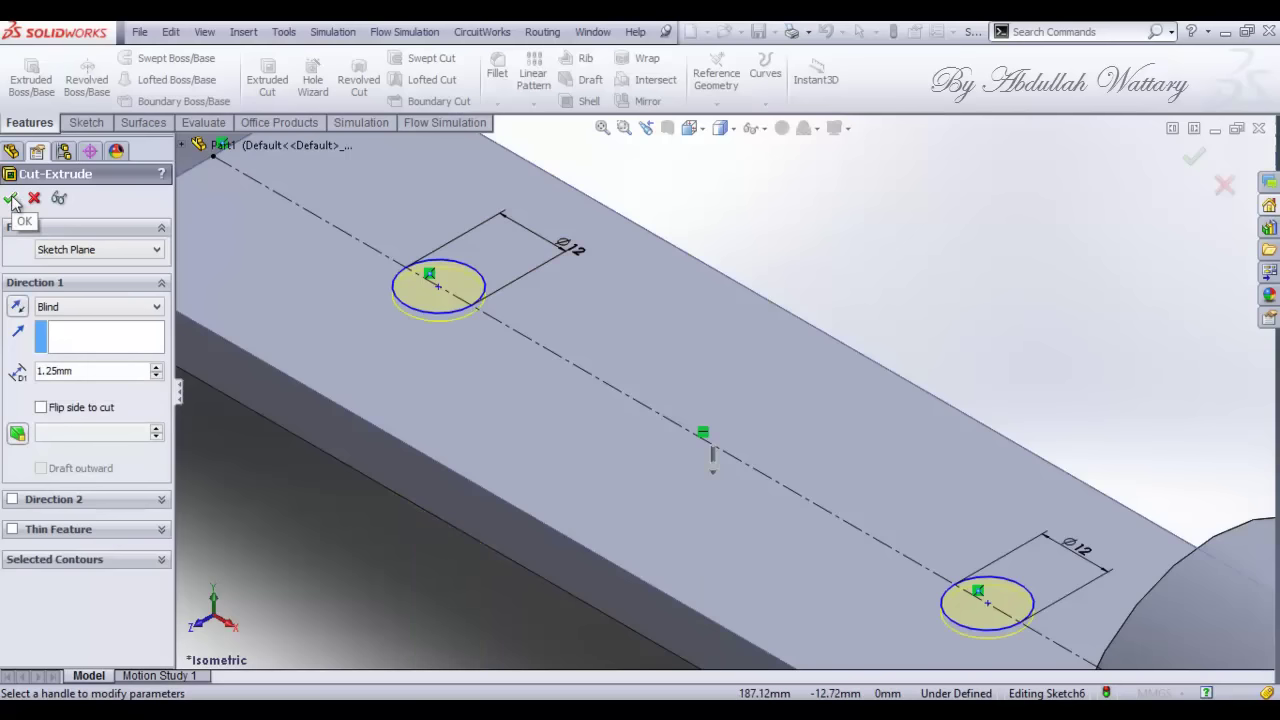
{"action": "left_click", "coordinate": [13, 200]}
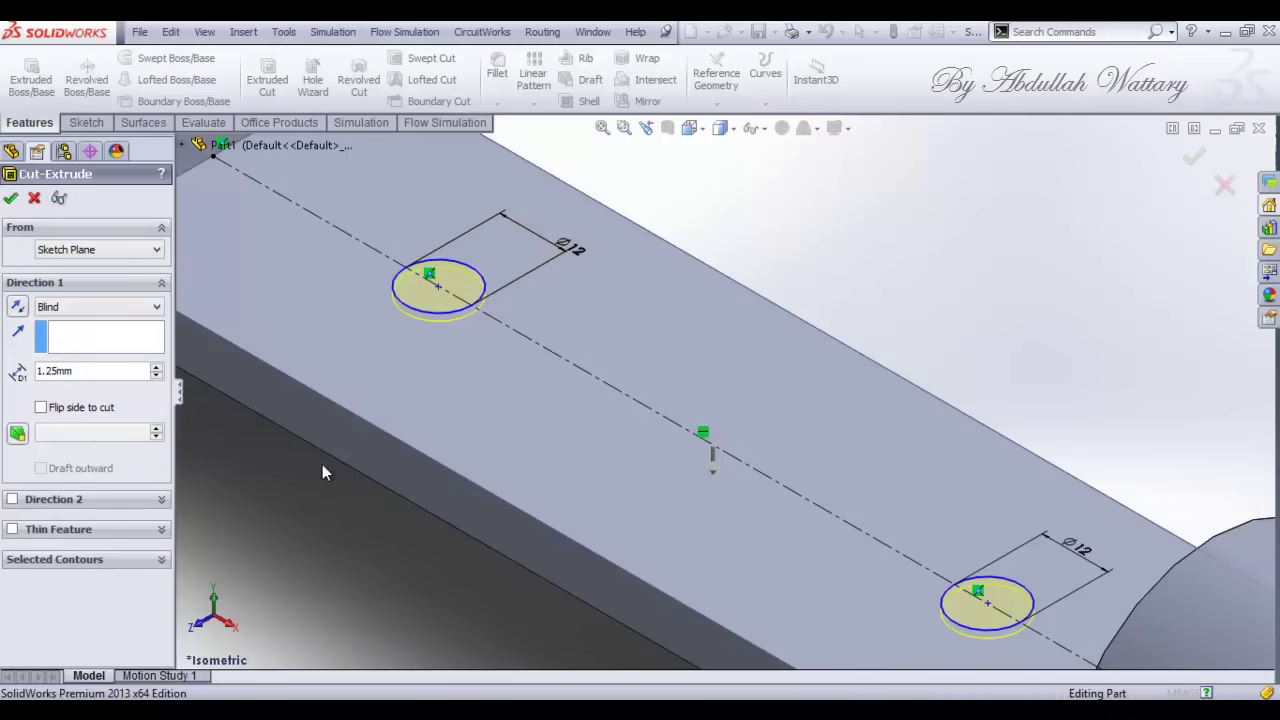
{"action": "key", "text": "f"}
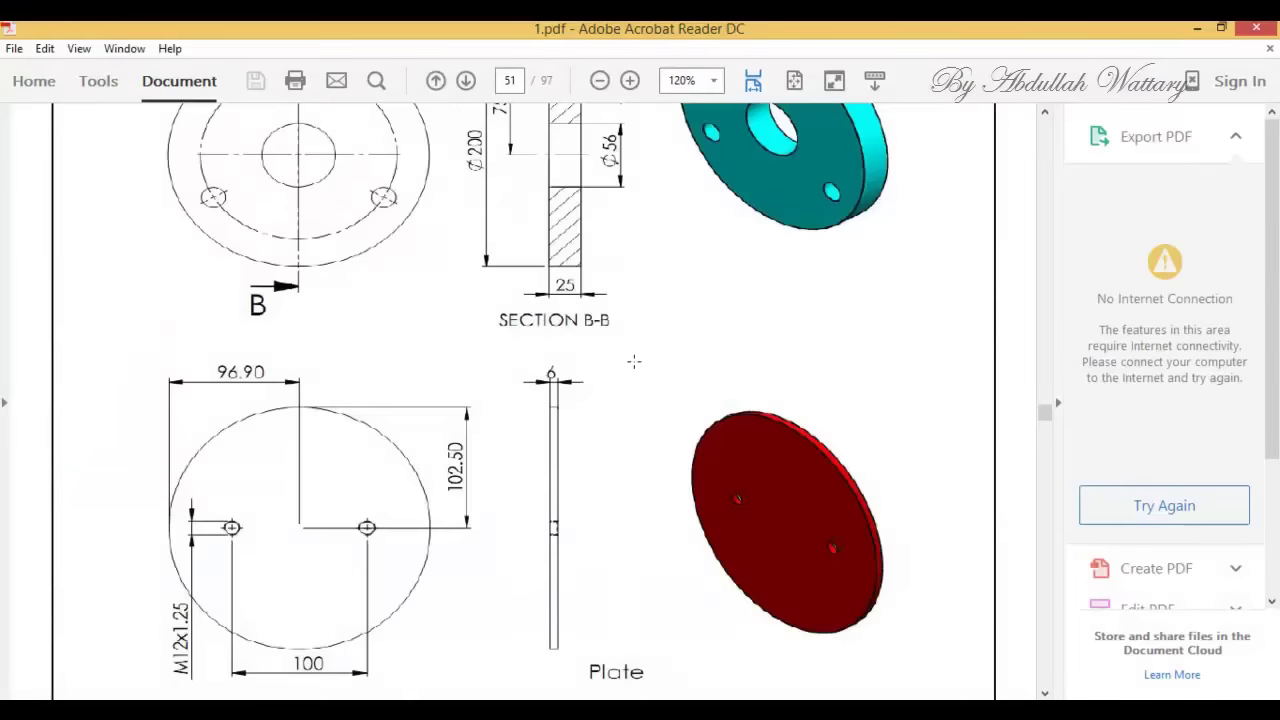
Step: Scroll the PDF to page 50's Shaft drawing and its DETAIL A M12x1.25 thread
{"action": "scroll", "coordinate": [634, 361], "scroll_direction": "up", "scroll_amount": 3}
{"action": "scroll", "coordinate": [634, 361], "scroll_direction": "up", "scroll_amount": 2}
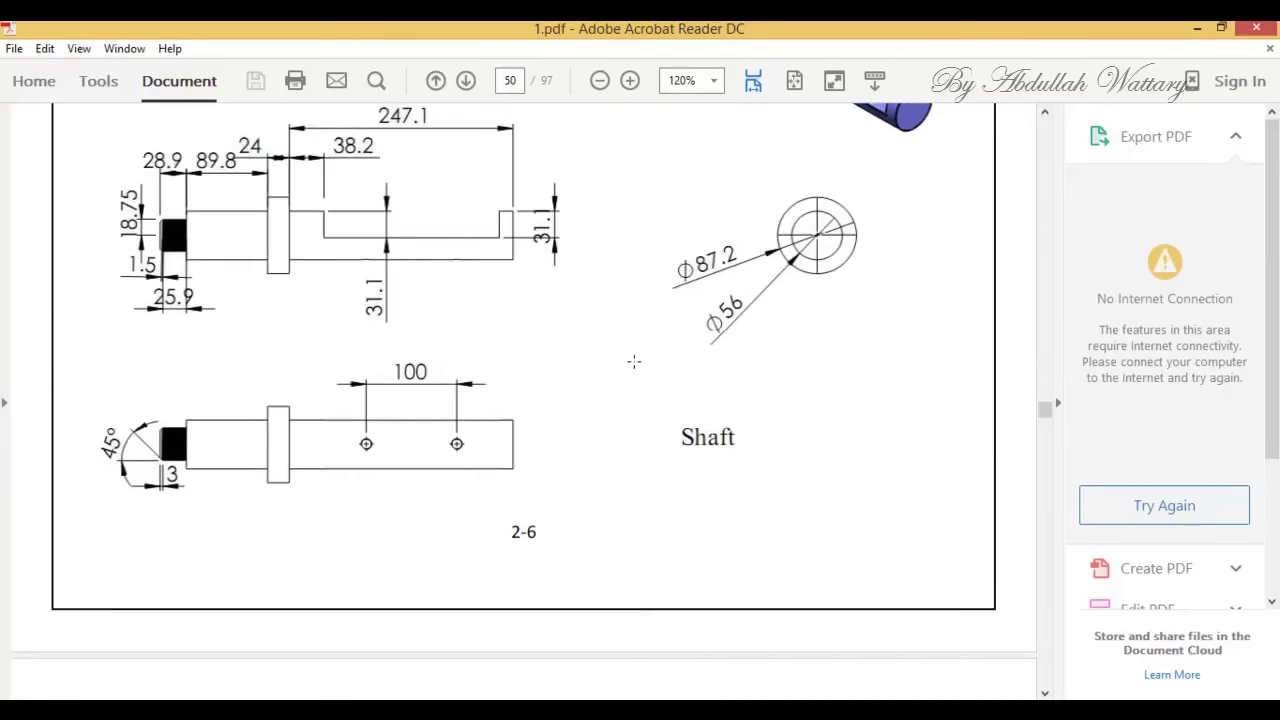
{"action": "scroll", "coordinate": [634, 361], "scroll_direction": "up", "scroll_amount": 3}
{"action": "scroll", "coordinate": [634, 361], "scroll_direction": "up", "scroll_amount": 1}
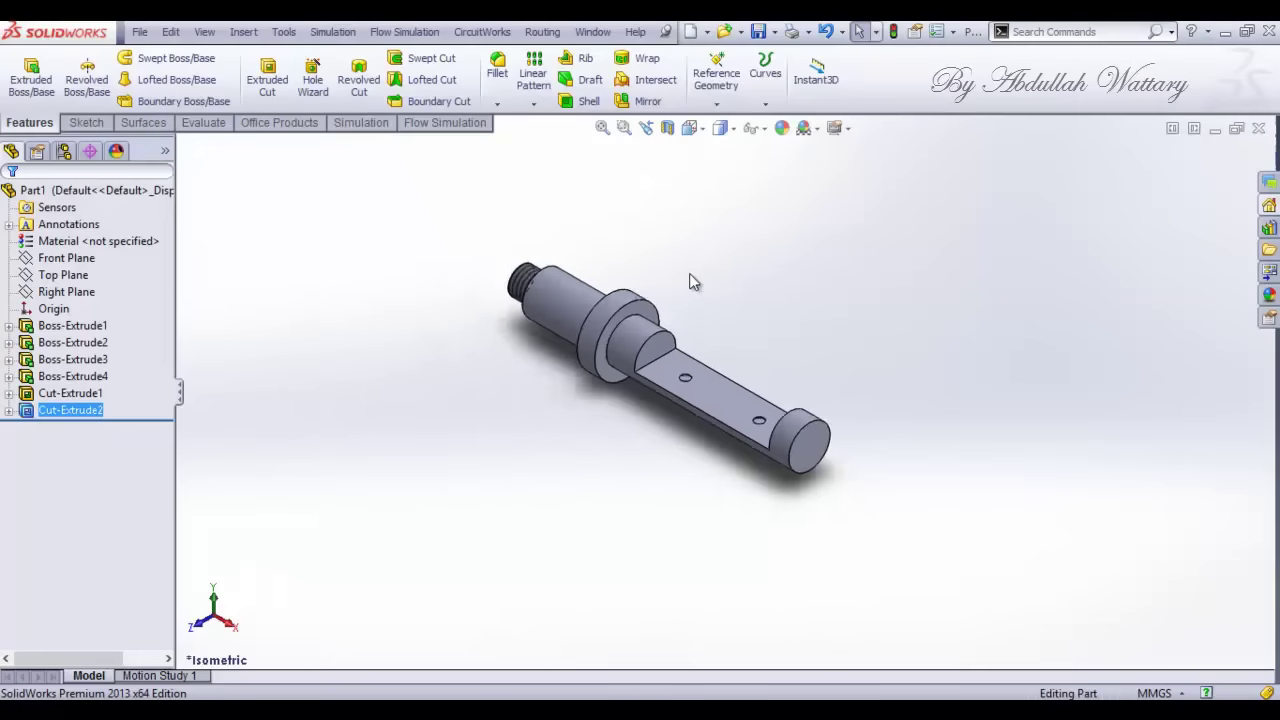
{"action": "scroll", "coordinate": [690, 280], "scroll_direction": "down", "scroll_amount": 2}
Step: Orbit to inspect the finished shaft, then start a sketch on the new part's Front Plane
{"action": "right_click", "coordinate": [732, 271]}
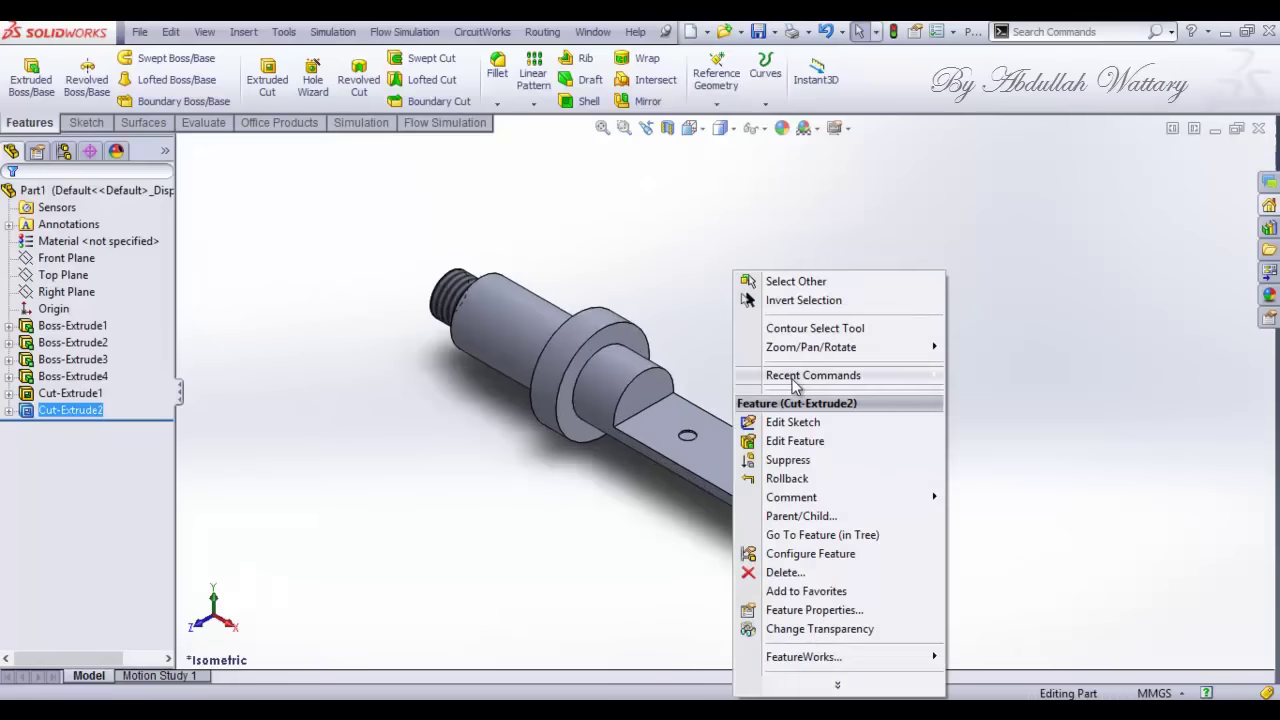
{"action": "mouse_move", "coordinate": [811, 347]}
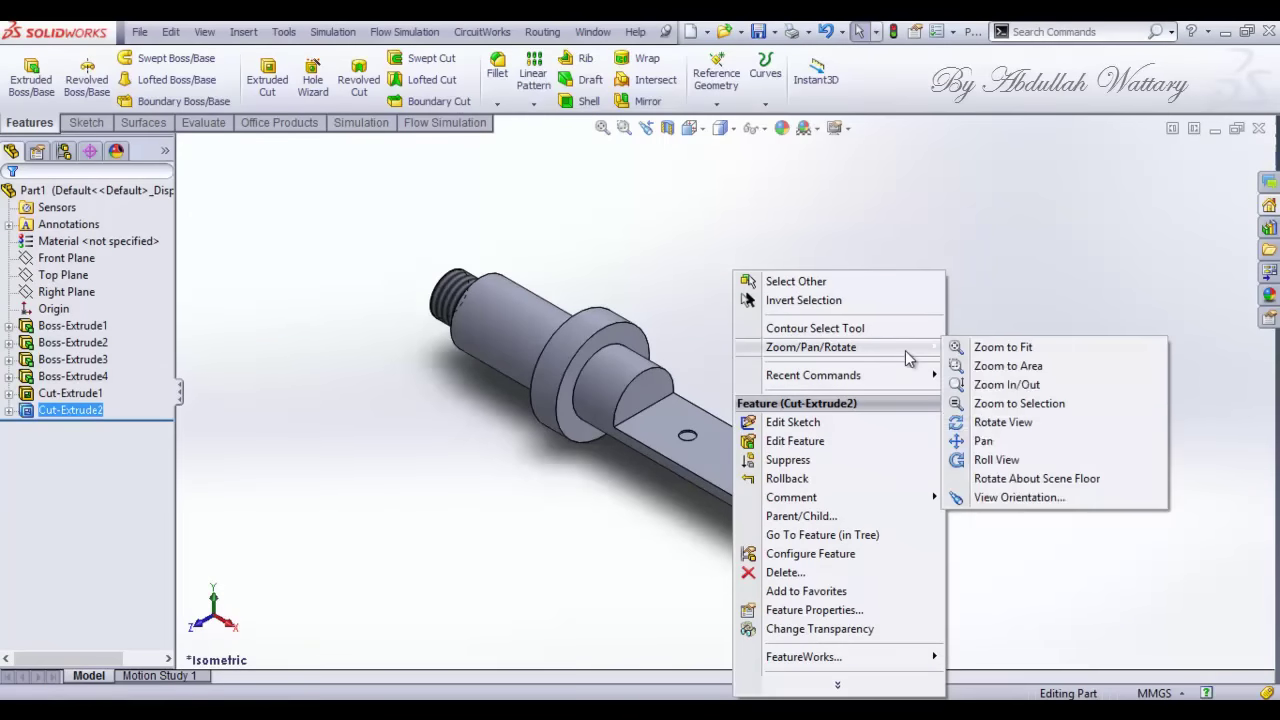
{"action": "left_click", "coordinate": [1003, 422]}
{"action": "mouse_move", "coordinate": [871, 443]}
{"action": "left_mouse_down"}
{"action": "mouse_move", "coordinate": [928, 486]}
{"action": "mouse_move", "coordinate": [922, 528]}
{"action": "mouse_move", "coordinate": [831, 500]}
{"action": "mouse_move", "coordinate": [737, 409]}
{"action": "left_mouse_up"}
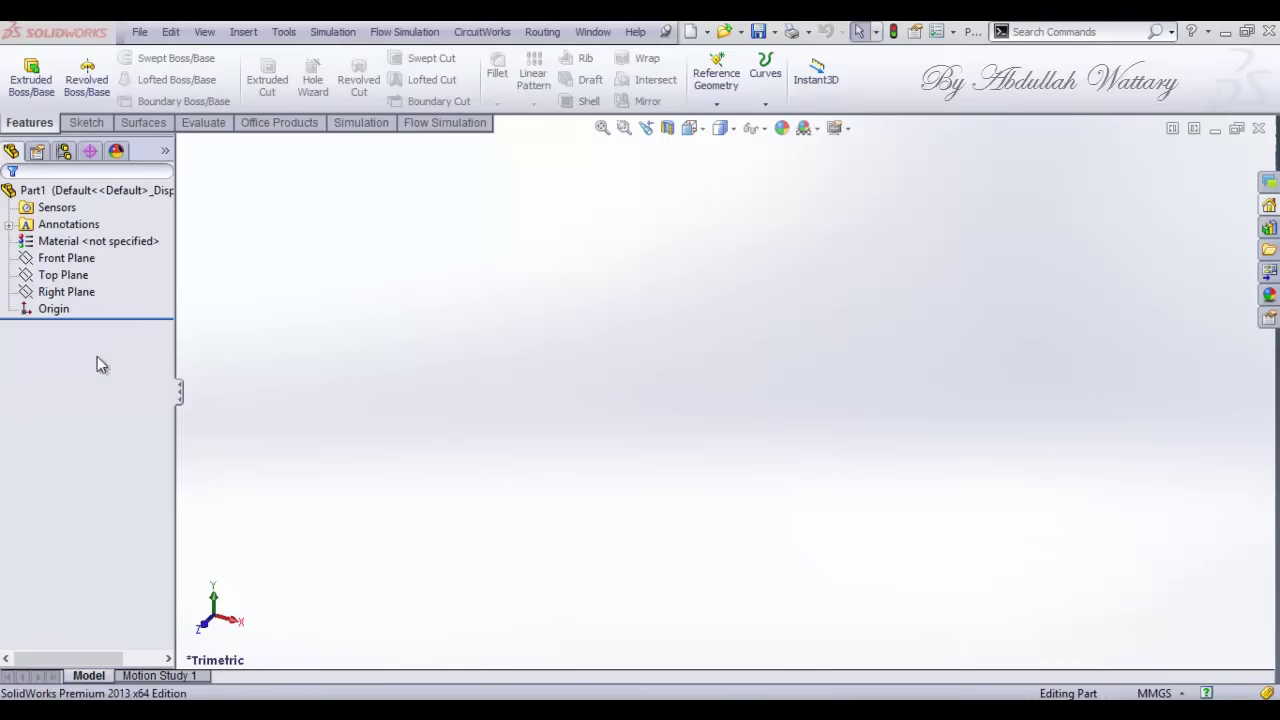
{"action": "left_click", "coordinate": [66, 258]}
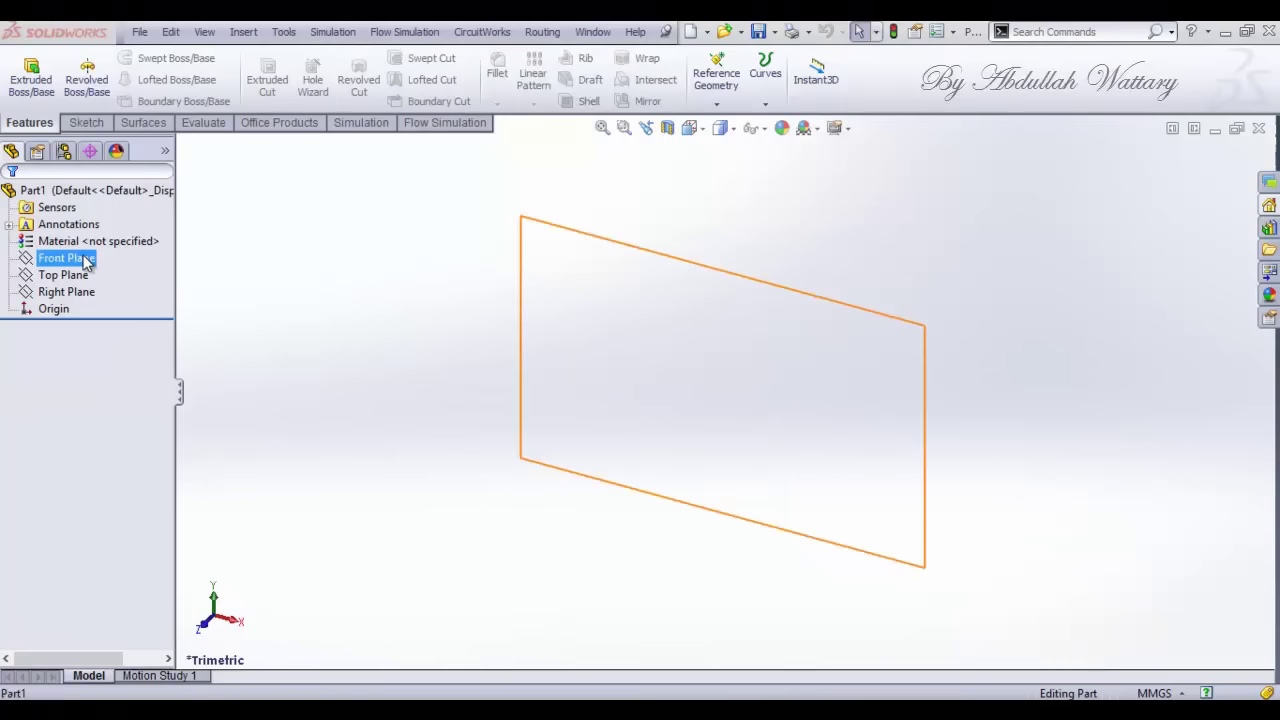
{"action": "left_click", "coordinate": [95, 227]}
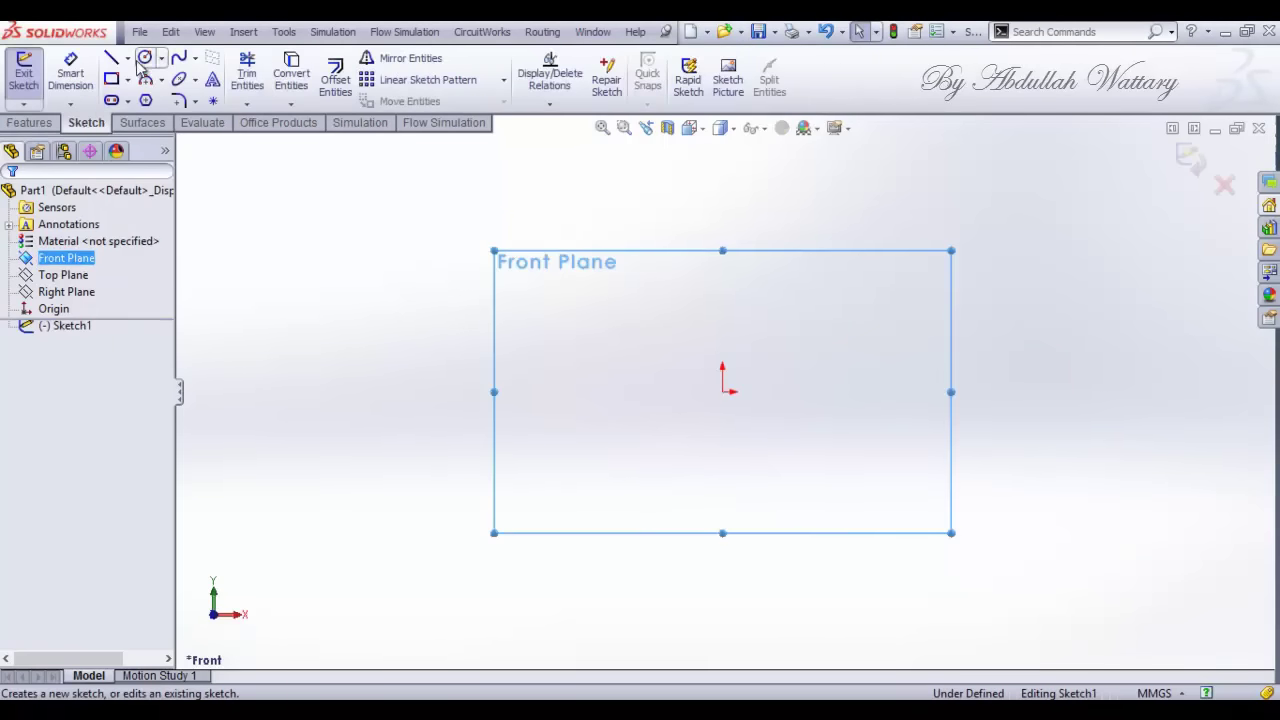
Step: Draw a large and a small circle, both centred on the origin
{"action": "left_click", "coordinate": [144, 58]}
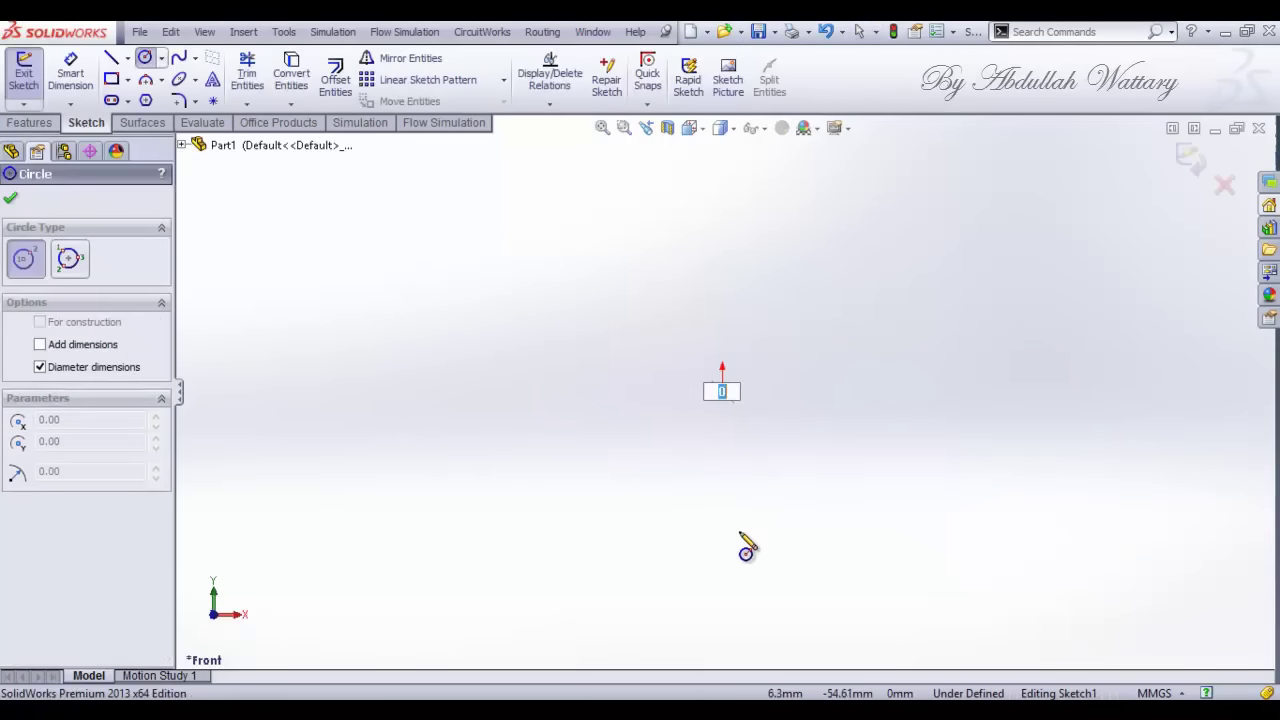
{"action": "key", "text": "Escape"}
{"action": "key", "text": "Return"}
{"action": "left_click", "coordinate": [722, 391]}
{"action": "left_click", "coordinate": [778, 606]}
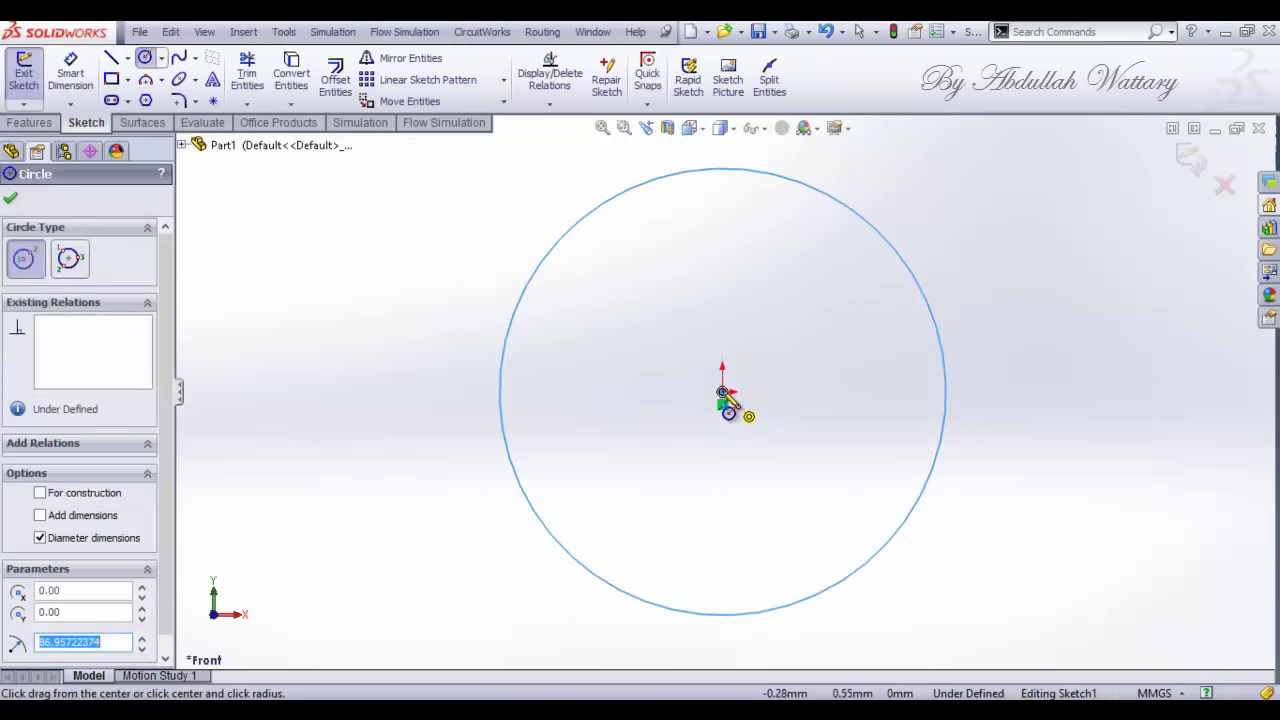
{"action": "left_click", "coordinate": [723, 392]}
{"action": "left_click", "coordinate": [740, 453]}
{"action": "key", "text": "Escape"}
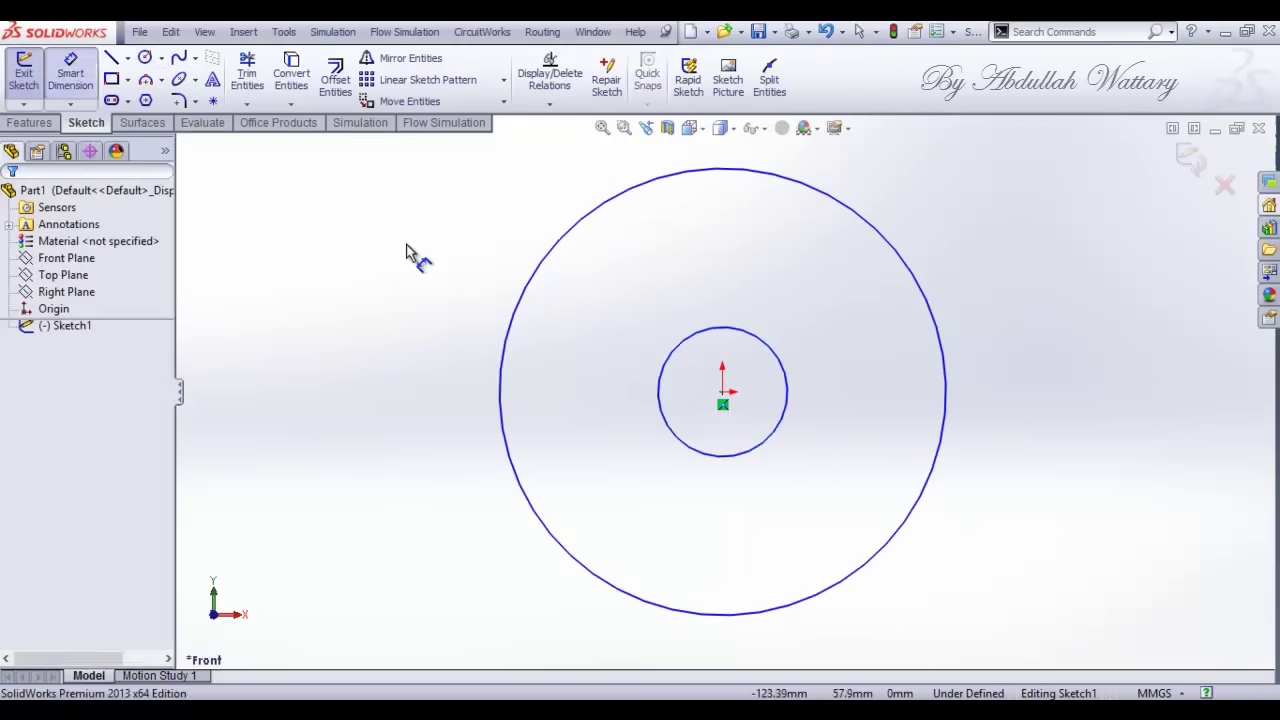
Step: Dimension the outer circle Ø200 mm and the inner circle Ø56 mm, checking the PDF drawing
{"action": "left_click", "coordinate": [517, 309]}
{"action": "left_click", "coordinate": [427, 303]}
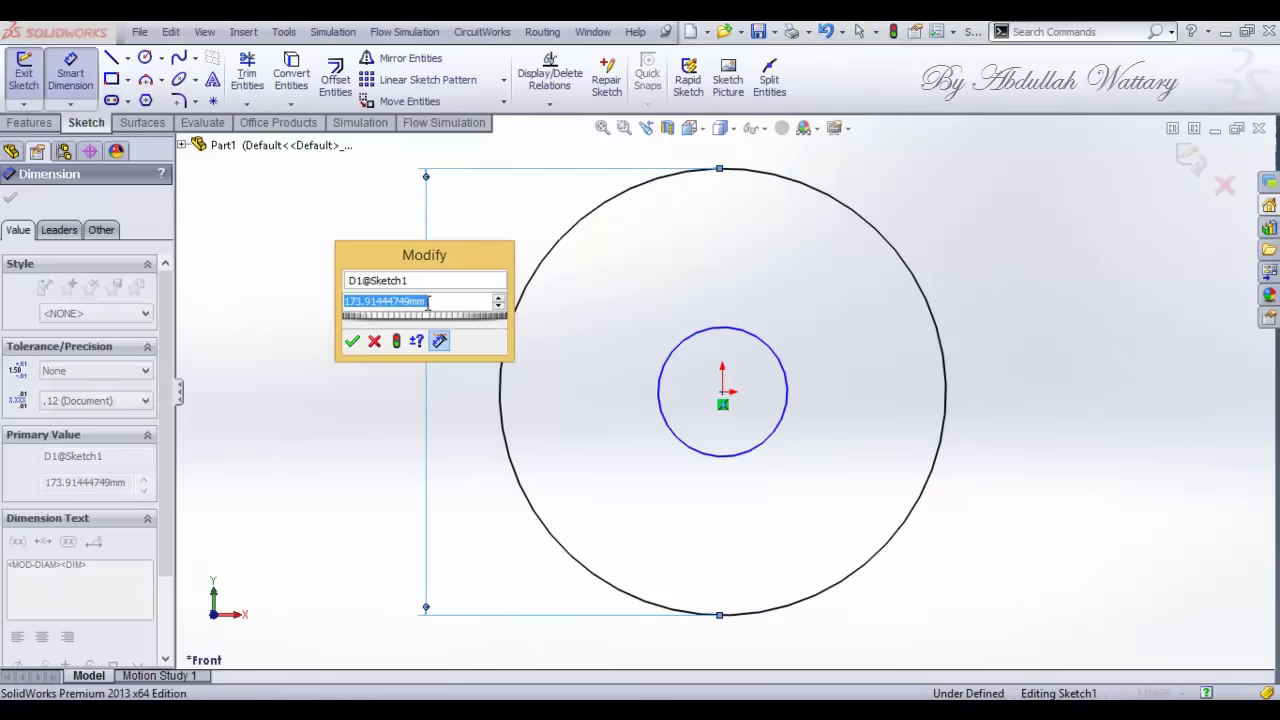
{"action": "type", "text": "200"}
{"action": "key", "text": "Return"}
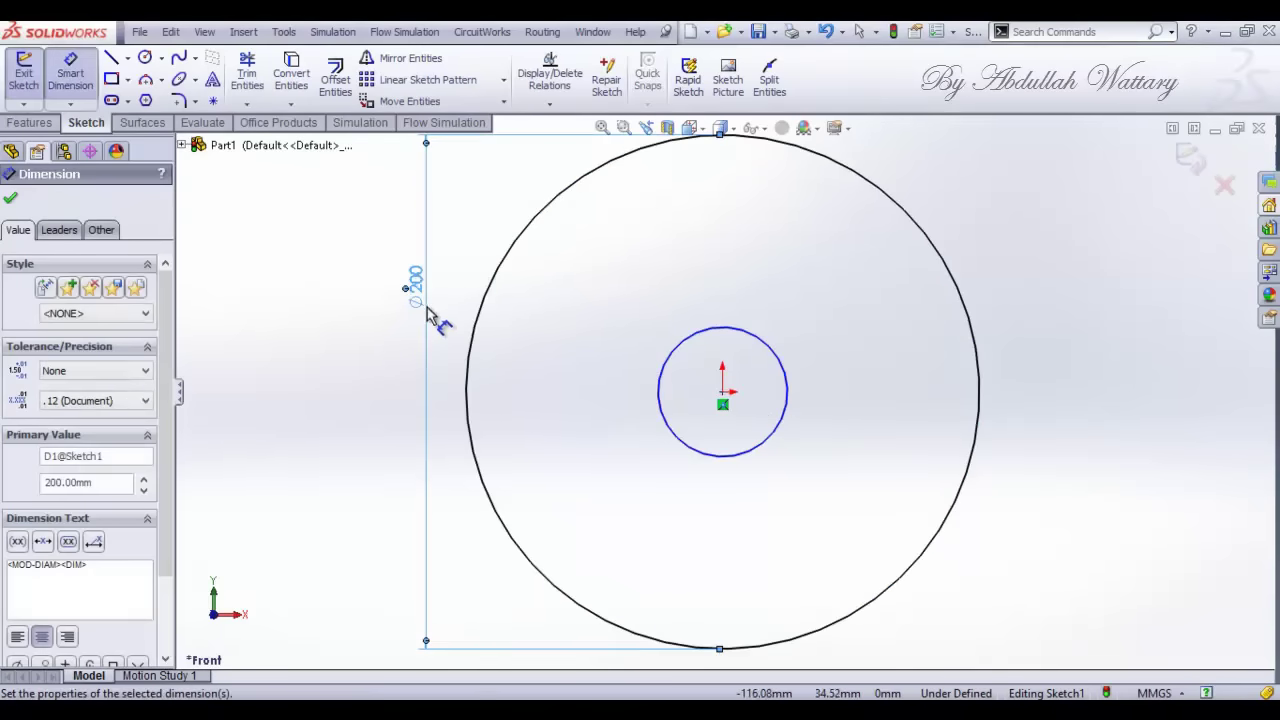
{"action": "key", "text": "alt+Tab"}
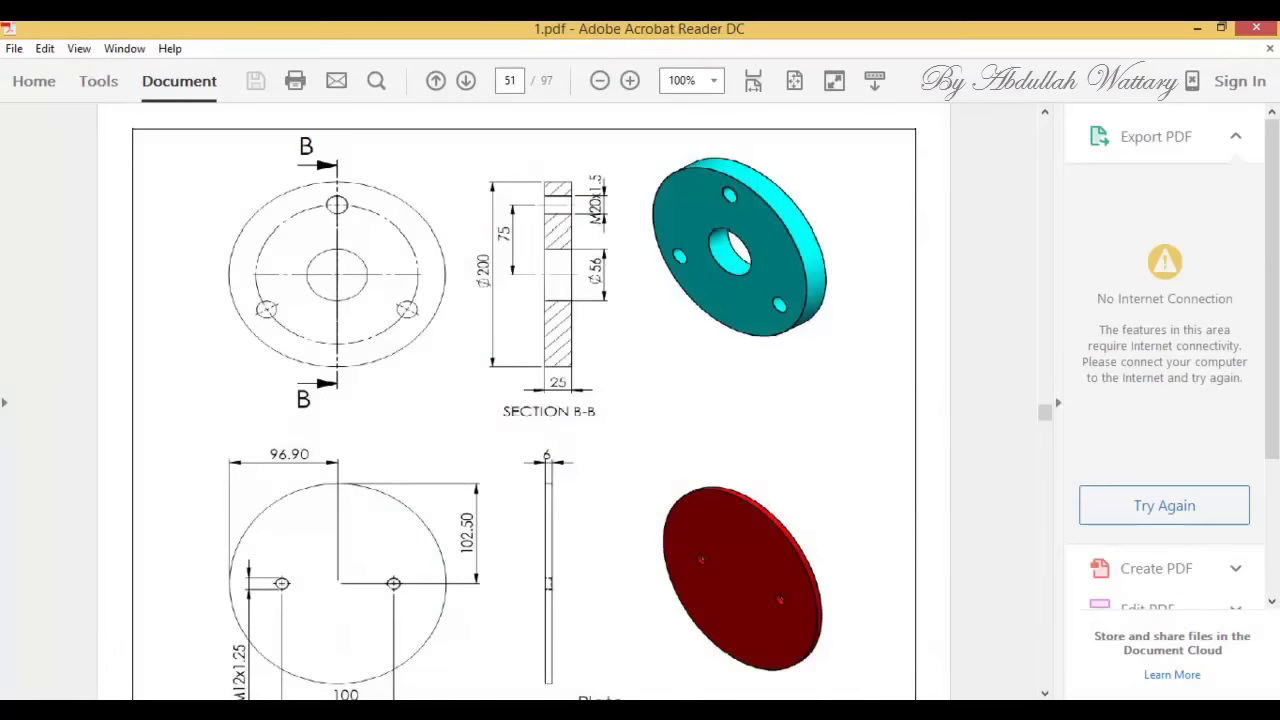
{"action": "key", "text": "alt+Tab"}
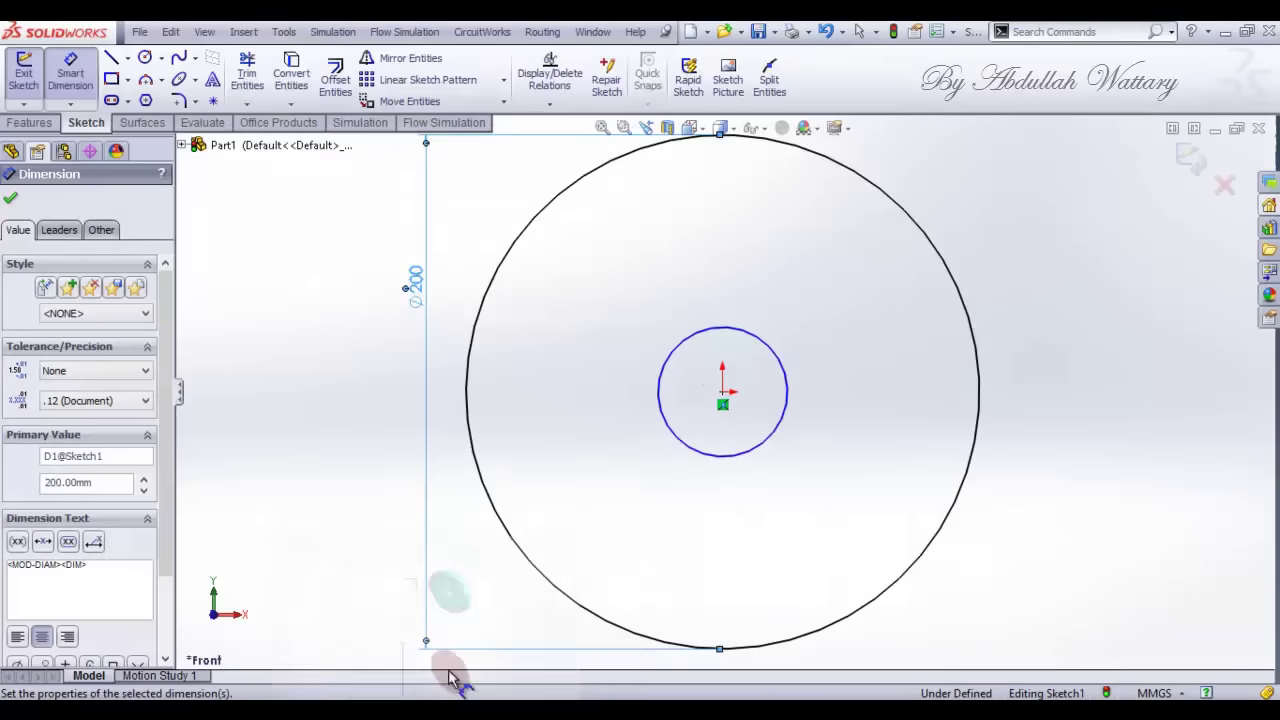
{"action": "left_click", "coordinate": [680, 355]}
{"action": "left_click", "coordinate": [603, 375]}
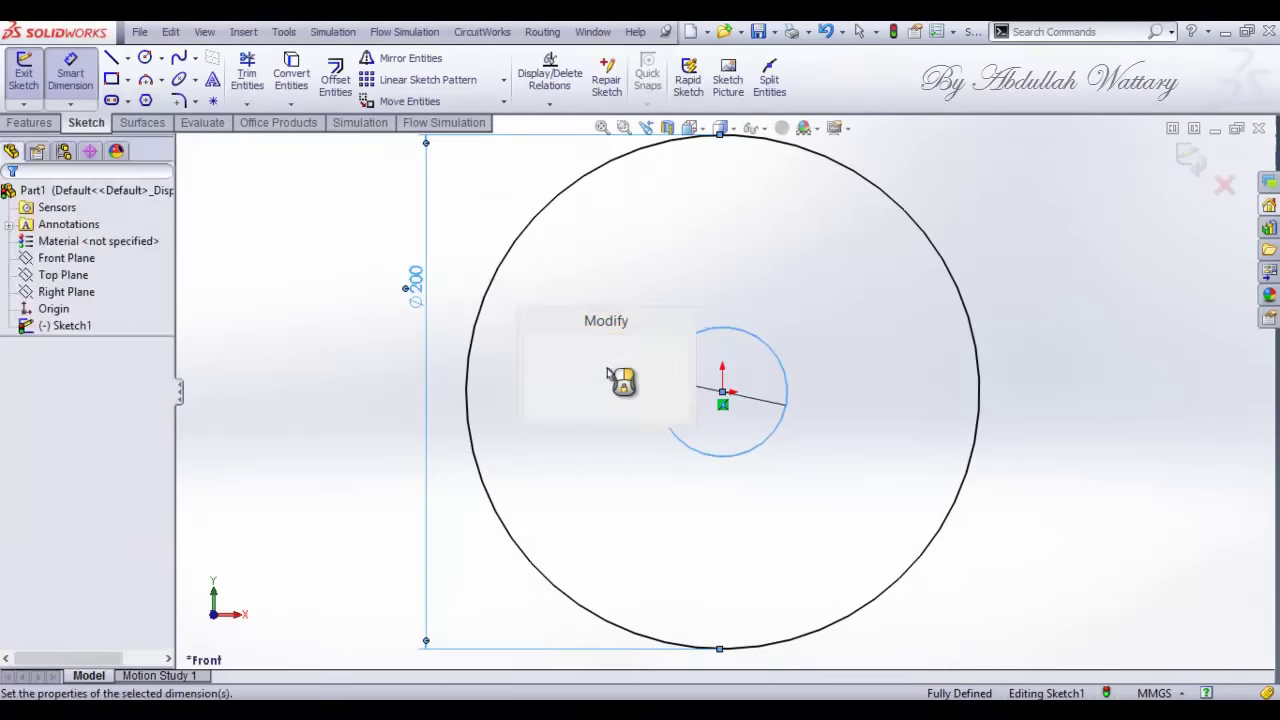
{"action": "type", "text": "56"}
{"action": "key", "text": "Return"}
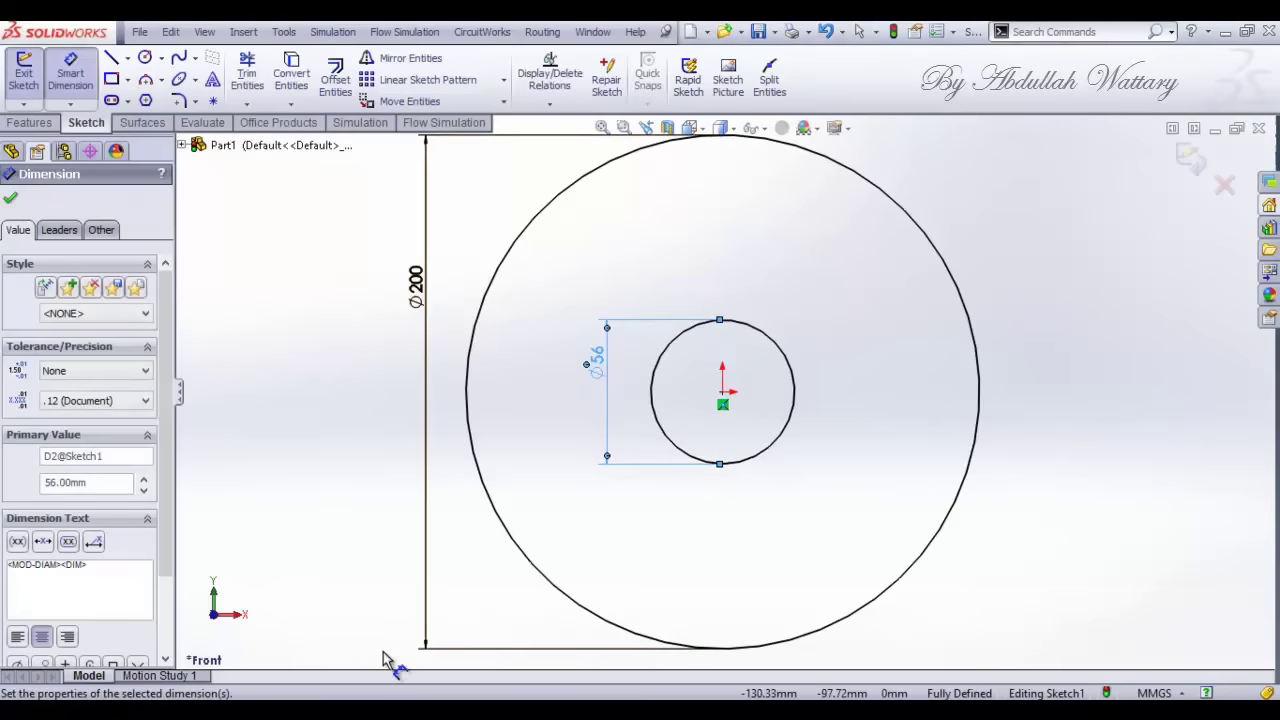
{"action": "key", "text": "alt+Tab"}
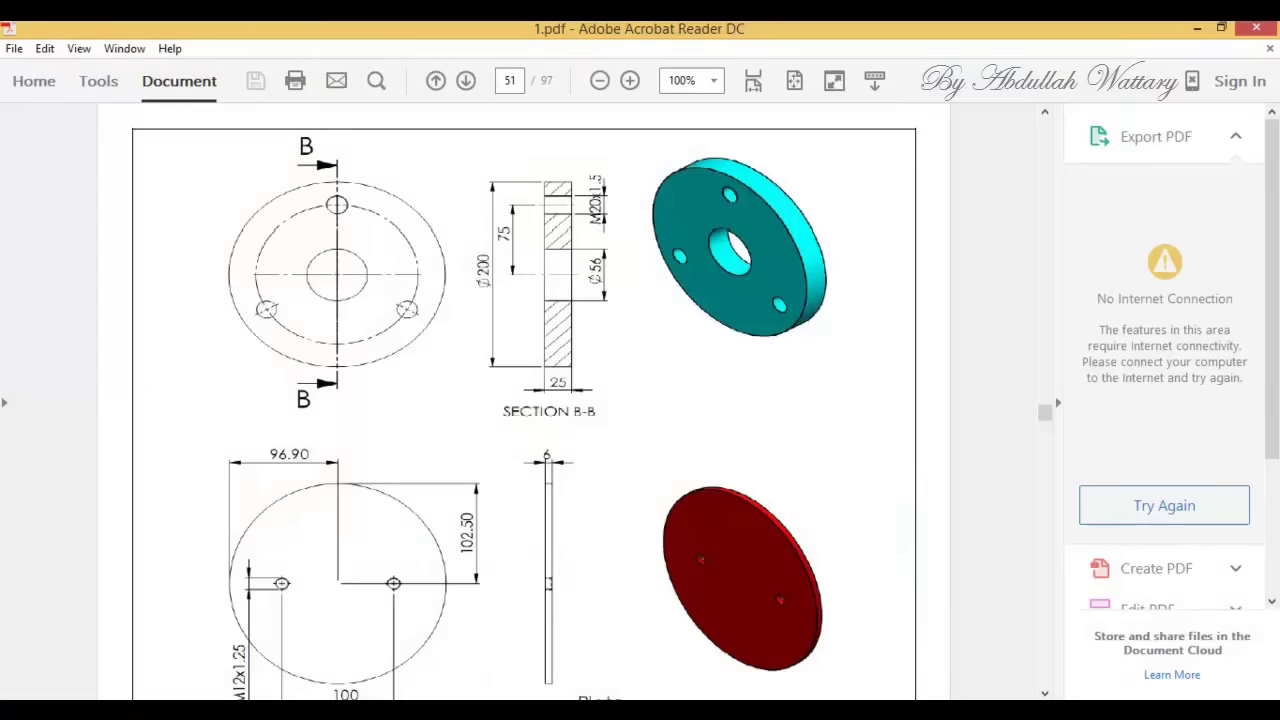
{"action": "key", "text": "alt+Tab"}
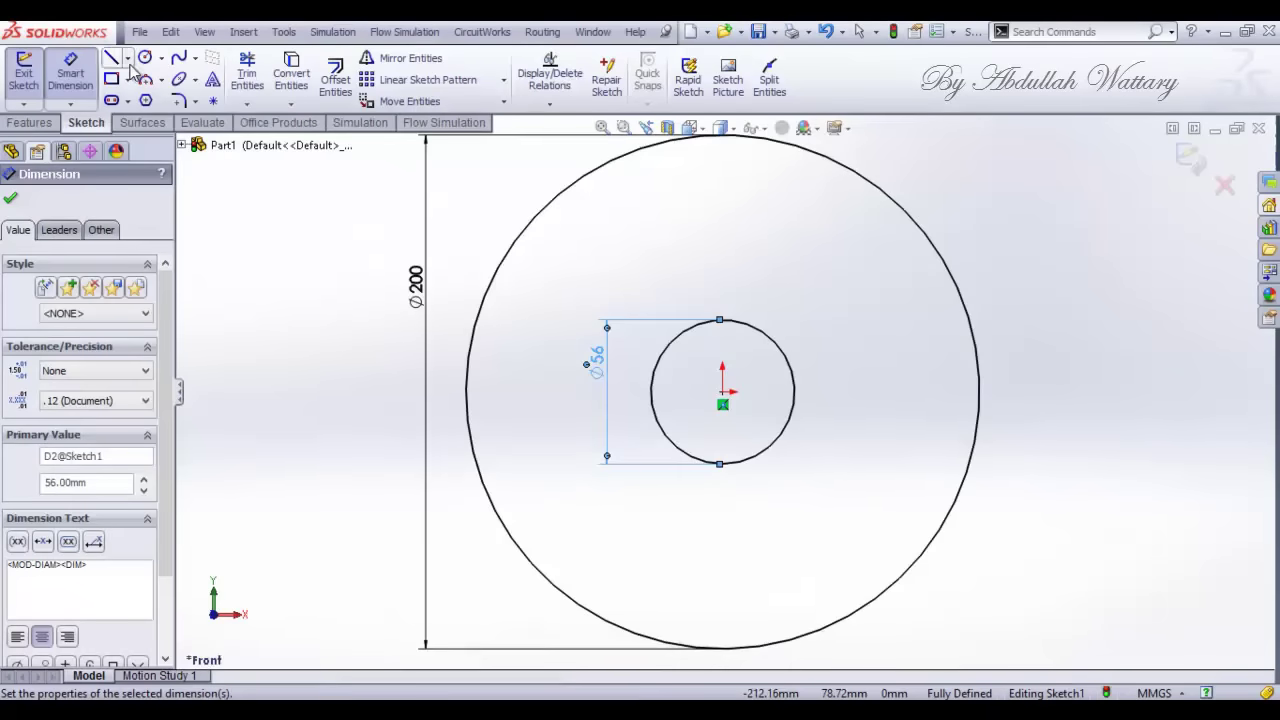
Step: Draw a vertical construction centreline up from the origin and dimension it 75 mm
{"action": "left_click", "coordinate": [145, 100]}
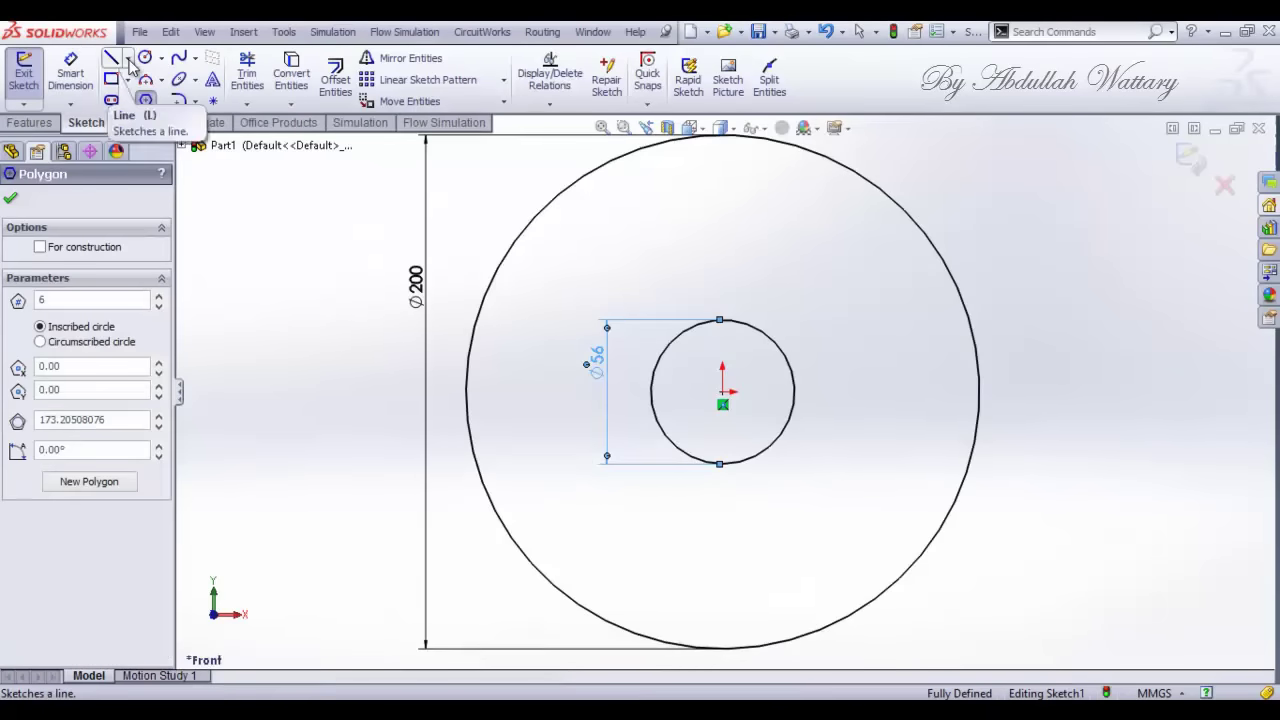
{"action": "left_click", "coordinate": [128, 60]}
{"action": "left_click", "coordinate": [152, 97]}
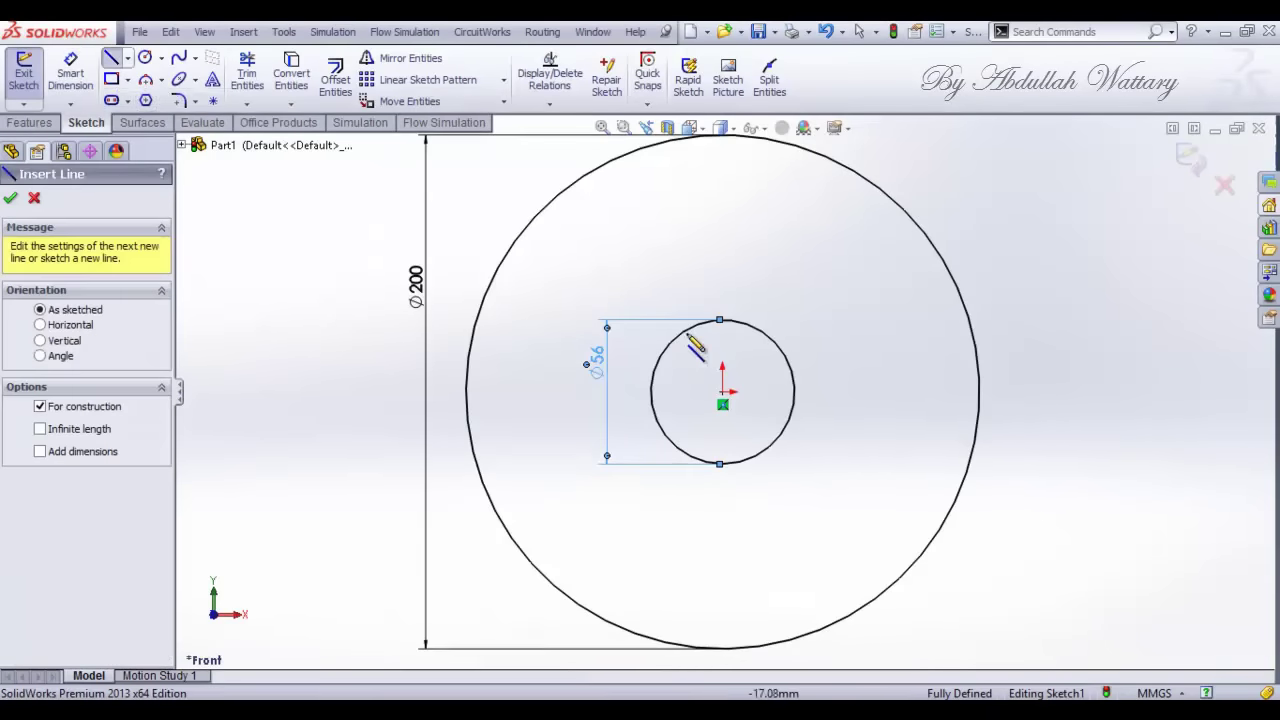
{"action": "left_click", "coordinate": [722, 392]}
{"action": "left_click", "coordinate": [722, 242]}
{"action": "key", "text": "Escape"}
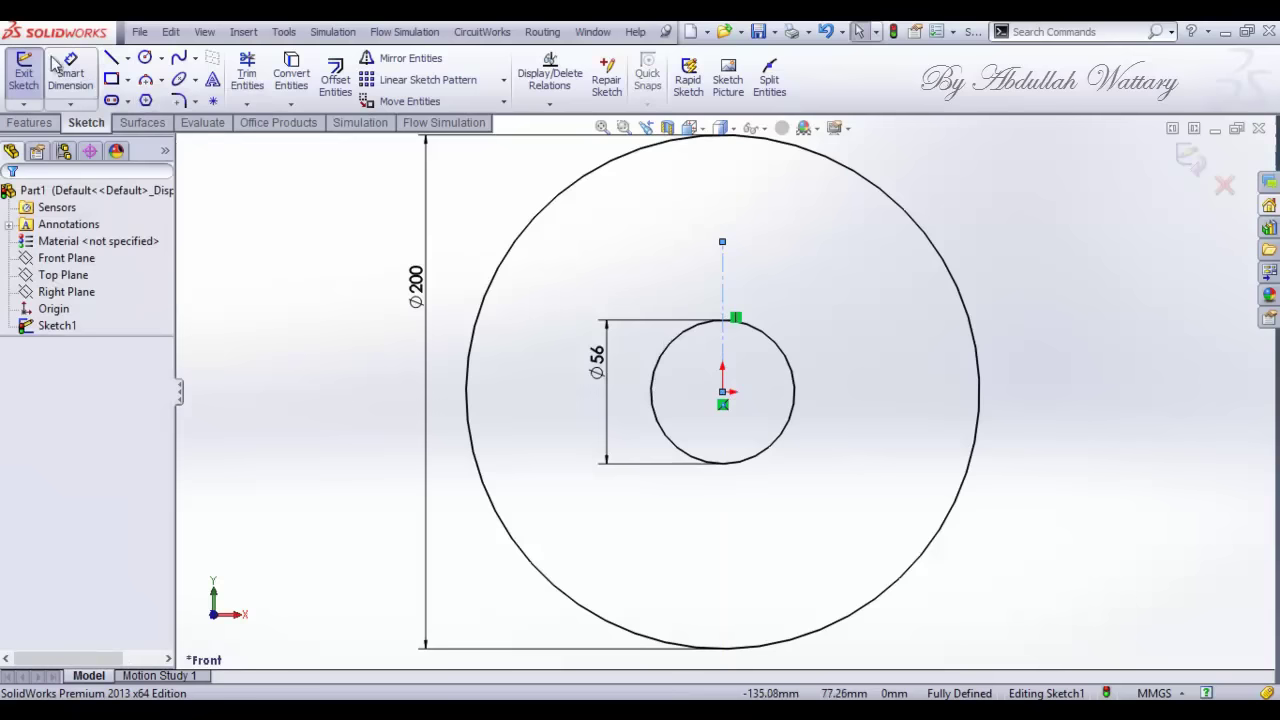
{"action": "left_click", "coordinate": [57, 66]}
{"action": "left_click", "coordinate": [722, 285]}
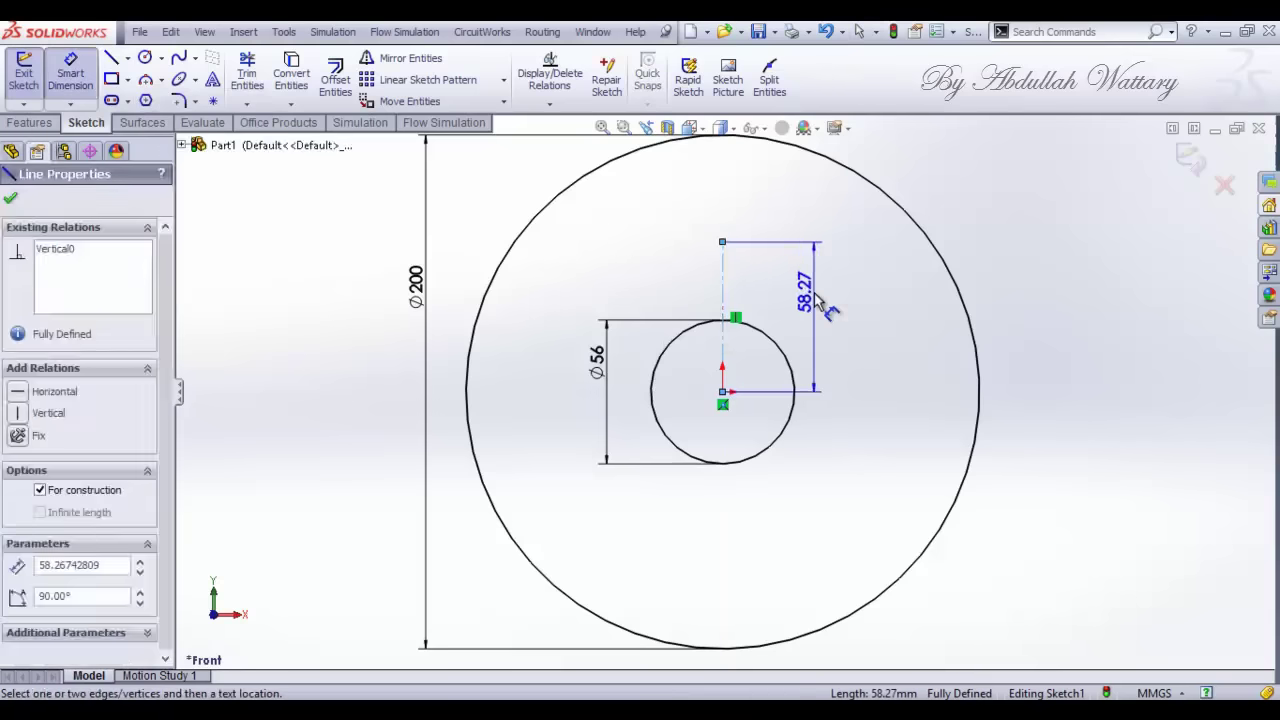
{"action": "left_click", "coordinate": [817, 300]}
{"action": "type", "text": "7"}
{"action": "key", "text": "Return"}
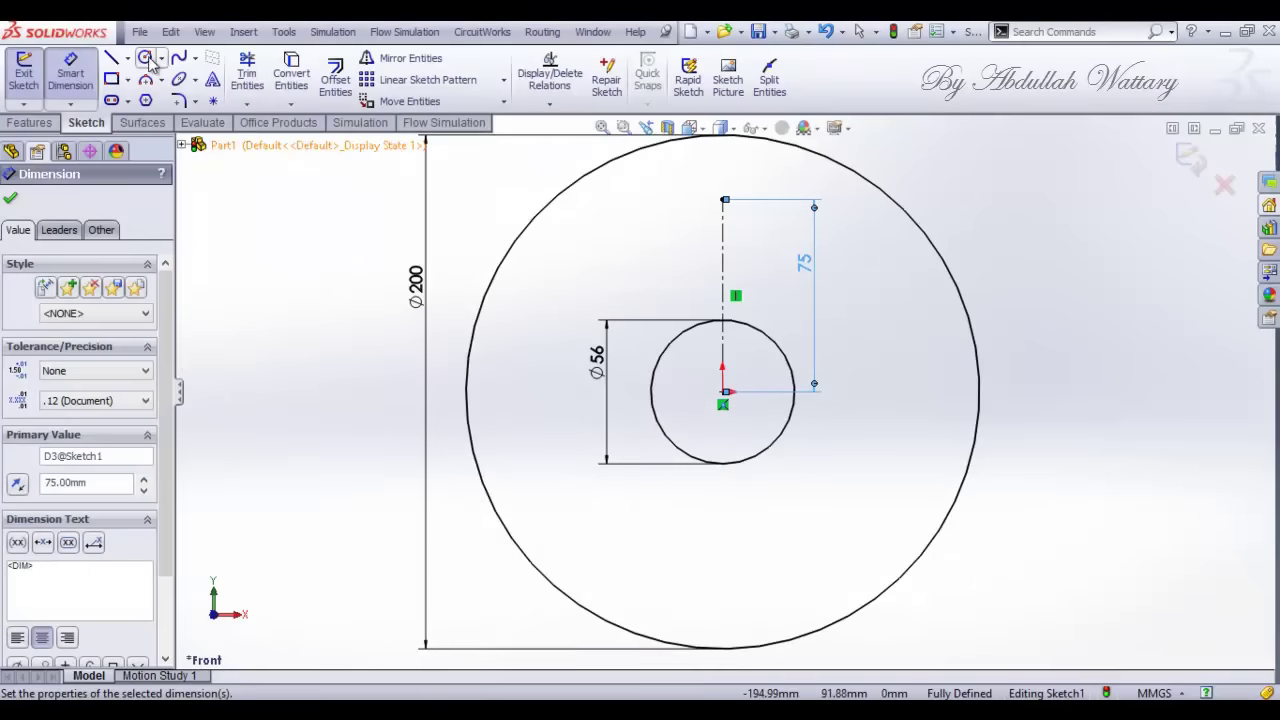
Step: Add a Ø20 mm circle at the centreline's top end, then start a Circular Sketch Pattern
{"action": "left_click", "coordinate": [145, 57]}
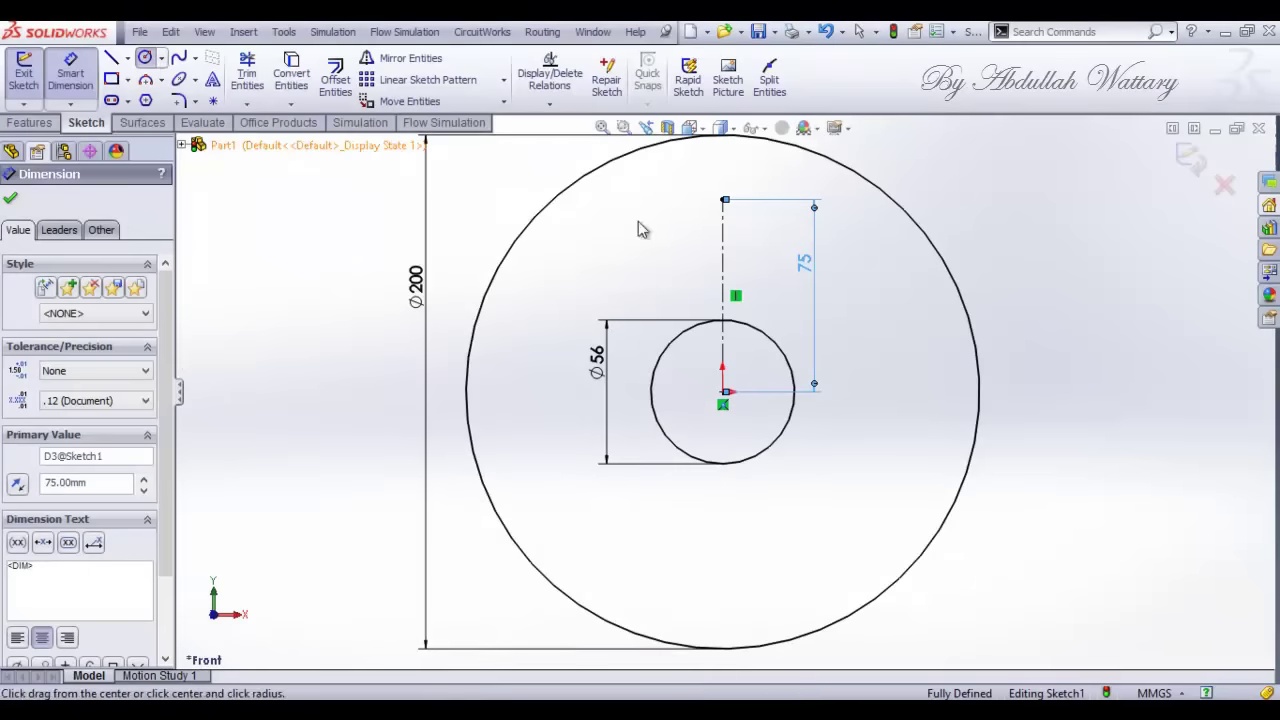
{"action": "left_click", "coordinate": [722, 199]}
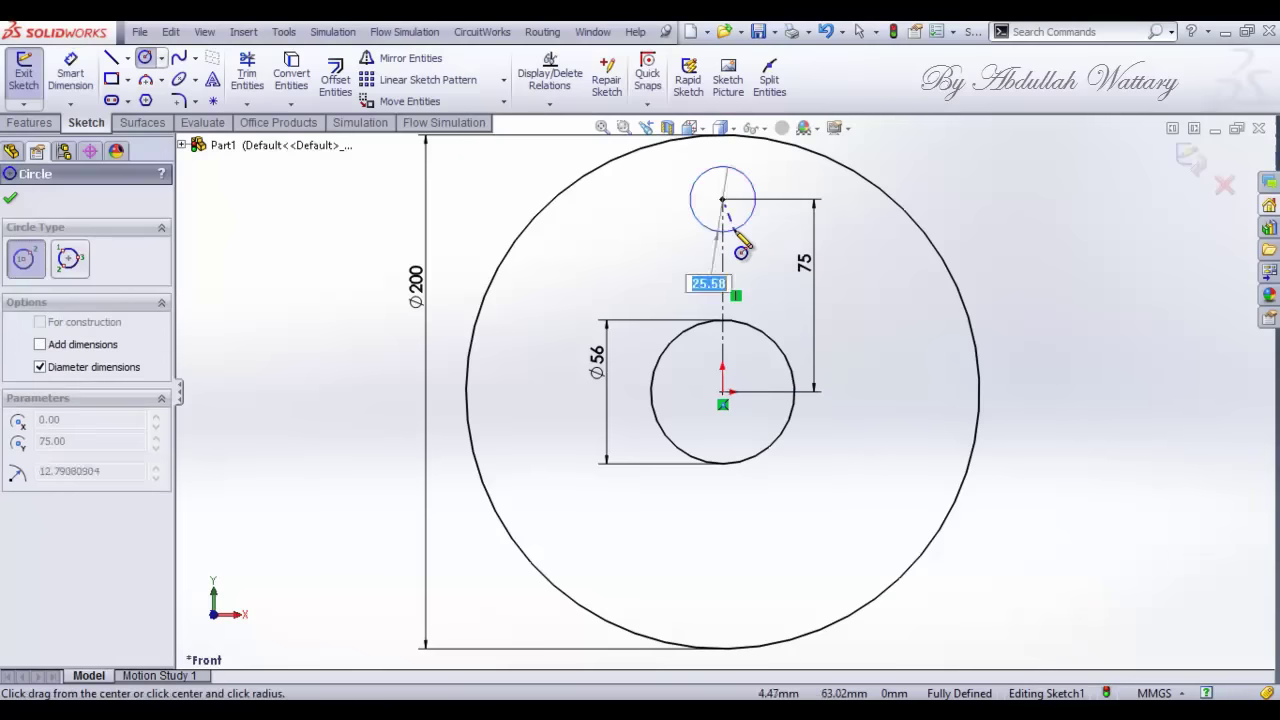
{"action": "left_click", "coordinate": [738, 228]}
{"action": "left_click", "coordinate": [74, 86]}
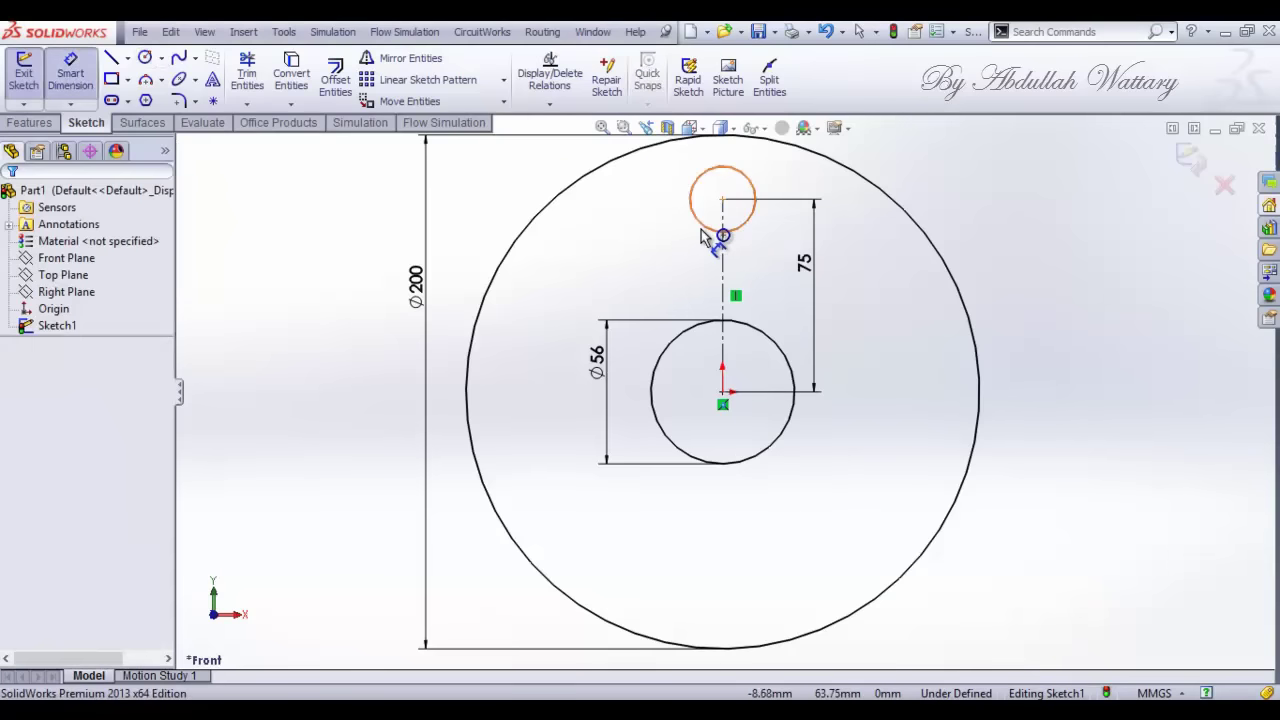
{"action": "left_click", "coordinate": [703, 237]}
{"action": "left_click", "coordinate": [660, 236]}
{"action": "type", "text": "20"}
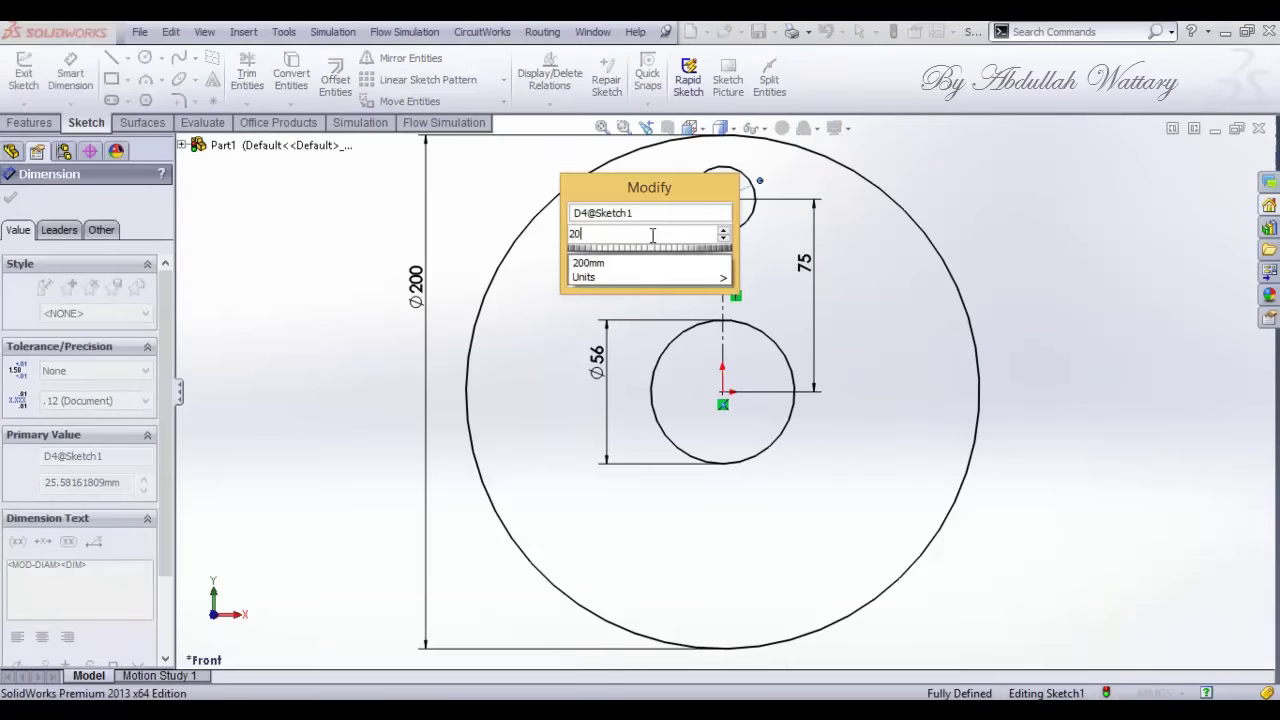
{"action": "key", "text": "Return"}
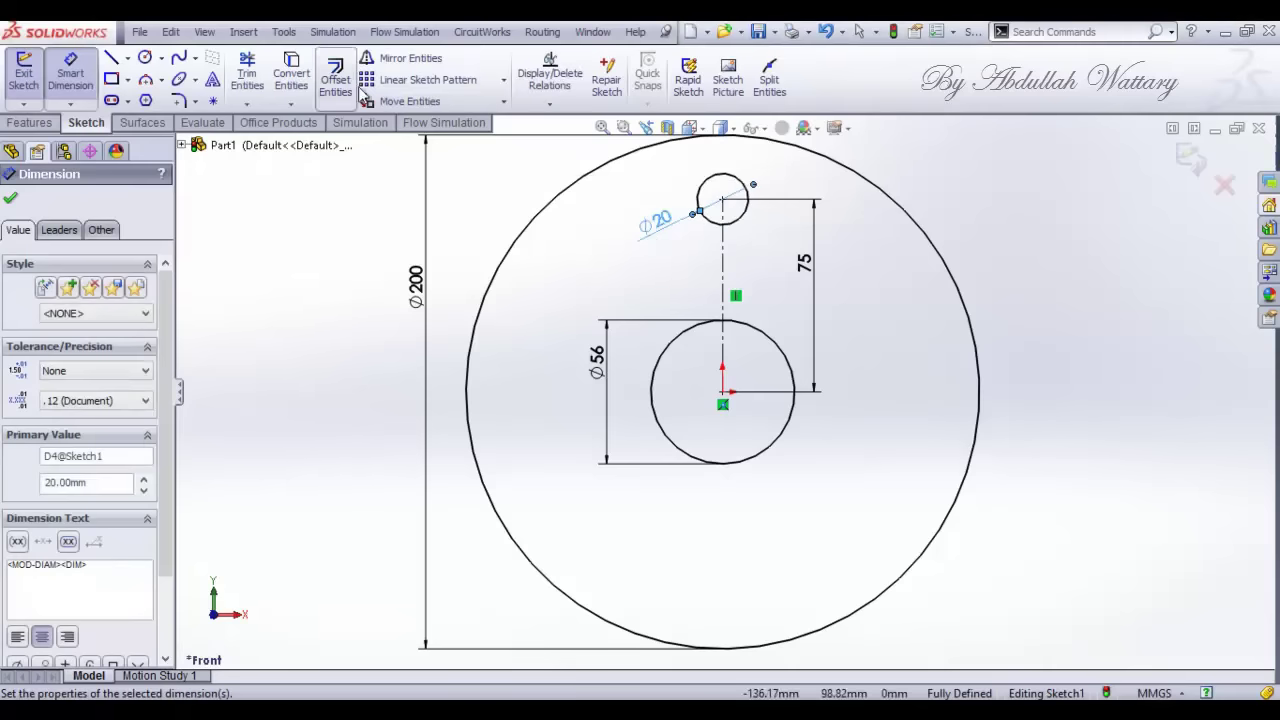
{"action": "left_click", "coordinate": [504, 80]}
{"action": "left_click", "coordinate": [473, 122]}
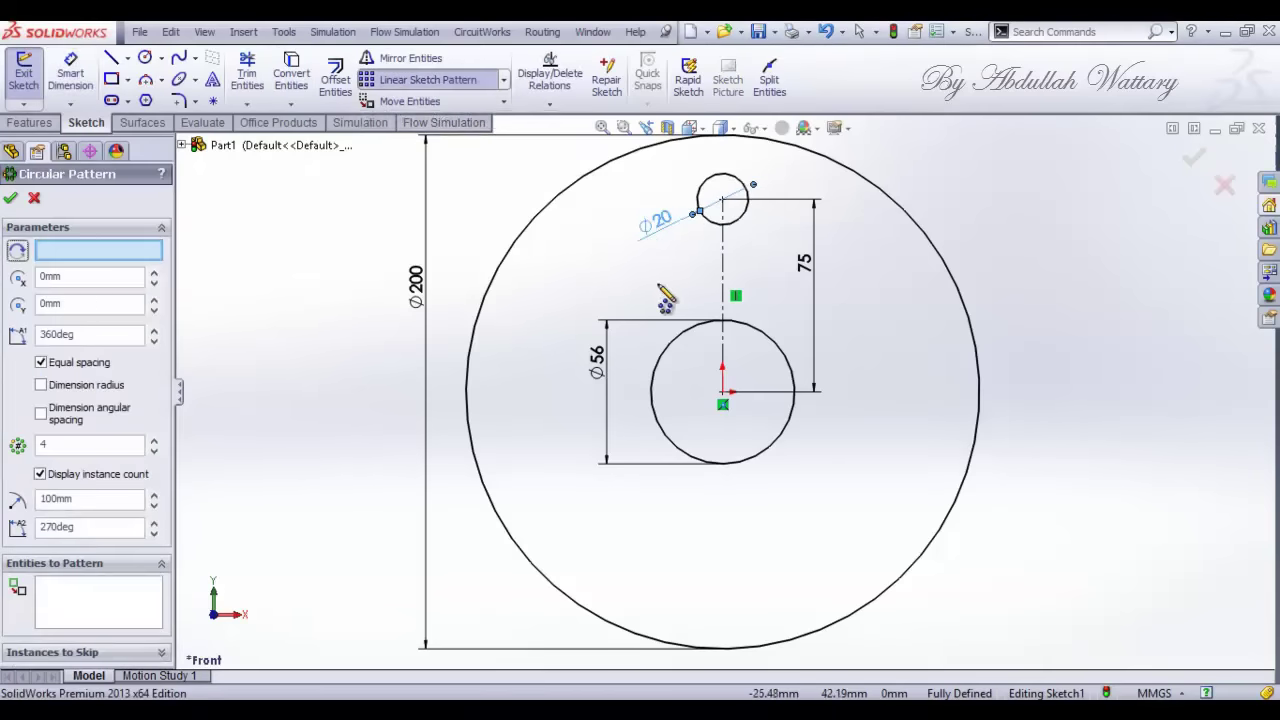
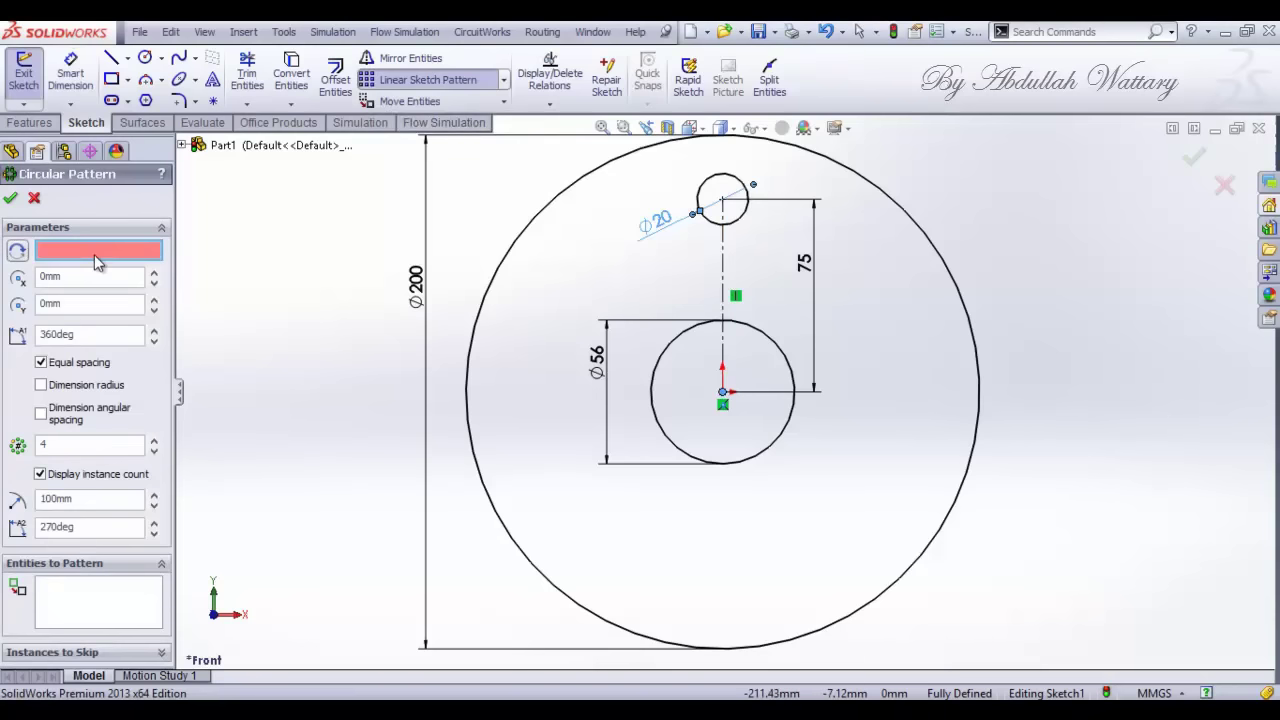
Step: Circular-pattern the Ø20 hole about the sketch origin into 3 equally spaced instances over 360°
{"action": "left_click", "coordinate": [723, 393]}
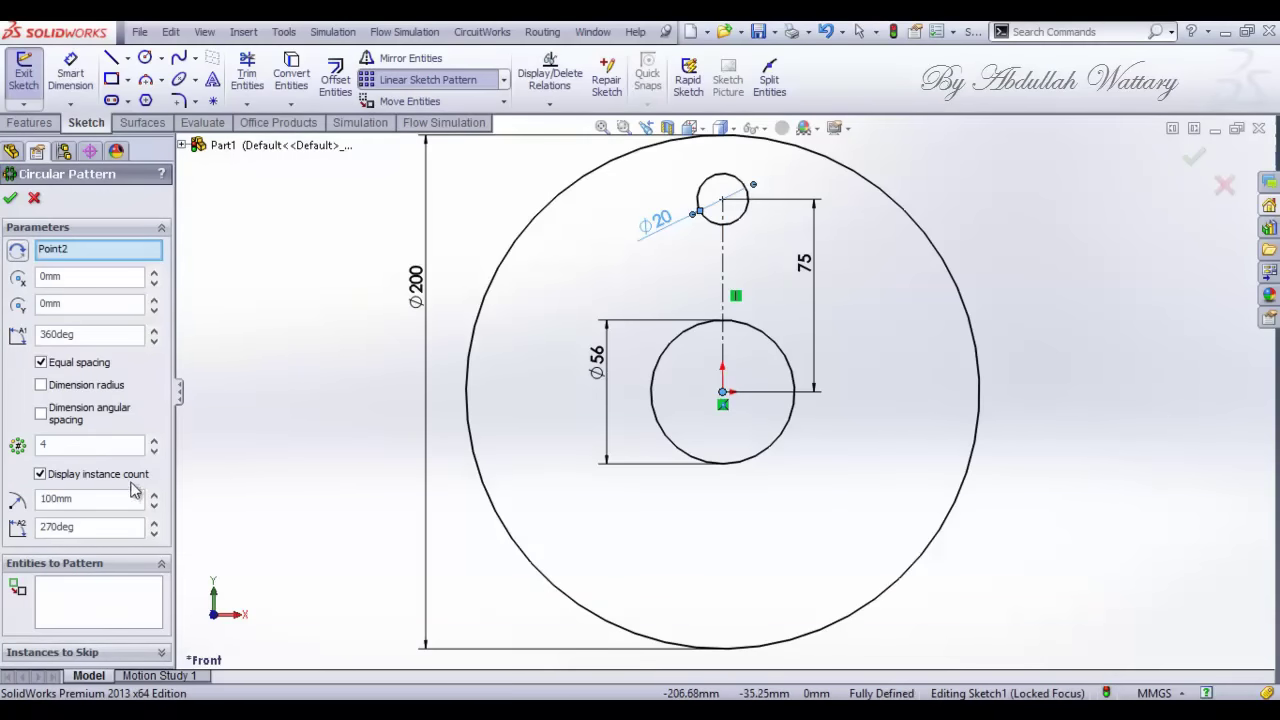
{"action": "left_click", "coordinate": [92, 580]}
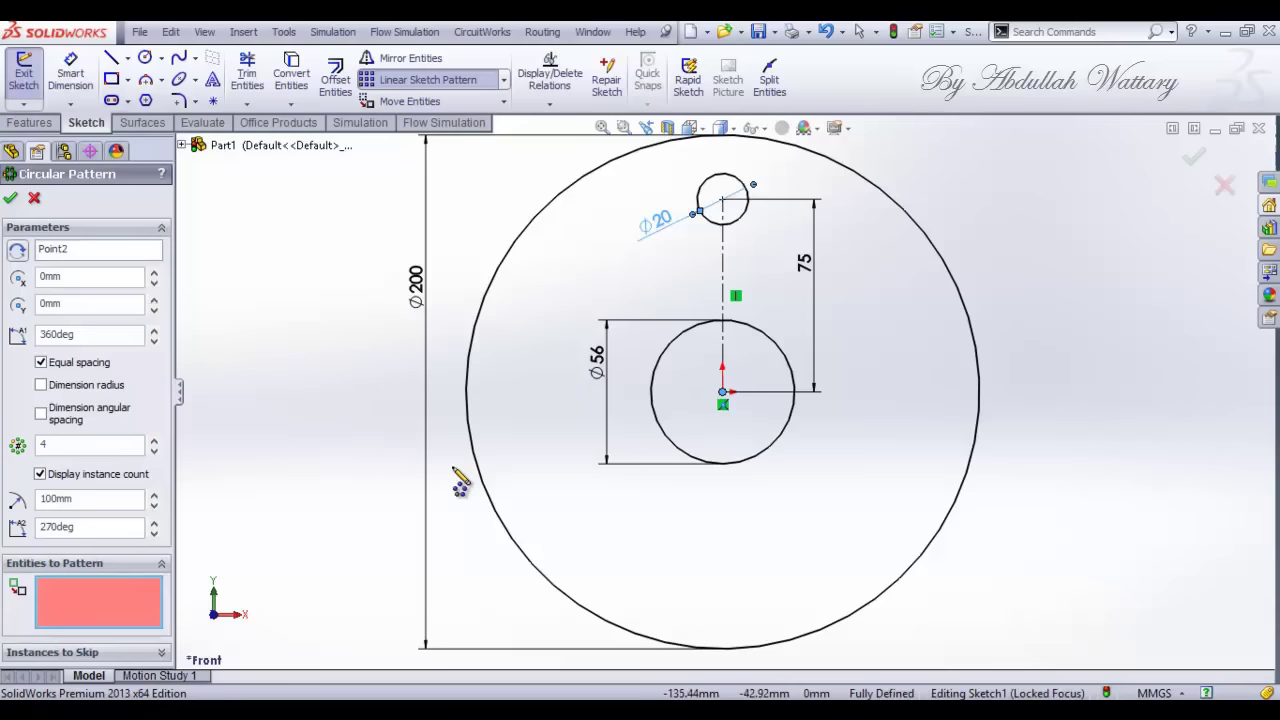
{"action": "left_click", "coordinate": [736, 226]}
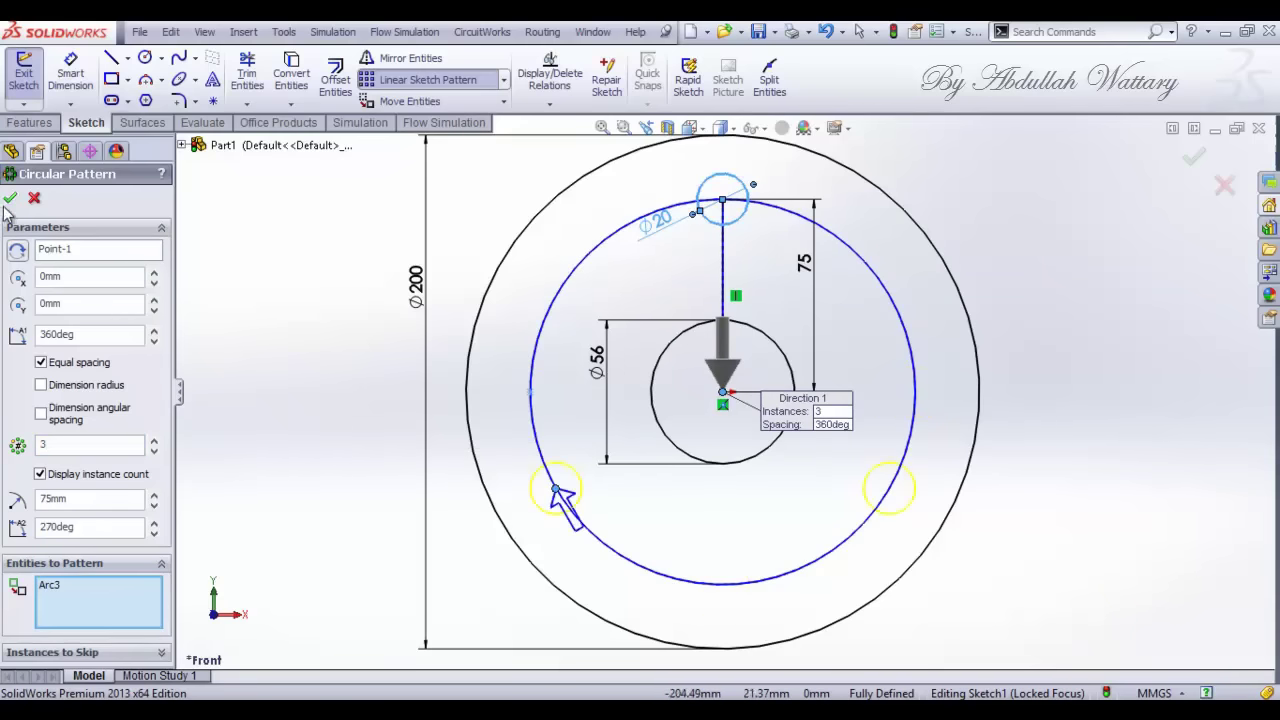
{"action": "key", "text": "Return"}
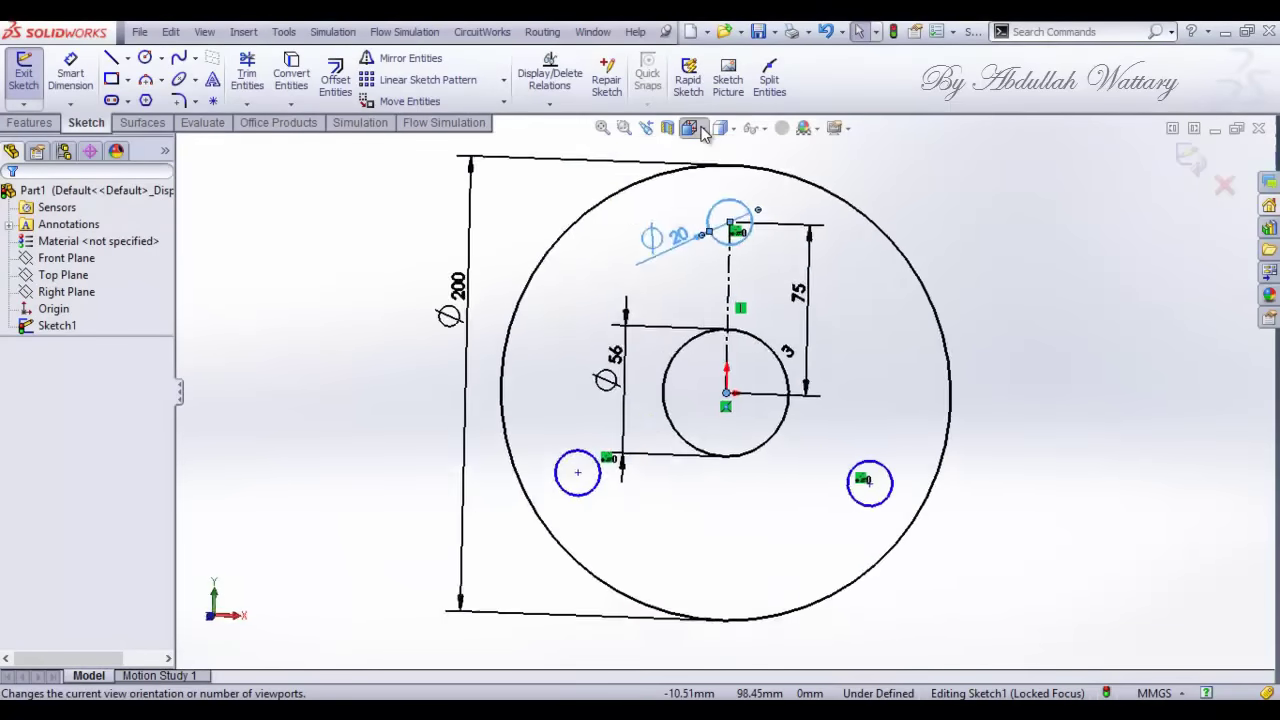
Step: Extrude the flange sketch 25 mm into a solid disc
{"action": "key", "text": "ctrl+7"}
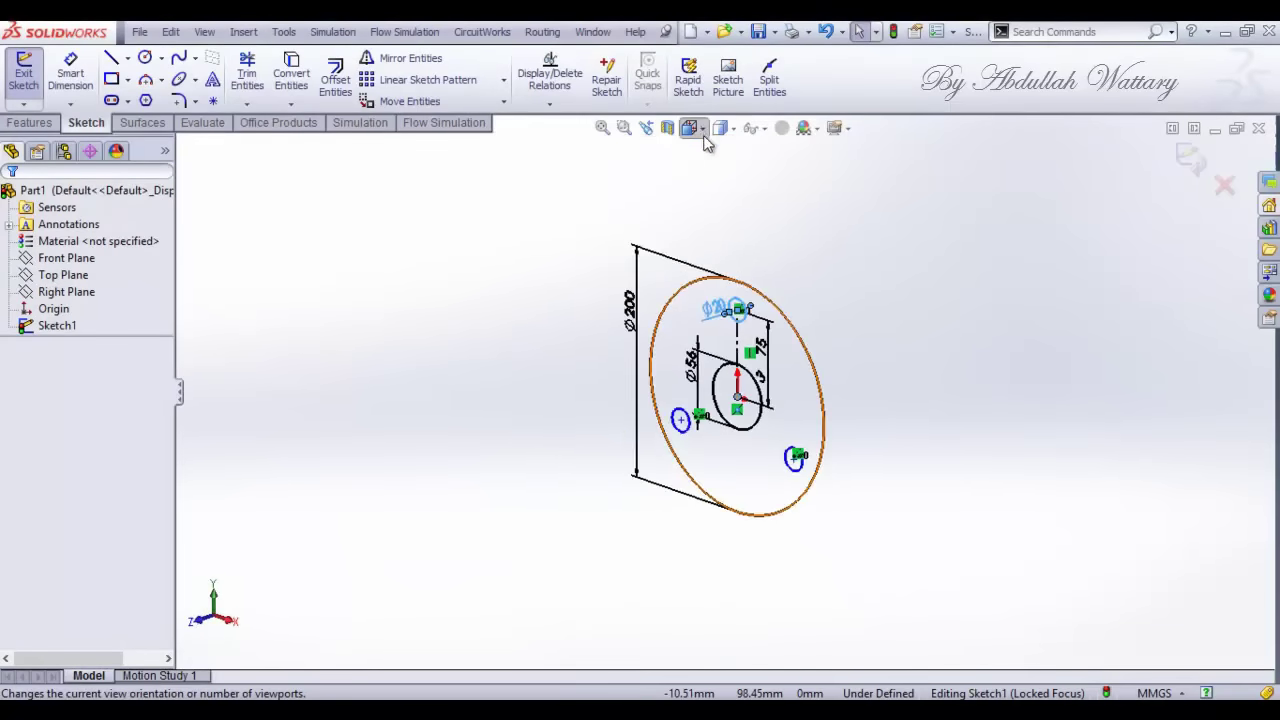
{"action": "left_click", "coordinate": [703, 133]}
{"action": "left_click", "coordinate": [29, 122]}
{"action": "left_click", "coordinate": [31, 79]}
{"action": "type", "text": "25"}
{"action": "key", "text": "Return"}
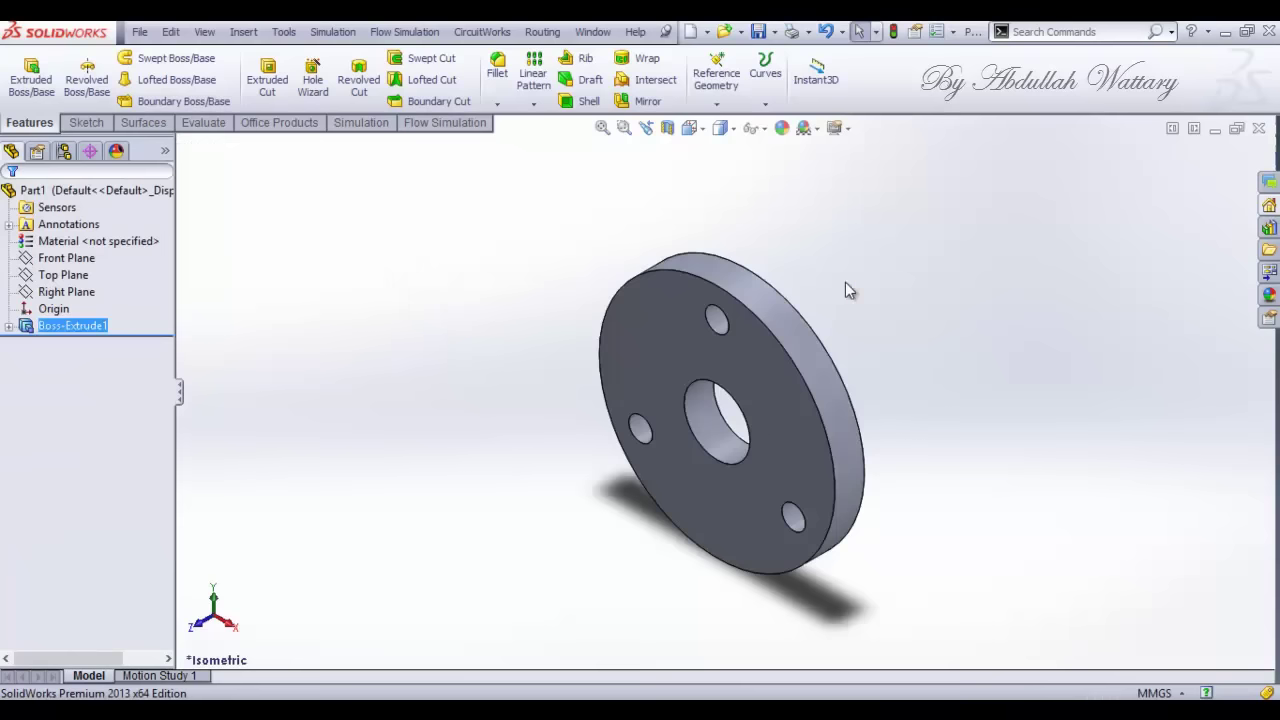
Step: Rotate the view to inspect the flange and compare it with the reference drawing
{"action": "right_click", "coordinate": [845, 283]}
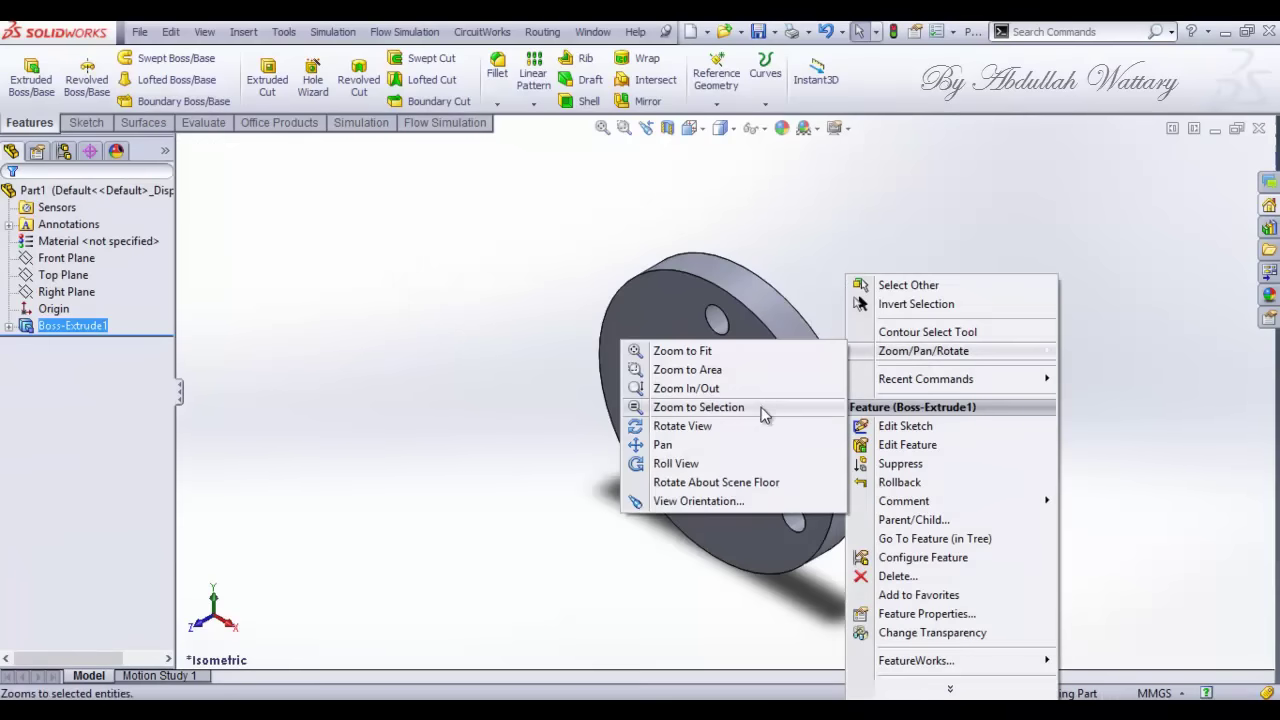
{"action": "left_click", "coordinate": [682, 425]}
{"action": "mouse_move", "coordinate": [766, 471]}
{"action": "left_mouse_down"}
{"action": "mouse_move", "coordinate": [889, 371]}
{"action": "mouse_move", "coordinate": [814, 423]}
{"action": "left_mouse_up"}
{"action": "key", "text": "alt+Tab"}
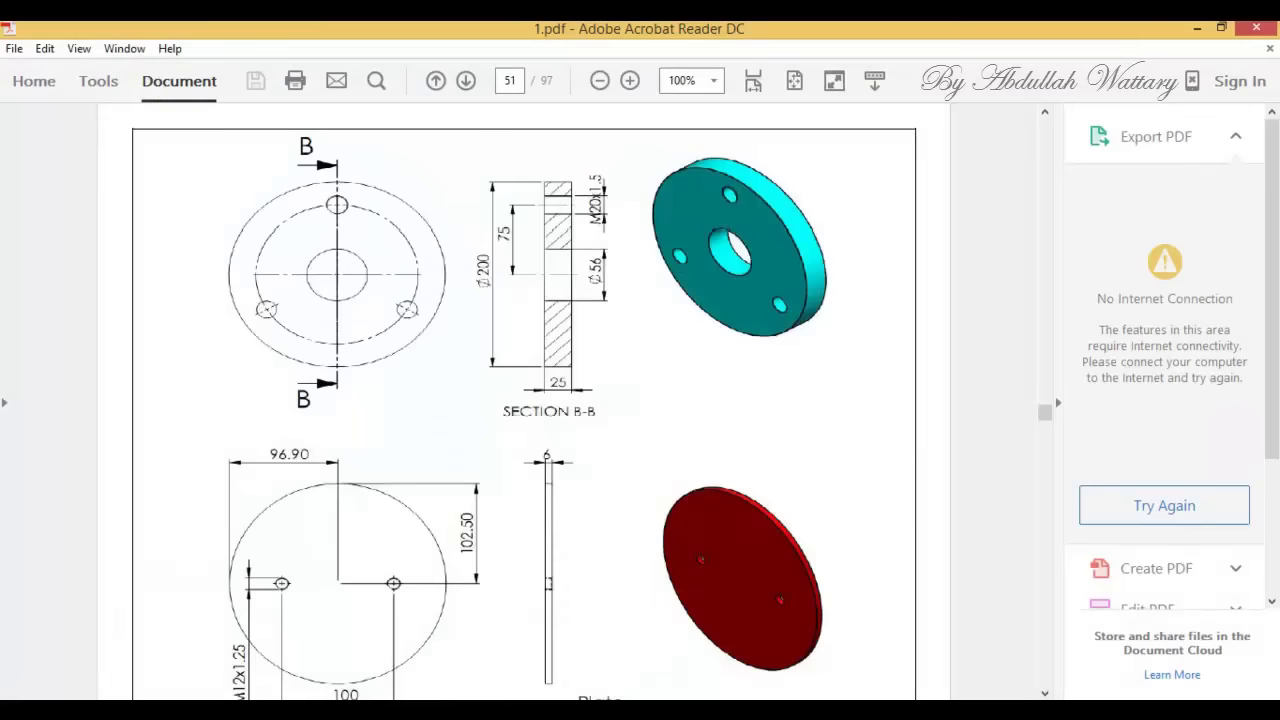
{"action": "key", "text": "alt+Tab"}
Step: Show the flange in isometric and apply a section view along the Right Plane
{"action": "left_click_drag", "start_coordinate": [737, 368], "coordinate": [711, 314]}
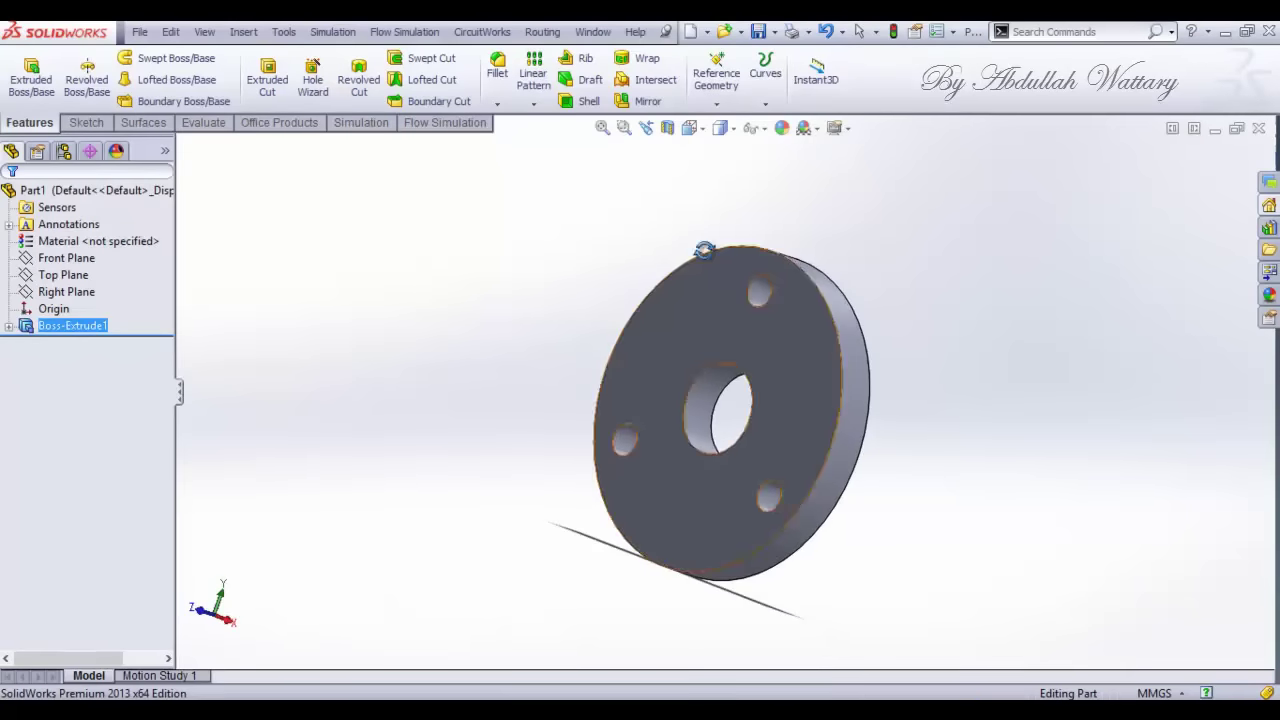
{"action": "left_click", "coordinate": [700, 133]}
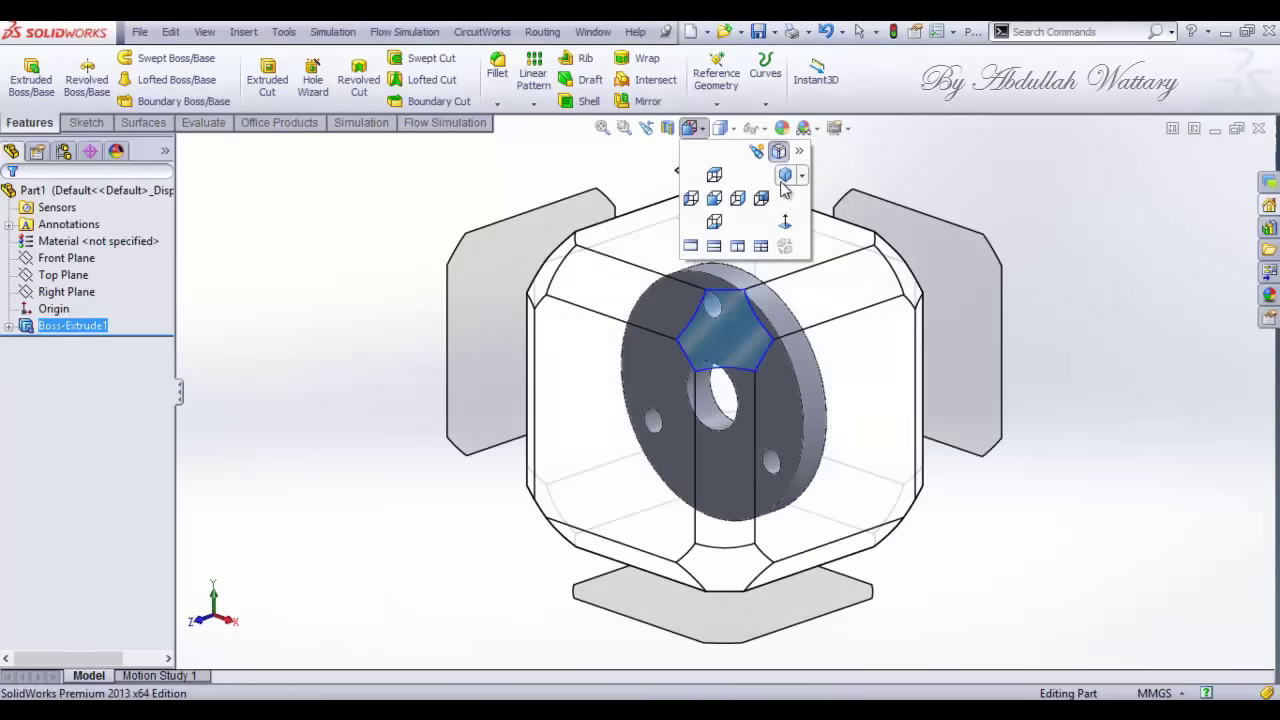
{"action": "left_click", "coordinate": [782, 180]}
{"action": "left_click", "coordinate": [667, 128]}
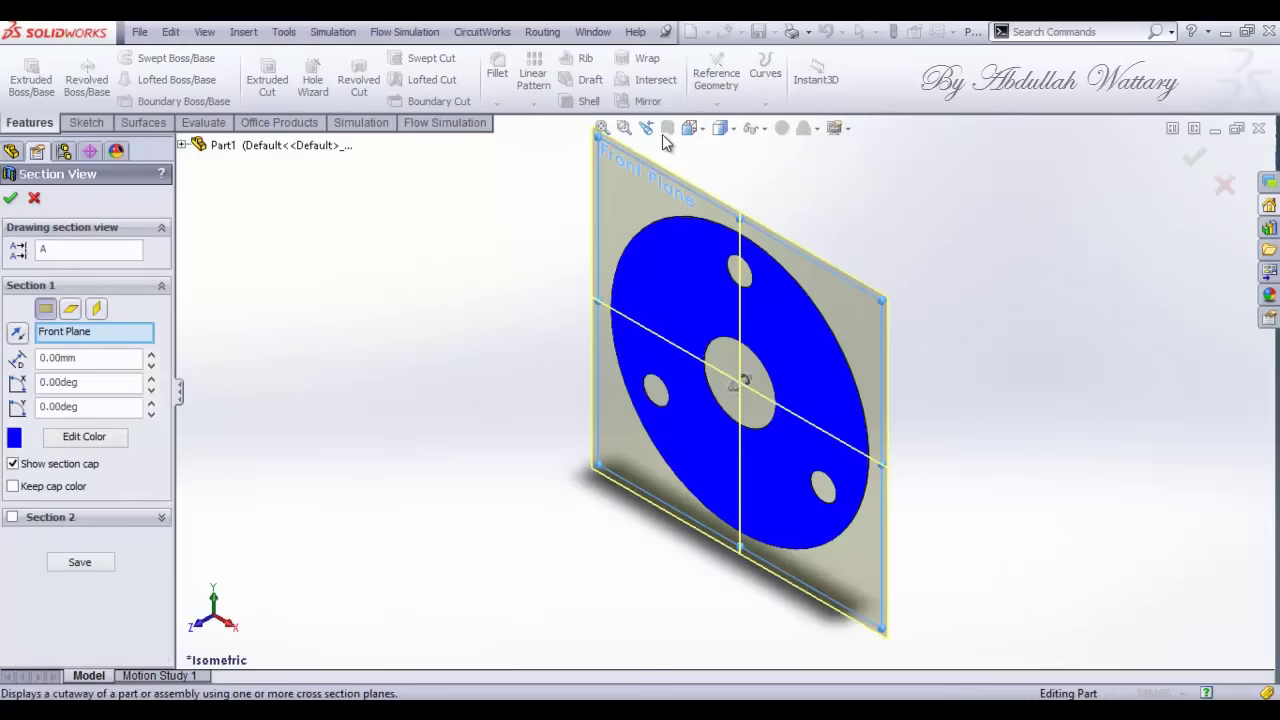
{"action": "left_click", "coordinate": [96, 310]}
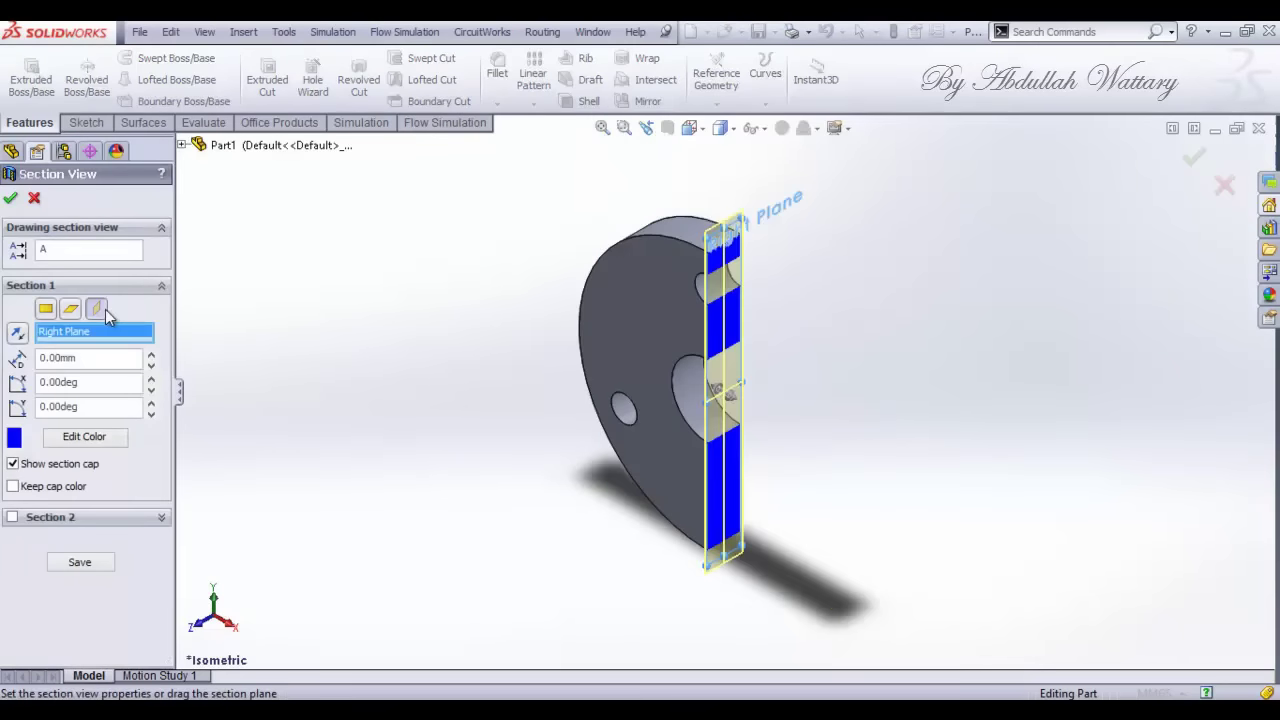
{"action": "left_click", "coordinate": [32, 199]}
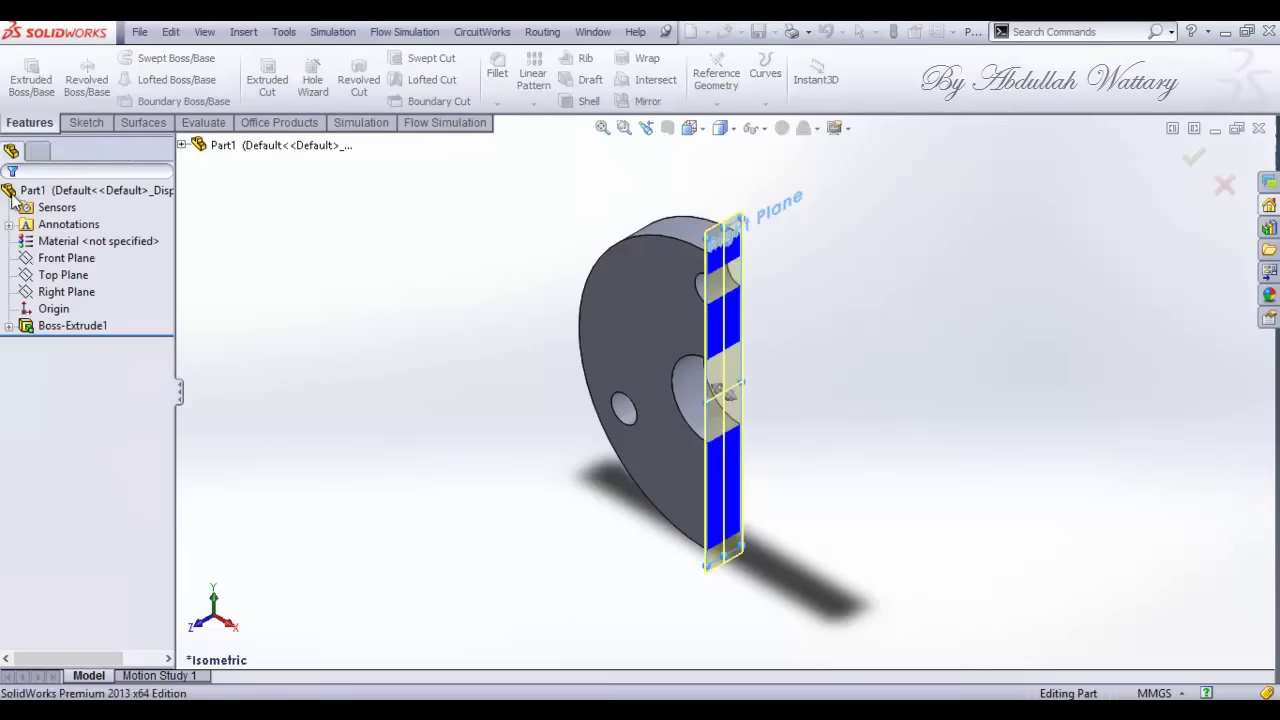
Step: View the flange from the right in wireframe, then with hidden lines visible, then isometric
{"action": "left_click", "coordinate": [694, 133]}
{"action": "left_click", "coordinate": [778, 172]}
{"action": "left_click", "coordinate": [732, 137]}
{"action": "left_click", "coordinate": [722, 245]}
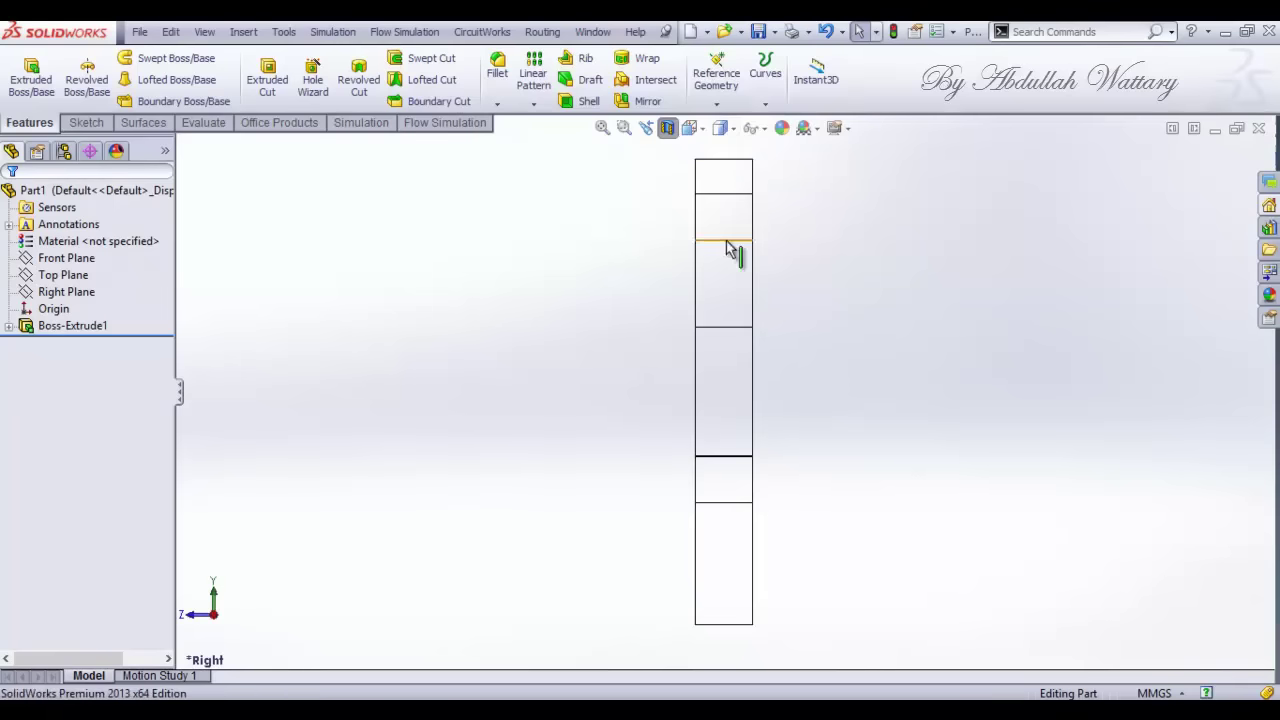
{"action": "key", "text": "ctrl+7"}
{"action": "left_click", "coordinate": [692, 130]}
{"action": "left_click", "coordinate": [788, 176]}
{"action": "left_click", "coordinate": [731, 131]}
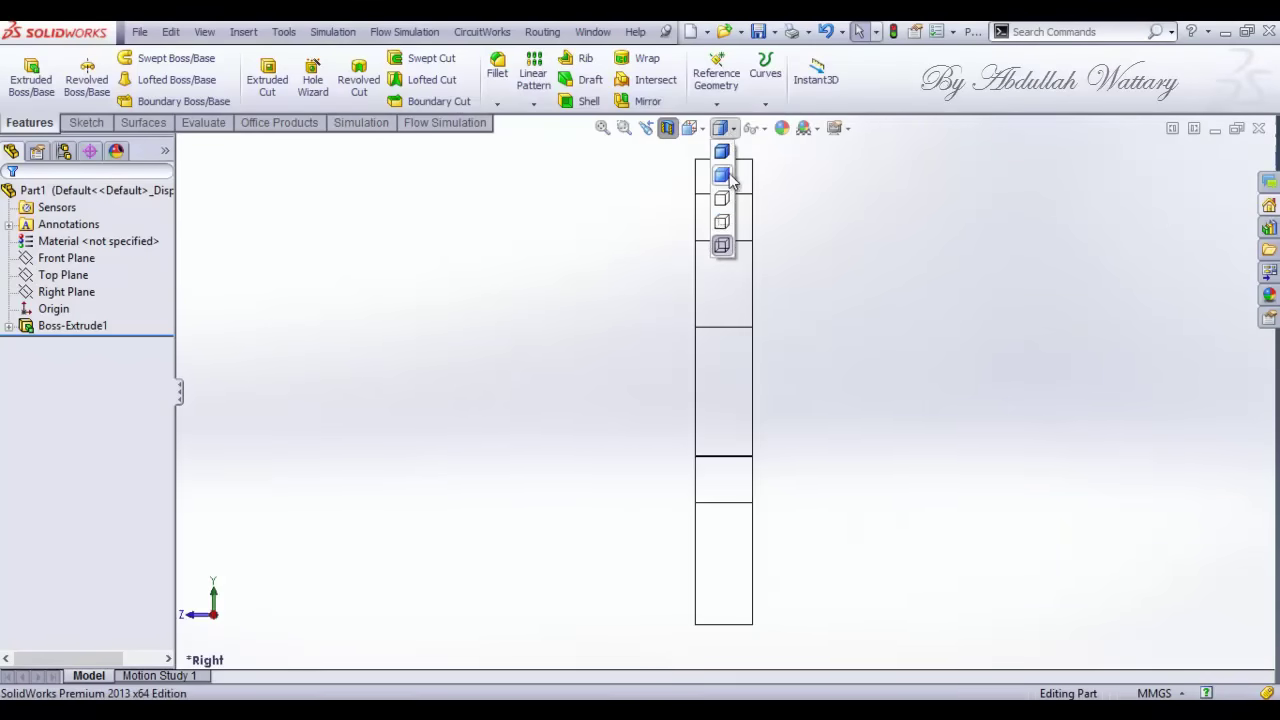
{"action": "left_click", "coordinate": [722, 222]}
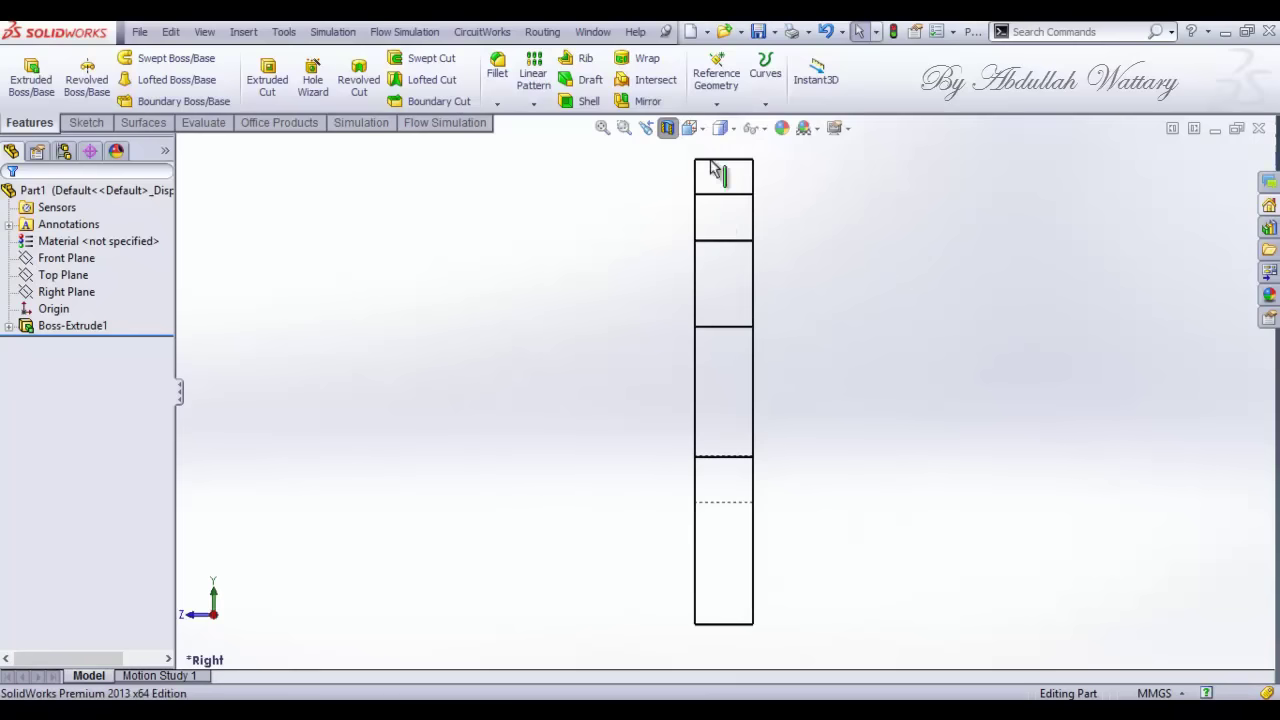
{"action": "key", "text": "ctrl+7"}
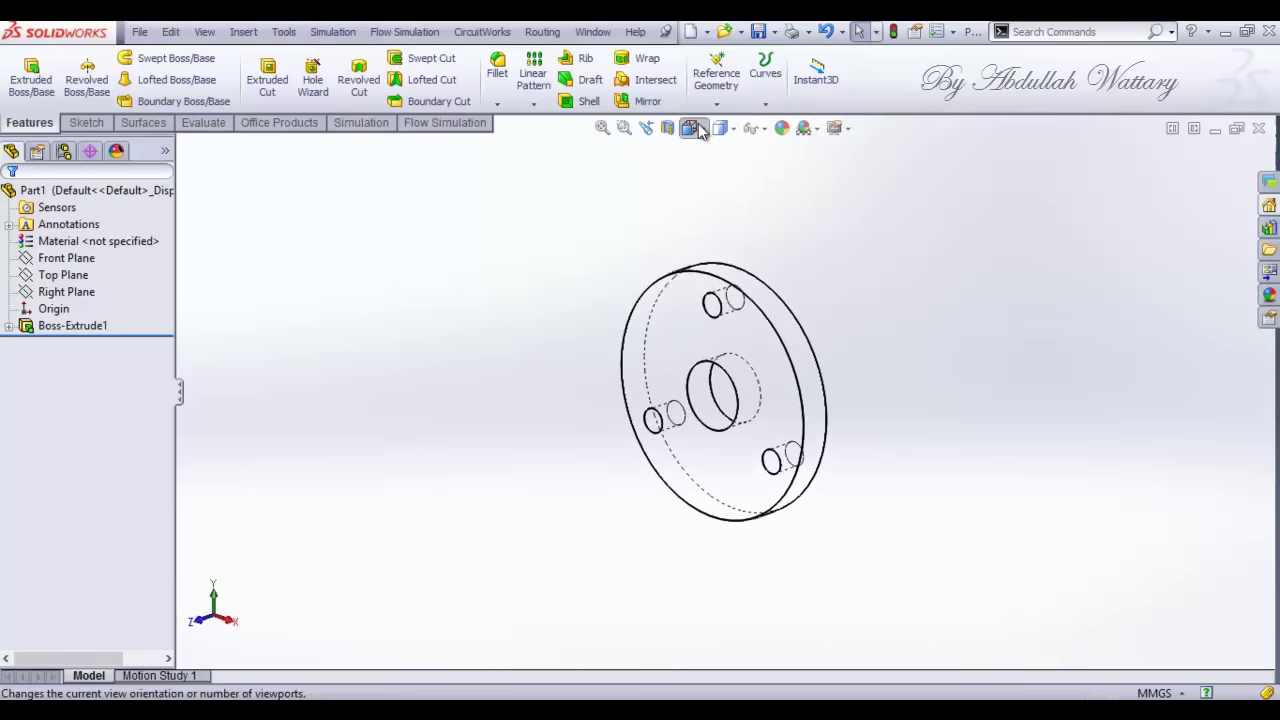
{"action": "left_click", "coordinate": [691, 128]}
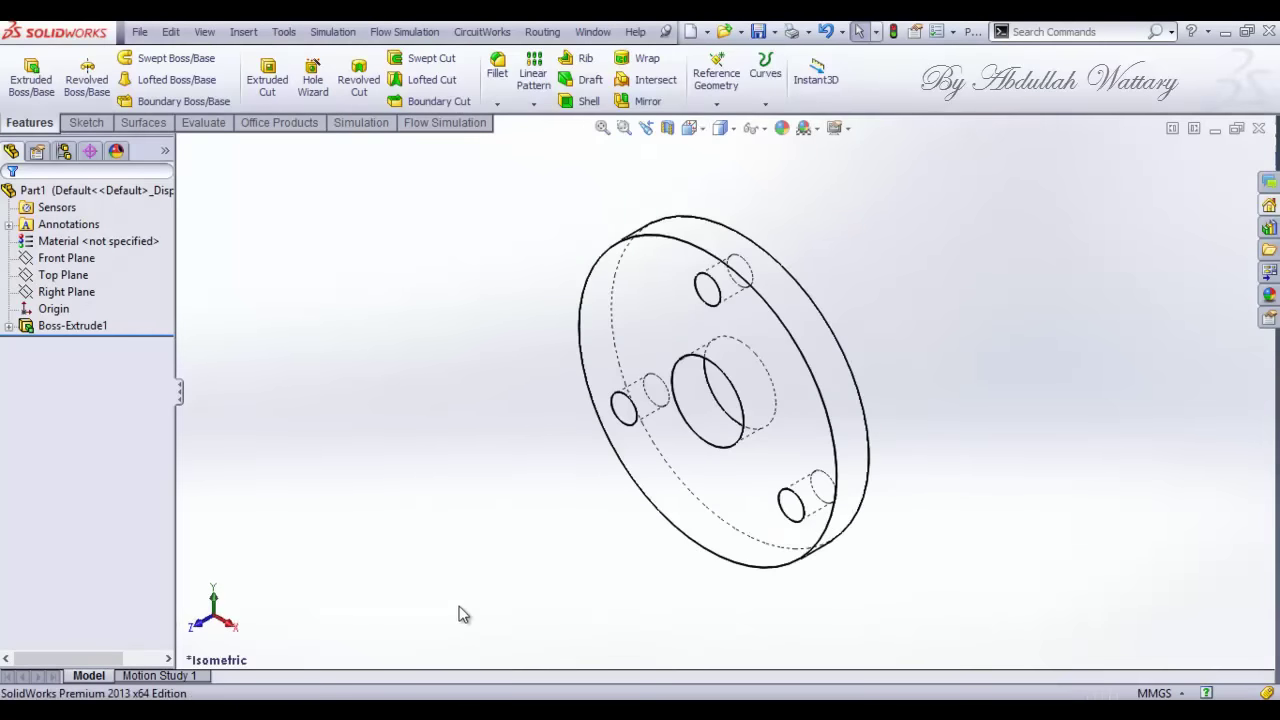
Step: Create a new blank part document, Part2
{"action": "left_click", "coordinate": [703, 32]}
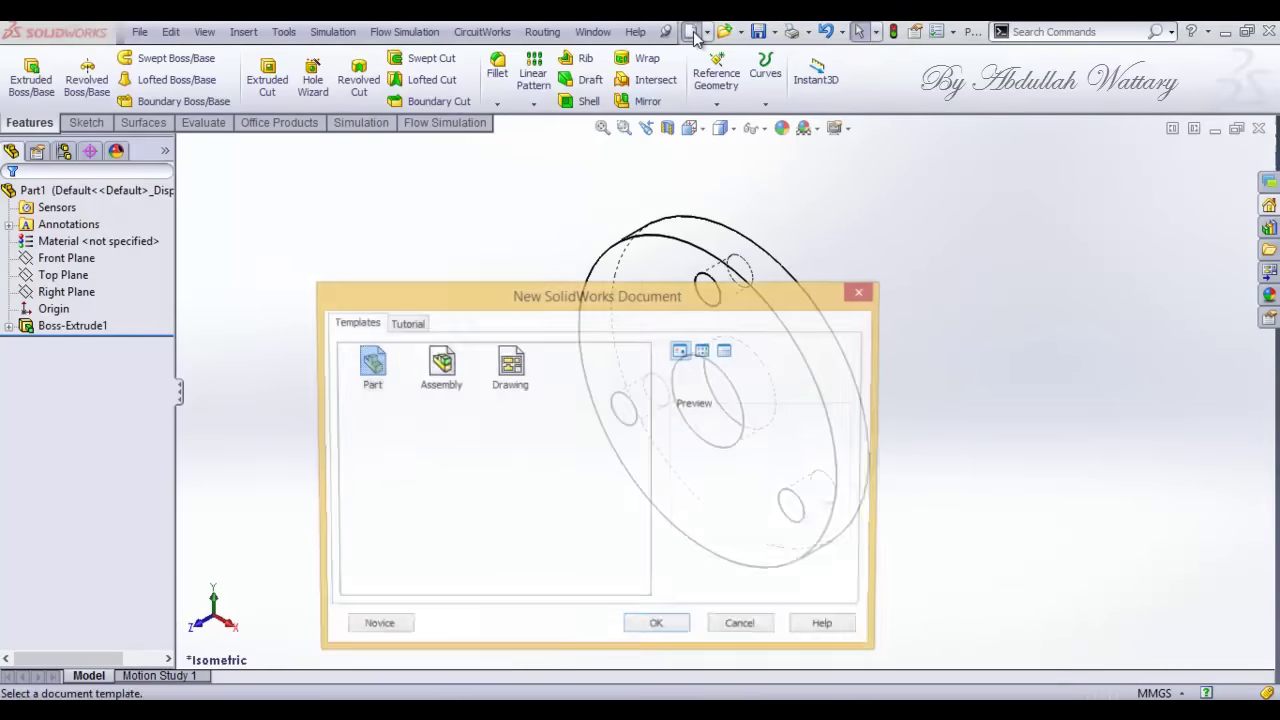
{"action": "left_click", "coordinate": [662, 636]}
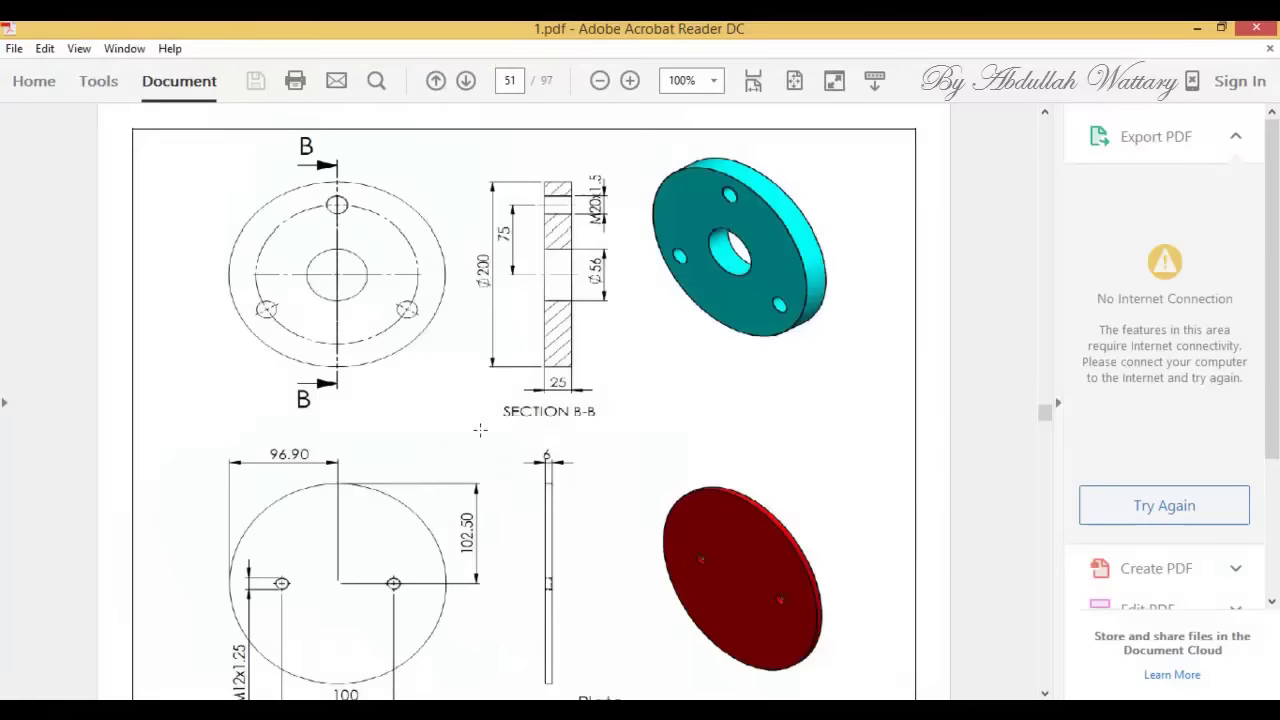
{"action": "scroll", "coordinate": [480, 430], "scroll_direction": "down", "scroll_amount": 2}
{"action": "scroll", "coordinate": [482, 427], "scroll_direction": "down", "scroll_amount": 2}
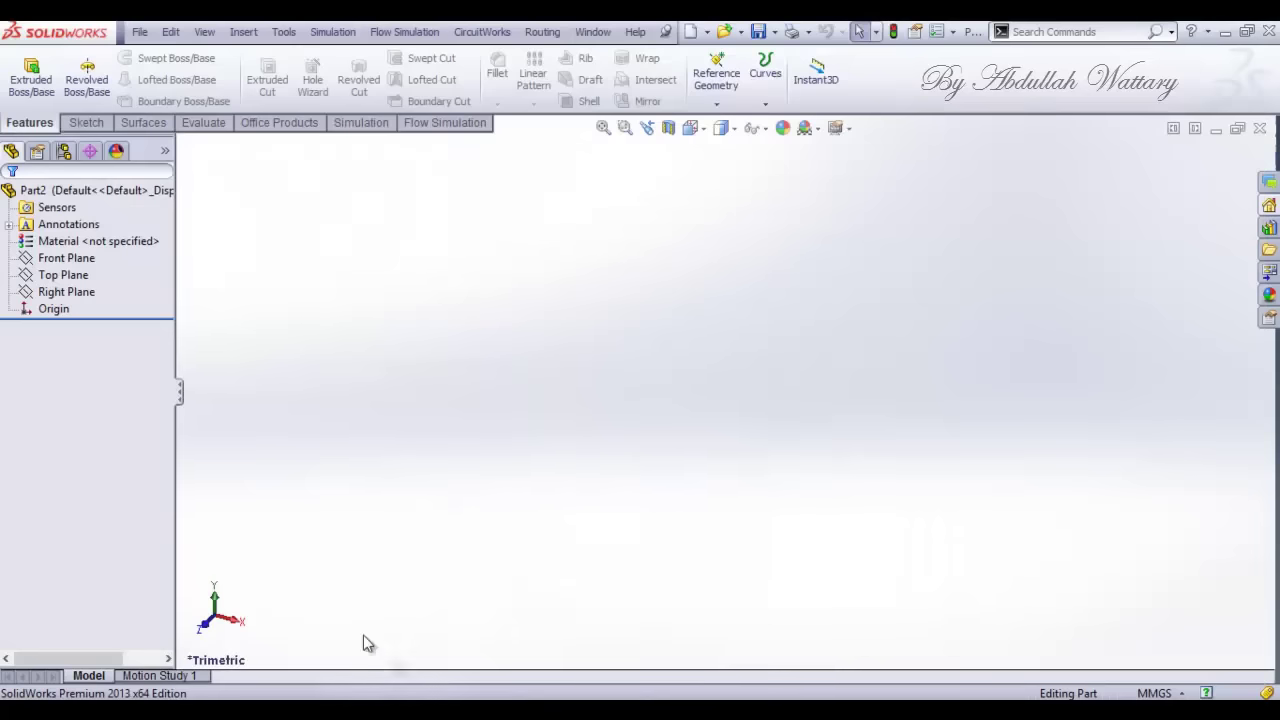
{"action": "left_click", "coordinate": [88, 259]}
Step: On the Front Plane, sketch a horizontal line leftward from the origin, dimensioned 96.90 mm
{"action": "left_click", "coordinate": [82, 262]}
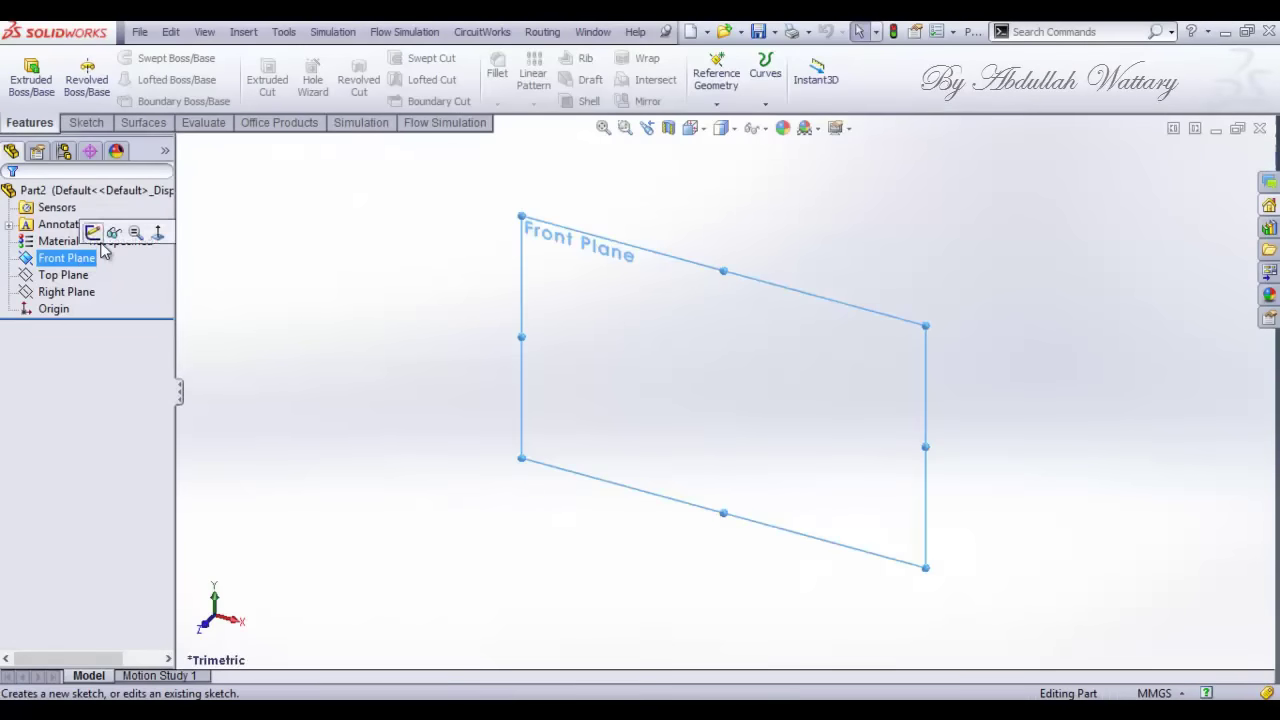
{"action": "left_click", "coordinate": [93, 233]}
{"action": "left_click", "coordinate": [111, 59]}
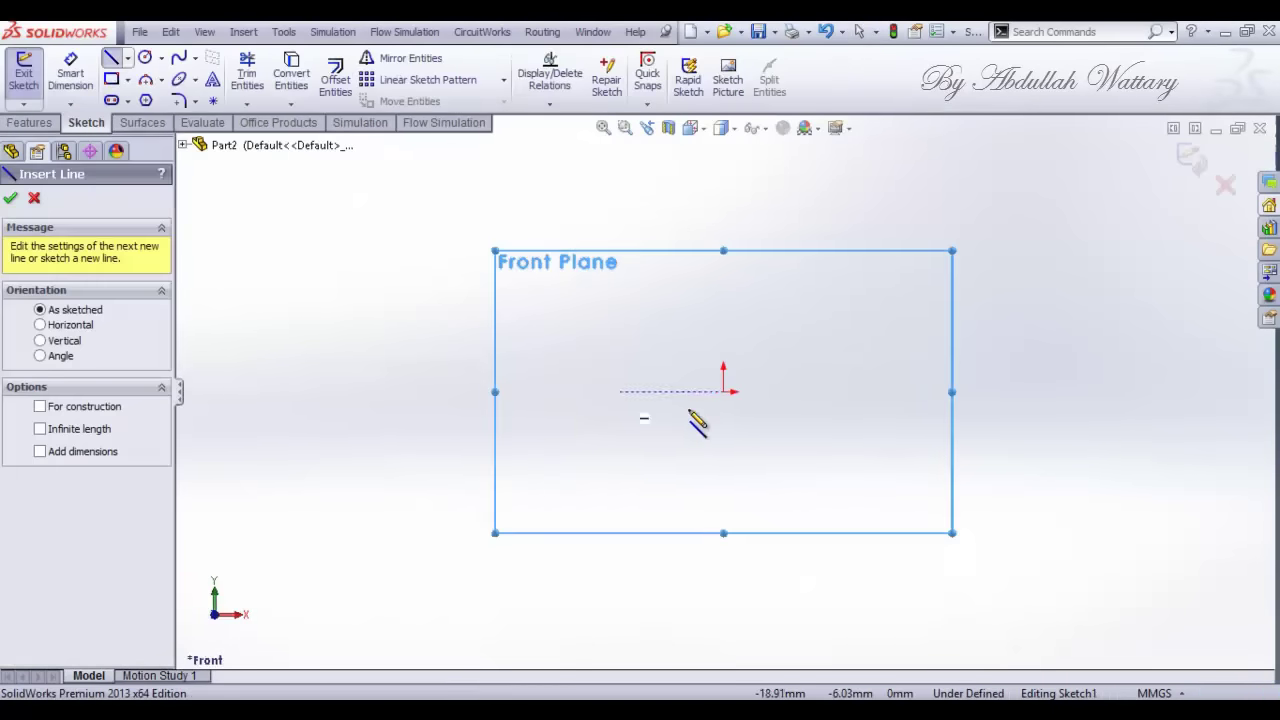
{"action": "left_click", "coordinate": [723, 391]}
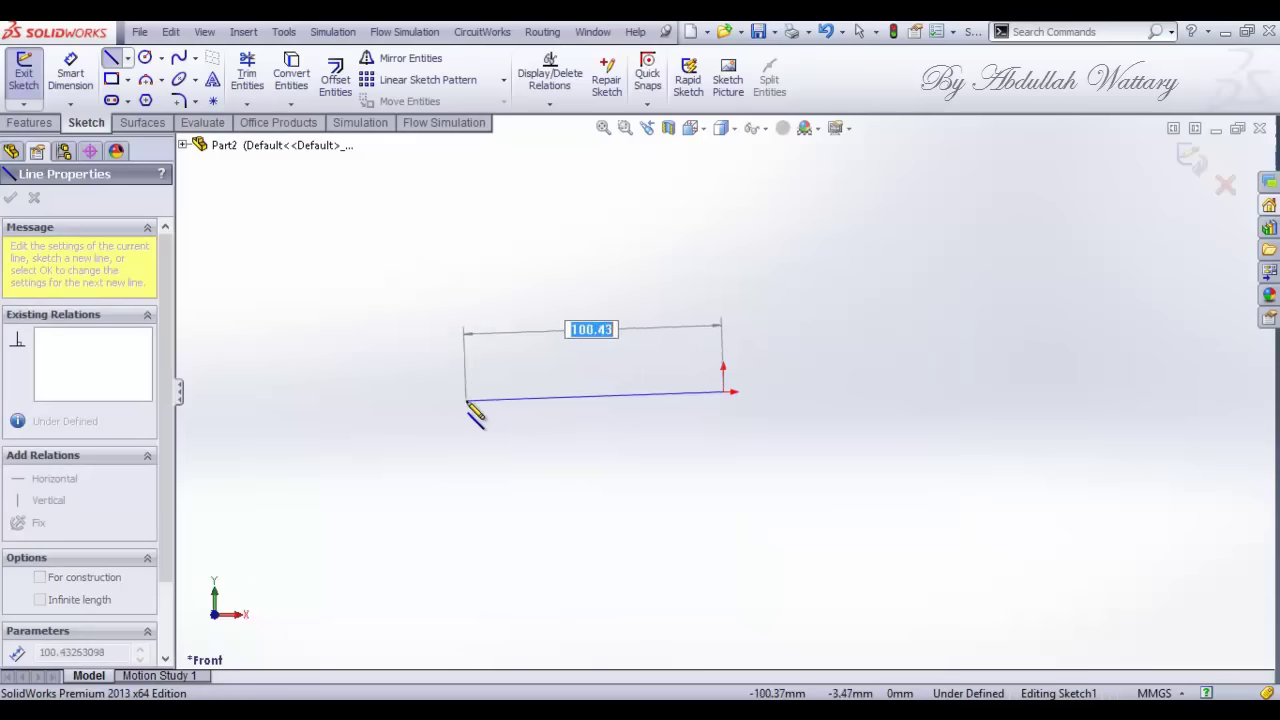
{"action": "left_click", "coordinate": [447, 391]}
{"action": "key", "text": "Escape"}
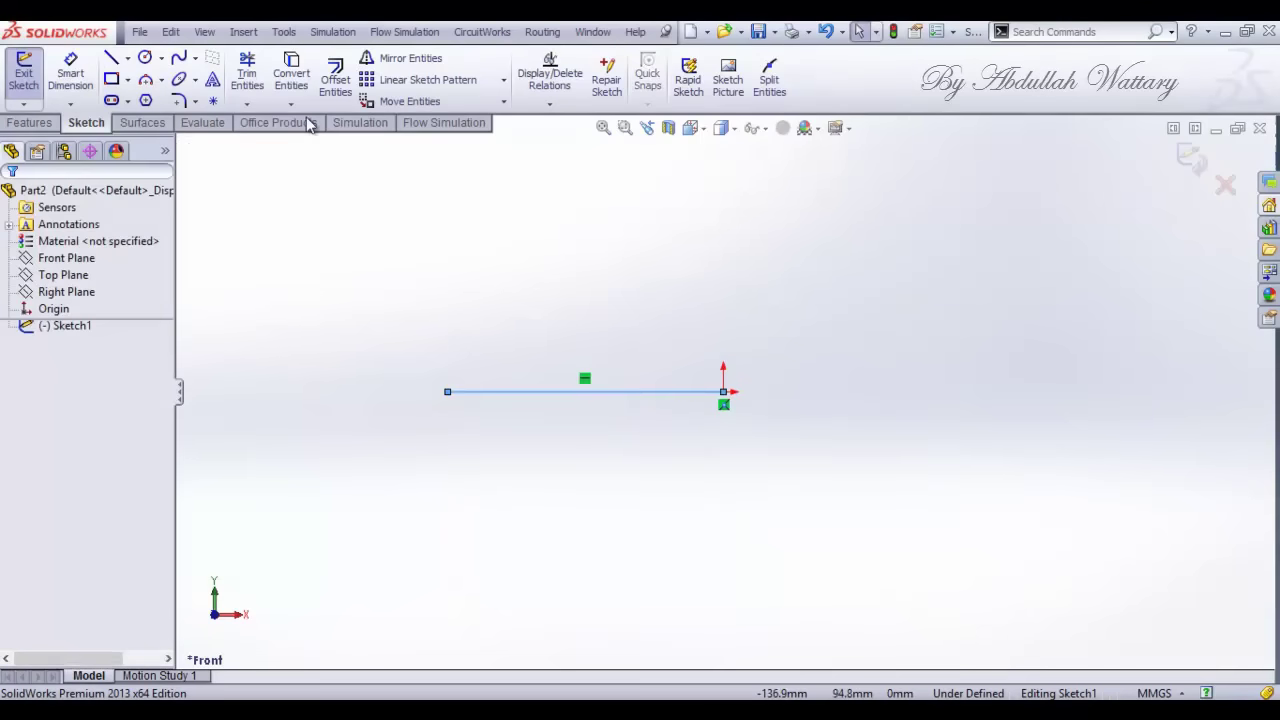
{"action": "left_click", "coordinate": [88, 80]}
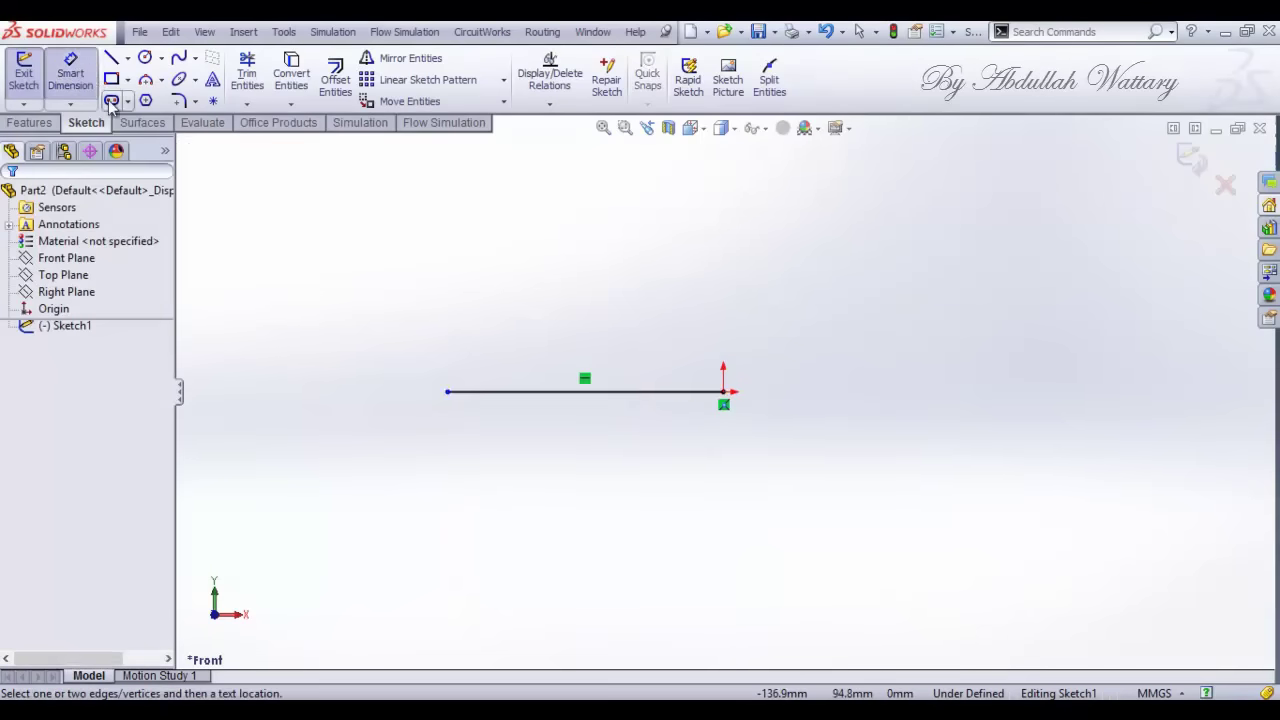
{"action": "left_click", "coordinate": [508, 391]}
{"action": "left_click", "coordinate": [508, 482]}
{"action": "type", "text": "96"}
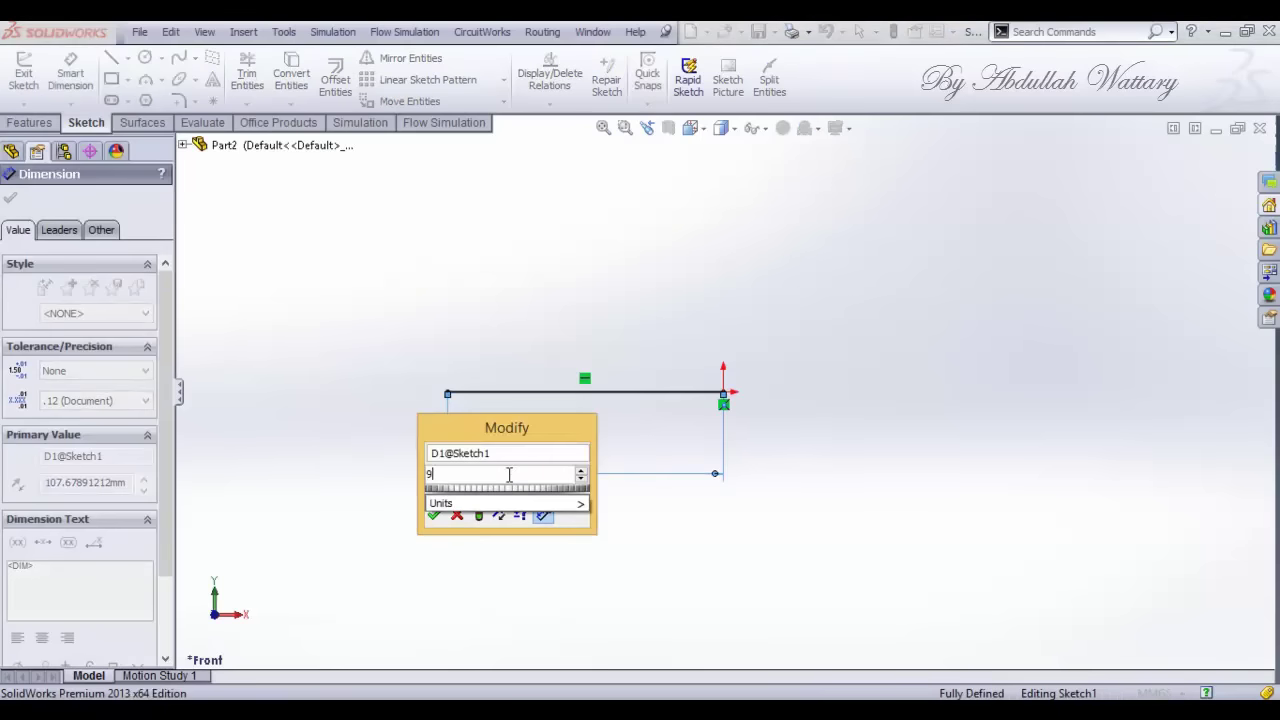
{"action": "type", "text": ".9"}
{"action": "key", "text": "Return"}
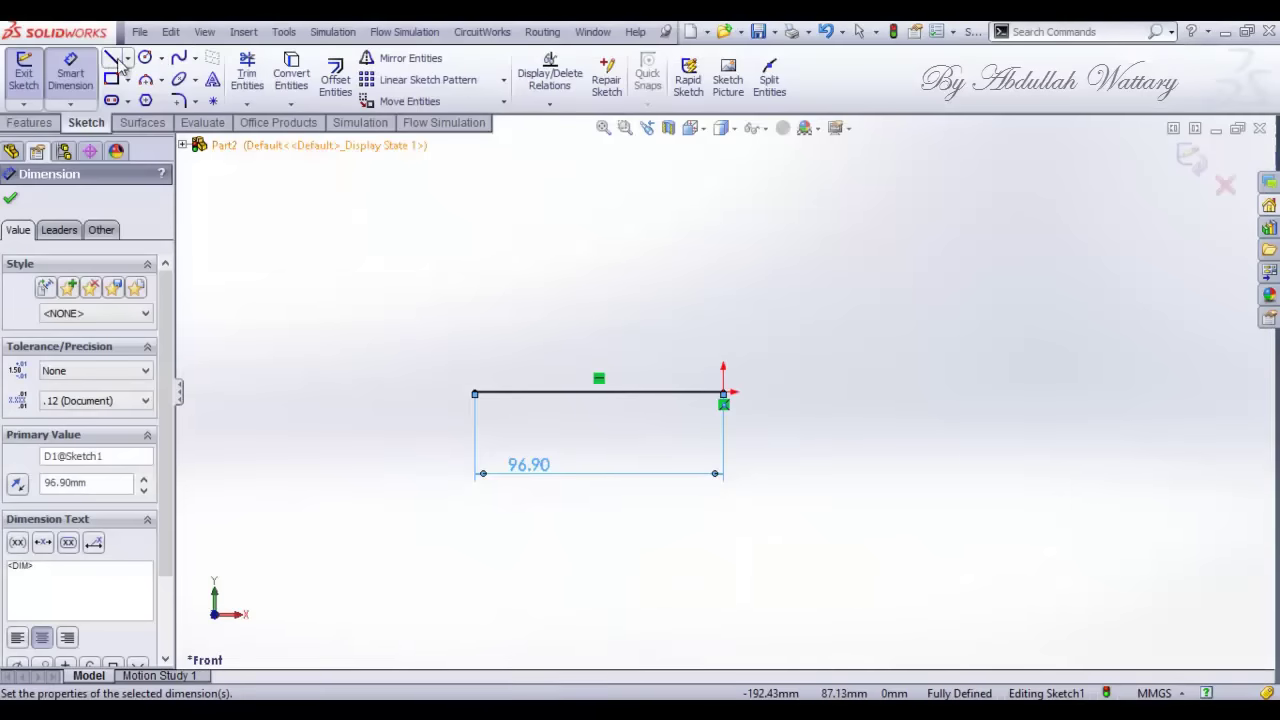
Step: Draw a vertical line up from the origin and dimension it 102.50 mm
{"action": "left_click", "coordinate": [114, 59]}
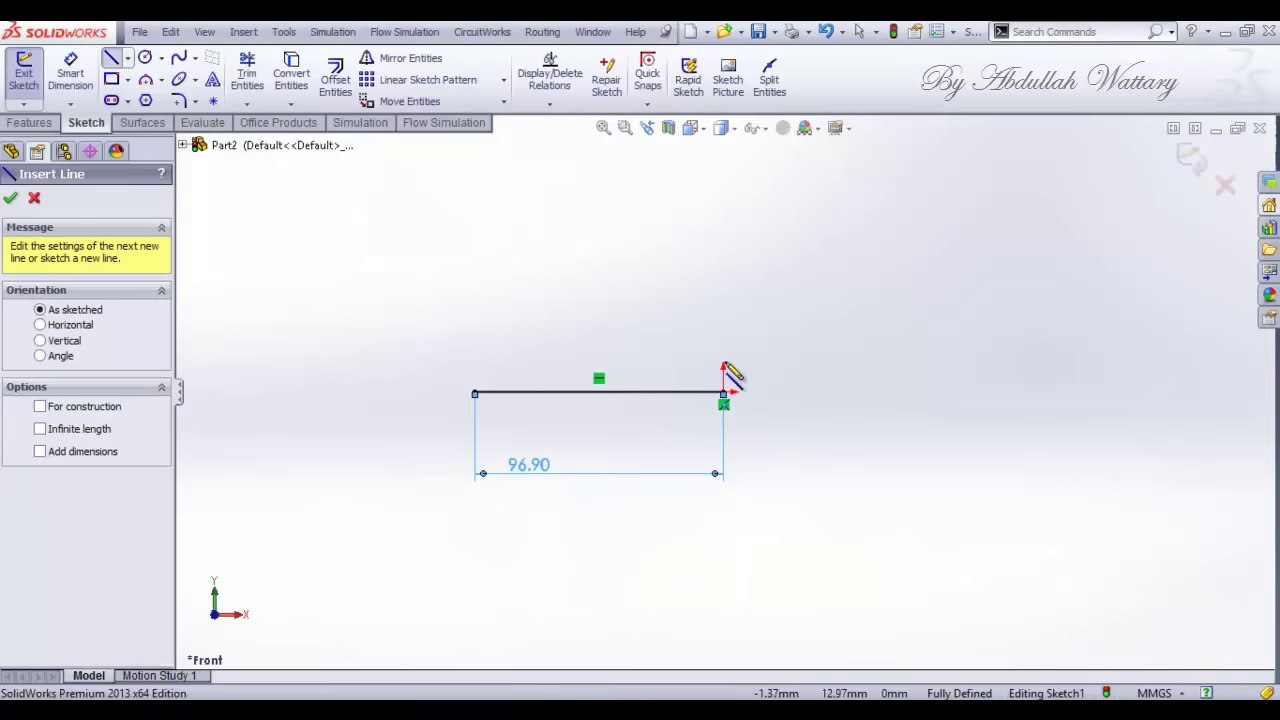
{"action": "left_click", "coordinate": [724, 394]}
{"action": "left_click", "coordinate": [723, 220]}
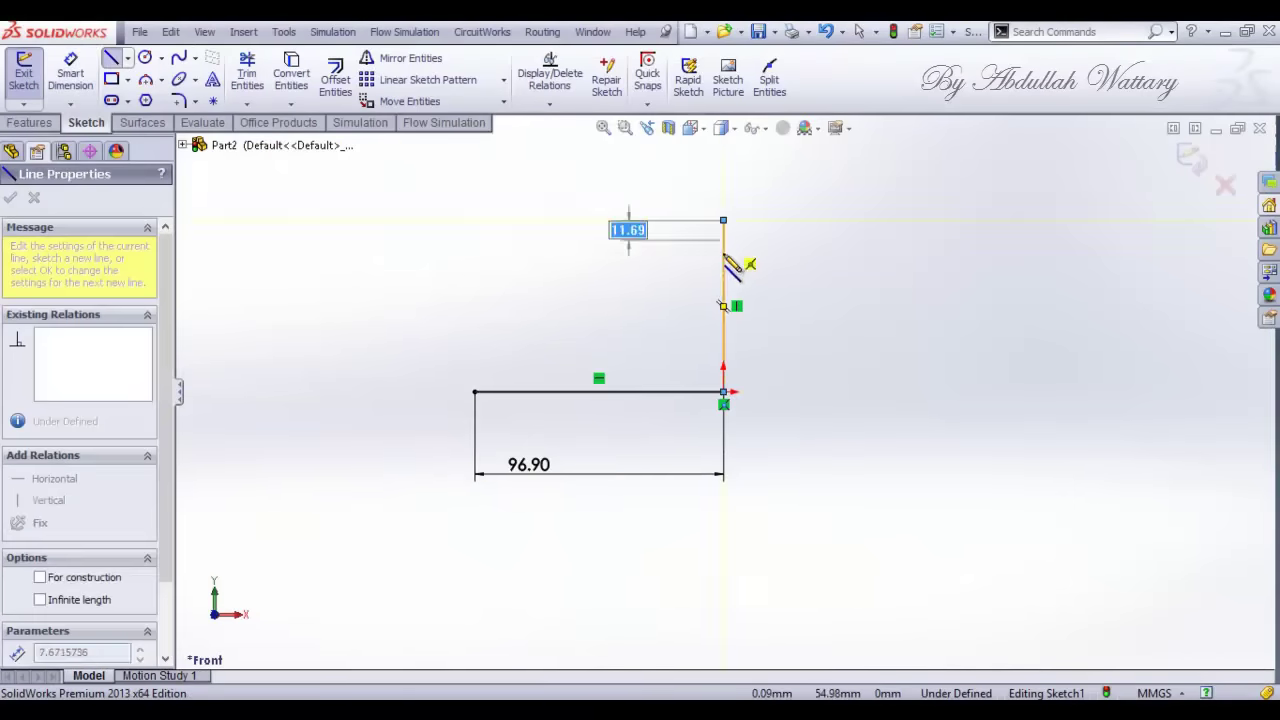
{"action": "key", "text": "Escape"}
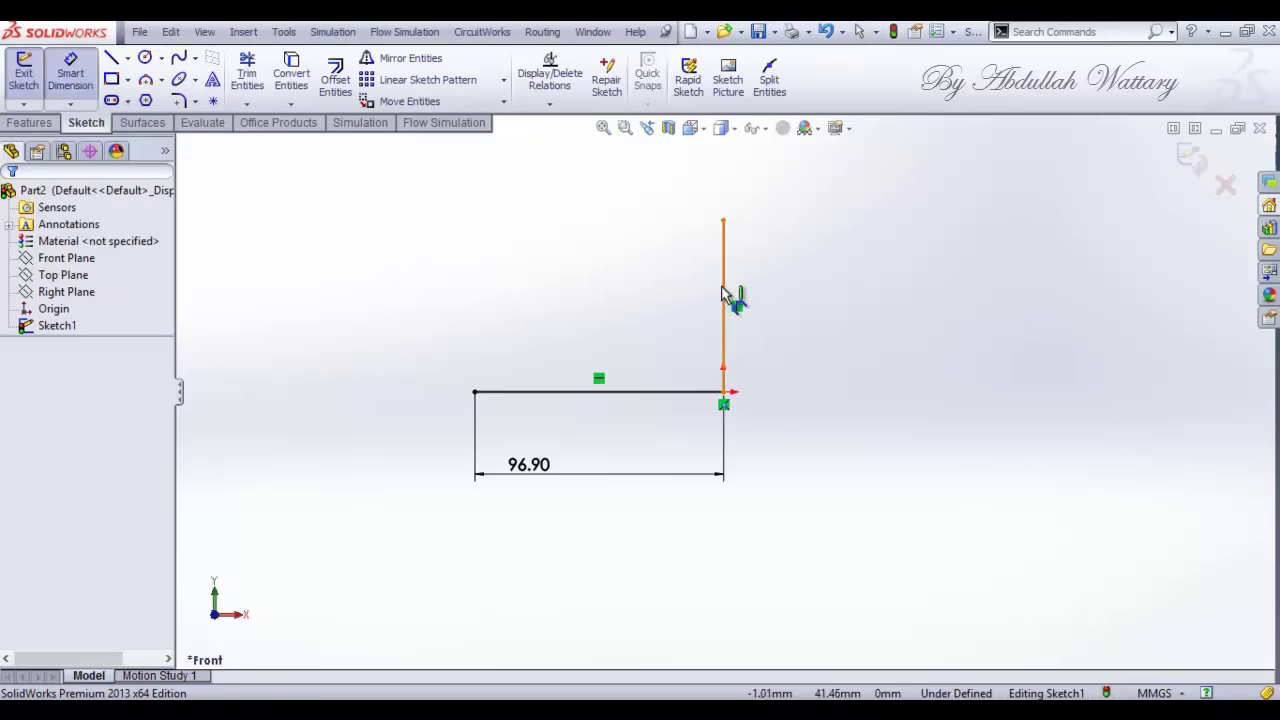
{"action": "left_click", "coordinate": [723, 295]}
{"action": "left_click", "coordinate": [790, 288]}
{"action": "type", "text": "102.5"}
{"action": "key", "text": "Return"}
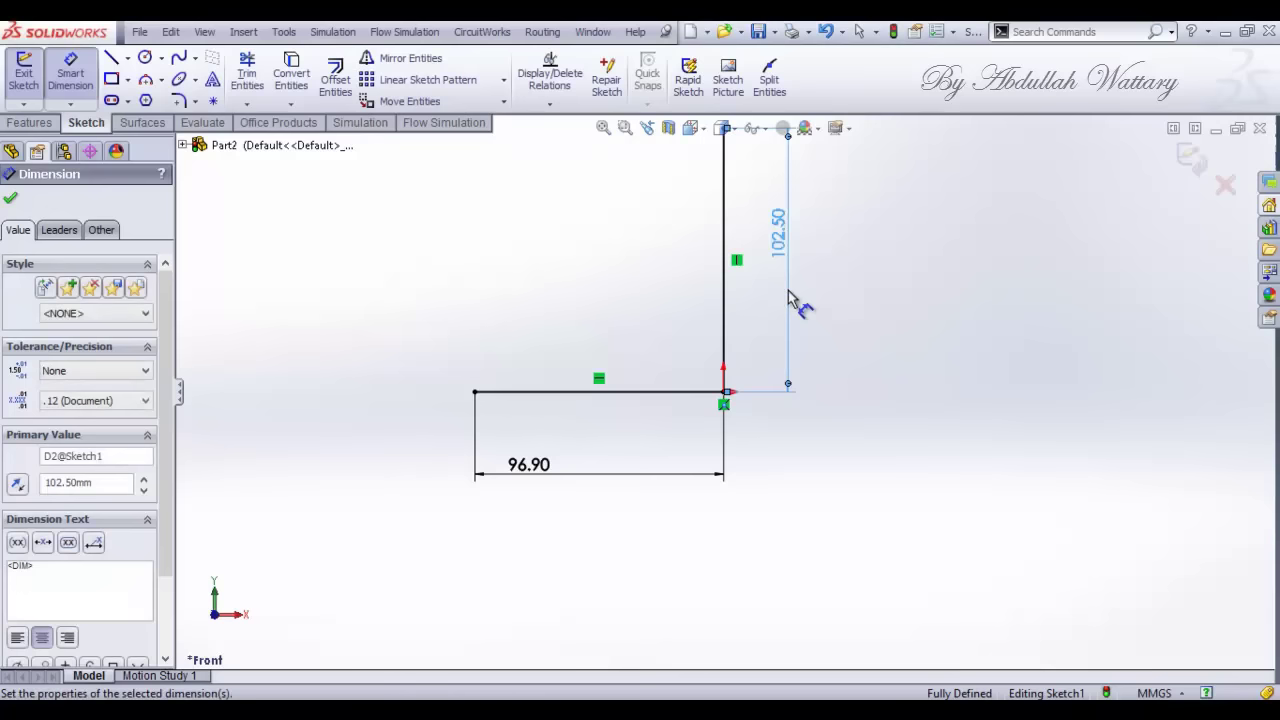
{"action": "scroll", "coordinate": [710, 300], "scroll_direction": "up", "scroll_amount": 3}
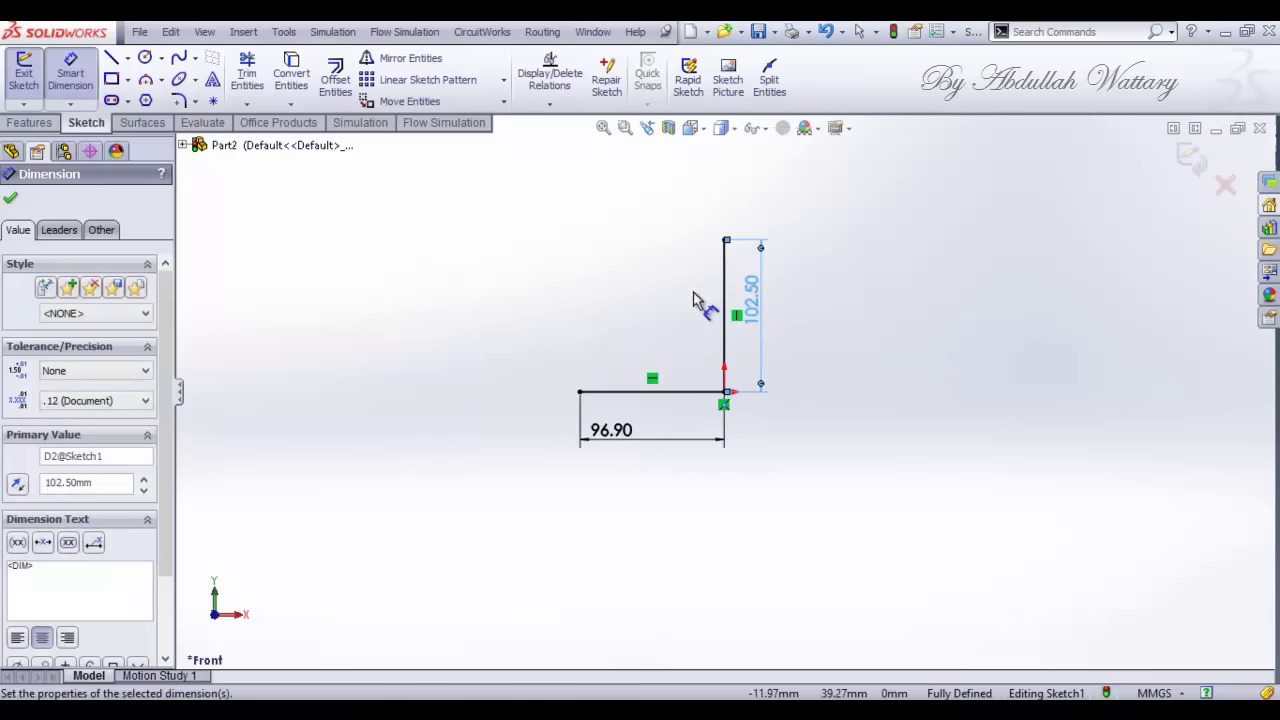
Step: Join the vertical line's top to the horizontal line's left end with a tangent arc
{"action": "left_click", "coordinate": [146, 82]}
{"action": "left_click", "coordinate": [725, 241]}
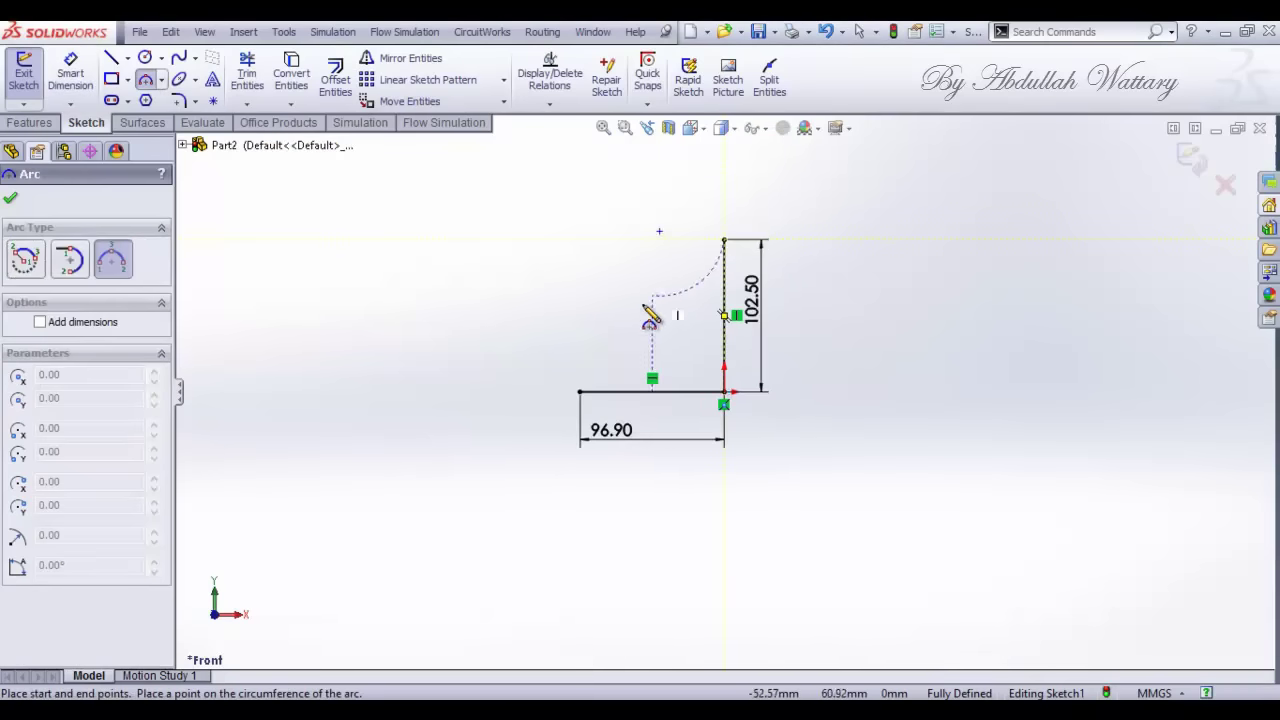
{"action": "left_click", "coordinate": [581, 393]}
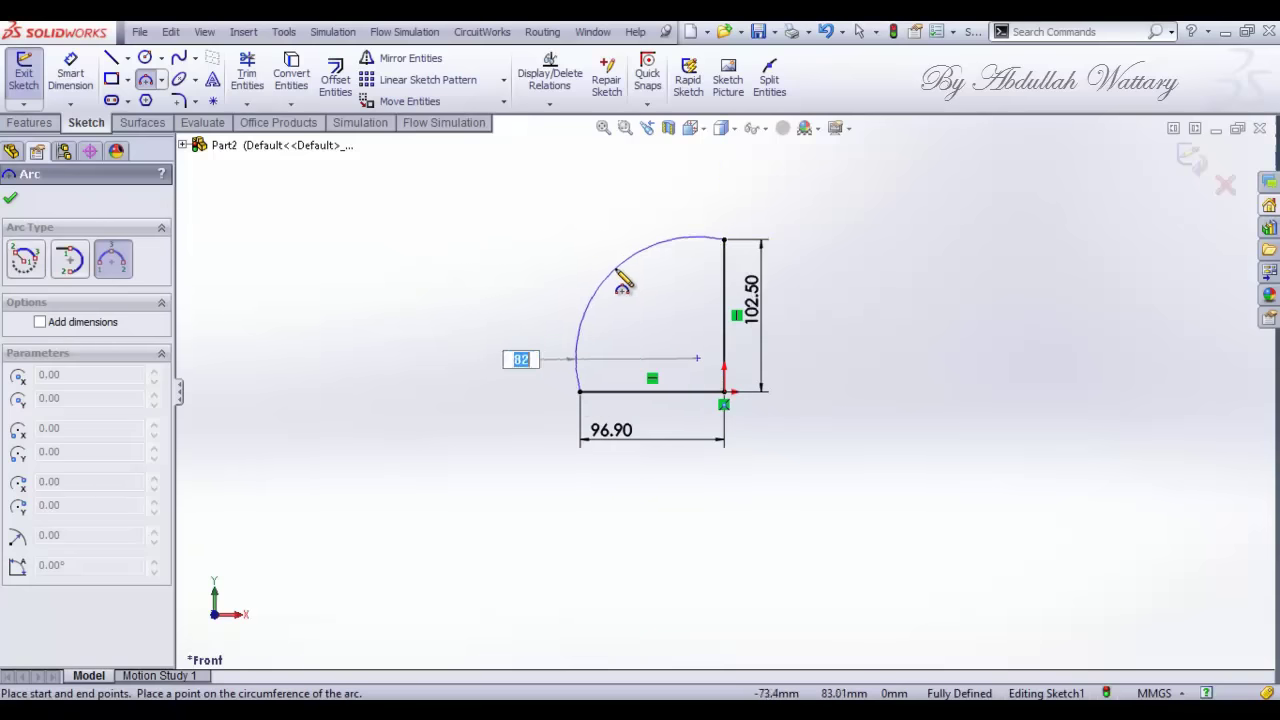
{"action": "key", "text": "Escape"}
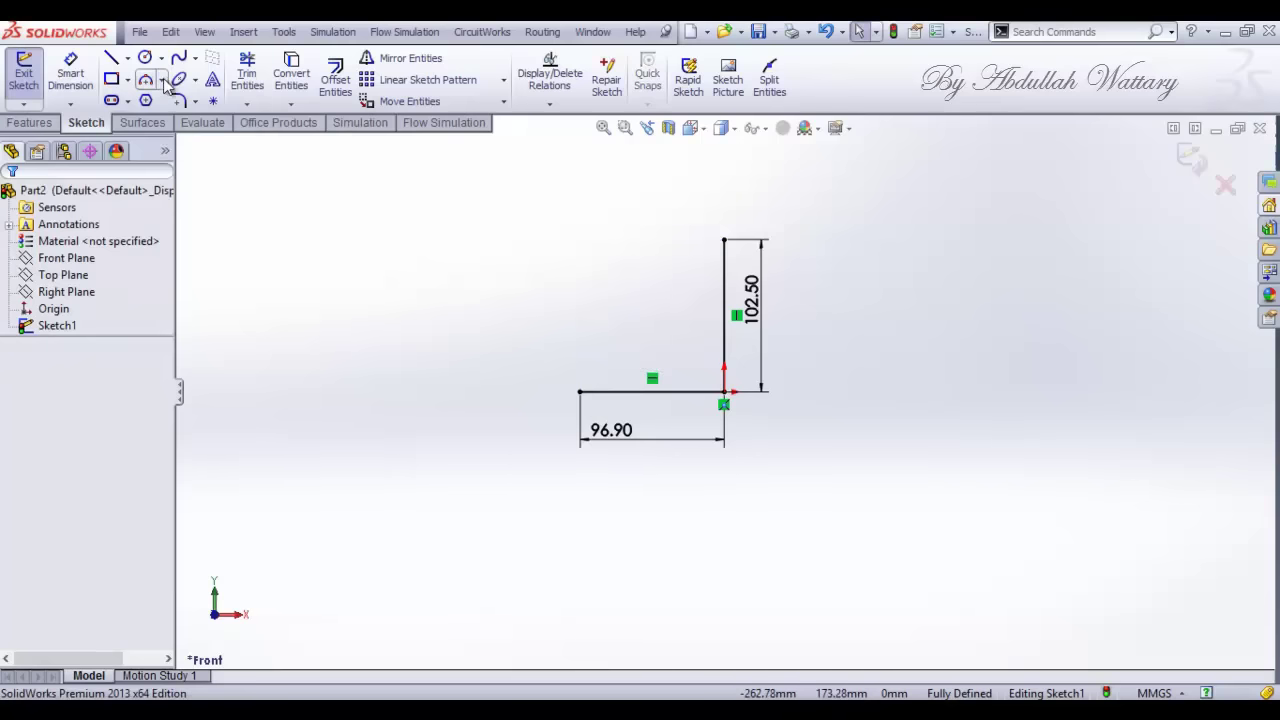
{"action": "left_click", "coordinate": [161, 80]}
{"action": "left_click", "coordinate": [180, 119]}
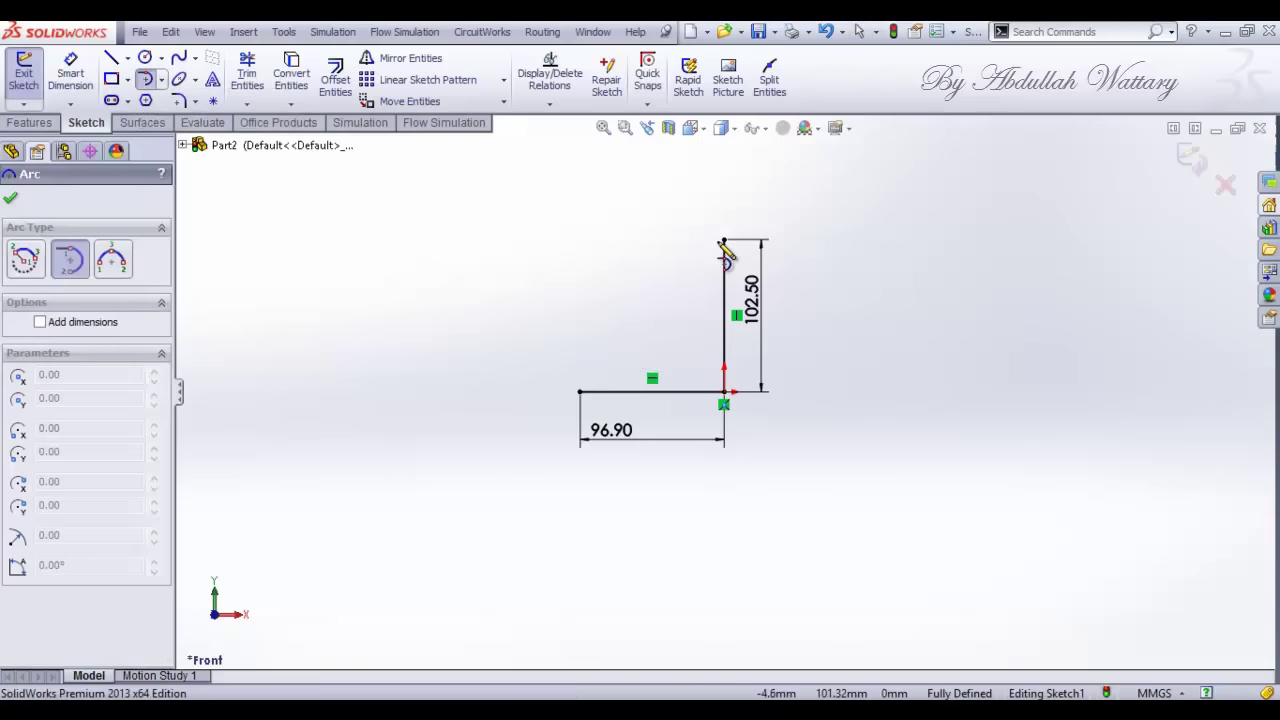
{"action": "left_click", "coordinate": [724, 241]}
{"action": "left_click", "coordinate": [580, 391]}
{"action": "key", "text": "Escape"}
Step: Mirror the arc about the vertical line
{"action": "left_click", "coordinate": [405, 58]}
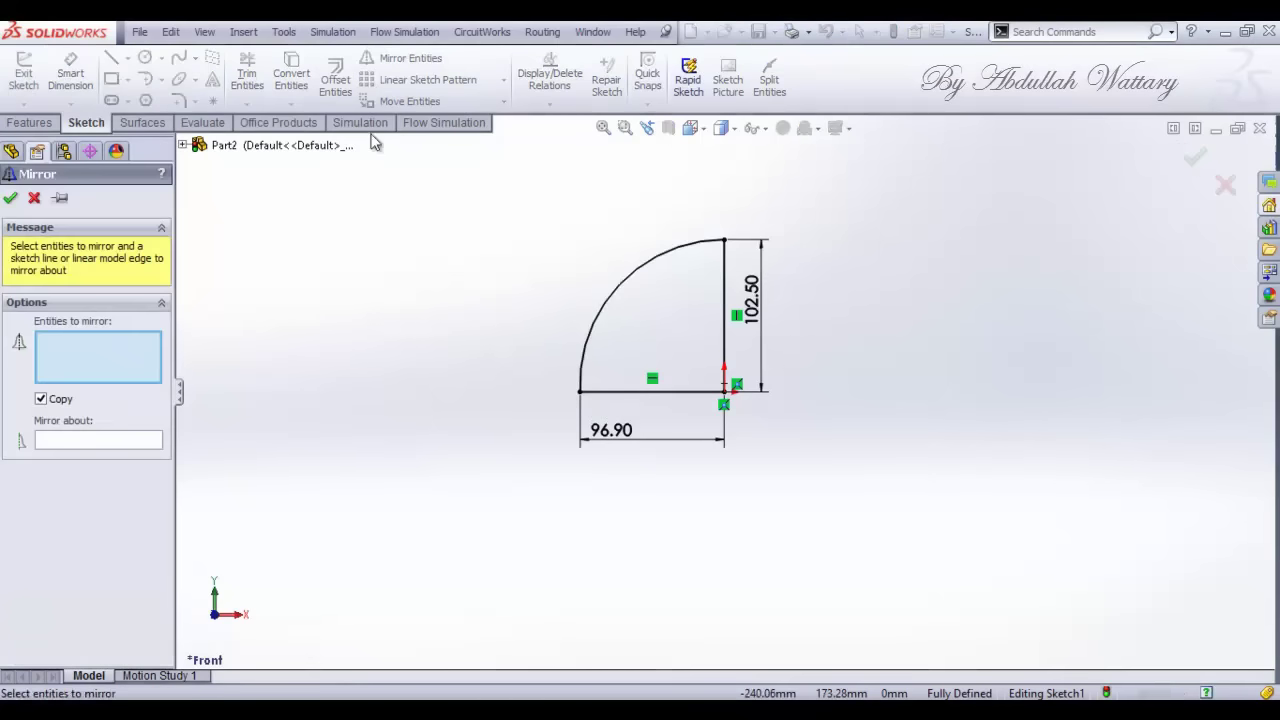
{"action": "left_click", "coordinate": [661, 253]}
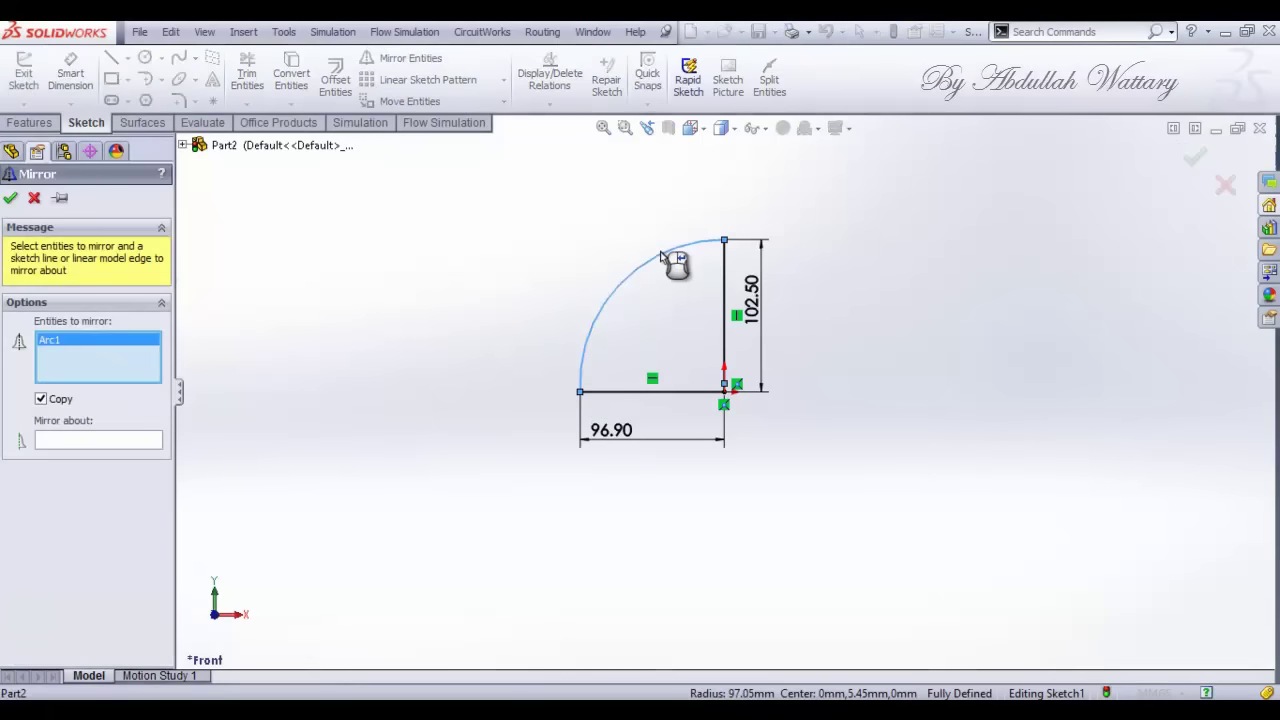
{"action": "left_click", "coordinate": [138, 441]}
{"action": "left_click", "coordinate": [727, 312]}
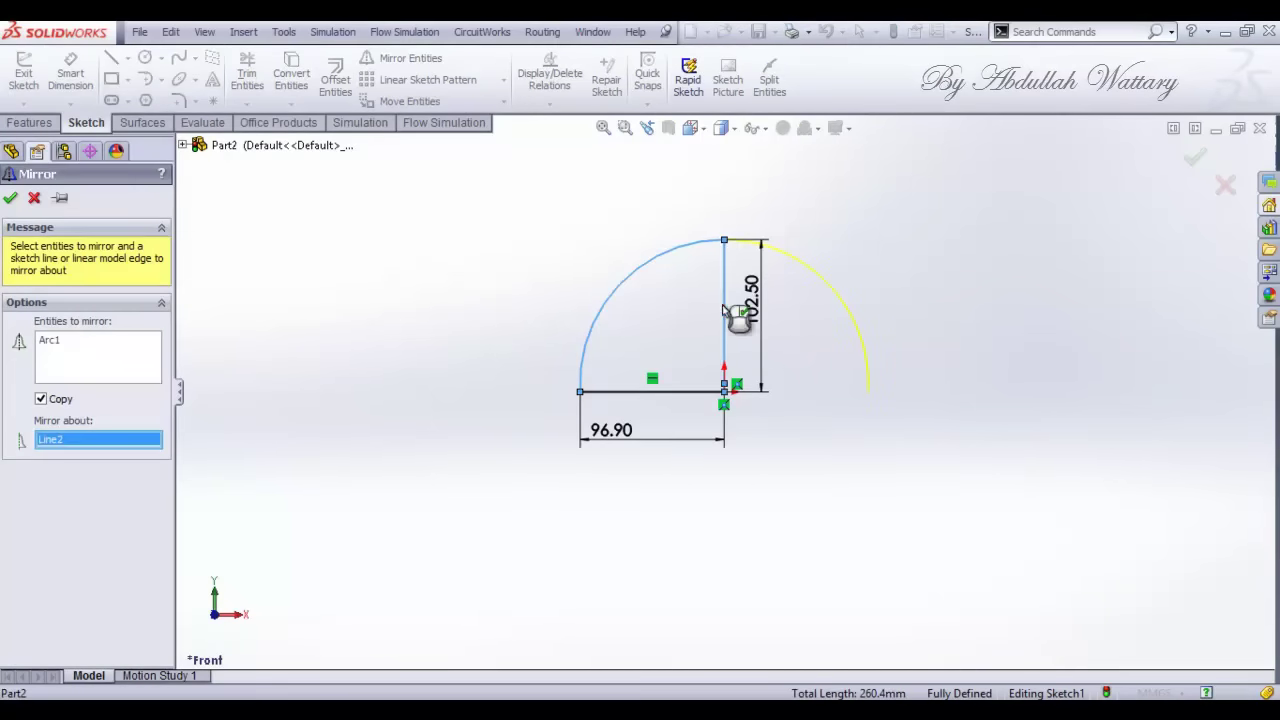
{"action": "left_click", "coordinate": [11, 199]}
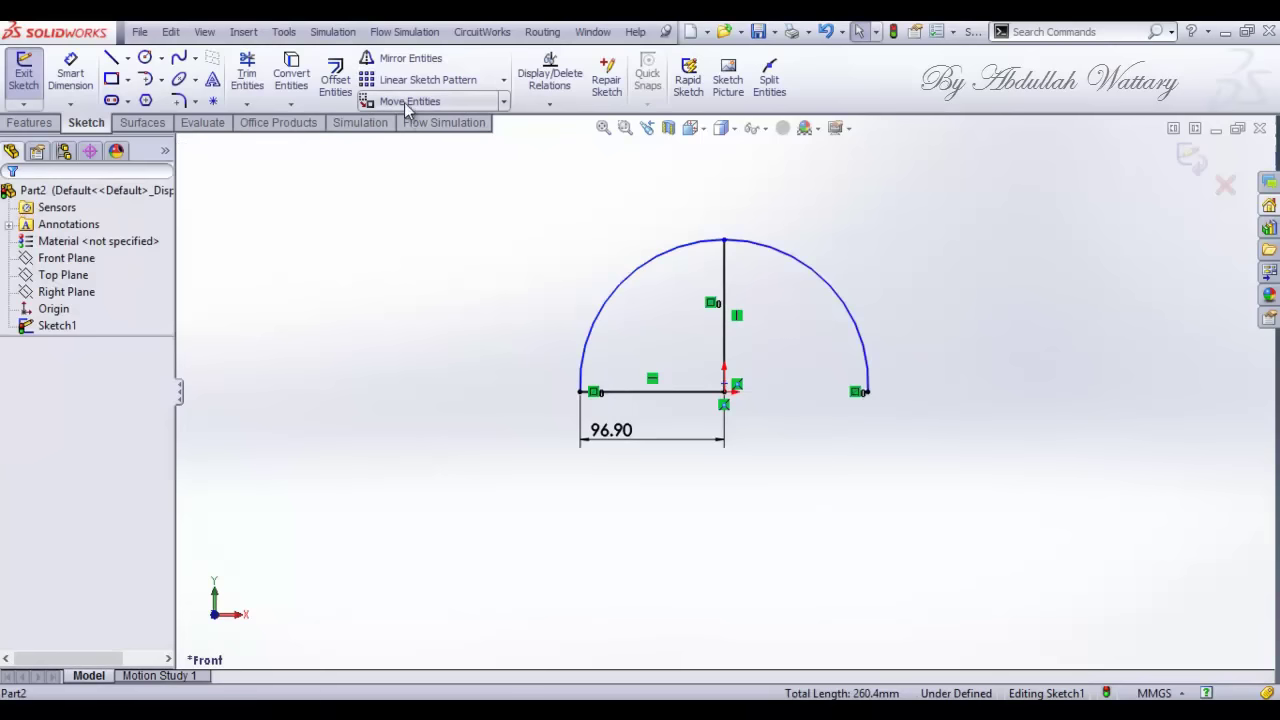
Step: Mirror the arc about the horizontal line to close the full circle
{"action": "left_click", "coordinate": [402, 58]}
{"action": "left_click", "coordinate": [813, 277]}
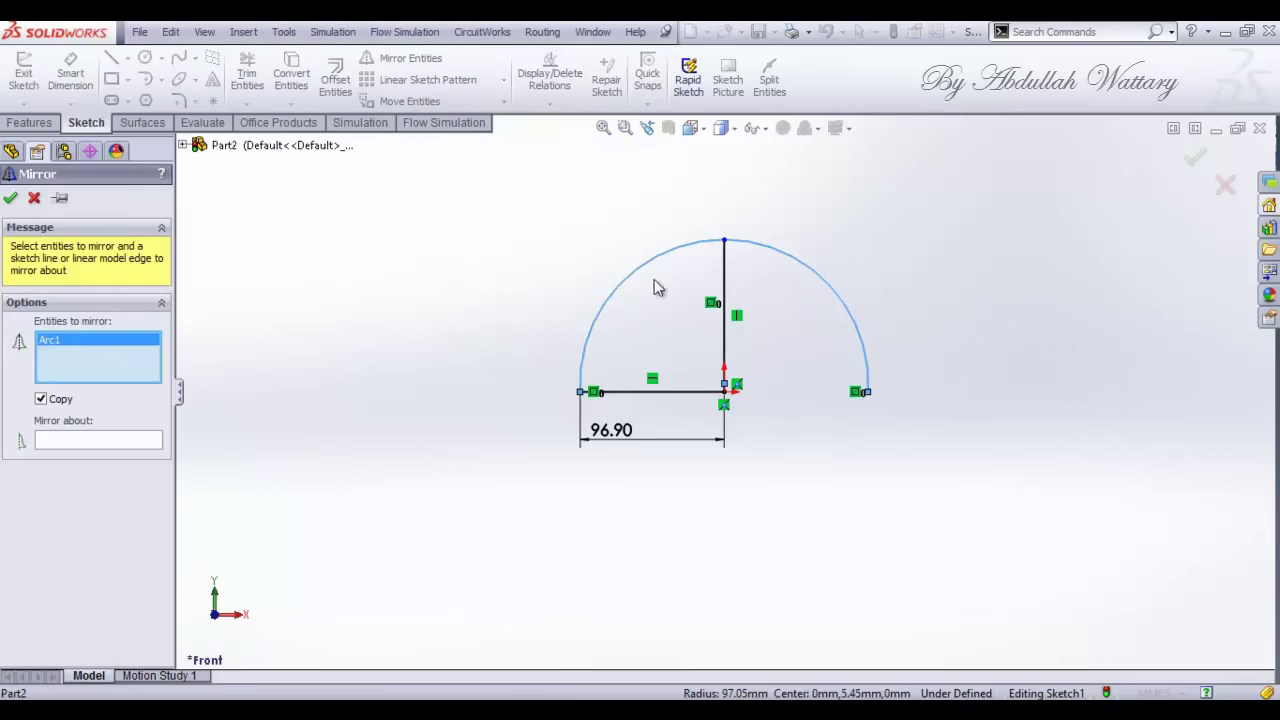
{"action": "left_click", "coordinate": [138, 441]}
{"action": "left_click", "coordinate": [679, 393]}
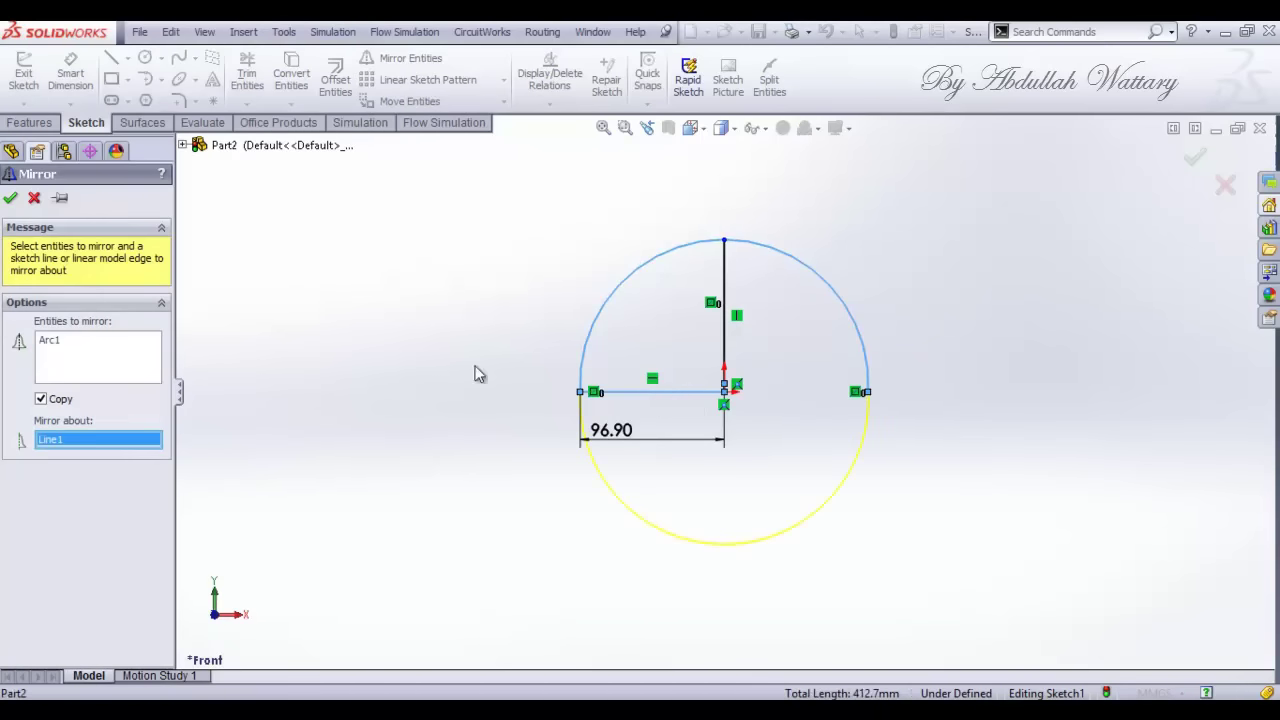
{"action": "left_click", "coordinate": [10, 199]}
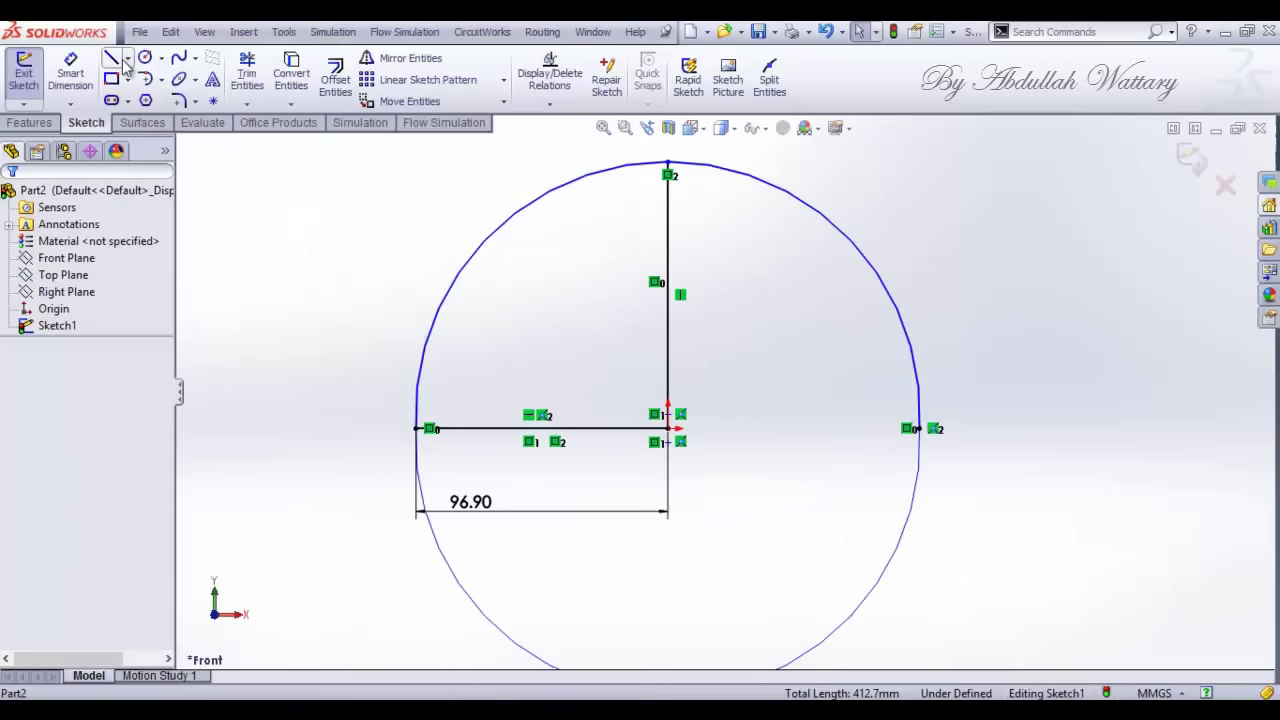
Step: Draw a horizontal centerline right from the origin and dimension it 50 mm
{"action": "left_click", "coordinate": [127, 60]}
{"action": "left_click", "coordinate": [142, 78]}
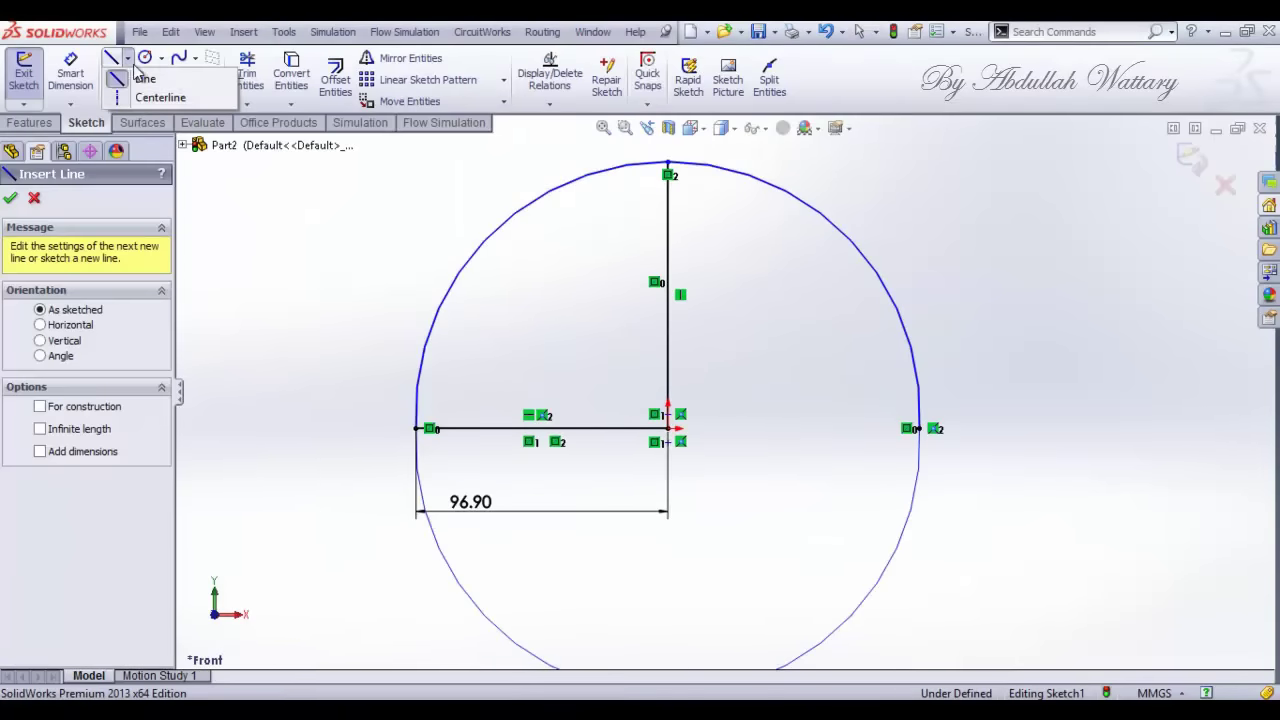
{"action": "left_click", "coordinate": [150, 97]}
{"action": "left_click", "coordinate": [668, 428]}
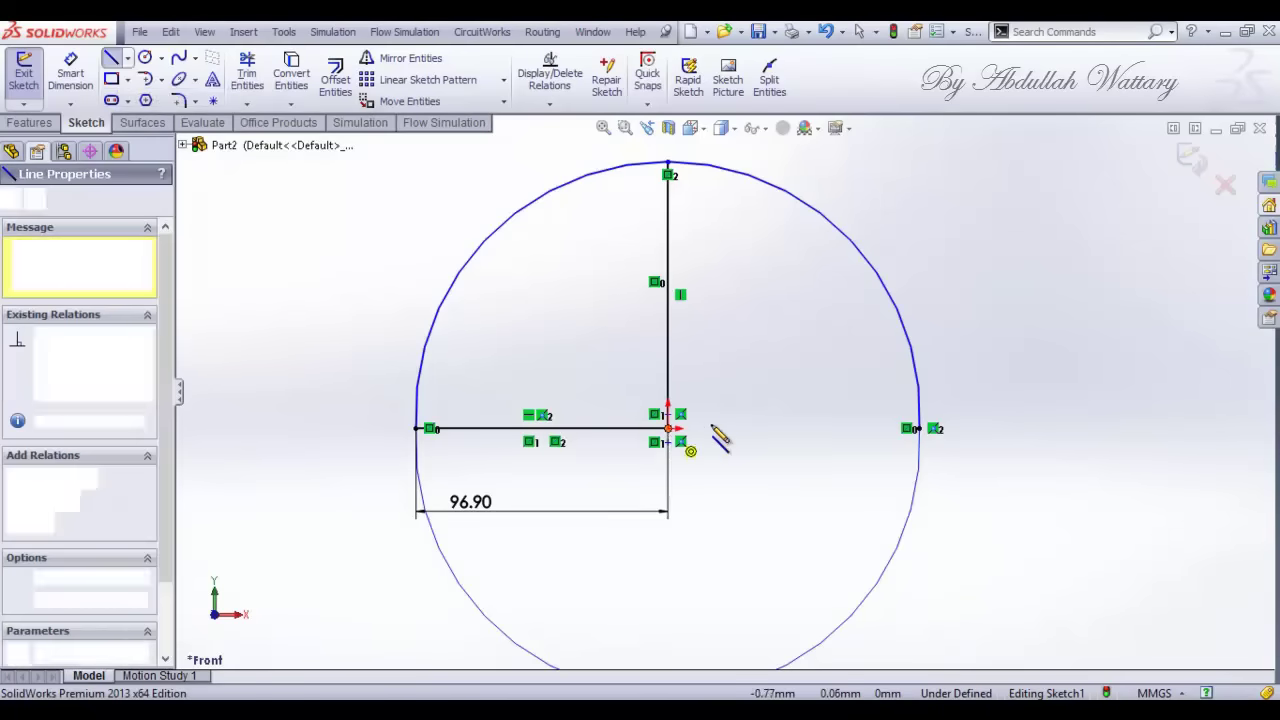
{"action": "left_click", "coordinate": [797, 428]}
{"action": "key", "text": "Escape"}
{"action": "left_click", "coordinate": [70, 72]}
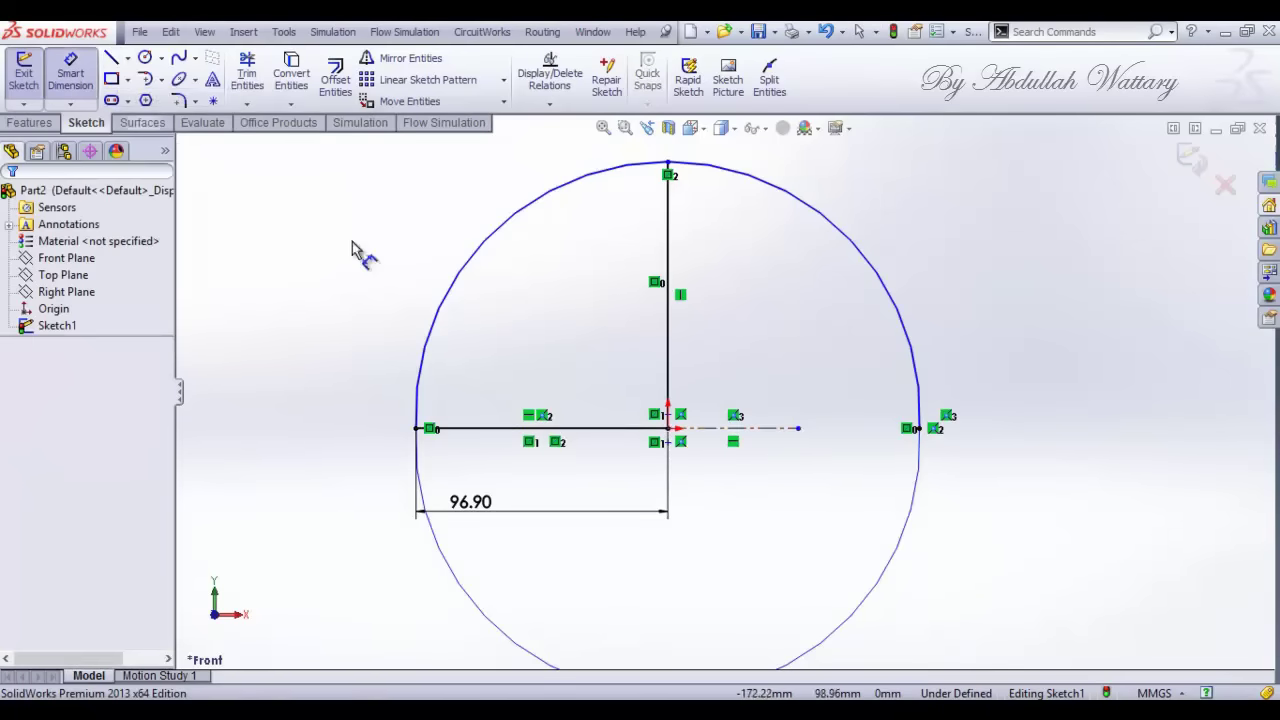
{"action": "left_click", "coordinate": [722, 430]}
{"action": "left_click", "coordinate": [723, 491]}
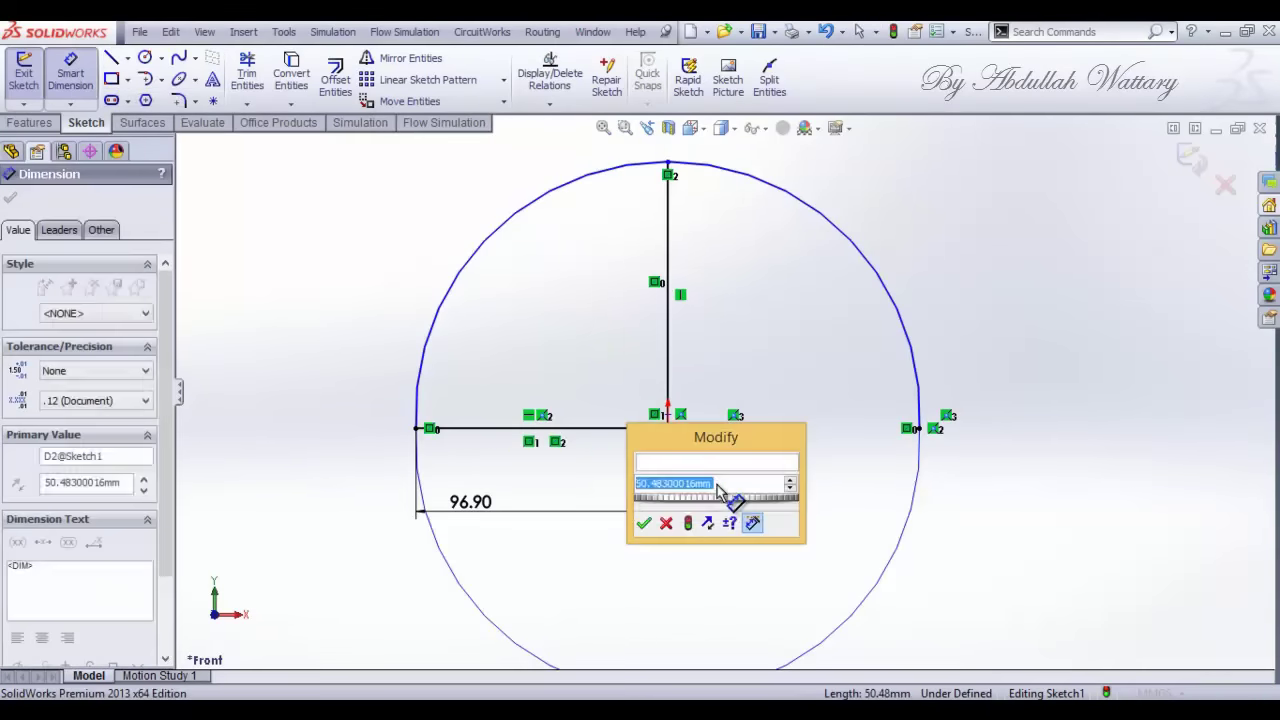
{"action": "type", "text": "50"}
{"action": "key", "text": "Return"}
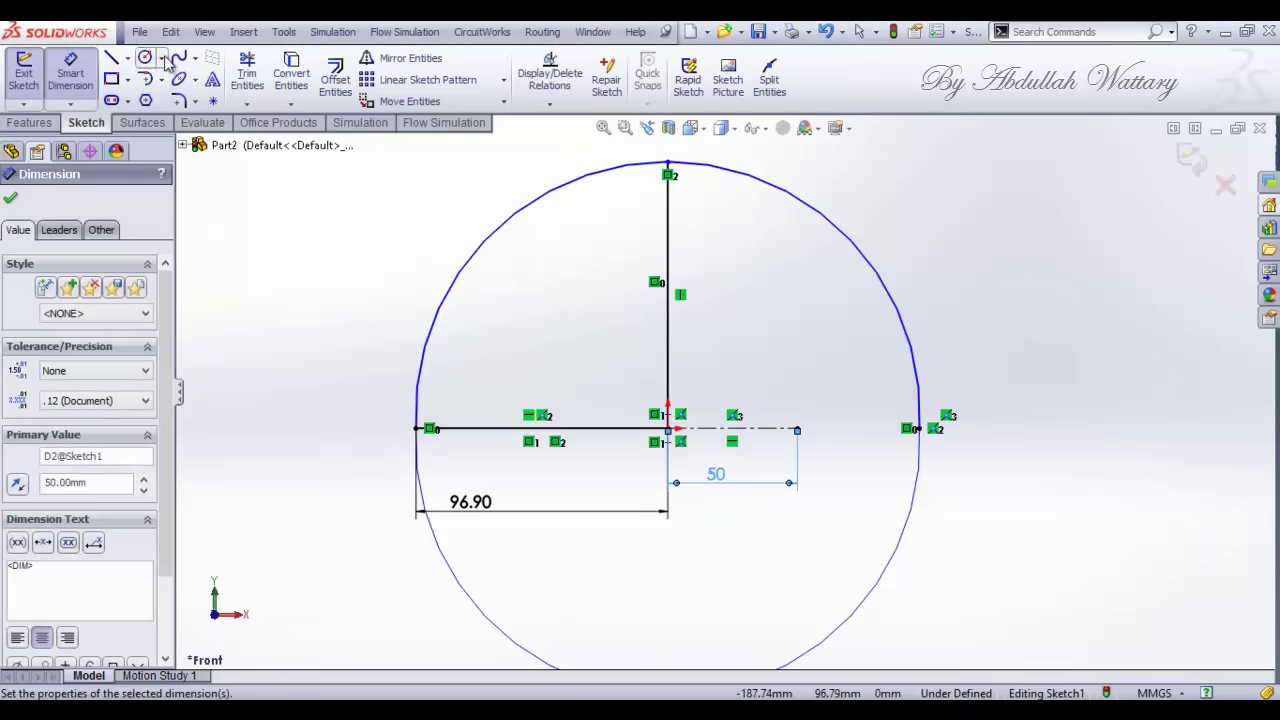
Step: Add a circle at the centerline's end and dimension it Ø12 mm
{"action": "left_click", "coordinate": [145, 60]}
{"action": "left_click", "coordinate": [797, 428]}
{"action": "left_click", "coordinate": [805, 453]}
{"action": "left_click", "coordinate": [86, 88]}
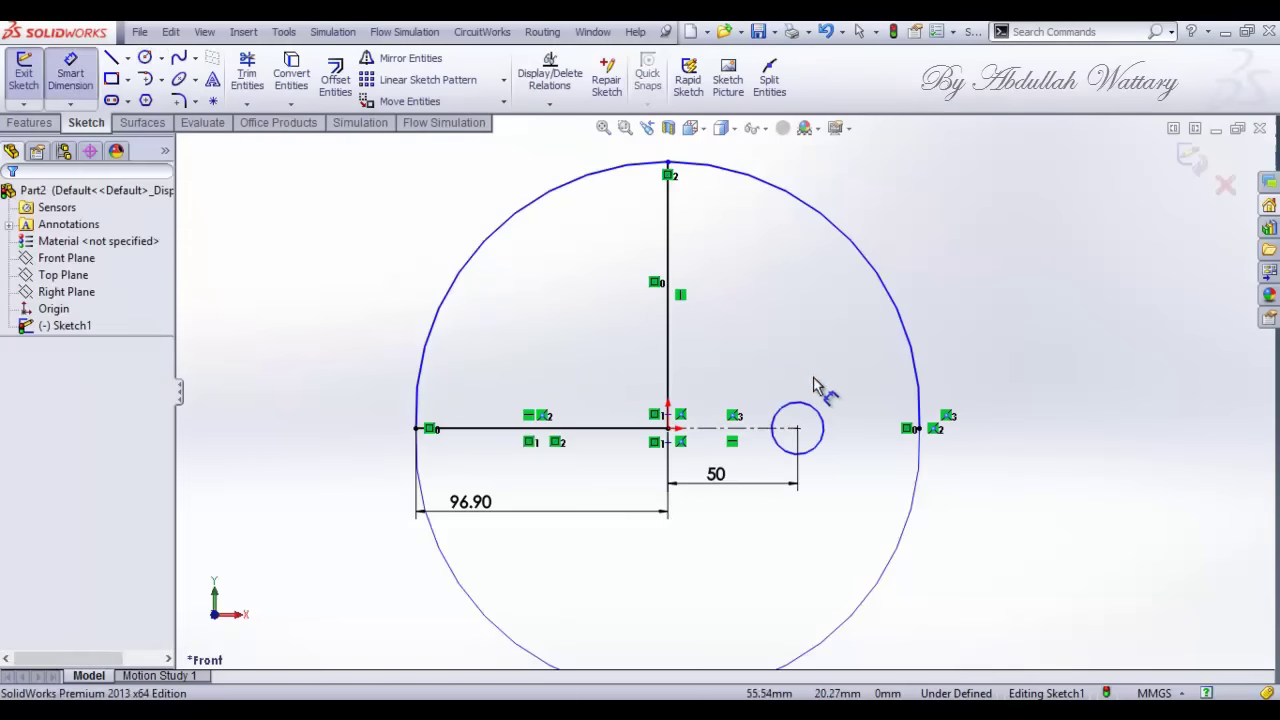
{"action": "left_click", "coordinate": [822, 428]}
{"action": "left_click", "coordinate": [855, 368]}
{"action": "type", "text": "12"}
{"action": "key", "text": "Return"}
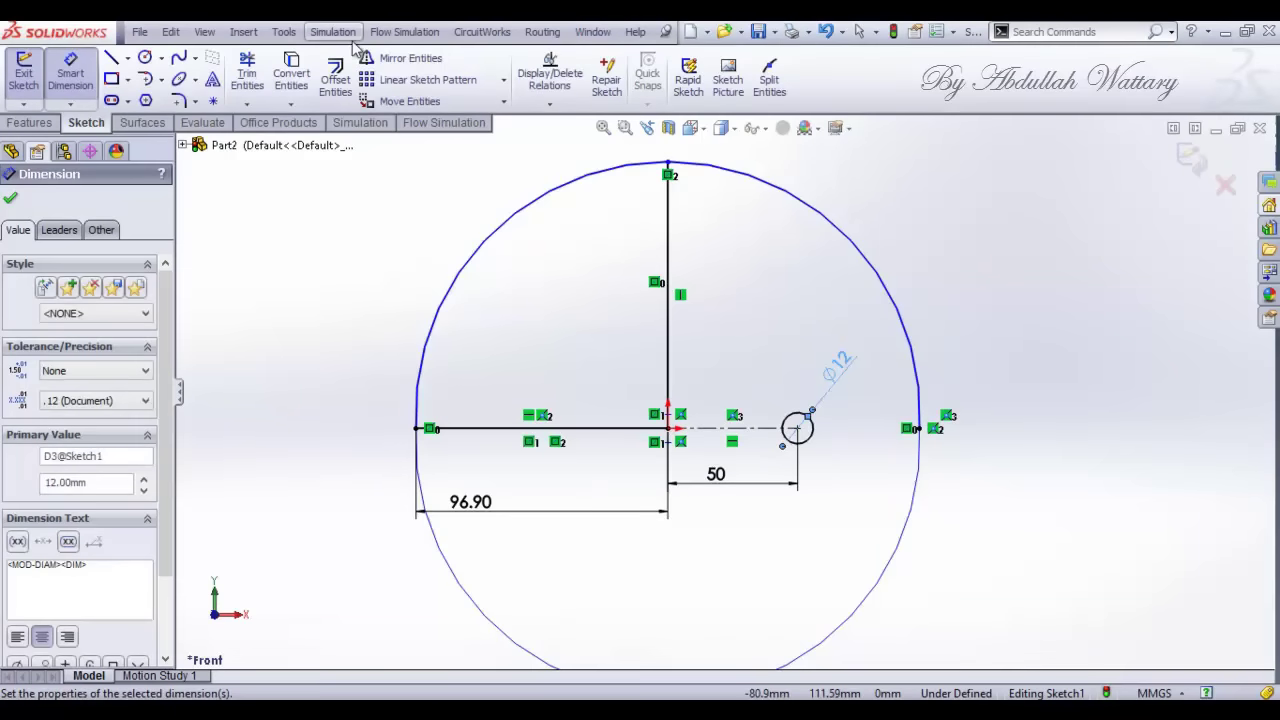
{"action": "left_click", "coordinate": [398, 58]}
Step: Mirror the Ø12 circle about the vertical line, then delete the construction lines and dimensions
{"action": "left_click", "coordinate": [794, 415]}
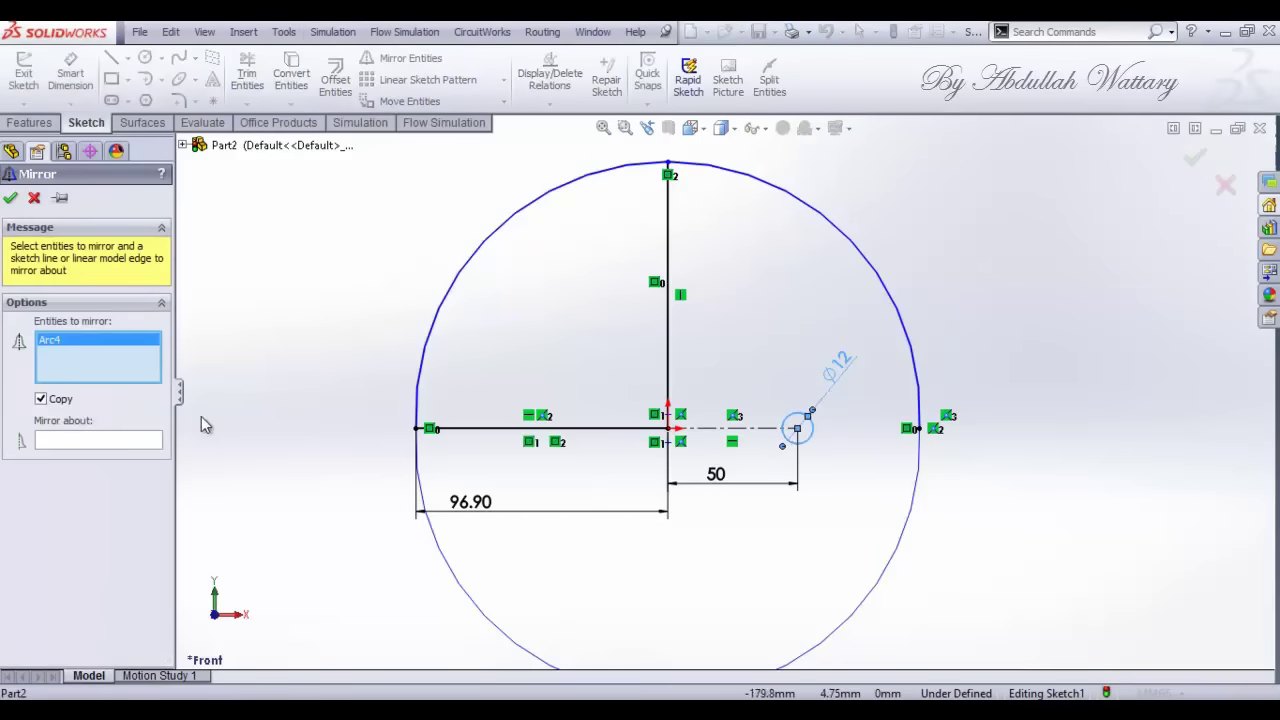
{"action": "left_click", "coordinate": [160, 444]}
{"action": "left_click", "coordinate": [666, 320]}
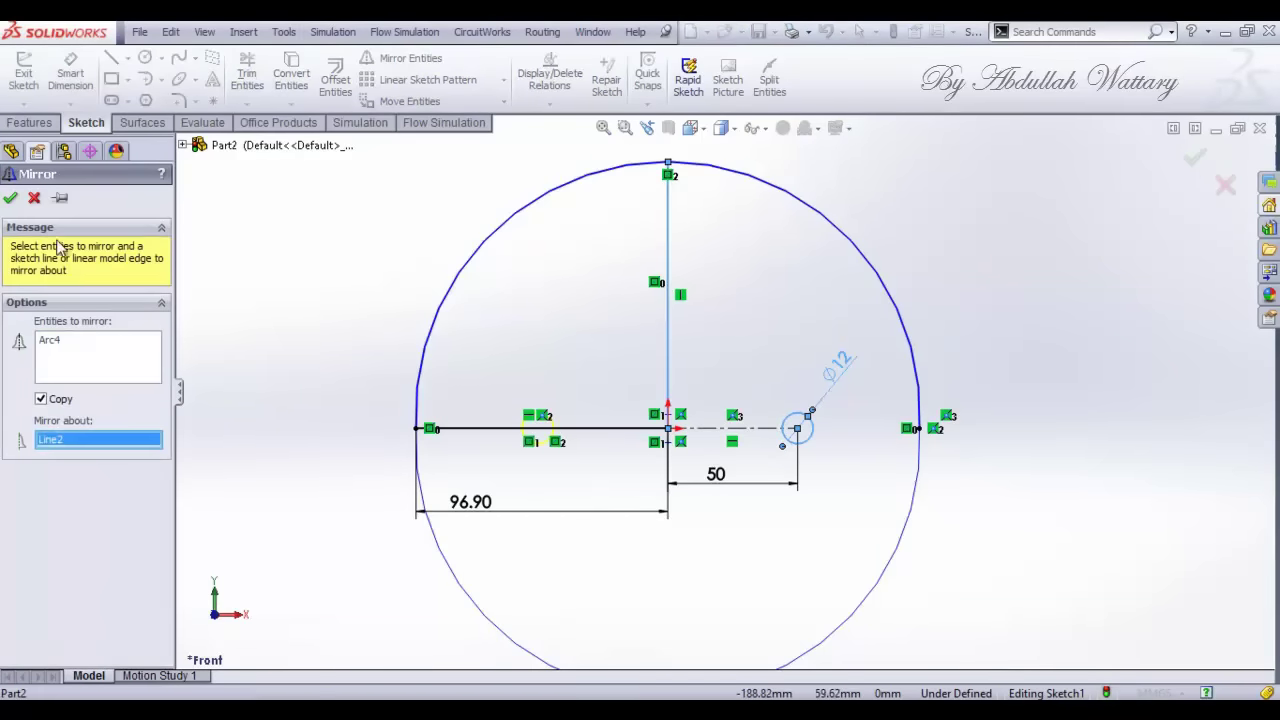
{"action": "left_click", "coordinate": [11, 198]}
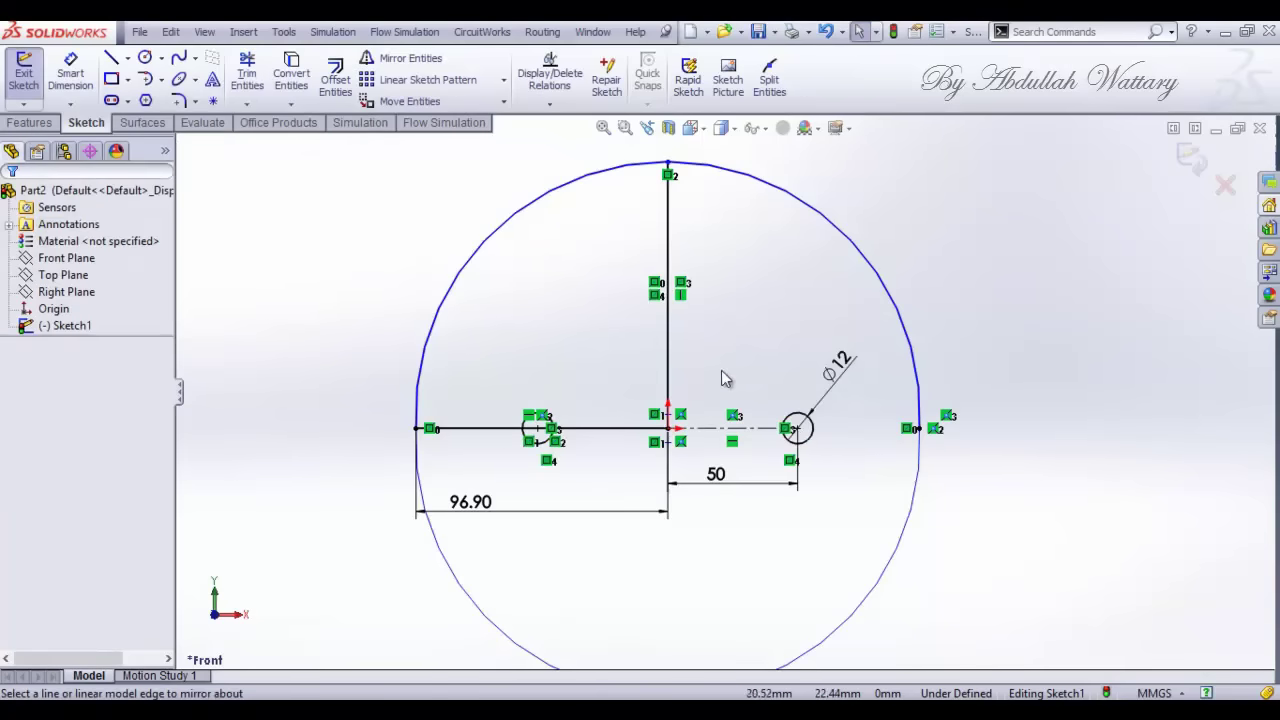
{"action": "left_click_drag", "start_coordinate": [712, 346], "coordinate": [628, 452]}
{"action": "key", "text": "Delete"}
Step: Extrude the plate sketch 6 mm and orbit the plate to inspect it
{"action": "left_click", "coordinate": [691, 129]}
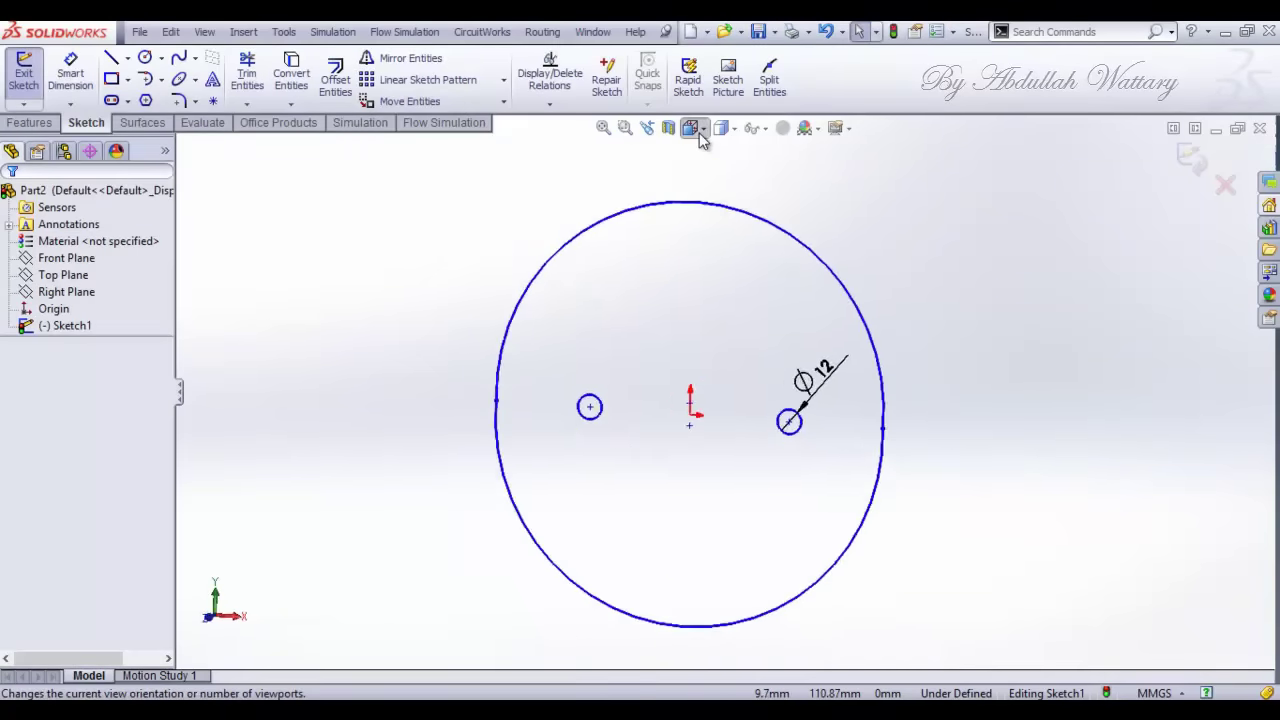
{"action": "key", "text": "e"}
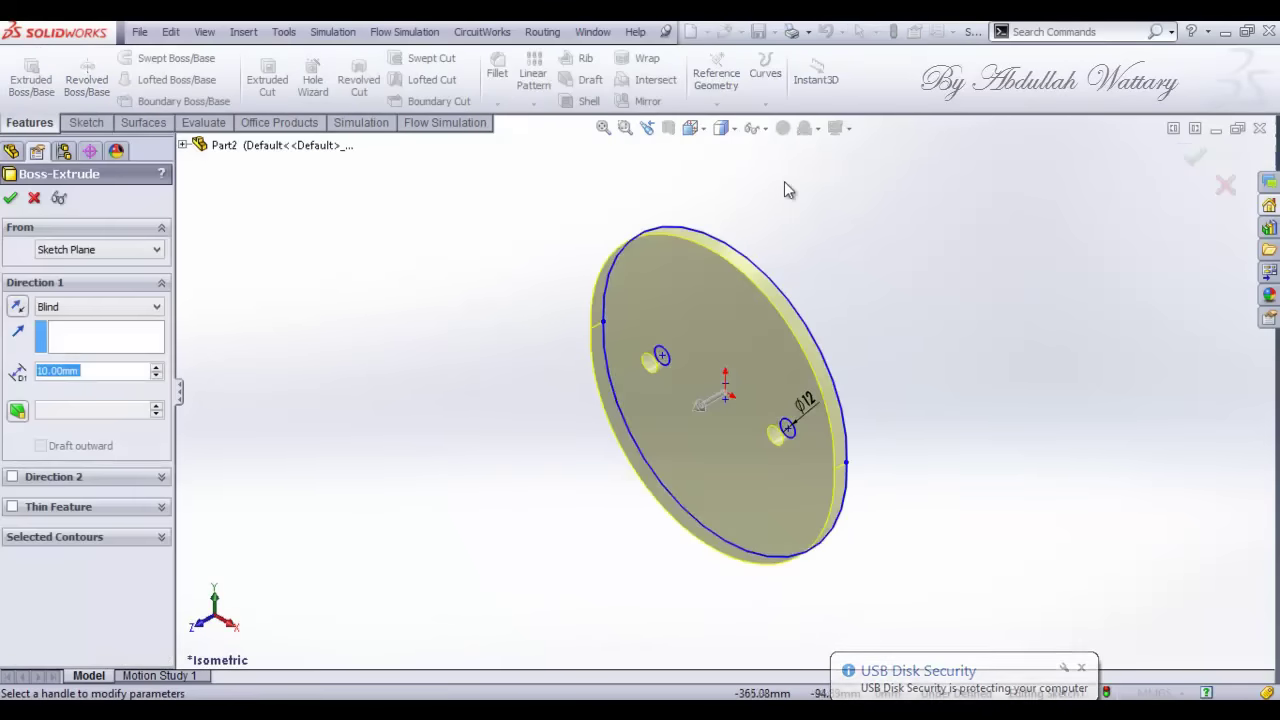
{"action": "type", "text": "6"}
{"action": "key", "text": "Return"}
{"action": "key", "text": "Return"}
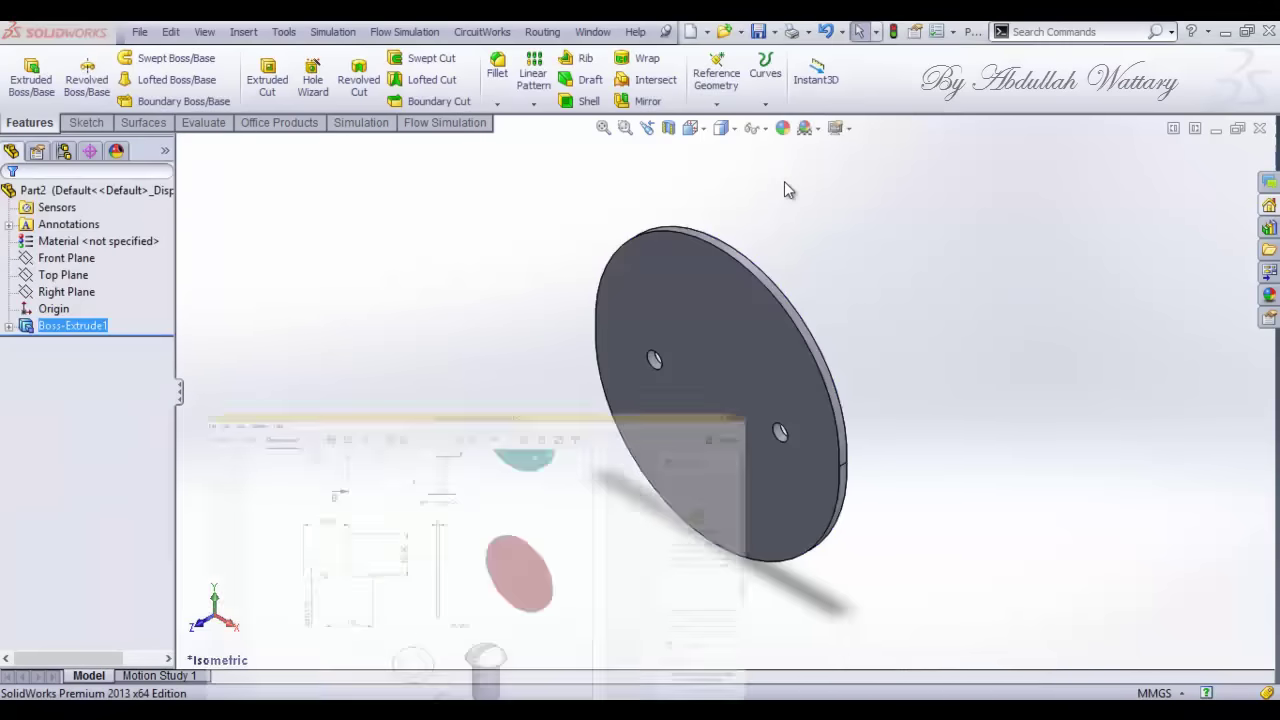
{"action": "key", "text": "alt+Tab"}
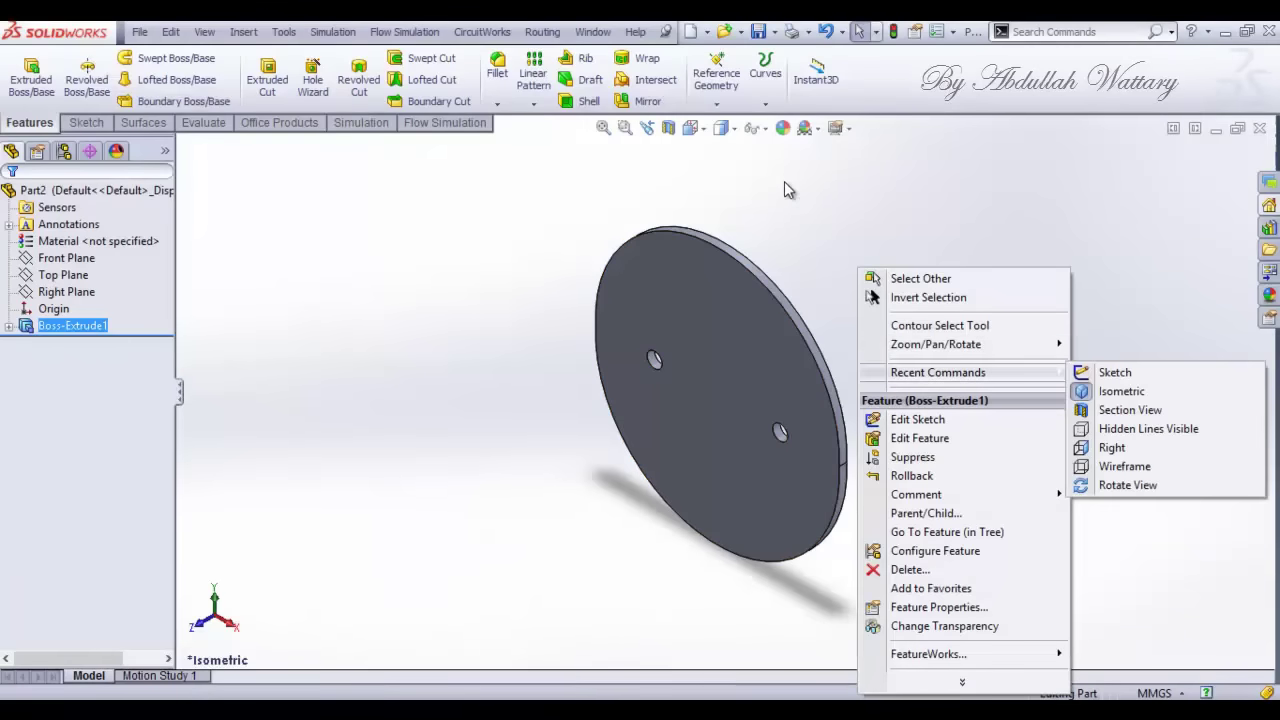
{"action": "mouse_move", "coordinate": [935, 344]}
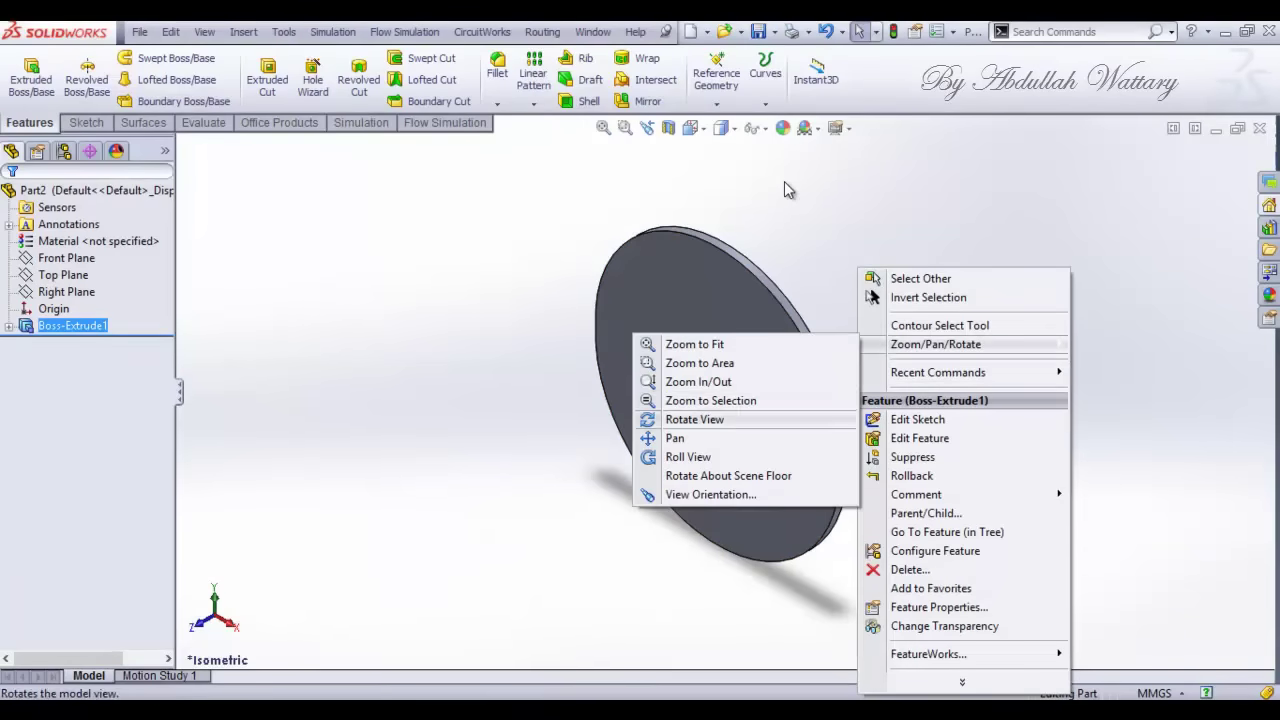
{"action": "key", "text": "Return"}
{"action": "key", "text": "Left"}
{"action": "key", "text": "Left"}
{"action": "key", "text": "Right"}
{"action": "key", "text": "Left"}
{"action": "key", "text": "Left"}
{"action": "key", "text": "Right"}
{"action": "key", "text": "Right"}
{"action": "key", "text": "Right"}
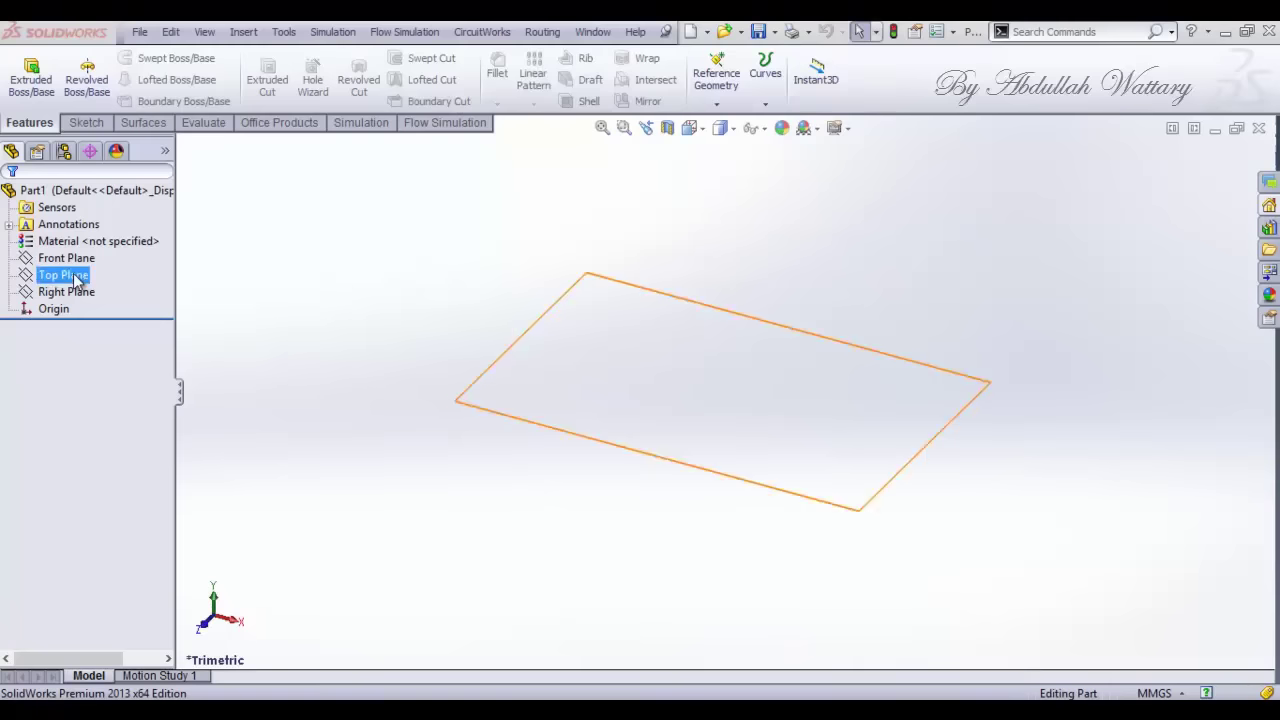
Step: Sketch a circle centred on the origin on the Top Plane
{"action": "left_click", "coordinate": [63, 275]}
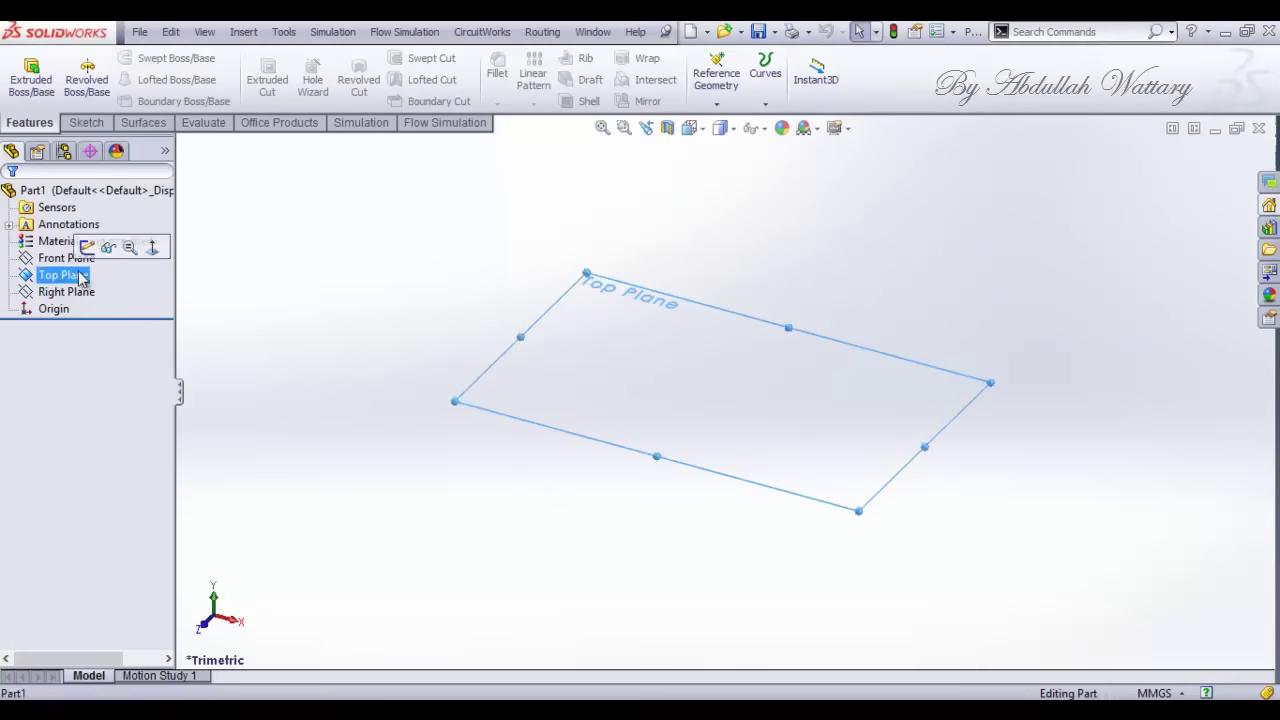
{"action": "left_click", "coordinate": [85, 128]}
{"action": "left_click", "coordinate": [145, 57]}
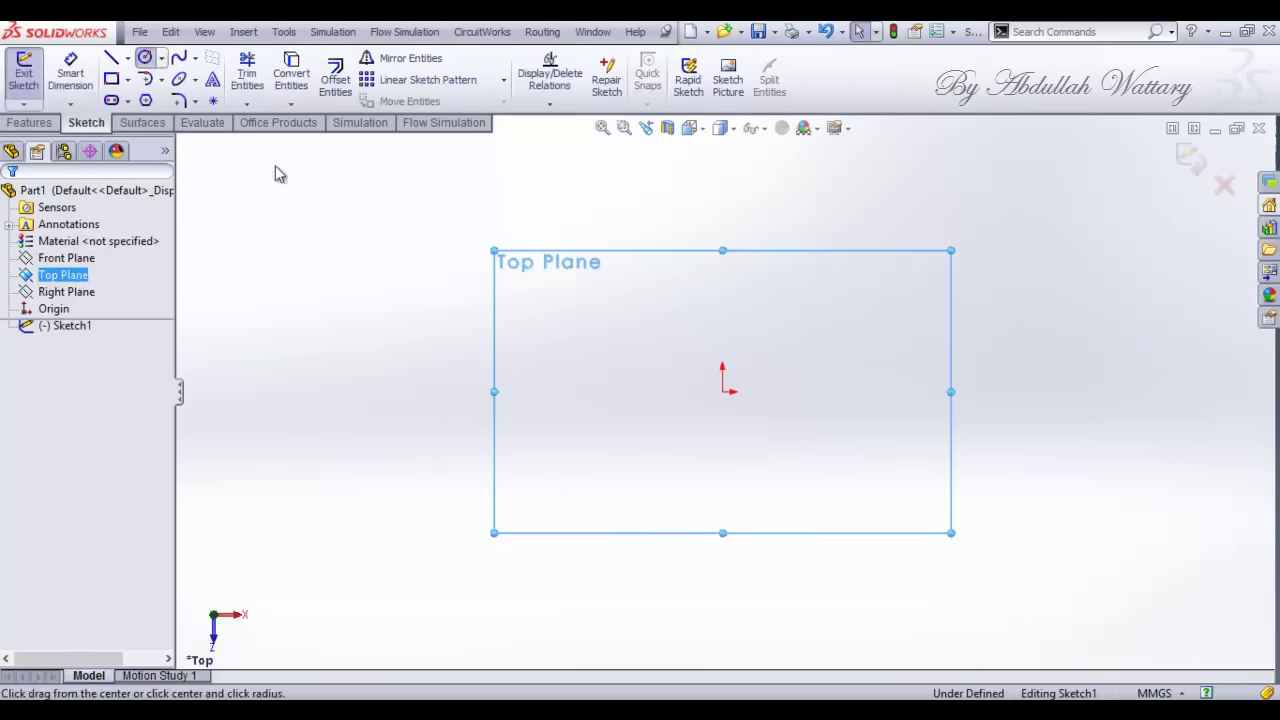
{"action": "left_click", "coordinate": [722, 391]}
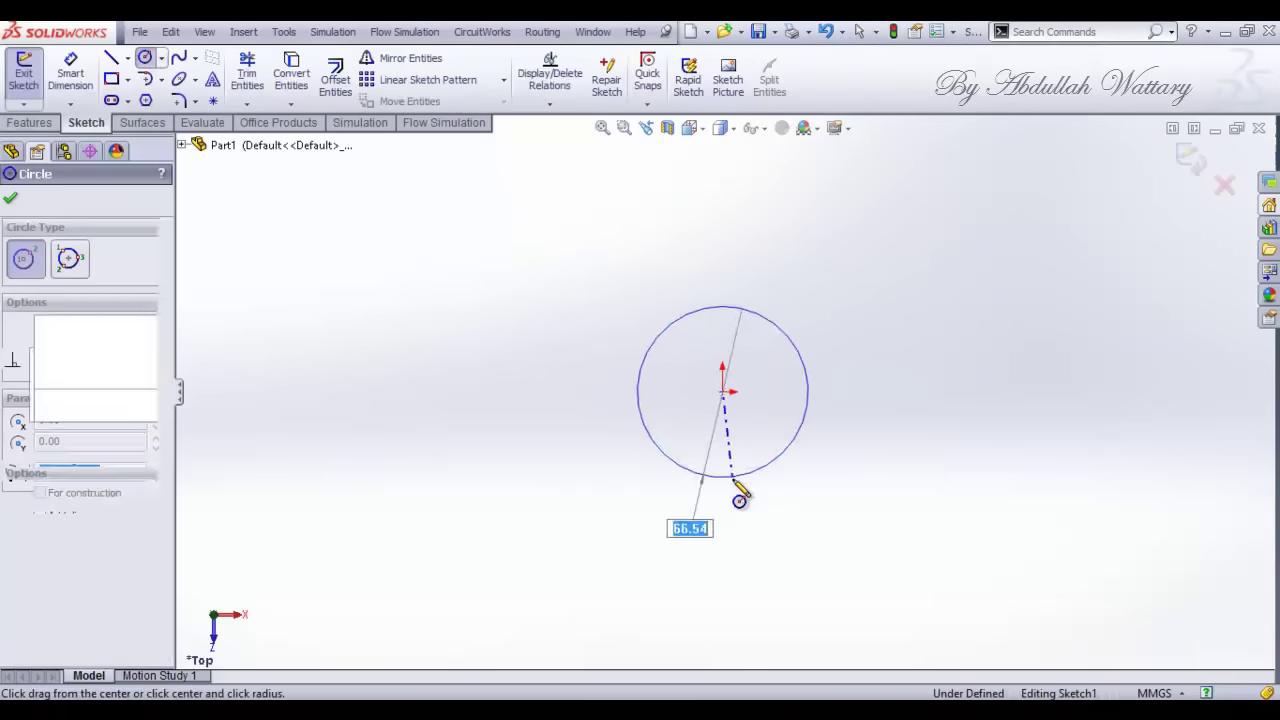
{"action": "left_click", "coordinate": [734, 476]}
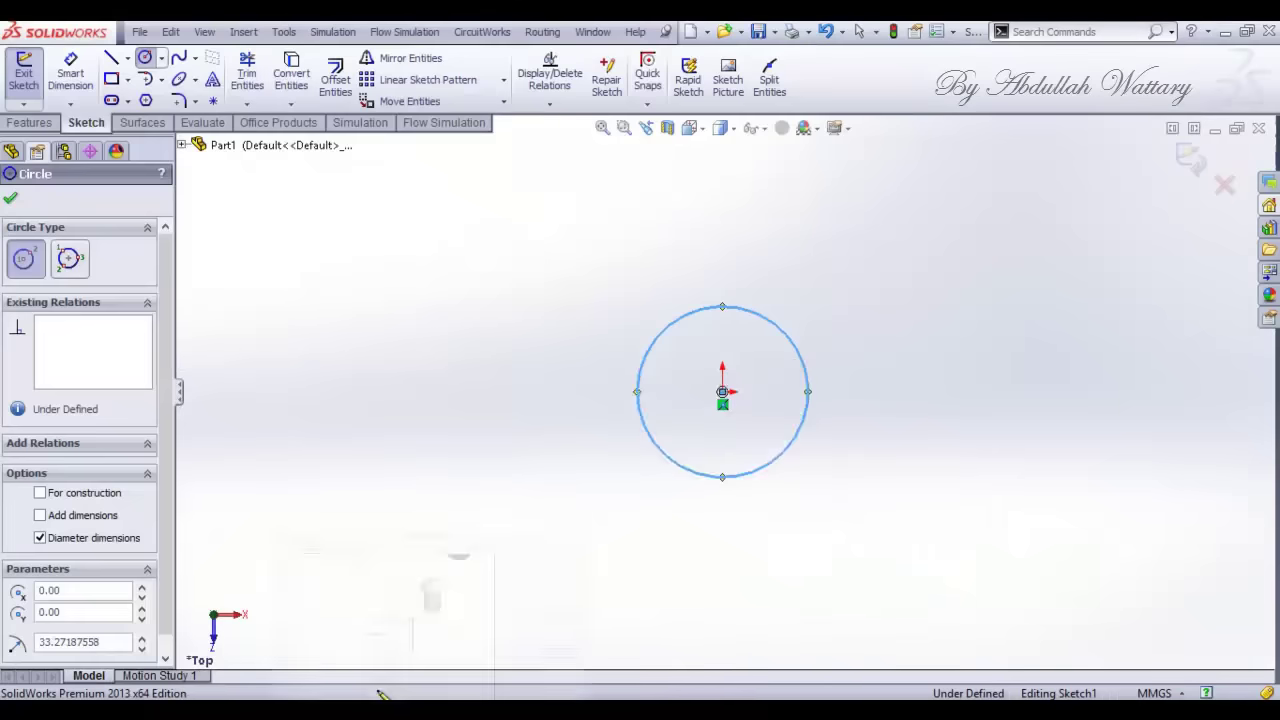
{"action": "left_click", "coordinate": [70, 75]}
{"action": "left_click", "coordinate": [655, 350]}
Step: Dimension the circle to Ø18.50 mm and switch to isometric view
{"action": "left_click", "coordinate": [575, 345]}
{"action": "type", "text": "18.5"}
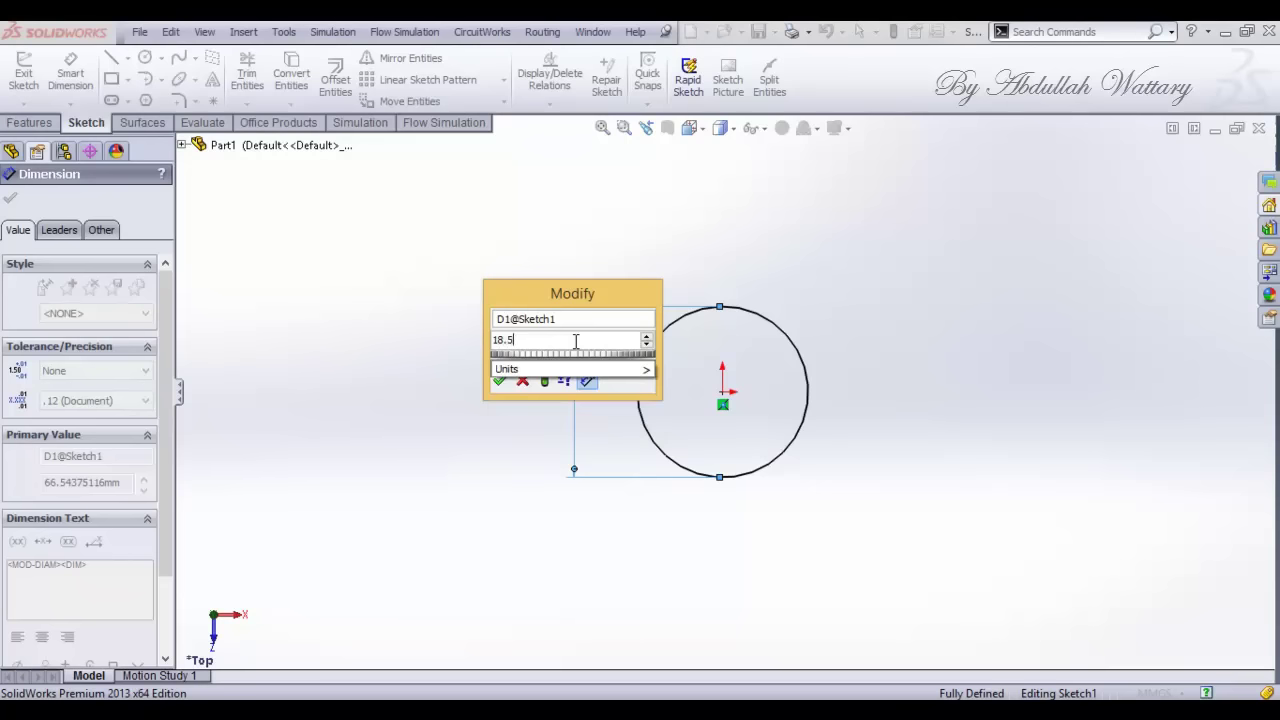
{"action": "key", "text": "Return"}
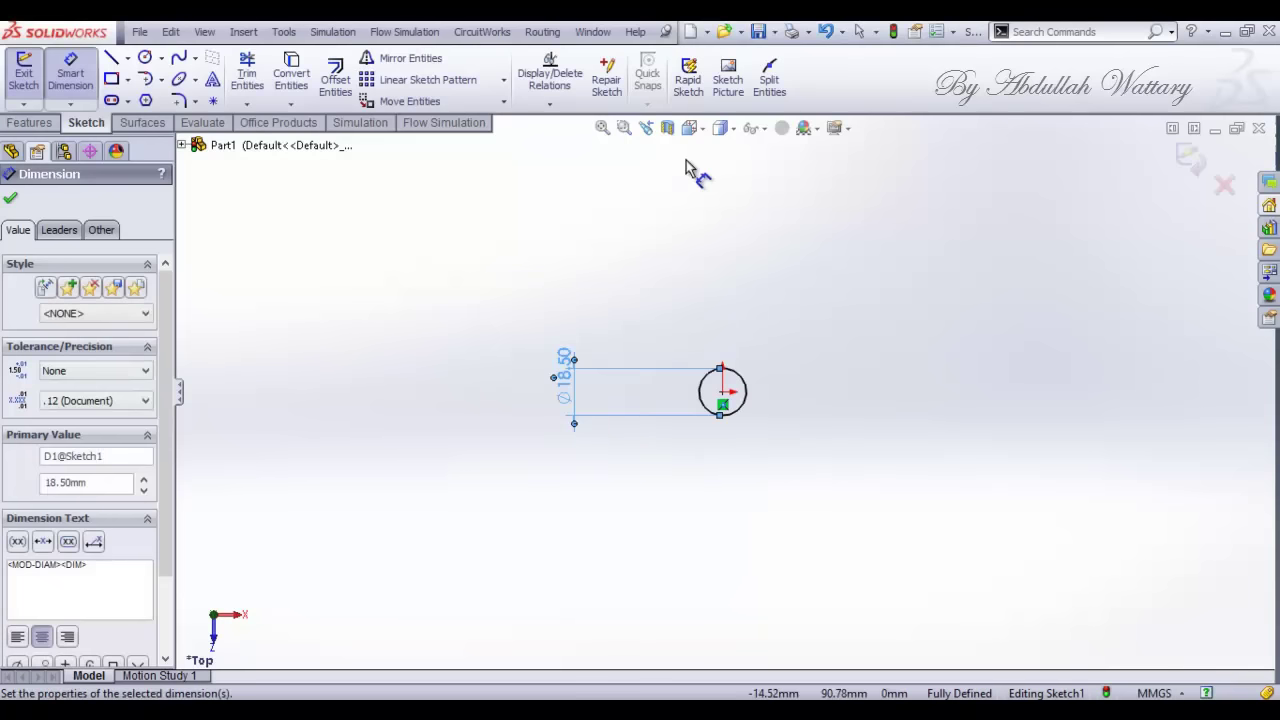
{"action": "left_click", "coordinate": [697, 128]}
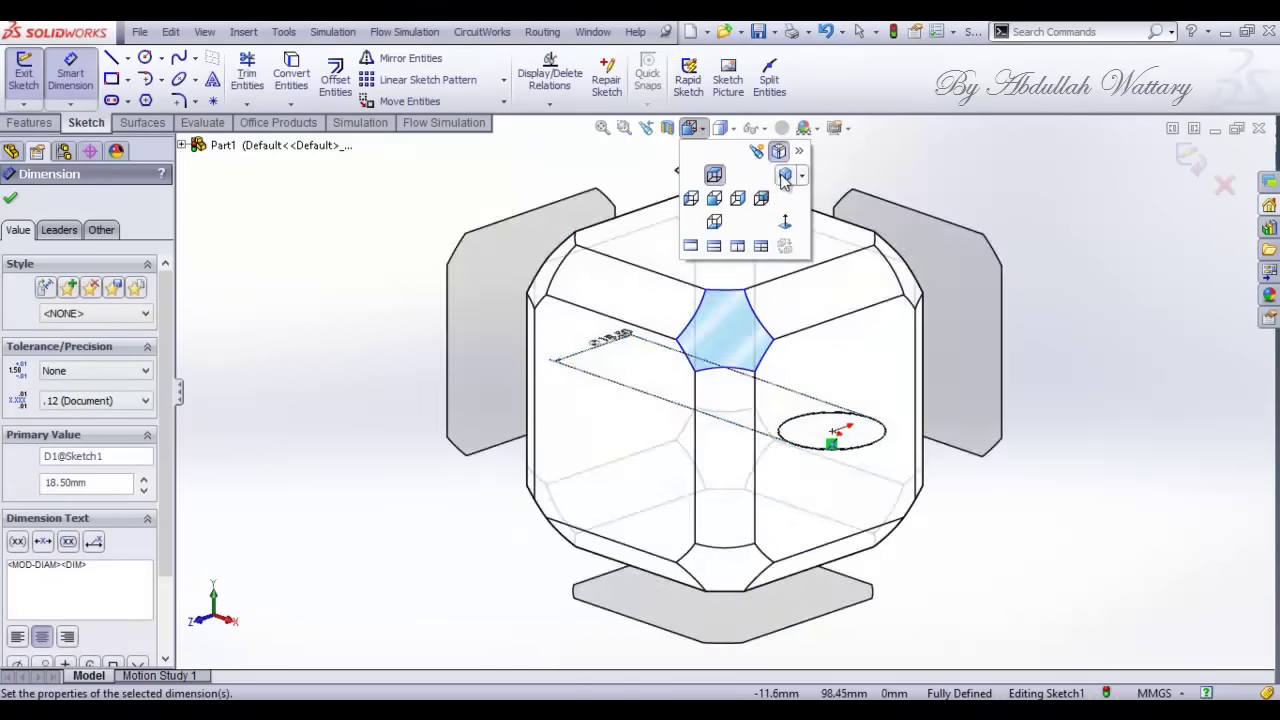
{"action": "left_click", "coordinate": [784, 176]}
{"action": "key", "text": "alt+Tab"}
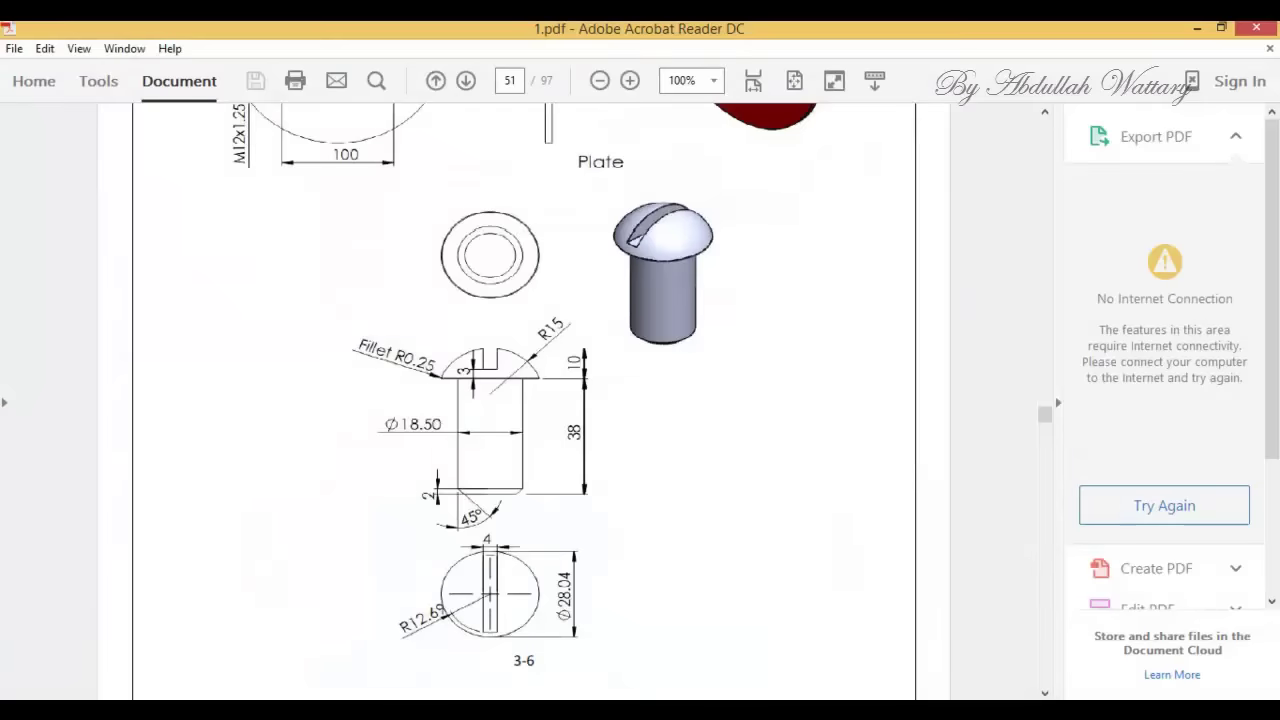
{"action": "key", "text": "alt+Tab"}
Step: Extrude the circle 38 mm Blind into a cylinder
{"action": "left_click", "coordinate": [29, 122]}
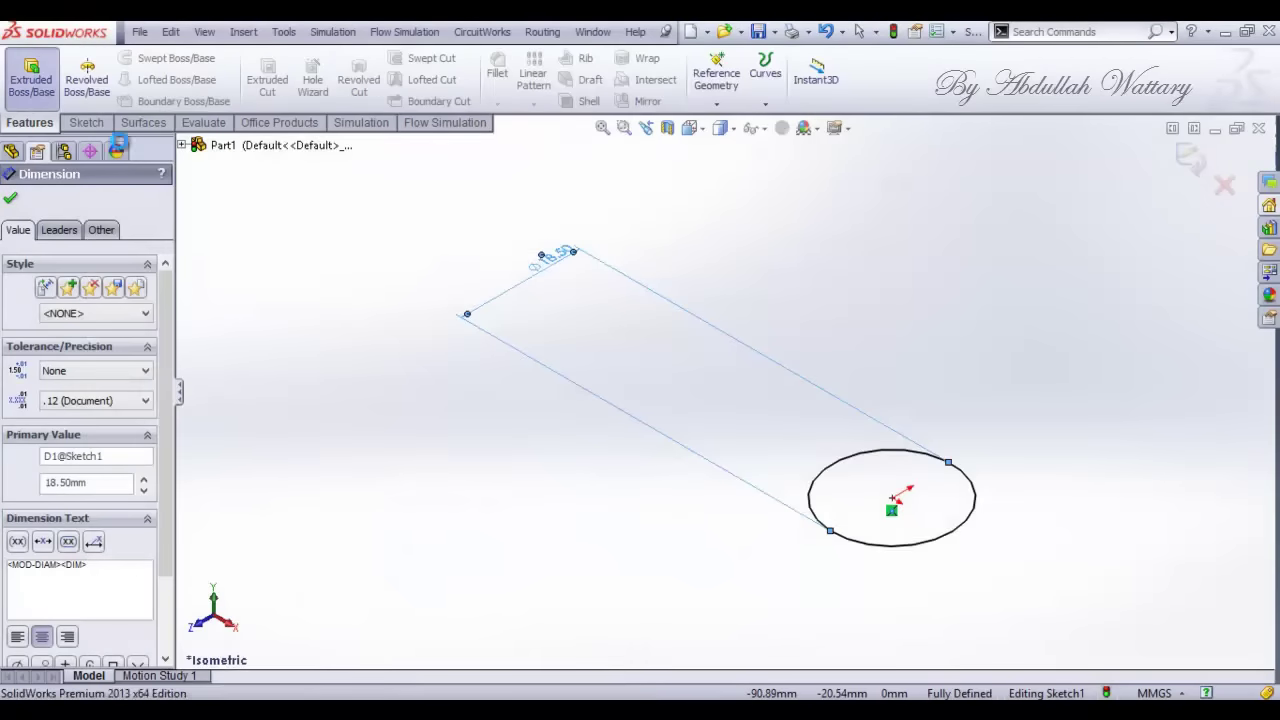
{"action": "left_click", "coordinate": [31, 78]}
{"action": "type", "text": "38"}
{"action": "key", "text": "Return"}
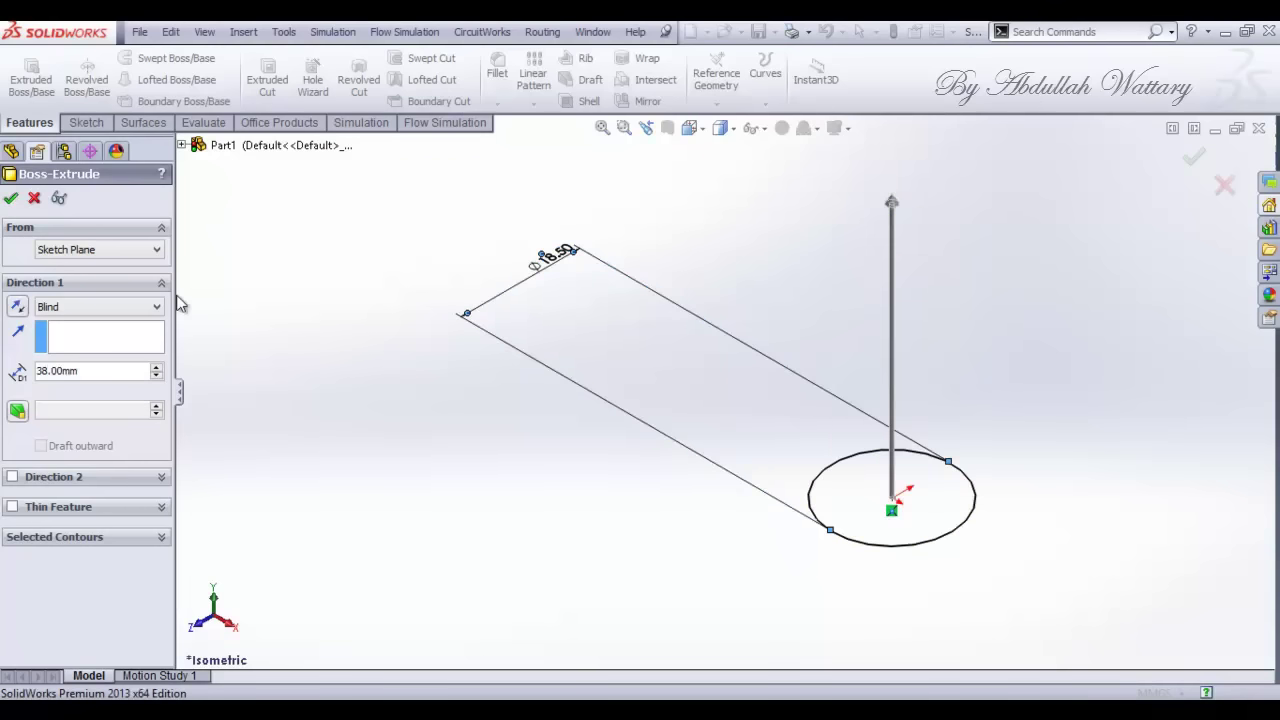
Step: Start Sketch2 on the Front Plane and view it normal to the plane
{"action": "left_click", "coordinate": [86, 257]}
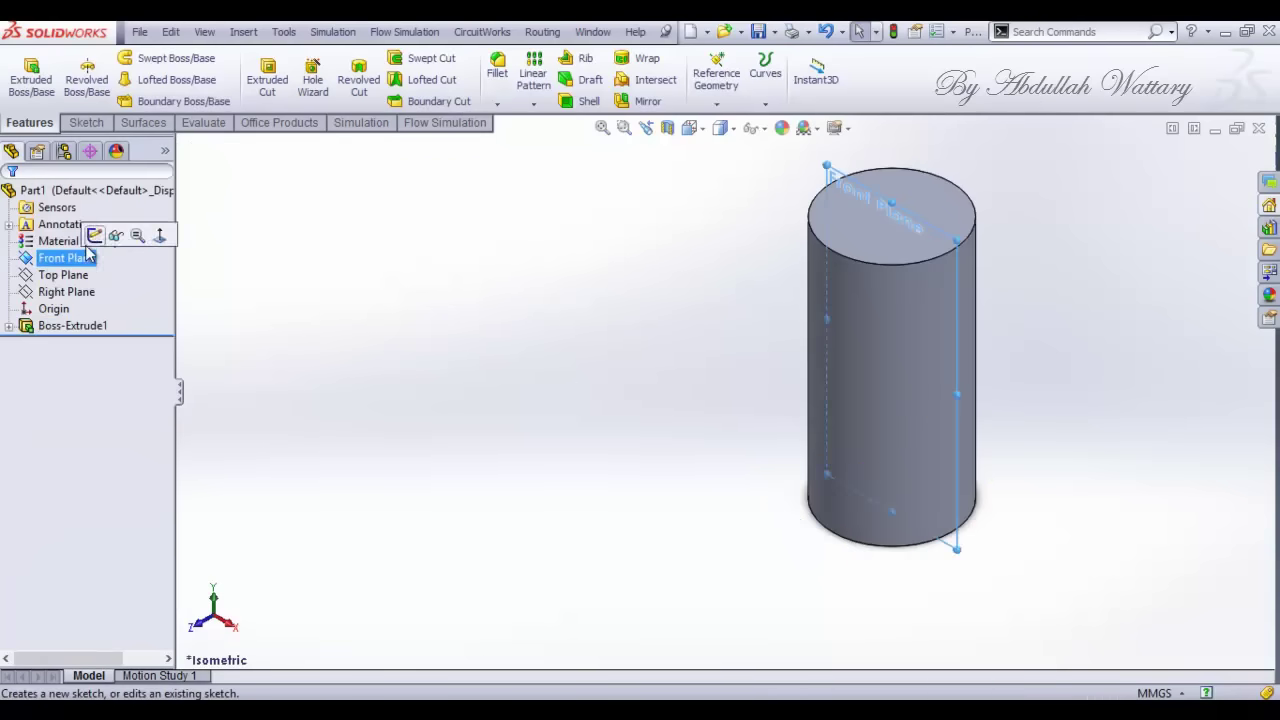
{"action": "left_click", "coordinate": [94, 235]}
{"action": "right_click", "coordinate": [80, 330]}
{"action": "key", "text": "Escape"}
{"action": "left_click", "coordinate": [80, 342]}
{"action": "right_click", "coordinate": [84, 342]}
{"action": "left_click", "coordinate": [97, 314]}
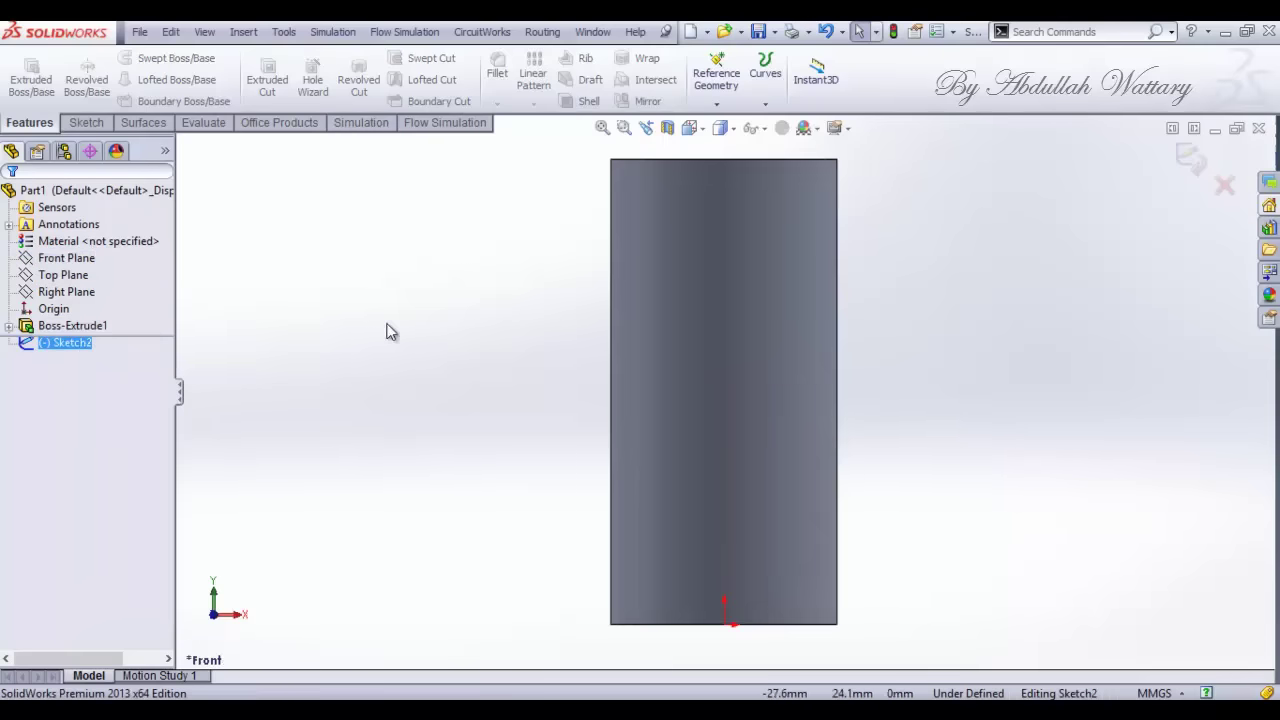
{"action": "left_click", "coordinate": [86, 121]}
{"action": "left_click", "coordinate": [111, 60]}
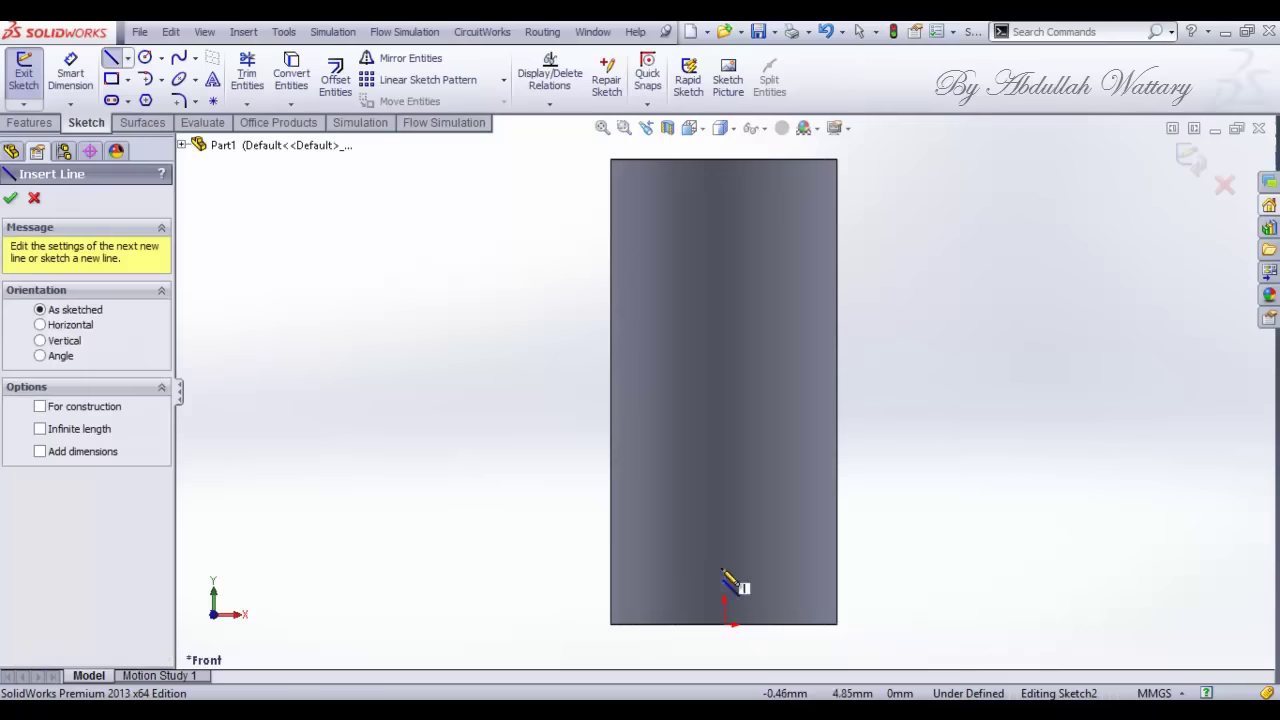
Step: Draw a line along the bottom edge from its midpoint to the bottom-left corner
{"action": "left_click", "coordinate": [723, 624]}
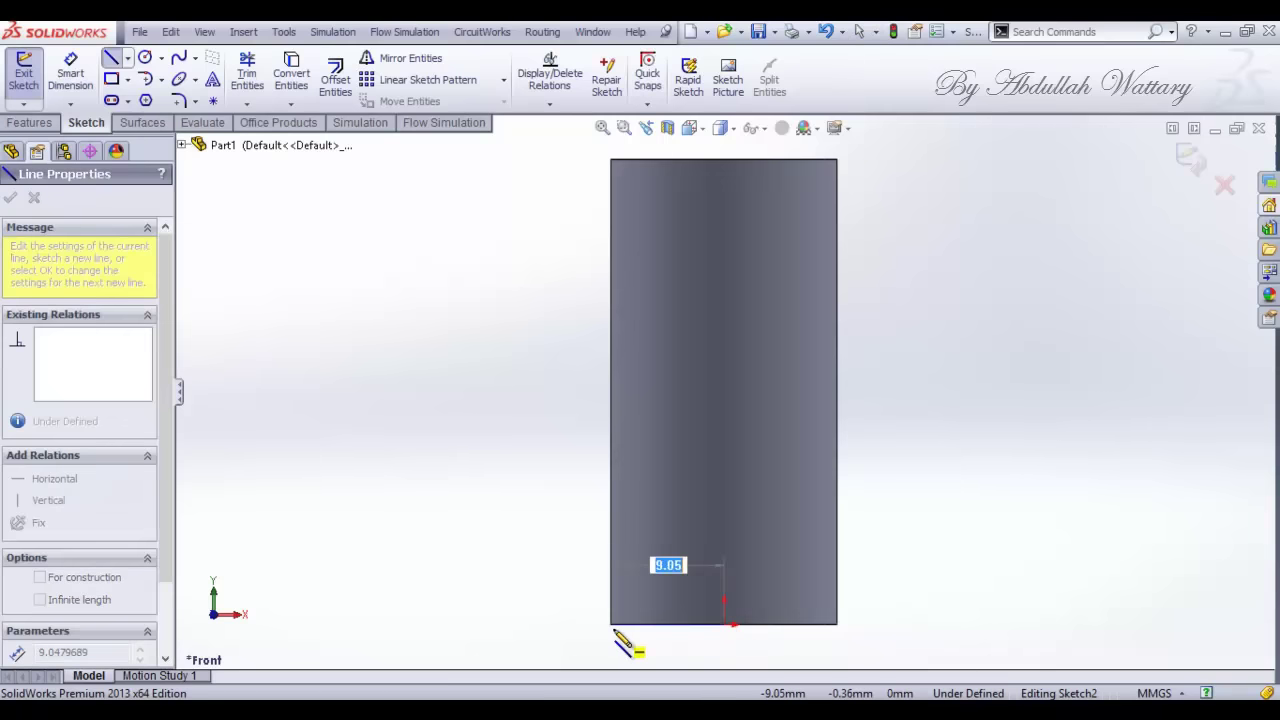
{"action": "left_click", "coordinate": [611, 625]}
{"action": "scroll", "coordinate": [610, 626], "scroll_direction": "down", "scroll_amount": 3}
{"action": "scroll", "coordinate": [605, 600], "scroll_direction": "down", "scroll_amount": 2}
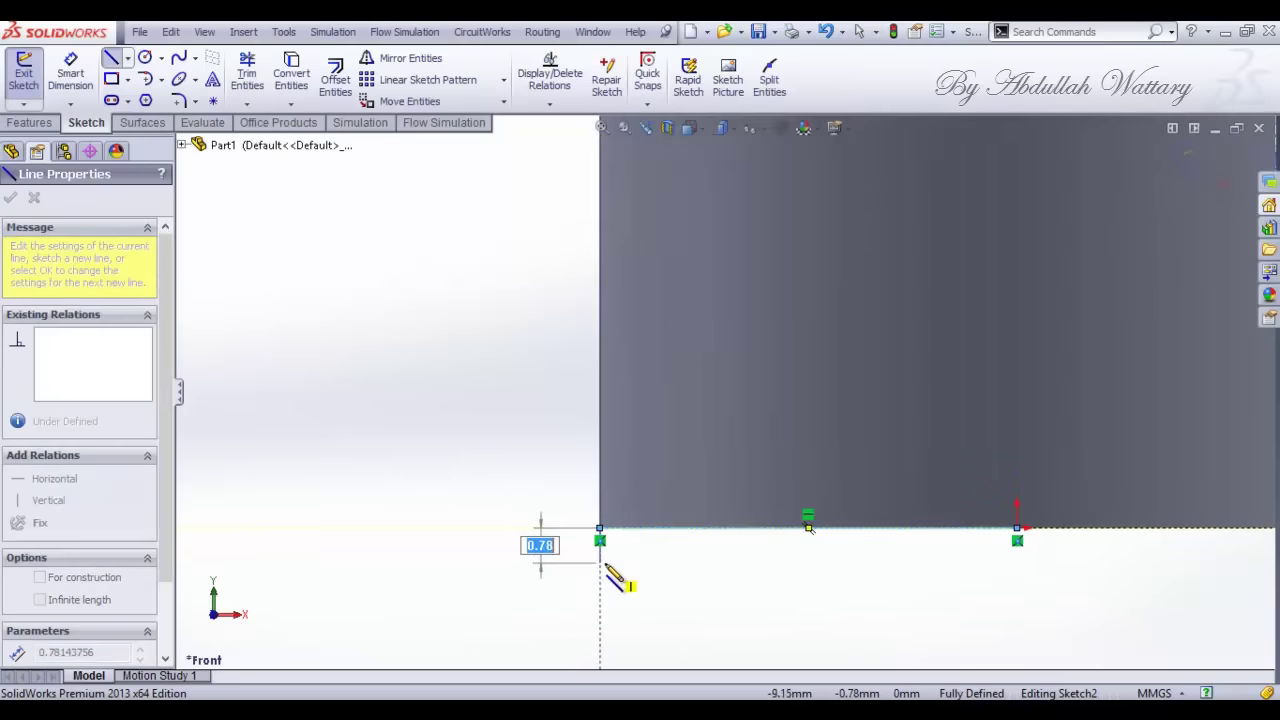
{"action": "key", "text": "Escape"}
Step: Draw the -45° chamfer line at the bottom-left corner and dimension it 2 mm
{"action": "left_click", "coordinate": [109, 62]}
{"action": "left_click", "coordinate": [40, 357]}
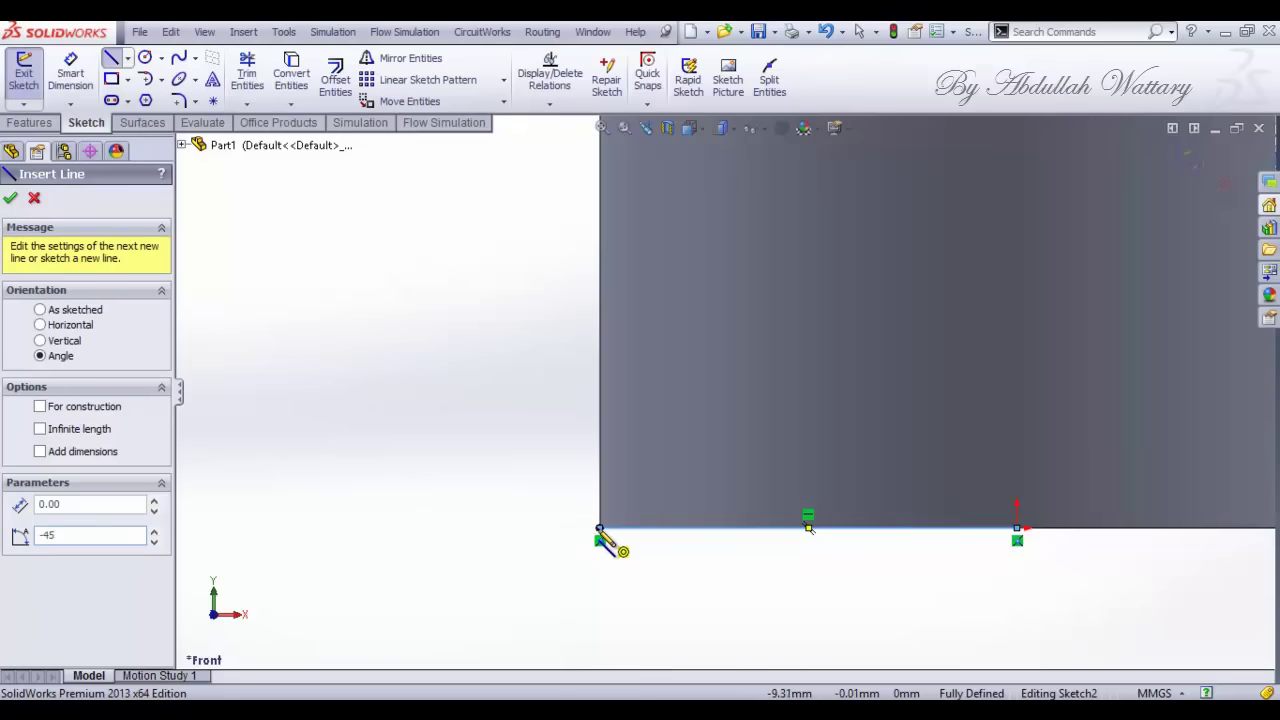
{"action": "left_click", "coordinate": [599, 528]}
{"action": "left_click", "coordinate": [643, 571]}
{"action": "key", "text": "Escape"}
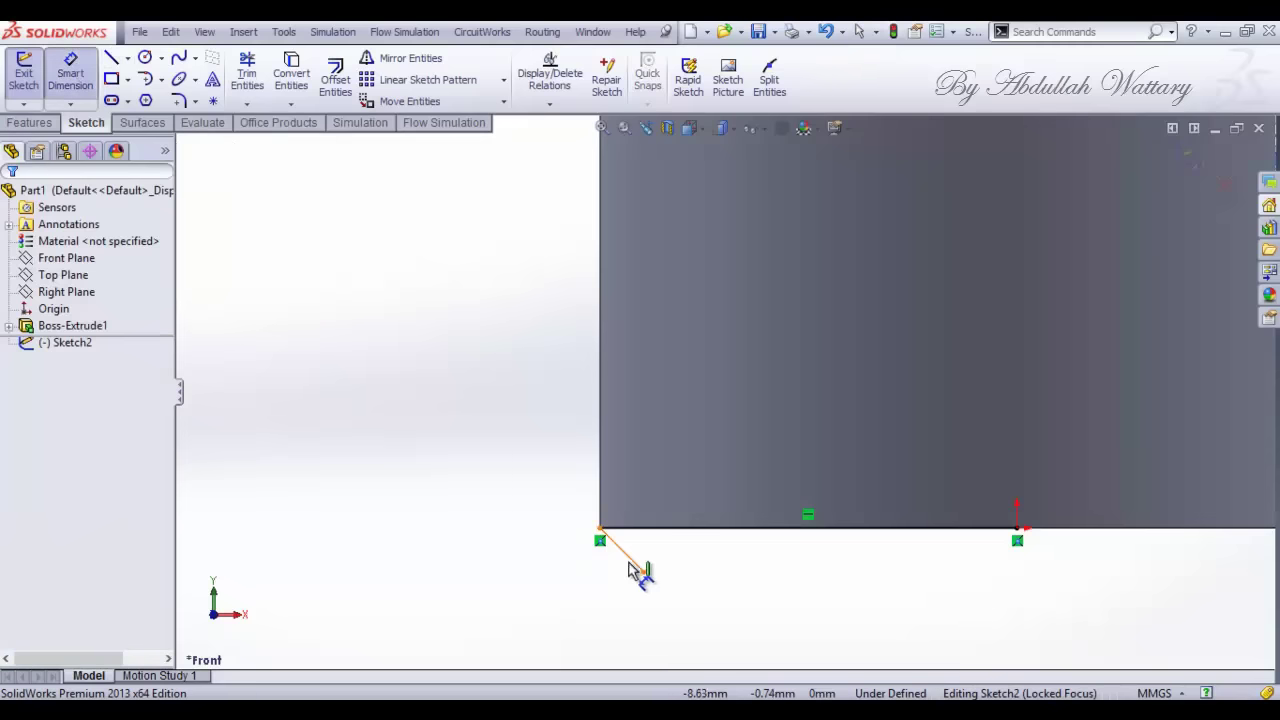
{"action": "left_click", "coordinate": [622, 561]}
{"action": "left_click", "coordinate": [565, 592]}
{"action": "type", "text": "2"}
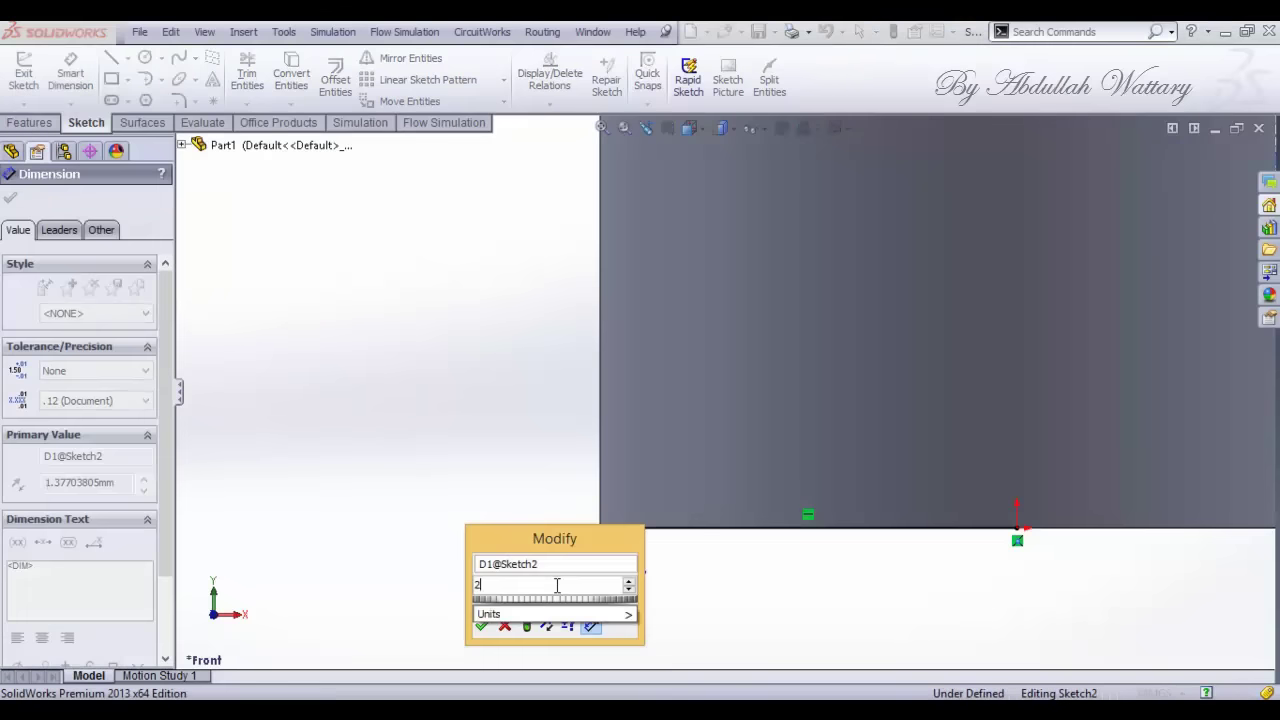
{"action": "key", "text": "Return"}
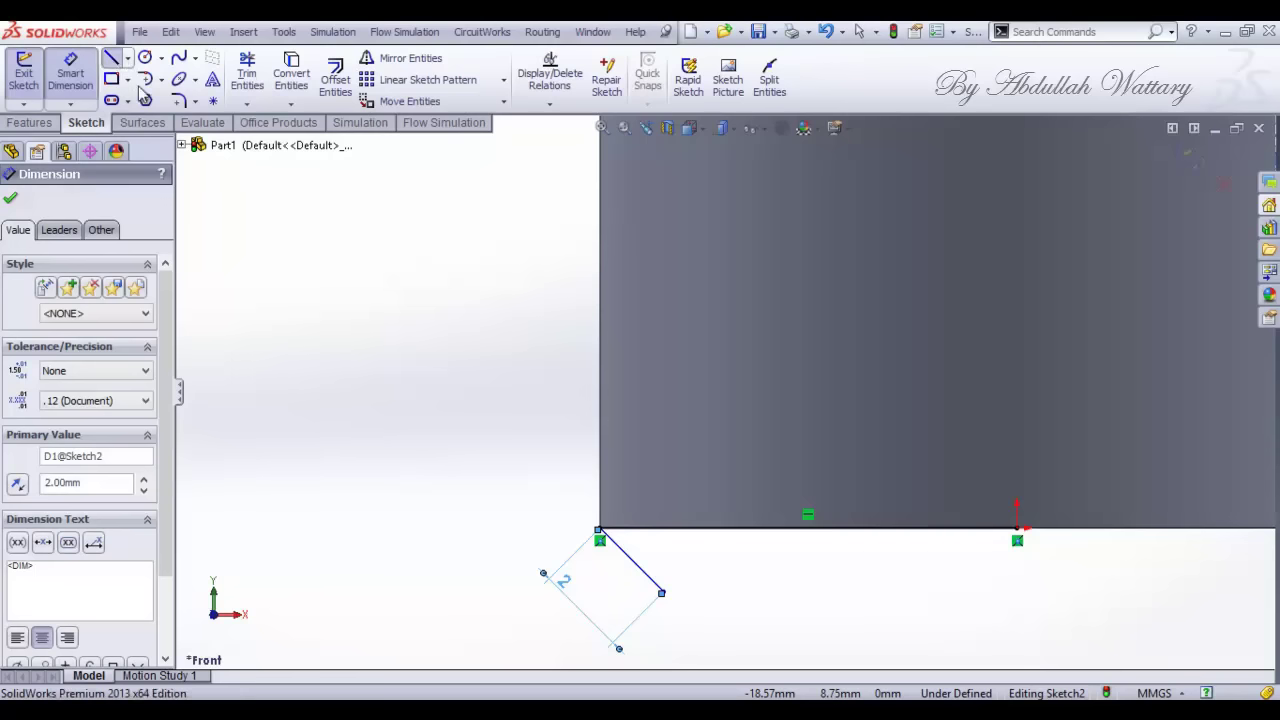
Step: Close the profile with a vertical line from the origin and a horizontal line, then start a revolve
{"action": "left_click", "coordinate": [112, 62]}
{"action": "left_click", "coordinate": [1017, 540]}
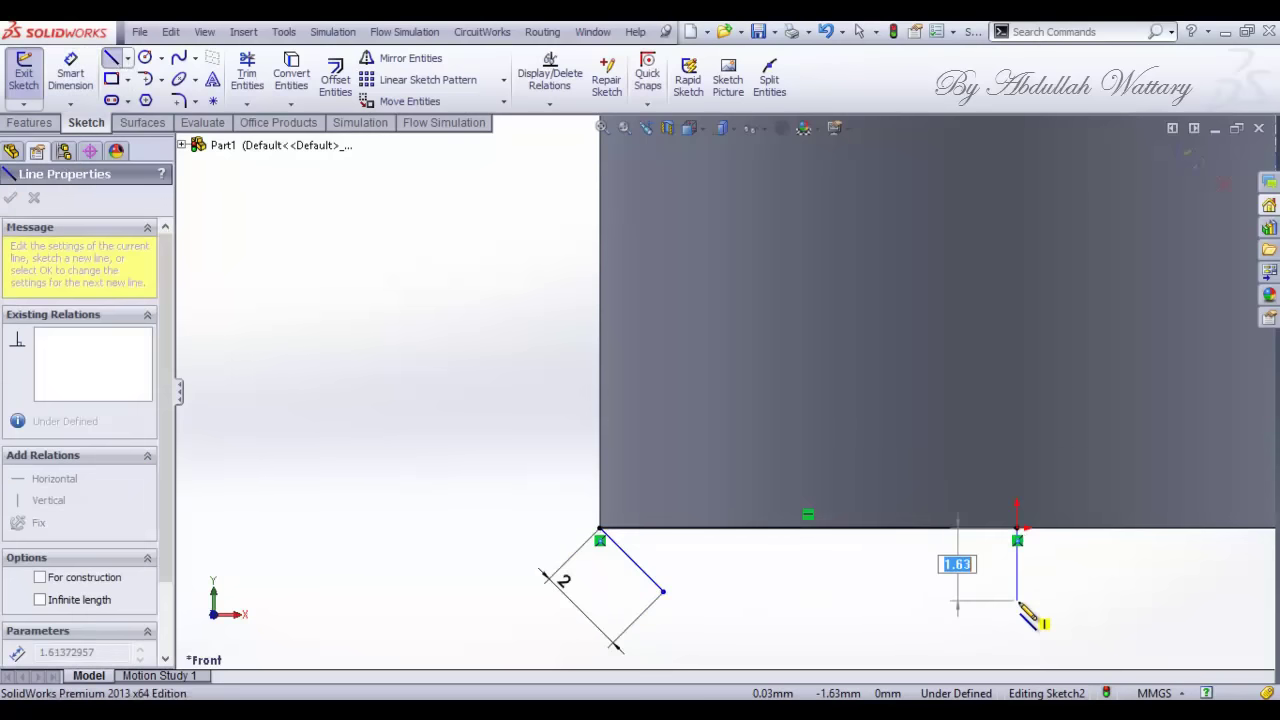
{"action": "left_click", "coordinate": [1017, 591]}
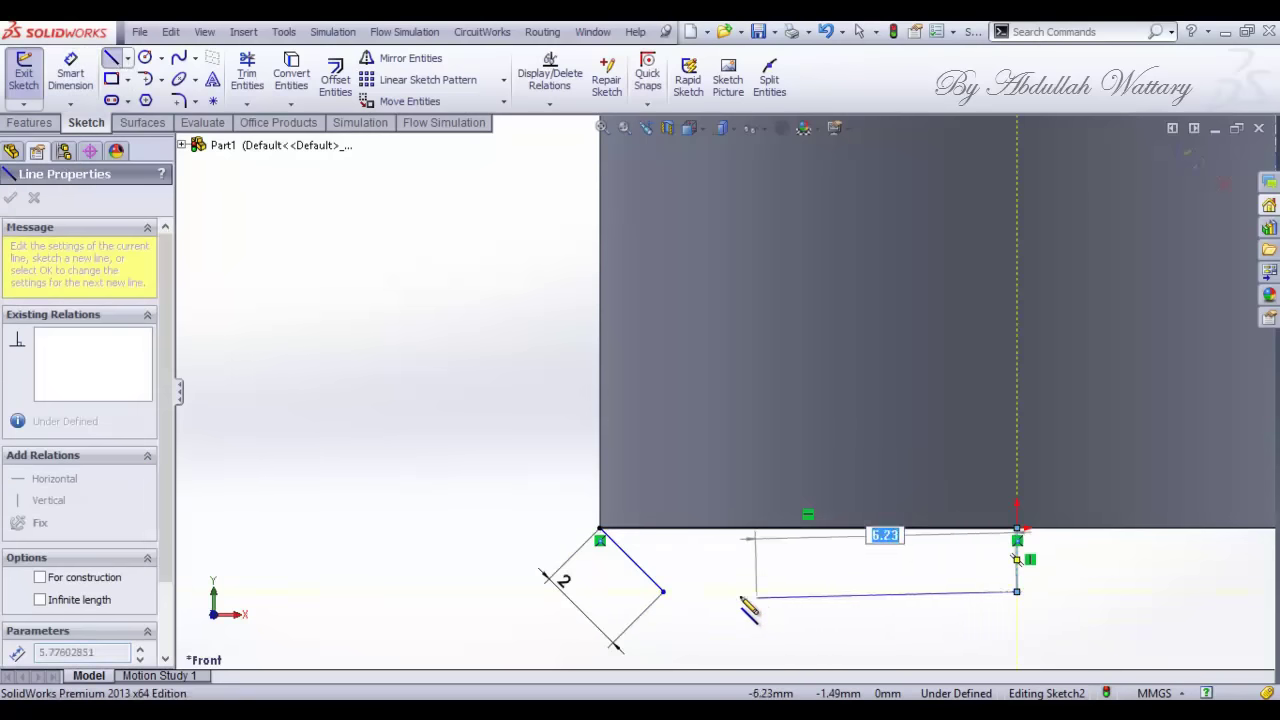
{"action": "left_click", "coordinate": [663, 591]}
{"action": "key", "text": "Escape"}
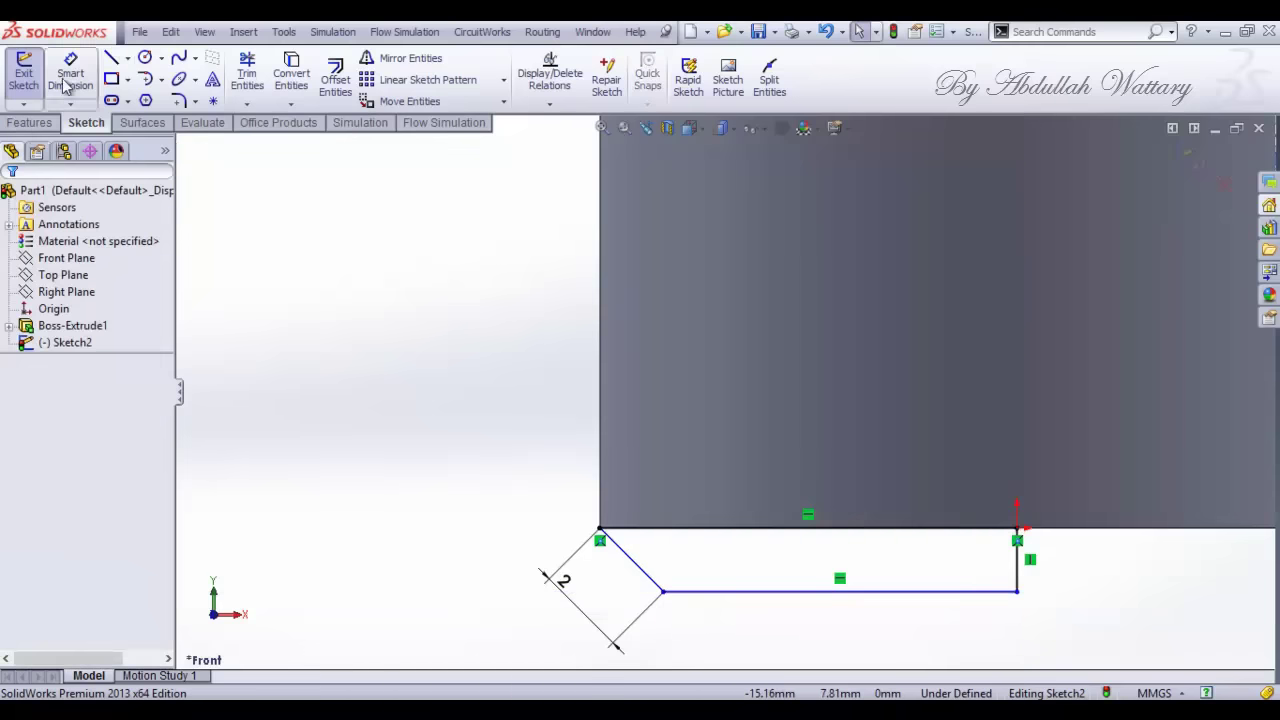
{"action": "left_click", "coordinate": [45, 124]}
{"action": "left_click", "coordinate": [87, 80]}
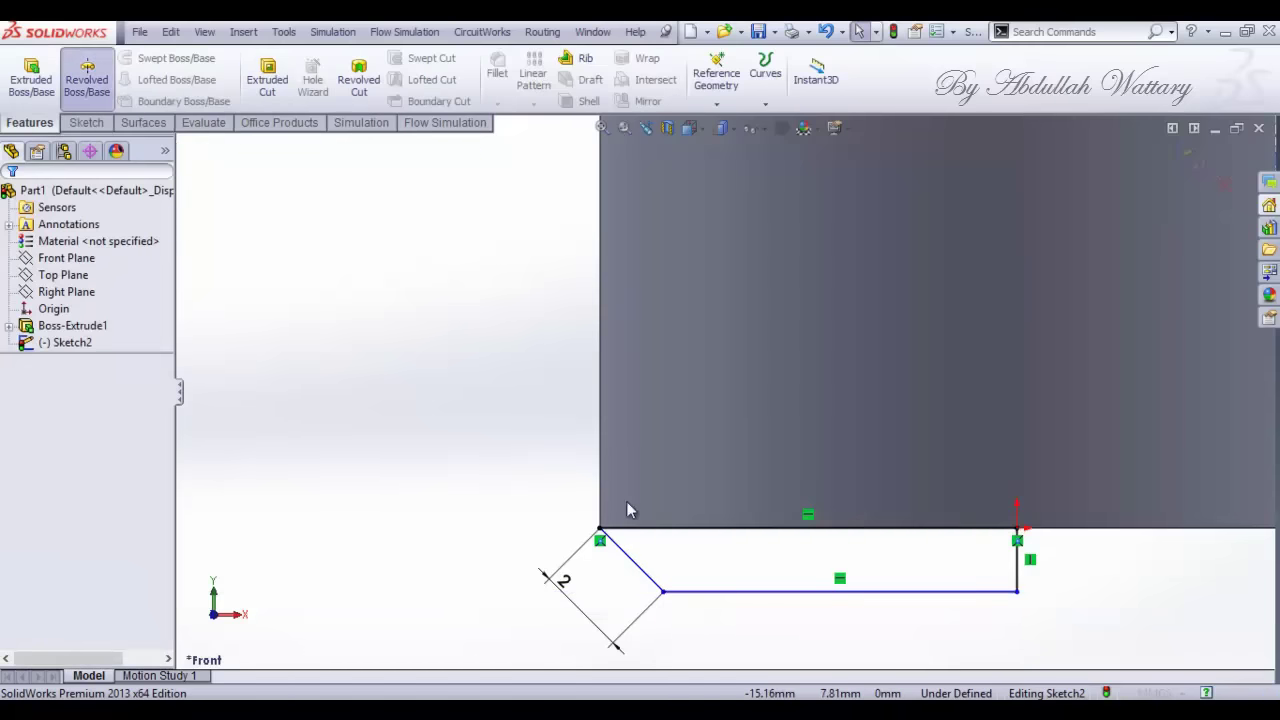
Step: Revolve Sketch2 360° about its vertical line to chamfer the cylinder base
{"action": "left_click", "coordinate": [1016, 571]}
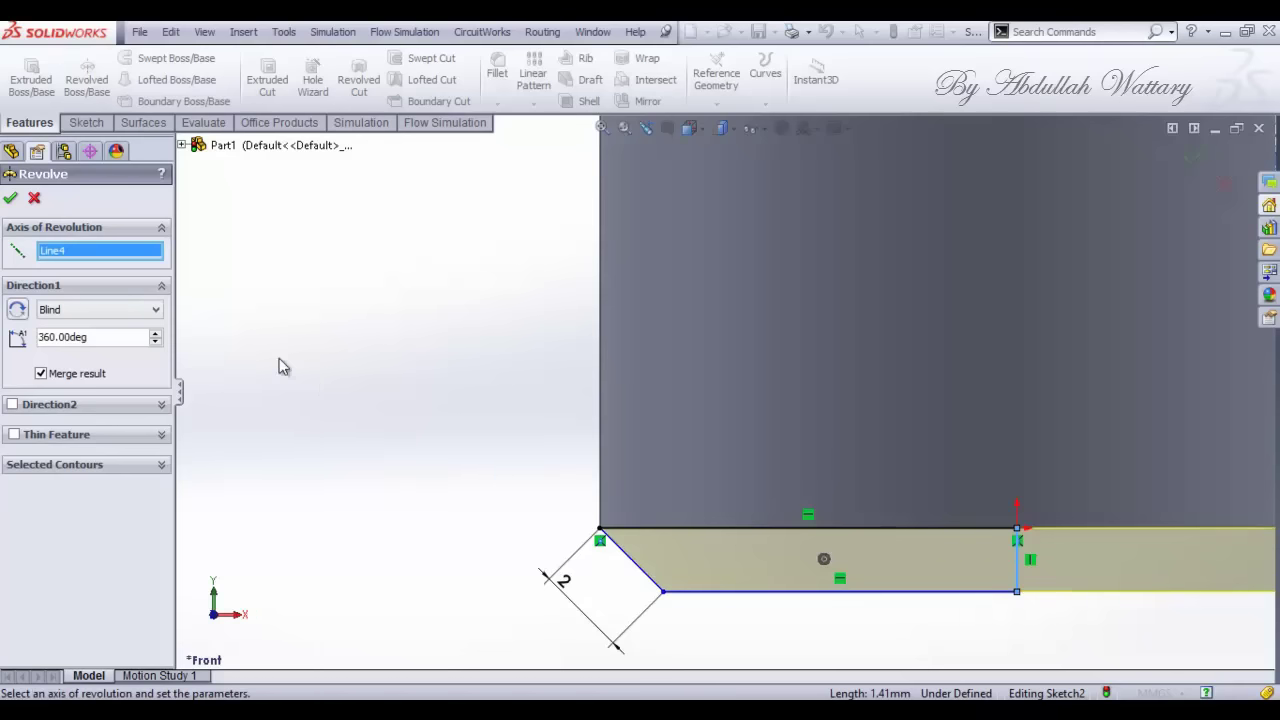
{"action": "left_click", "coordinate": [11, 199]}
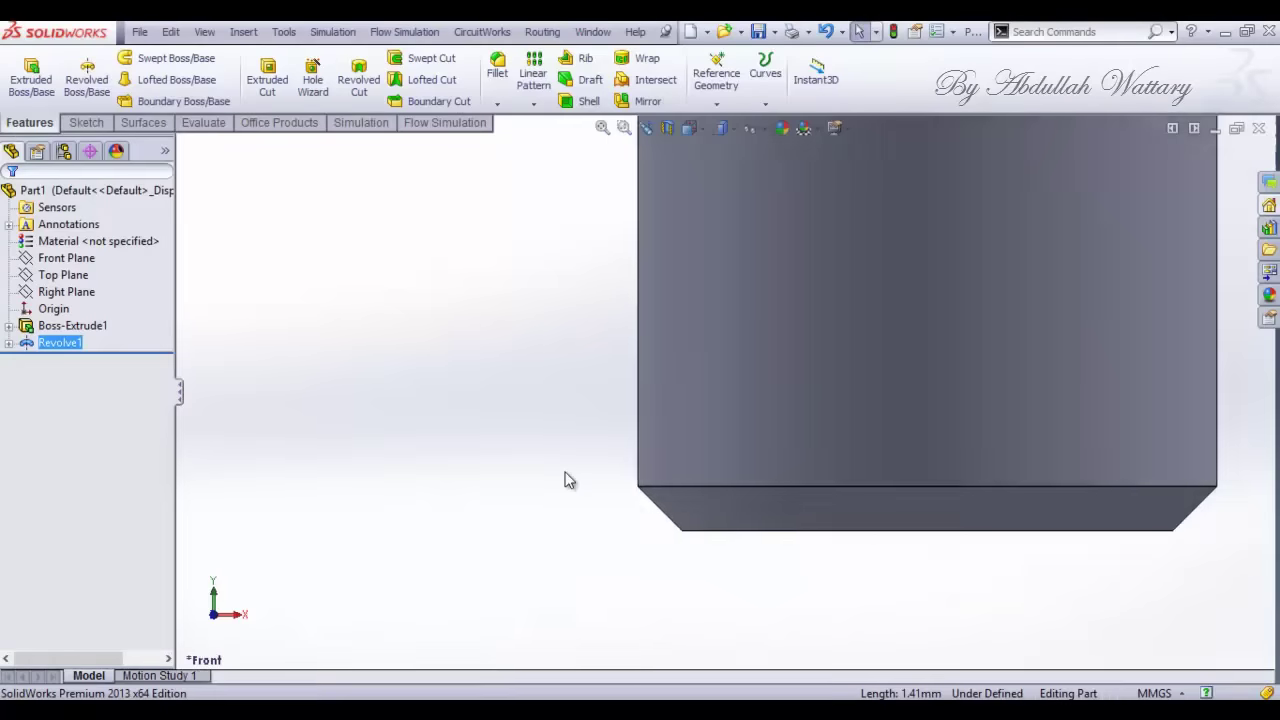
Step: Start Sketch3 on the Front Plane with a 14 mm horizontal line along the shaft top
{"action": "left_click", "coordinate": [66, 258]}
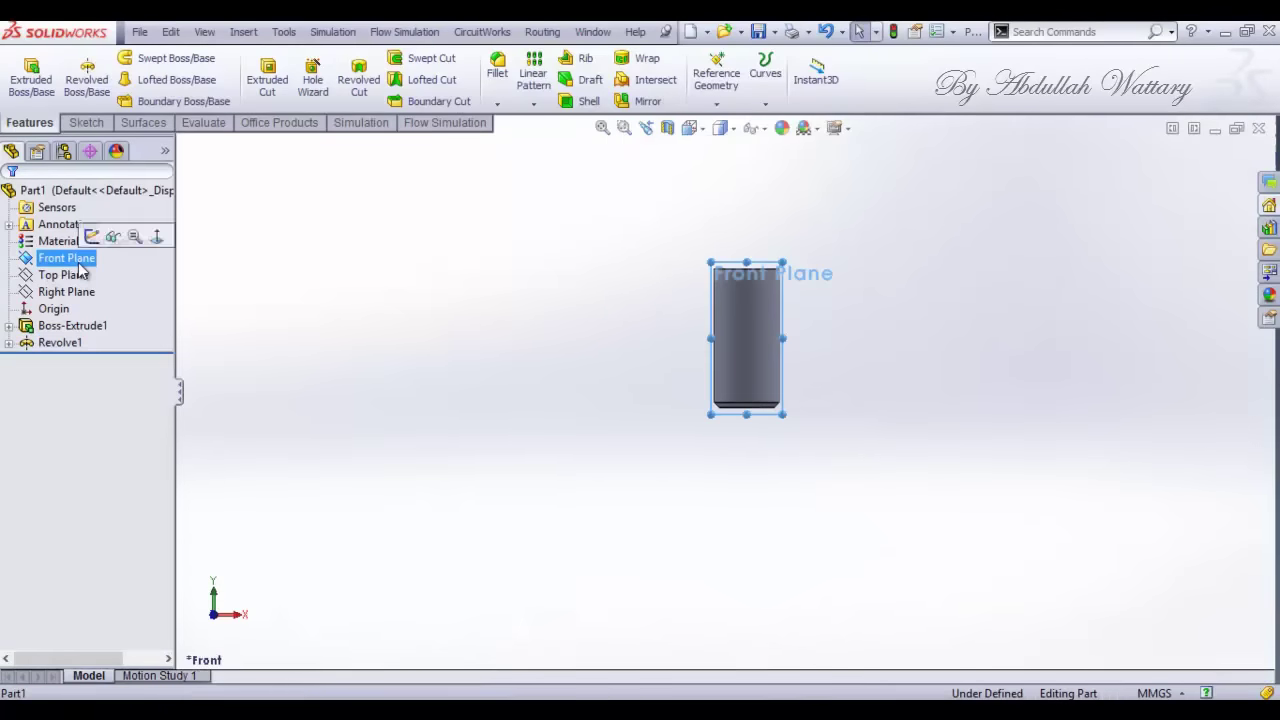
{"action": "left_click", "coordinate": [92, 236]}
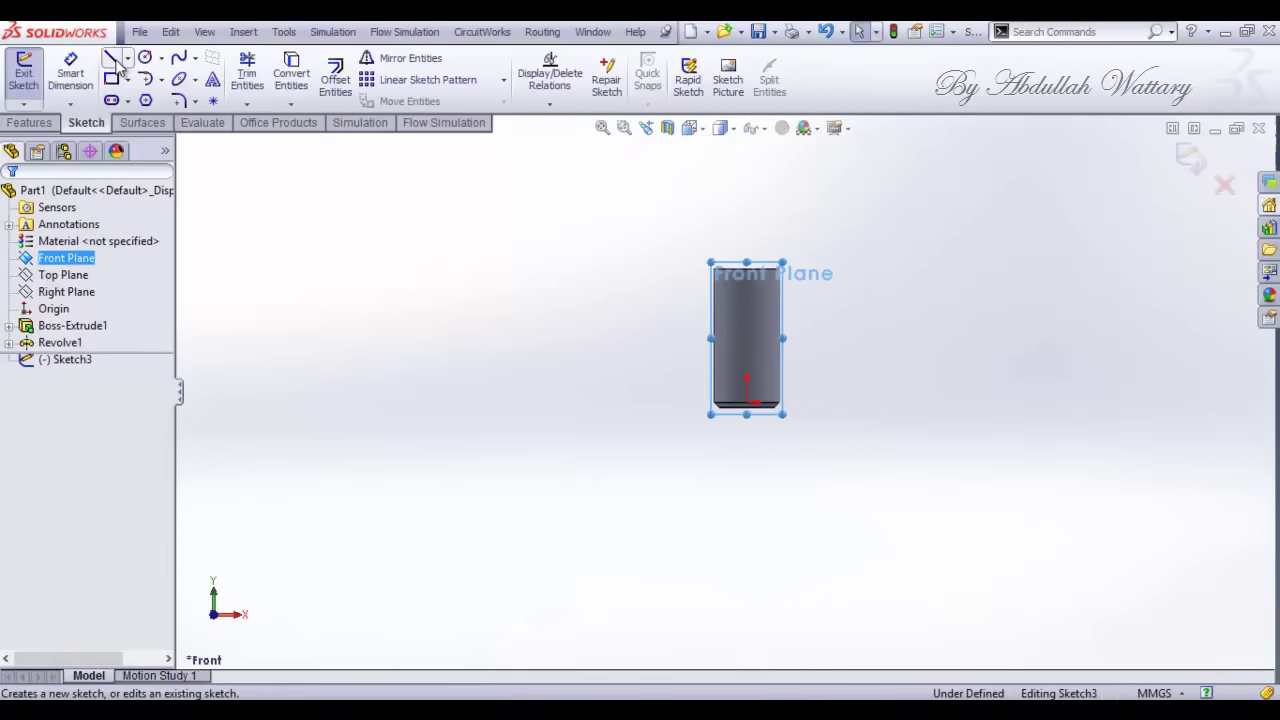
{"action": "left_click", "coordinate": [112, 59]}
{"action": "scroll", "coordinate": [700, 229], "scroll_direction": "down", "scroll_amount": 2}
{"action": "scroll", "coordinate": [690, 300], "scroll_direction": "down", "scroll_amount": 3}
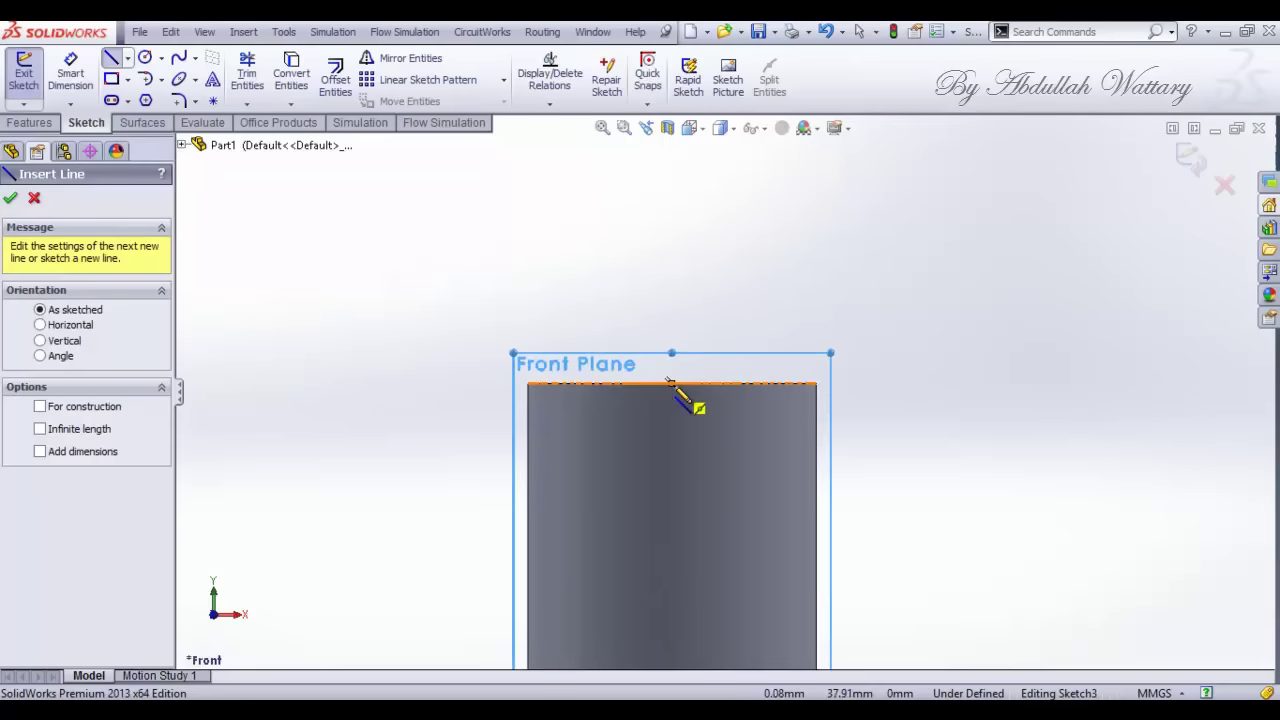
{"action": "left_click", "coordinate": [671, 382]}
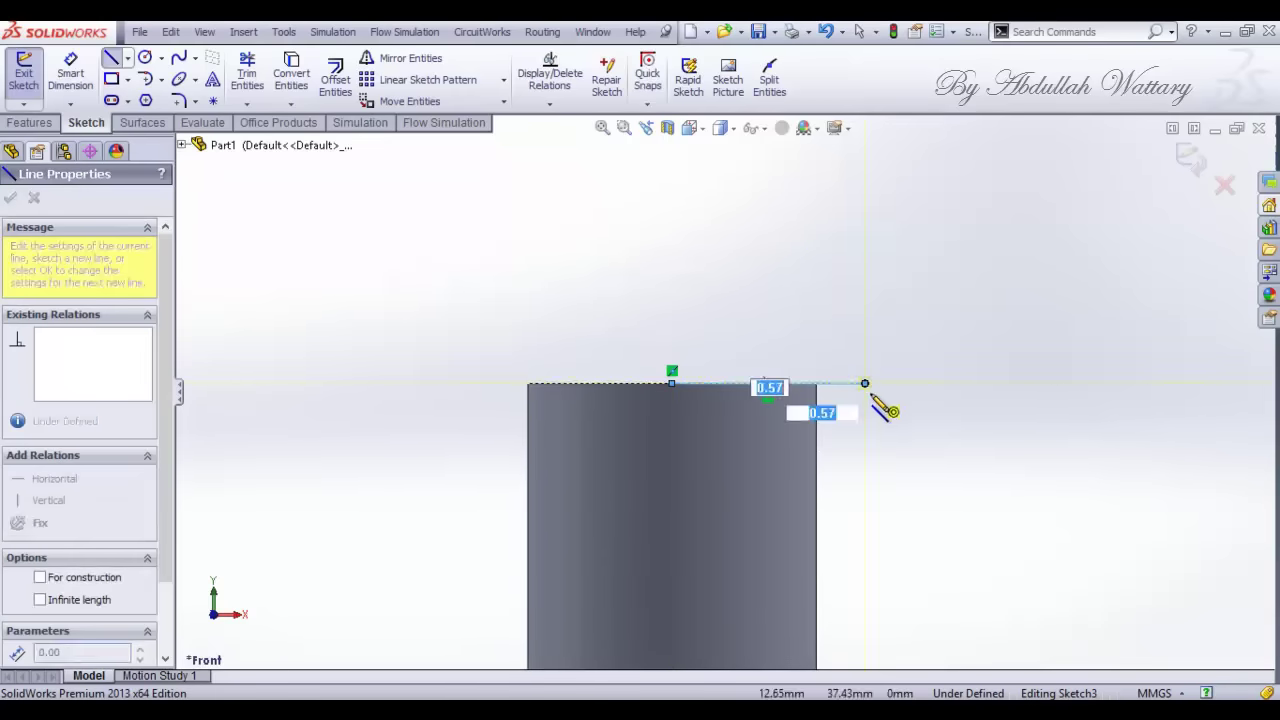
{"action": "double_click", "coordinate": [865, 383]}
{"action": "left_click", "coordinate": [70, 72]}
{"action": "left_click", "coordinate": [790, 384]}
{"action": "left_click", "coordinate": [775, 437]}
{"action": "type", "text": "14.02"}
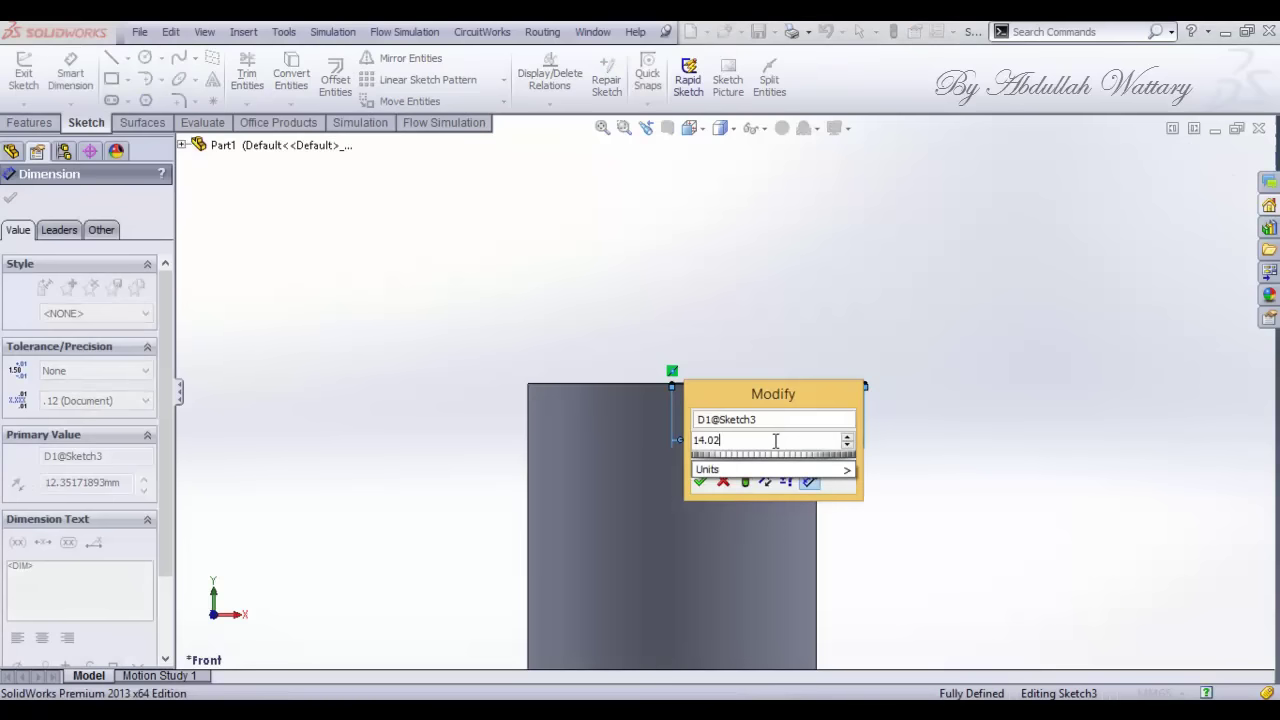
{"action": "key", "text": "Return"}
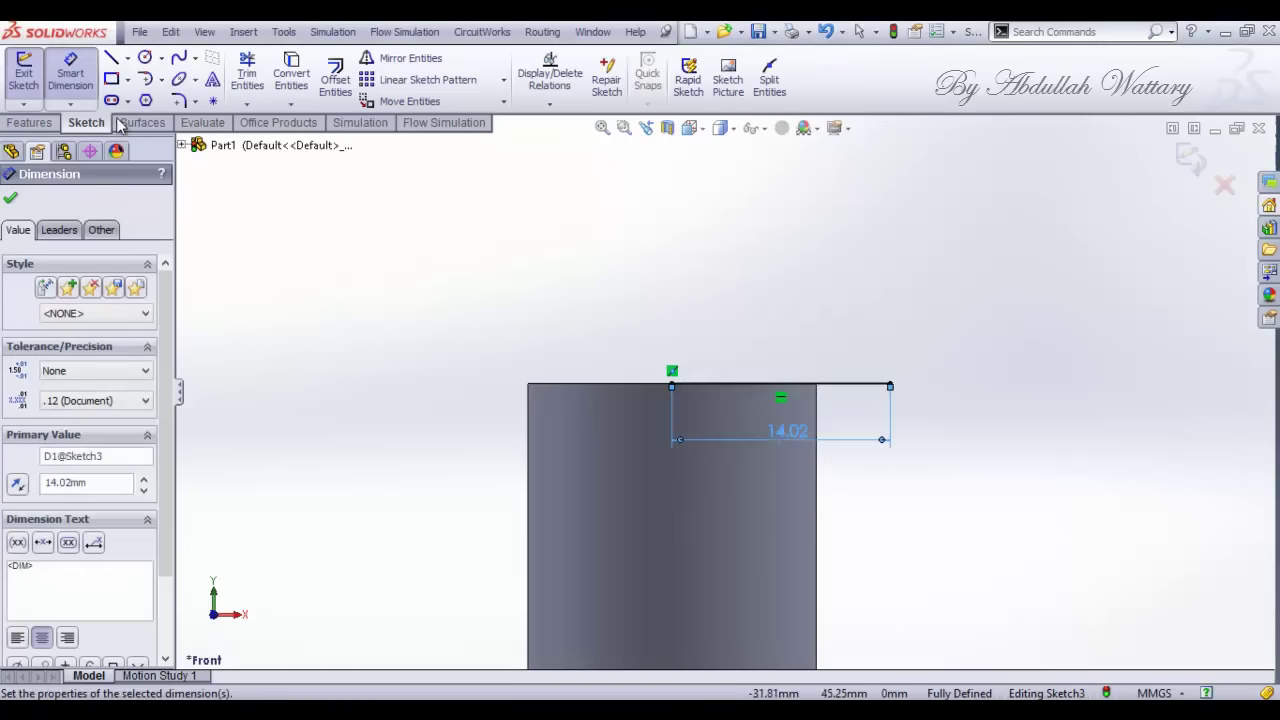
Step: Draw a vertical line up from the shaft's top edge and dimension it 10 mm
{"action": "left_click", "coordinate": [111, 58]}
{"action": "left_click", "coordinate": [672, 385]}
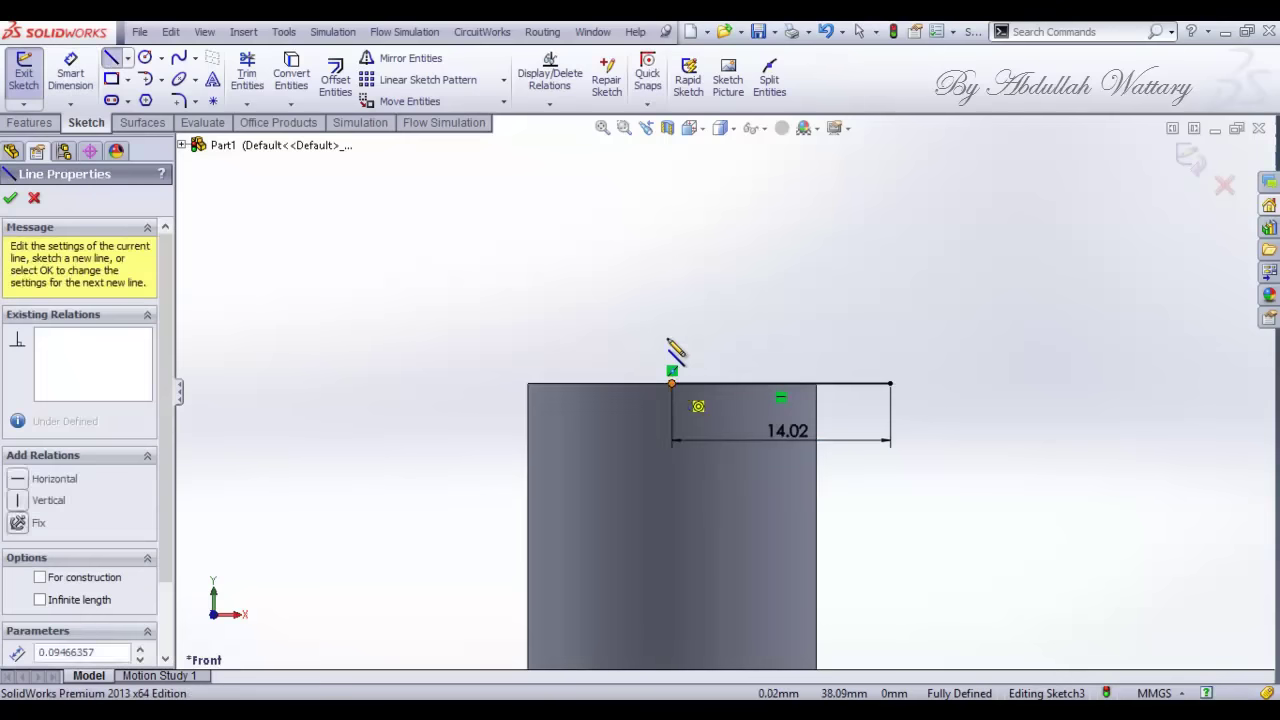
{"action": "left_click", "coordinate": [672, 277]}
{"action": "key", "text": "Escape"}
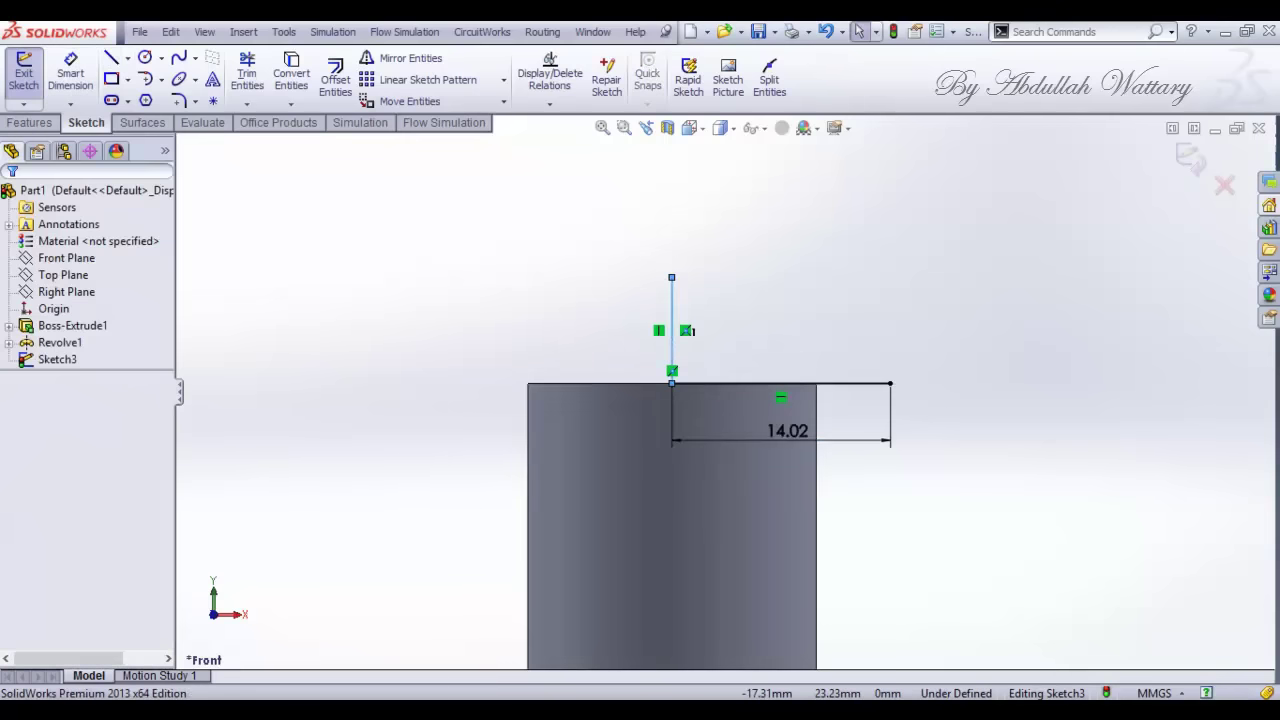
{"action": "key", "text": "alt+Tab"}
{"action": "key", "text": "alt+Tab"}
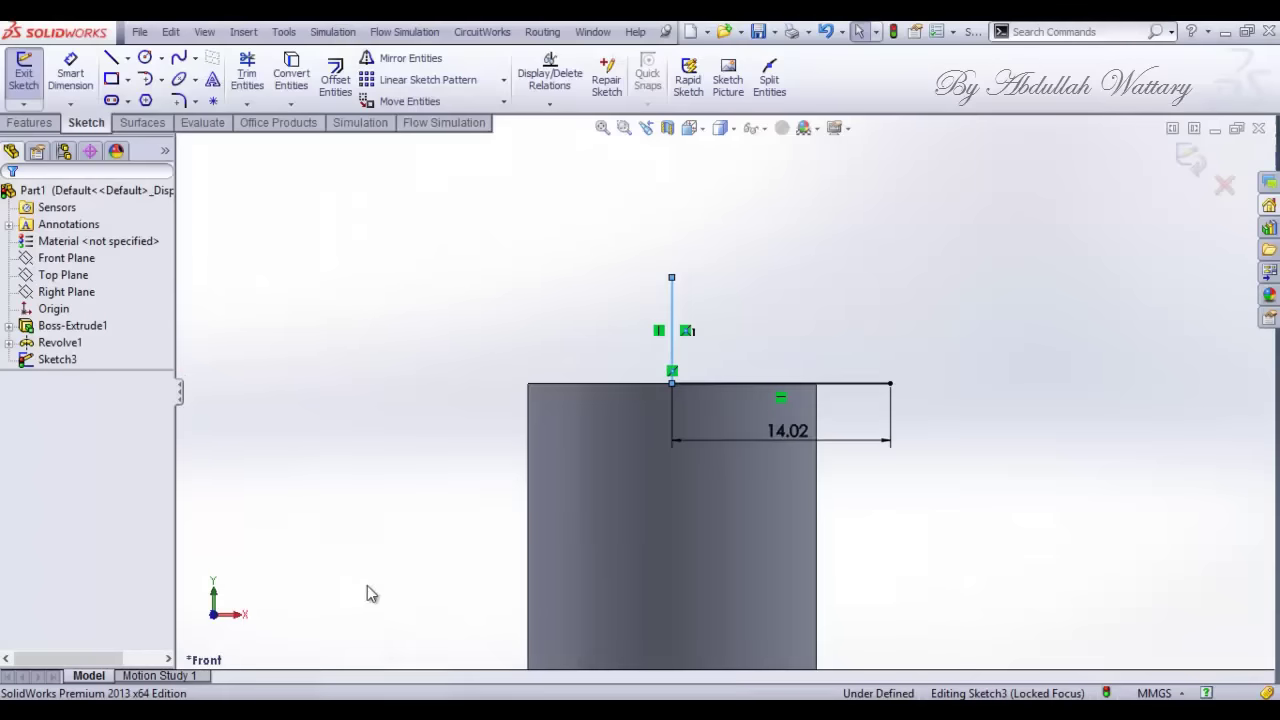
{"action": "left_click", "coordinate": [70, 70]}
{"action": "left_click", "coordinate": [648, 320]}
{"action": "left_click", "coordinate": [620, 318]}
{"action": "type", "text": "10"}
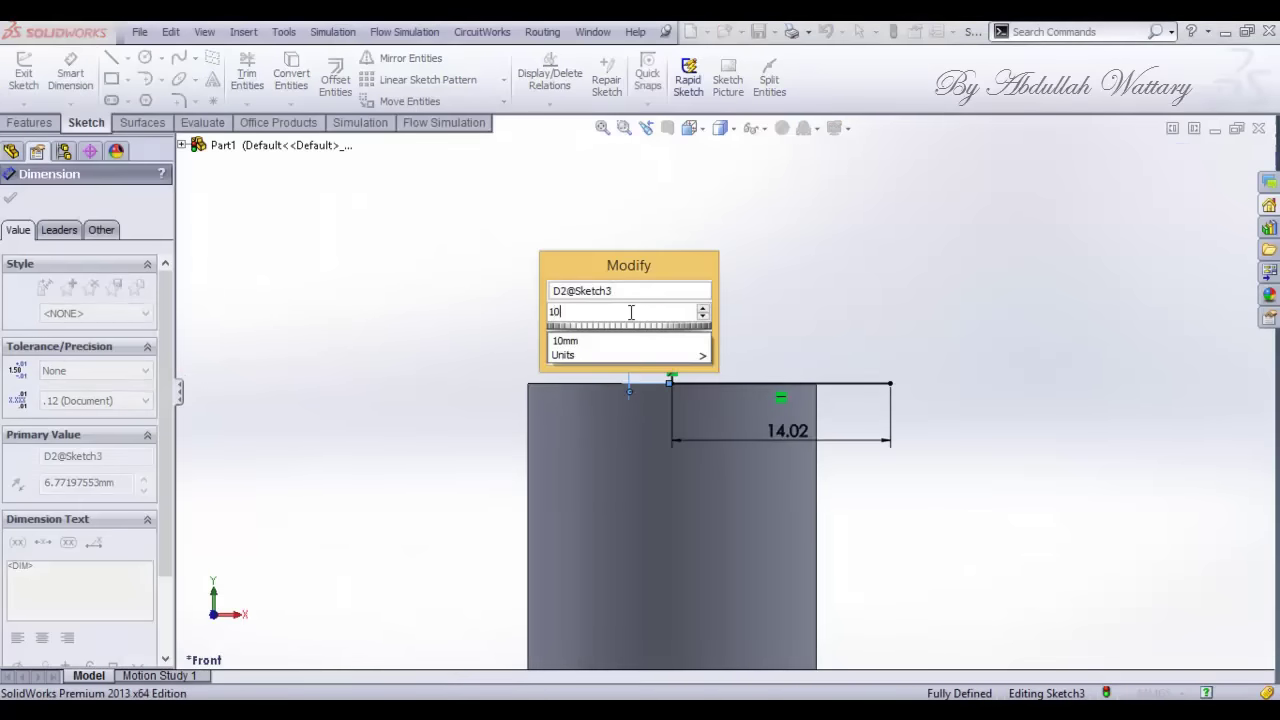
{"action": "key", "text": "Return"}
{"action": "key", "text": "Escape"}
{"action": "key", "text": "Escape"}
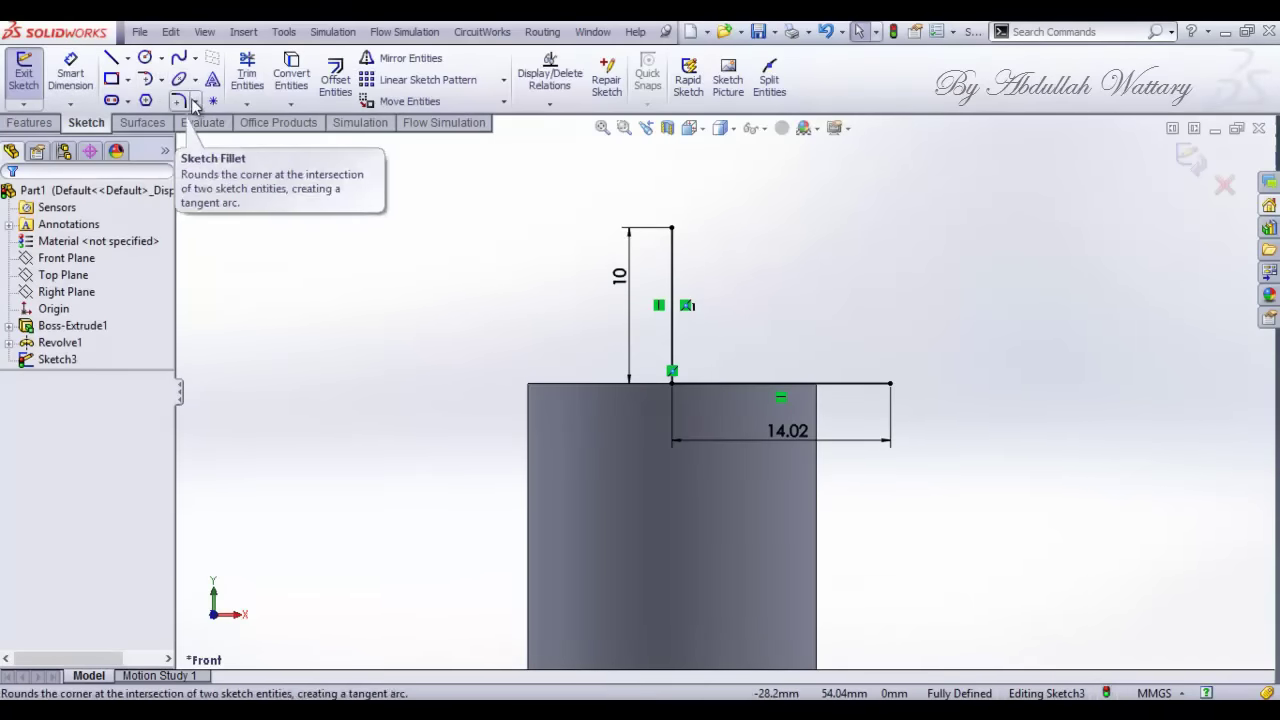
Step: Draw a three-point arc and dimension it R15, then undo the radius change
{"action": "left_click", "coordinate": [162, 80]}
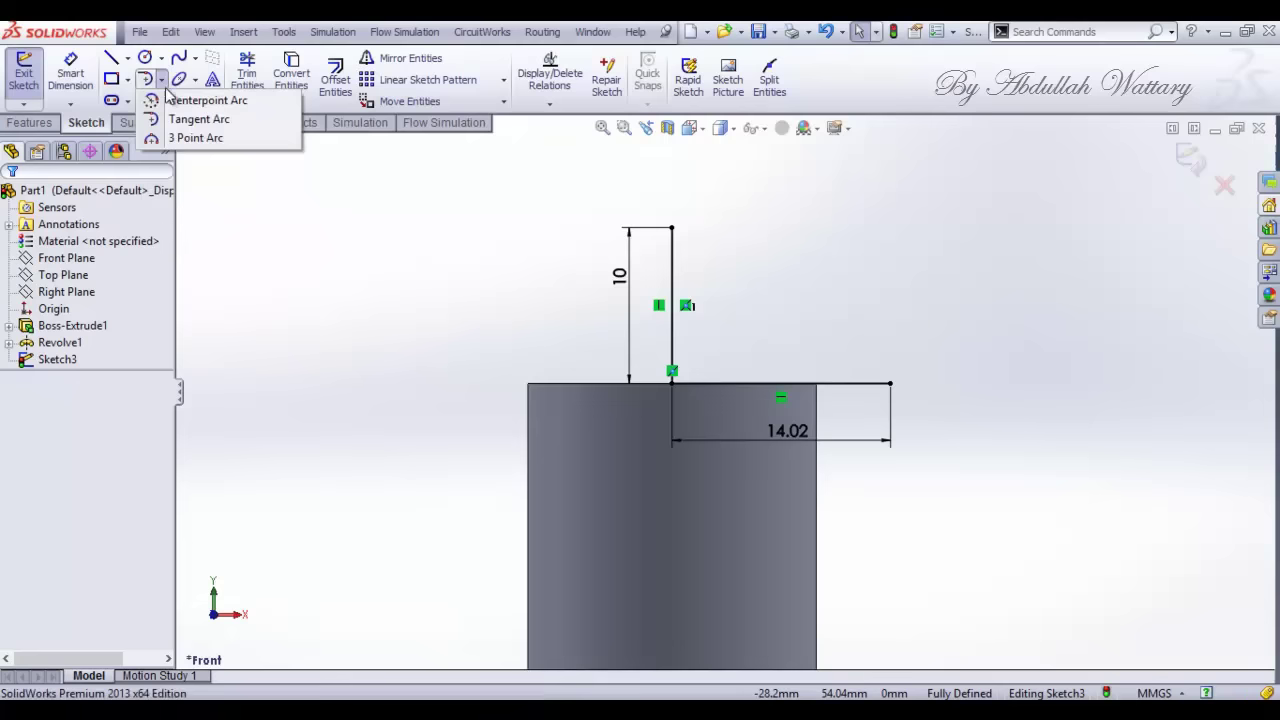
{"action": "left_click", "coordinate": [192, 139]}
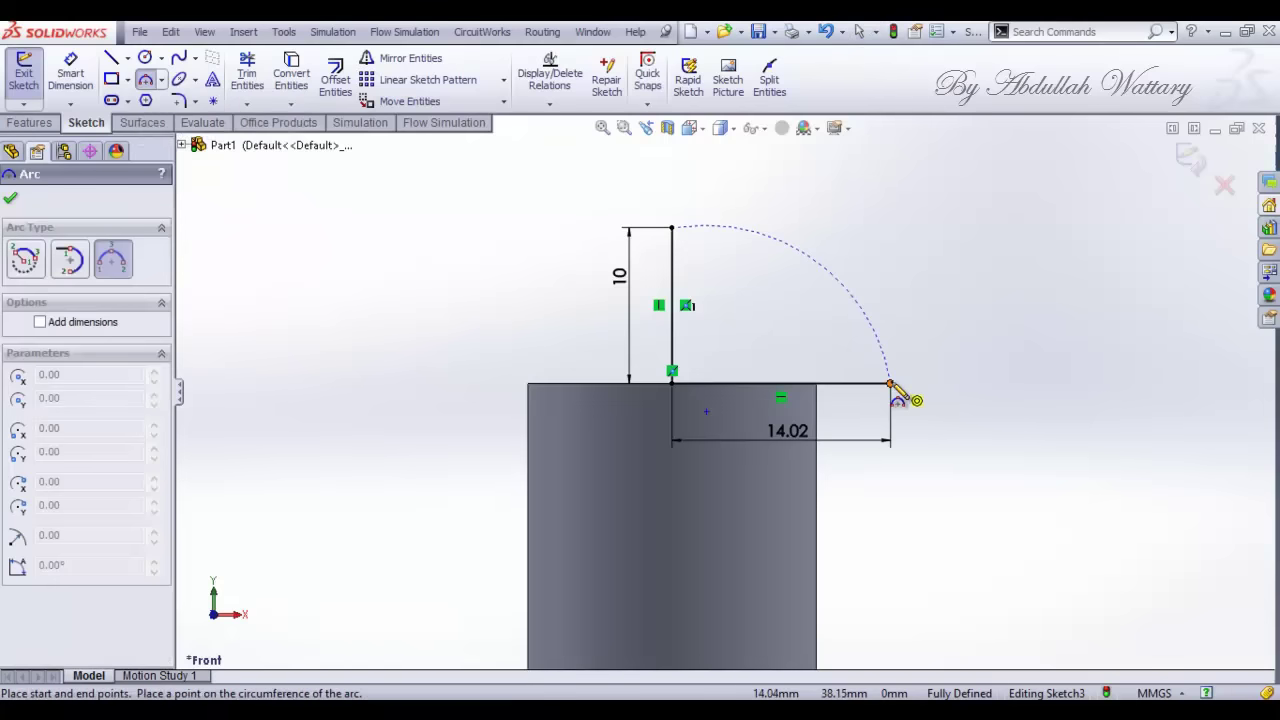
{"action": "left_click", "coordinate": [886, 337]}
{"action": "key", "text": "Escape"}
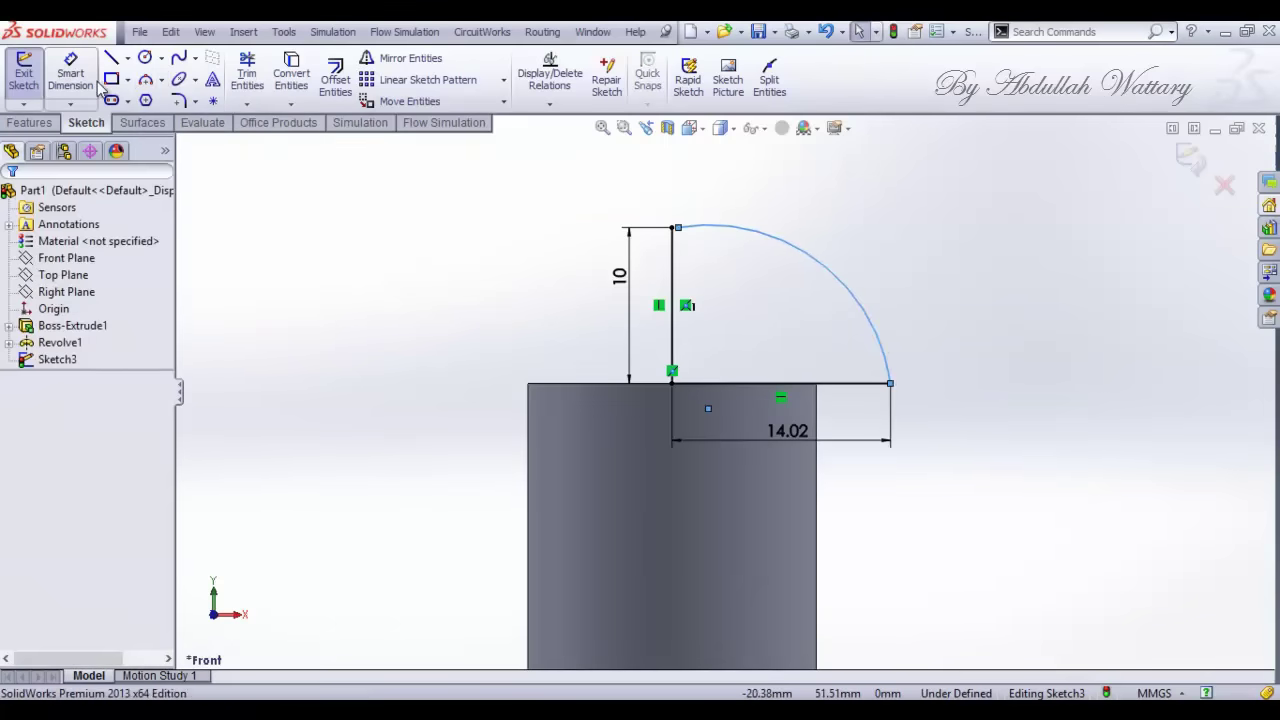
{"action": "left_click", "coordinate": [94, 84]}
{"action": "left_click", "coordinate": [755, 272]}
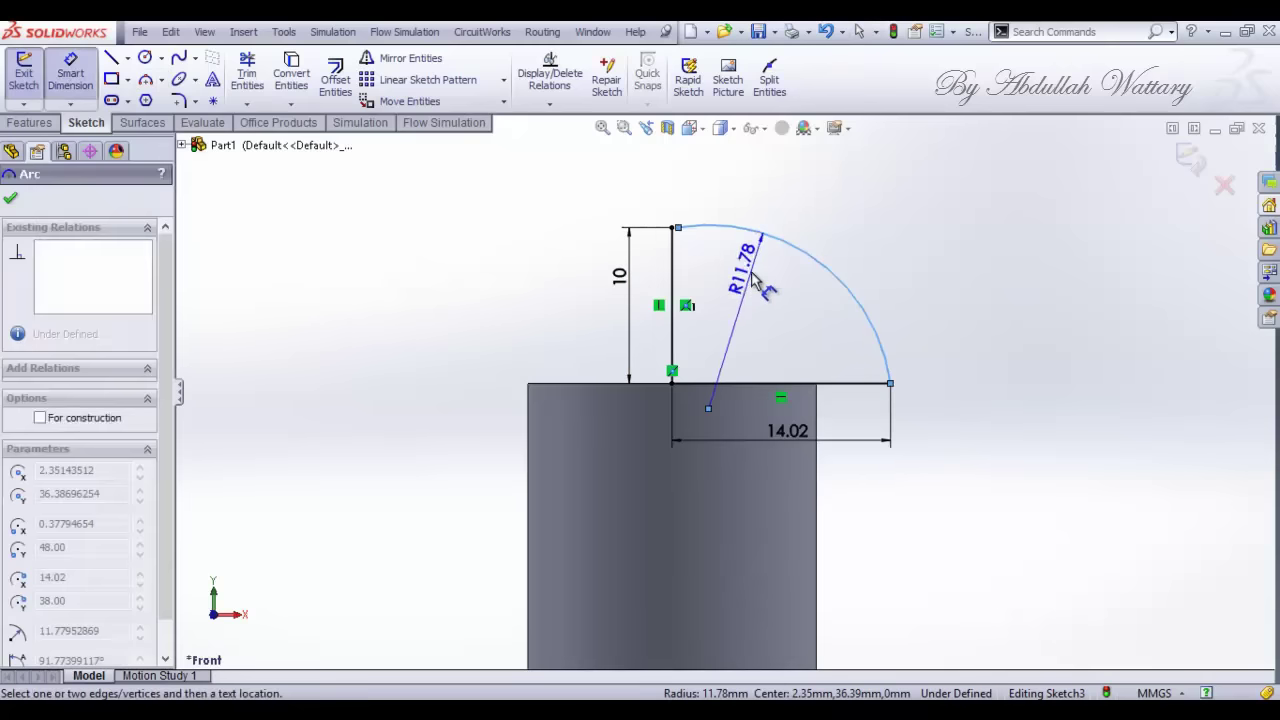
{"action": "left_click", "coordinate": [745, 285]}
{"action": "type", "text": "15"}
{"action": "key", "text": "Return"}
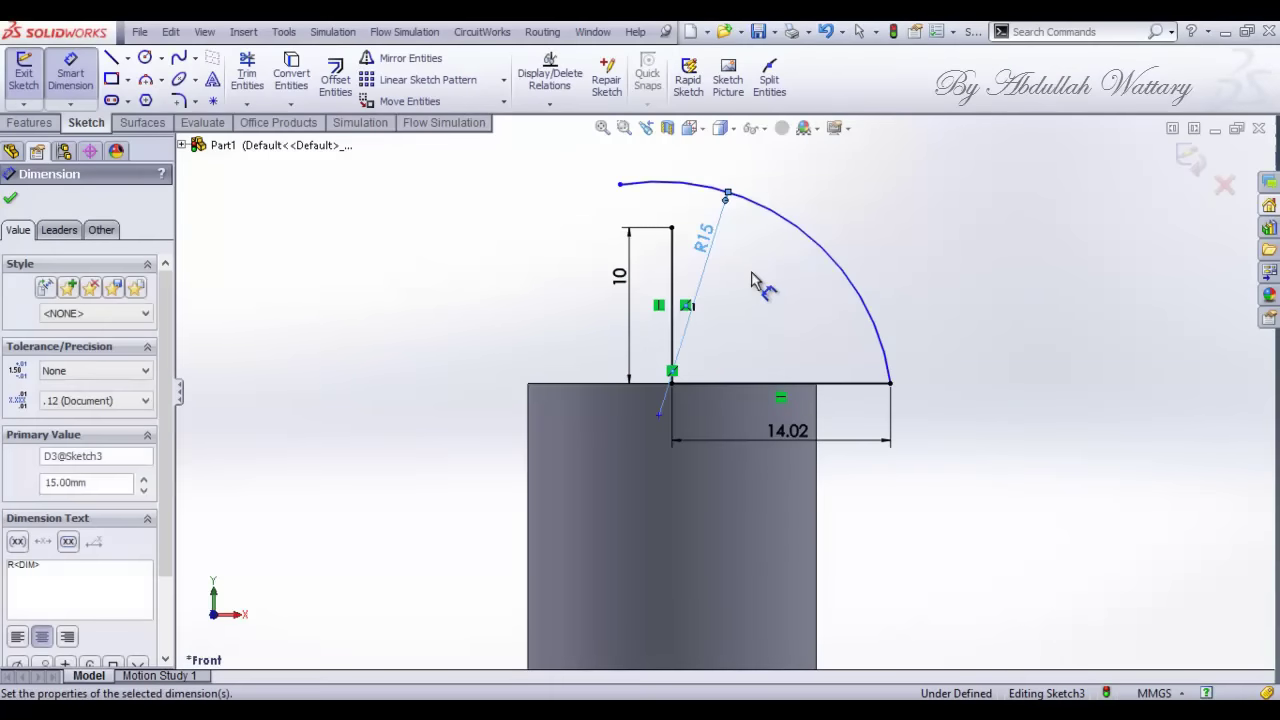
{"action": "key", "text": "ctrl+z"}
{"action": "key", "text": "ctrl+z"}
{"action": "key", "text": "ctrl+z"}
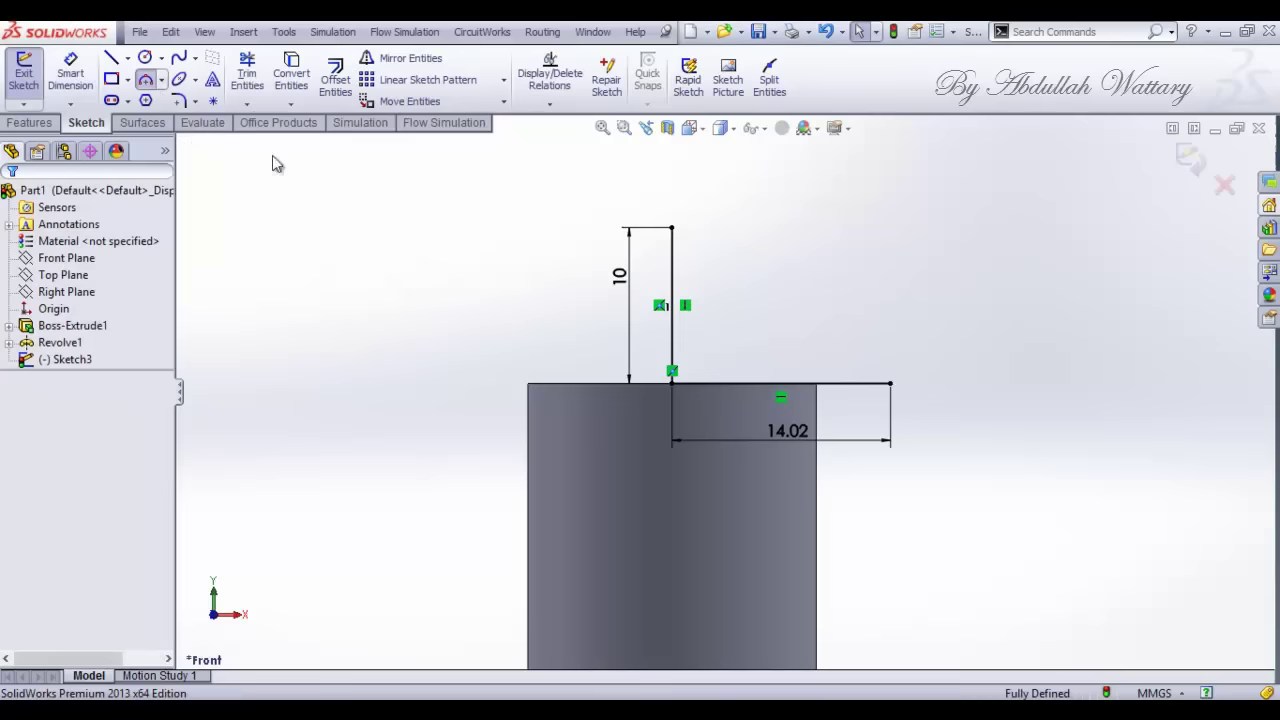
Step: Attach the arc to the top line's right end and dimension its radius 15 mm
{"action": "left_click", "coordinate": [890, 384]}
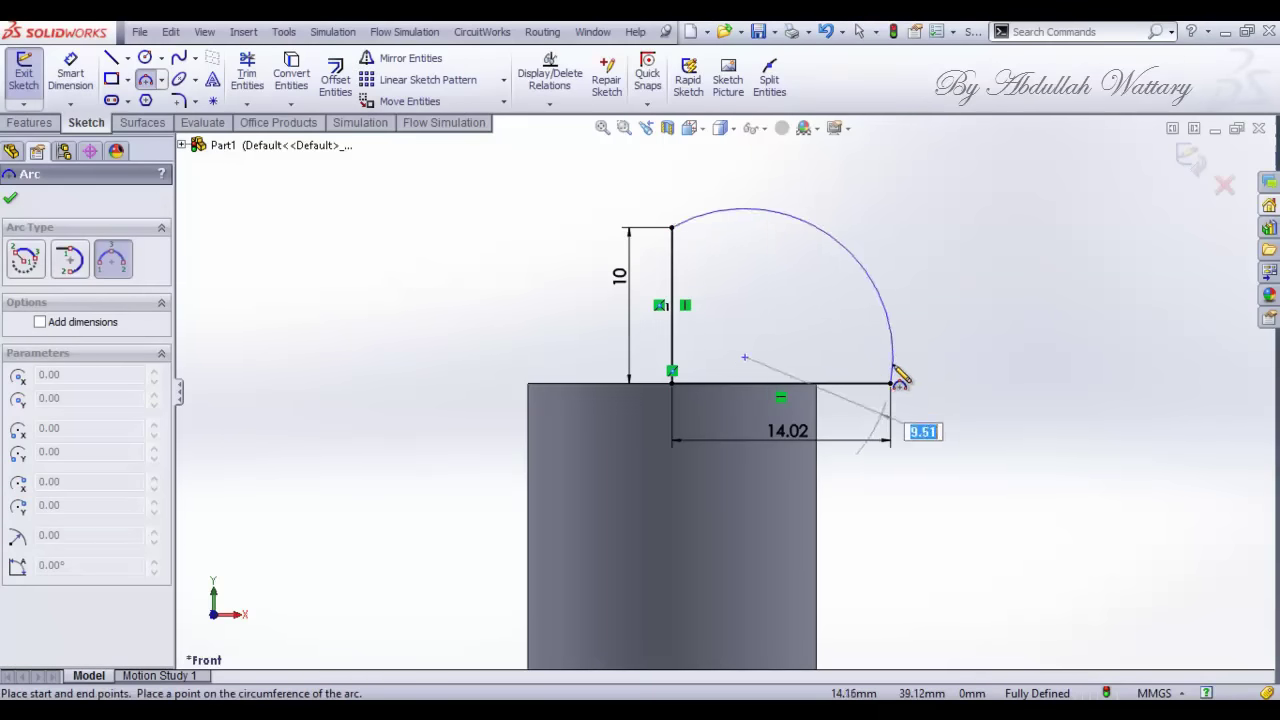
{"action": "left_click", "coordinate": [853, 324]}
{"action": "left_click", "coordinate": [62, 76]}
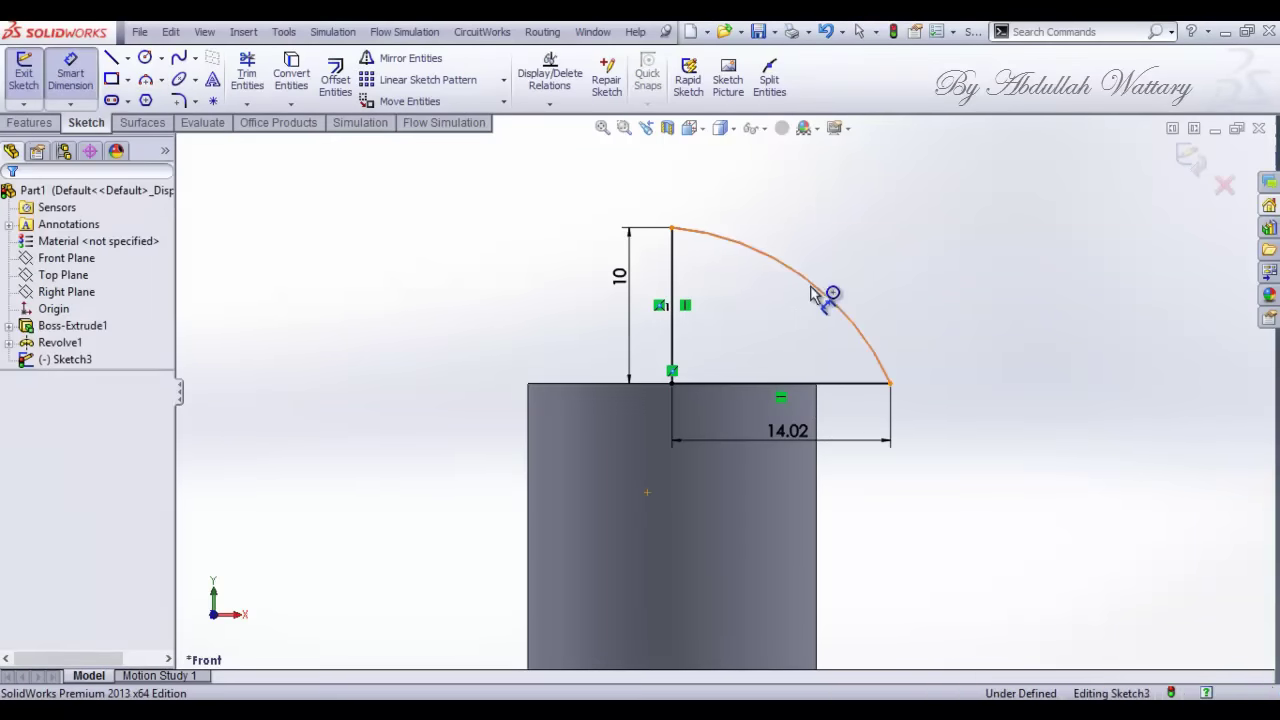
{"action": "left_click", "coordinate": [820, 295]}
{"action": "left_click", "coordinate": [805, 318]}
{"action": "type", "text": "15"}
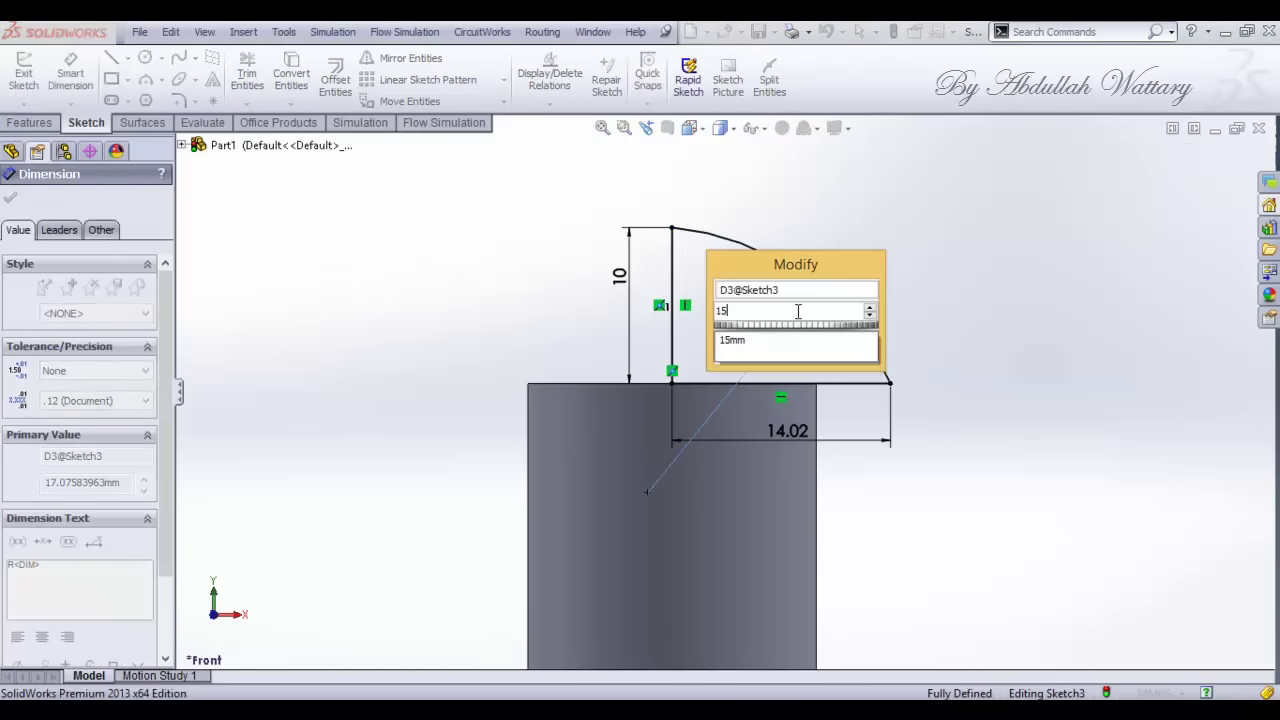
{"action": "key", "text": "Return"}
{"action": "key", "text": "Escape"}
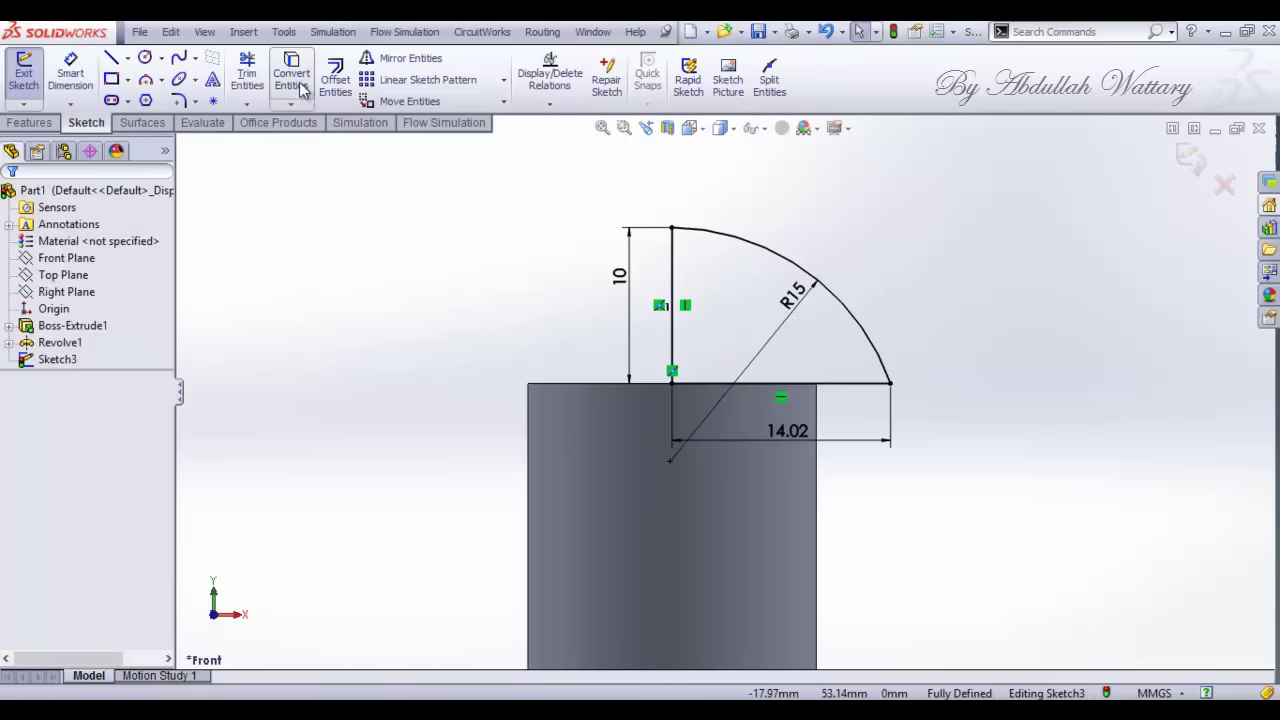
Step: Try mirroring the arc, then cancel the mirror
{"action": "left_click", "coordinate": [405, 58]}
{"action": "left_click", "coordinate": [872, 408]}
{"action": "key", "text": "Escape"}
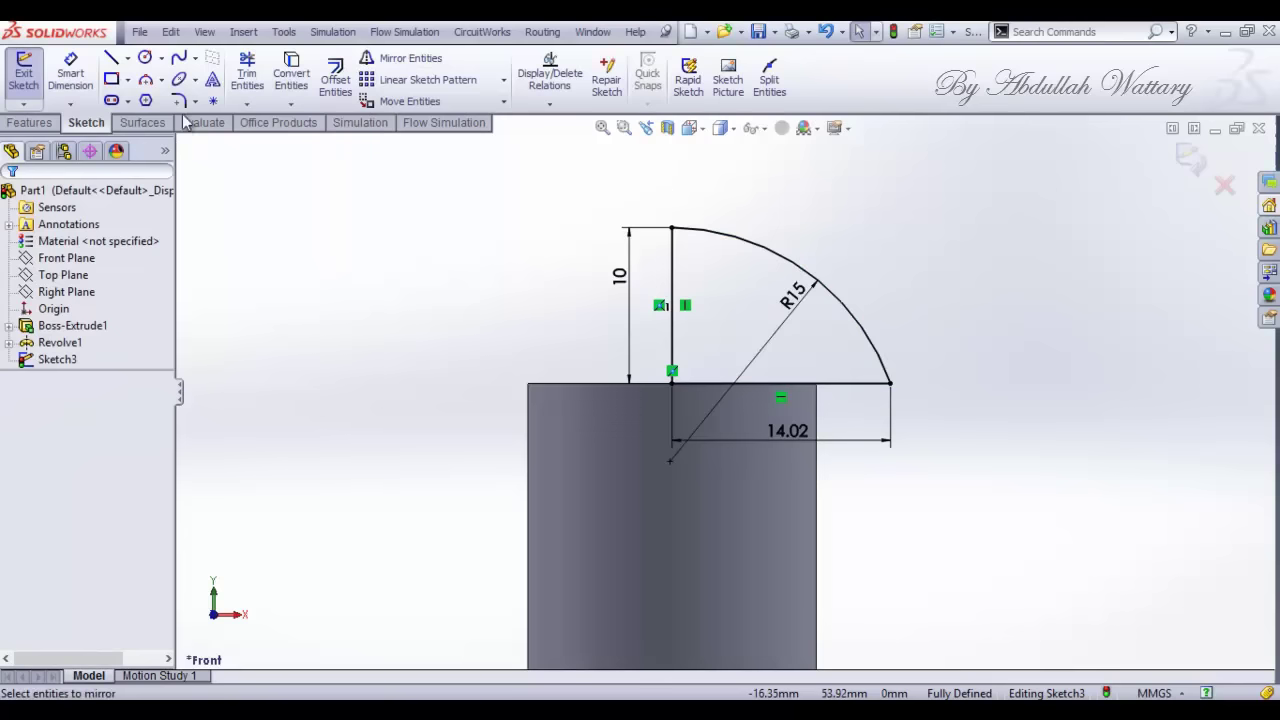
{"action": "left_click", "coordinate": [30, 122]}
Step: Revolve Sketch3 360° about the vertical line into Revolve2, then check the PDF drawing
{"action": "left_click", "coordinate": [88, 78]}
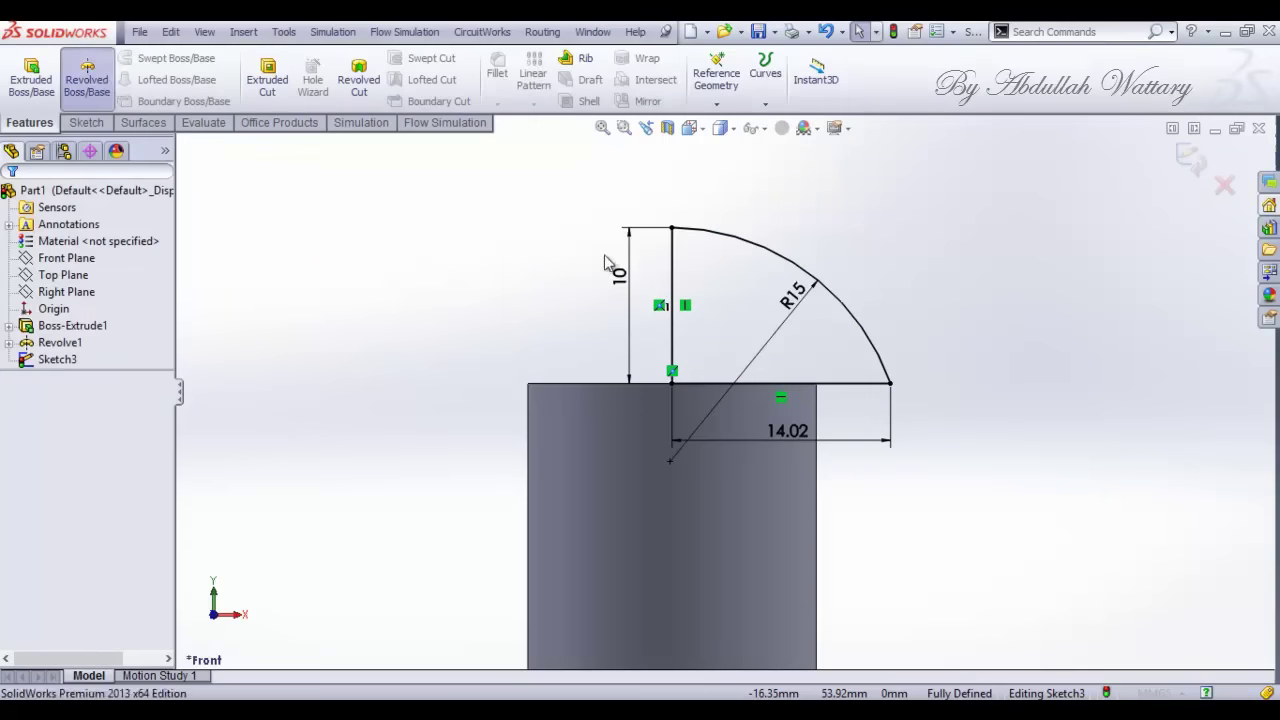
{"action": "left_click", "coordinate": [672, 278]}
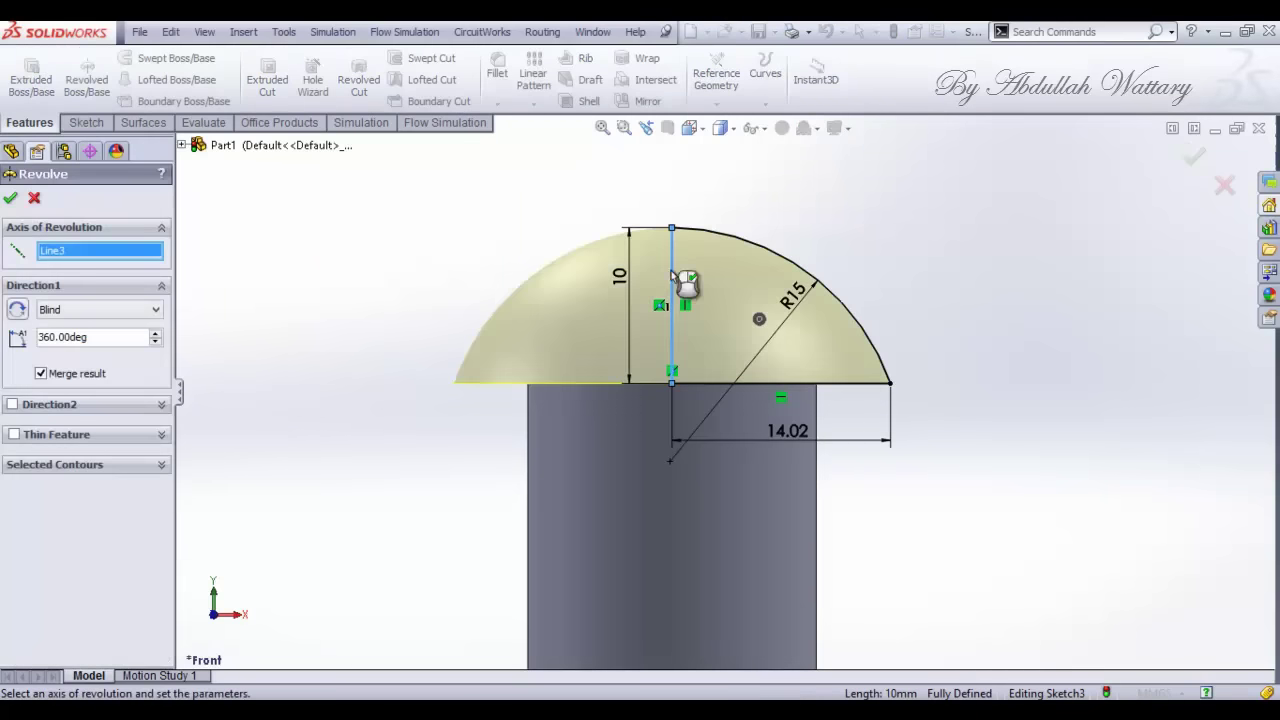
{"action": "left_click", "coordinate": [11, 199]}
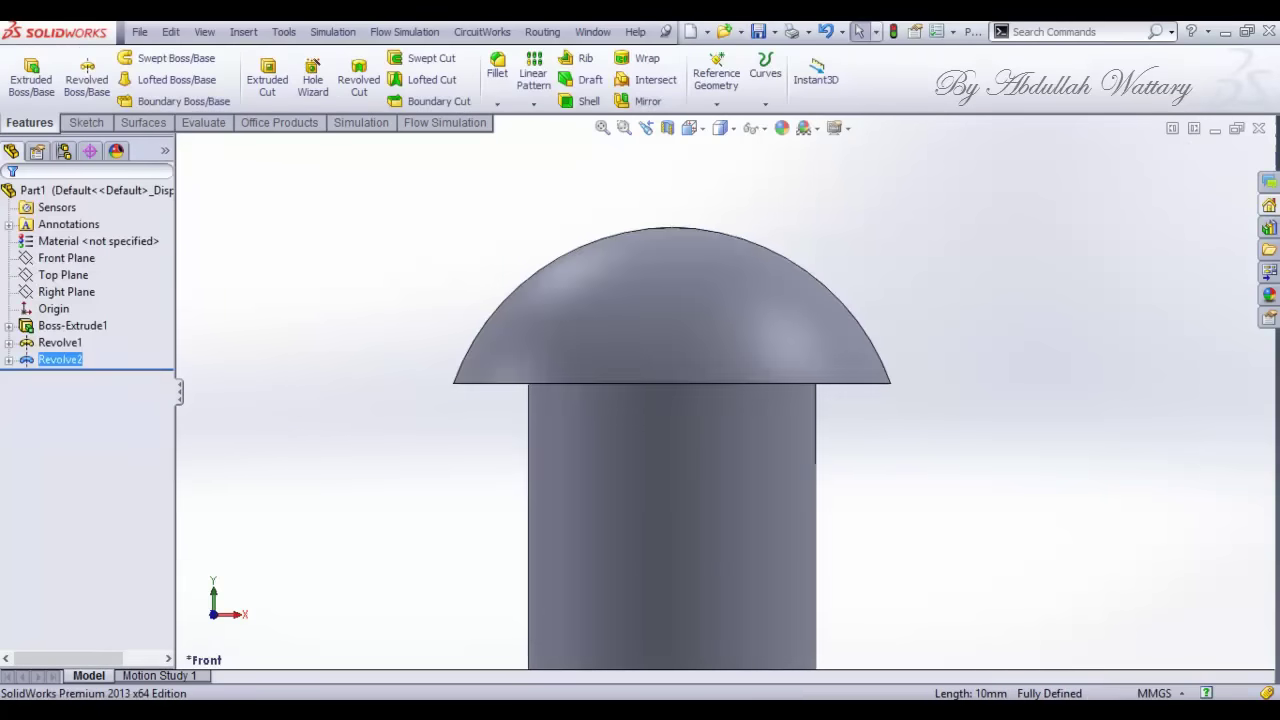
{"action": "key", "text": "alt+Tab"}
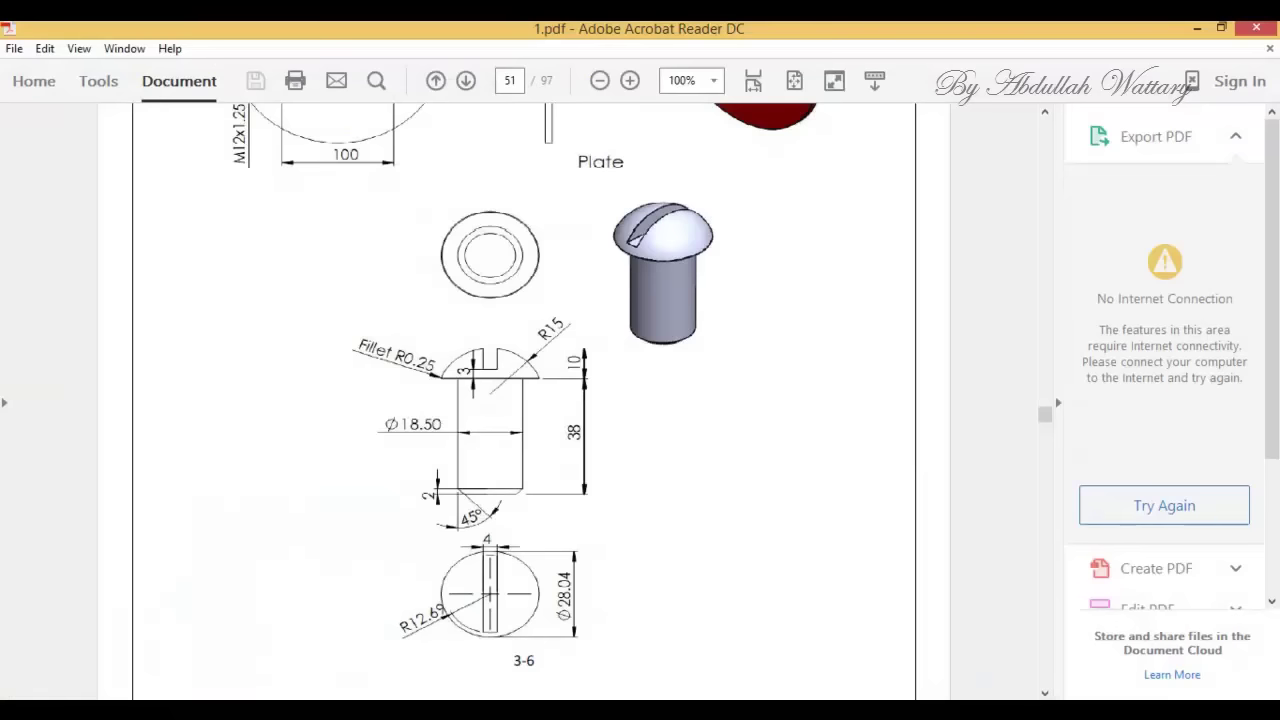
{"action": "key", "text": "alt+Tab"}
Step: Start Sketch4 on the Front Plane with a vertical centerline from the top edge's midpoint
{"action": "left_click", "coordinate": [66, 258]}
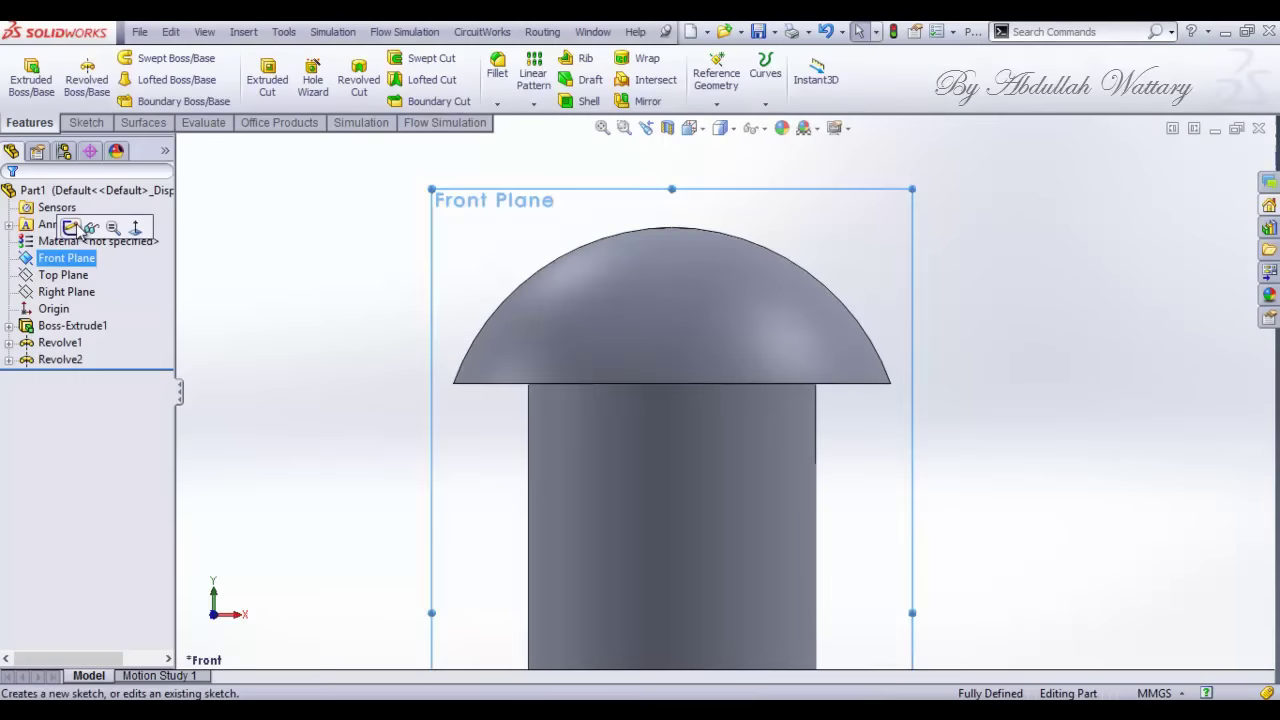
{"action": "left_click", "coordinate": [72, 229]}
{"action": "left_click", "coordinate": [85, 122]}
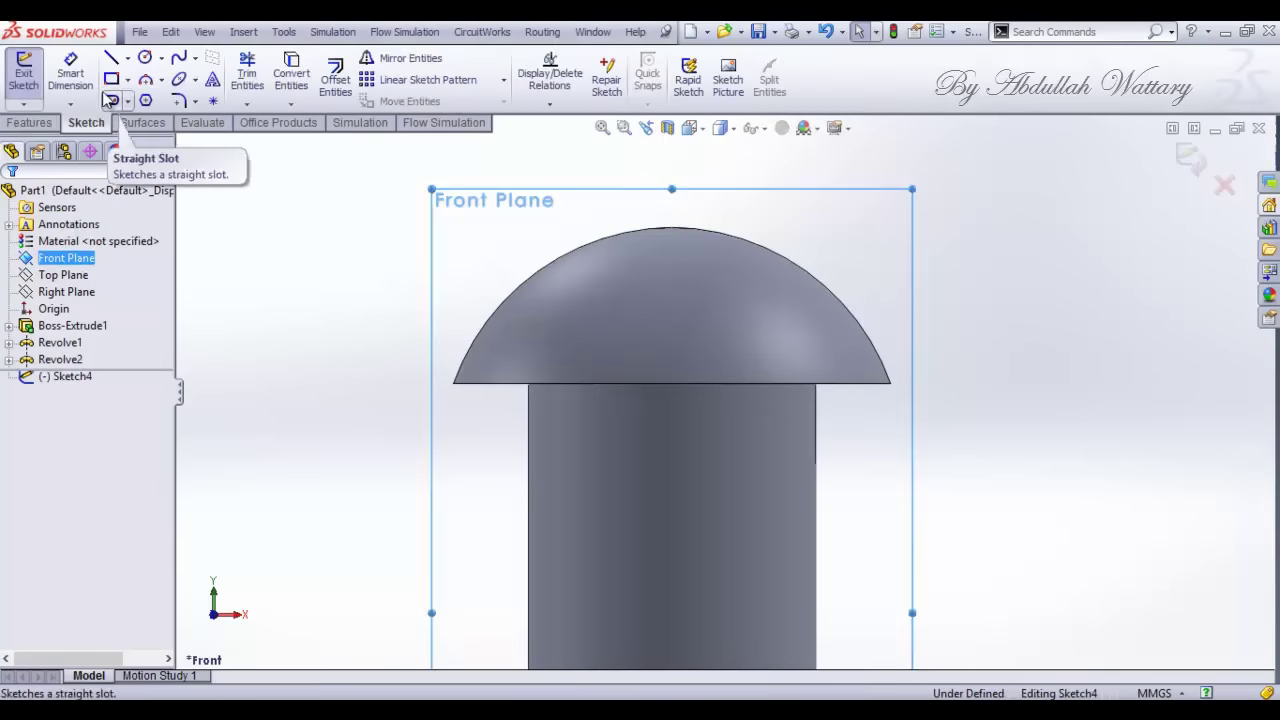
{"action": "left_click", "coordinate": [127, 58]}
{"action": "left_click", "coordinate": [158, 97]}
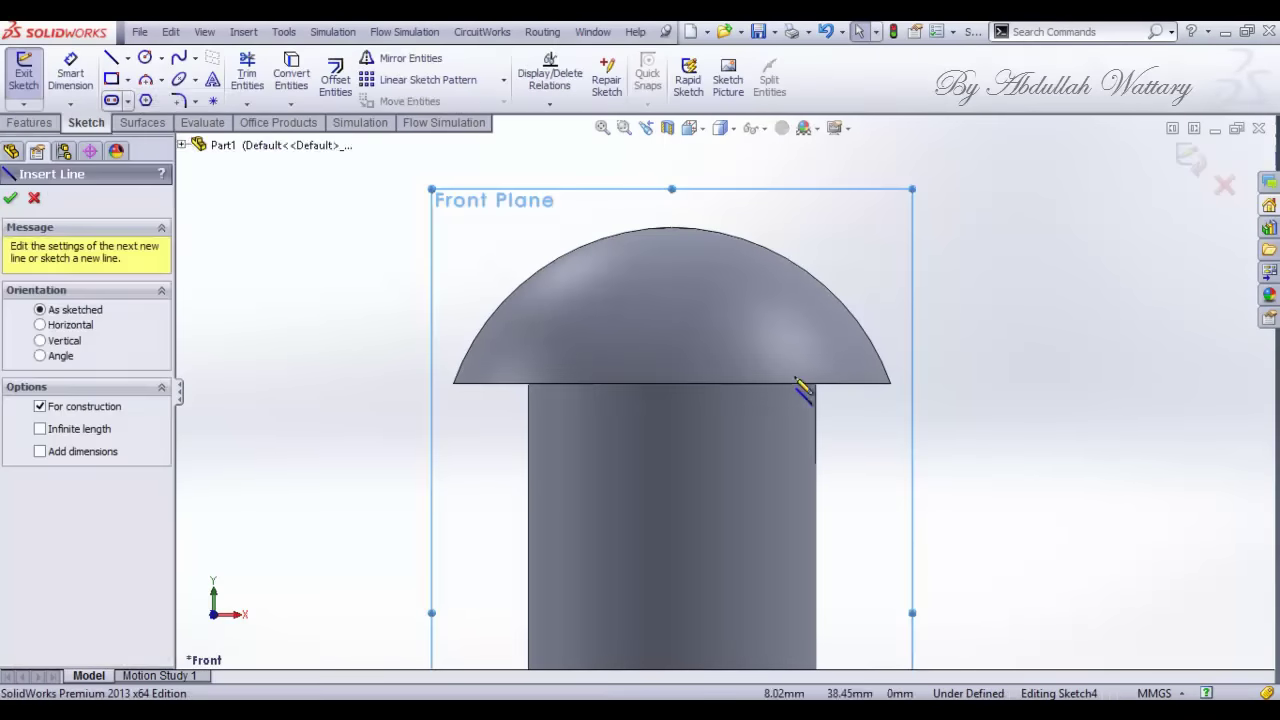
{"action": "left_click", "coordinate": [672, 384]}
{"action": "left_click", "coordinate": [672, 337]}
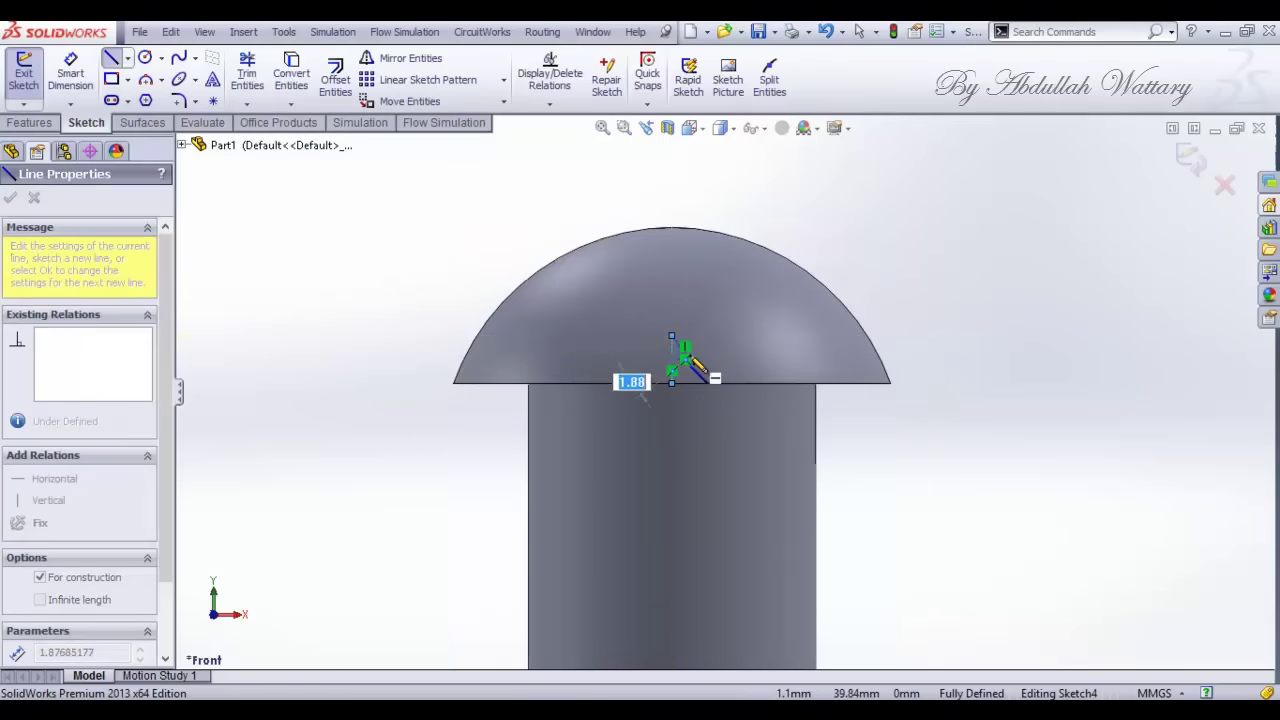
{"action": "key", "text": "Escape"}
Step: Dimension the centerline 3 mm and compare the slot sizes with the PDF drawing
{"action": "left_click", "coordinate": [83, 78]}
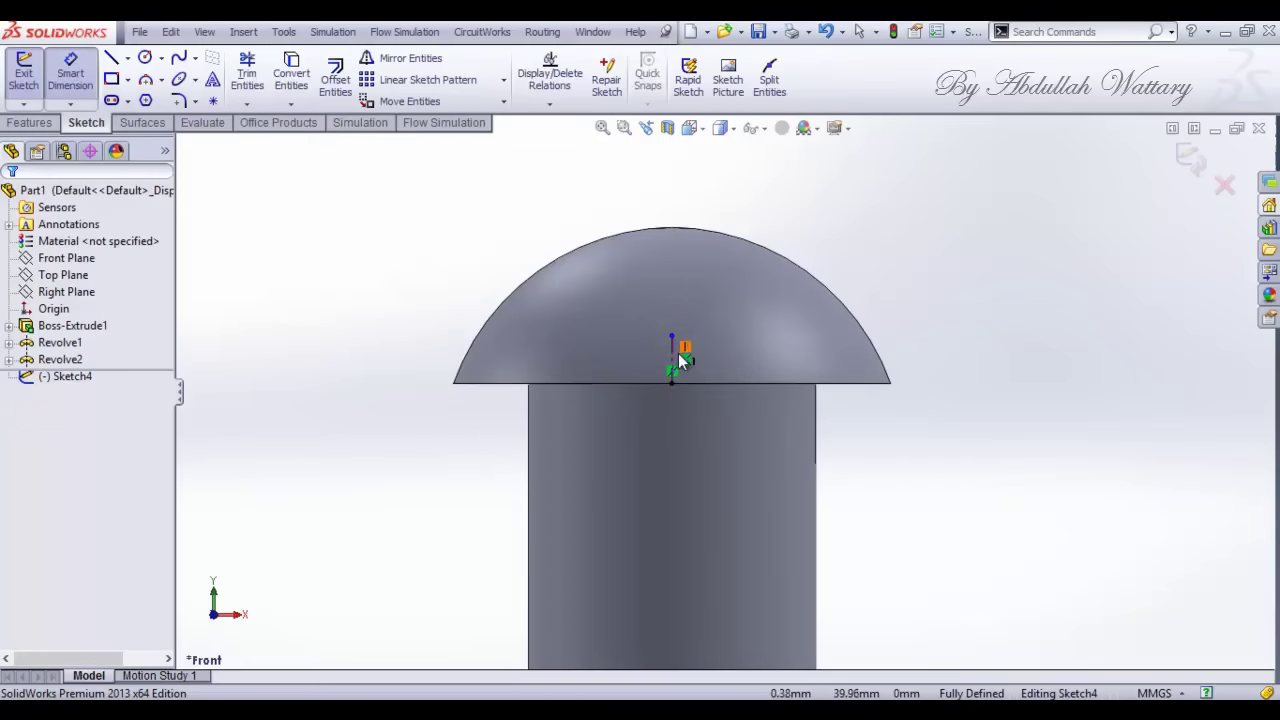
{"action": "left_click", "coordinate": [662, 358]}
{"action": "left_click", "coordinate": [628, 355]}
{"action": "type", "text": "3"}
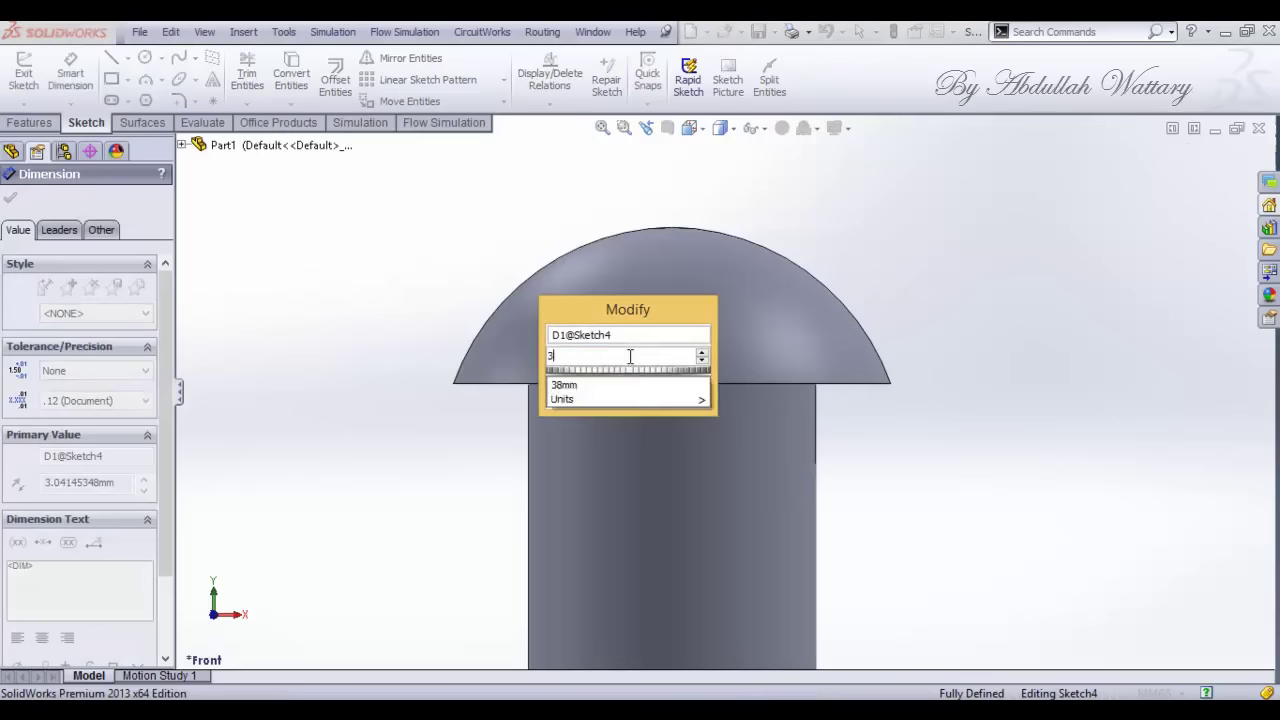
{"action": "key", "text": "Return"}
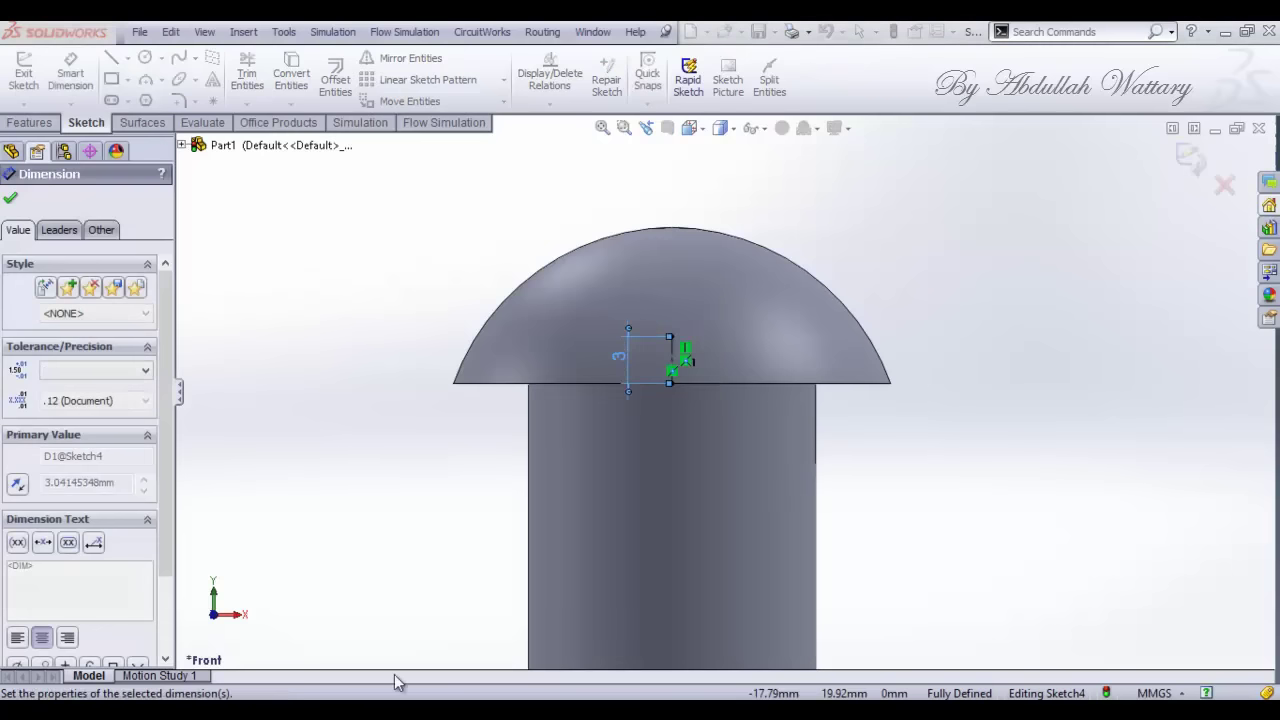
{"action": "key", "text": "alt+Tab"}
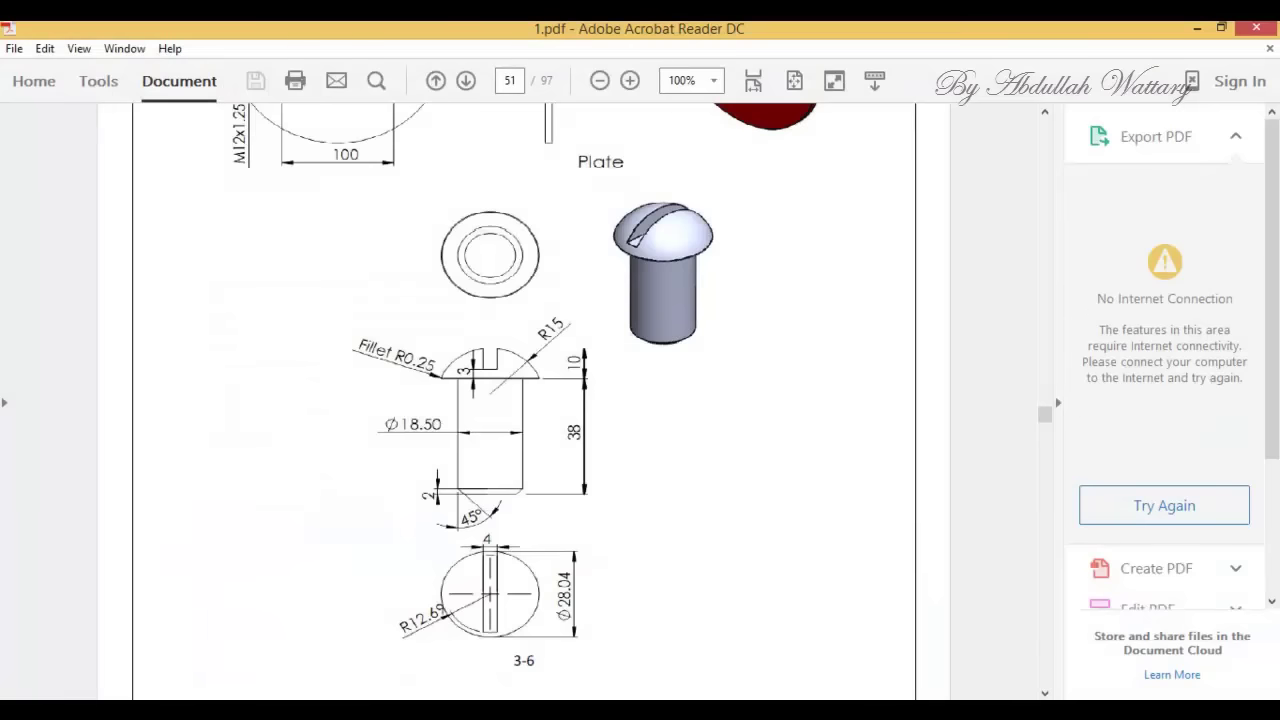
{"action": "key", "text": "alt+Tab"}
{"action": "left_click", "coordinate": [77, 78]}
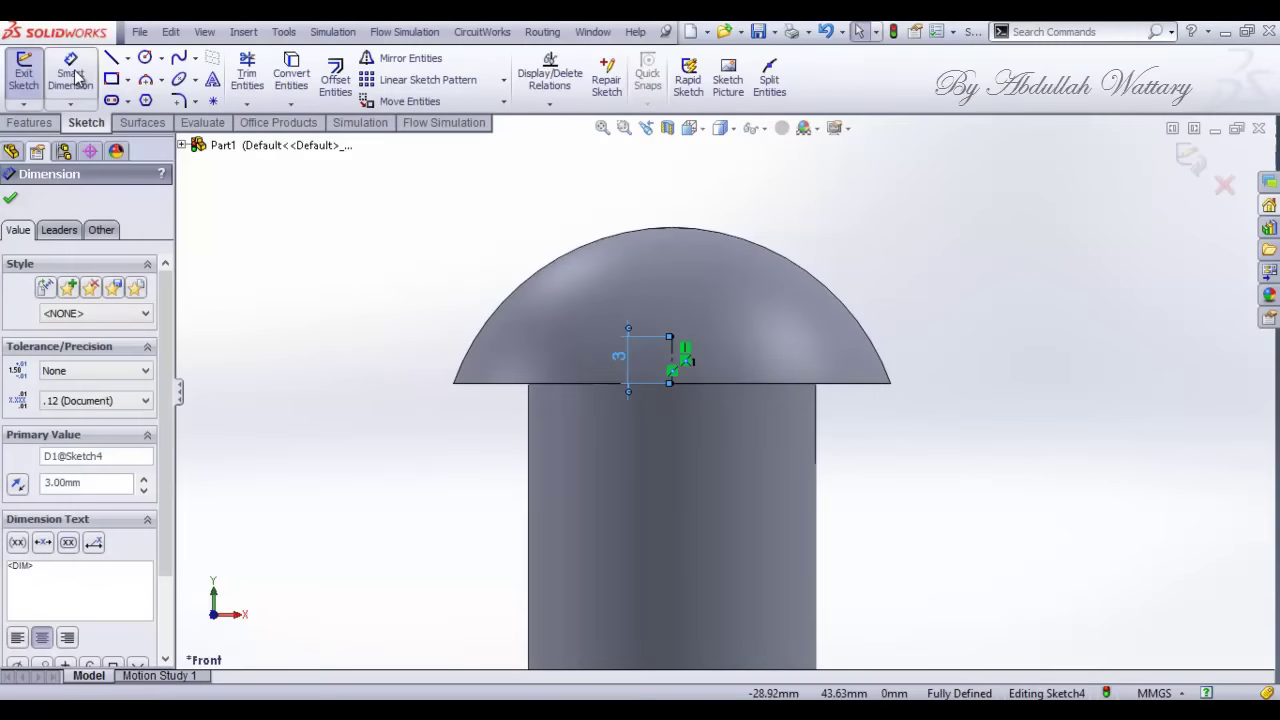
Step: Draw a corner rectangle from the centre line past the dome top, 2 mm wide
{"action": "left_click", "coordinate": [113, 82]}
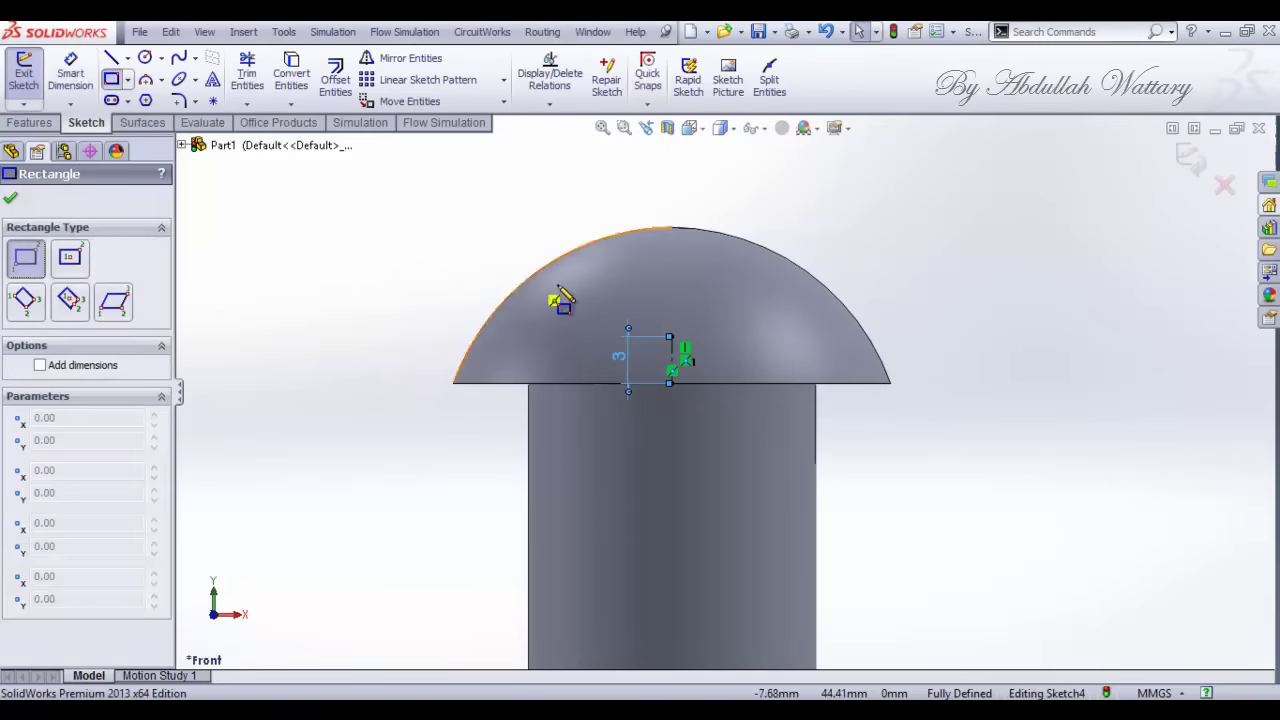
{"action": "left_click", "coordinate": [670, 336]}
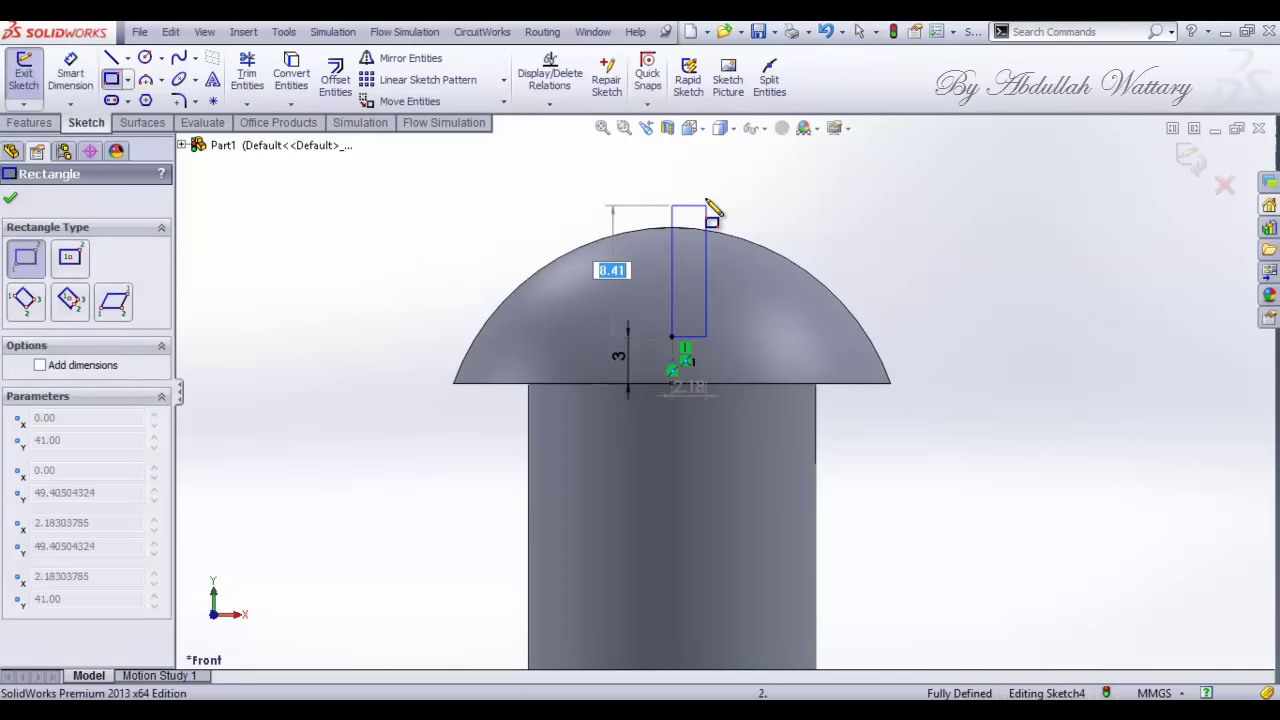
{"action": "left_click", "coordinate": [705, 194]}
{"action": "key", "text": "Escape"}
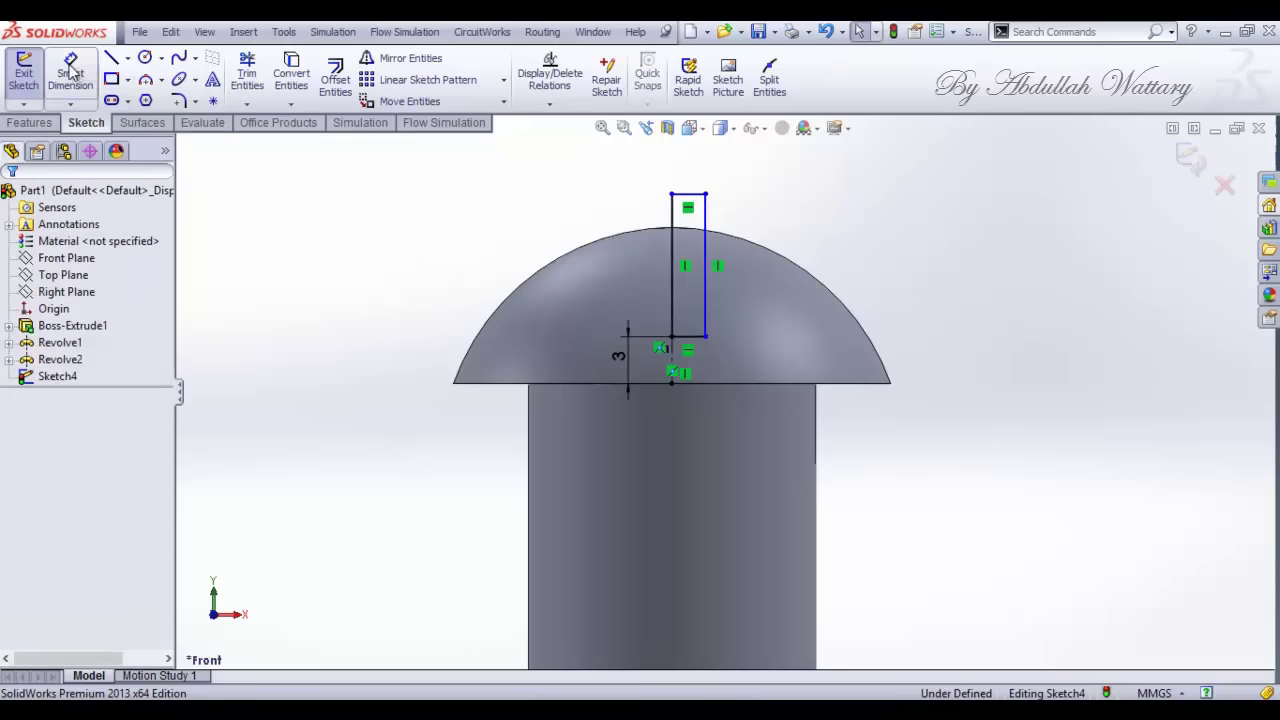
{"action": "left_click", "coordinate": [690, 192]}
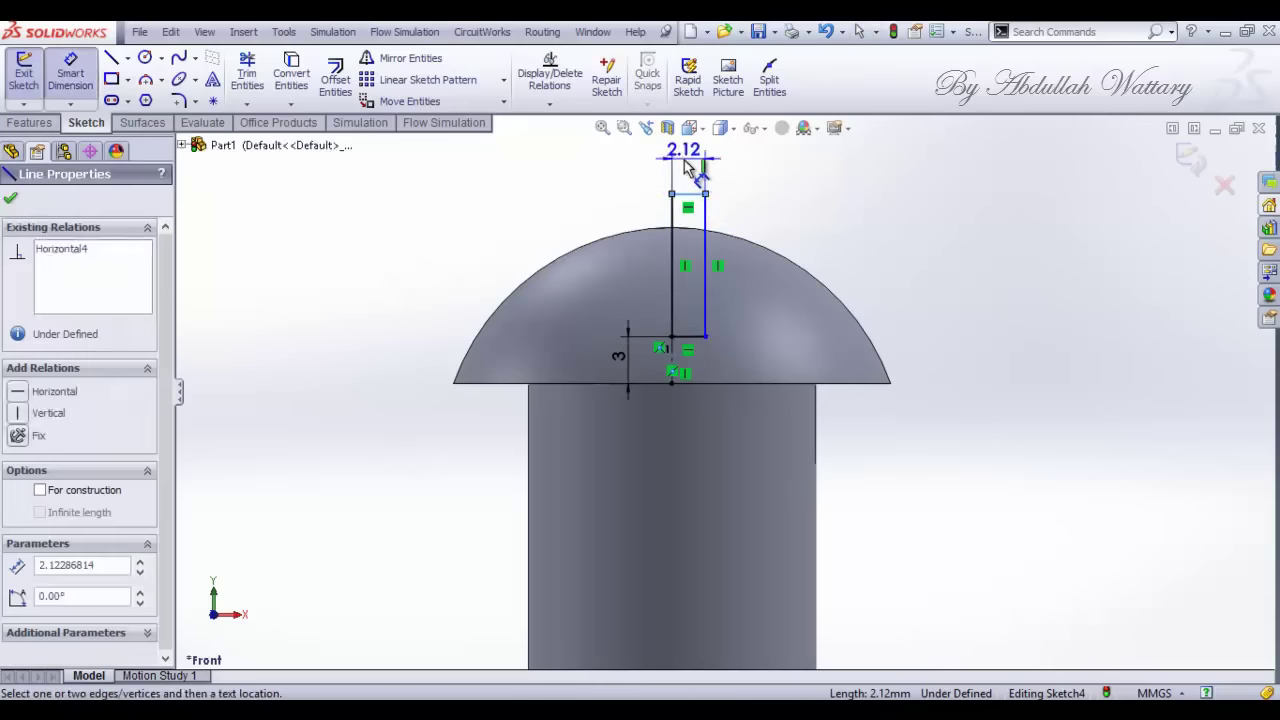
{"action": "left_click", "coordinate": [684, 160]}
{"action": "type", "text": "2"}
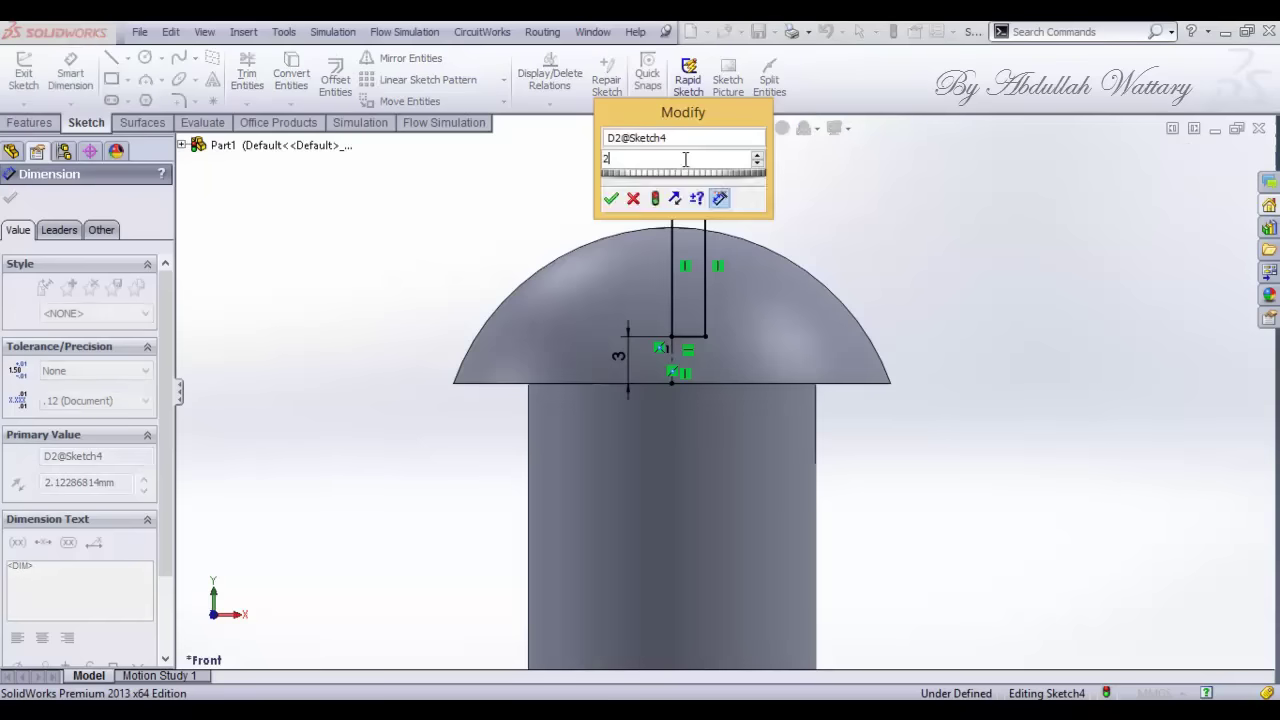
{"action": "key", "text": "Return"}
Step: Mirror the rectangle's lines about the vertical centre line to complete the slot outline
{"action": "left_click", "coordinate": [377, 64]}
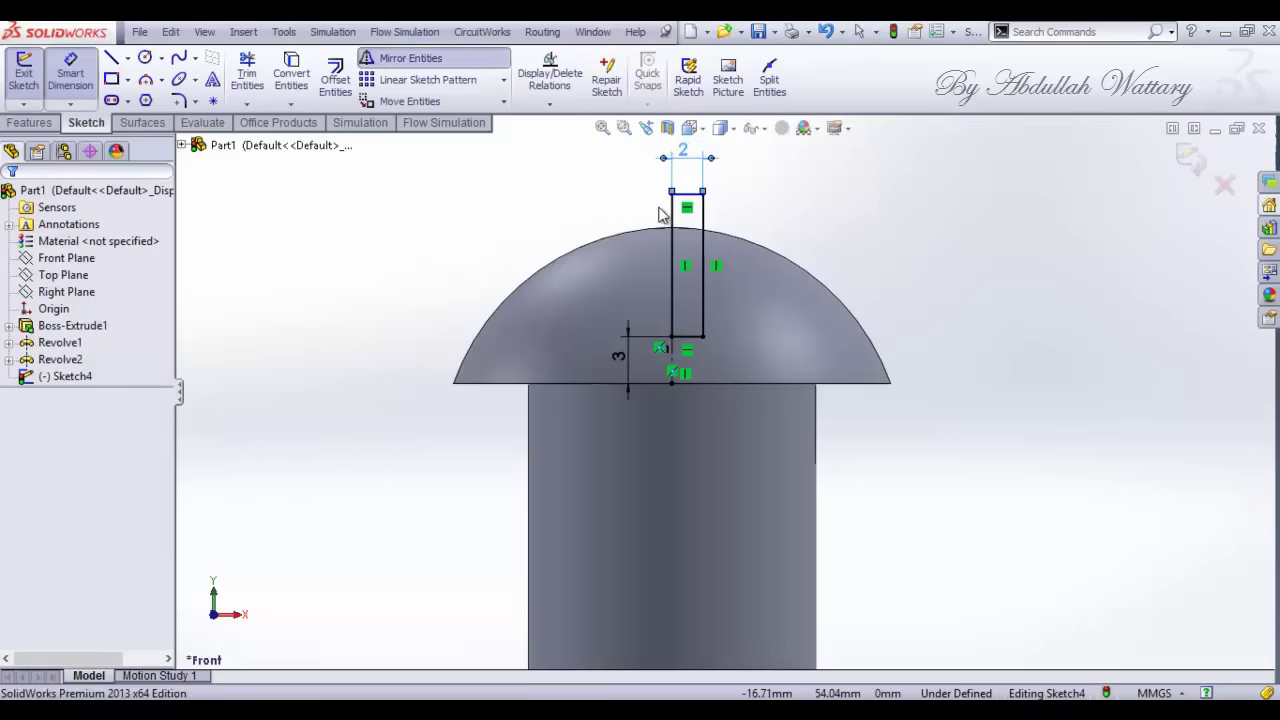
{"action": "left_click", "coordinate": [708, 236]}
{"action": "left_click", "coordinate": [700, 193]}
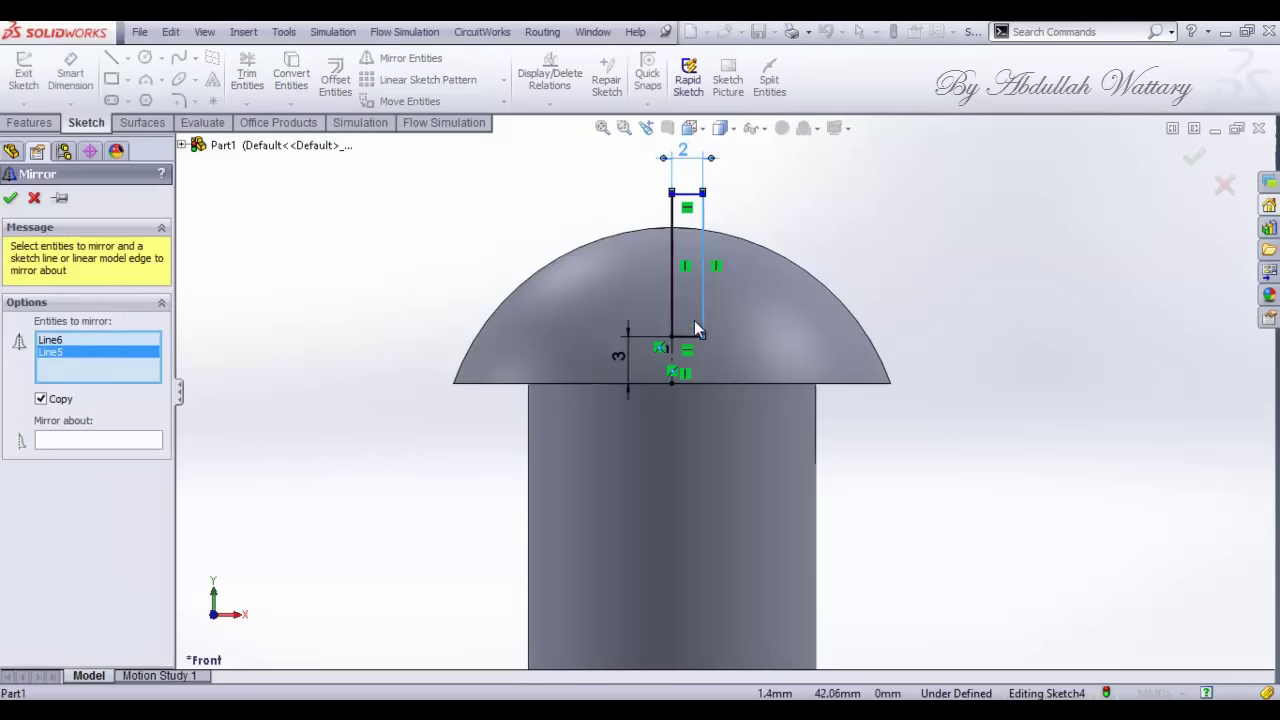
{"action": "left_click", "coordinate": [695, 338]}
{"action": "left_click", "coordinate": [130, 446]}
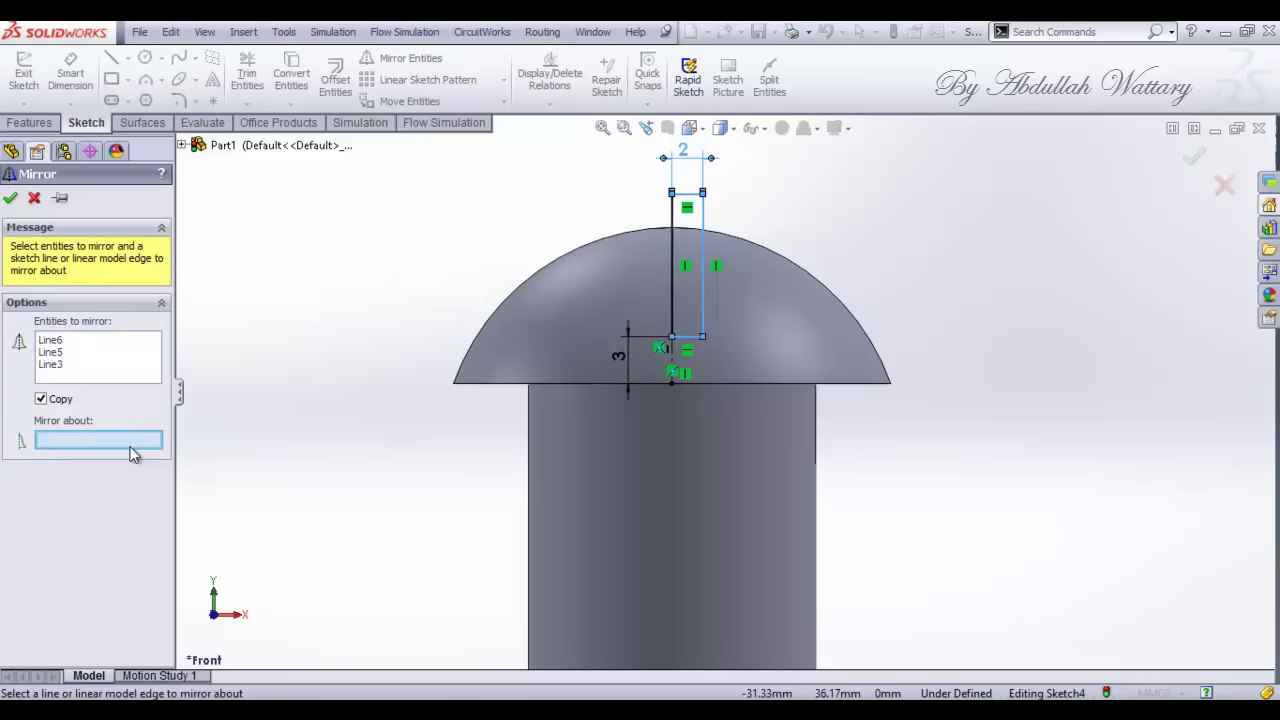
{"action": "left_click", "coordinate": [671, 292]}
{"action": "left_click", "coordinate": [11, 198]}
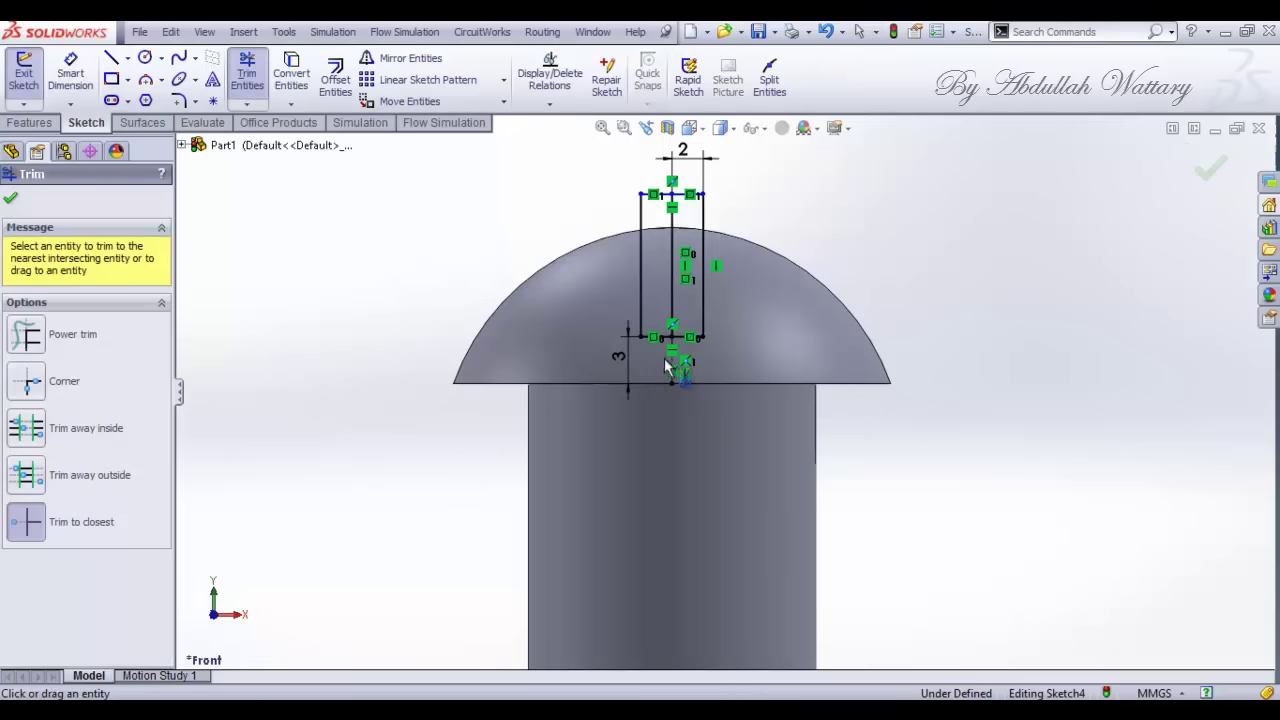
{"action": "left_click", "coordinate": [705, 132]}
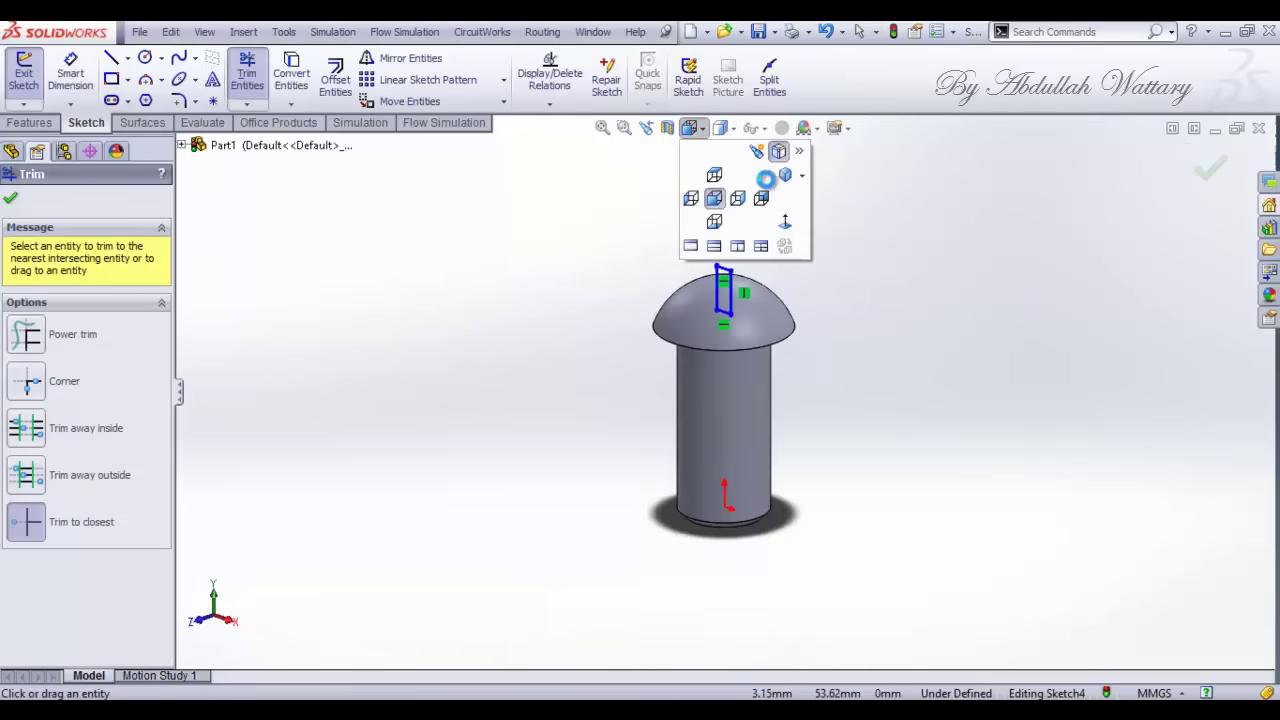
Step: Cut the slot through the head with a Mid Plane extruded cut in isometric view
{"action": "left_click", "coordinate": [783, 181]}
{"action": "left_click", "coordinate": [48, 122]}
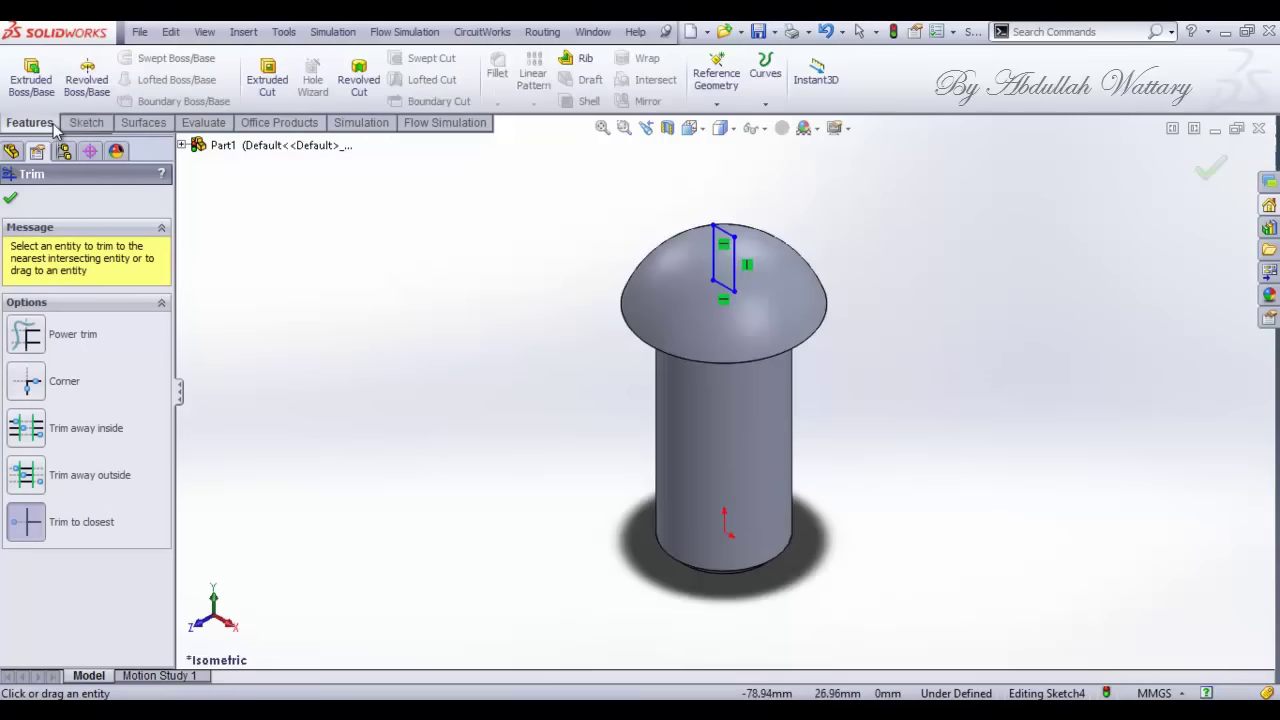
{"action": "left_click", "coordinate": [268, 84]}
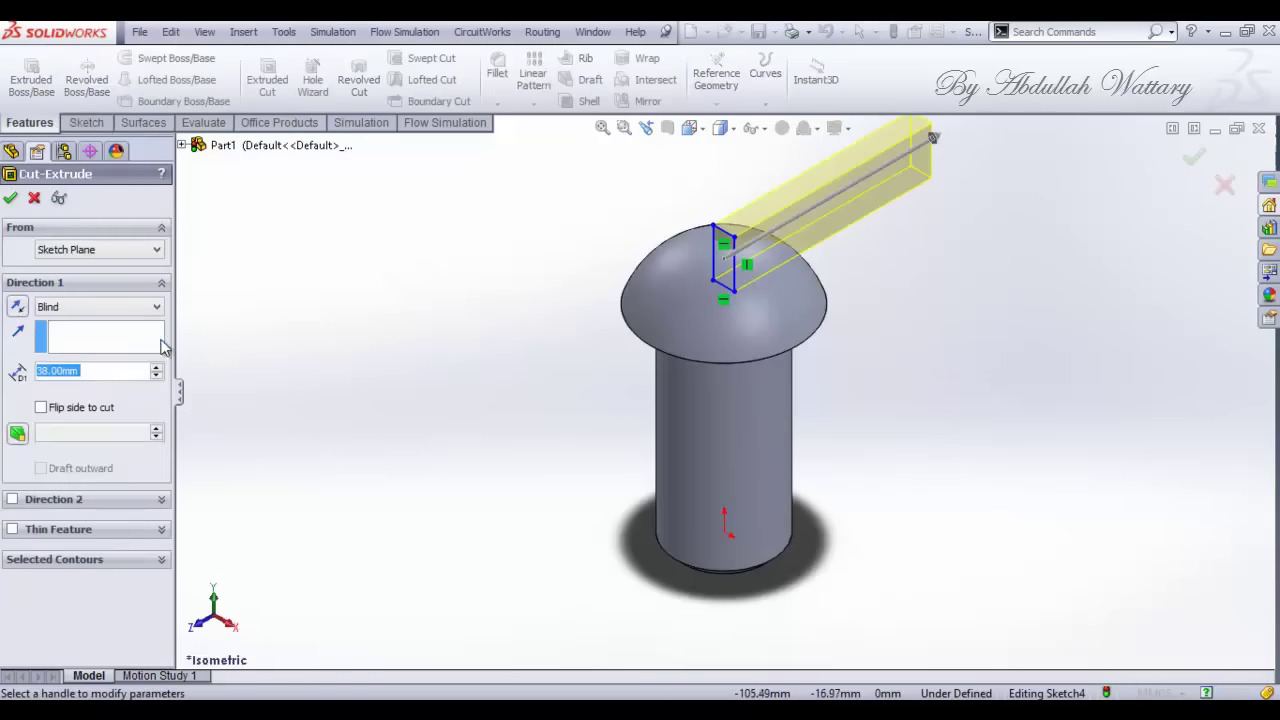
{"action": "left_click", "coordinate": [150, 316]}
{"action": "left_click", "coordinate": [131, 404]}
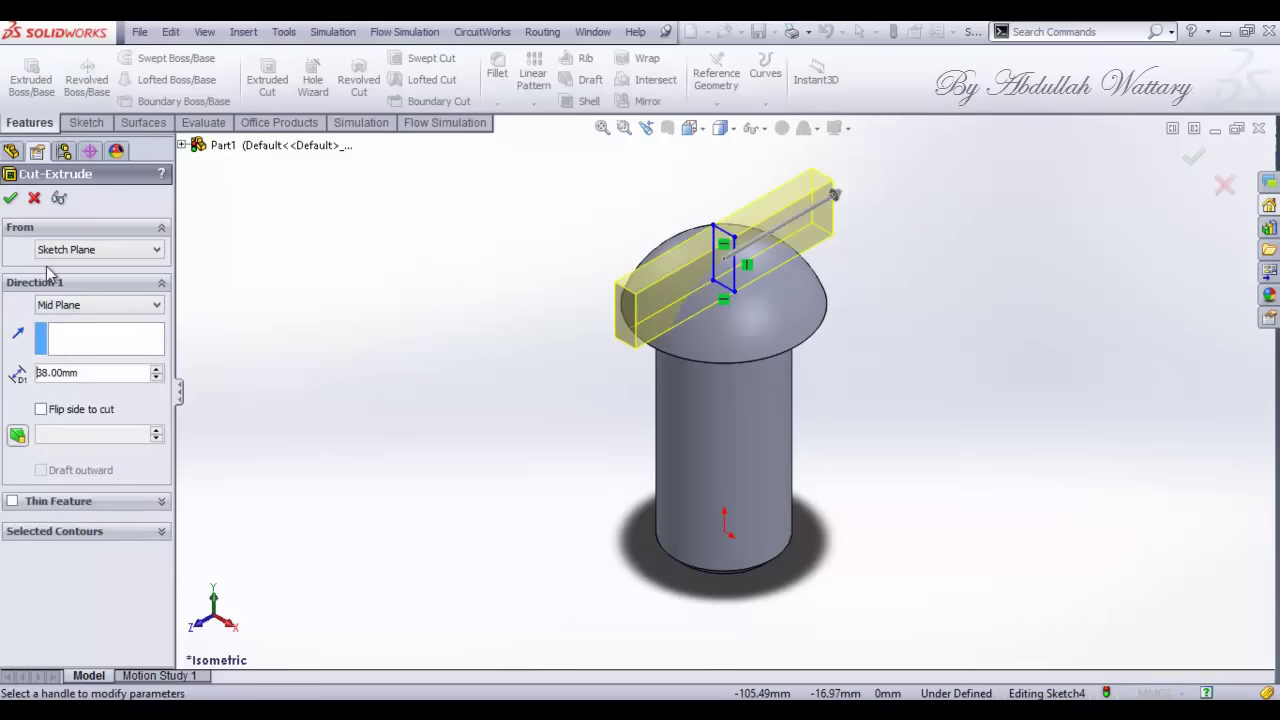
{"action": "left_click", "coordinate": [11, 200]}
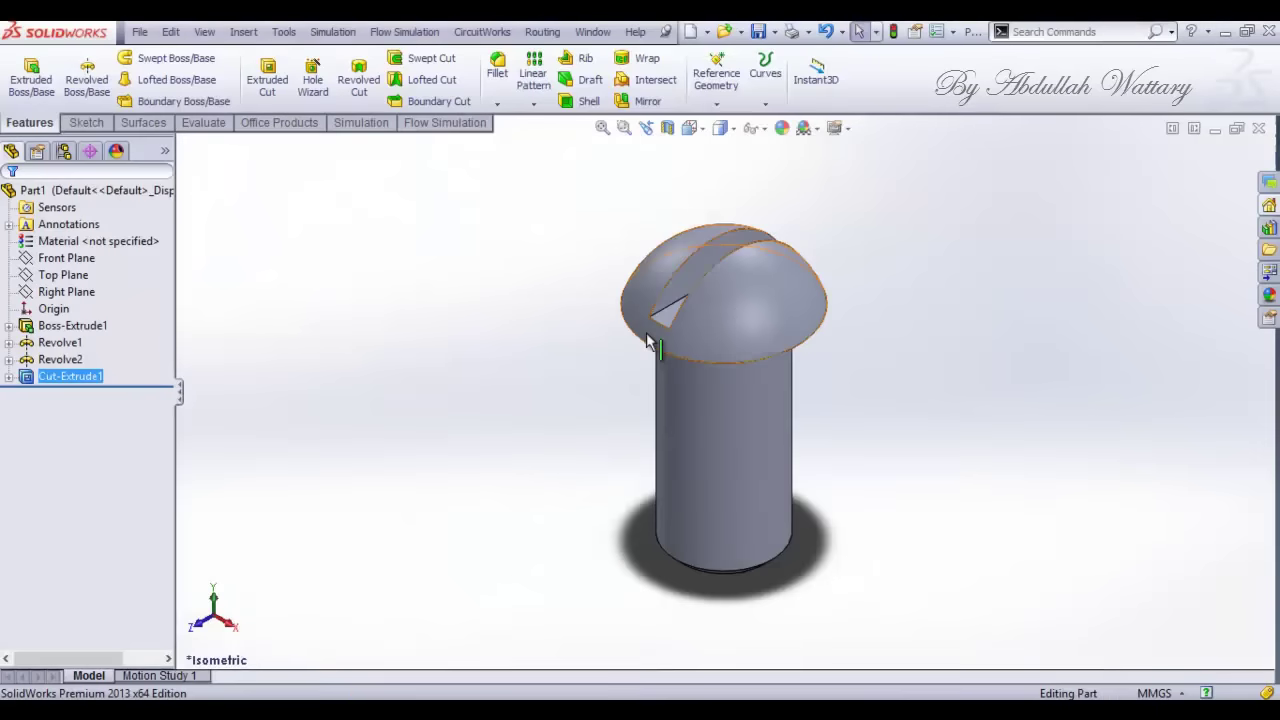
Step: Rotate the view freely to inspect the slotted screw head
{"action": "right_click", "coordinate": [935, 249]}
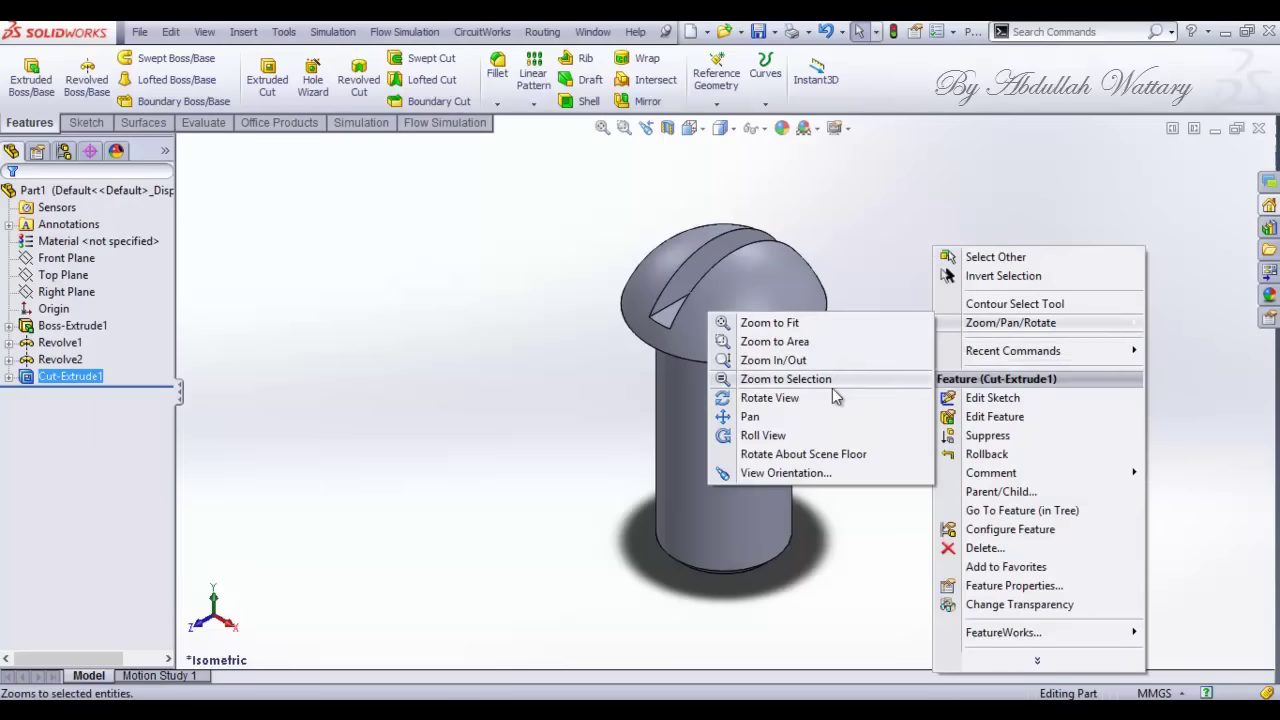
{"action": "left_click", "coordinate": [790, 403]}
{"action": "mouse_move", "coordinate": [817, 411]}
{"action": "left_mouse_down"}
{"action": "mouse_move", "coordinate": [914, 191]}
{"action": "mouse_move", "coordinate": [914, 311]}
{"action": "mouse_move", "coordinate": [854, 463]}
{"action": "mouse_move", "coordinate": [913, 358]}
{"action": "mouse_move", "coordinate": [1006, 277]}
{"action": "mouse_move", "coordinate": [1023, 366]}
{"action": "mouse_move", "coordinate": [880, 449]}
{"action": "left_mouse_up"}
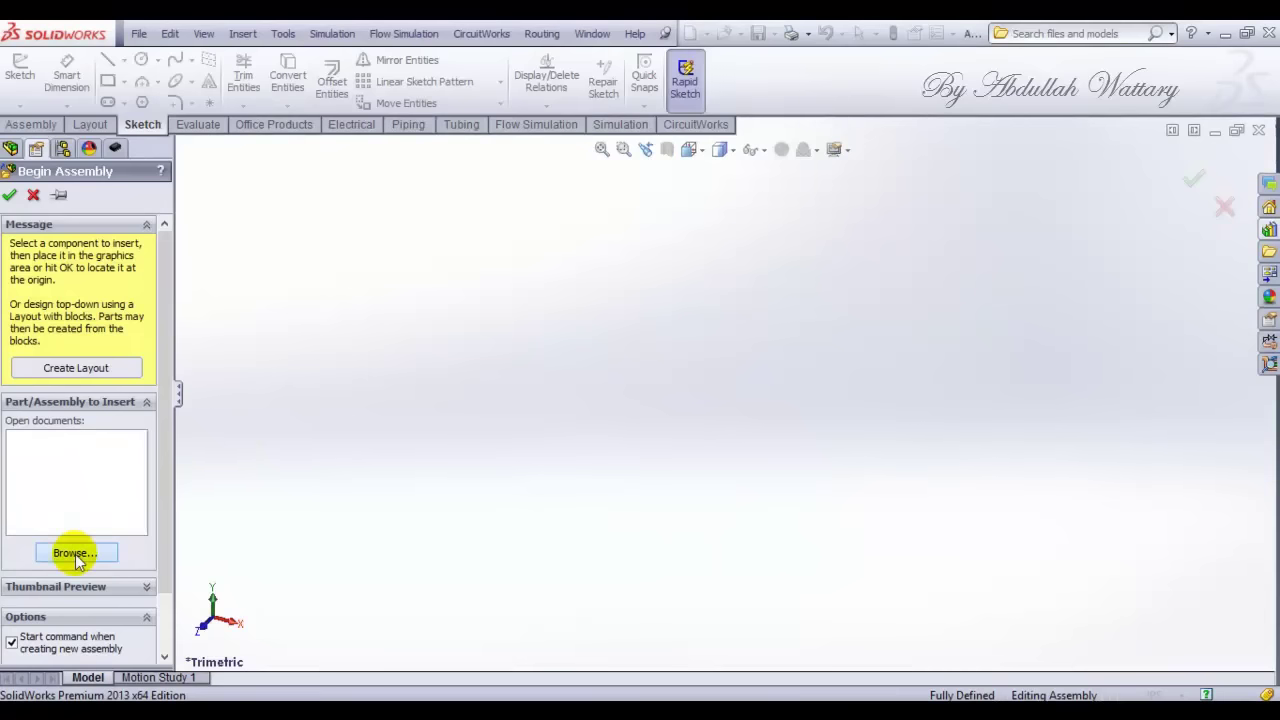
Step: Browse and multi-select Part1 through Part6 to insert into the assembly
{"action": "left_click", "coordinate": [75, 553]}
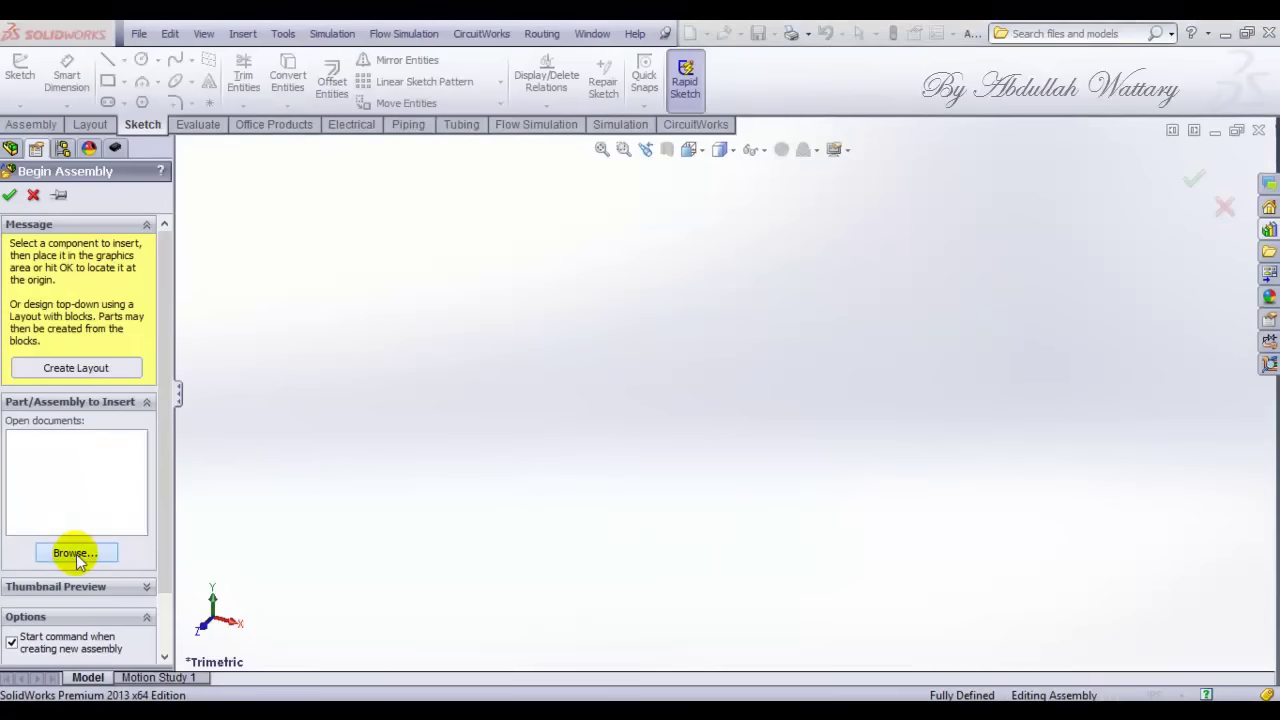
{"action": "left_click_drag", "start_coordinate": [938, 254], "coordinate": [937, 434]}
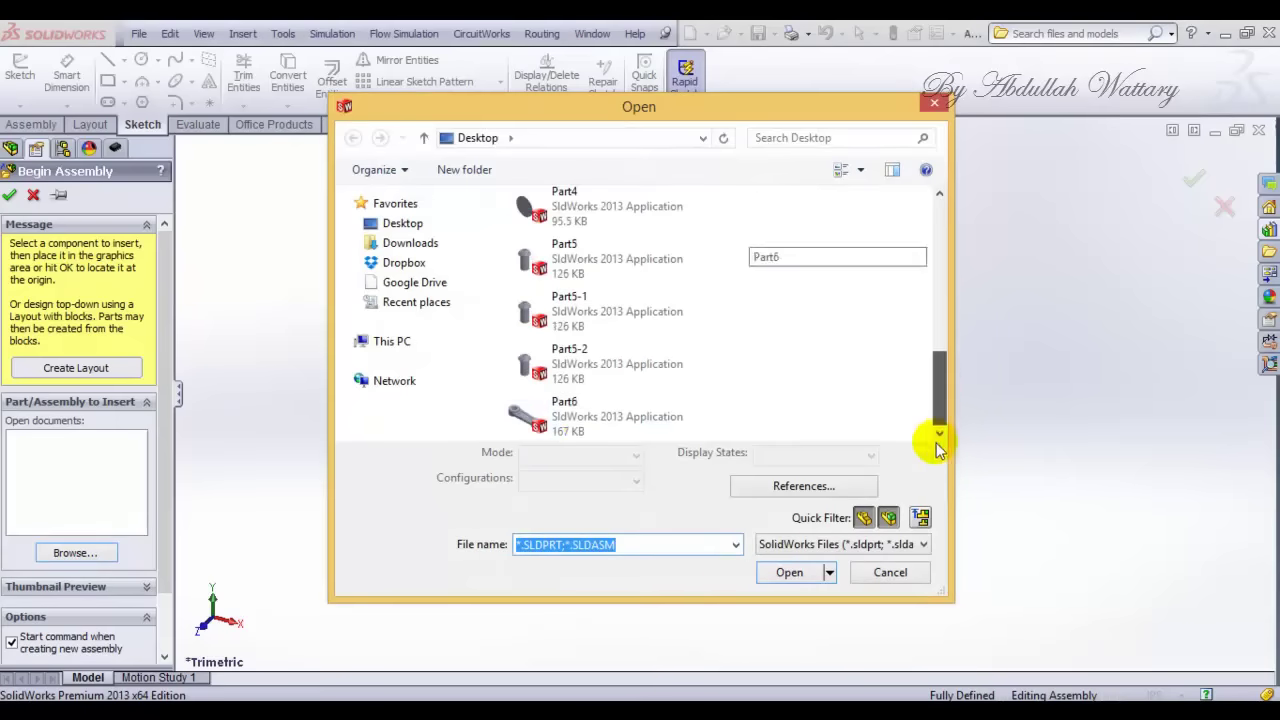
{"action": "left_click_drag", "start_coordinate": [571, 409], "coordinate": [600, 215]}
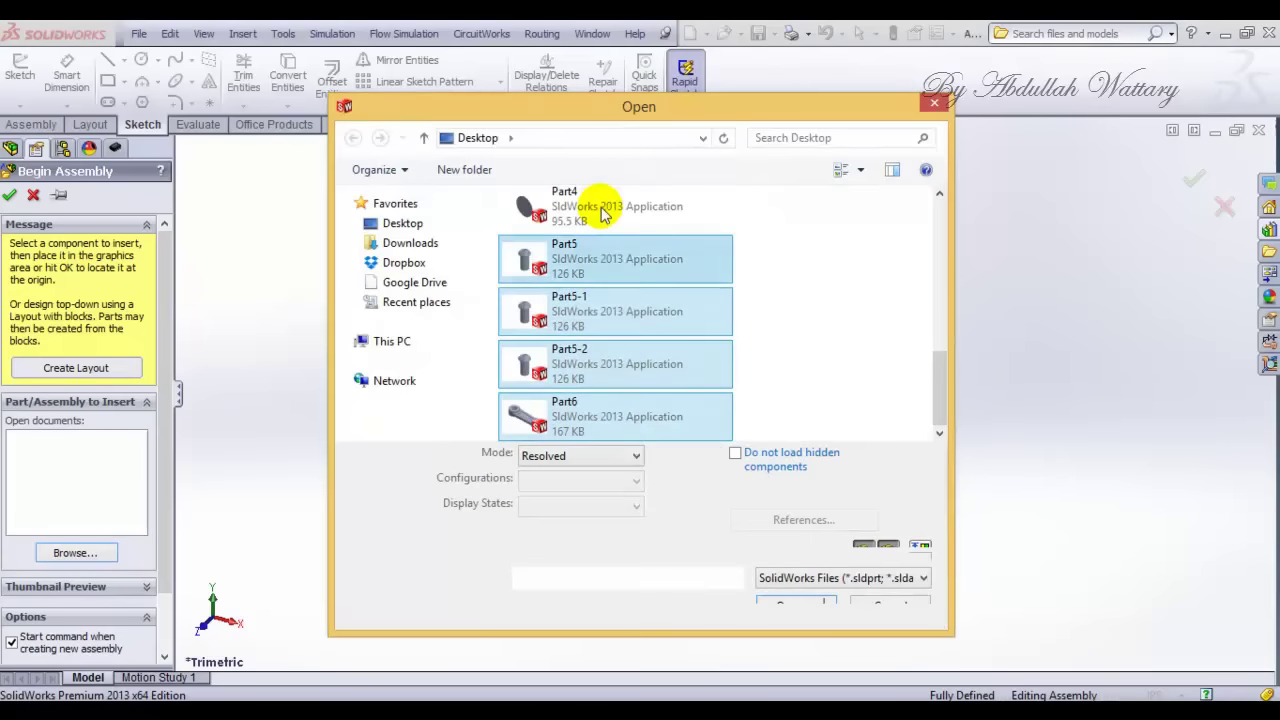
{"action": "scroll", "coordinate": [946, 411], "scroll_direction": "up", "scroll_amount": 3}
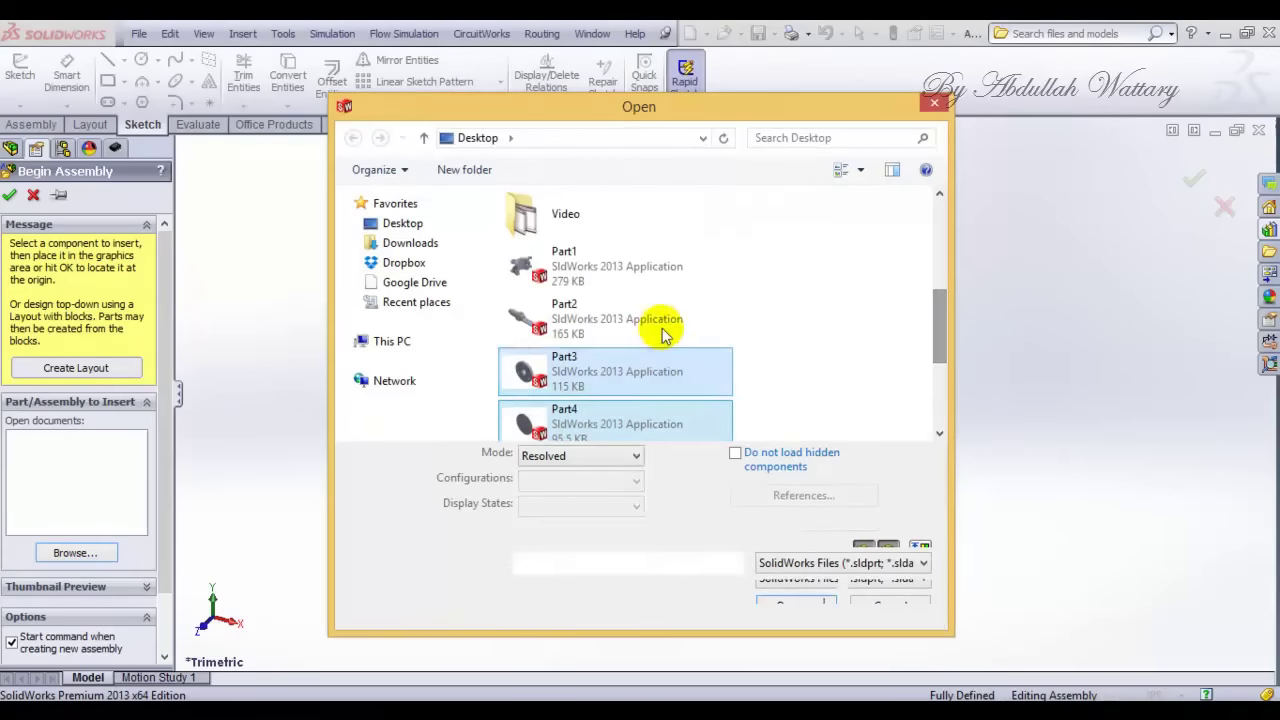
{"action": "left_click_drag", "start_coordinate": [714, 378], "coordinate": [643, 271]}
{"action": "left_click", "coordinate": [789, 607]}
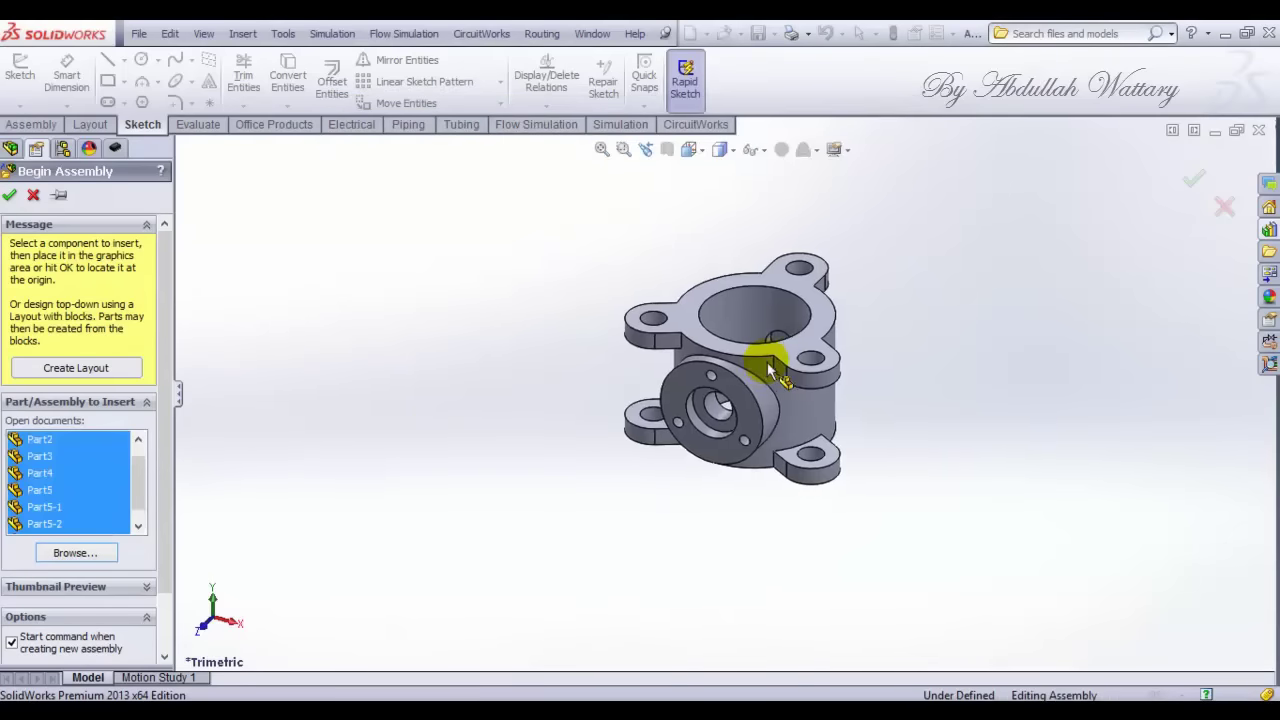
Step: Place the shaft, flange, cover disc, three slotted bolts and lever arm, then pick the disc's hole edge
{"action": "left_click", "coordinate": [537, 365]}
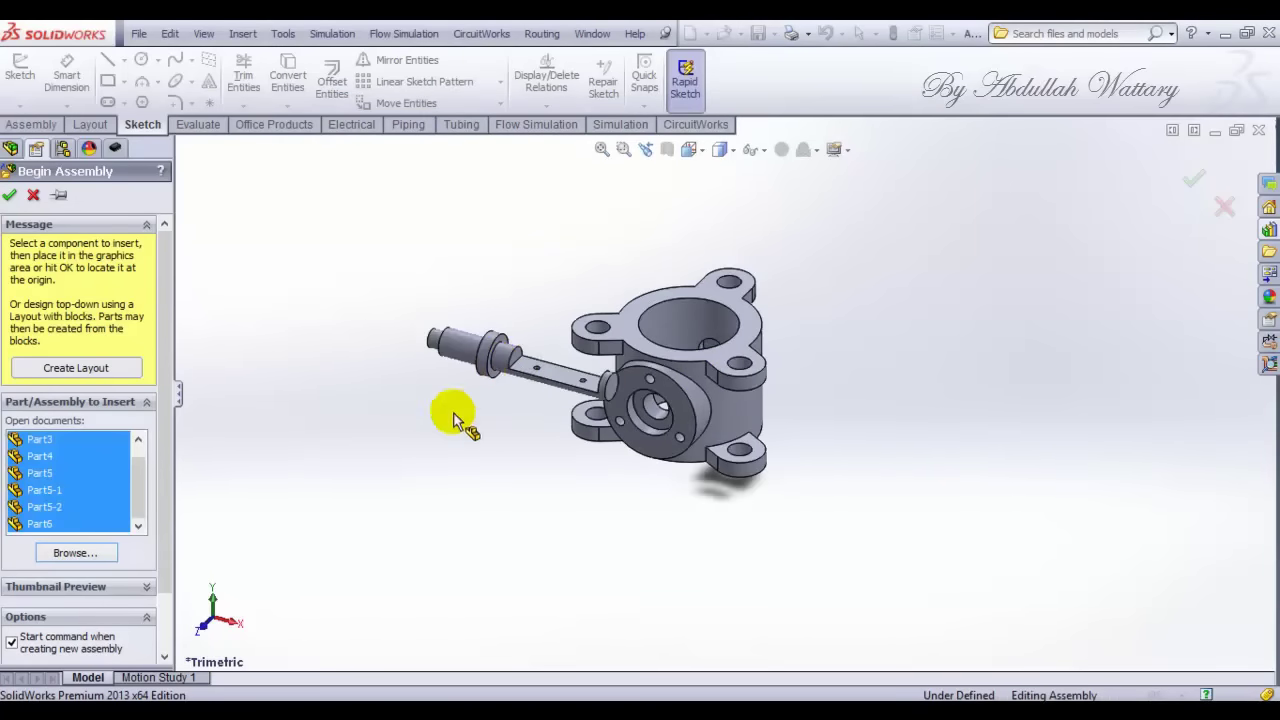
{"action": "left_click", "coordinate": [379, 446]}
{"action": "left_click", "coordinate": [288, 538]}
{"action": "left_click", "coordinate": [443, 567]}
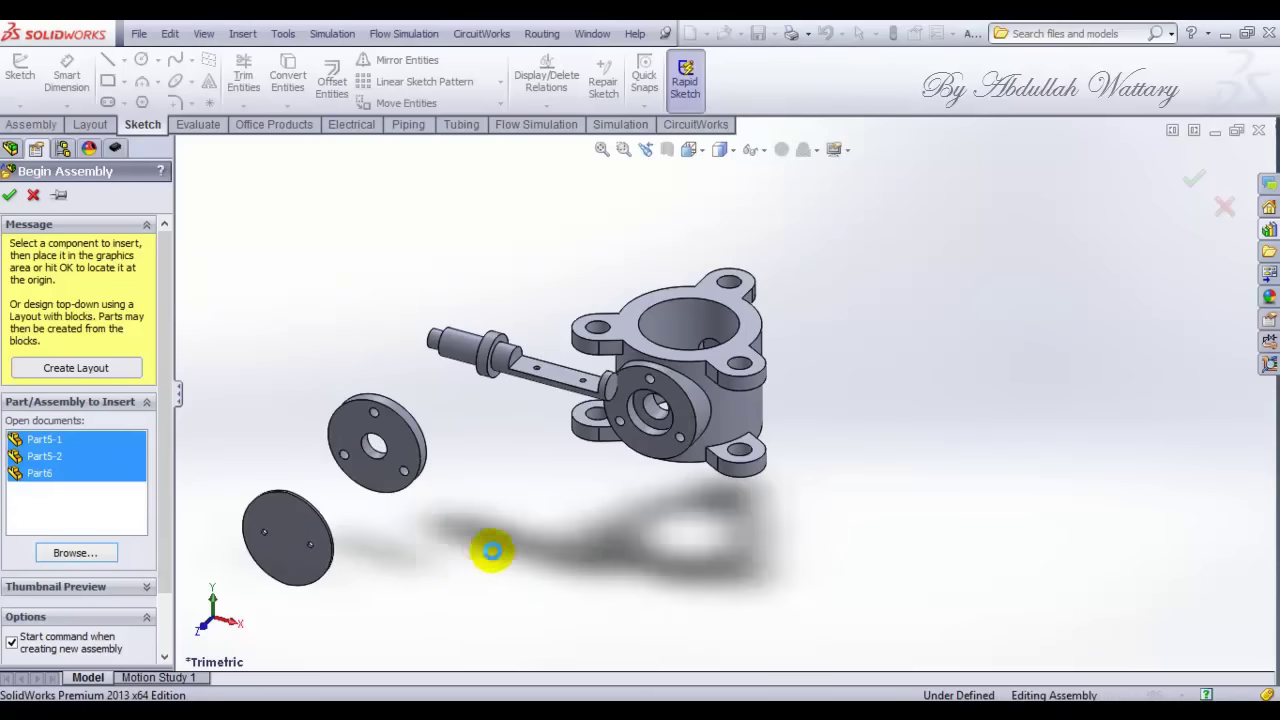
{"action": "left_click", "coordinate": [494, 558]}
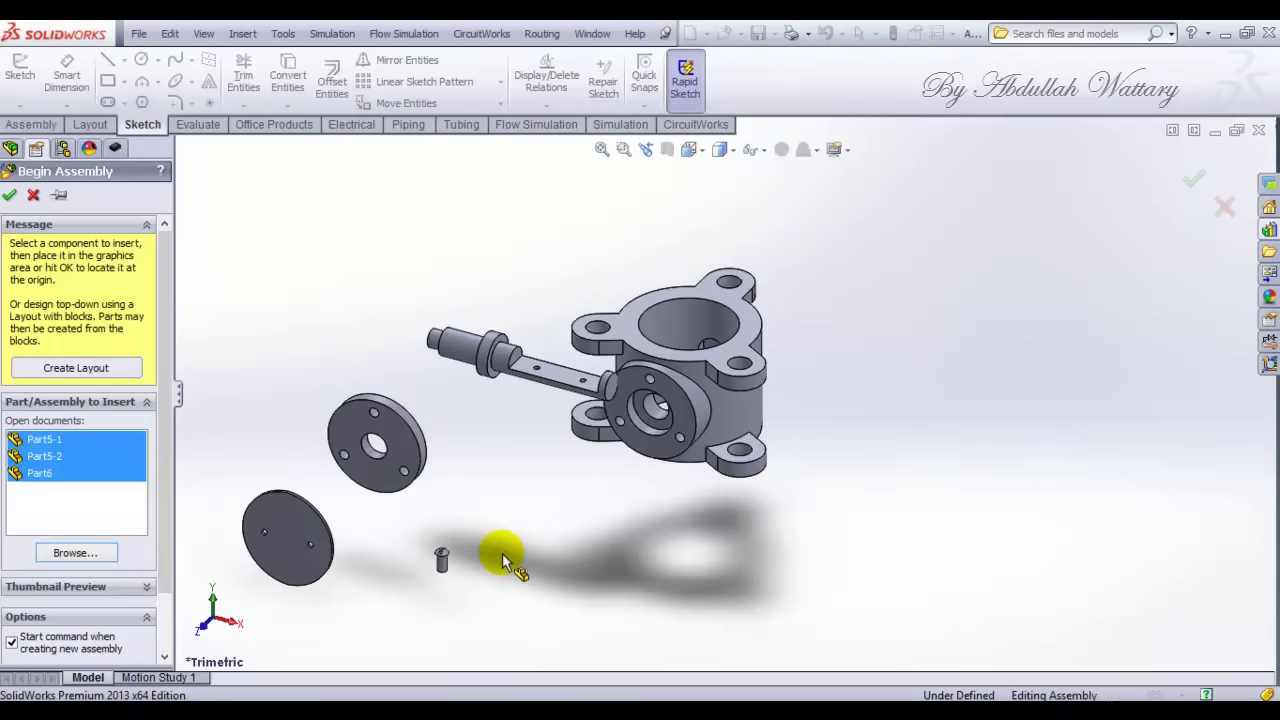
{"action": "left_click", "coordinate": [588, 571]}
{"action": "left_click", "coordinate": [592, 568]}
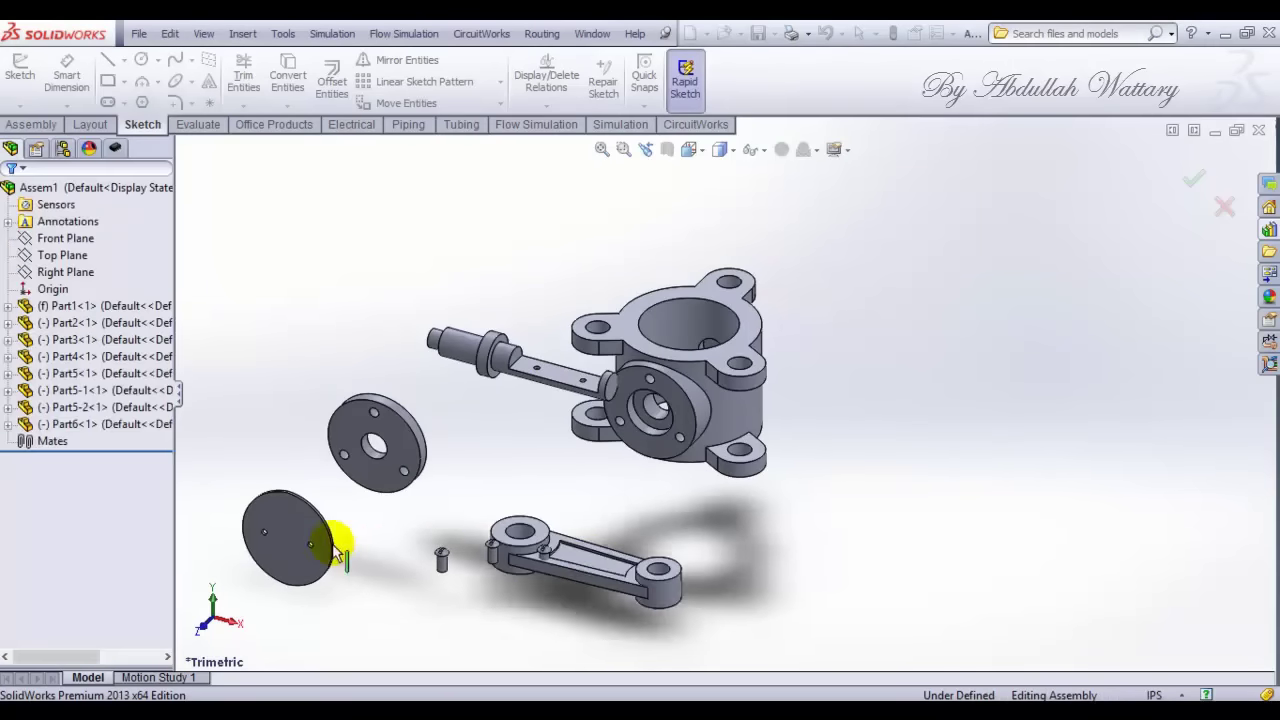
{"action": "scroll", "coordinate": [285, 532], "scroll_direction": "up", "scroll_amount": 3}
{"action": "scroll", "coordinate": [380, 505], "scroll_direction": "up", "scroll_amount": 2}
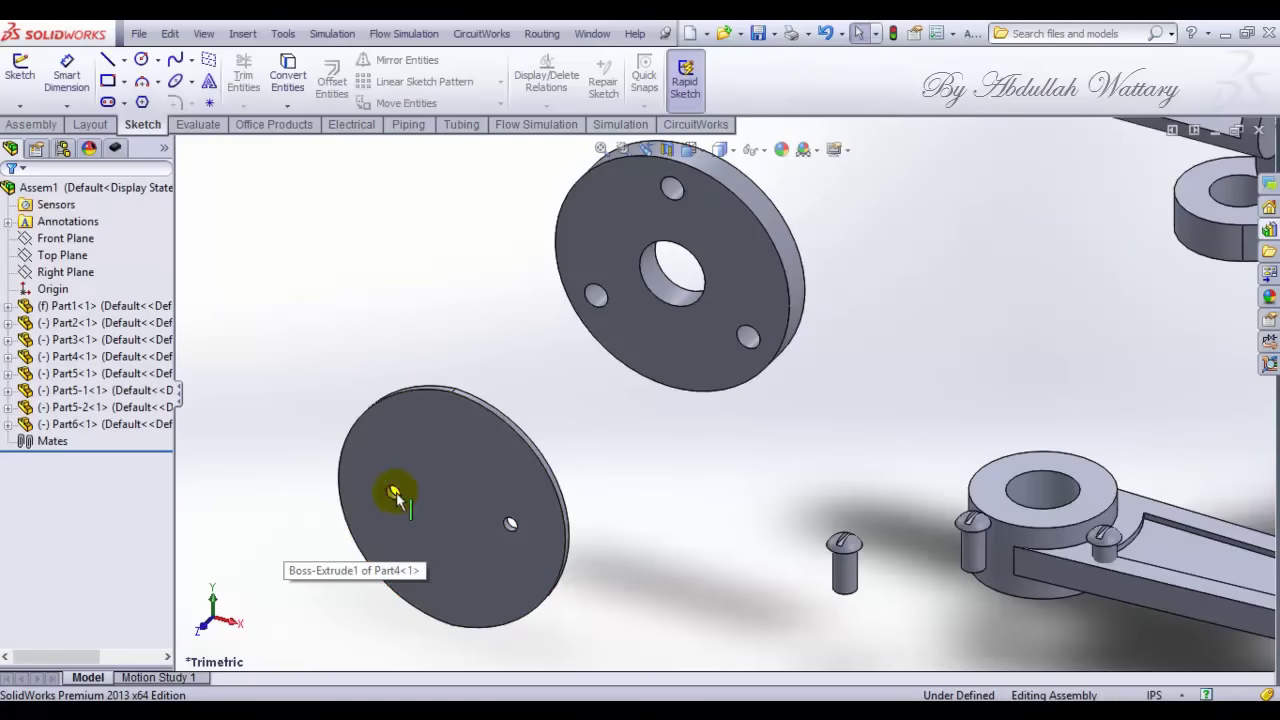
{"action": "left_click", "coordinate": [396, 492]}
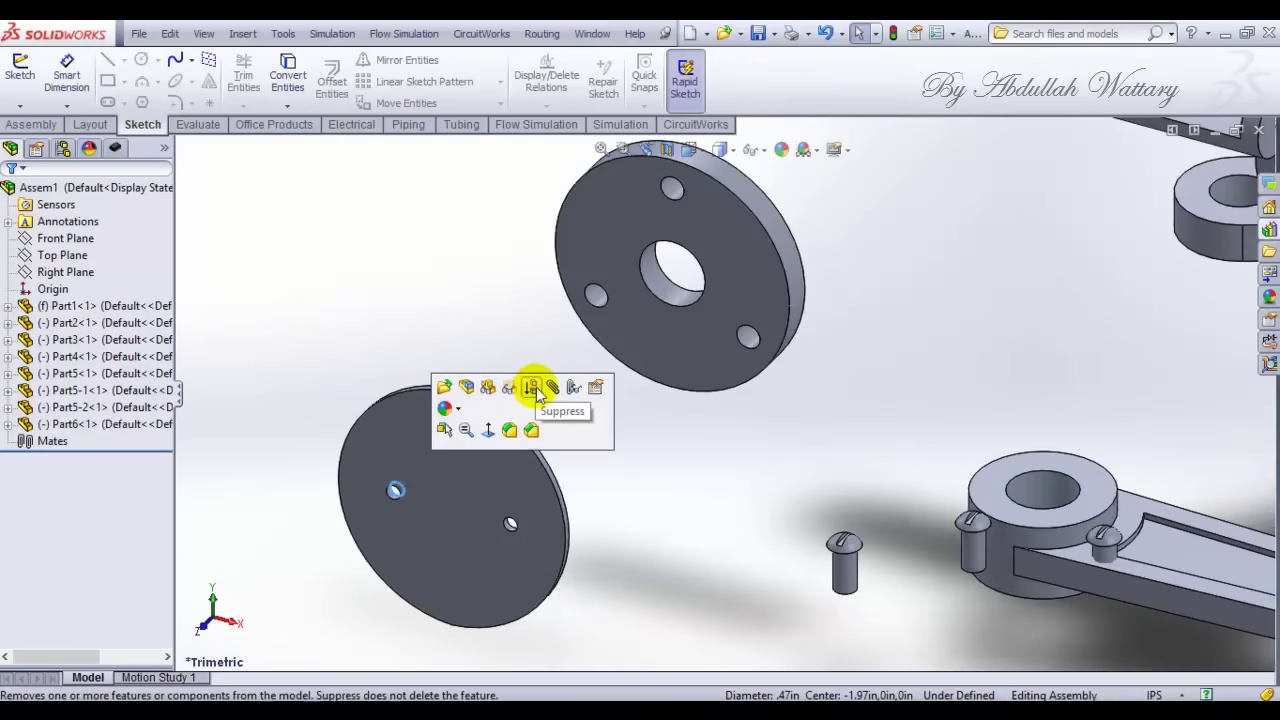
Step: Pick the matching edge, flip the mate alignment and confirm the coincident mate
{"action": "scroll", "coordinate": [877, 251], "scroll_direction": "down", "scroll_amount": 5}
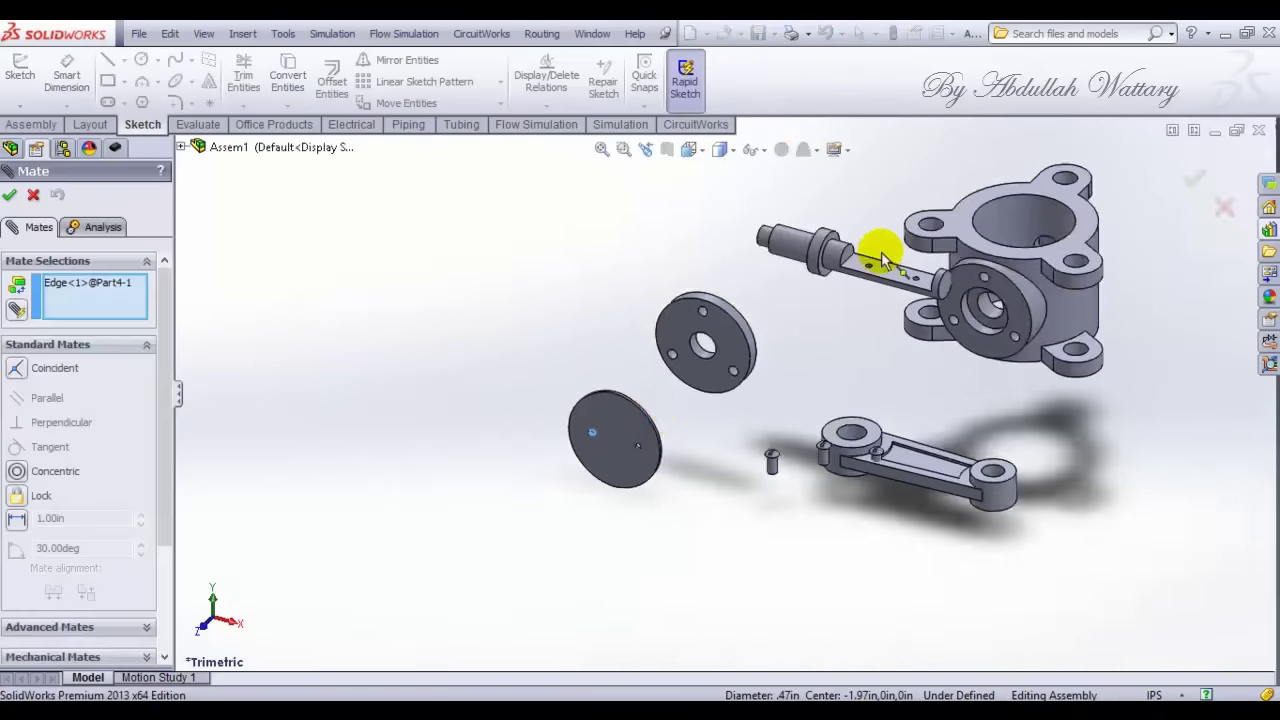
{"action": "scroll", "coordinate": [838, 318], "scroll_direction": "up", "scroll_amount": 5}
{"action": "left_click", "coordinate": [802, 325]}
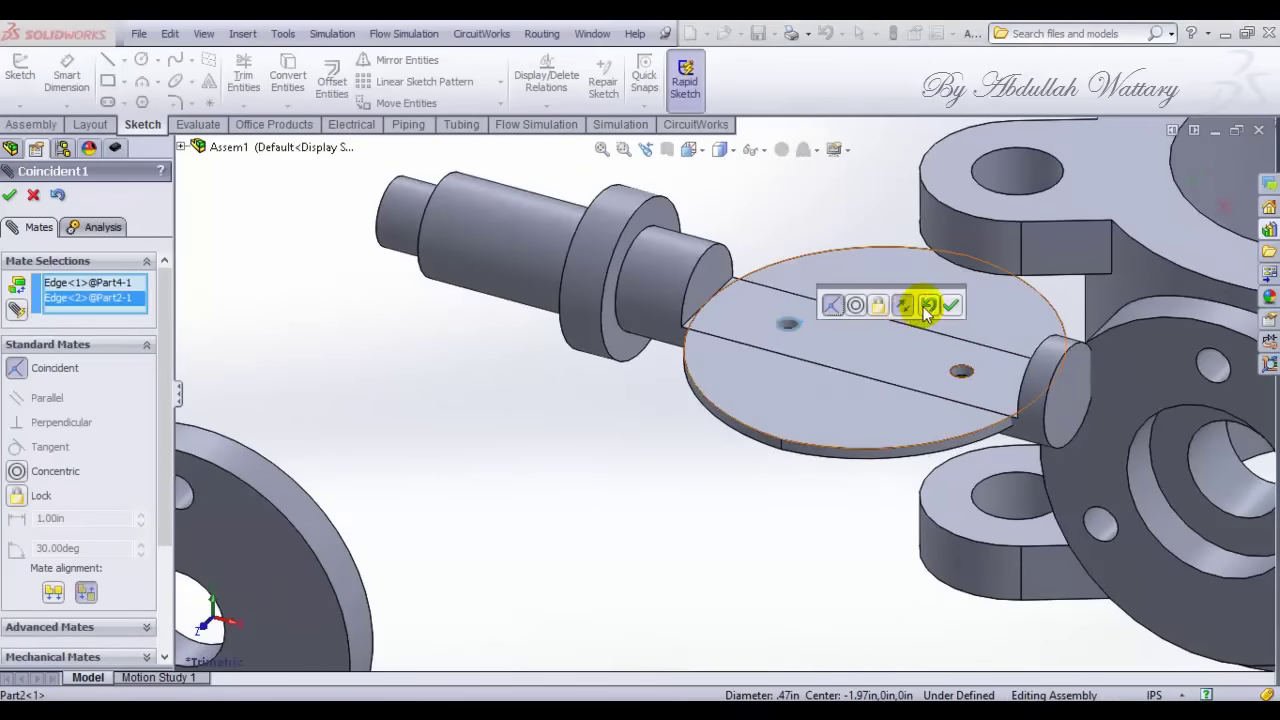
{"action": "left_click", "coordinate": [903, 308]}
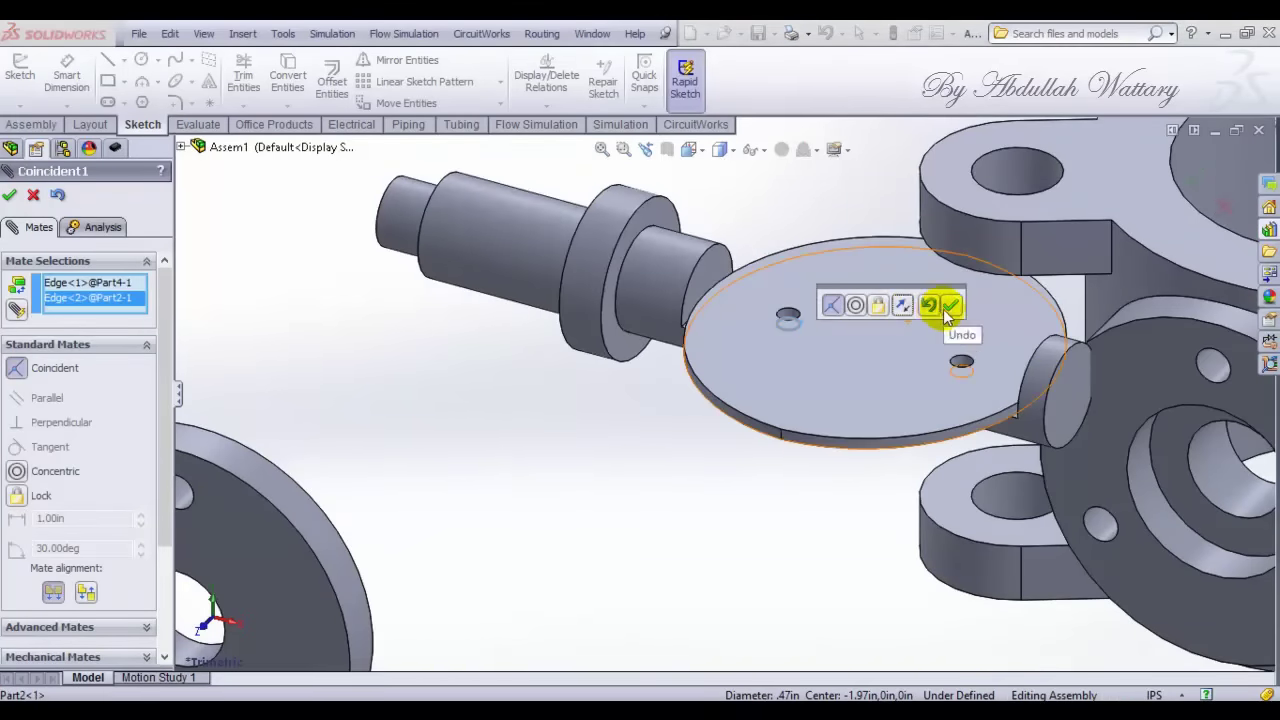
{"action": "left_click", "coordinate": [950, 305]}
Step: Switch to the Top view and zoom in on the thin disc
{"action": "scroll", "coordinate": [979, 335], "scroll_direction": "down", "scroll_amount": 5}
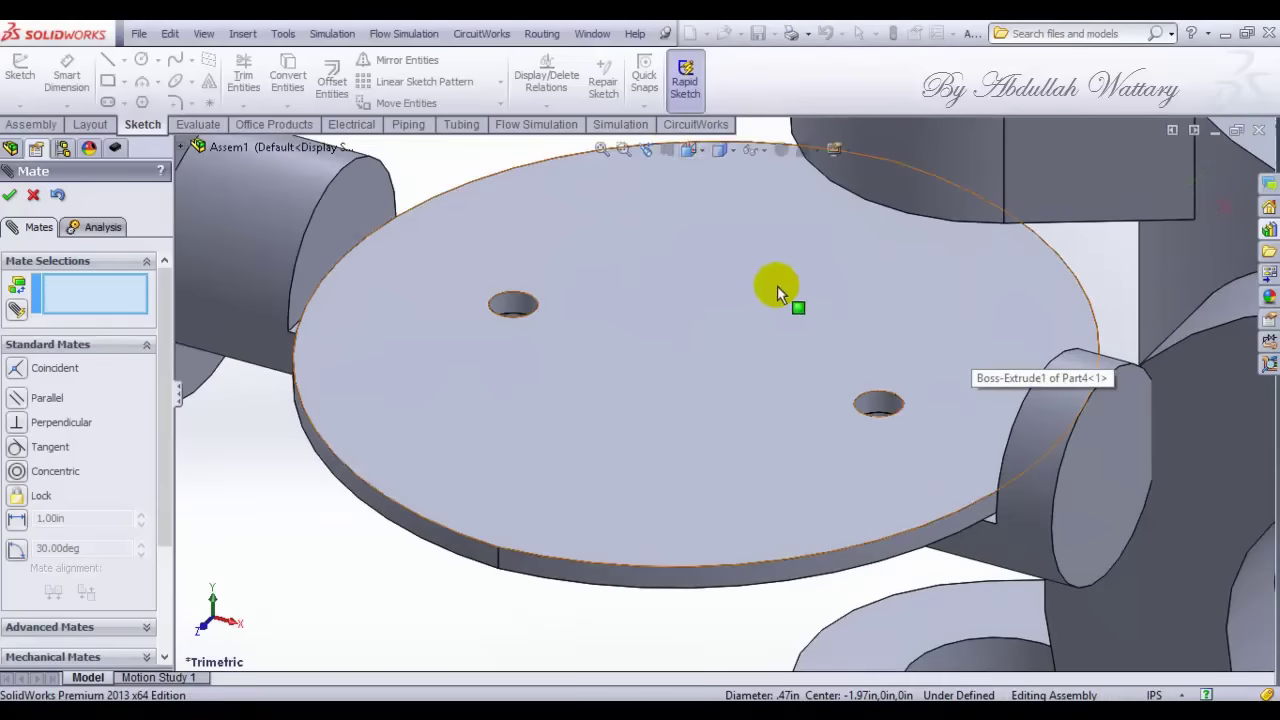
{"action": "left_click", "coordinate": [767, 298]}
{"action": "left_click", "coordinate": [724, 183]}
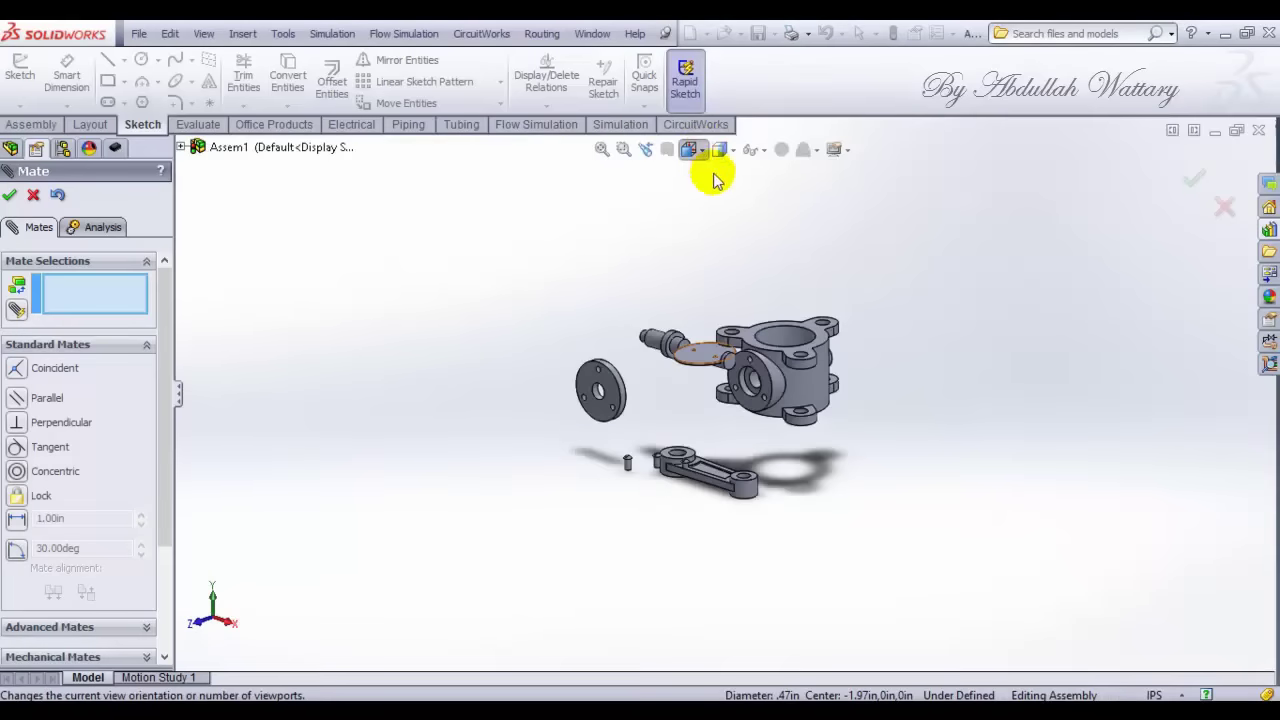
{"action": "left_click", "coordinate": [704, 148]}
{"action": "left_click", "coordinate": [722, 198]}
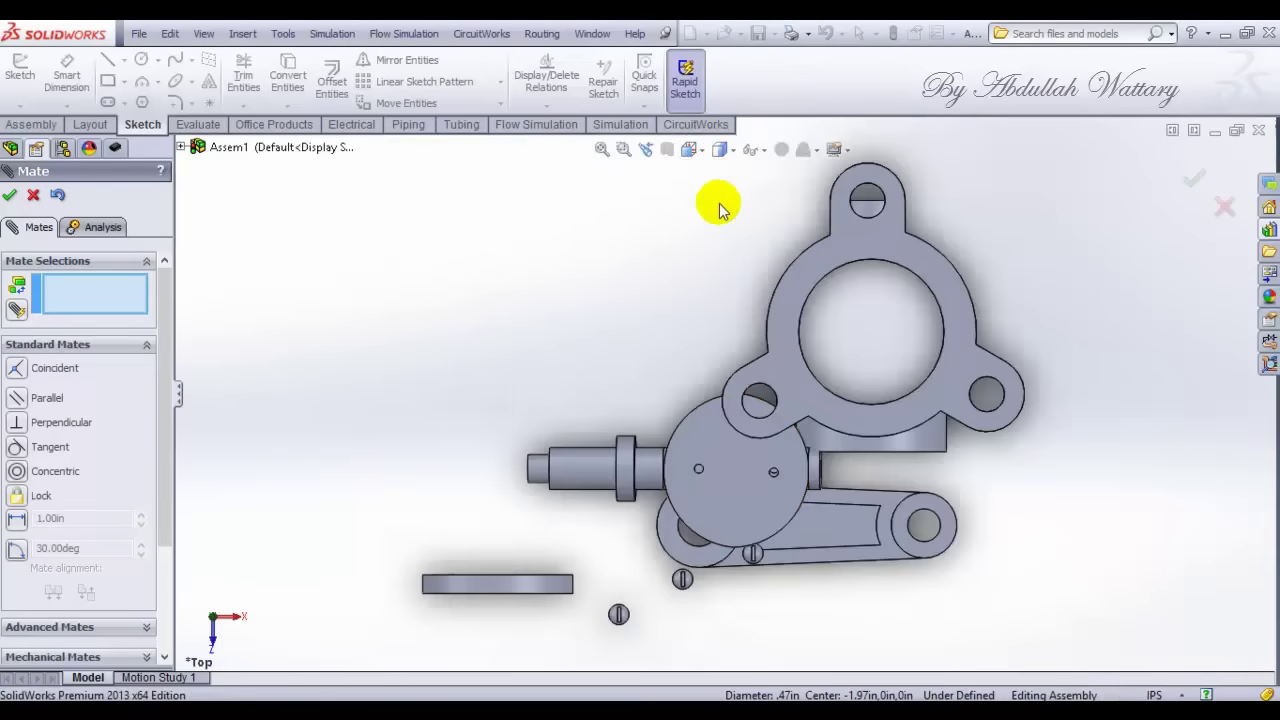
{"action": "scroll", "coordinate": [800, 405], "scroll_direction": "down", "scroll_amount": 3}
{"action": "scroll", "coordinate": [780, 415], "scroll_direction": "down", "scroll_amount": 2}
{"action": "scroll", "coordinate": [720, 440], "scroll_direction": "down", "scroll_amount": 2}
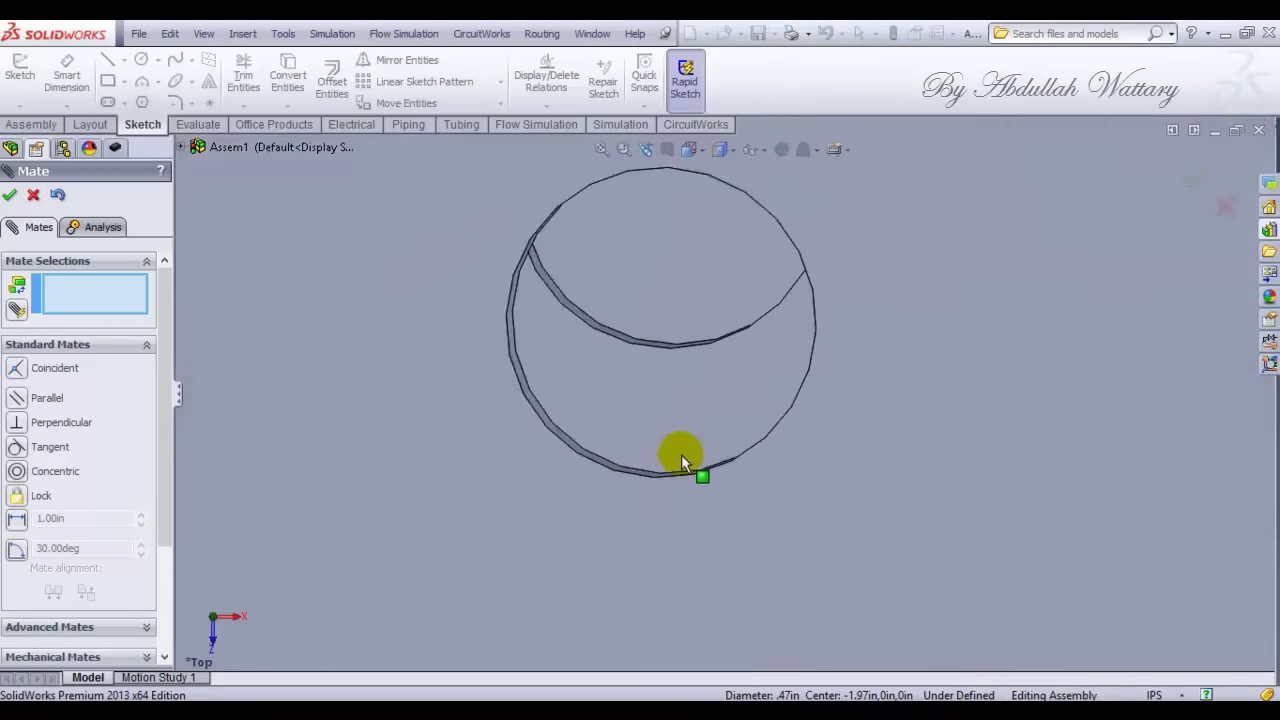
{"action": "scroll", "coordinate": [600, 453], "scroll_direction": "down", "scroll_amount": 2}
Step: Mate the disc's small-hole edge coincident to the shaft edge, then return to Isometric
{"action": "left_click", "coordinate": [540, 455]}
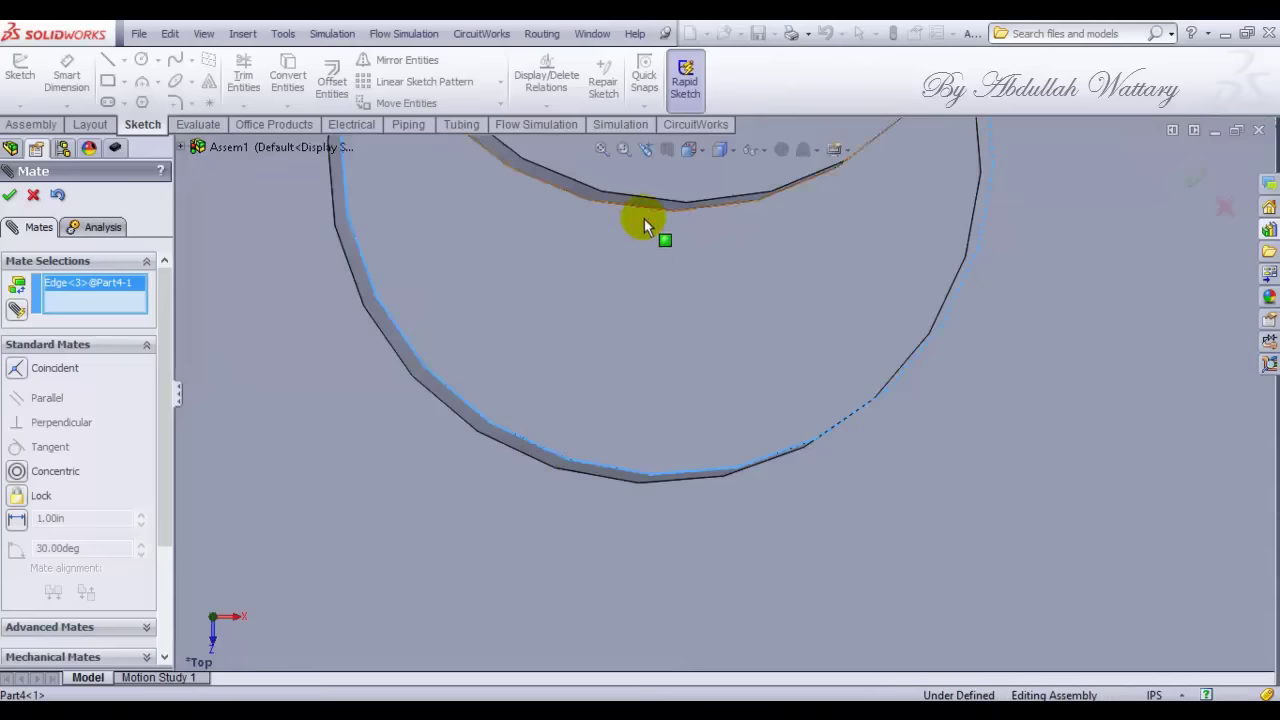
{"action": "left_click", "coordinate": [645, 218]}
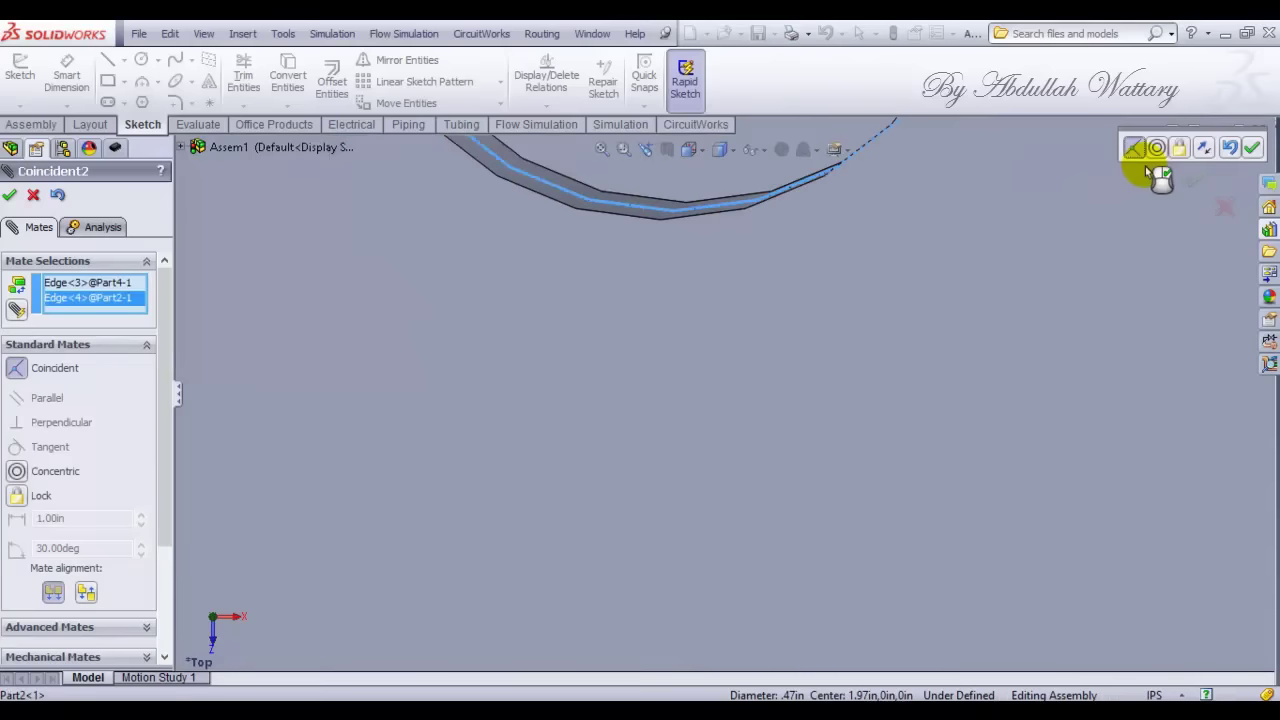
{"action": "left_click", "coordinate": [1187, 188]}
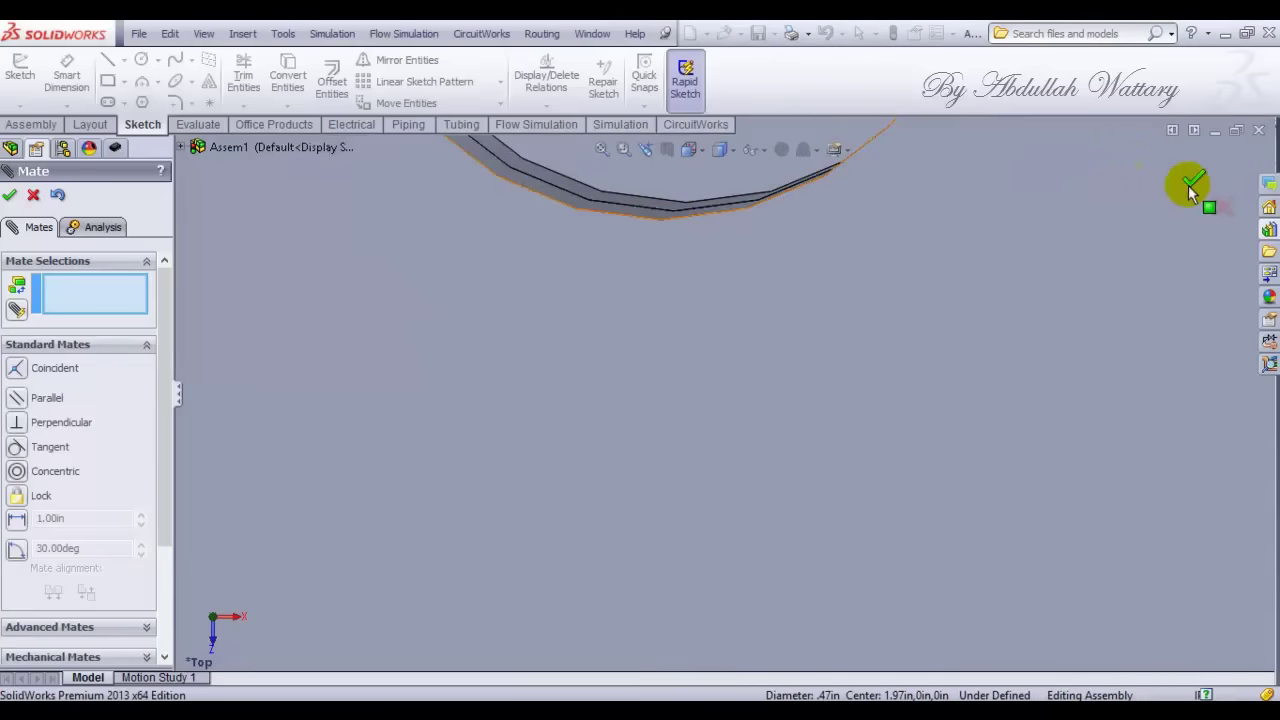
{"action": "left_click", "coordinate": [1190, 185]}
{"action": "left_click", "coordinate": [702, 158]}
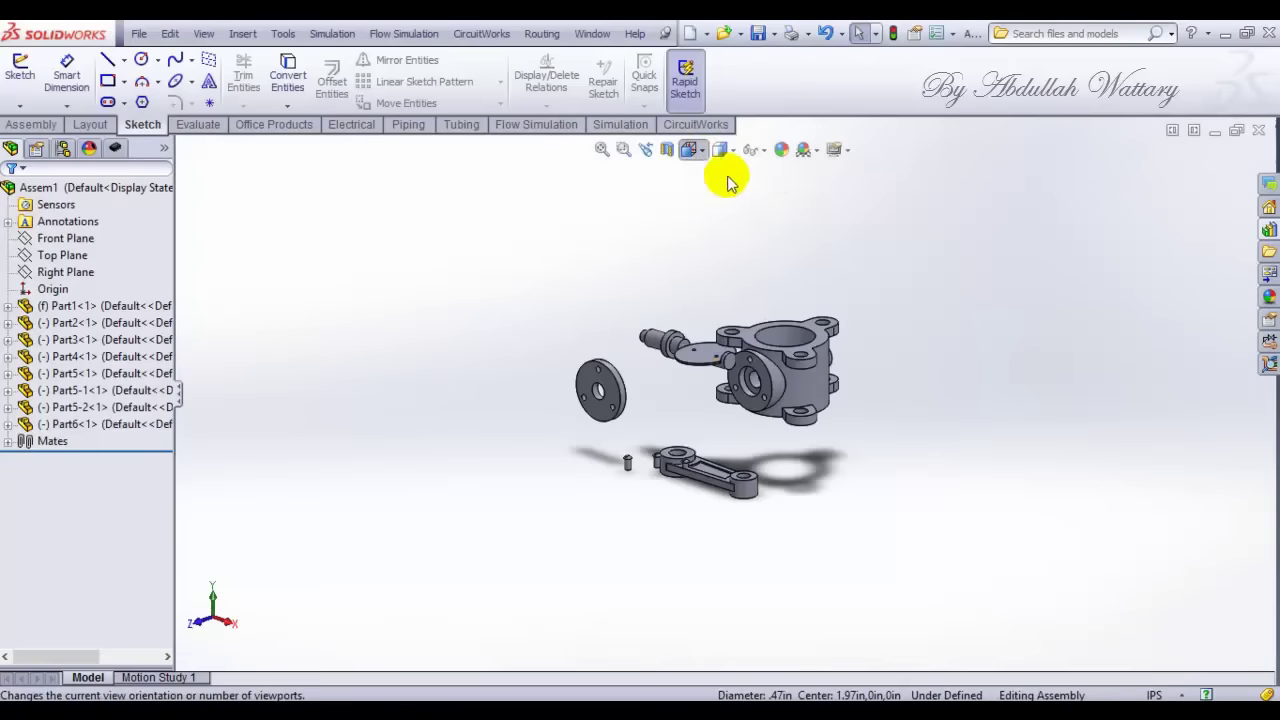
Step: Mate the shaft's end face coincident with the housing bore face
{"action": "scroll", "coordinate": [723, 371], "scroll_direction": "down", "scroll_amount": 2}
{"action": "scroll", "coordinate": [723, 371], "scroll_direction": "down", "scroll_amount": 2}
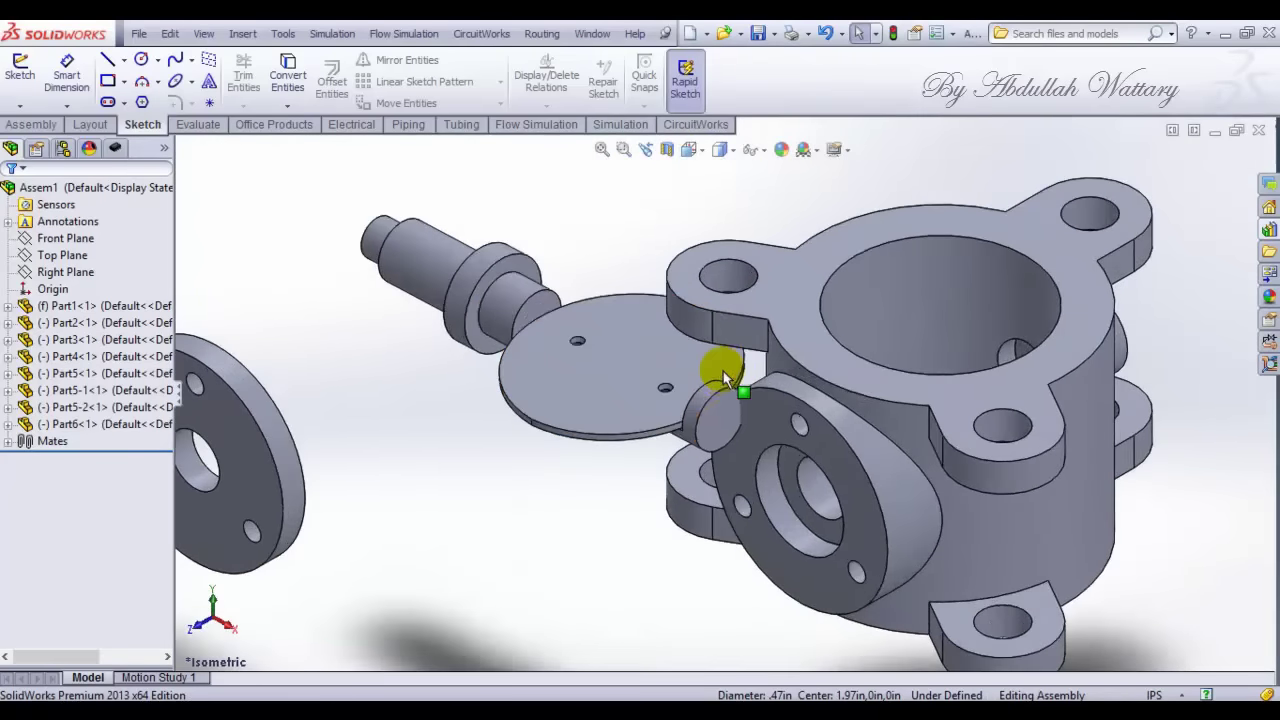
{"action": "left_click", "coordinate": [717, 428]}
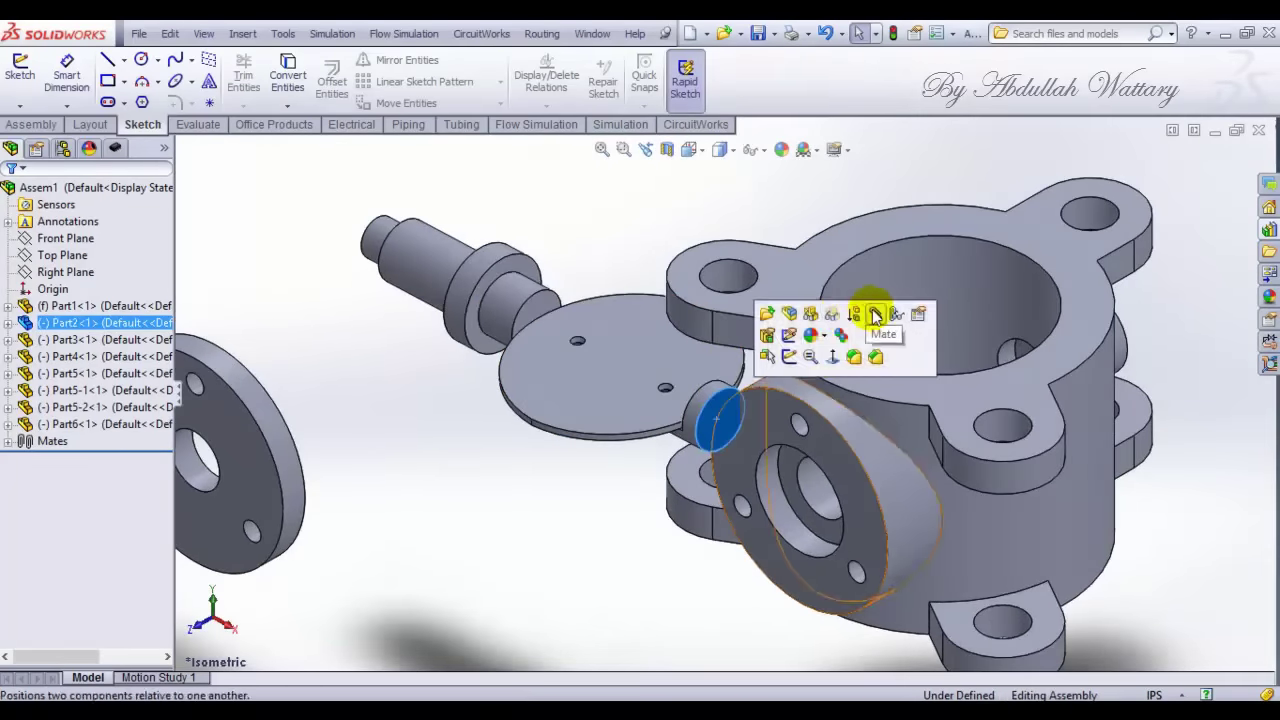
{"action": "left_click", "coordinate": [852, 317]}
{"action": "left_click", "coordinate": [1020, 351]}
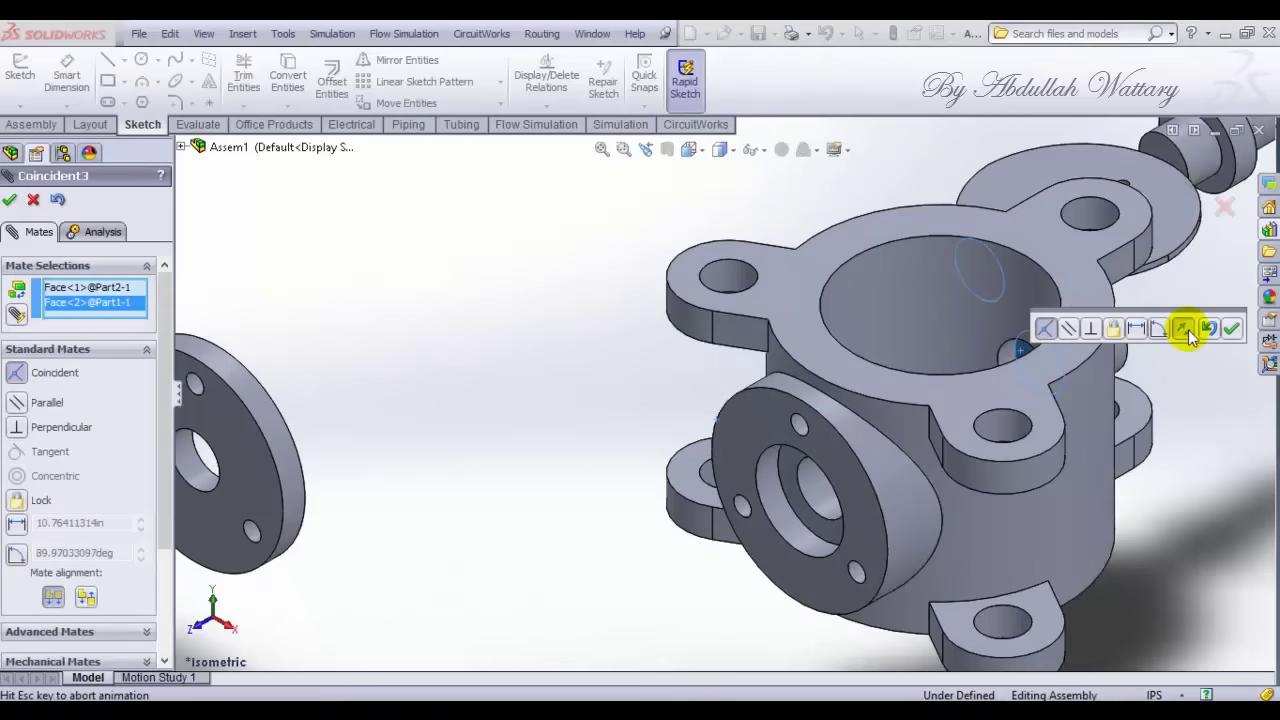
{"action": "left_click", "coordinate": [1188, 333]}
{"action": "left_click", "coordinate": [1231, 329]}
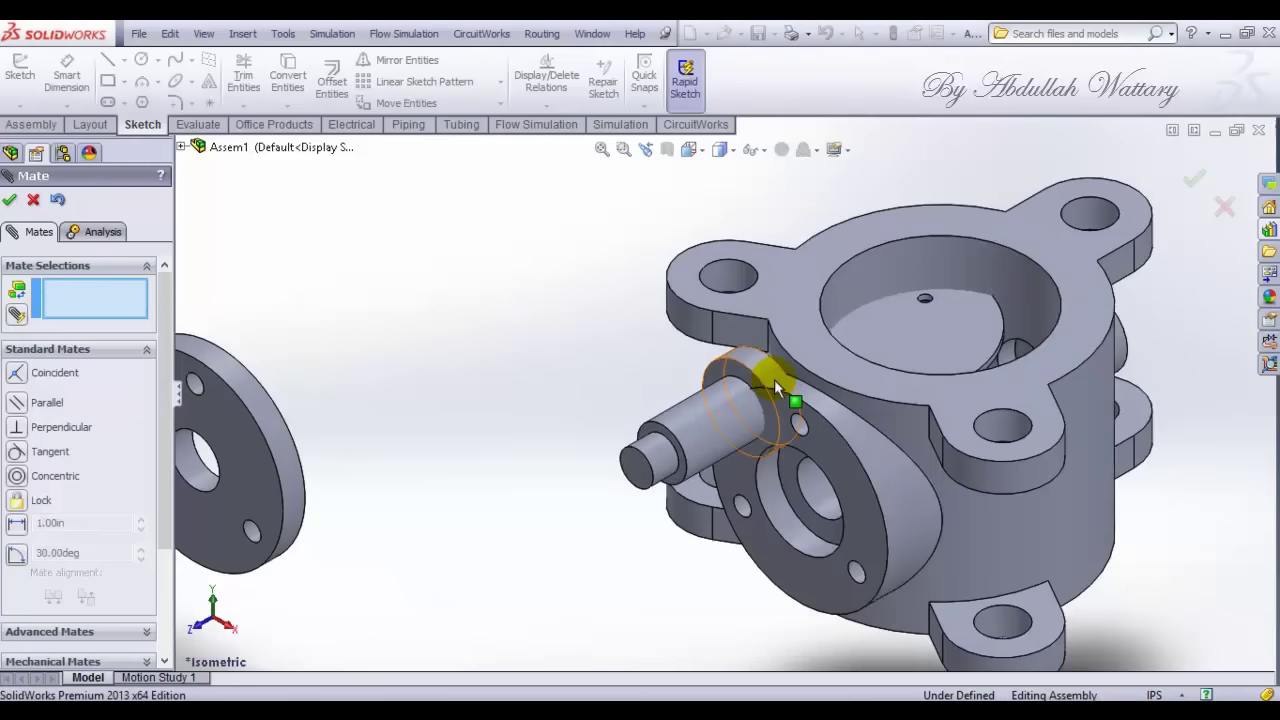
Step: Make the shaft's cylindrical face concentric with the housing bore
{"action": "scroll", "coordinate": [781, 377], "scroll_direction": "down", "scroll_amount": 1}
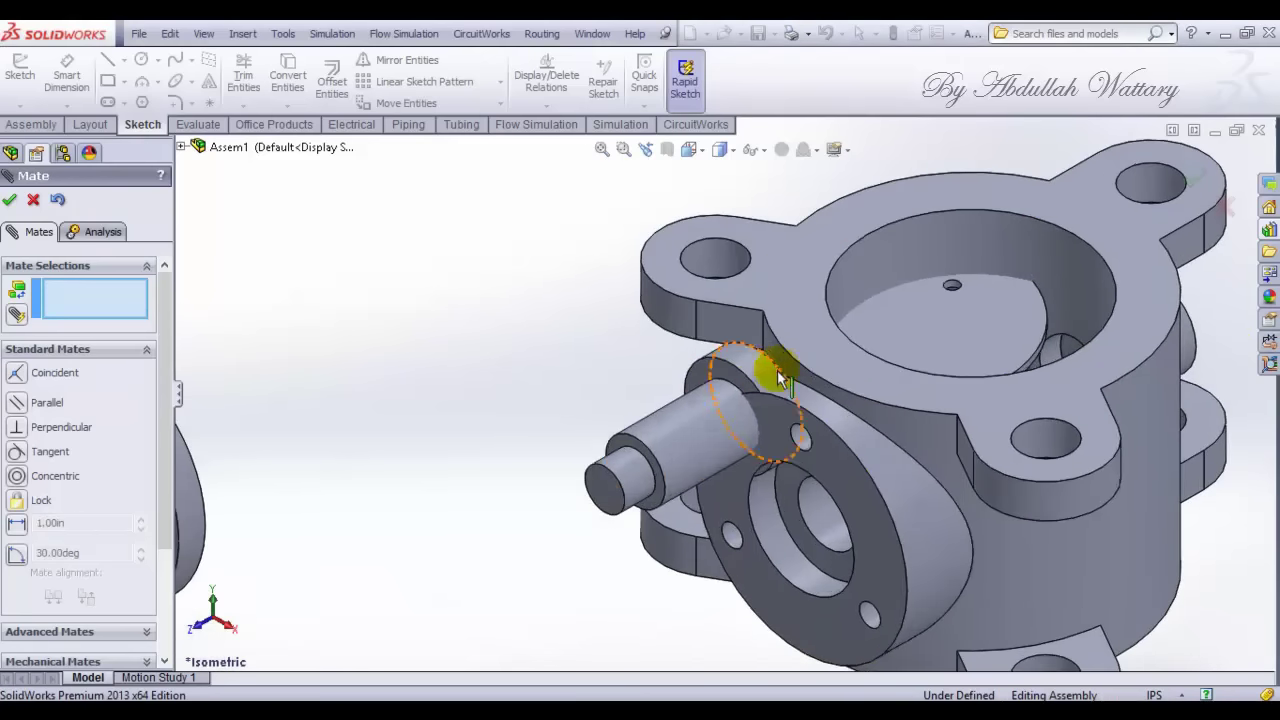
{"action": "left_click", "coordinate": [684, 432]}
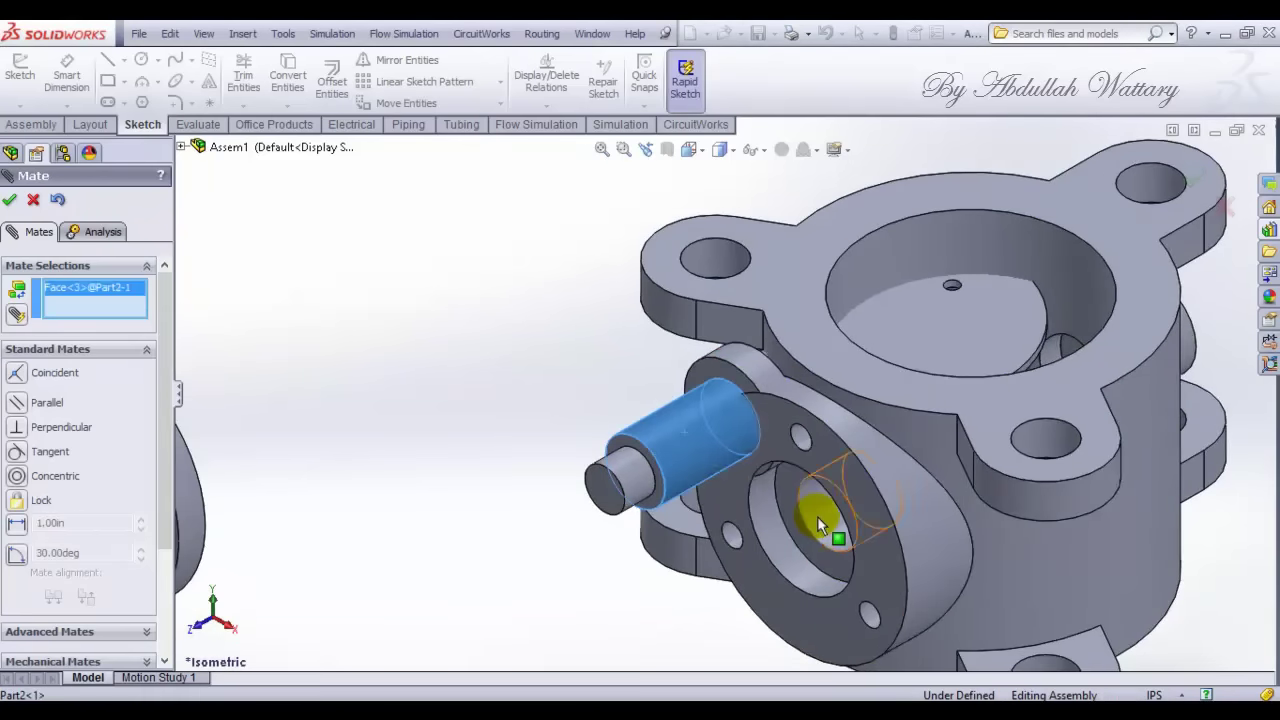
{"action": "left_click", "coordinate": [817, 516]}
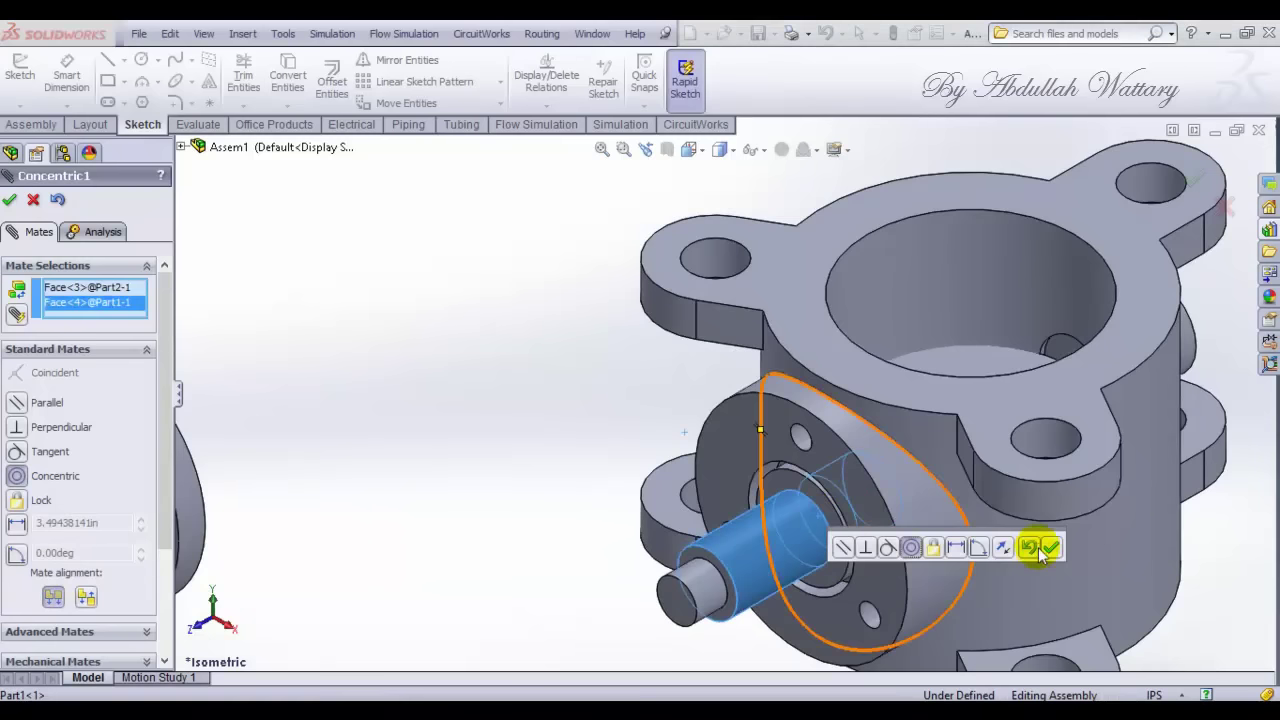
{"action": "left_click", "coordinate": [1050, 547]}
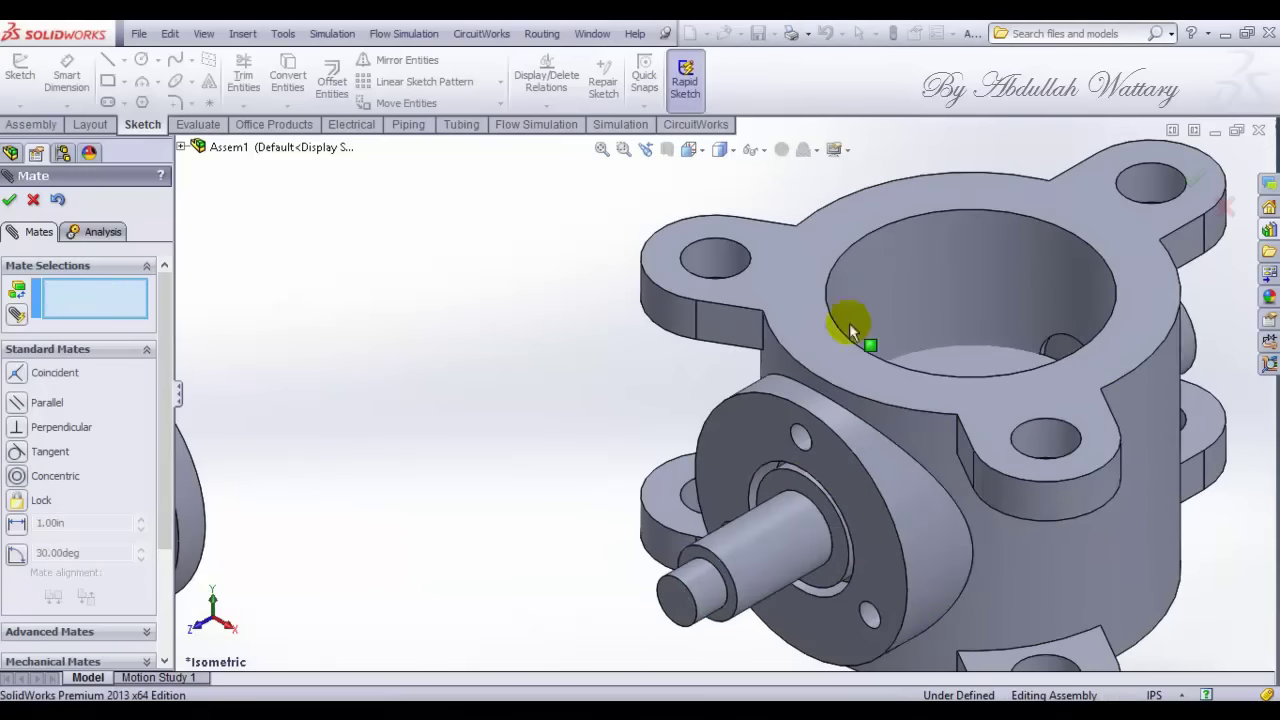
{"action": "left_click", "coordinate": [9, 200]}
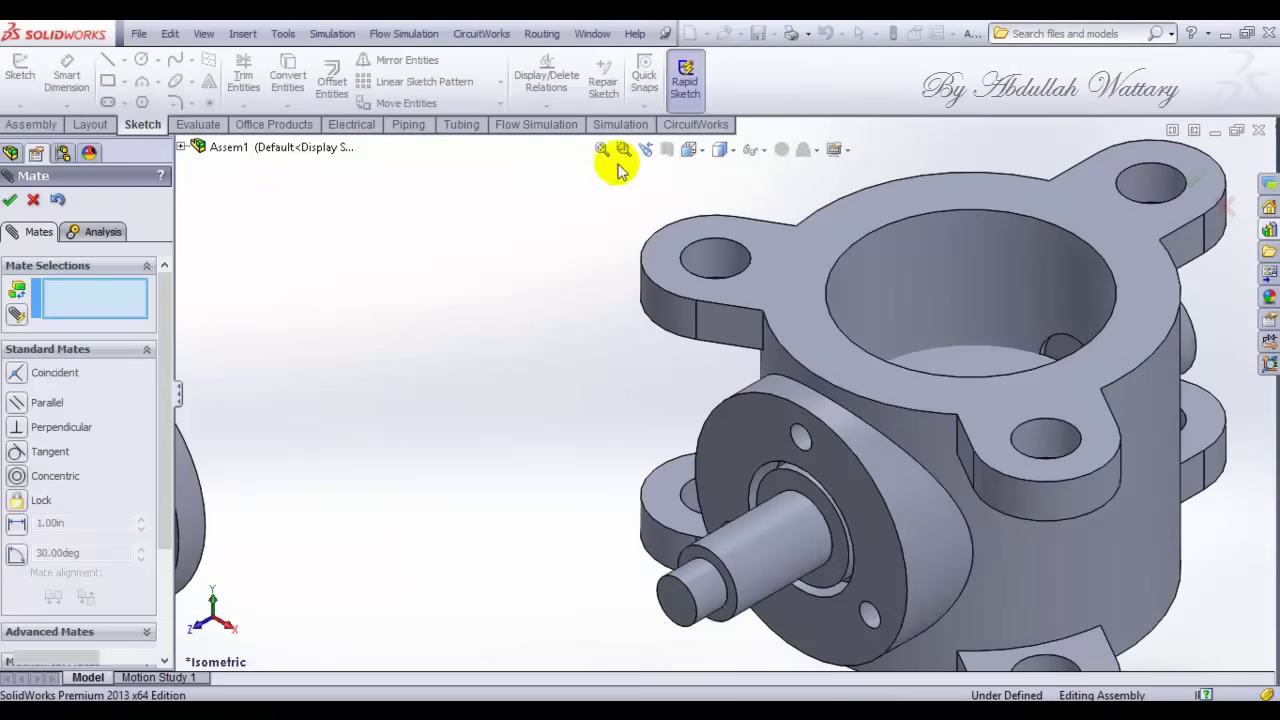
Step: Mate the cover flange's hole edge coincident to the shaft edge, viewed in Isometric
{"action": "left_click", "coordinate": [690, 148]}
{"action": "left_click", "coordinate": [690, 149]}
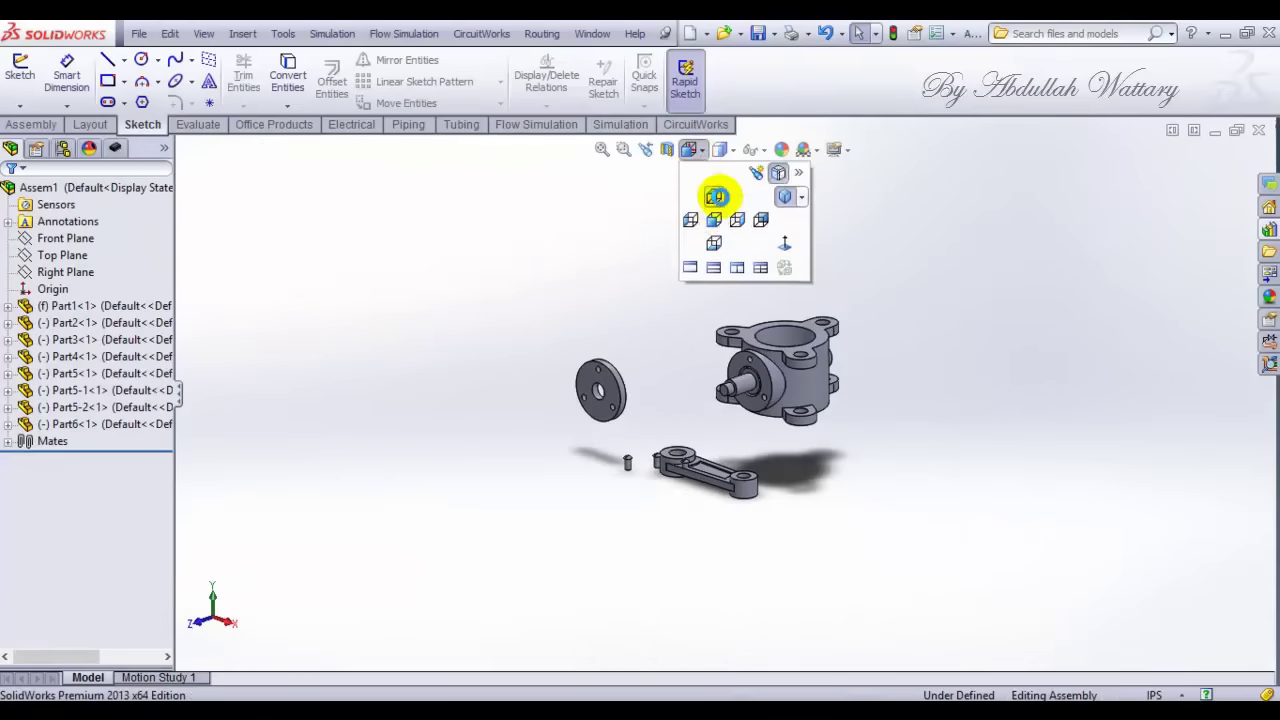
{"action": "left_click", "coordinate": [717, 191]}
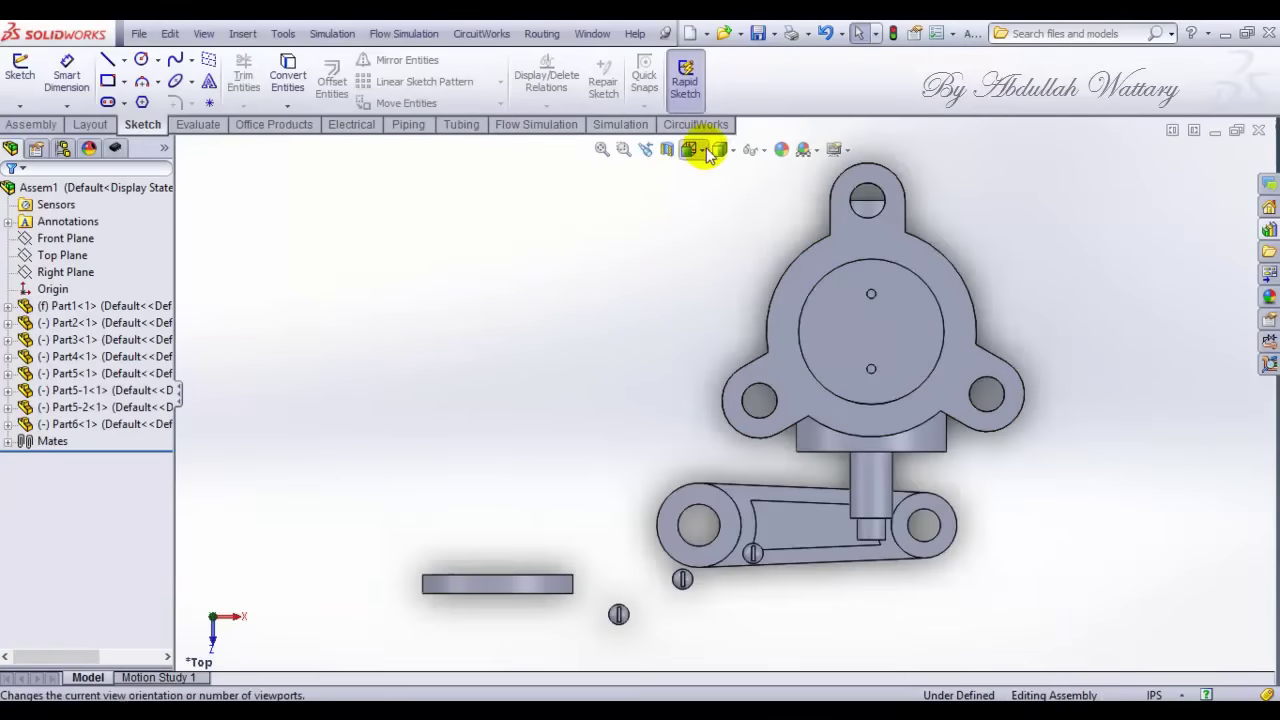
{"action": "left_click", "coordinate": [690, 149]}
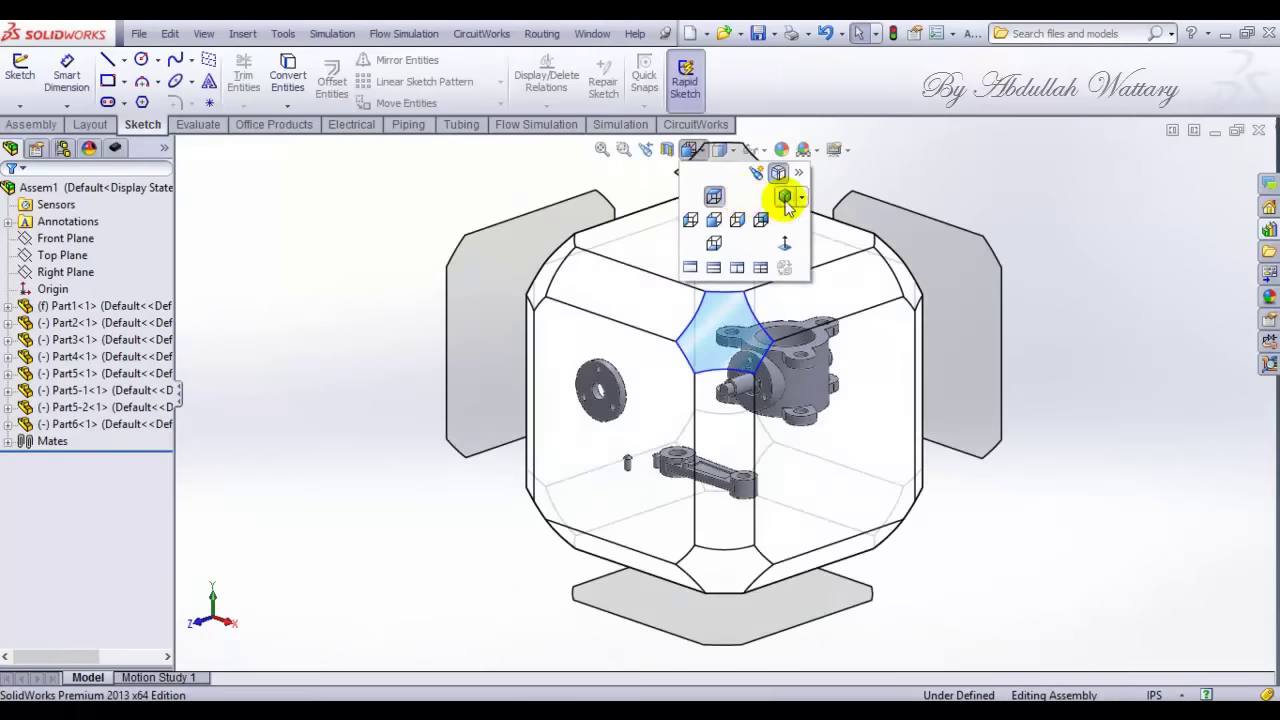
{"action": "left_click", "coordinate": [786, 196]}
{"action": "scroll", "coordinate": [445, 405], "scroll_direction": "down", "scroll_amount": 5}
{"action": "left_click", "coordinate": [449, 437]}
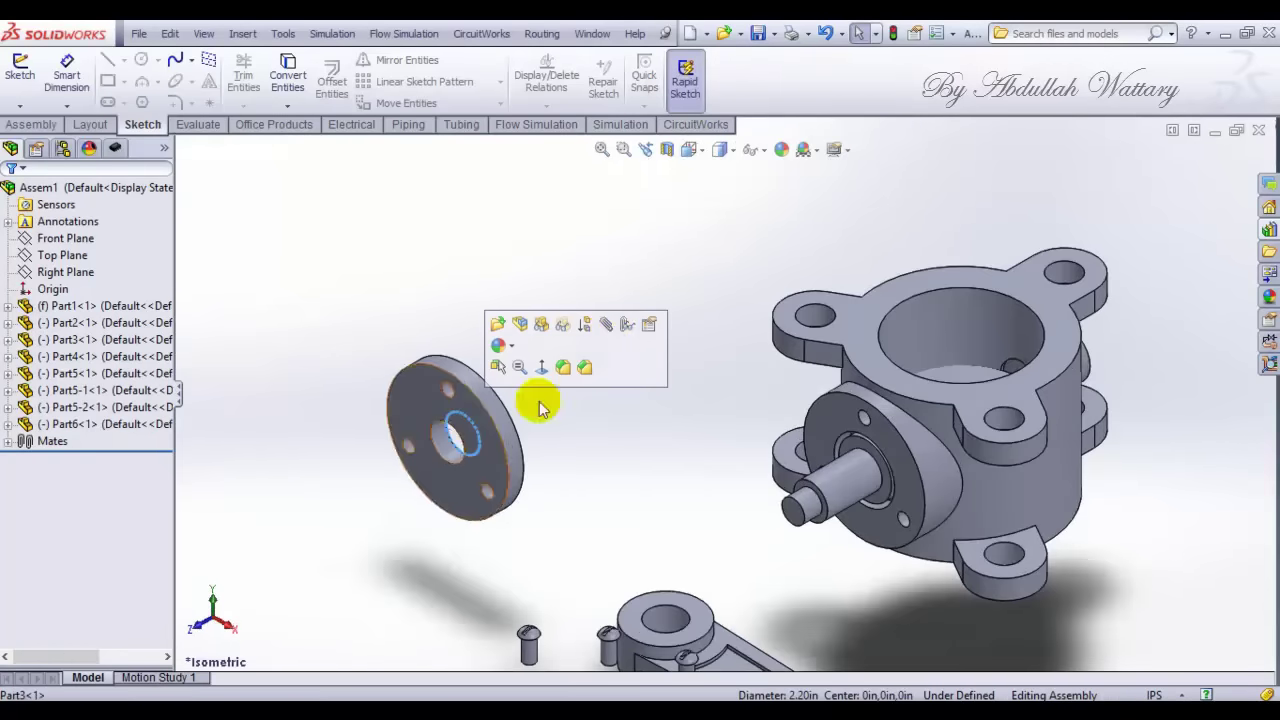
{"action": "left_click", "coordinate": [868, 460]}
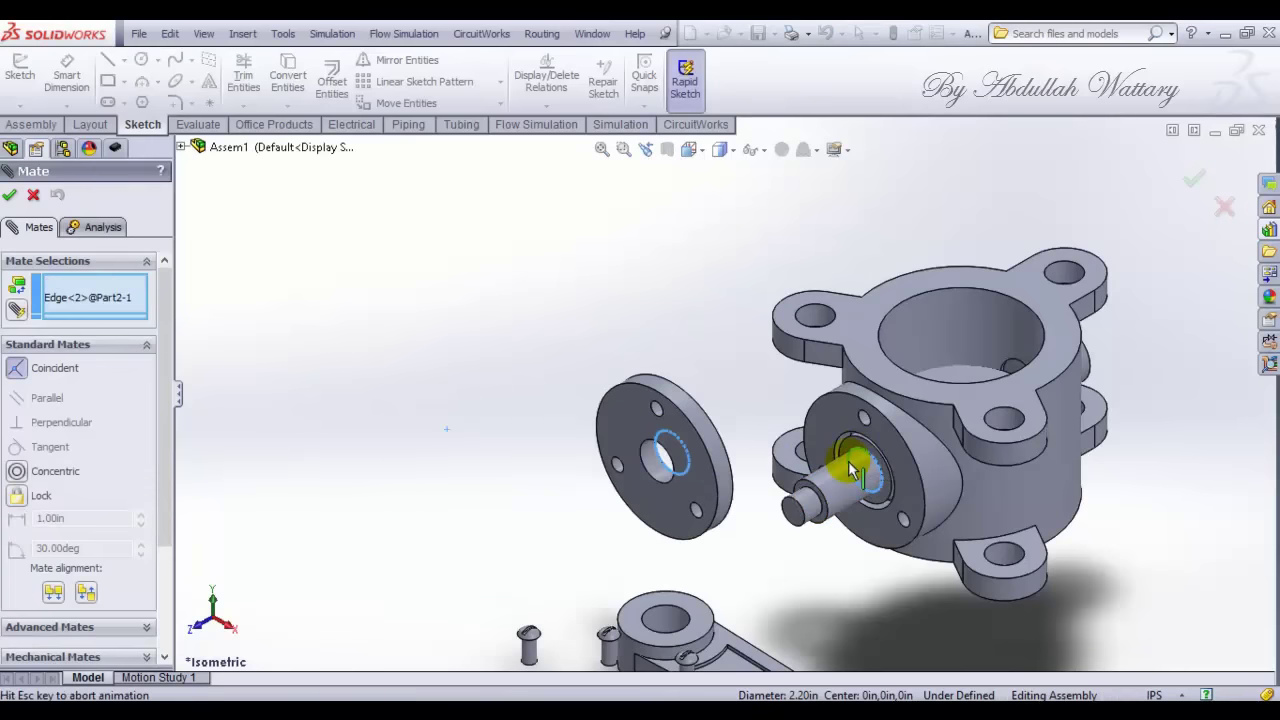
{"action": "left_click", "coordinate": [993, 492]}
{"action": "scroll", "coordinate": [790, 540], "scroll_direction": "up", "scroll_amount": 3}
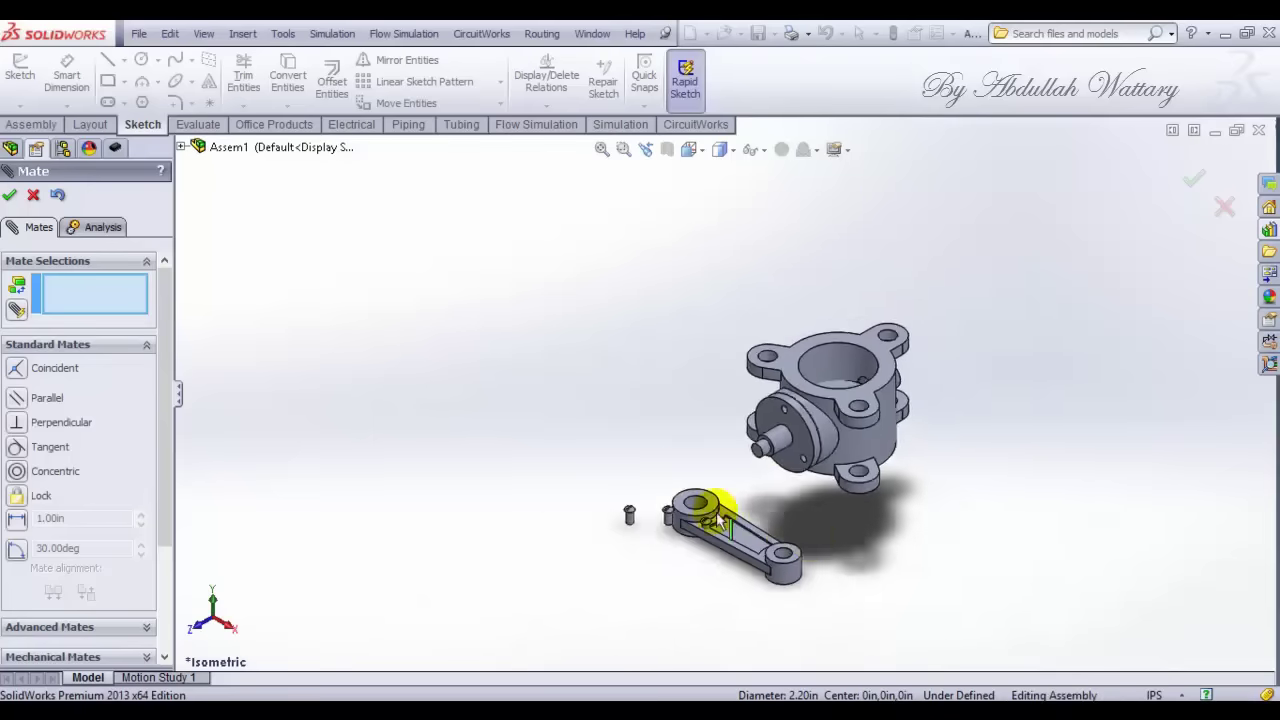
{"action": "scroll", "coordinate": [700, 525], "scroll_direction": "down", "scroll_amount": 4}
{"action": "scroll", "coordinate": [630, 512], "scroll_direction": "down", "scroll_amount": 3}
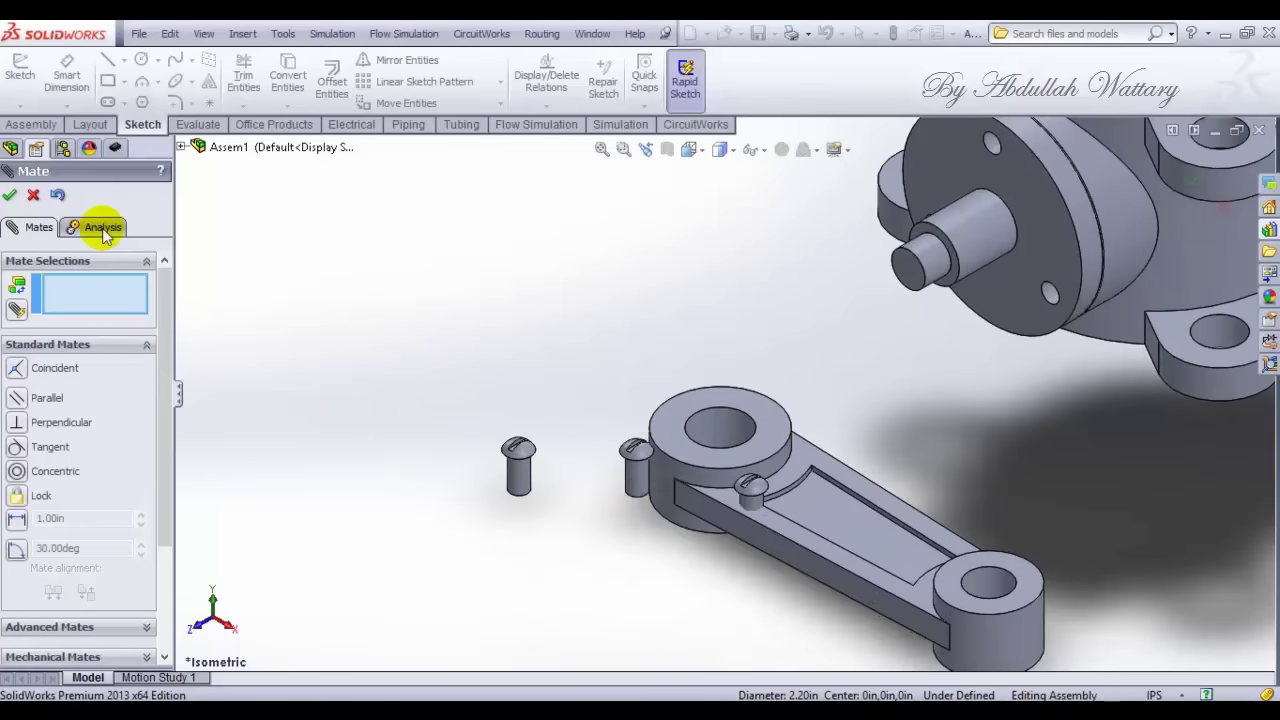
Step: Seat the first slotted bolt's head coincident on the cover flange face
{"action": "left_click", "coordinate": [9, 195]}
{"action": "right_click", "coordinate": [392, 310]}
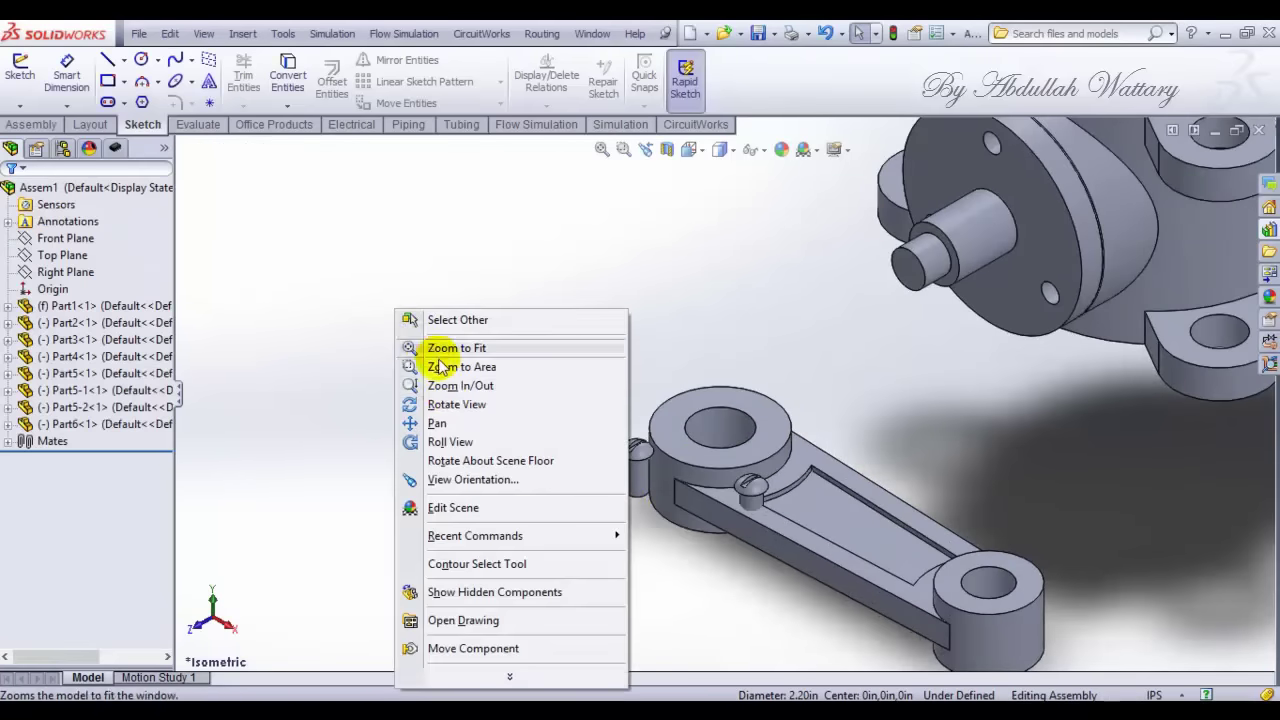
{"action": "left_click", "coordinate": [440, 404]}
{"action": "mouse_move", "coordinate": [571, 486]}
{"action": "left_mouse_down"}
{"action": "mouse_move", "coordinate": [580, 291]}
{"action": "mouse_move", "coordinate": [530, 503]}
{"action": "left_mouse_up"}
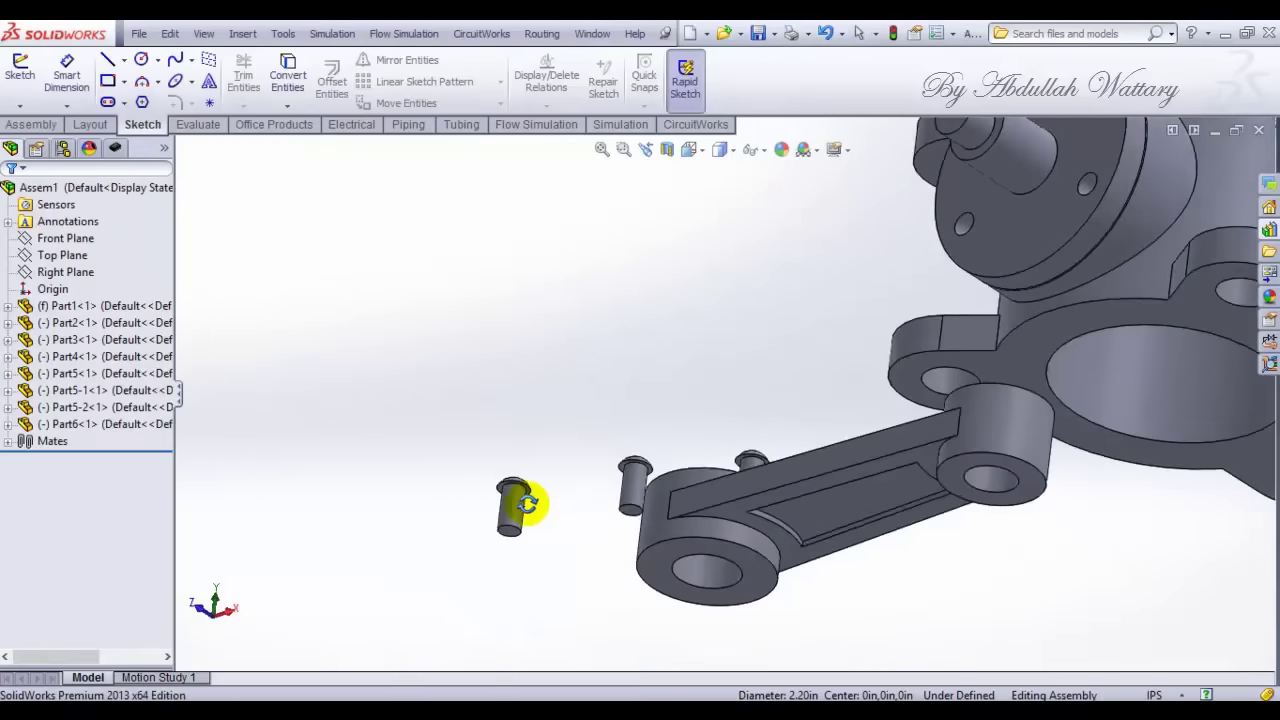
{"action": "scroll", "coordinate": [530, 503], "scroll_direction": "down", "scroll_amount": 4}
{"action": "left_click", "coordinate": [551, 391]}
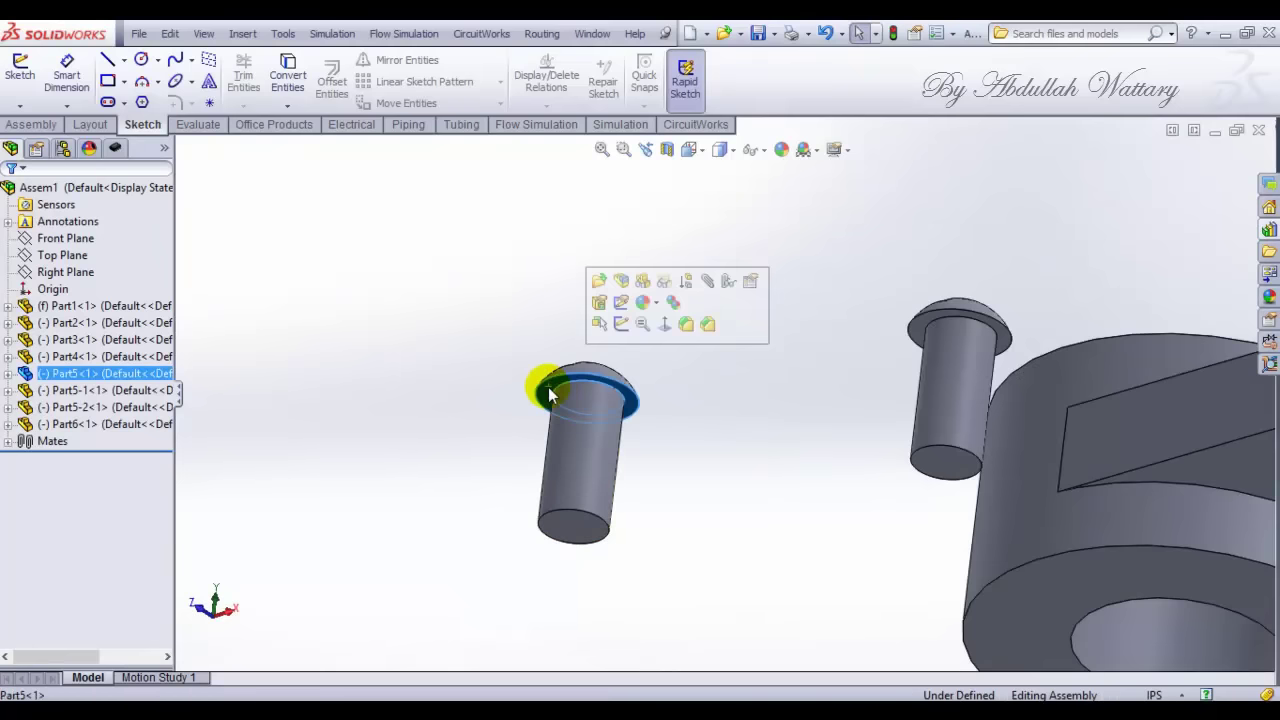
{"action": "left_click", "coordinate": [694, 237]}
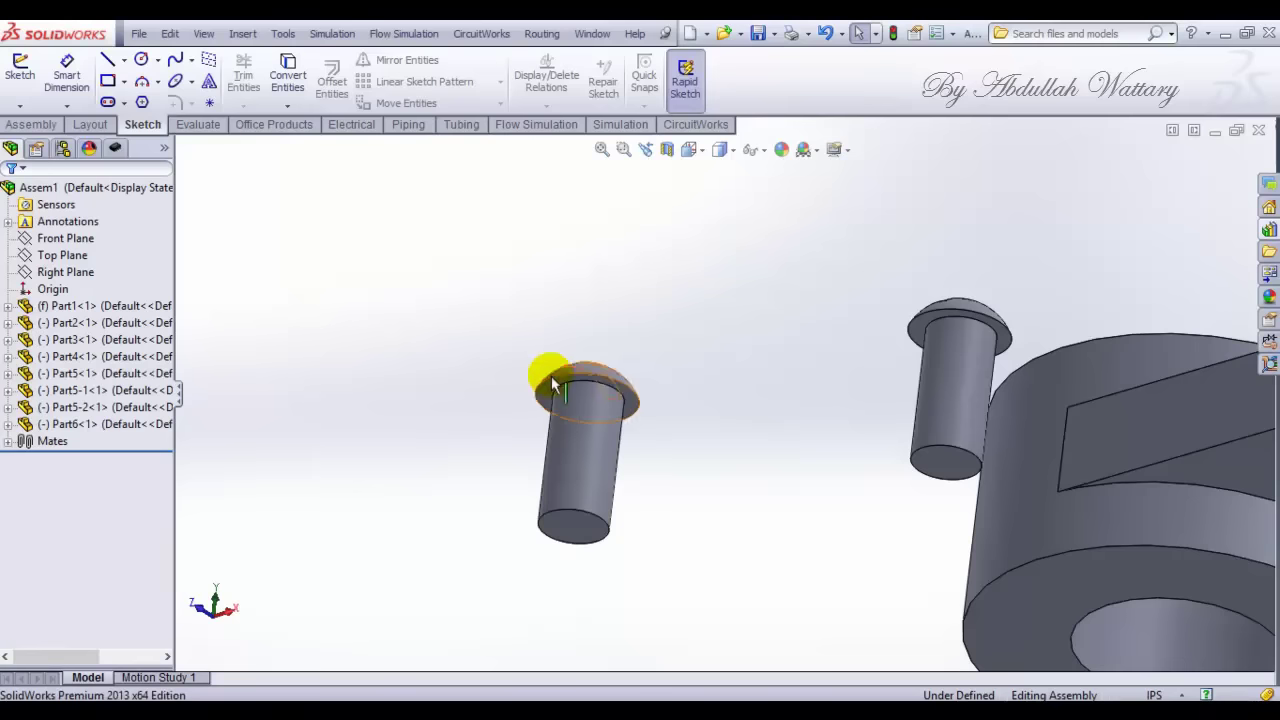
{"action": "left_click", "coordinate": [548, 383]}
{"action": "left_click", "coordinate": [705, 276]}
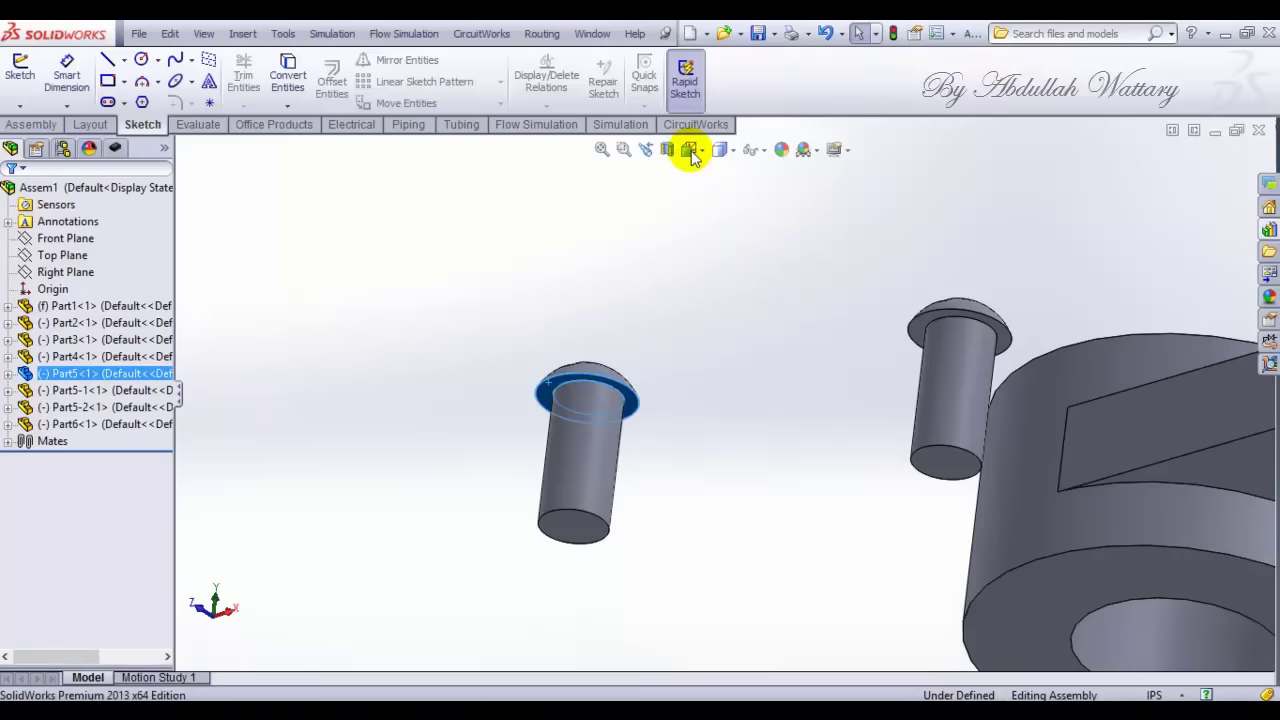
{"action": "key", "text": "f"}
{"action": "left_click", "coordinate": [698, 162]}
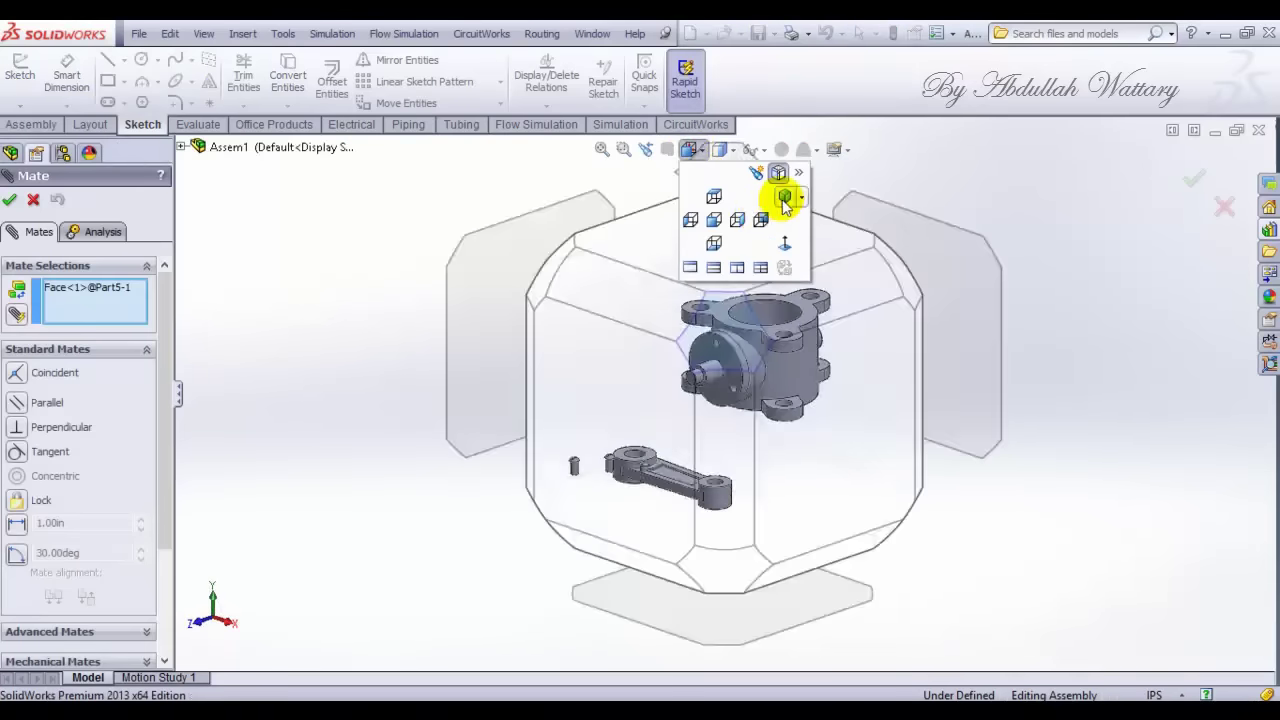
{"action": "left_click", "coordinate": [783, 194]}
{"action": "left_click", "coordinate": [725, 364]}
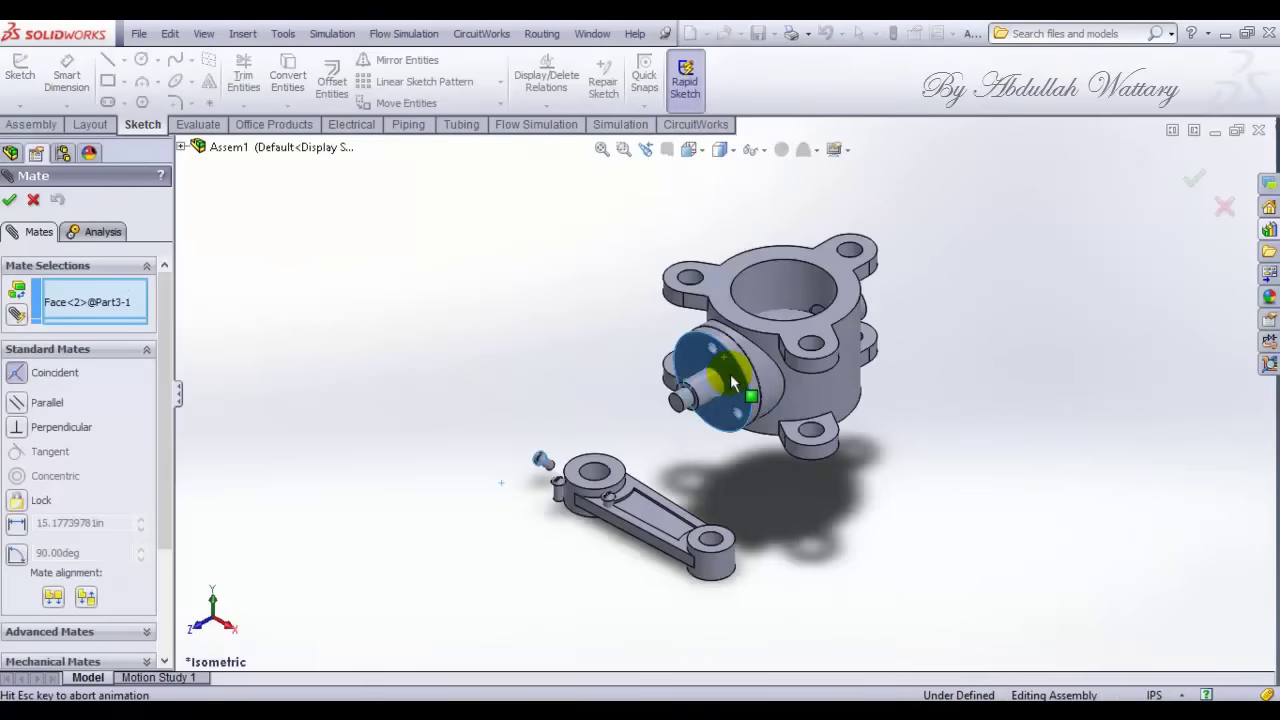
{"action": "key", "text": "Return"}
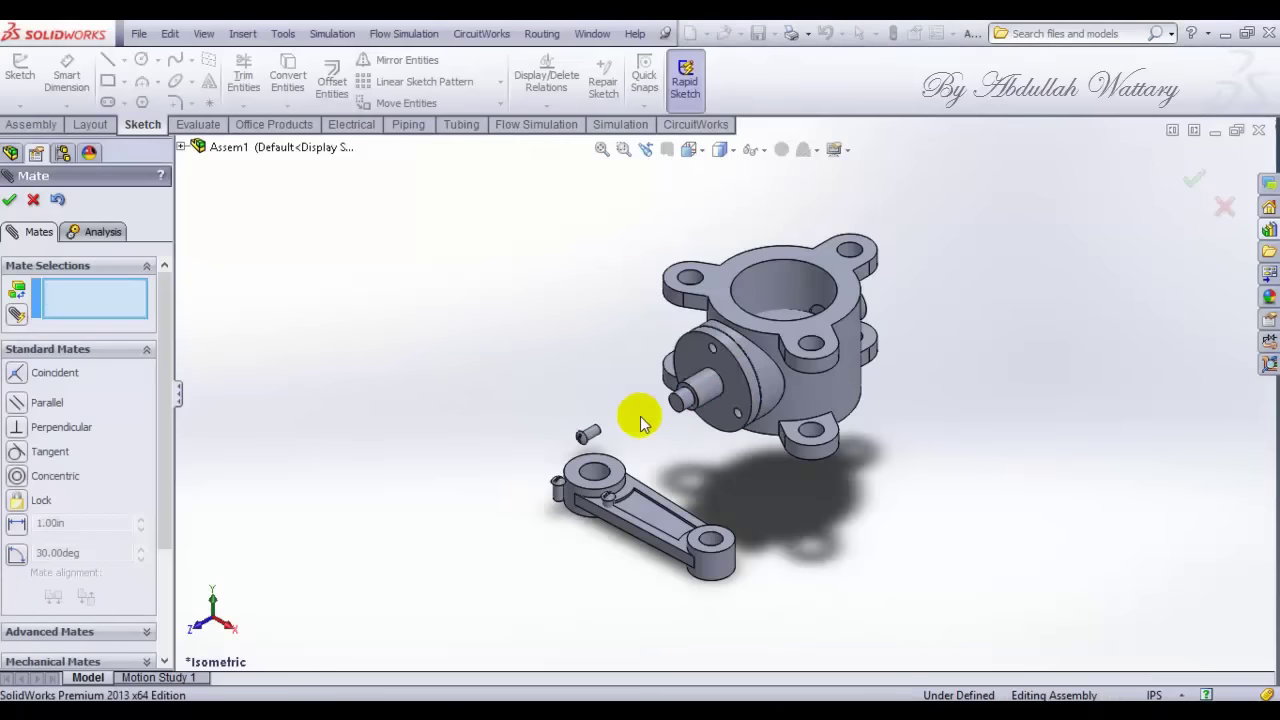
Step: Centre the first bolt's shank concentric in its flange hole
{"action": "scroll", "coordinate": [620, 425], "scroll_direction": "down", "scroll_amount": 3}
{"action": "left_click", "coordinate": [588, 440]}
{"action": "scroll", "coordinate": [800, 300], "scroll_direction": "down", "scroll_amount": 3}
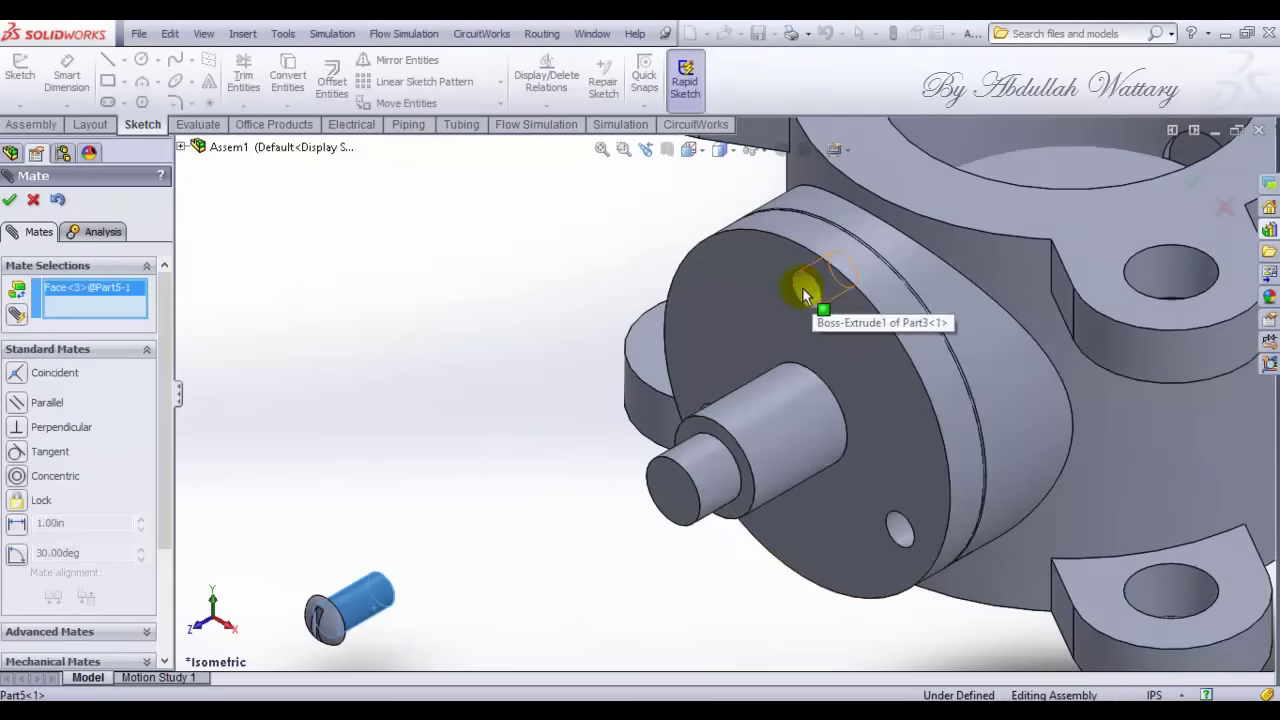
{"action": "left_click", "coordinate": [802, 287]}
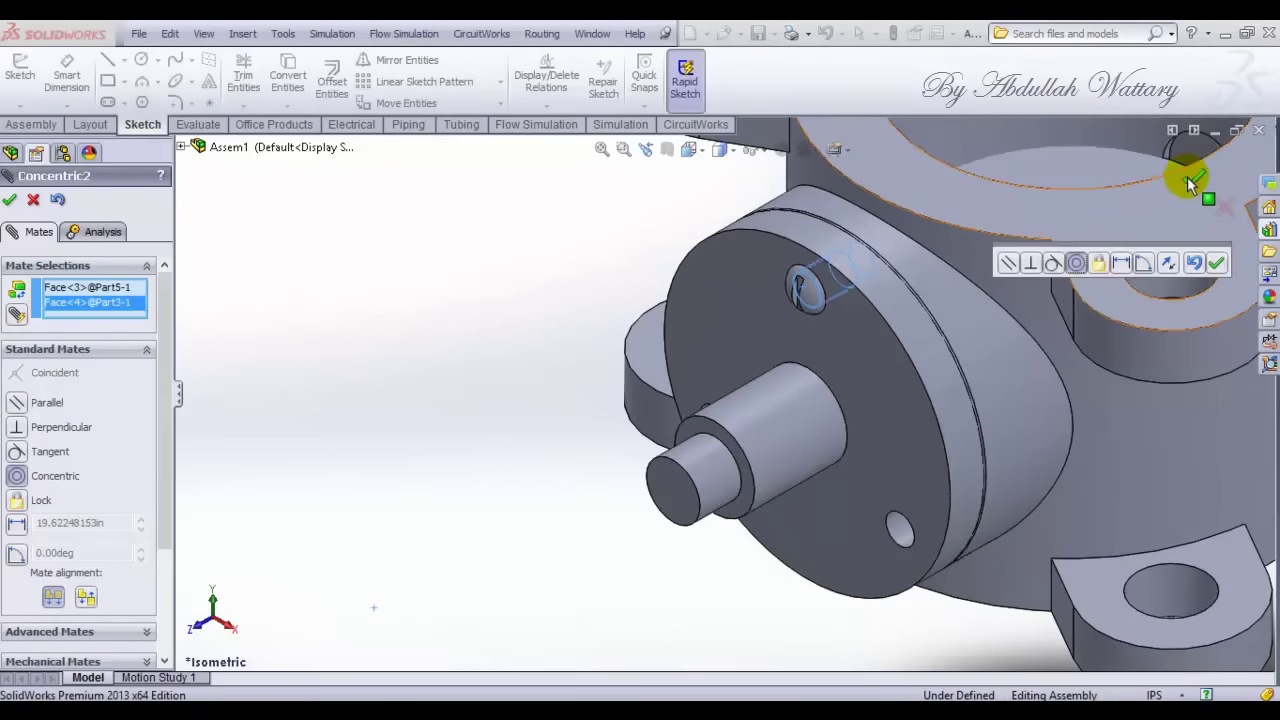
{"action": "left_click", "coordinate": [1190, 176]}
{"action": "left_click", "coordinate": [9, 199]}
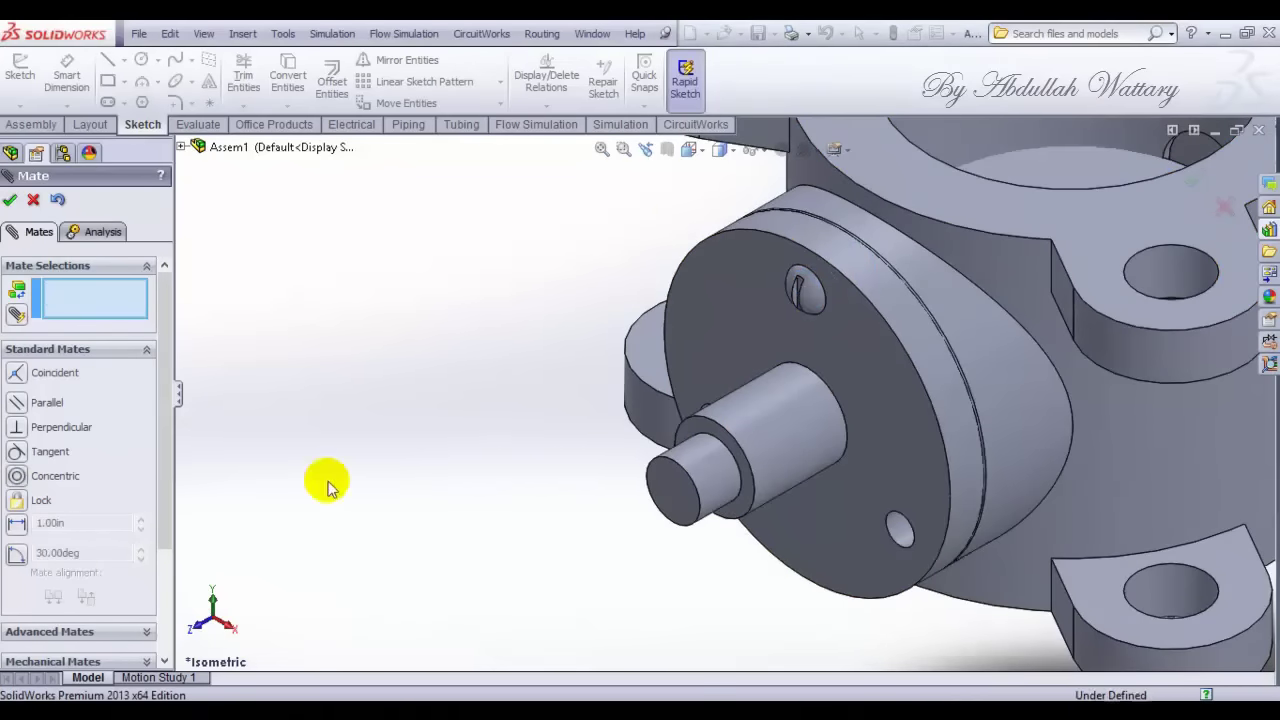
Step: Seat the second bolt's head underside flush on the flange's outer face
{"action": "key", "text": "f"}
{"action": "right_click", "coordinate": [403, 460]}
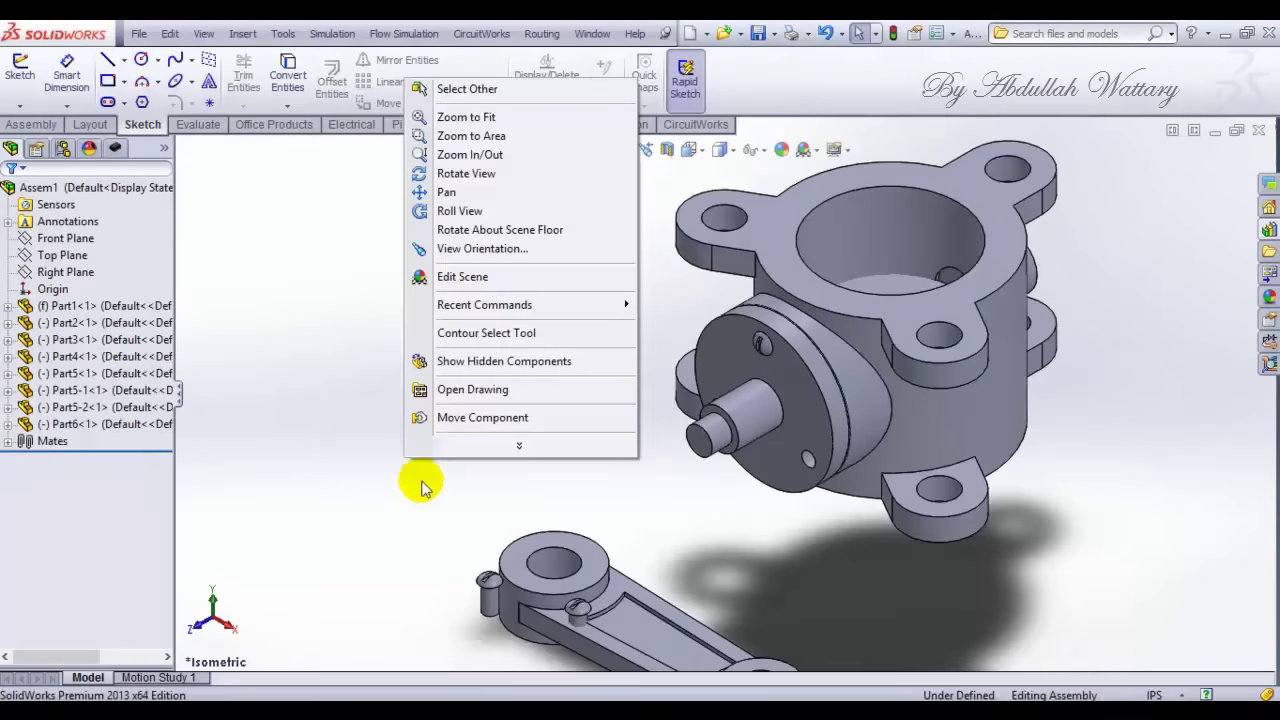
{"action": "left_click", "coordinate": [451, 175]}
{"action": "left_click_drag", "start_coordinate": [586, 563], "coordinate": [605, 365]}
{"action": "scroll", "coordinate": [512, 577], "scroll_direction": "down", "scroll_amount": 3}
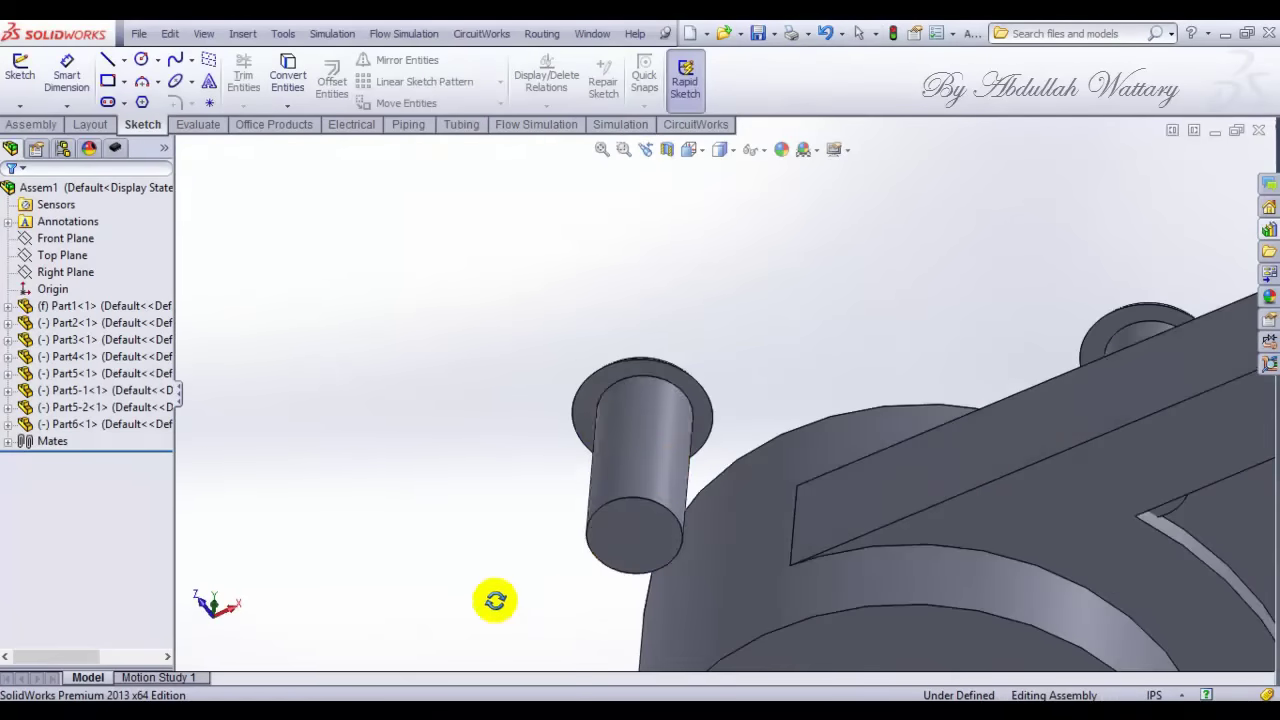
{"action": "left_click", "coordinate": [598, 391]}
{"action": "key", "text": "Escape"}
{"action": "left_click", "coordinate": [595, 390]}
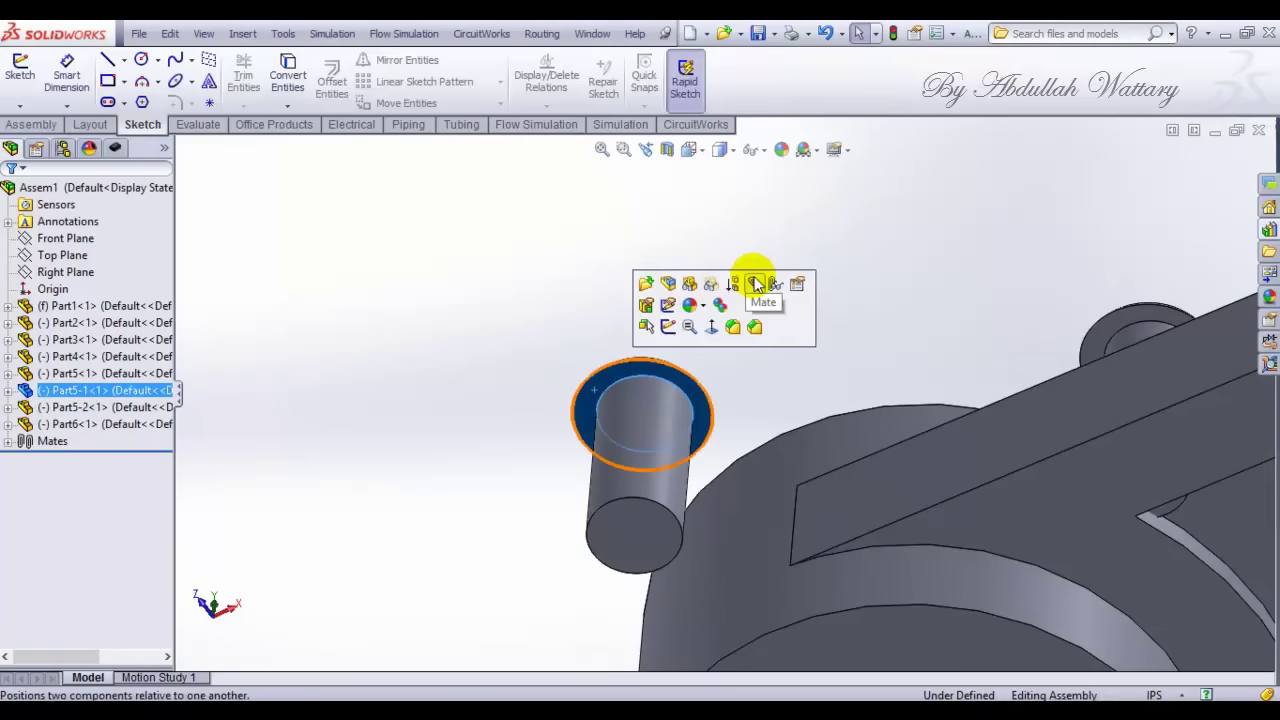
{"action": "left_click", "coordinate": [755, 285]}
{"action": "left_click", "coordinate": [690, 150]}
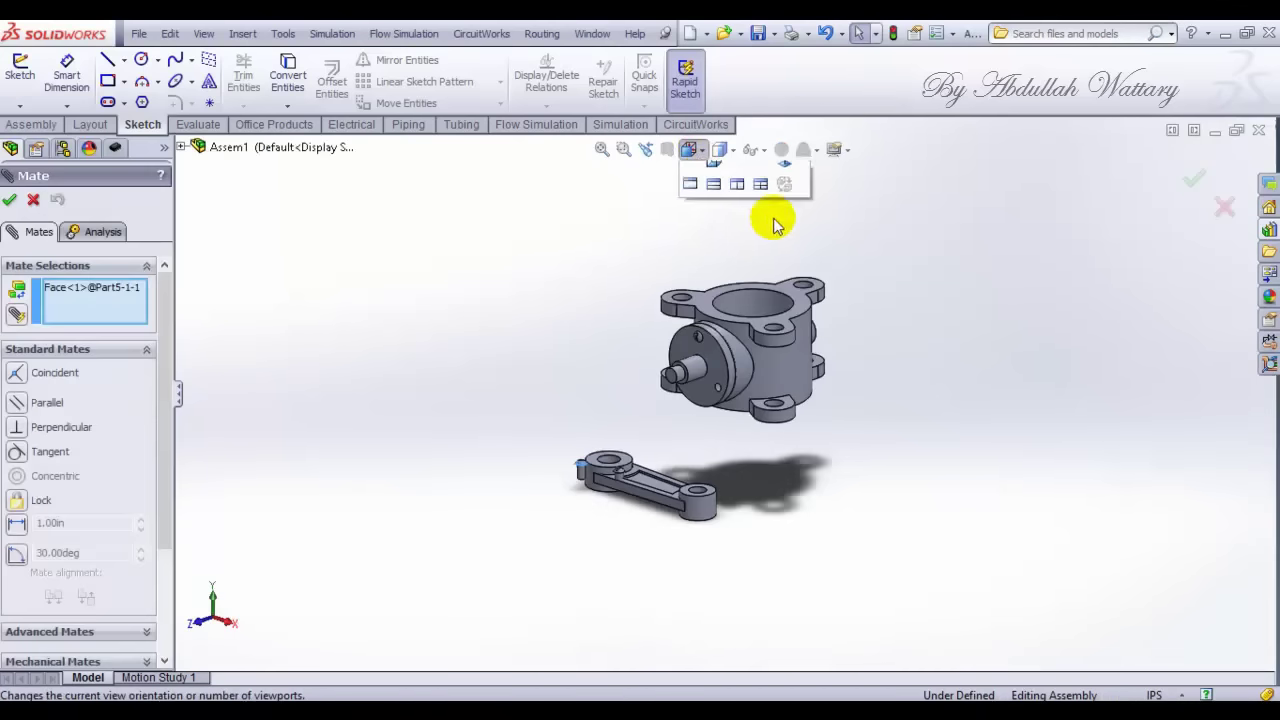
{"action": "key", "text": "space"}
{"action": "left_click", "coordinate": [791, 194]}
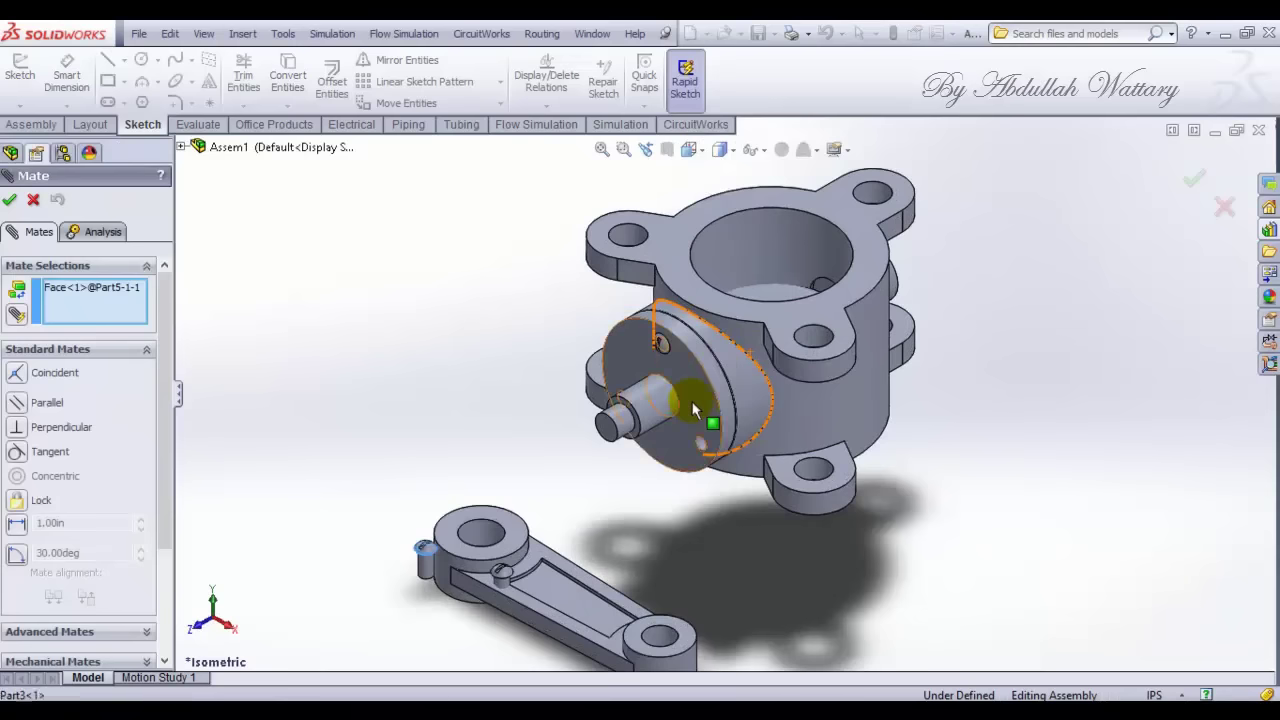
{"action": "left_click", "coordinate": [695, 408]}
{"action": "left_click", "coordinate": [712, 408]}
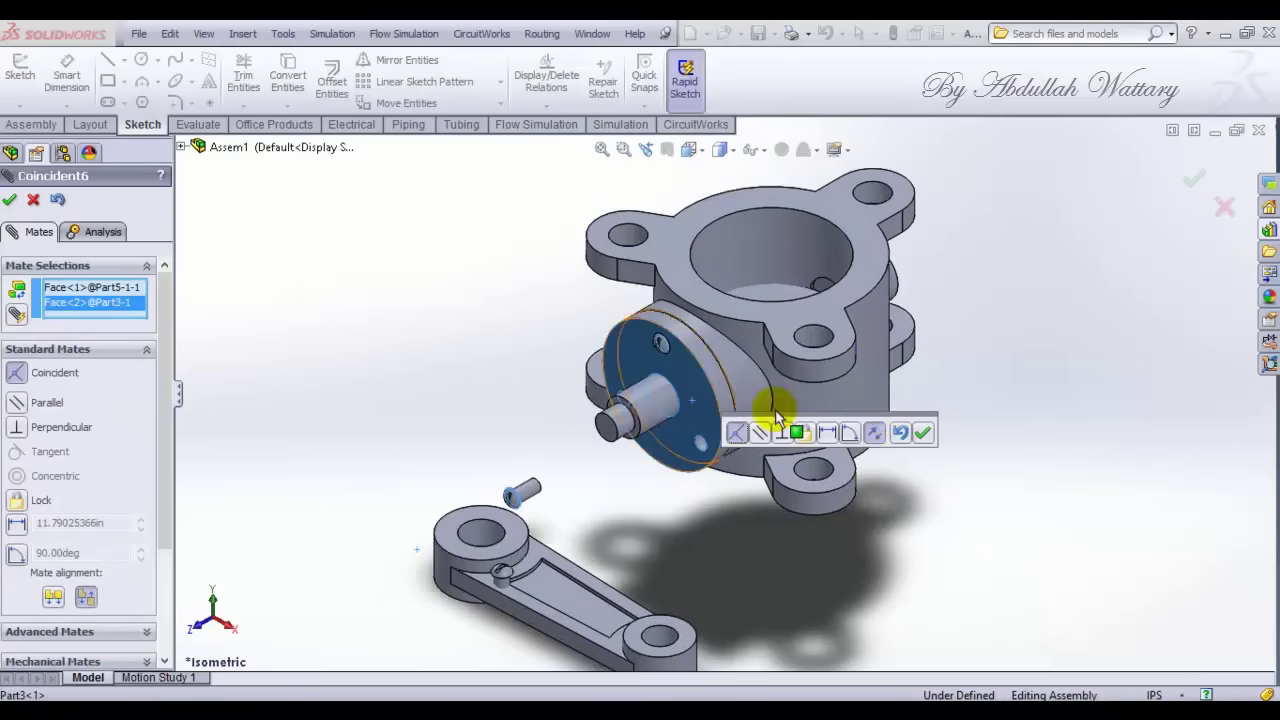
{"action": "left_click", "coordinate": [914, 429]}
Step: Make the second bolt's shank concentric with its flange hole
{"action": "left_click", "coordinate": [538, 503]}
{"action": "scroll", "coordinate": [697, 470], "scroll_direction": "down", "scroll_amount": 5}
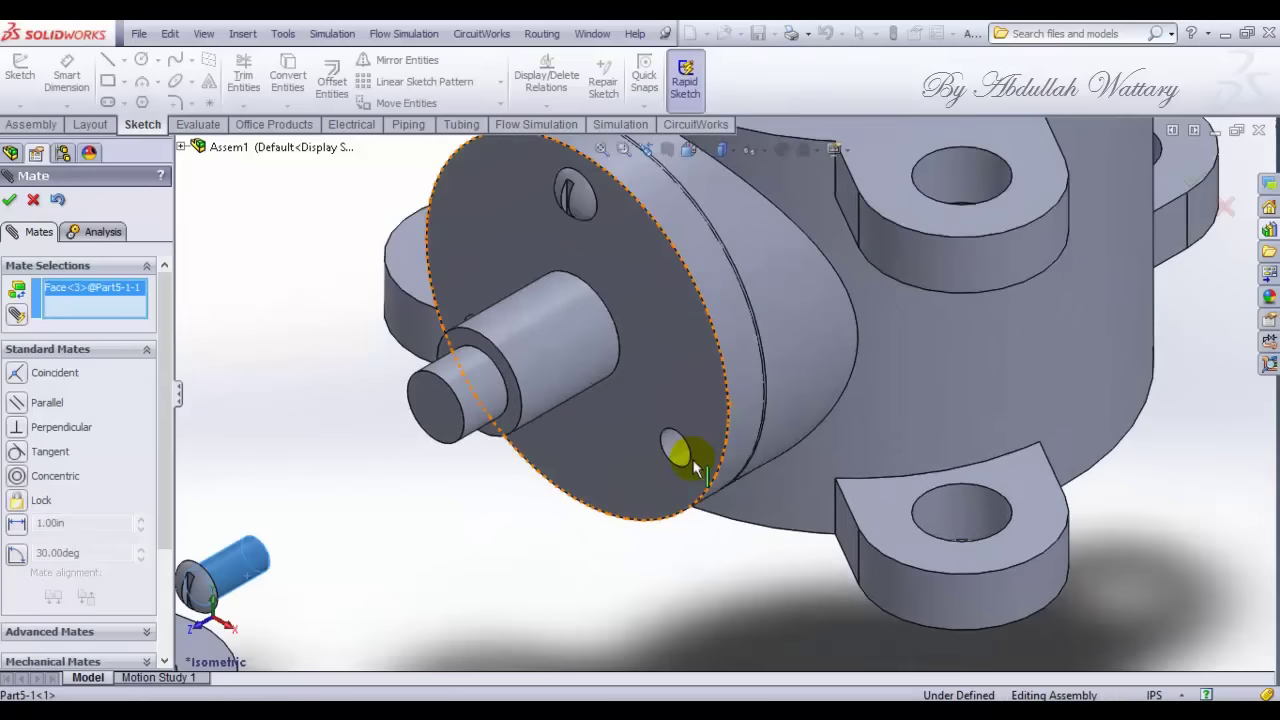
{"action": "left_click", "coordinate": [673, 451]}
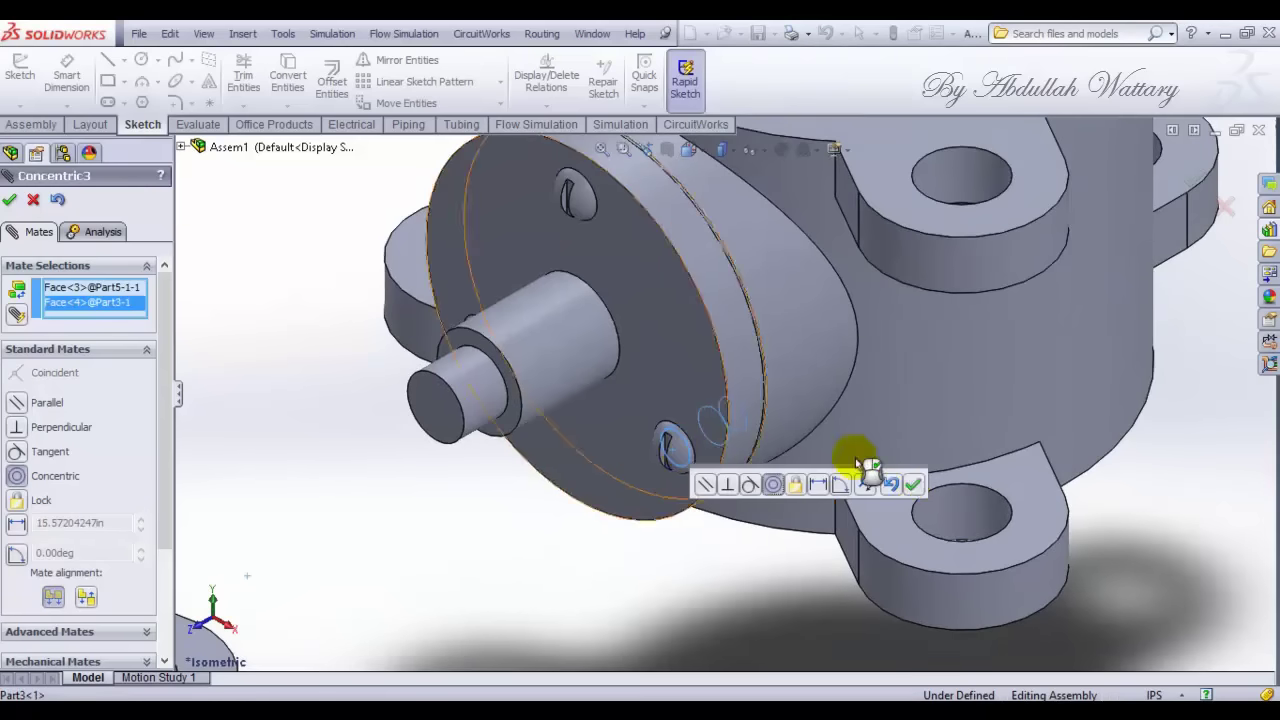
{"action": "left_click", "coordinate": [913, 487]}
{"action": "left_click", "coordinate": [9, 199]}
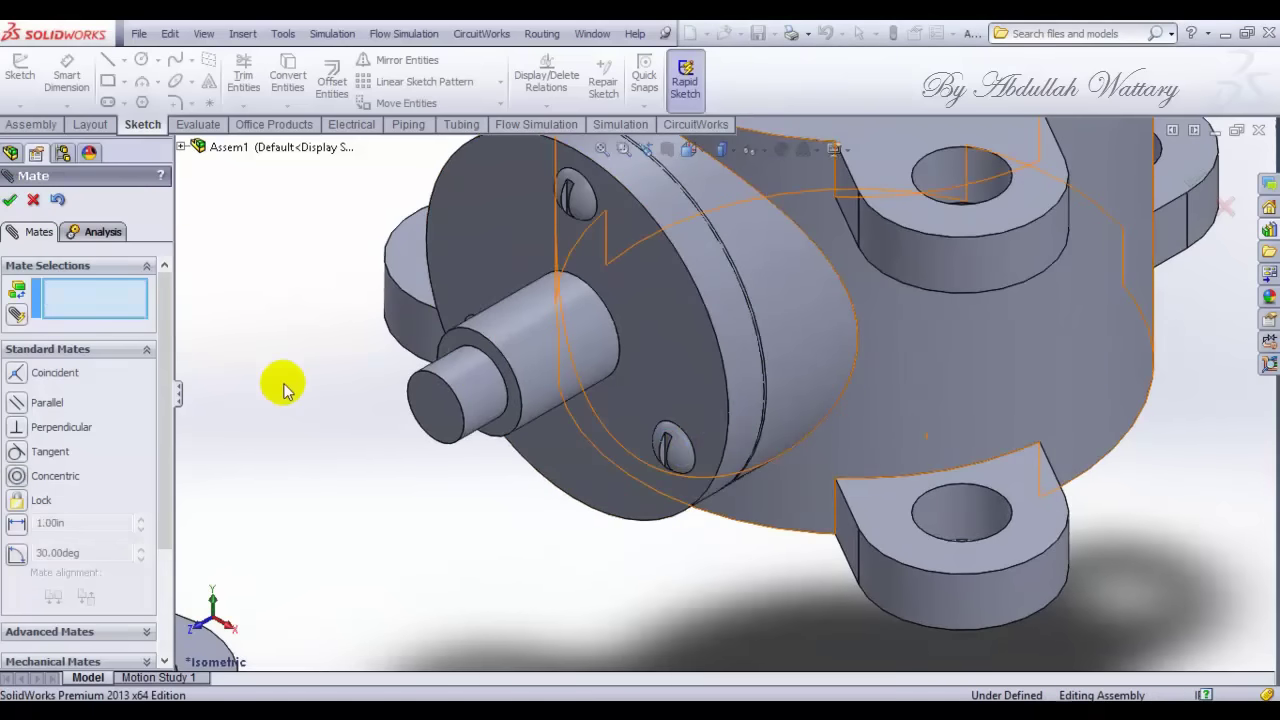
Step: Seat the third bolt's head flush on the flange's outer face
{"action": "scroll", "coordinate": [330, 390], "scroll_direction": "up", "scroll_amount": 3}
{"action": "right_click", "coordinate": [330, 390]}
{"action": "left_click", "coordinate": [352, 417]}
{"action": "mouse_move", "coordinate": [352, 417]}
{"action": "left_mouse_down"}
{"action": "mouse_move", "coordinate": [426, 389]}
{"action": "mouse_move", "coordinate": [438, 268]}
{"action": "mouse_move", "coordinate": [423, 509]}
{"action": "mouse_move", "coordinate": [543, 534]}
{"action": "left_mouse_up"}
{"action": "scroll", "coordinate": [629, 509], "scroll_direction": "down", "scroll_amount": 5}
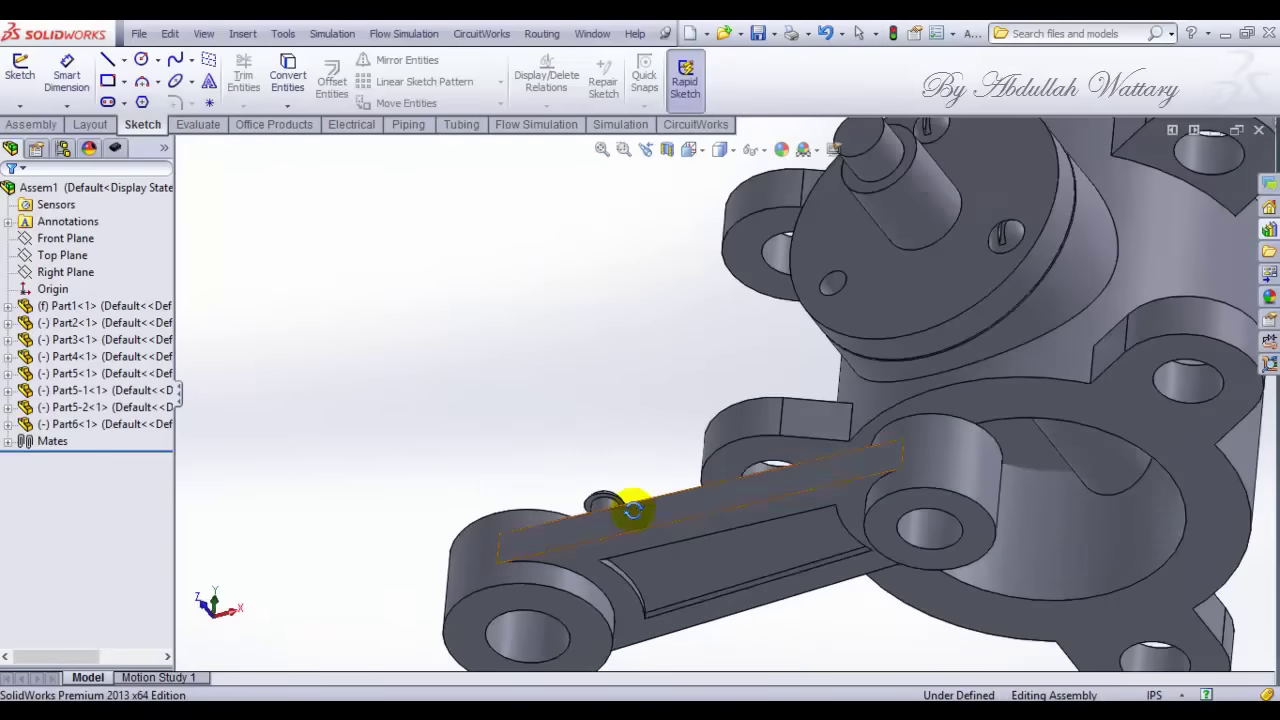
{"action": "scroll", "coordinate": [654, 441], "scroll_direction": "down", "scroll_amount": 5}
{"action": "left_click_drag", "start_coordinate": [654, 441], "coordinate": [608, 424]}
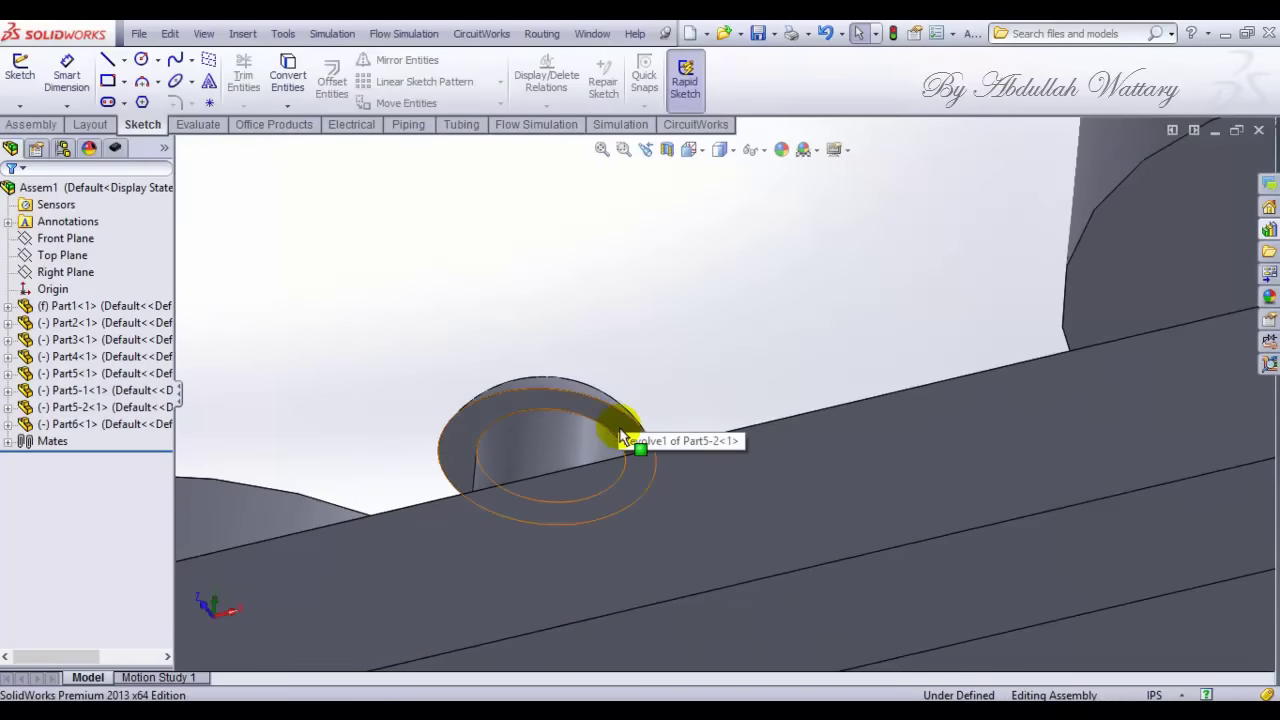
{"action": "left_click", "coordinate": [620, 437]}
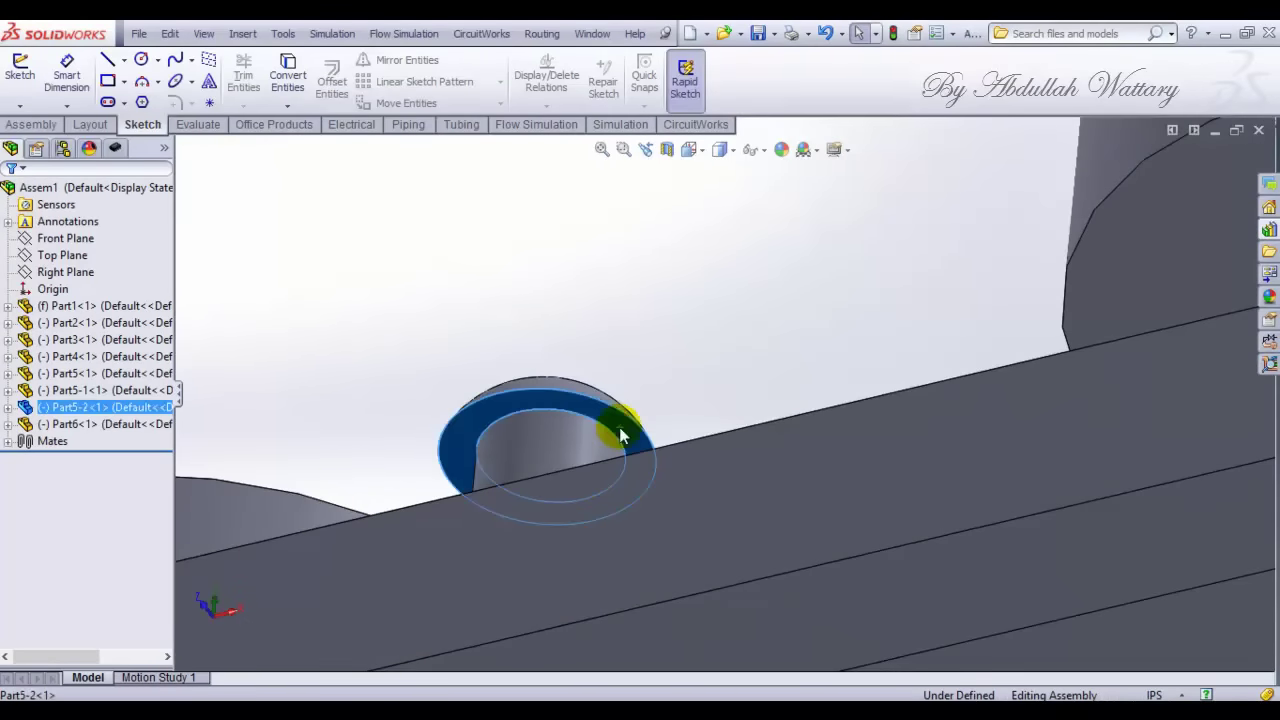
{"action": "left_click", "coordinate": [690, 150]}
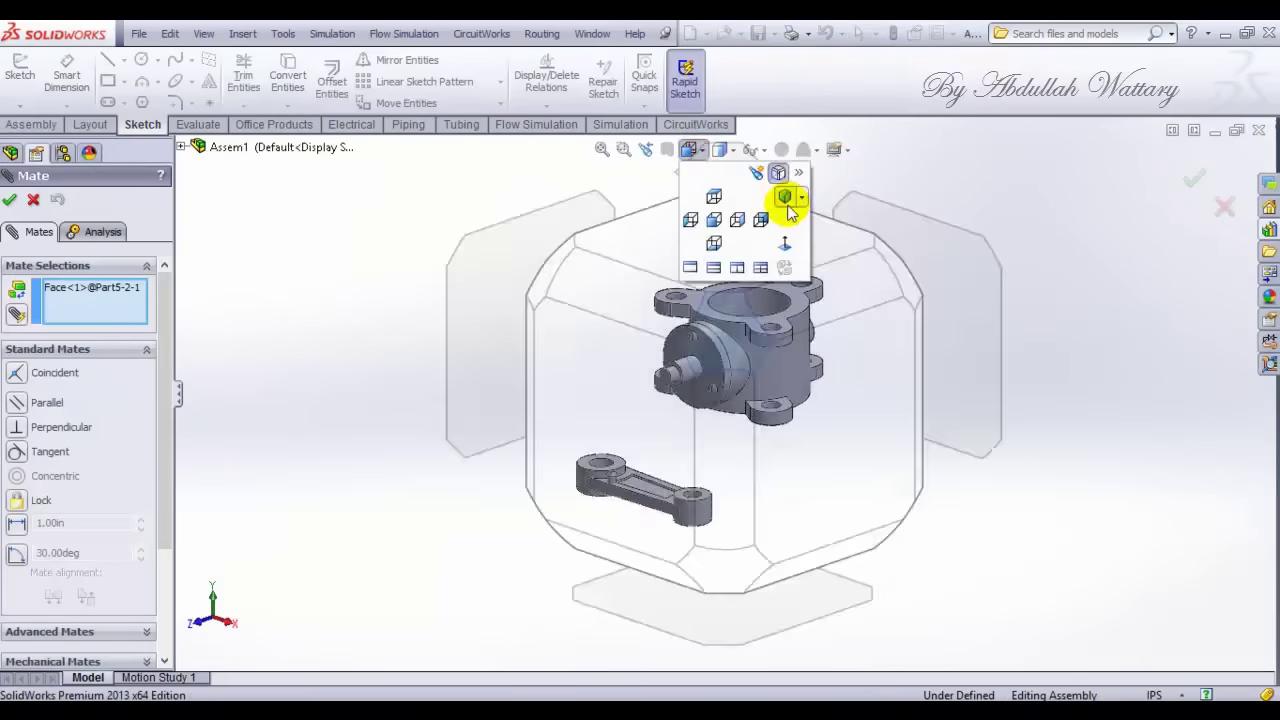
{"action": "left_click", "coordinate": [785, 198]}
{"action": "scroll", "coordinate": [645, 385], "scroll_direction": "down", "scroll_amount": 3}
{"action": "scroll", "coordinate": [655, 390], "scroll_direction": "down", "scroll_amount": 3}
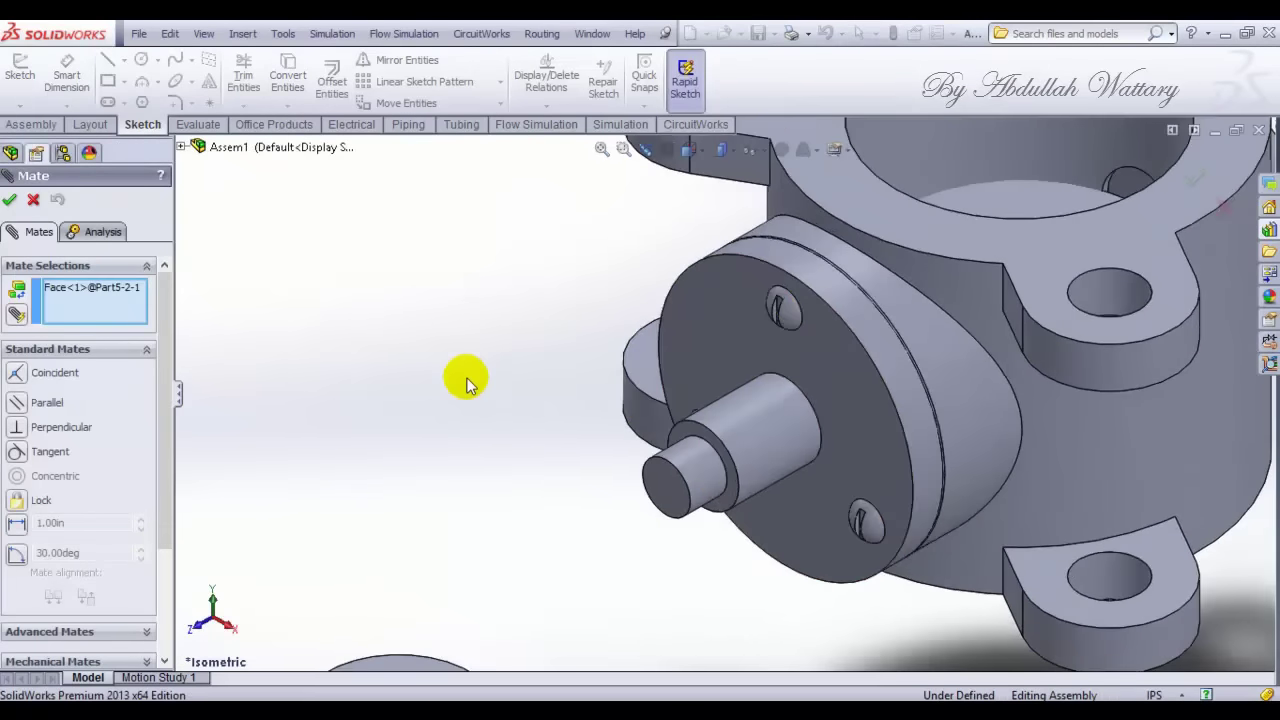
{"action": "scroll", "coordinate": [635, 398], "scroll_direction": "down", "scroll_amount": 2}
{"action": "left_click", "coordinate": [793, 366]}
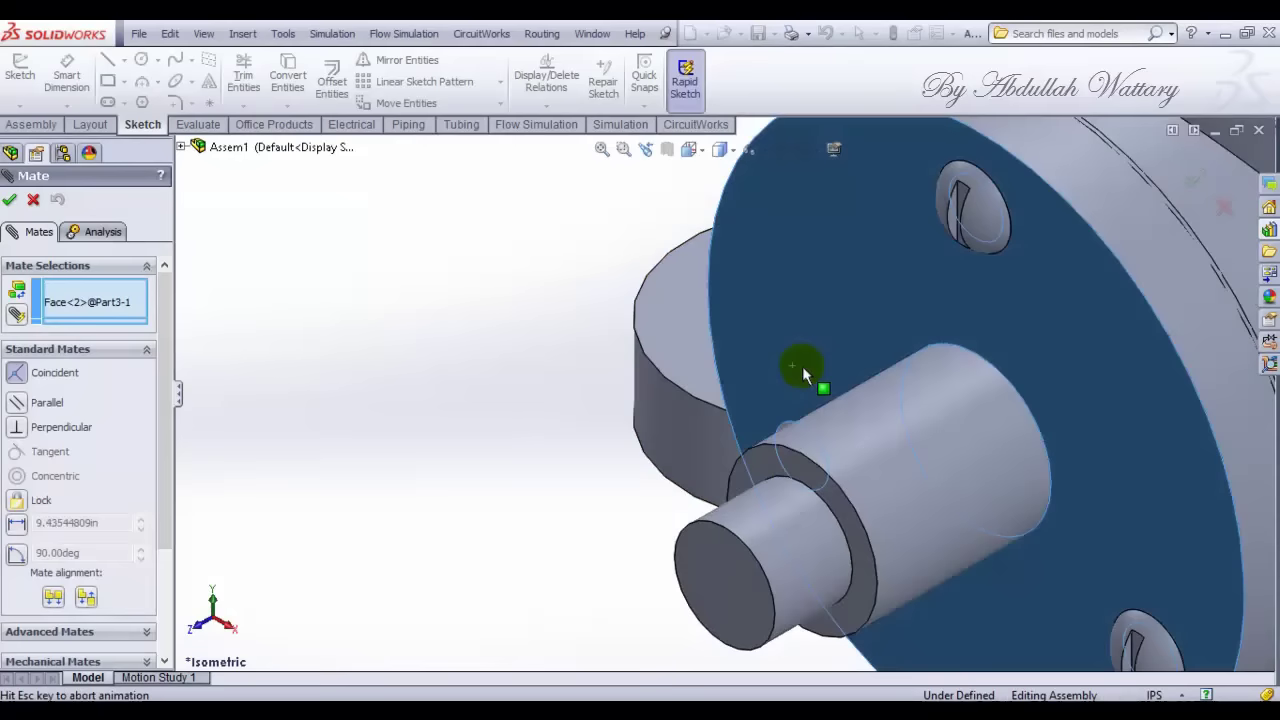
{"action": "left_click", "coordinate": [798, 372]}
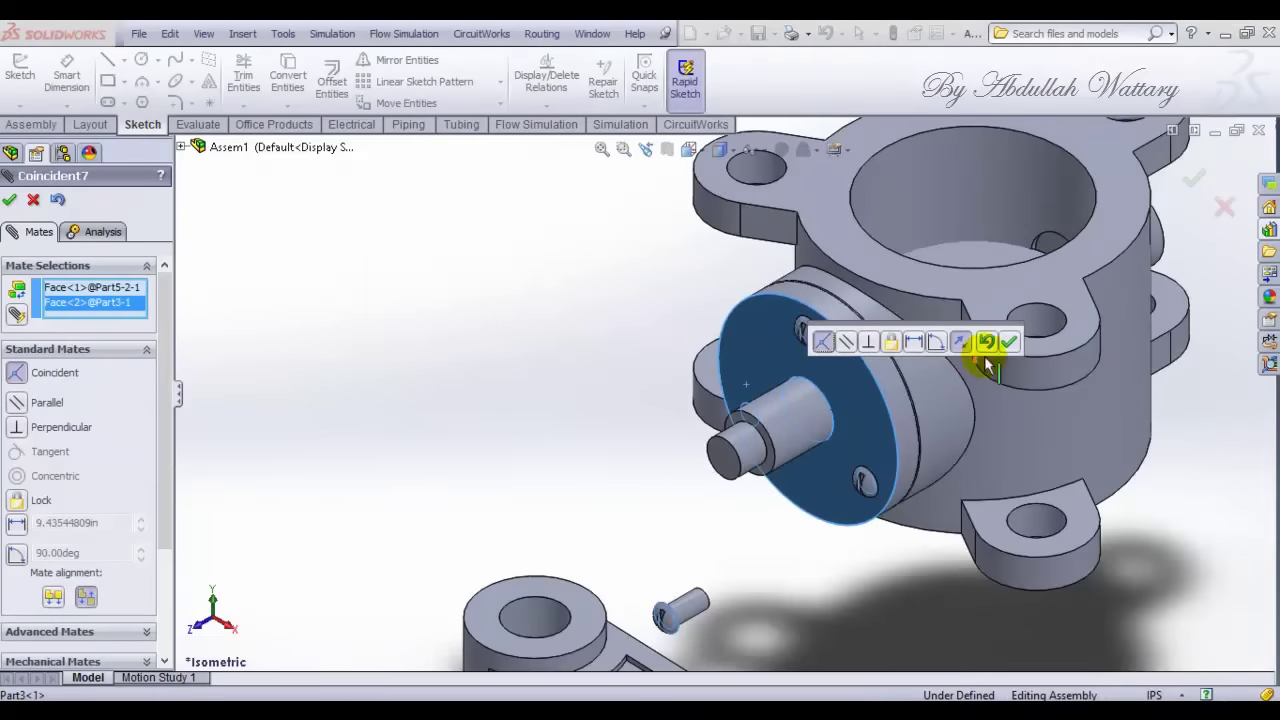
{"action": "left_click", "coordinate": [1012, 343]}
Step: Centre the third bolt concentric in the remaining flange hole and return to Isometric
{"action": "right_click", "coordinate": [452, 255]}
{"action": "left_click", "coordinate": [490, 284]}
{"action": "right_click", "coordinate": [490, 285]}
{"action": "left_click", "coordinate": [543, 376]}
{"action": "left_click_drag", "start_coordinate": [651, 434], "coordinate": [637, 443]}
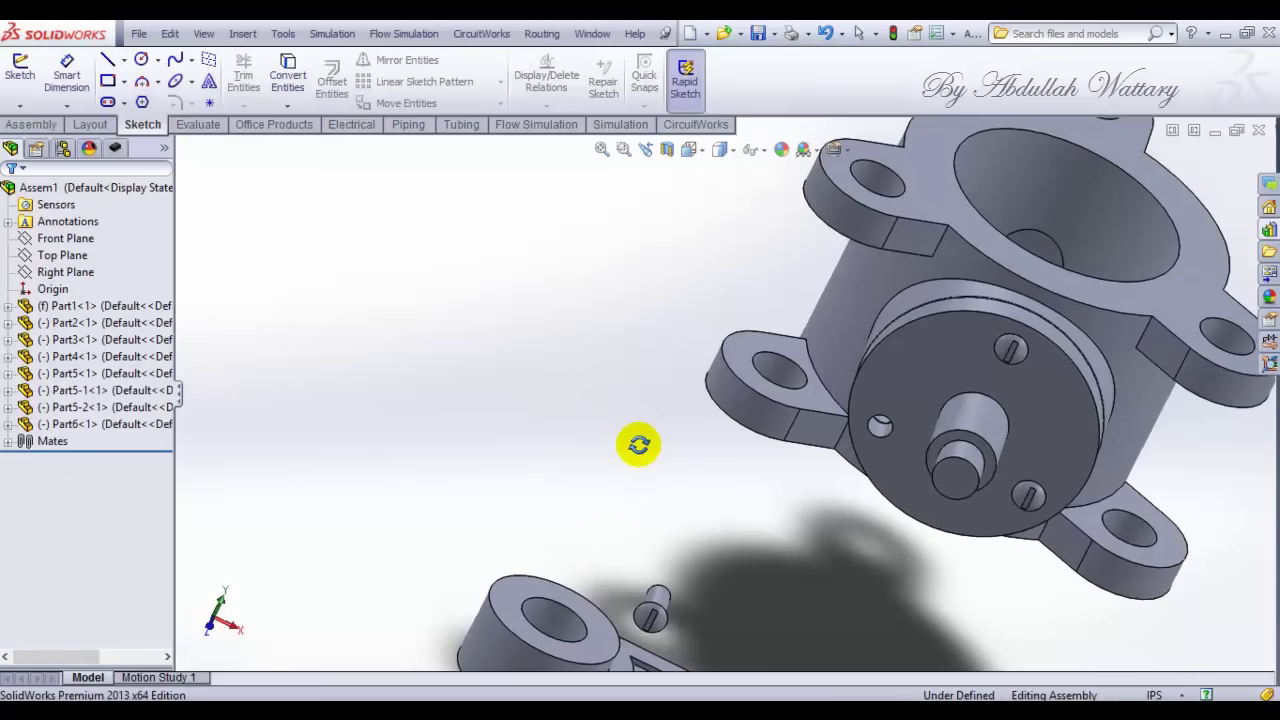
{"action": "left_click", "coordinate": [651, 600]}
{"action": "left_click", "coordinate": [809, 487]}
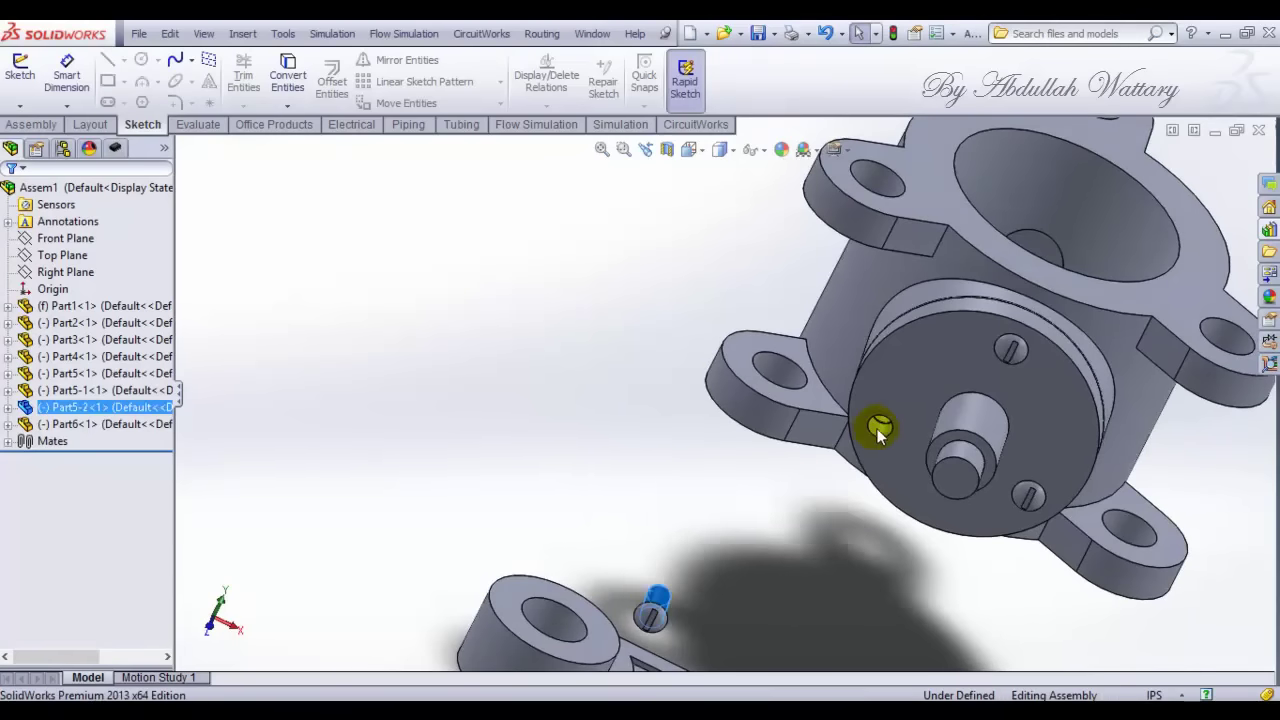
{"action": "left_click", "coordinate": [876, 430]}
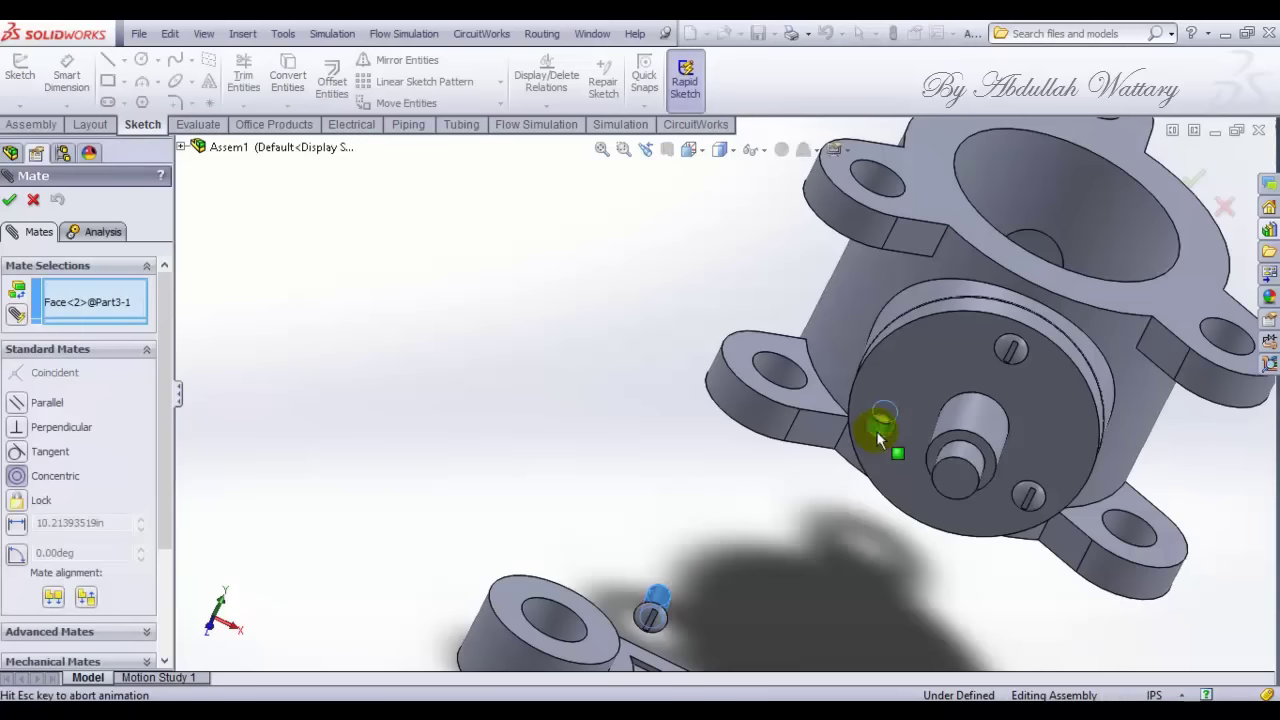
{"action": "left_click", "coordinate": [1112, 463]}
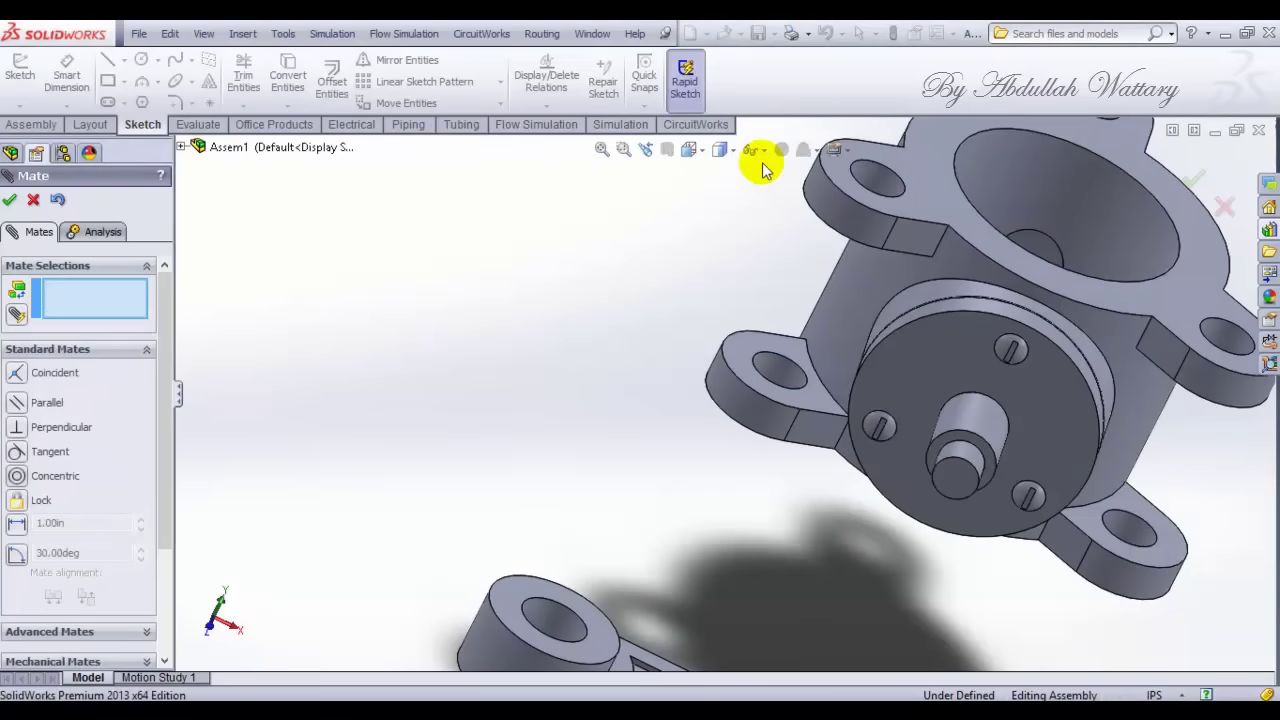
{"action": "left_click", "coordinate": [690, 149]}
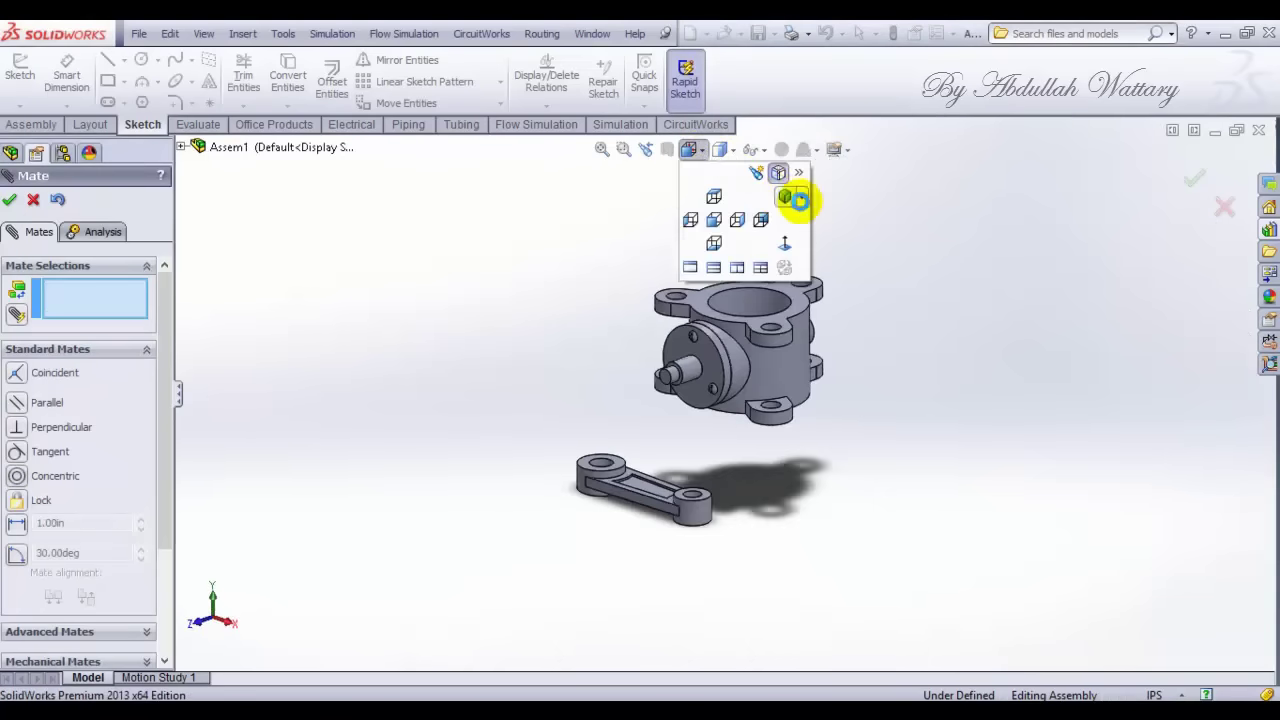
{"action": "left_click", "coordinate": [780, 177]}
Step: Mate the lever arm's end face flush against the cover flange
{"action": "left_click", "coordinate": [10, 203]}
{"action": "scroll", "coordinate": [607, 475], "scroll_direction": "down", "scroll_amount": 3}
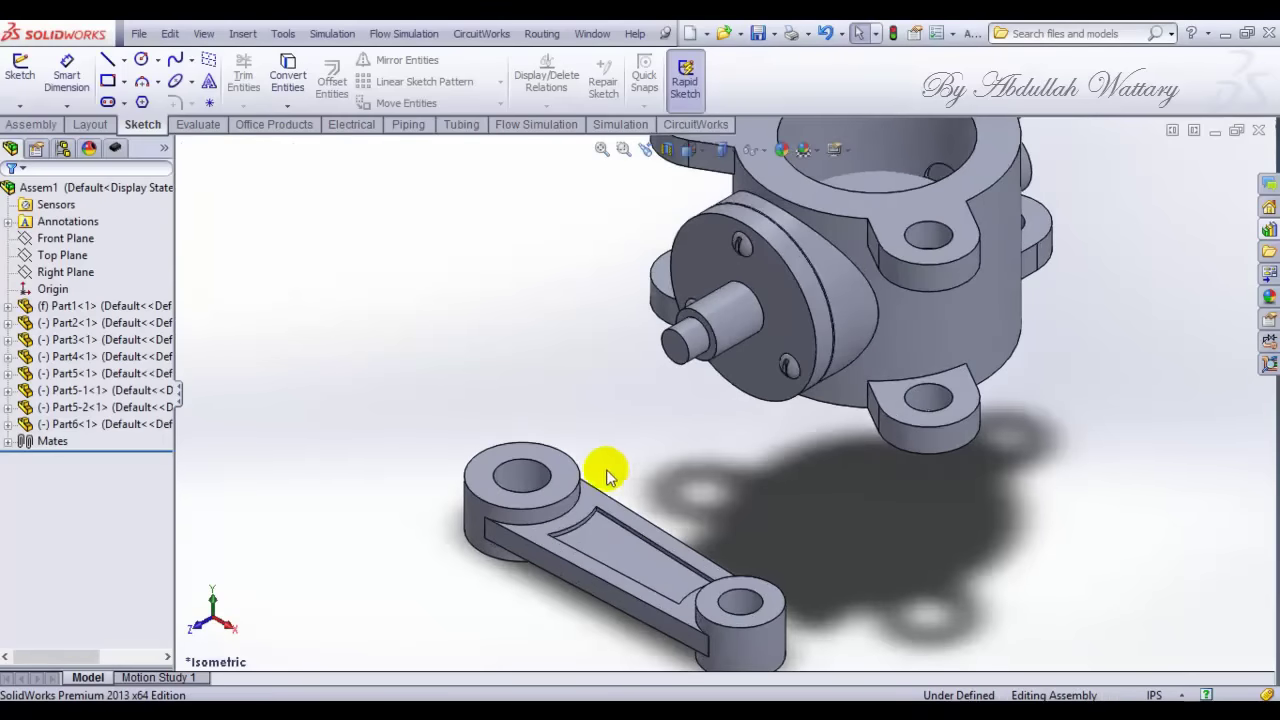
{"action": "left_click", "coordinate": [547, 470]}
{"action": "left_click", "coordinate": [707, 365]}
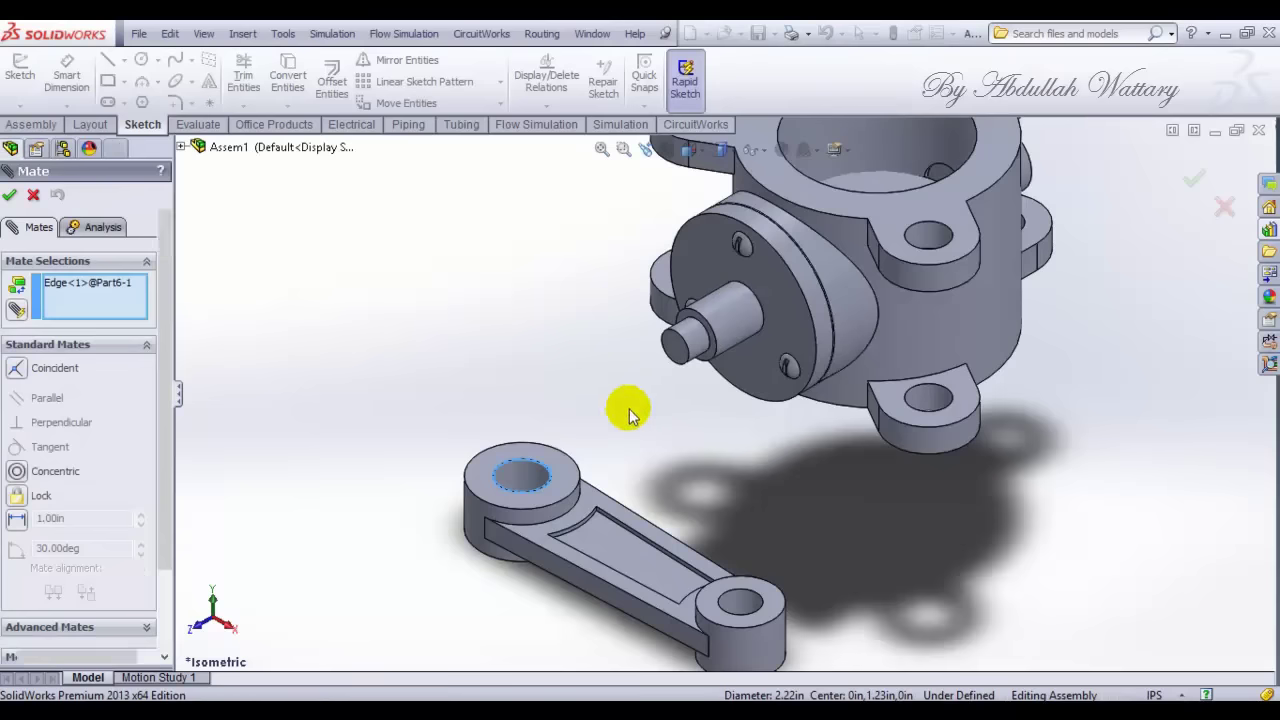
{"action": "key", "text": "Escape"}
{"action": "left_click", "coordinate": [566, 482]}
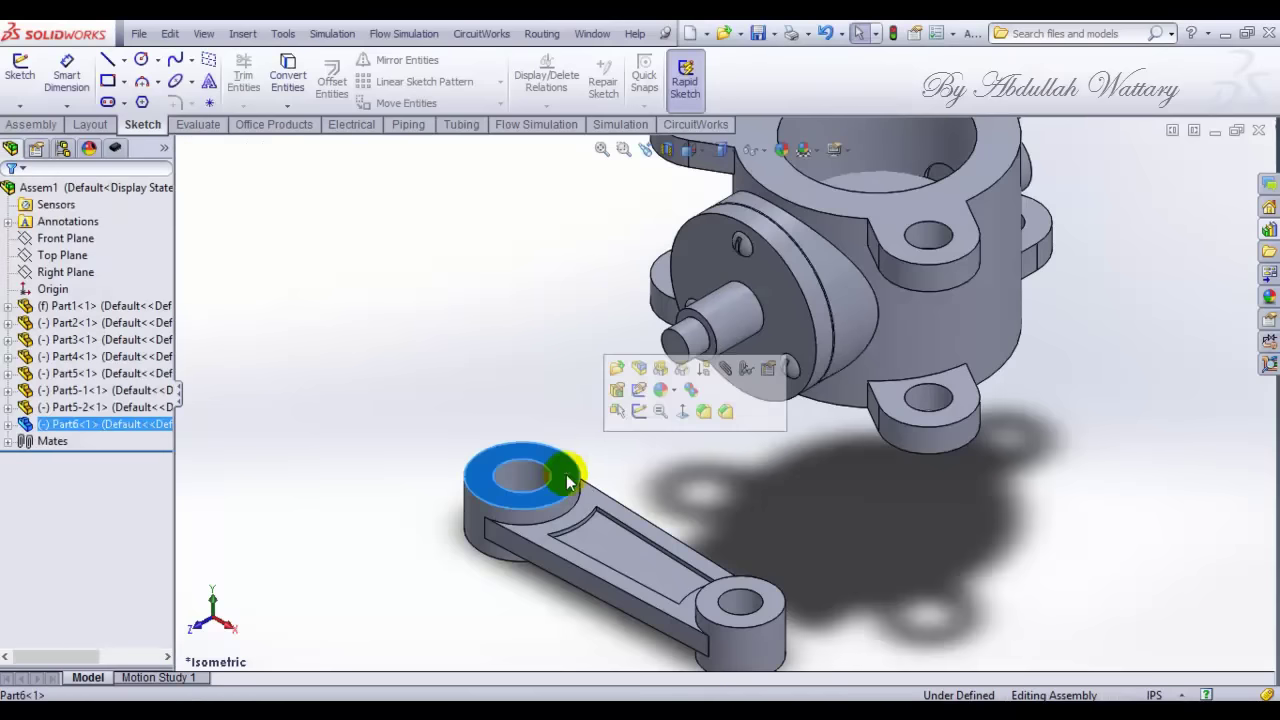
{"action": "left_click", "coordinate": [746, 368]}
{"action": "left_click", "coordinate": [773, 328]}
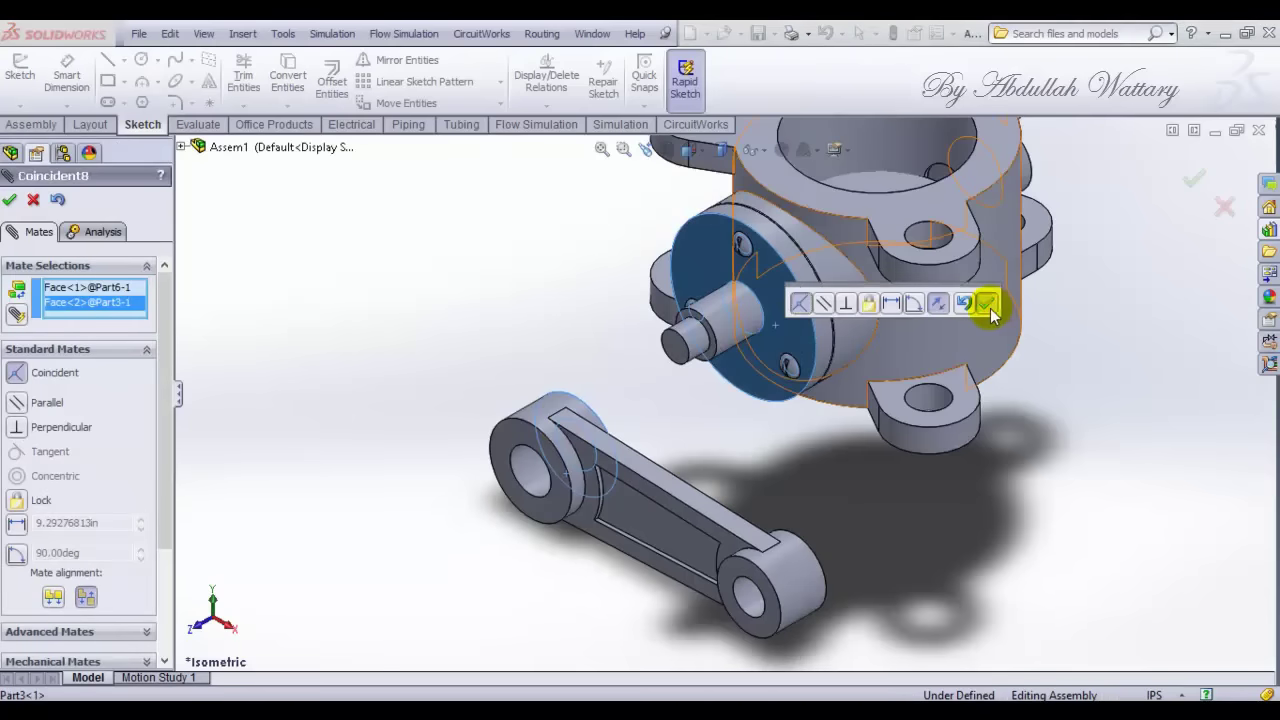
{"action": "left_click", "coordinate": [987, 303]}
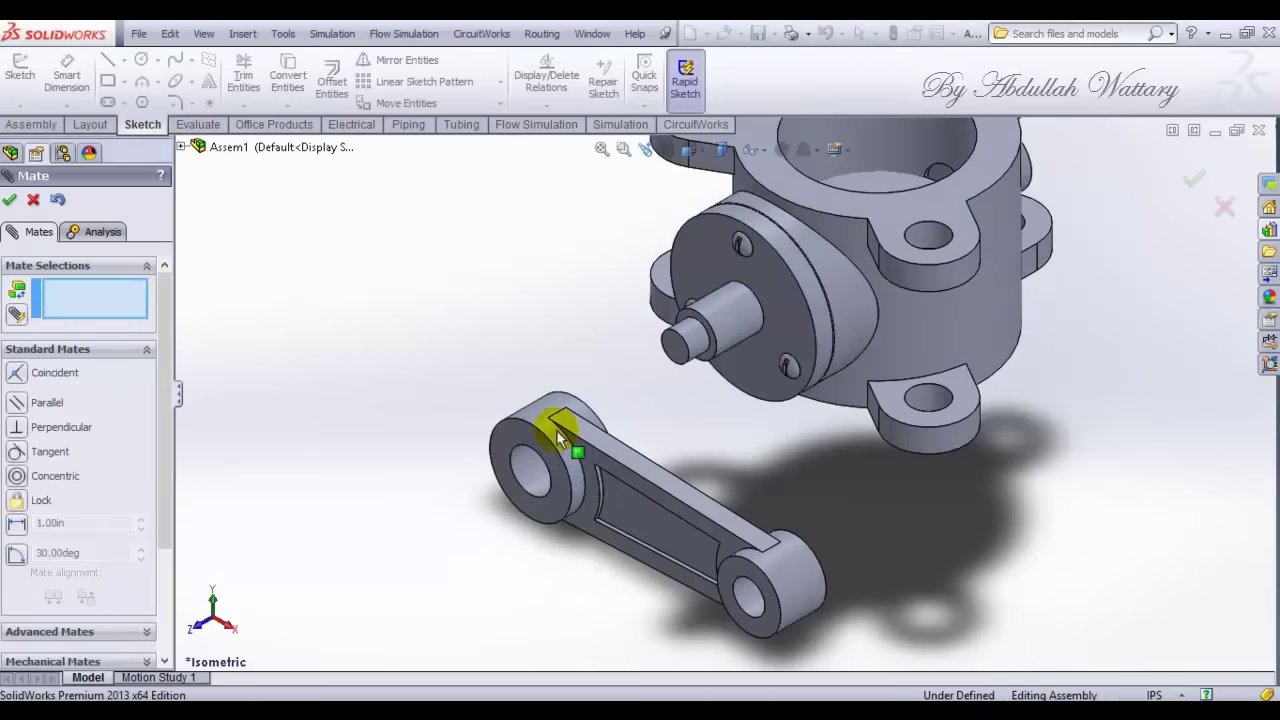
Step: Centre the lever arm's bore concentric on the shaft, then show the Design Library
{"action": "left_click", "coordinate": [524, 484]}
{"action": "left_click", "coordinate": [713, 338]}
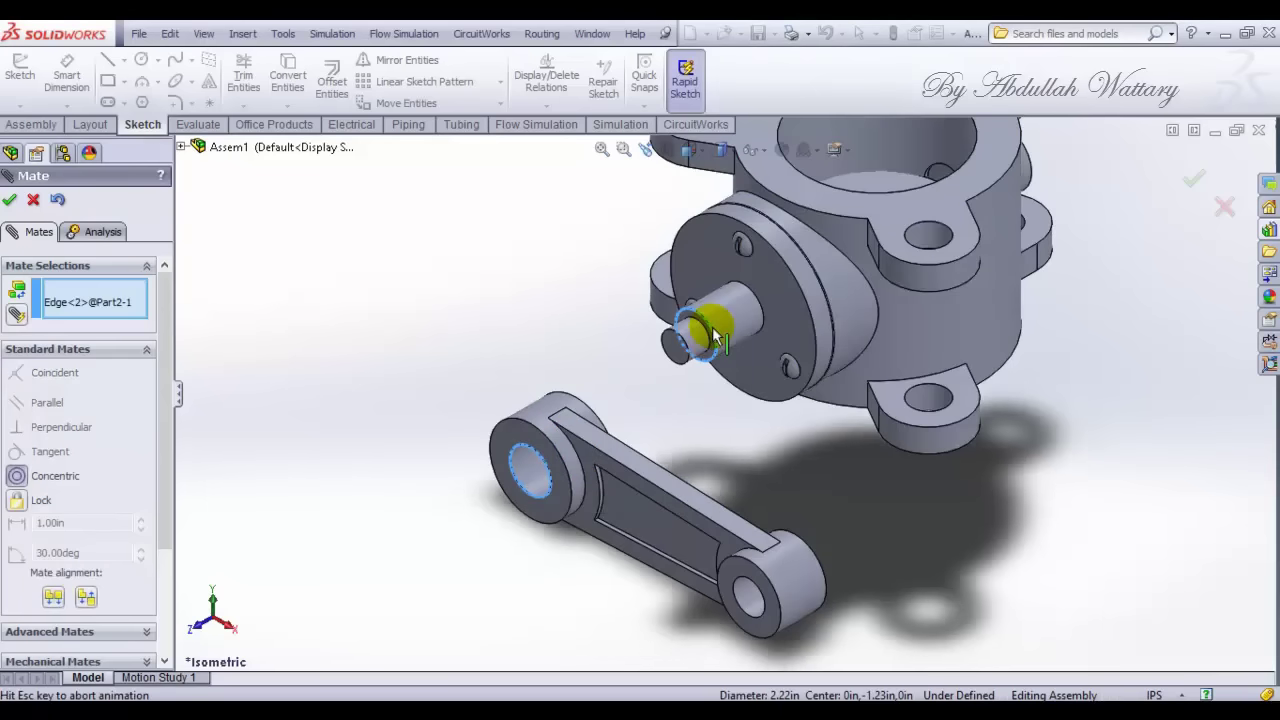
{"action": "left_click", "coordinate": [835, 306]}
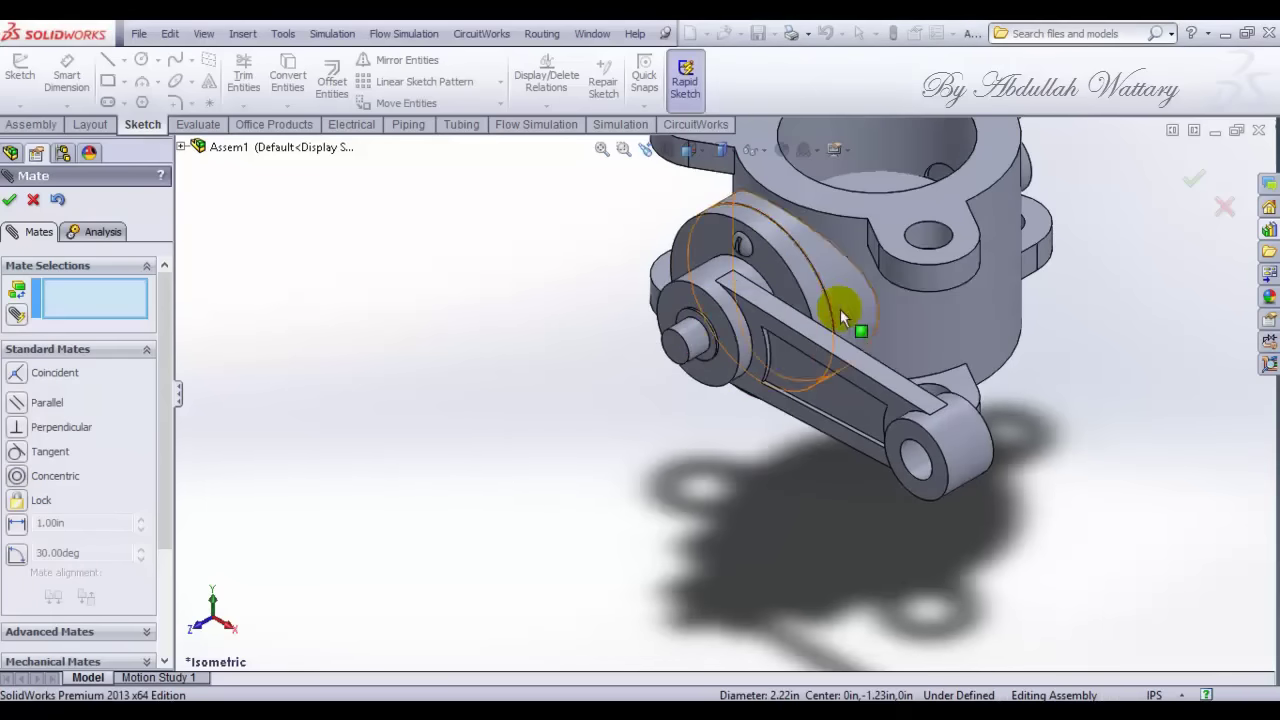
{"action": "left_click", "coordinate": [1195, 182]}
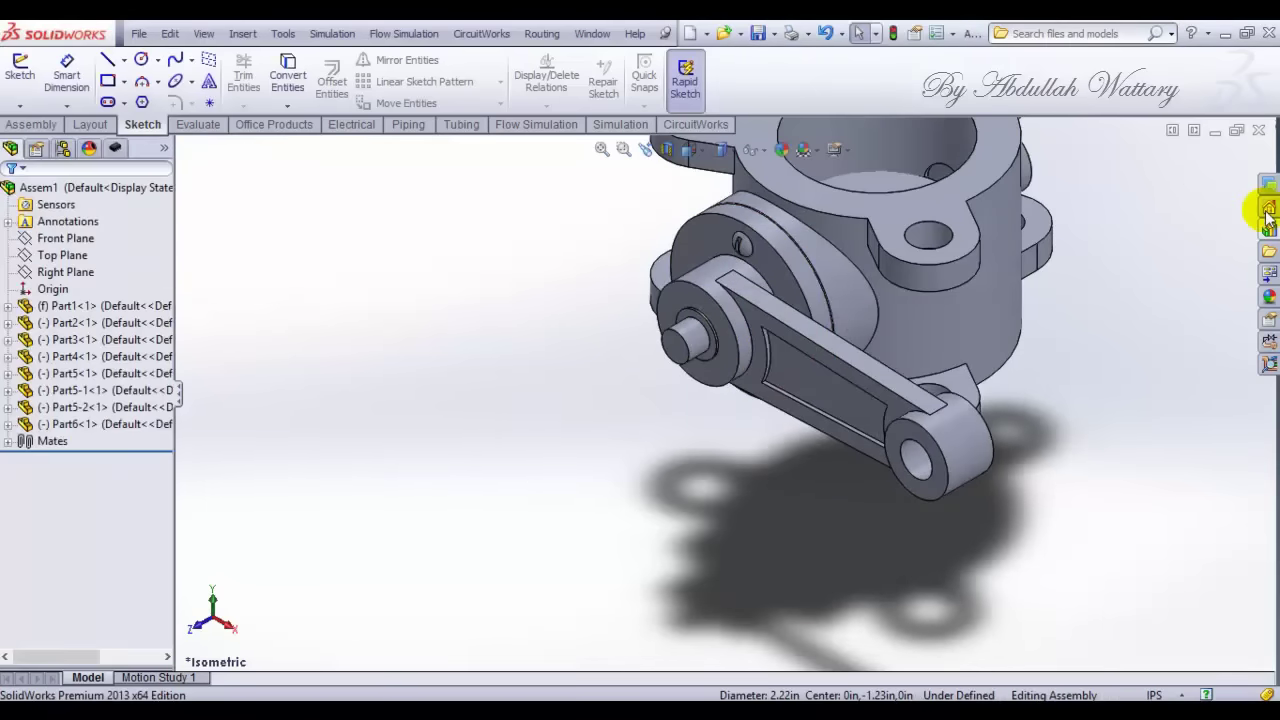
{"action": "left_click", "coordinate": [1268, 229]}
Step: Load Toolbox and drag an ANSI Inch Hex Thick Nut from Nuts > Hex Nuts into the assembly
{"action": "left_click", "coordinate": [1045, 198]}
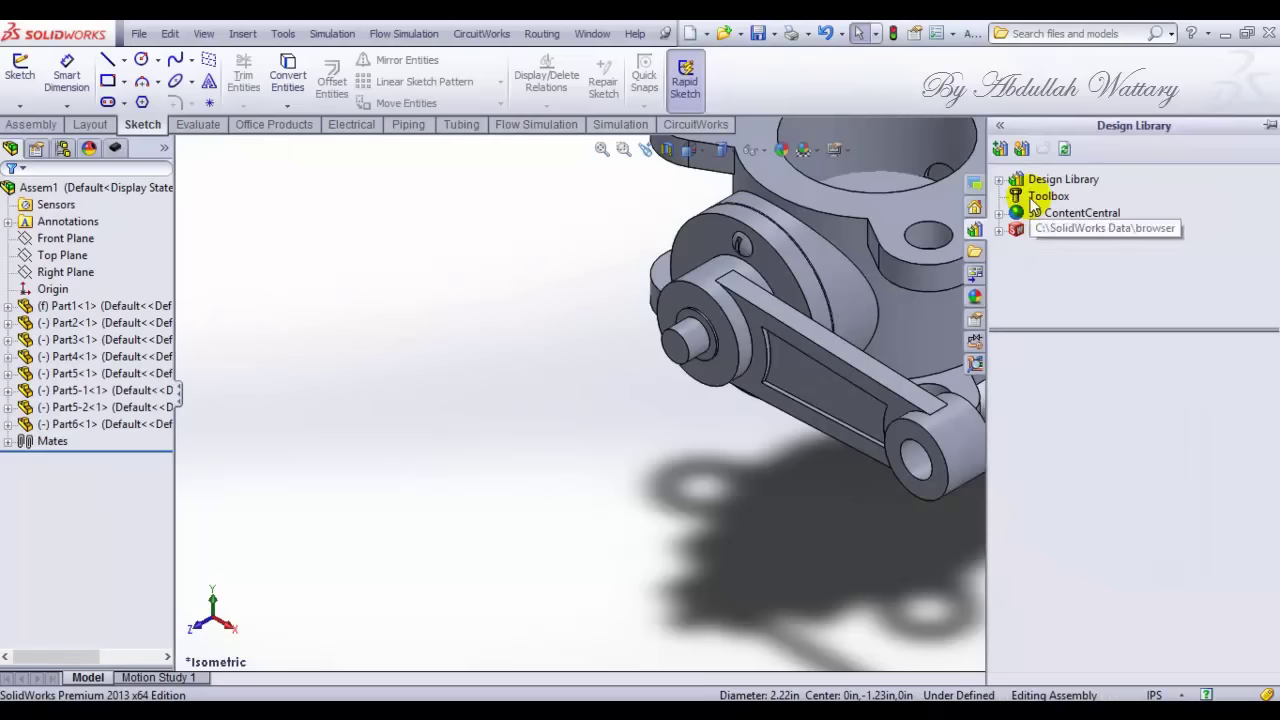
{"action": "left_click", "coordinate": [1130, 555]}
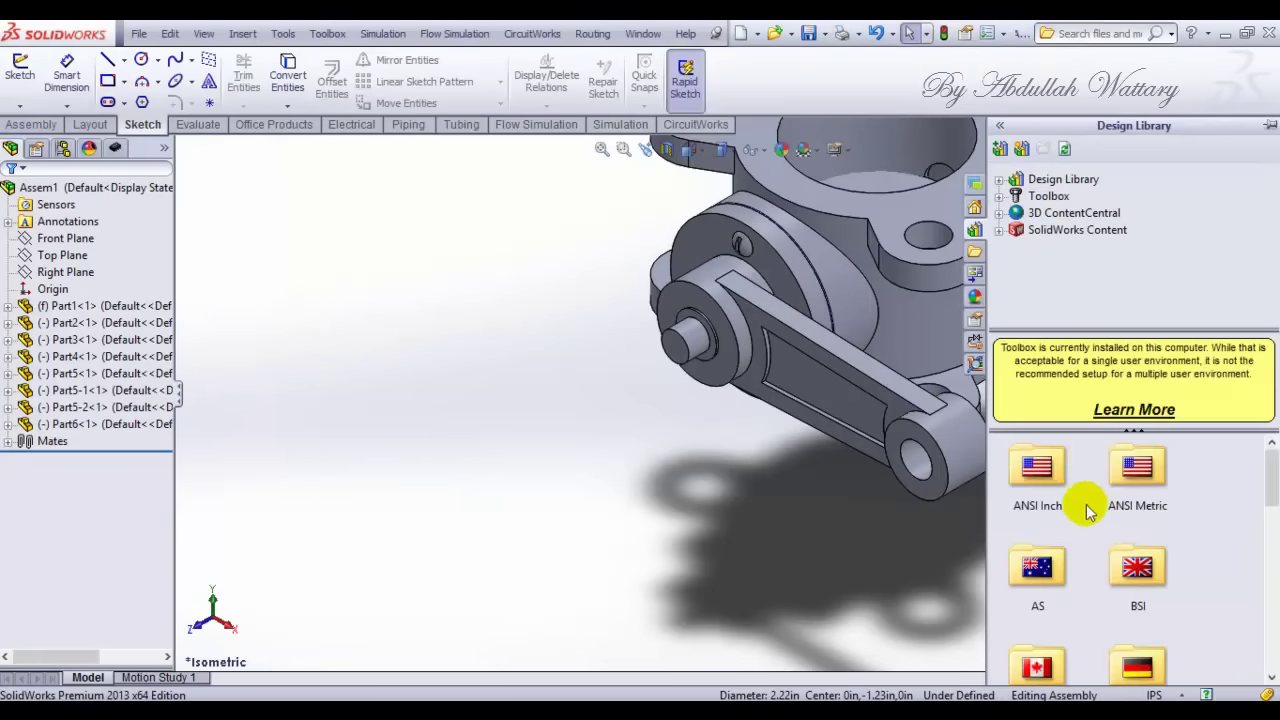
{"action": "double_click", "coordinate": [1040, 470]}
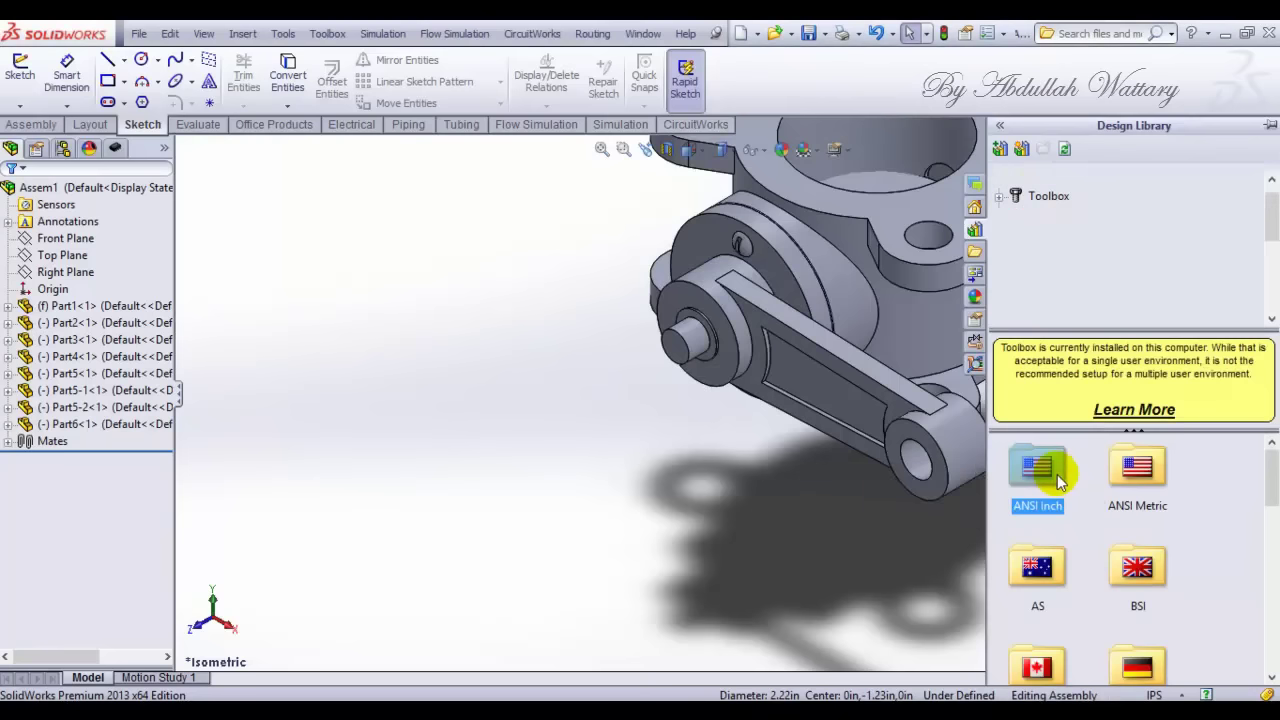
{"action": "left_click", "coordinate": [1070, 196]}
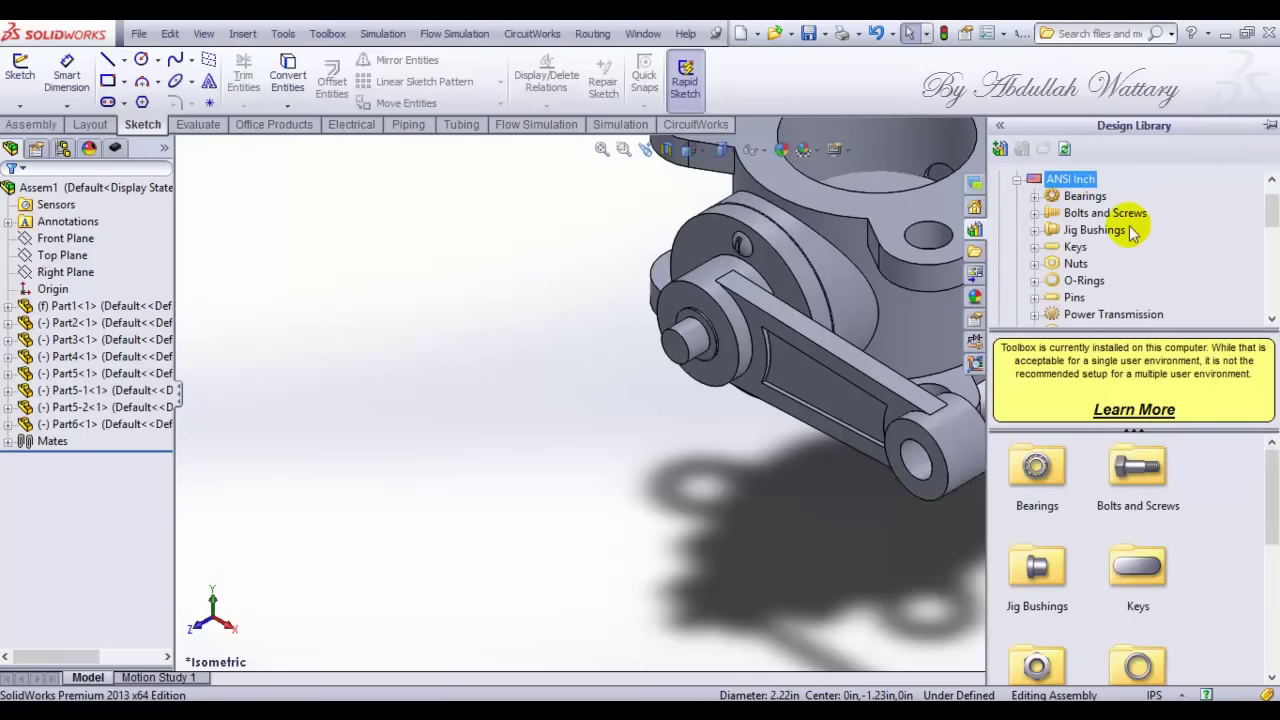
{"action": "left_click", "coordinate": [1050, 265]}
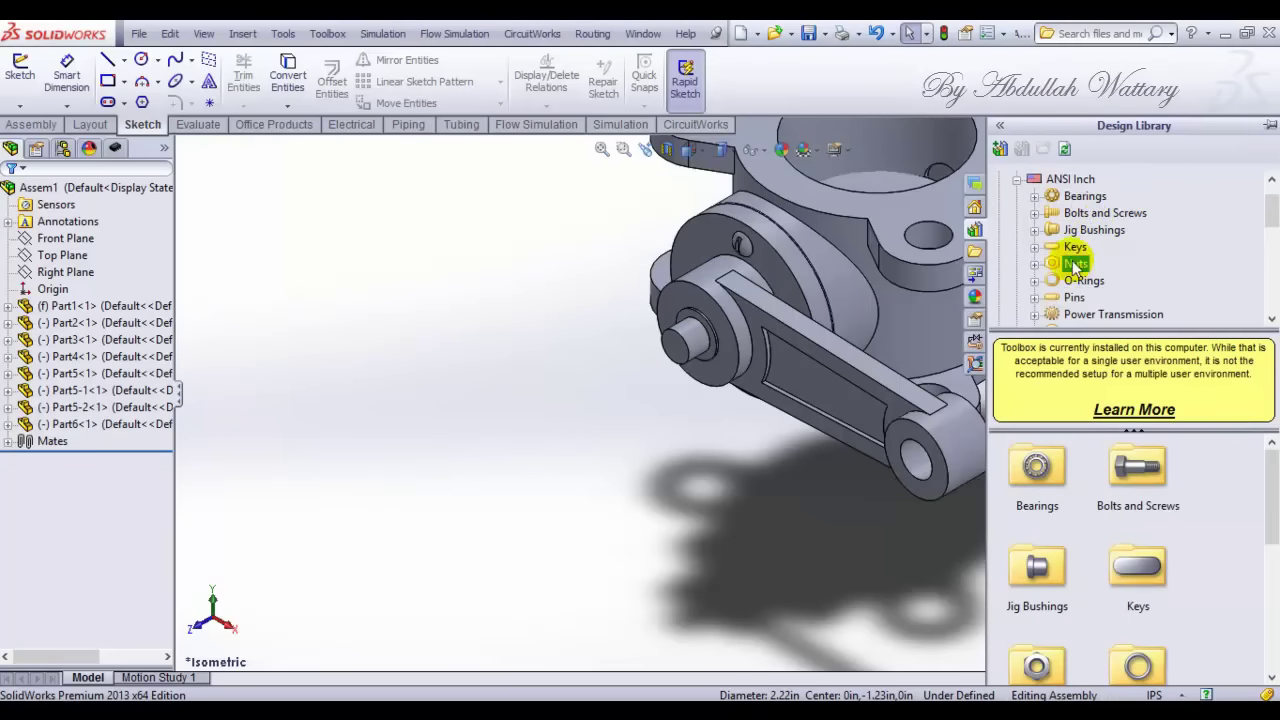
{"action": "left_click", "coordinate": [1035, 265]}
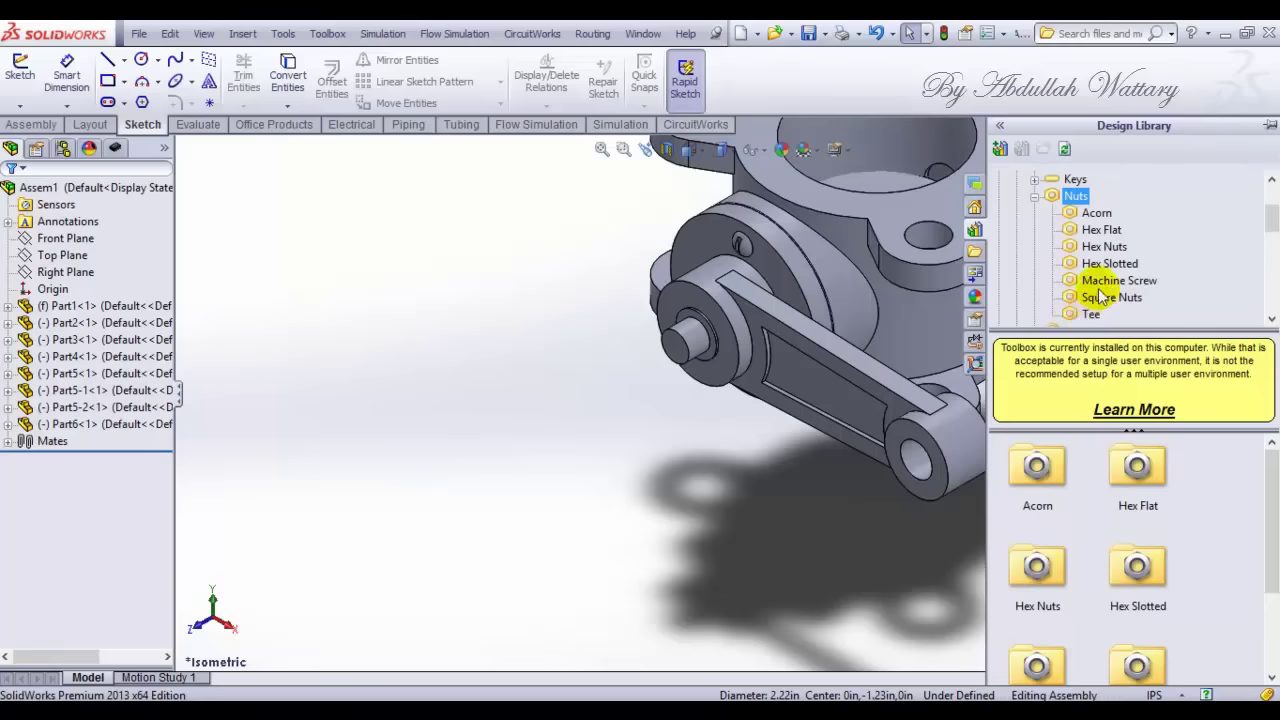
{"action": "left_click", "coordinate": [1110, 247]}
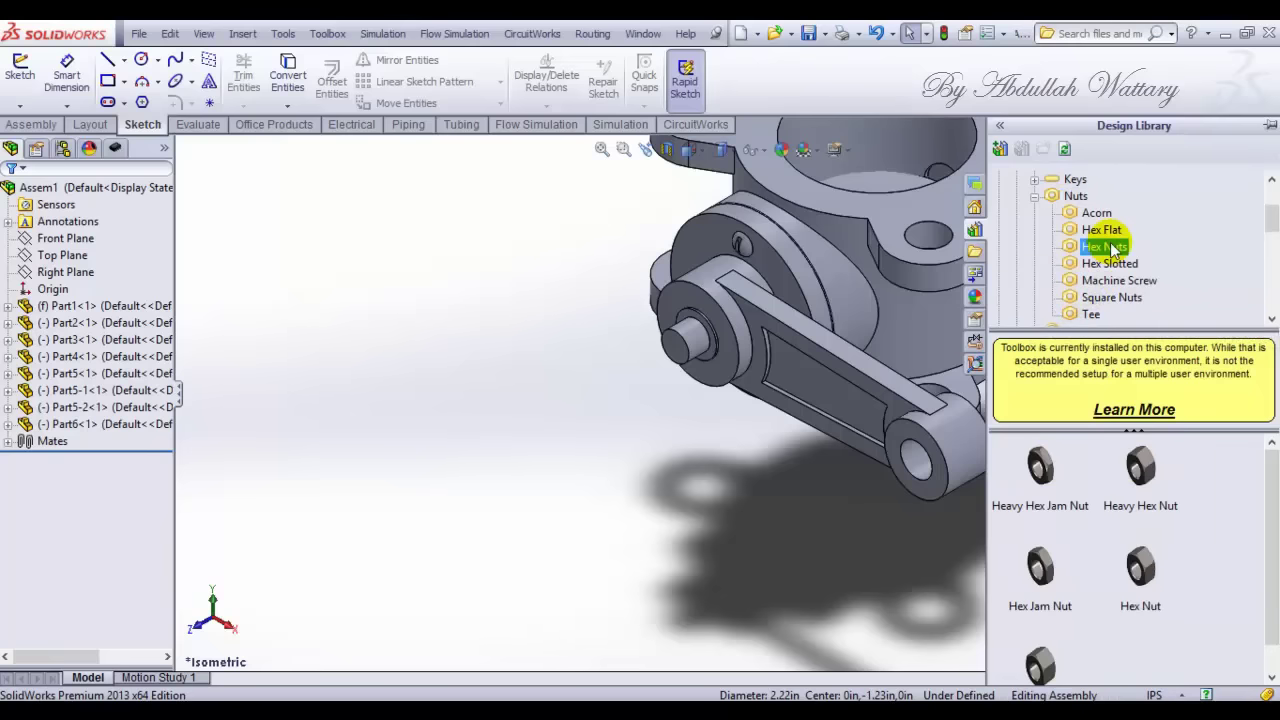
{"action": "scroll", "coordinate": [1072, 595], "scroll_direction": "down", "scroll_amount": 1}
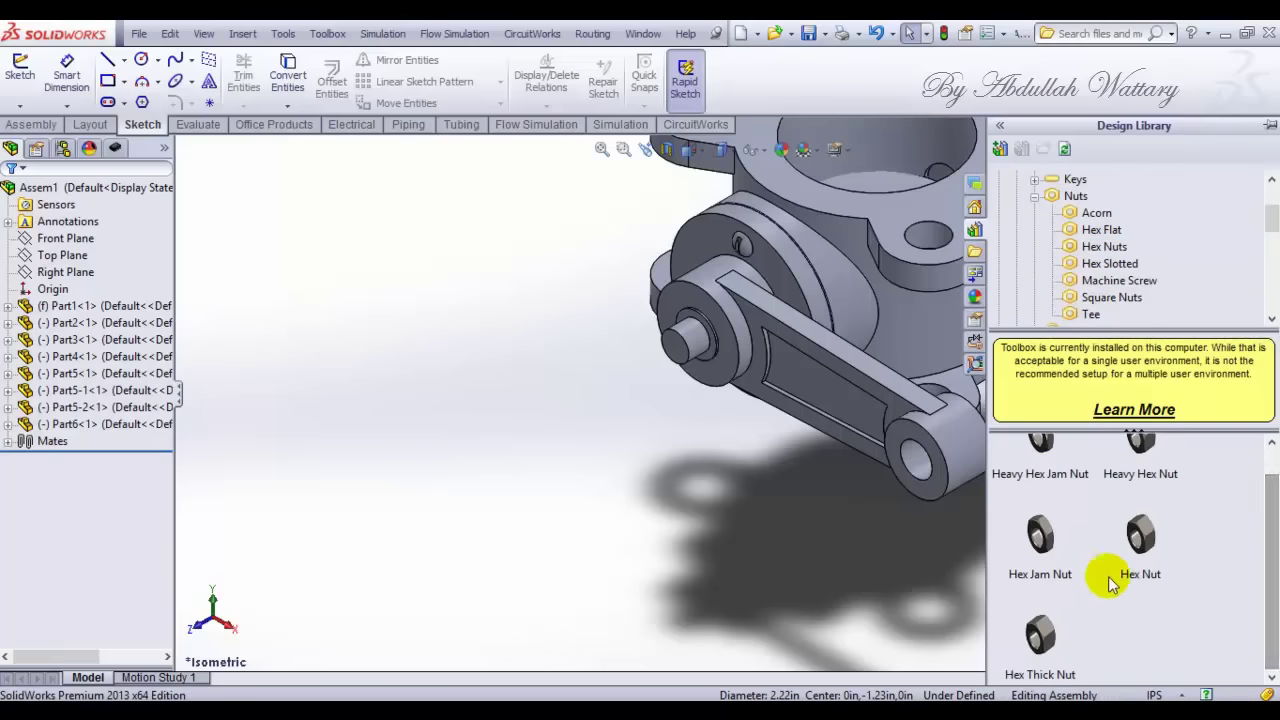
{"action": "left_click_drag", "start_coordinate": [1063, 624], "coordinate": [420, 408]}
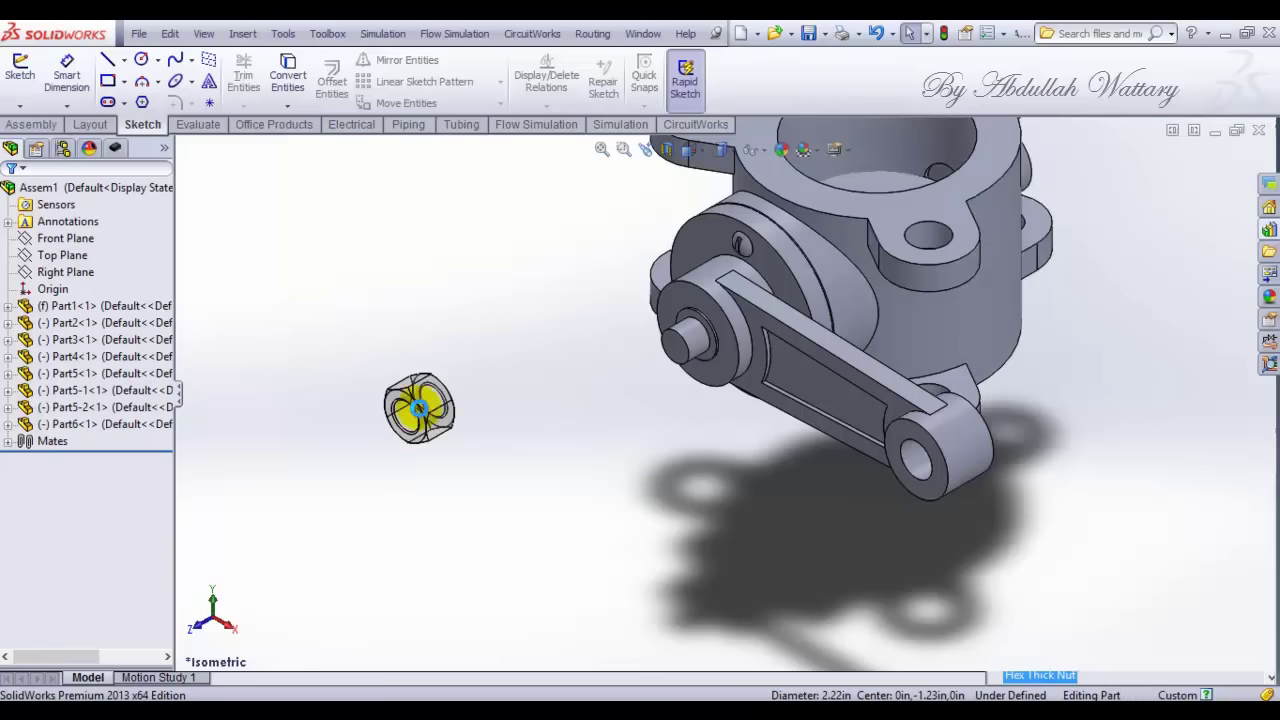
Step: Place a 1-1/2-6 hex thick nut on the shaft end to secure the lever arm
{"action": "left_click", "coordinate": [458, 424]}
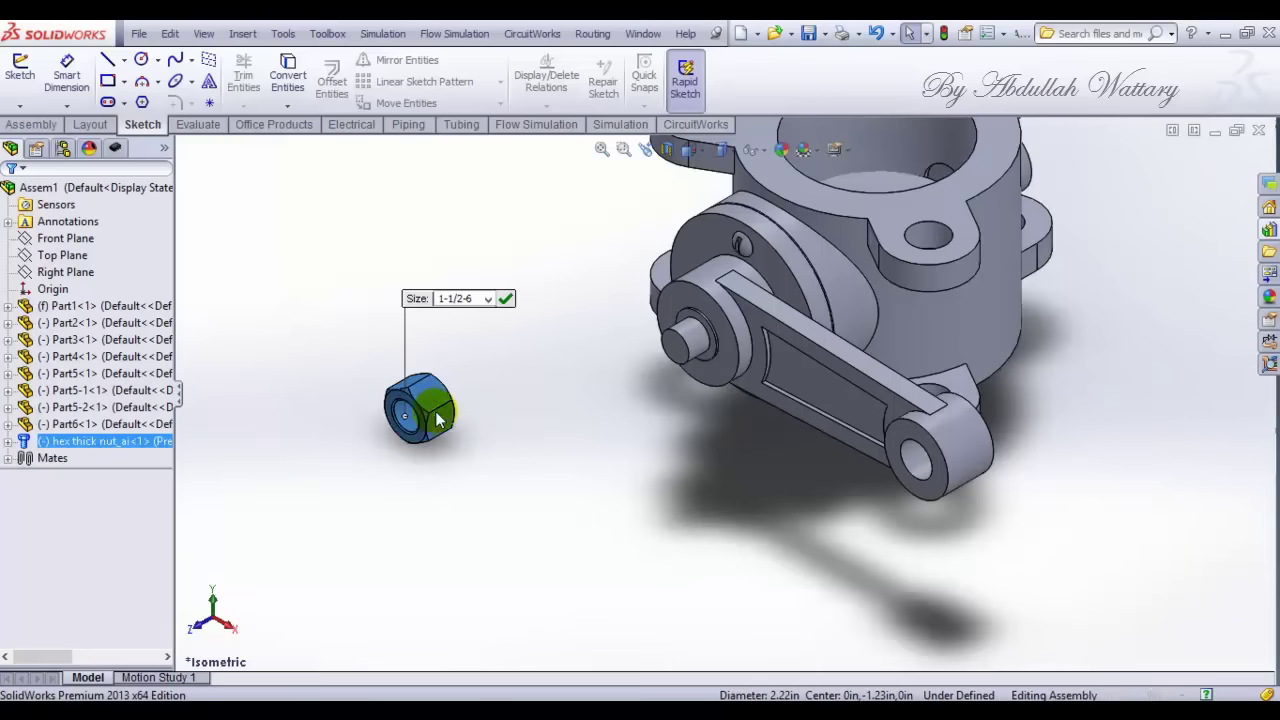
{"action": "left_click", "coordinate": [488, 298]}
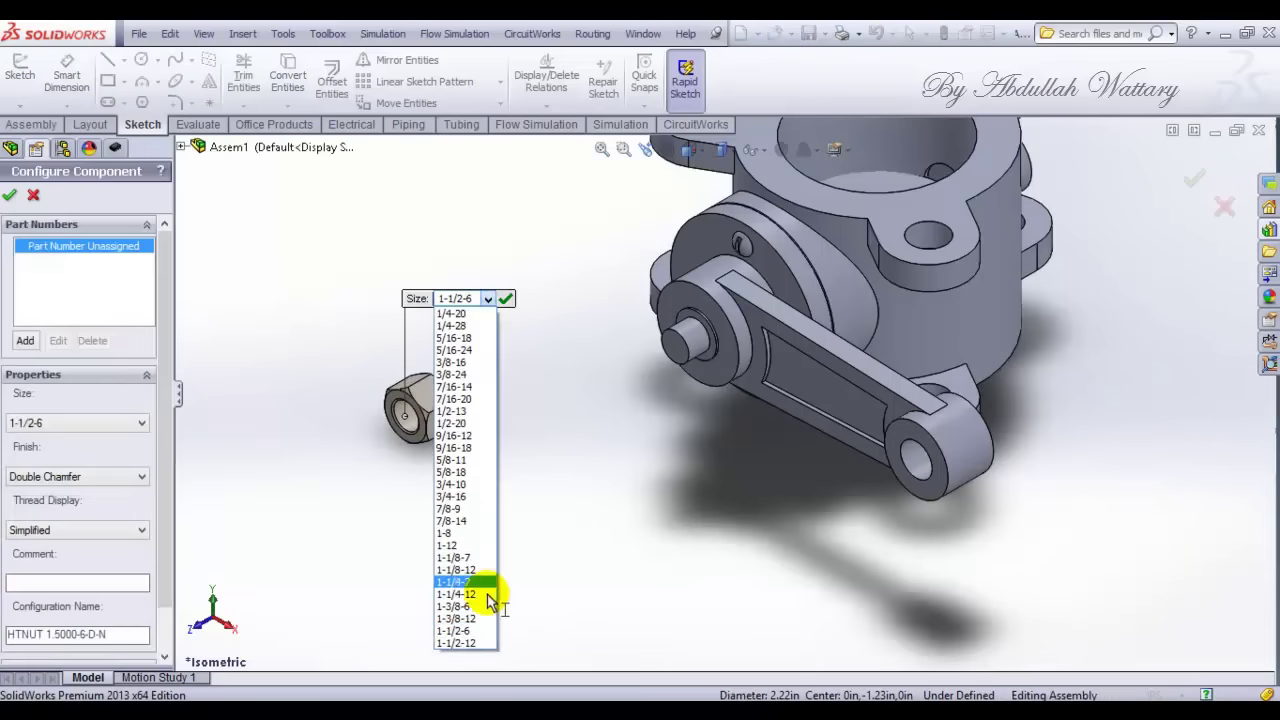
{"action": "left_click", "coordinate": [485, 631]}
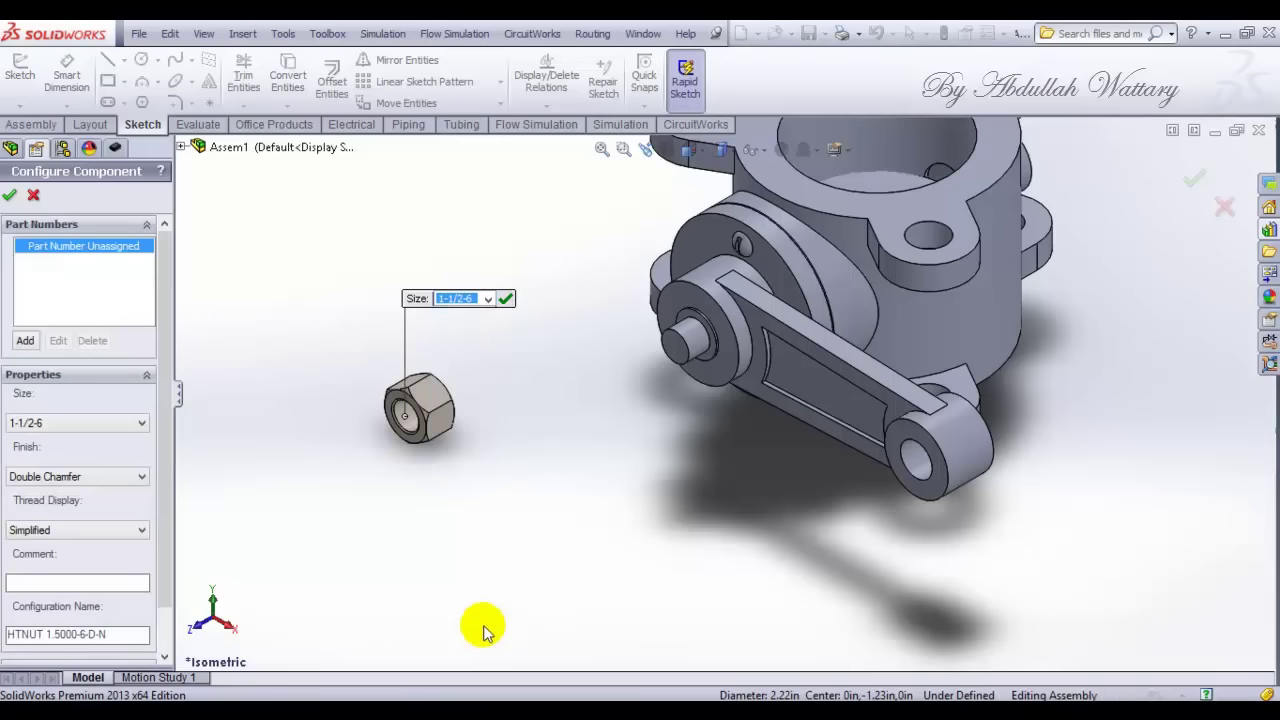
{"action": "left_click", "coordinate": [507, 300]}
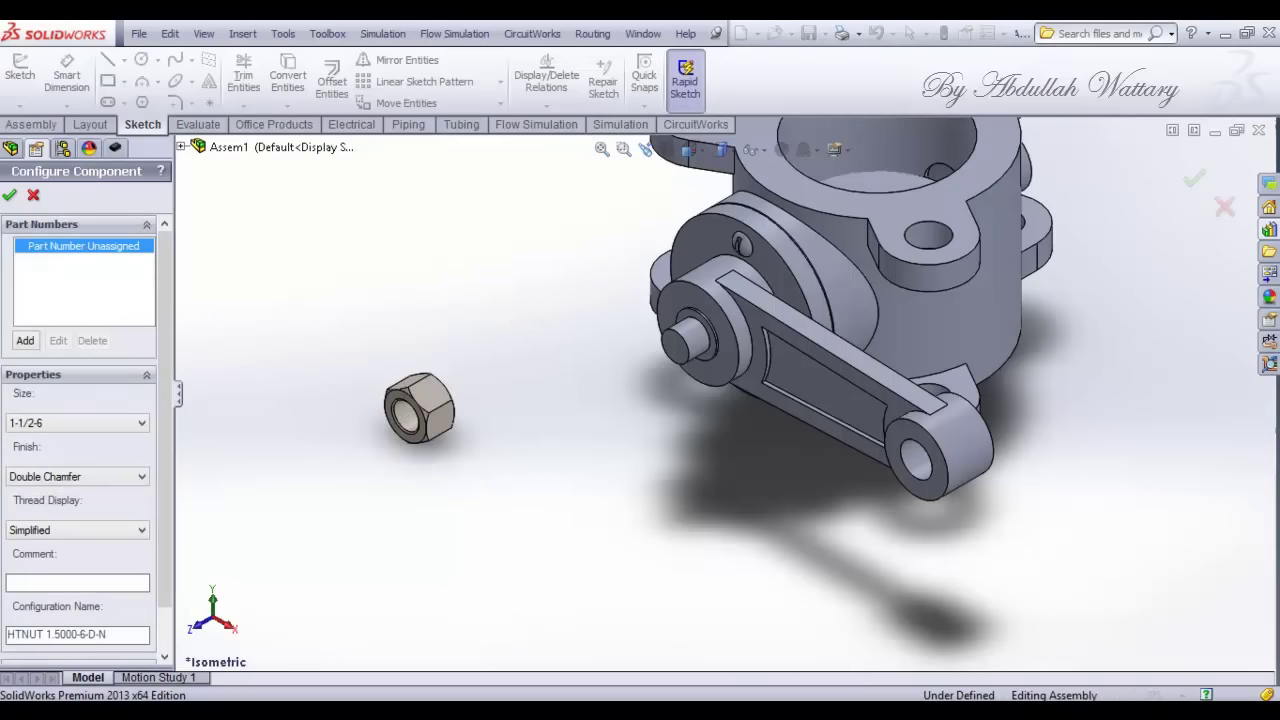
{"action": "left_click", "coordinate": [700, 340]}
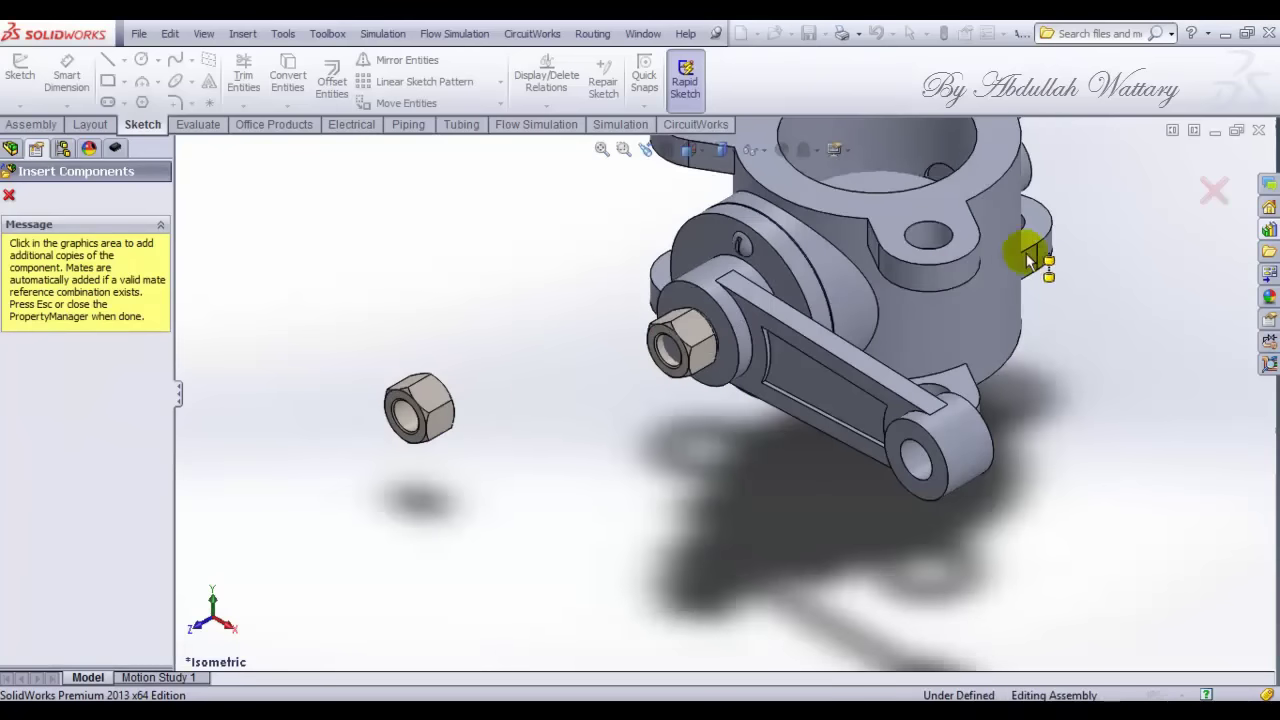
{"action": "key", "text": "Escape"}
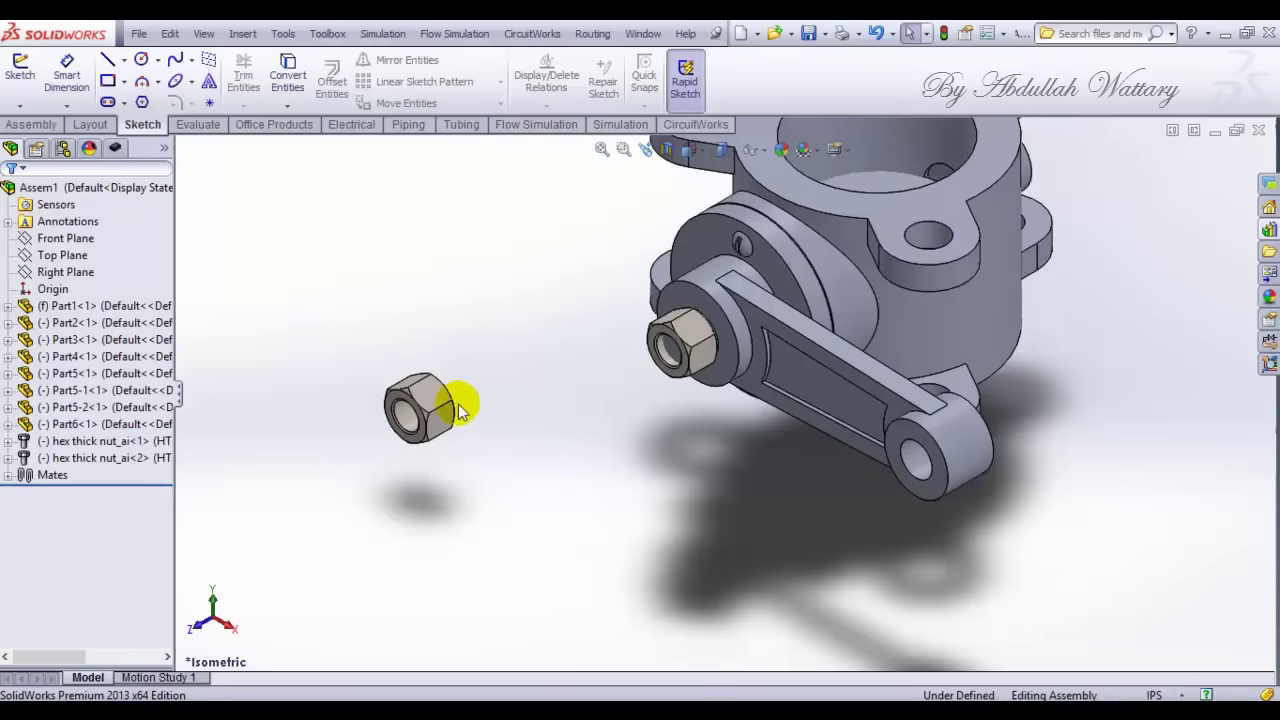
Step: Delete the leftover loose nut and return the assembly to an isometric view
{"action": "left_click", "coordinate": [437, 410]}
{"action": "key", "text": "Delete"}
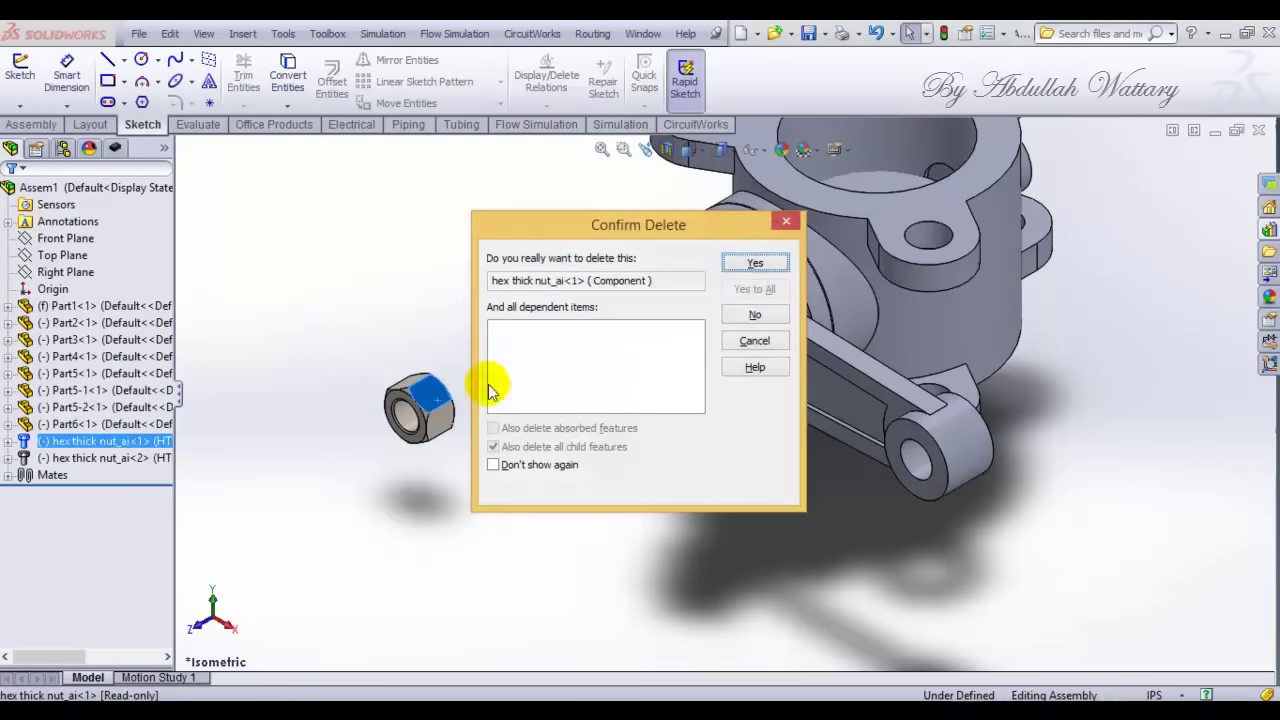
{"action": "left_click", "coordinate": [752, 264]}
{"action": "key", "text": "f"}
{"action": "left_click", "coordinate": [703, 157]}
{"action": "left_click", "coordinate": [786, 195]}
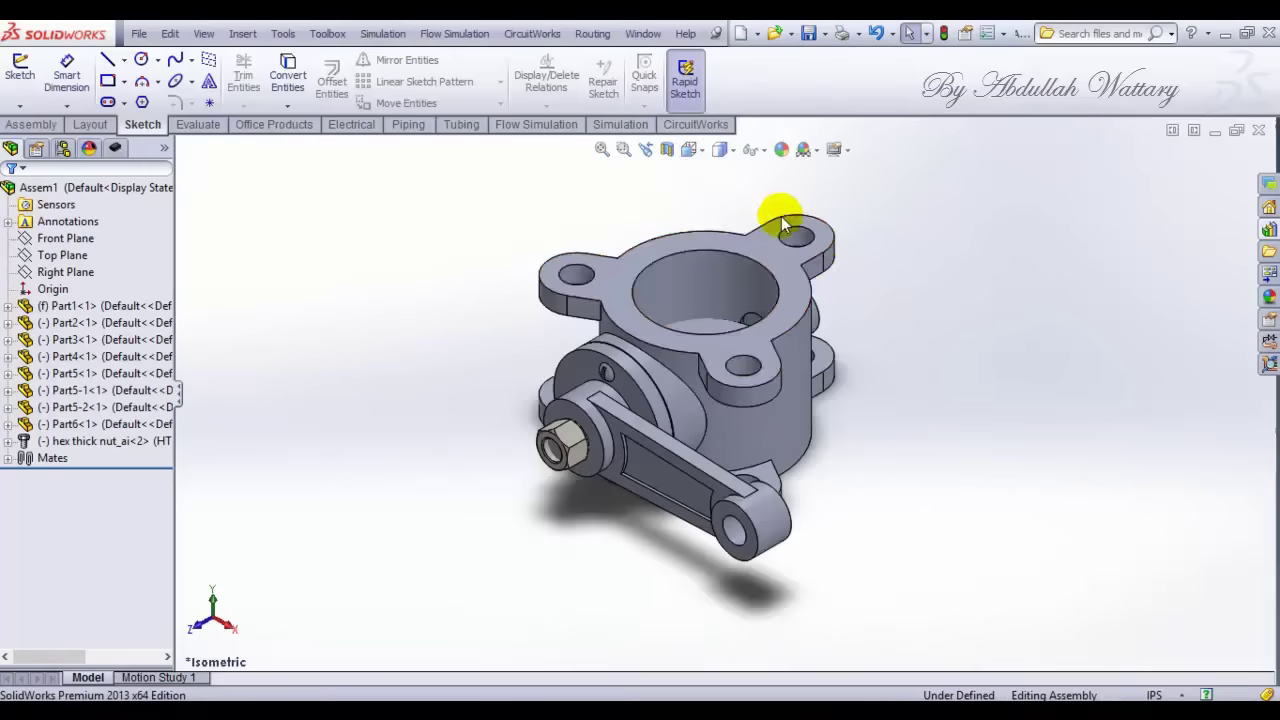
{"action": "right_click", "coordinate": [852, 292]}
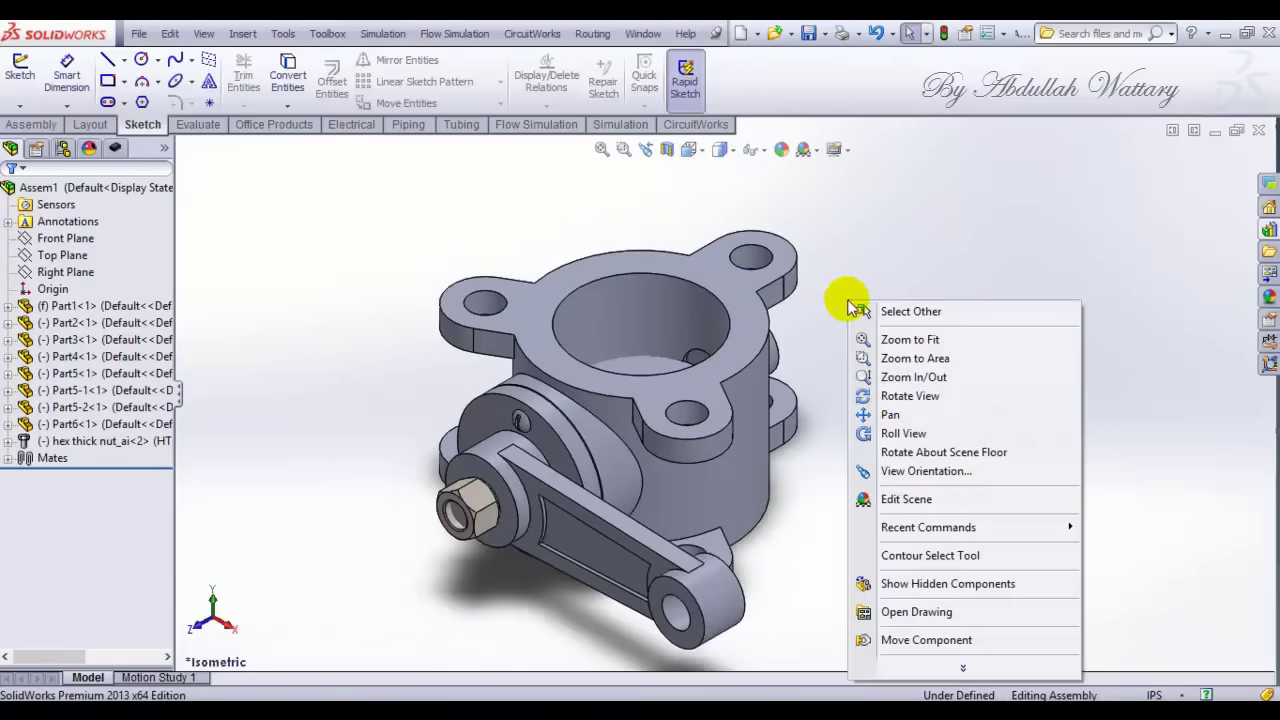
{"action": "left_click", "coordinate": [860, 388]}
{"action": "left_click_drag", "start_coordinate": [842, 441], "coordinate": [711, 160]}
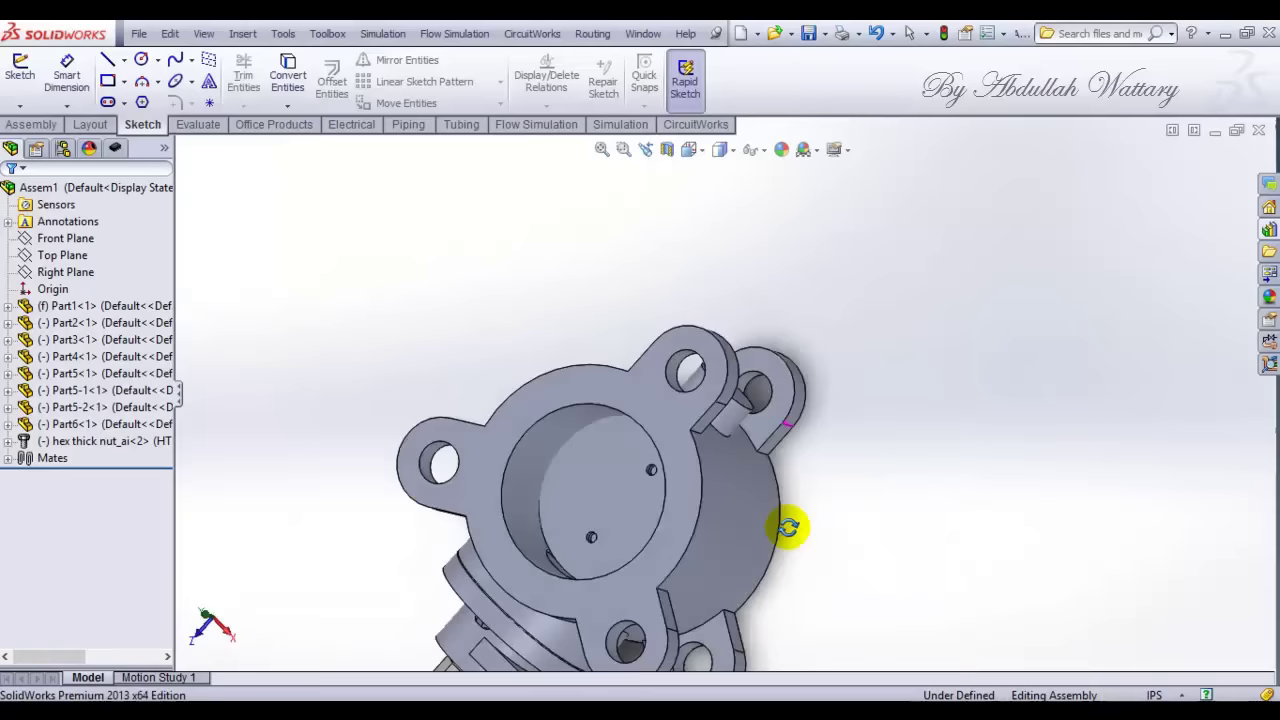
{"action": "left_click", "coordinate": [694, 151]}
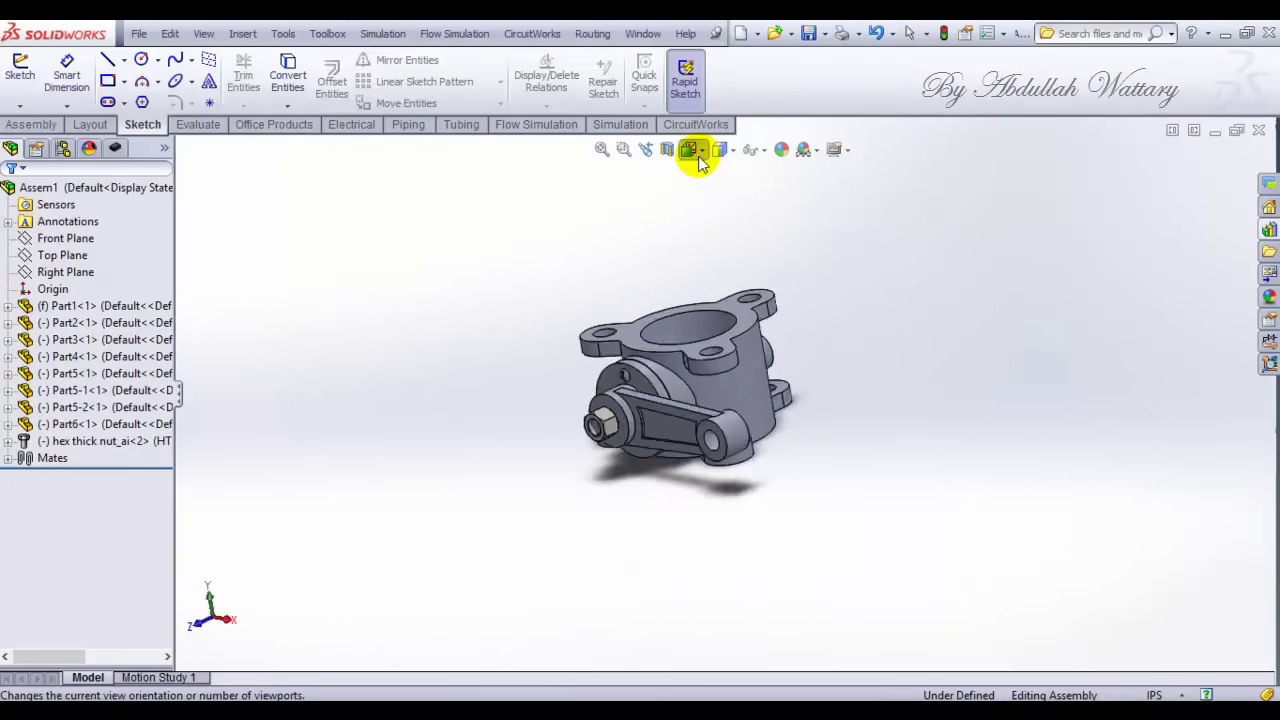
{"action": "left_click", "coordinate": [703, 152]}
{"action": "left_click", "coordinate": [778, 198]}
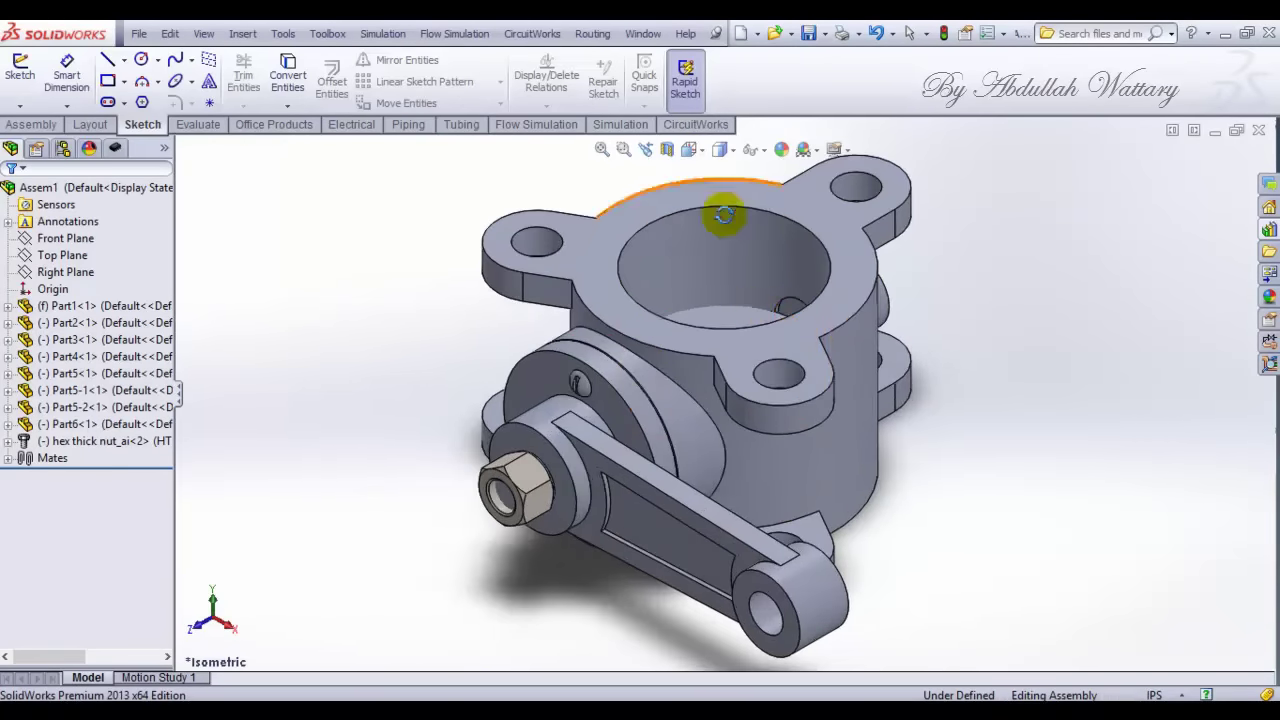
{"action": "right_click", "coordinate": [729, 272]}
{"action": "left_click", "coordinate": [777, 387]}
{"action": "left_click_drag", "start_coordinate": [830, 392], "coordinate": [754, 401]}
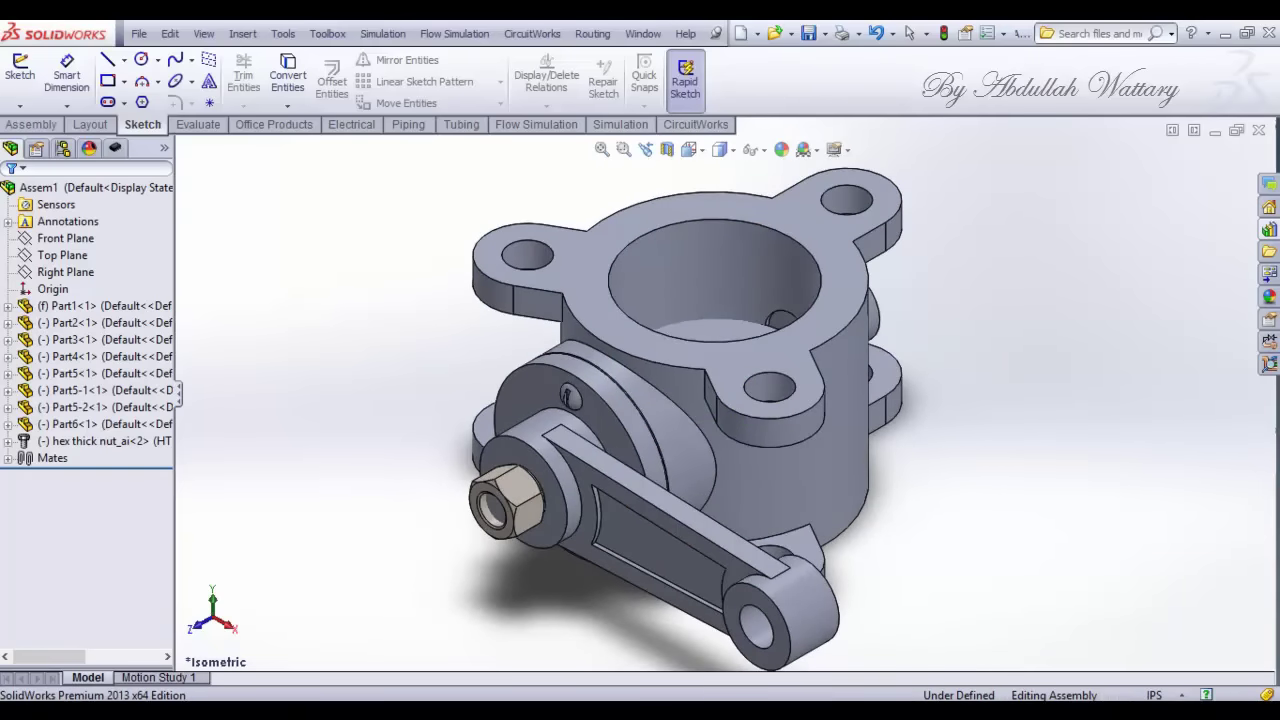
{"action": "key", "text": "Print"}
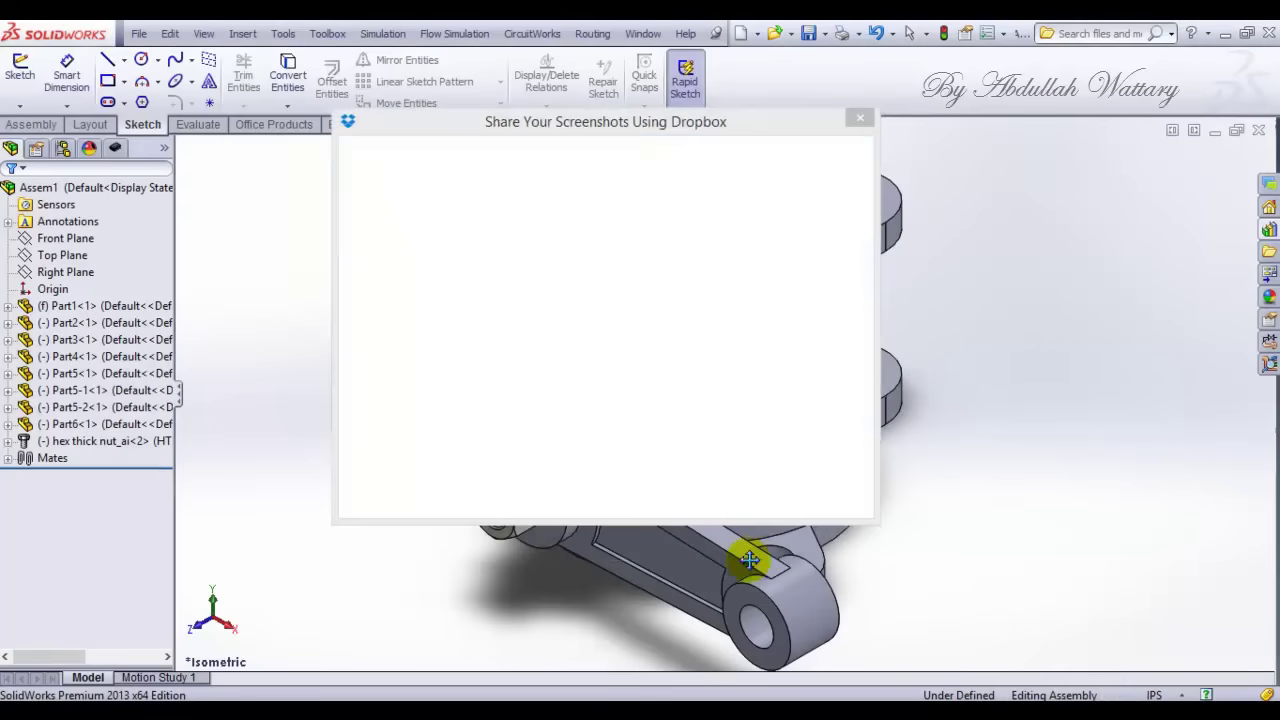
{"action": "left_click", "coordinate": [858, 121]}
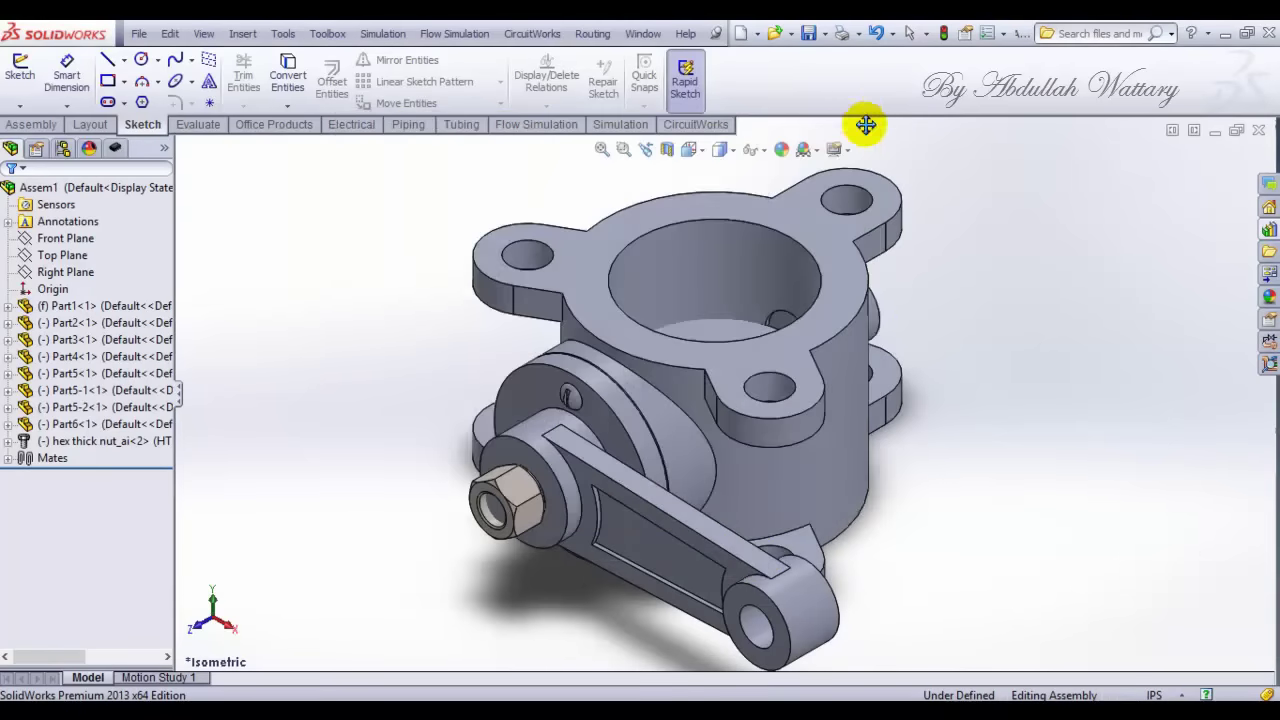